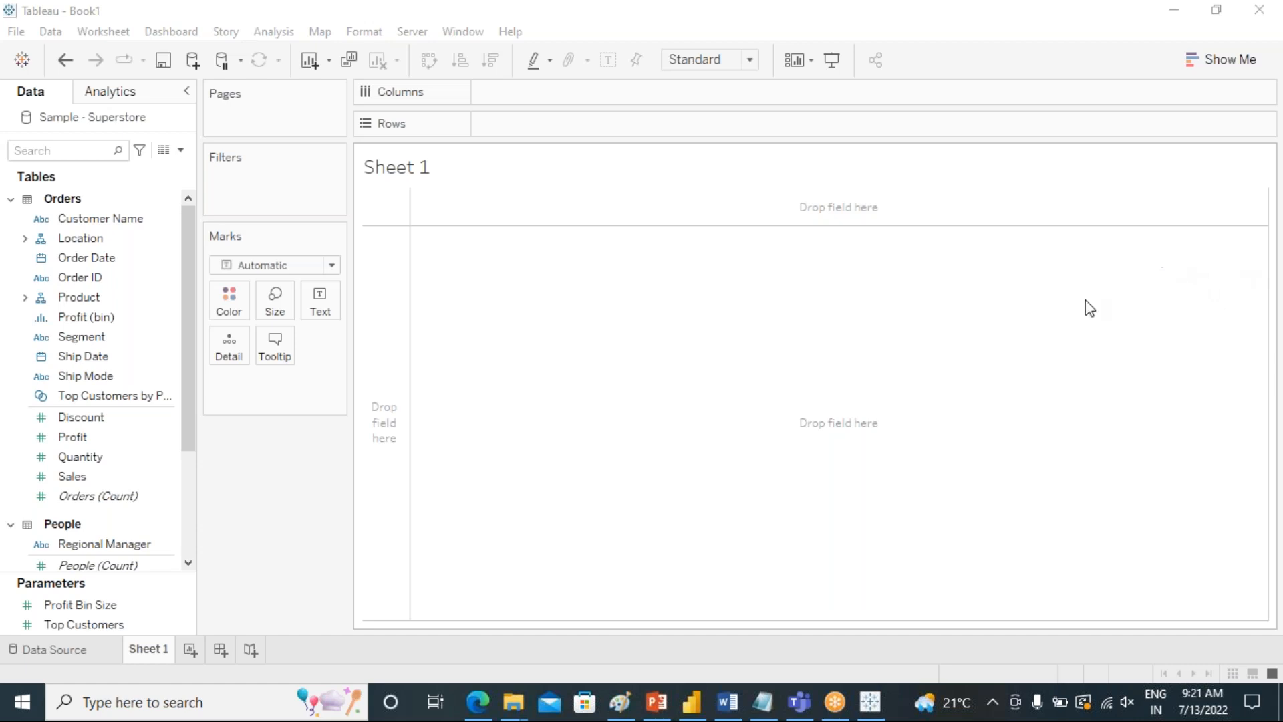
# Build a horizontal bar chart with Customer Name on rows and the sum of Sales on columns.
pyautogui.click(98, 225)
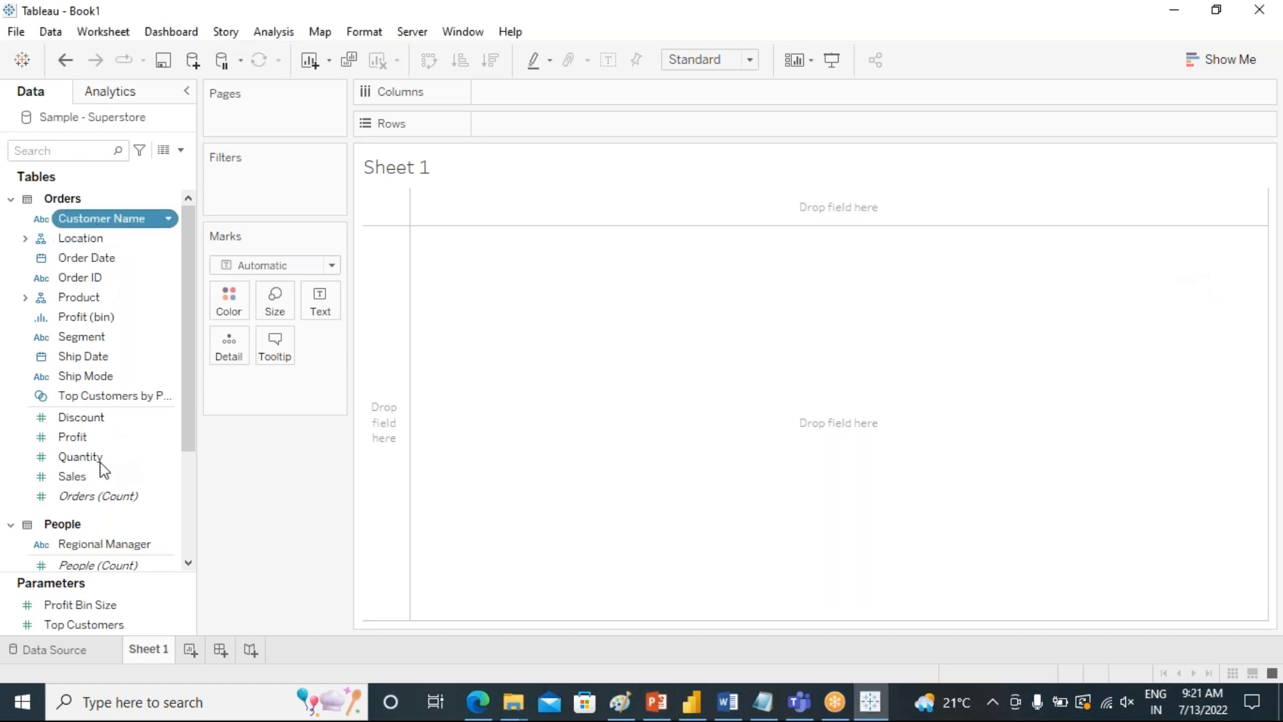
pyautogui.click(105, 261)
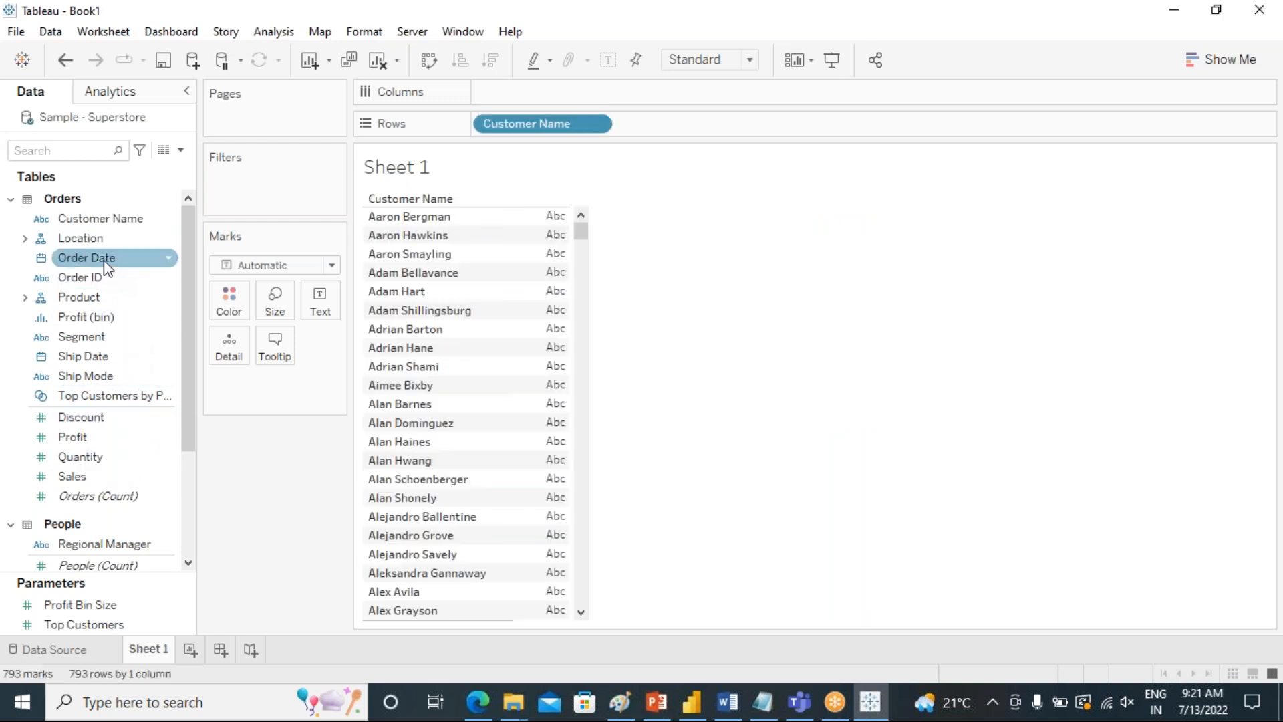
pyautogui.click(100, 478)
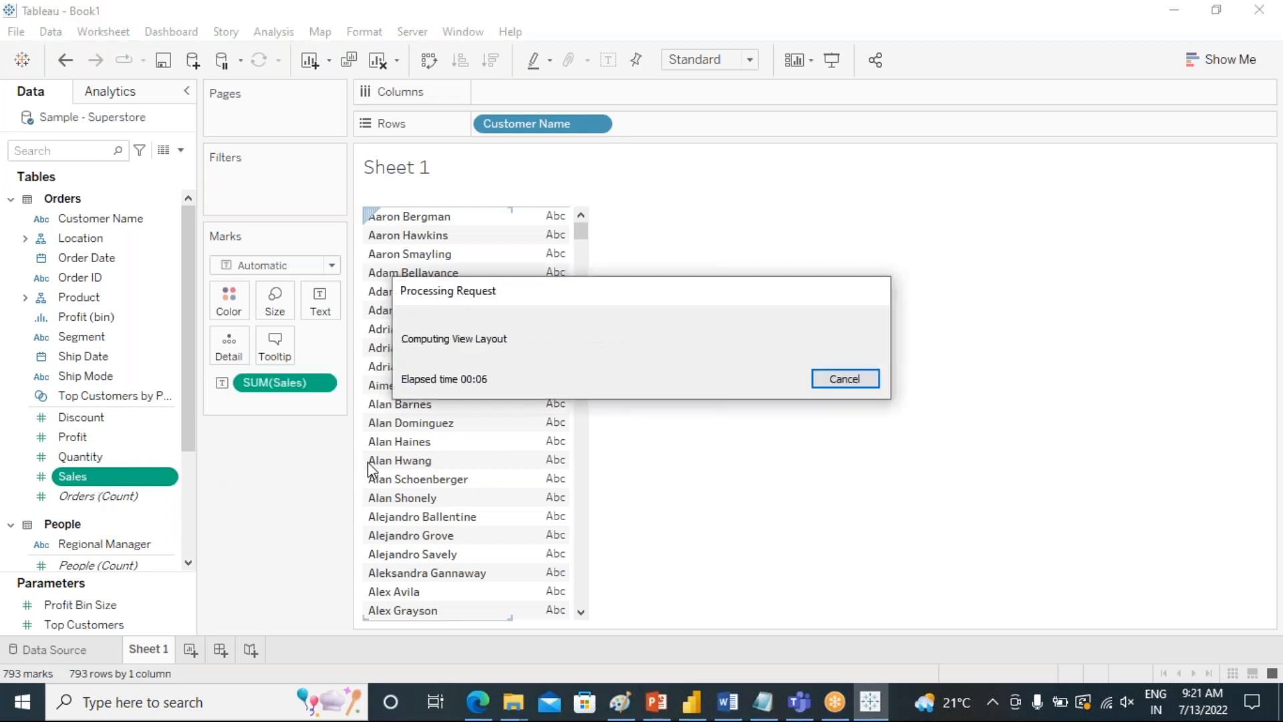
pyautogui.moveTo(270, 381); pyautogui.dragTo(618, 91)
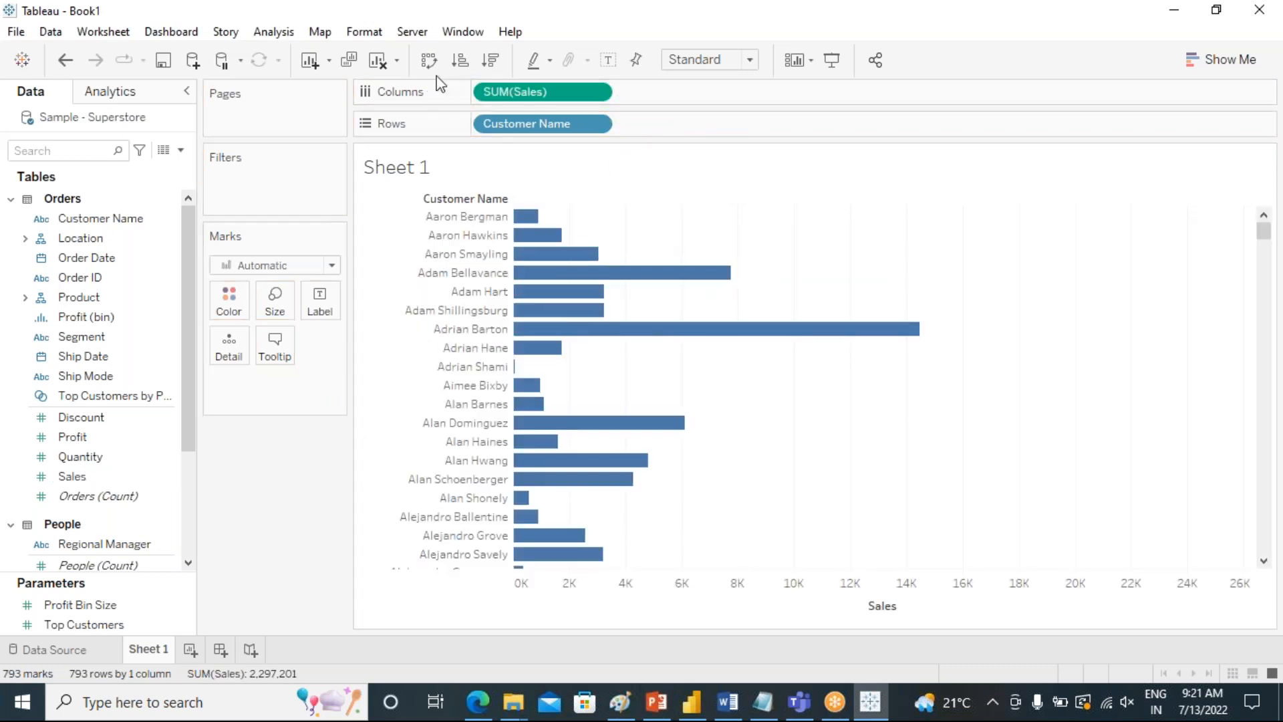
# Swap the chart's rows and columns and turn on mark labels for the sales bars.
pyautogui.click(427, 59)
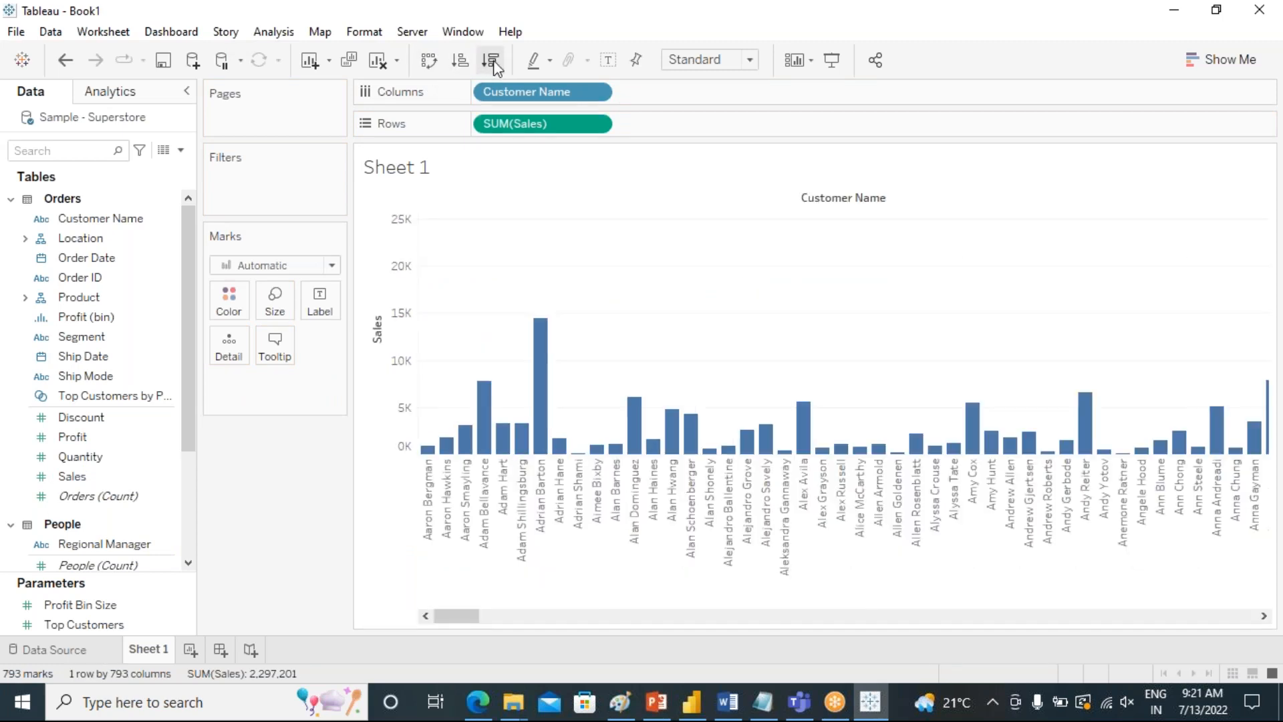
pyautogui.click(609, 60)
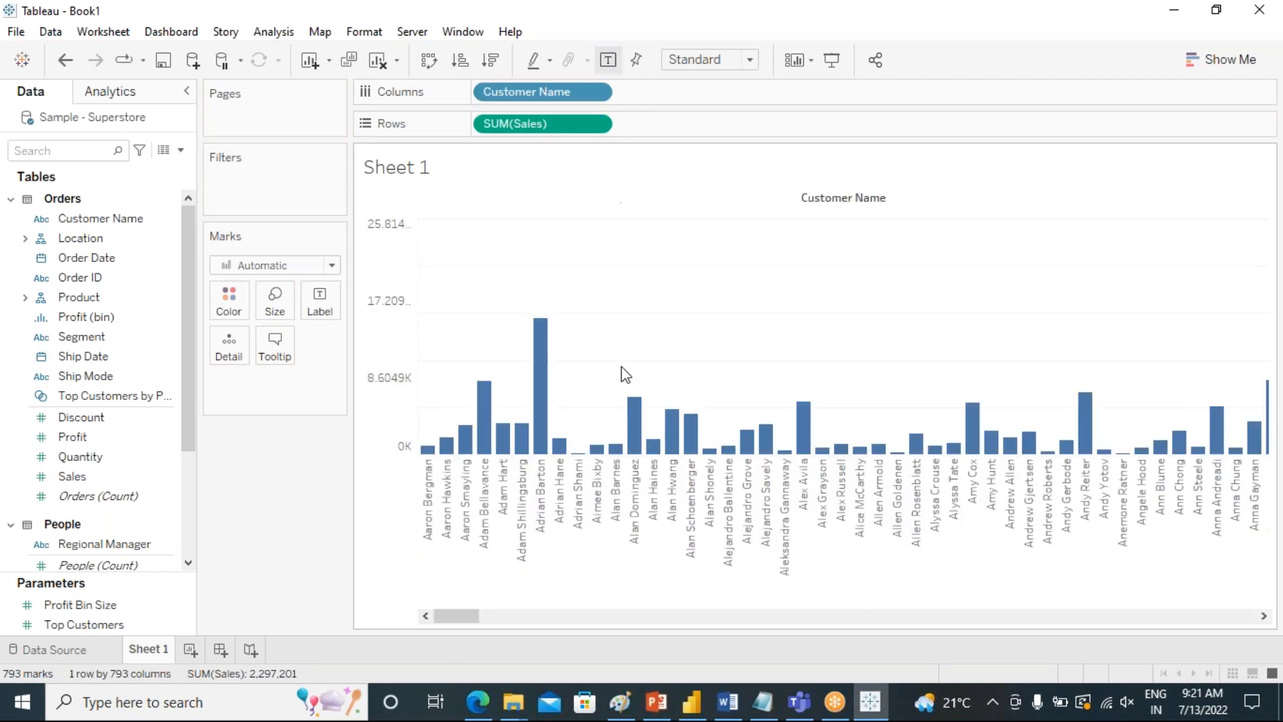
pyautogui.moveTo(458, 615); pyautogui.dragTo(437, 592)
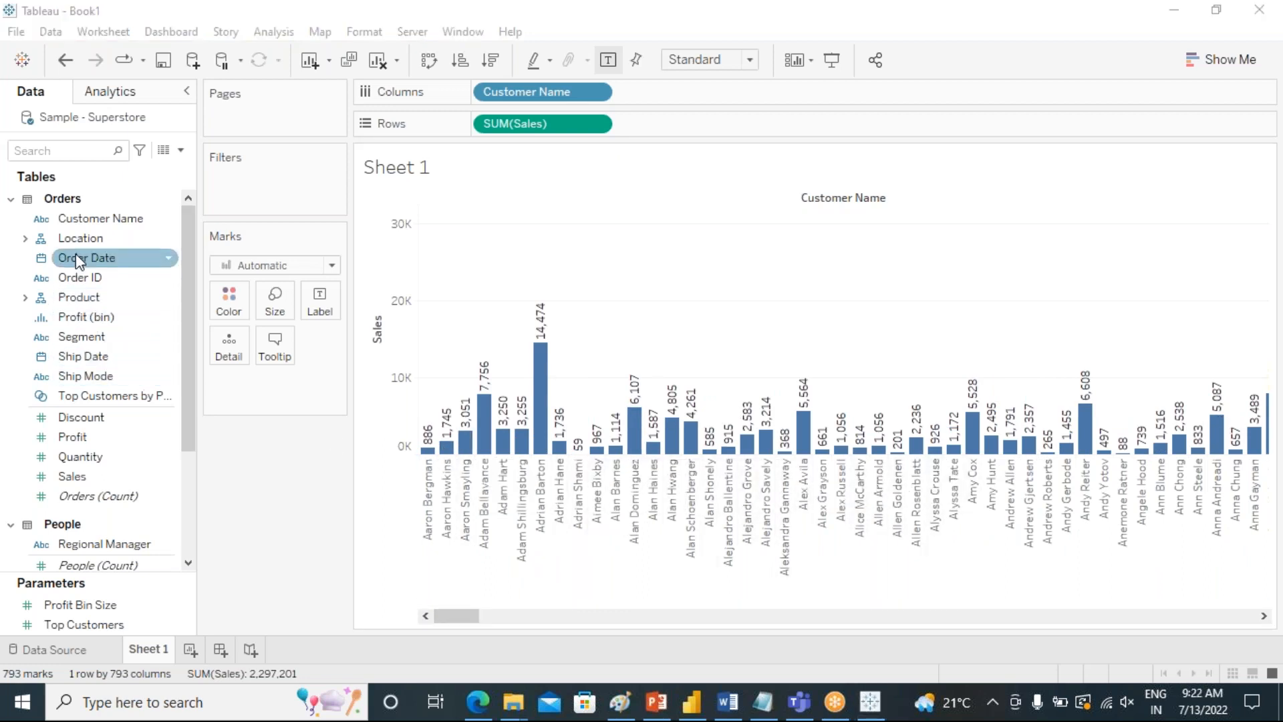
# Add a Range of Dates filter on Order Date and show its filter control beside the chart.
pyautogui.moveTo(171, 256); pyautogui.dragTo(249, 193)
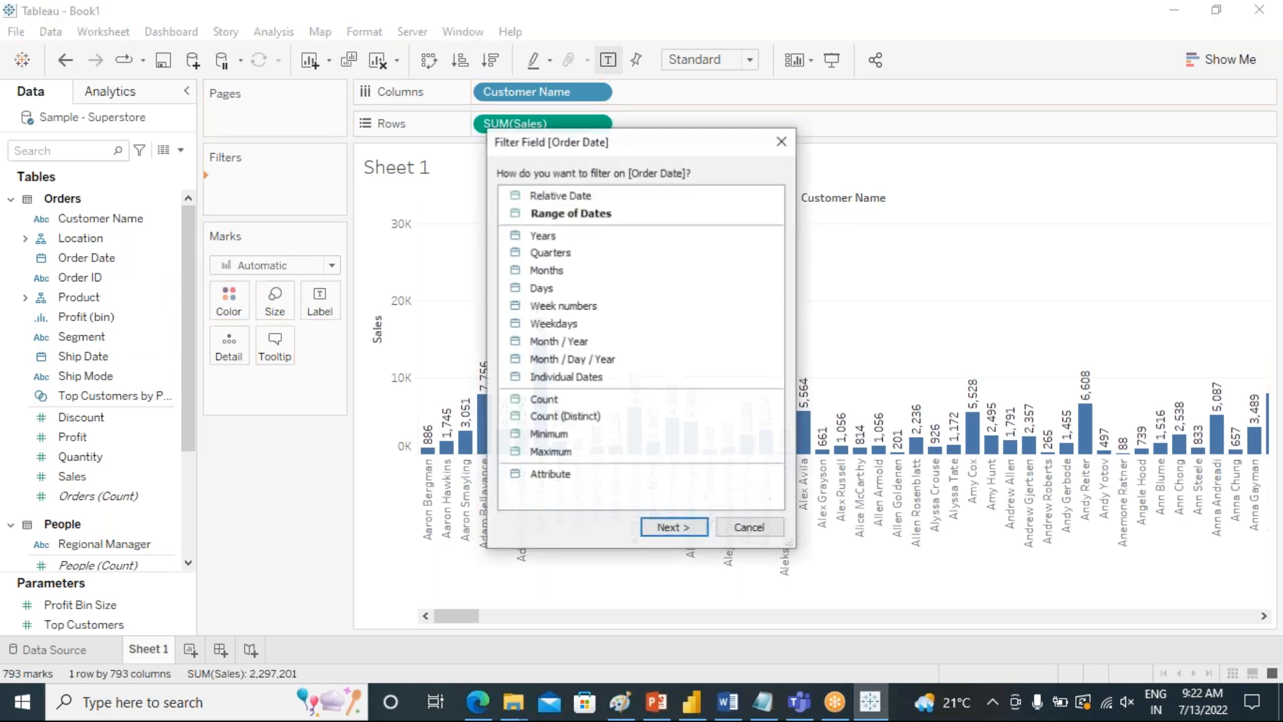
pyautogui.click(588, 214)
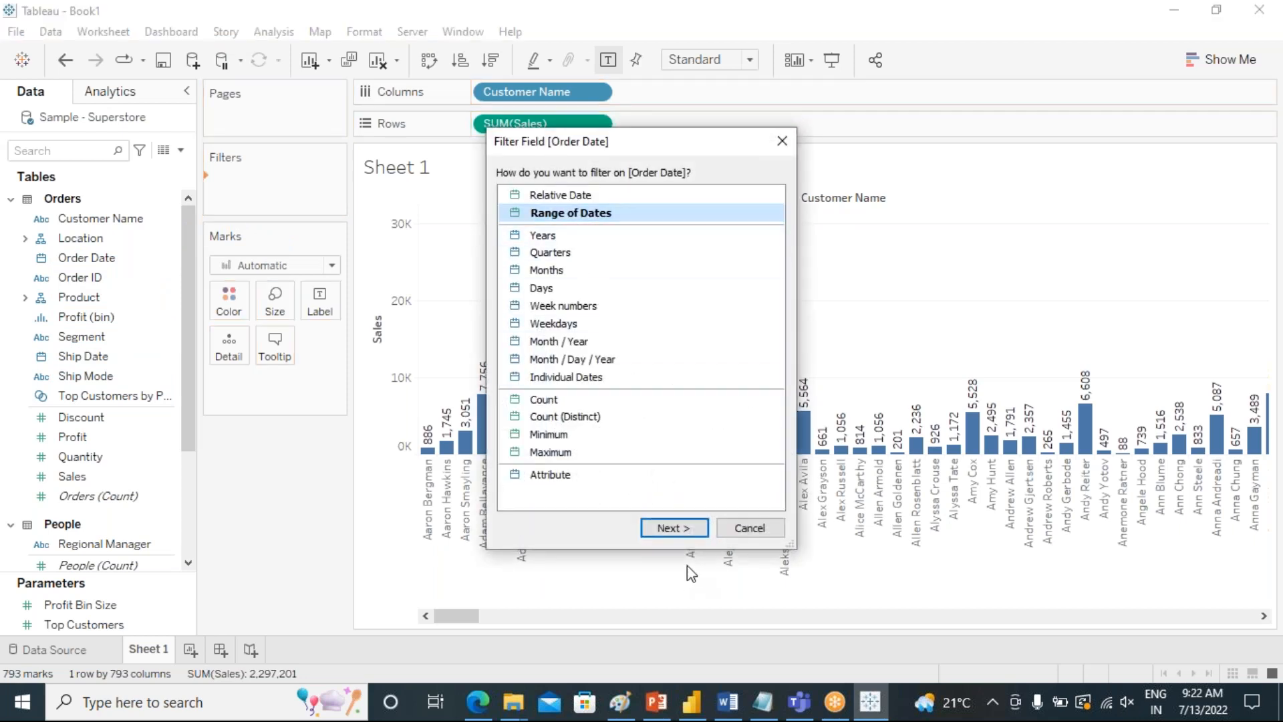
pyautogui.click(675, 528)
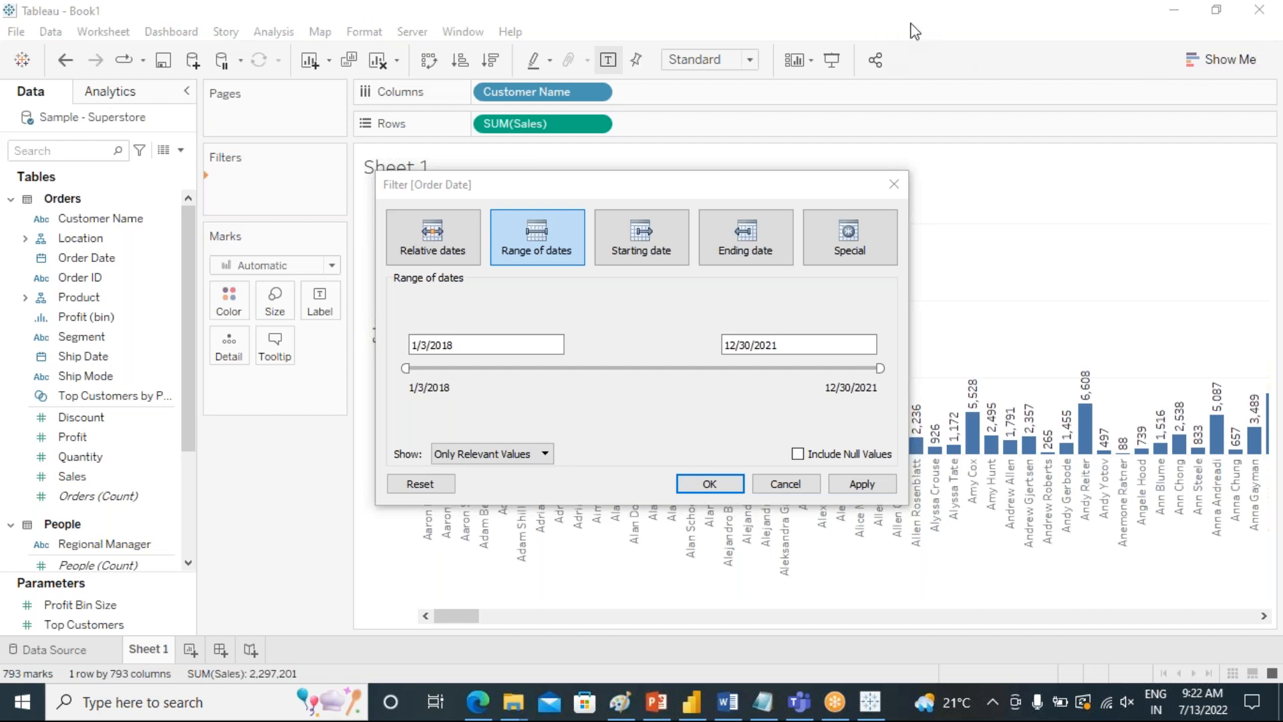
pyautogui.click(1073, 266)
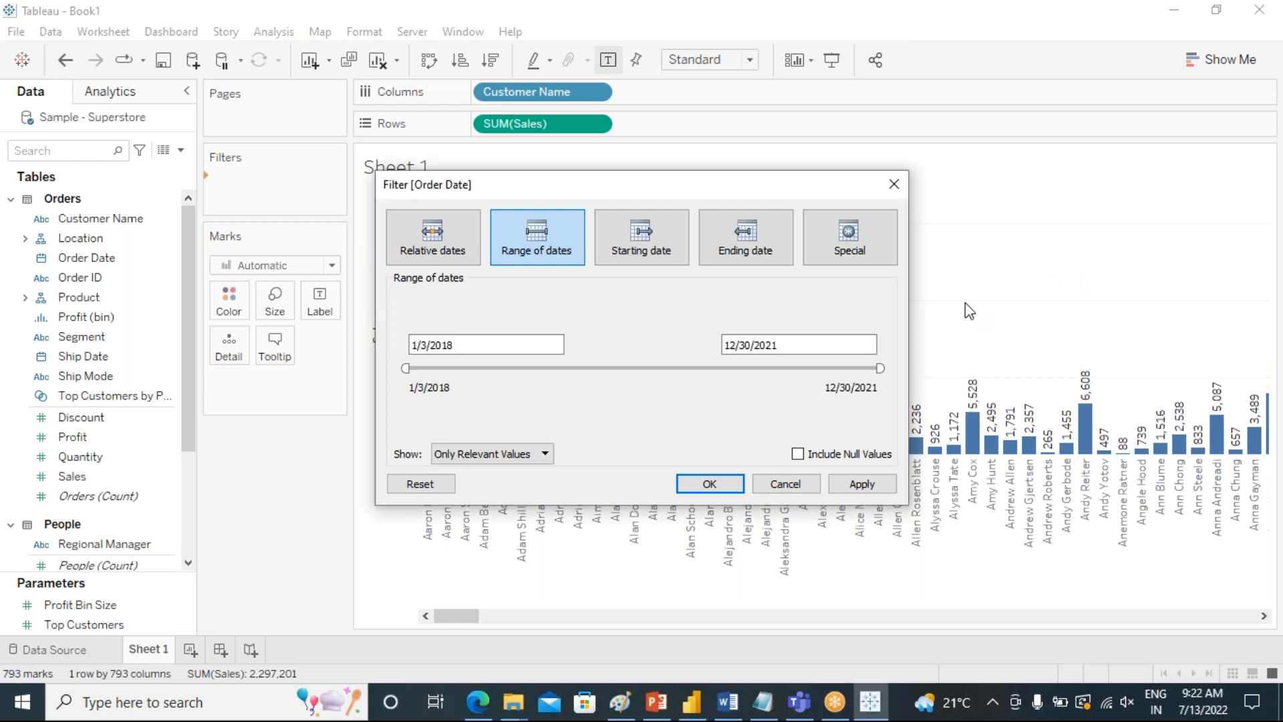
pyautogui.click(710, 484)
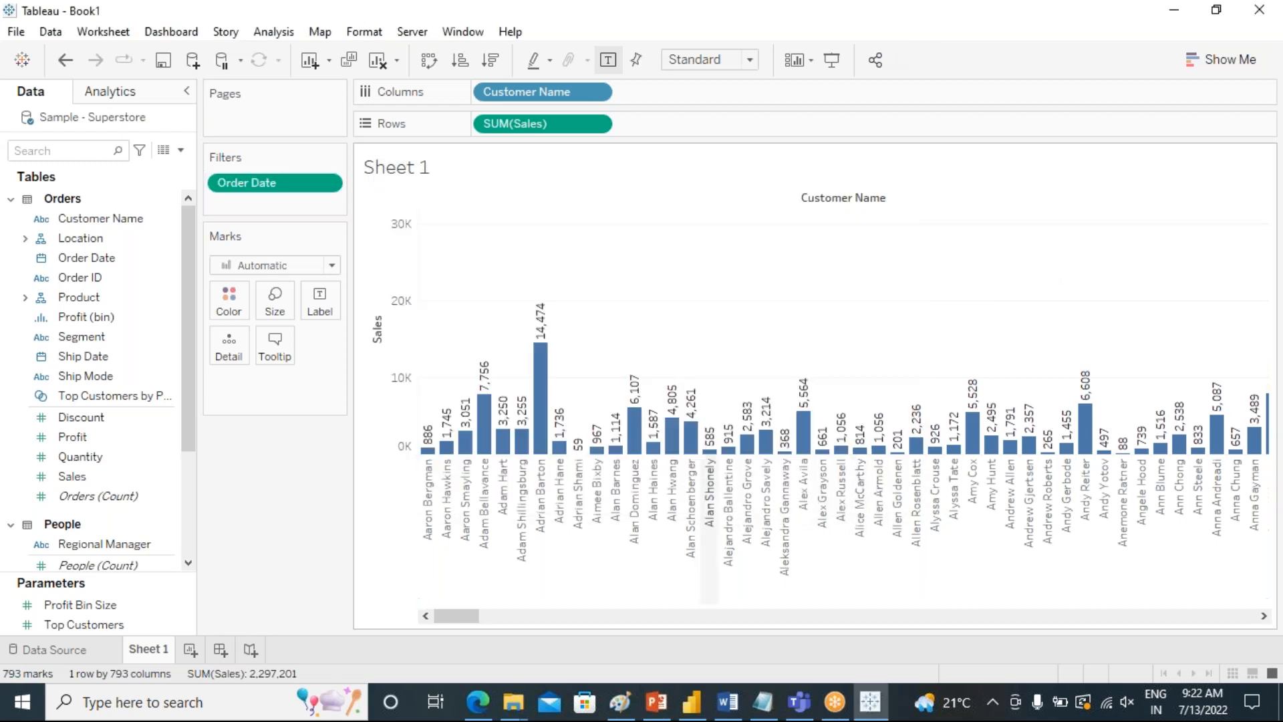
pyautogui.click(331, 182)
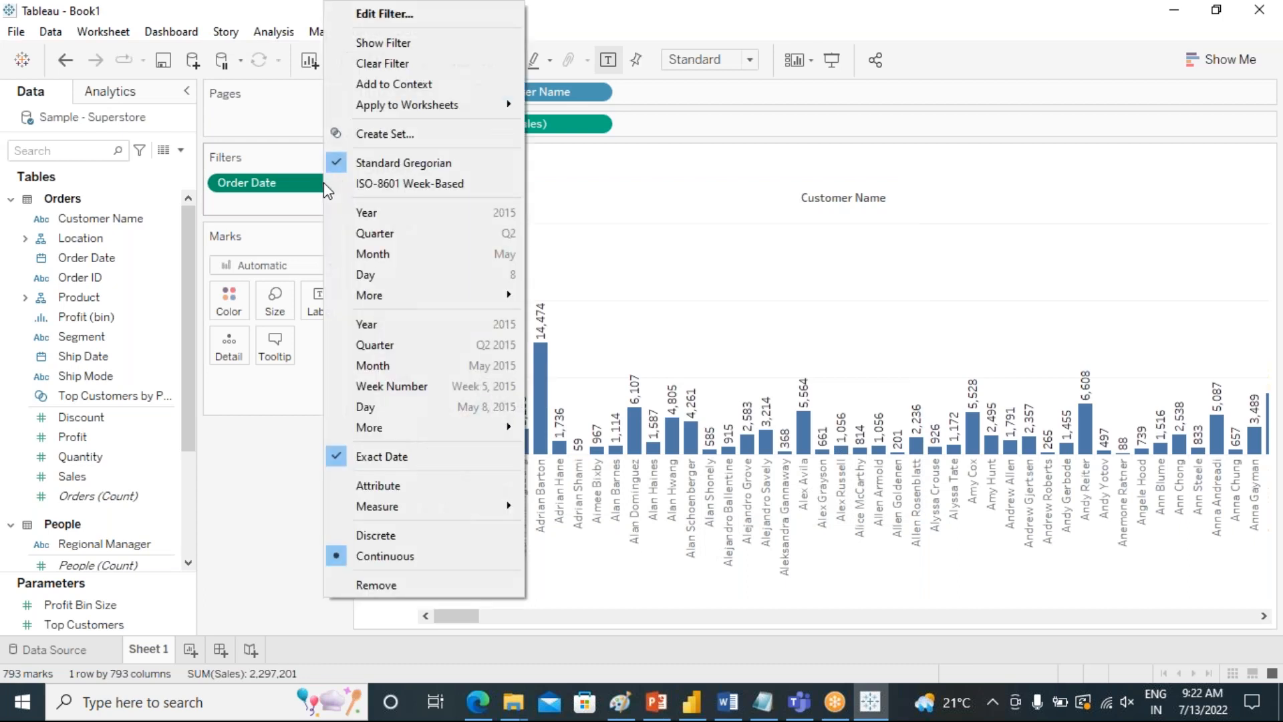
pyautogui.click(389, 42)
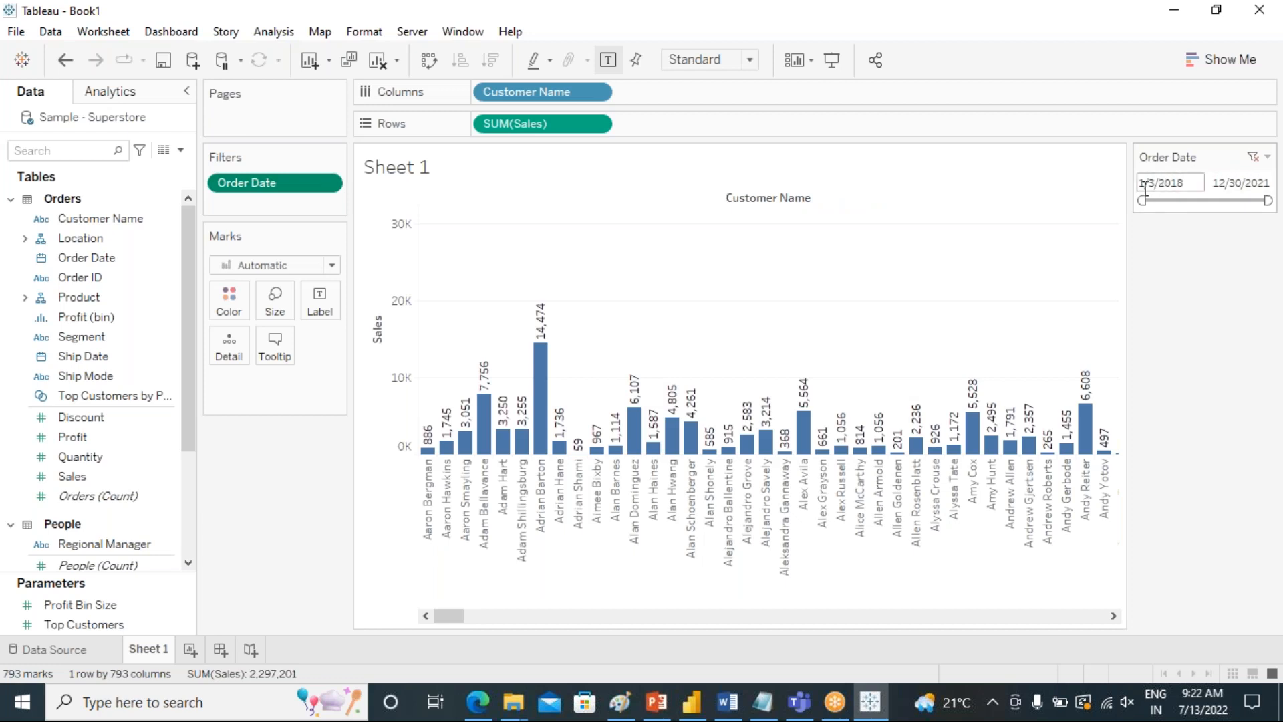
# Set the Order Date filter to run from 4/1/2020 to 12/31/2021.
pyautogui.click(1162, 188)
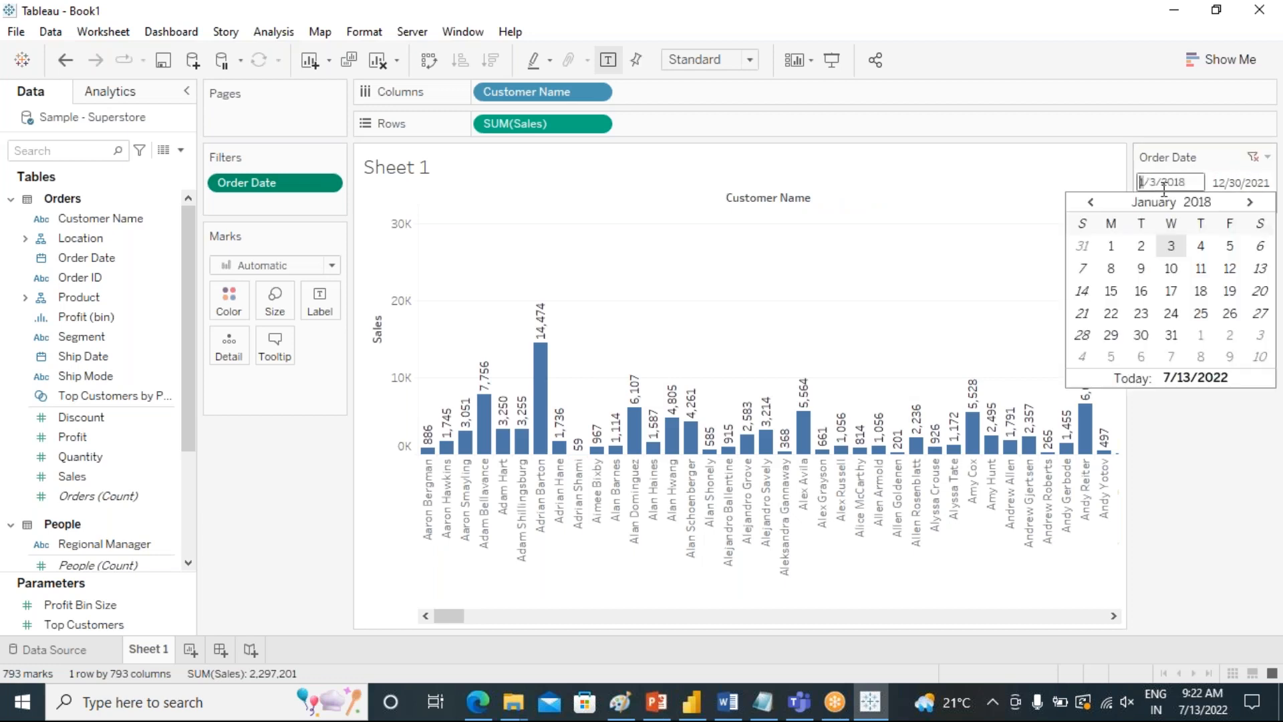
pyautogui.click(1249, 202)
pyautogui.click(1250, 202)
pyautogui.click(1250, 203)
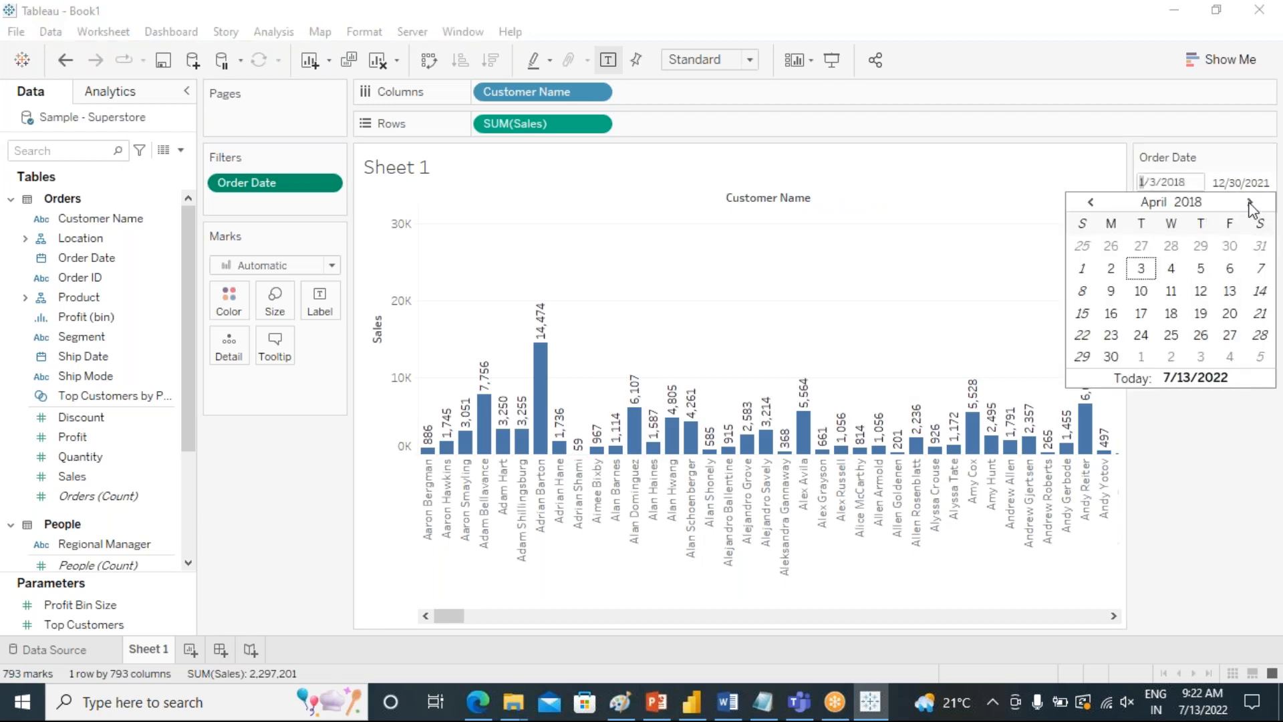
pyautogui.click(1140, 269)
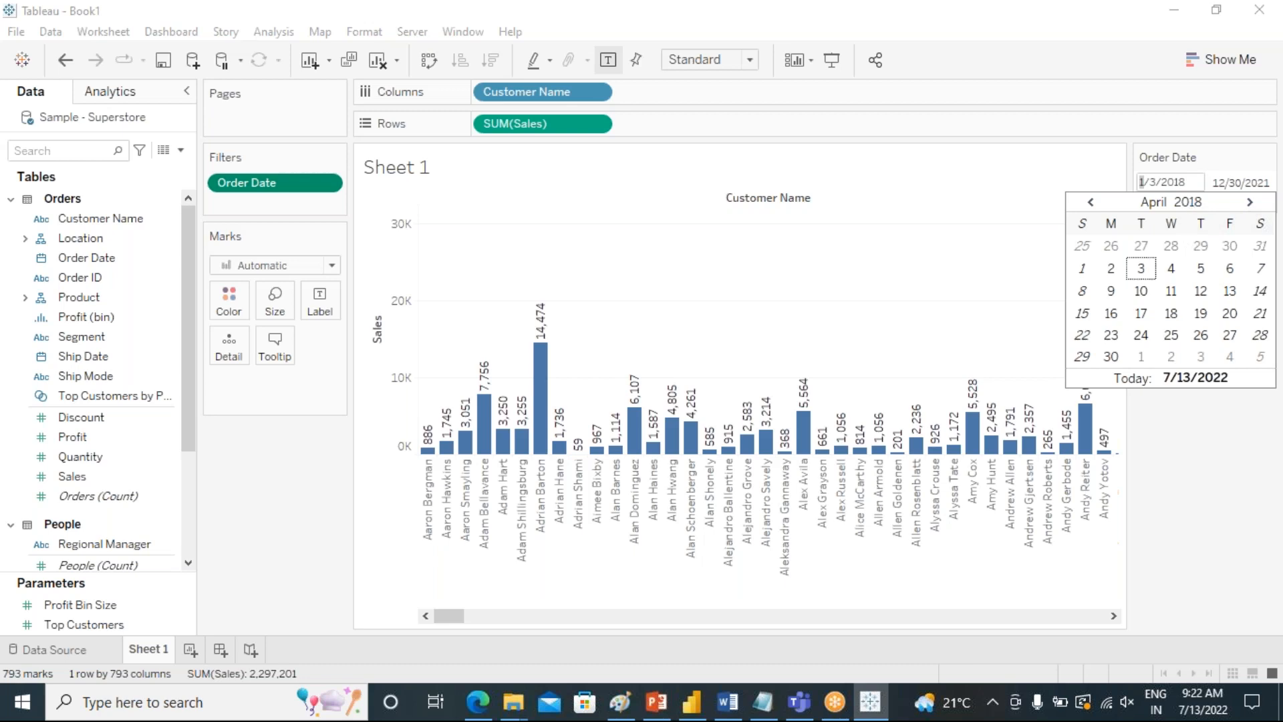
pyautogui.click(1200, 201)
pyautogui.press('BackSpace')
pyautogui.press('BackSpace')
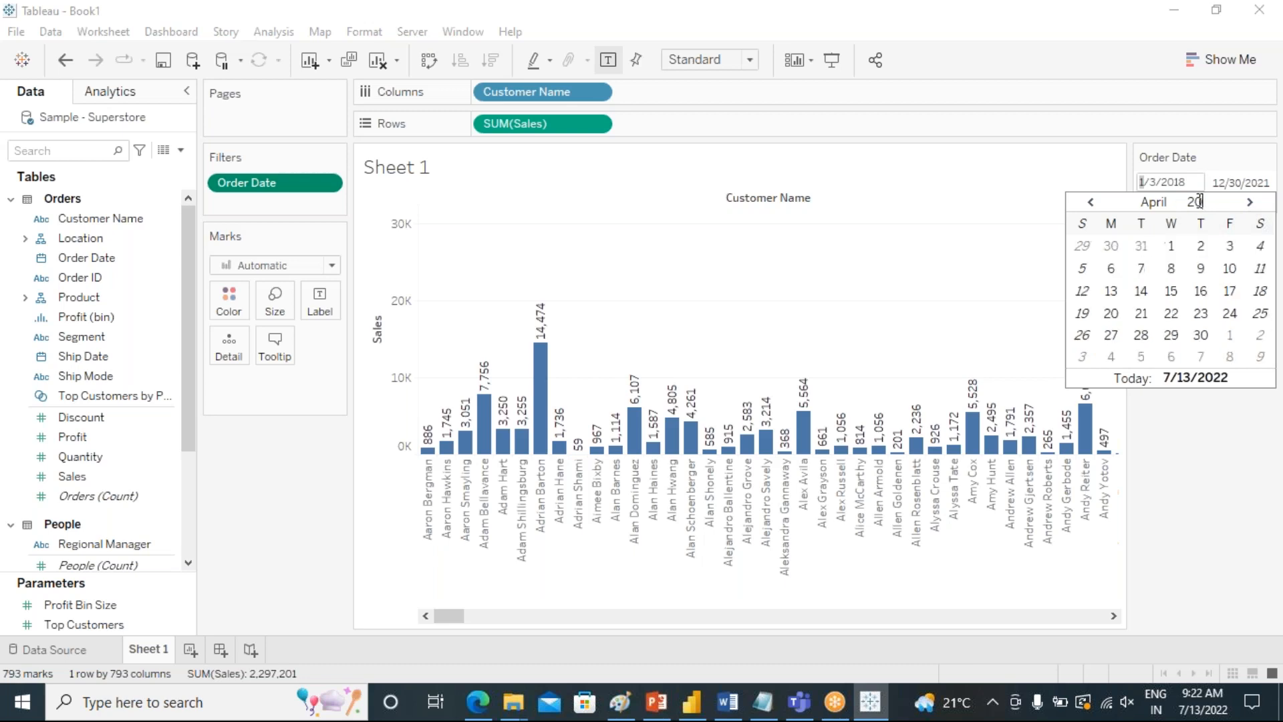
pyautogui.write('20')
pyautogui.click(1171, 246)
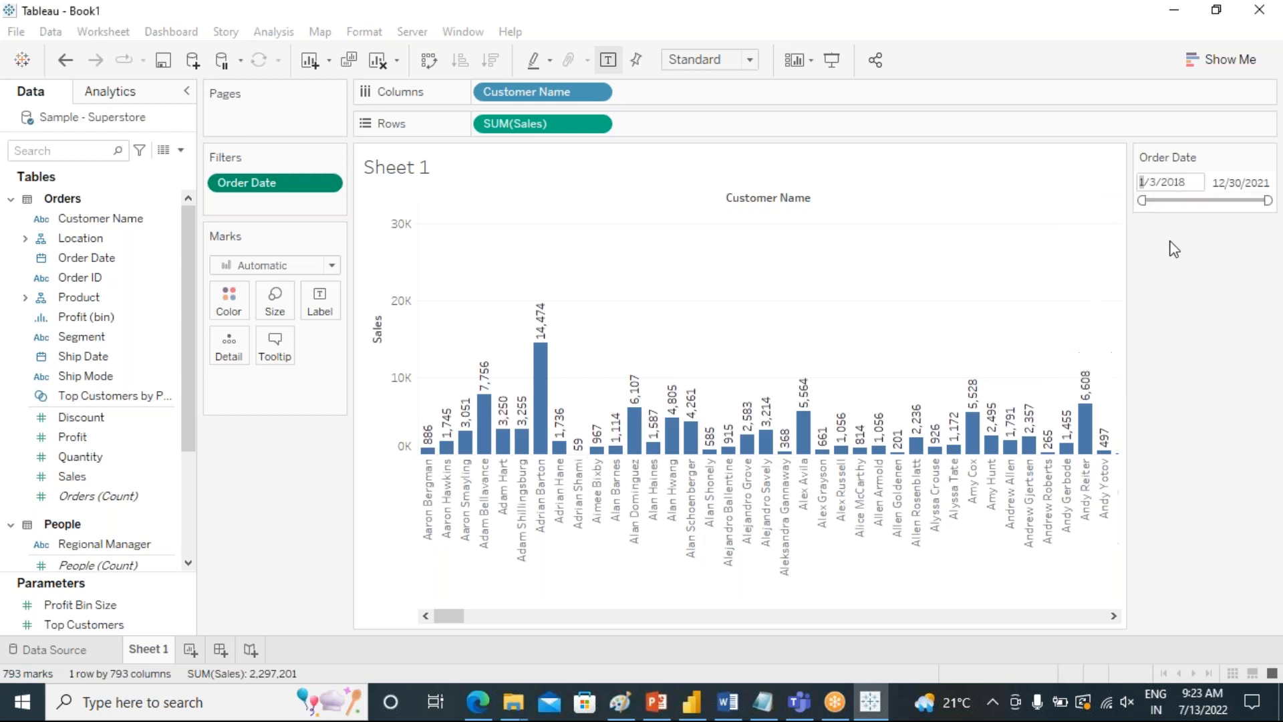
pyautogui.click(1248, 185)
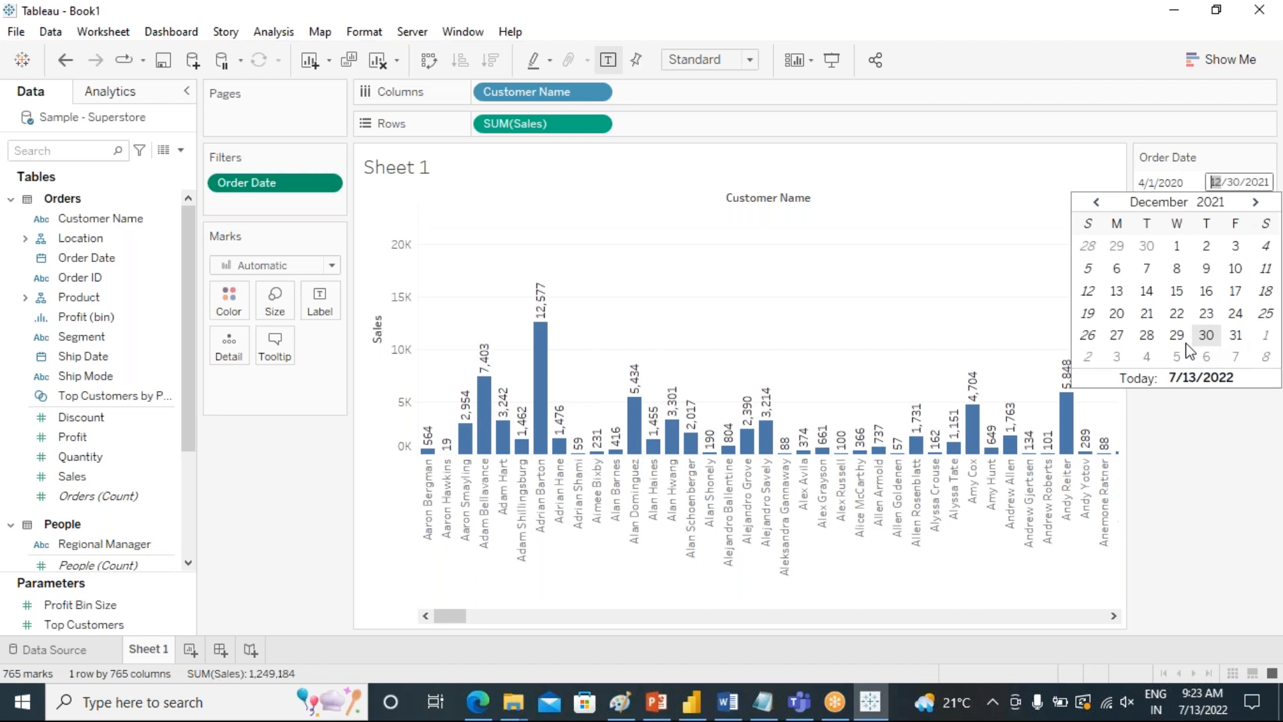
pyautogui.click(1236, 336)
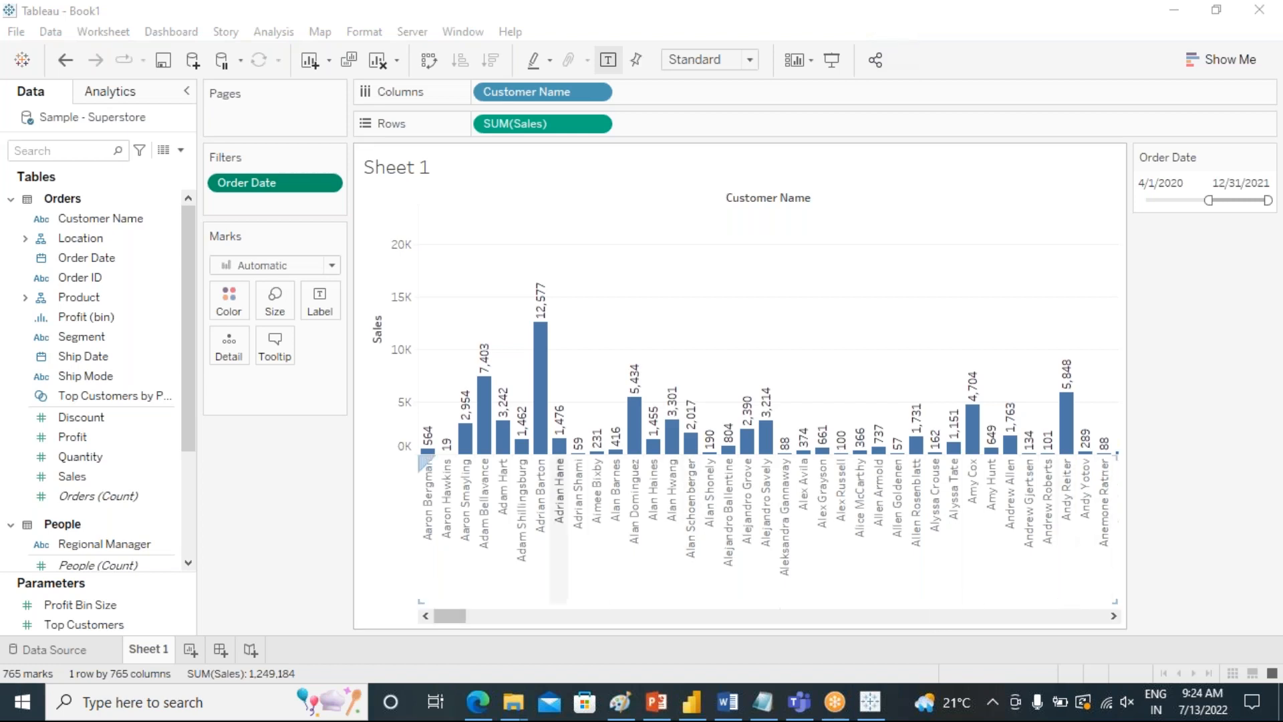
pyautogui.click(328, 182)
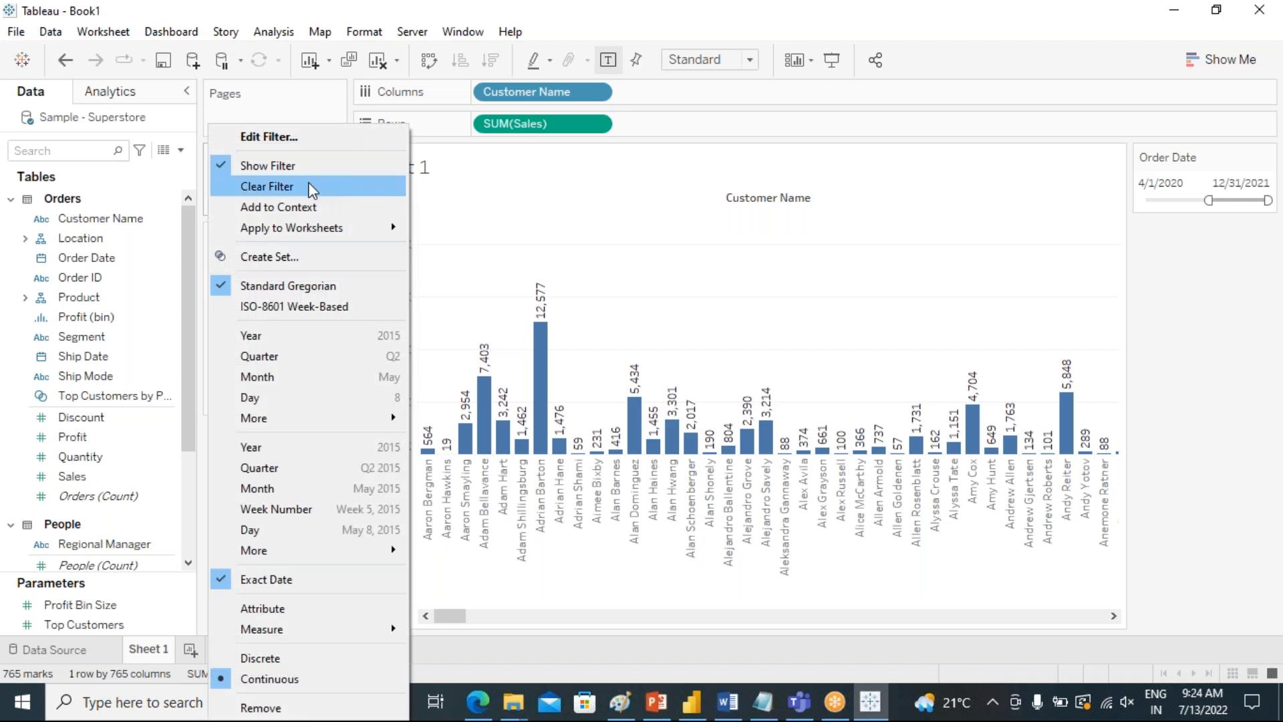
pyautogui.click(1136, 257)
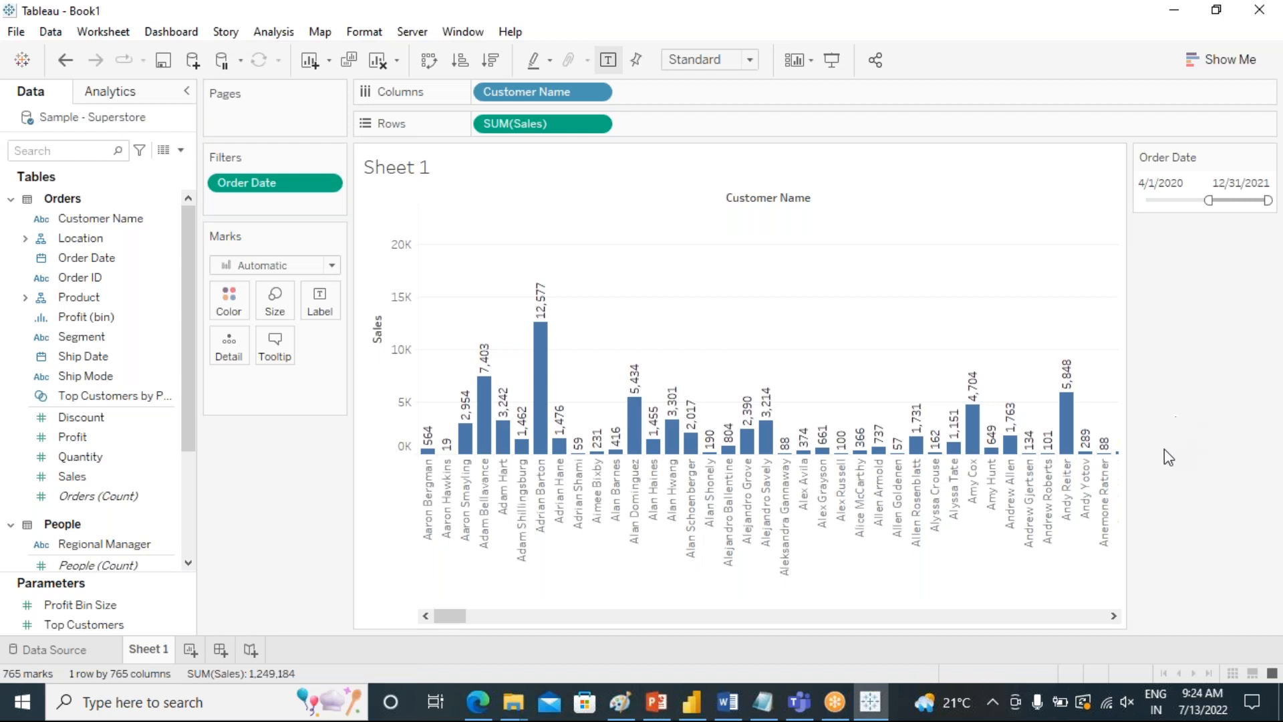
pyautogui.click(1238, 575)
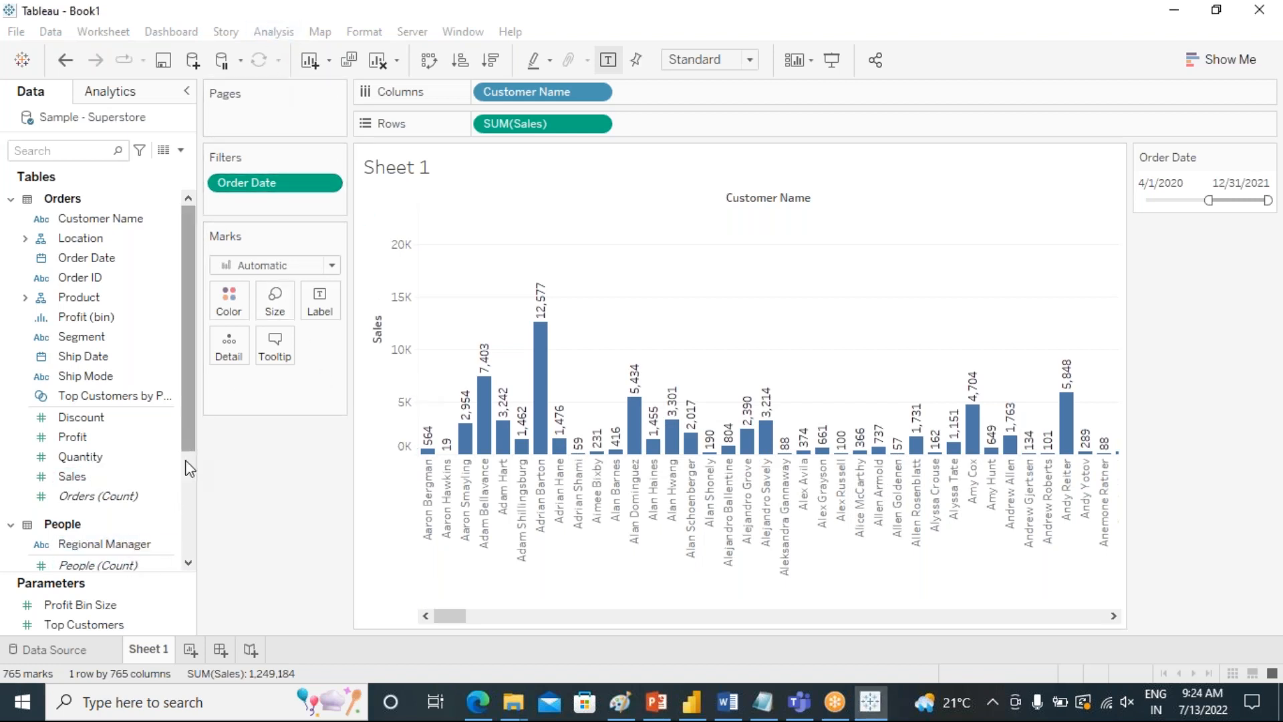
# Create a parameter named "start date" with the Date data type.
pyautogui.scroll(-5, 190, 468)
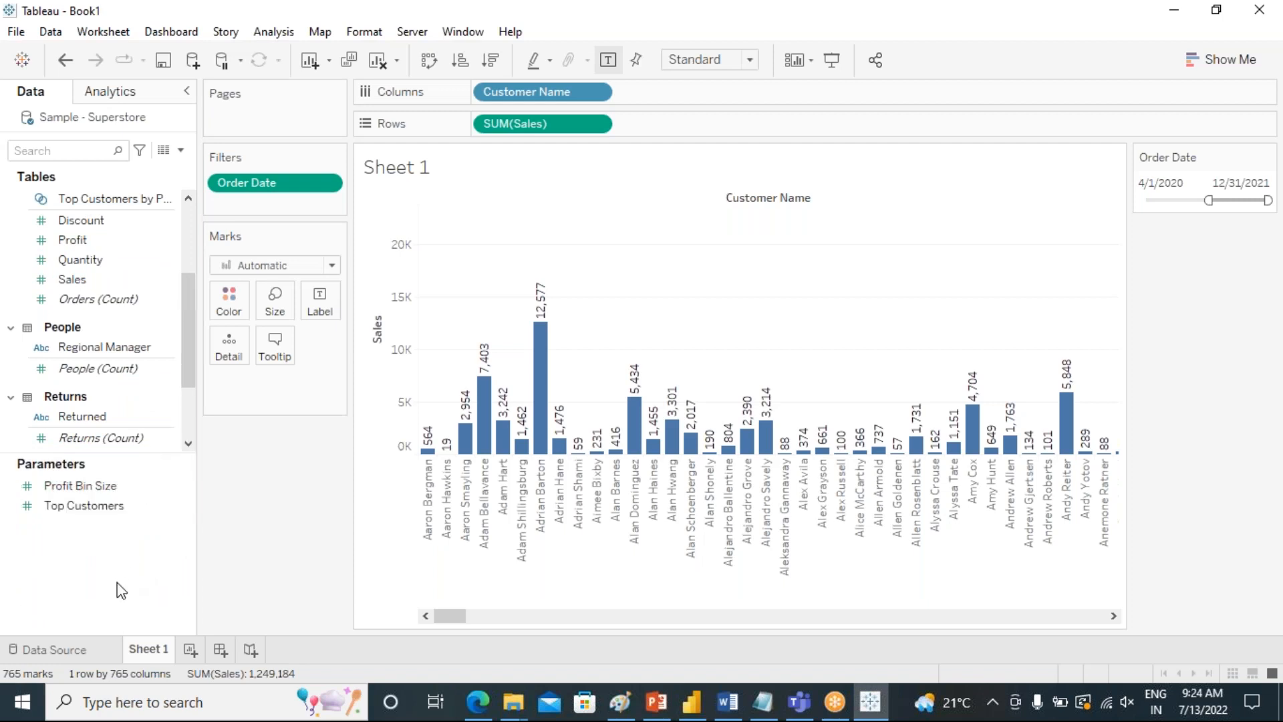
pyautogui.rightClick(76, 551)
pyautogui.click(171, 319)
pyautogui.moveTo(557, 167); pyautogui.dragTo(487, 165)
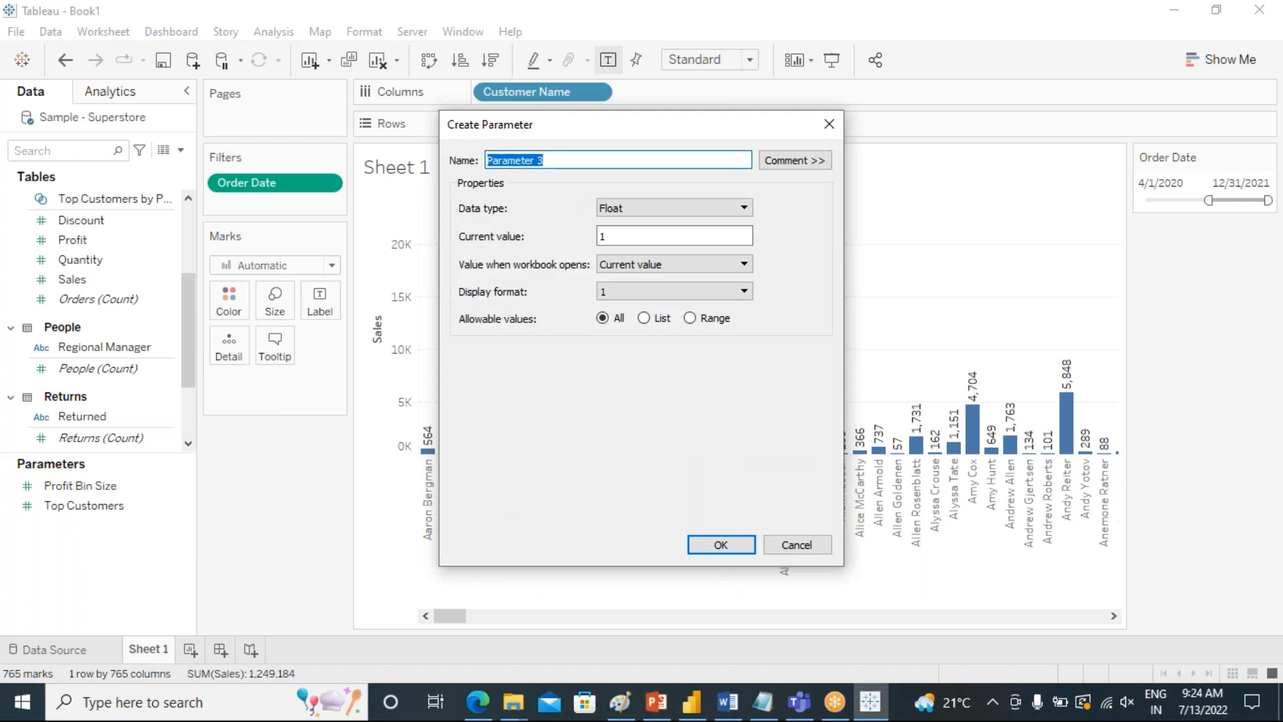
pyautogui.write('start date')
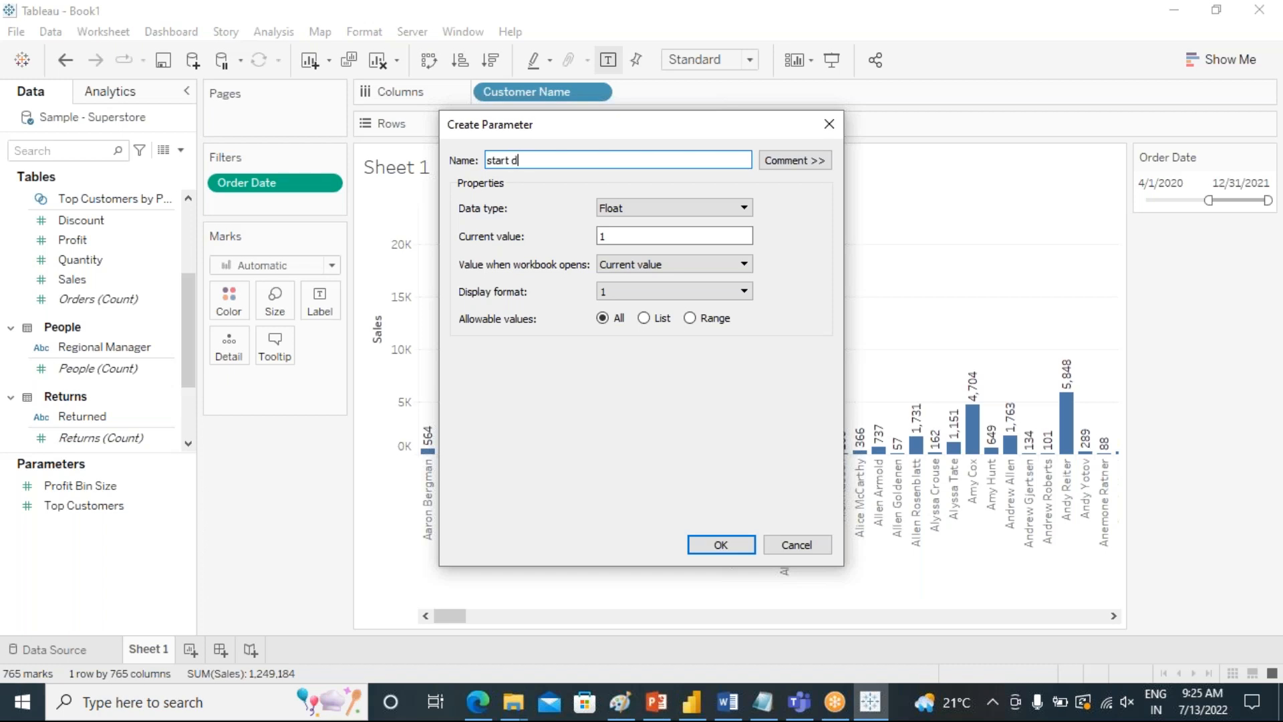
pyautogui.click(622, 210)
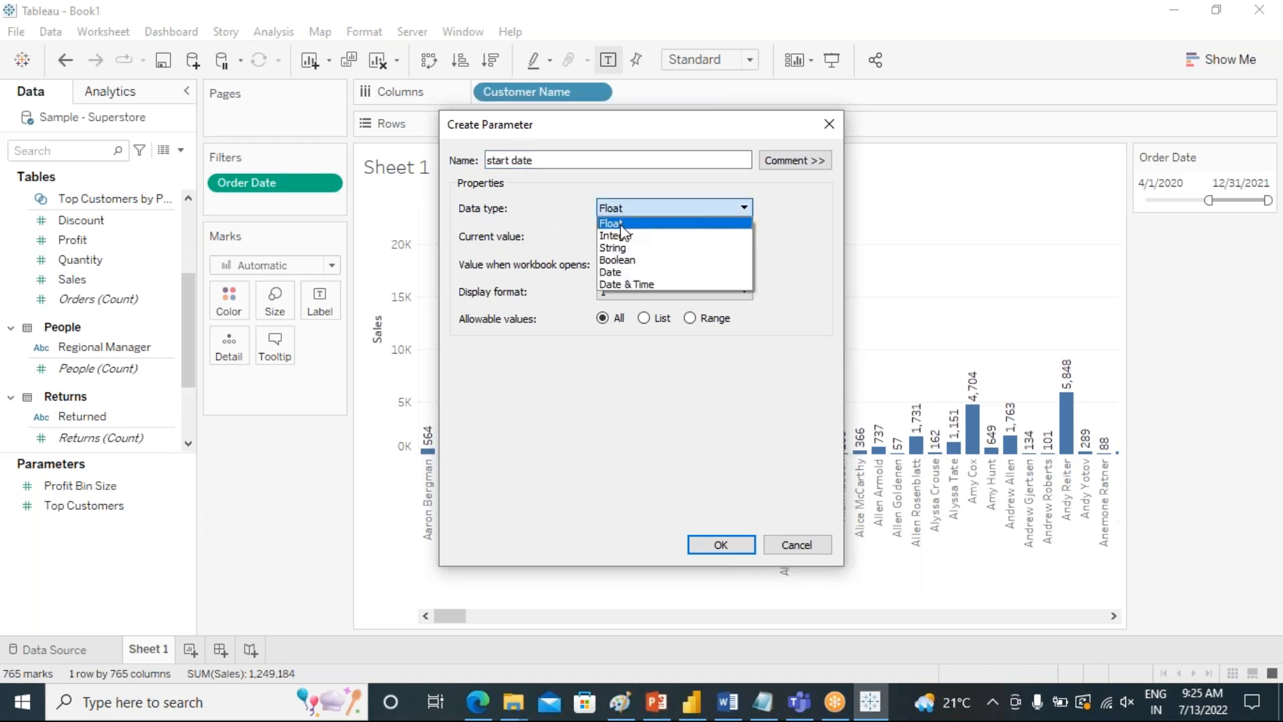
pyautogui.click(627, 273)
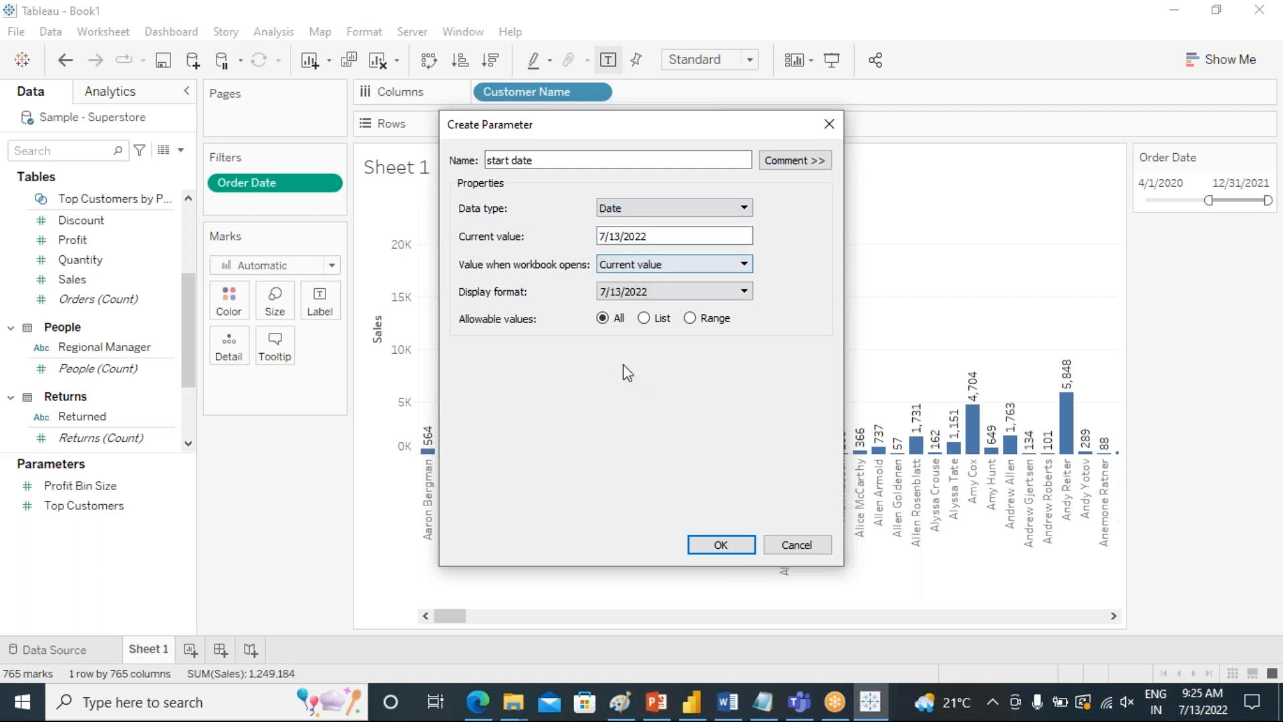
pyautogui.click(721, 545)
# Create a second parameter named "End date" with the Date data type.
pyautogui.rightClick(107, 513)
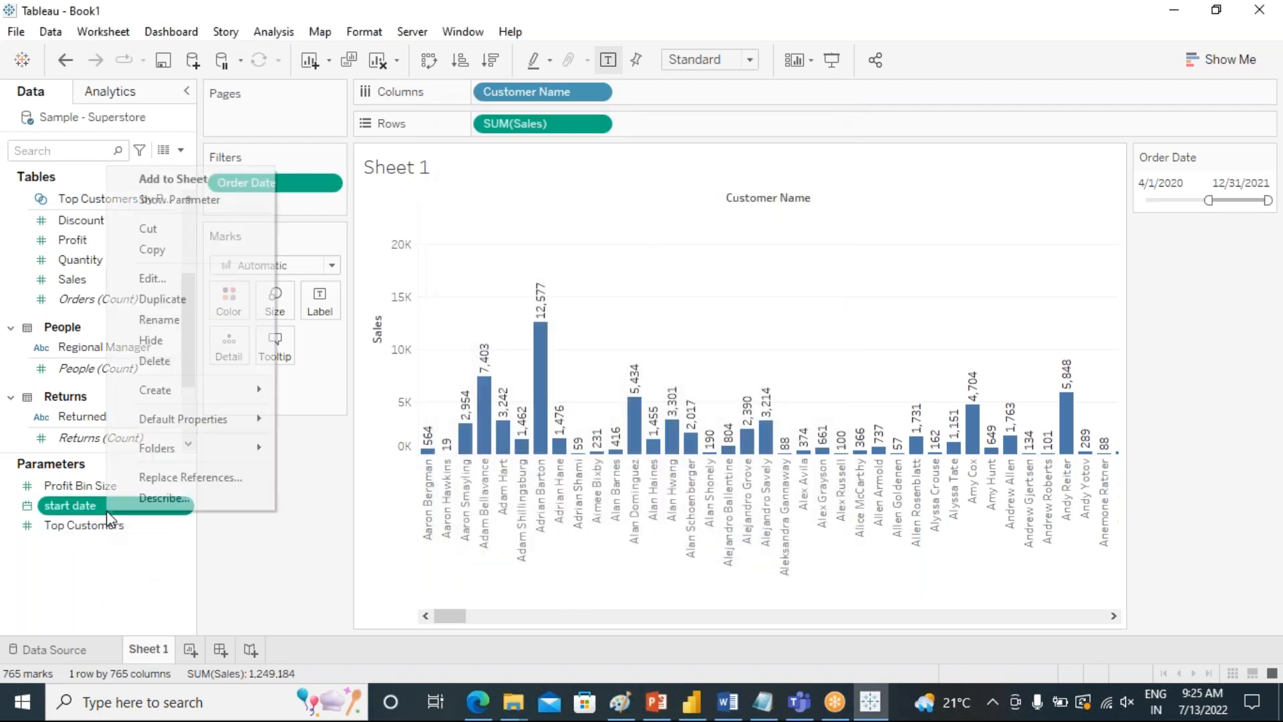
pyautogui.rightClick(106, 560)
pyautogui.click(198, 493)
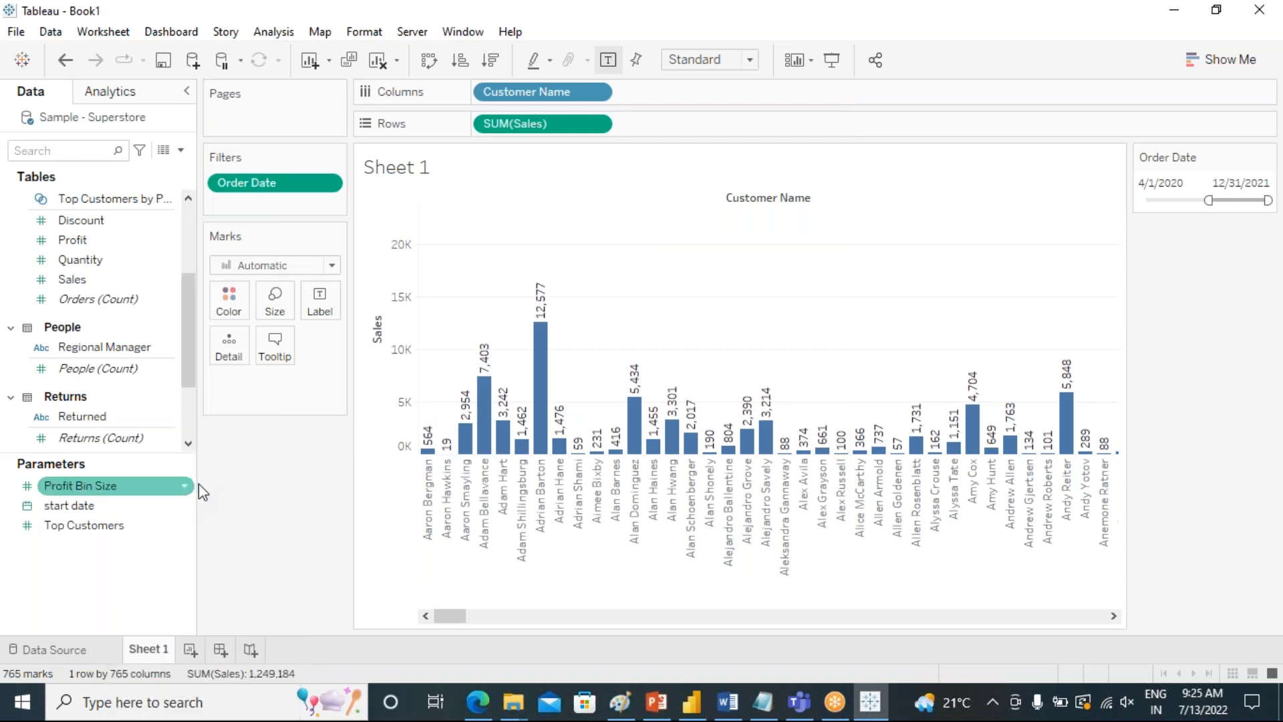
pyautogui.moveTo(557, 160); pyautogui.dragTo(481, 160)
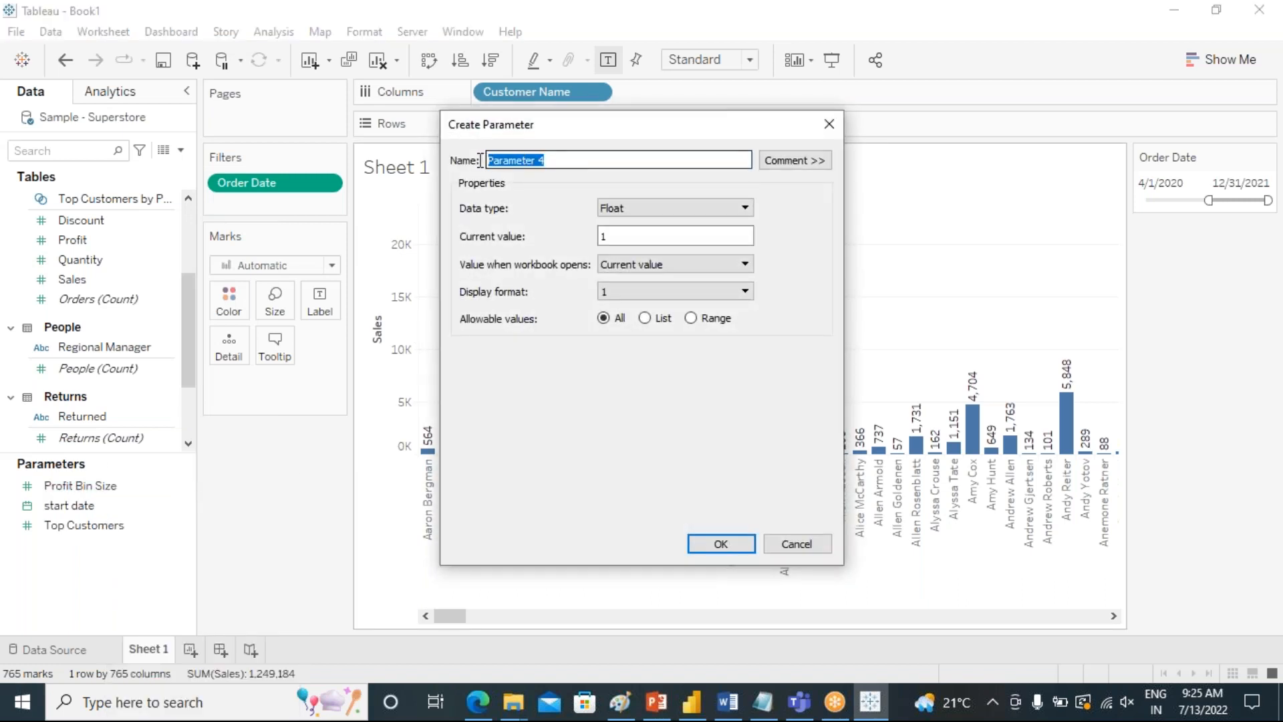
pyautogui.write('End date')
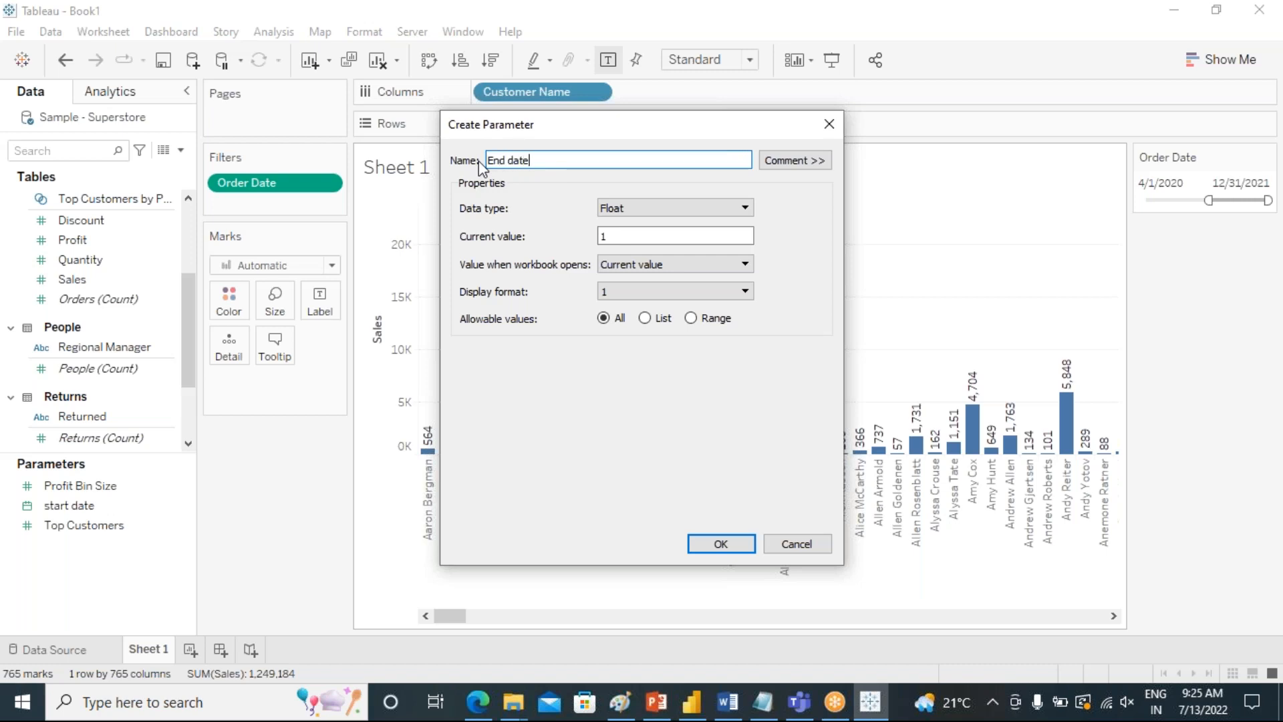
pyautogui.click(654, 212)
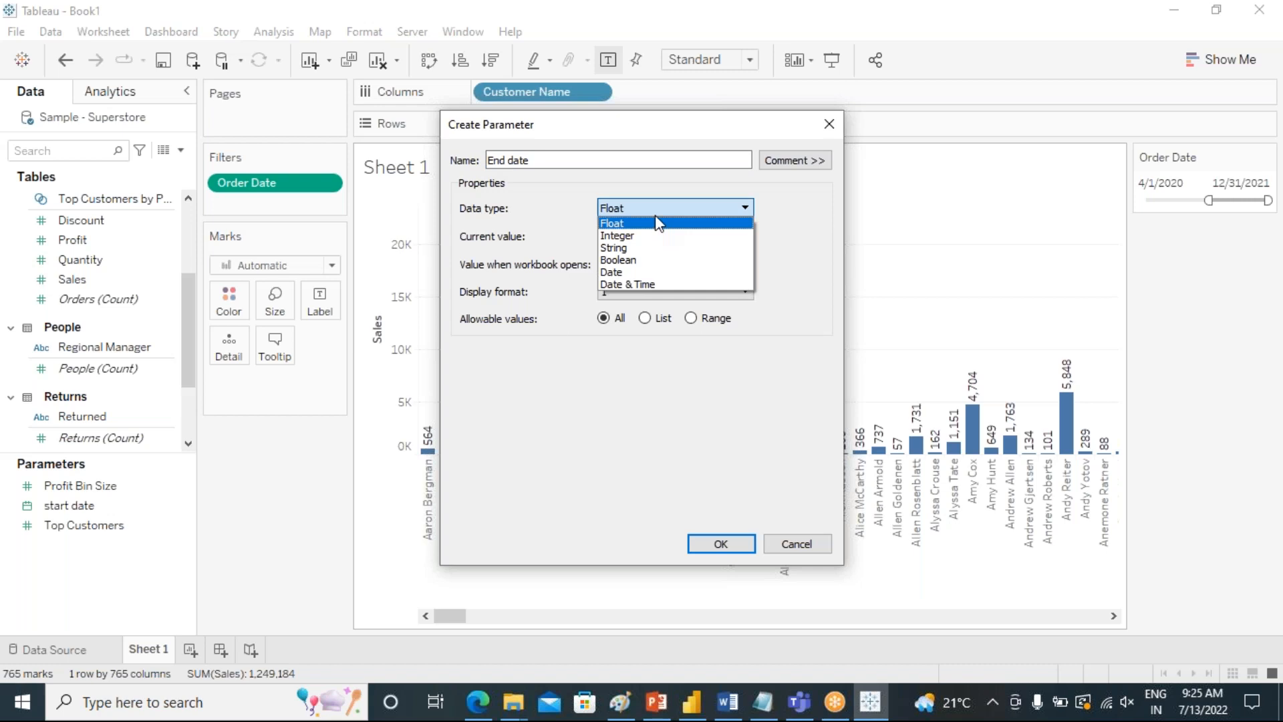
pyautogui.click(643, 271)
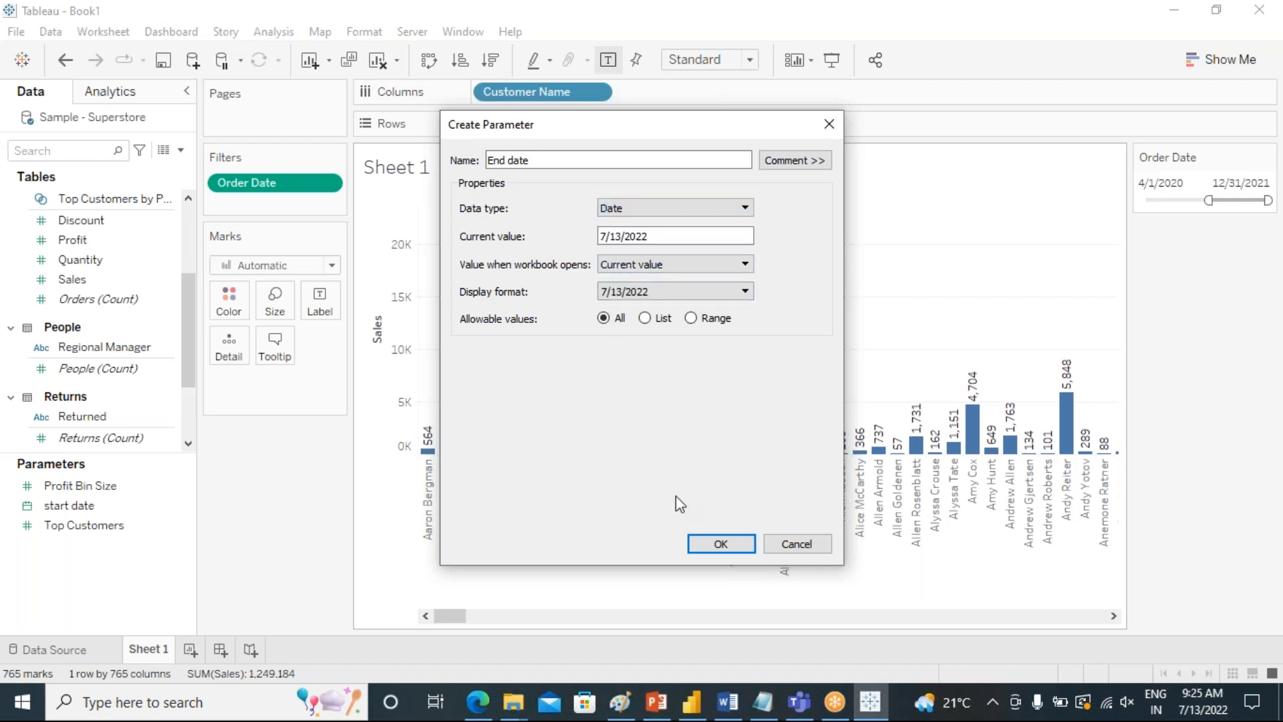
pyautogui.click(720, 543)
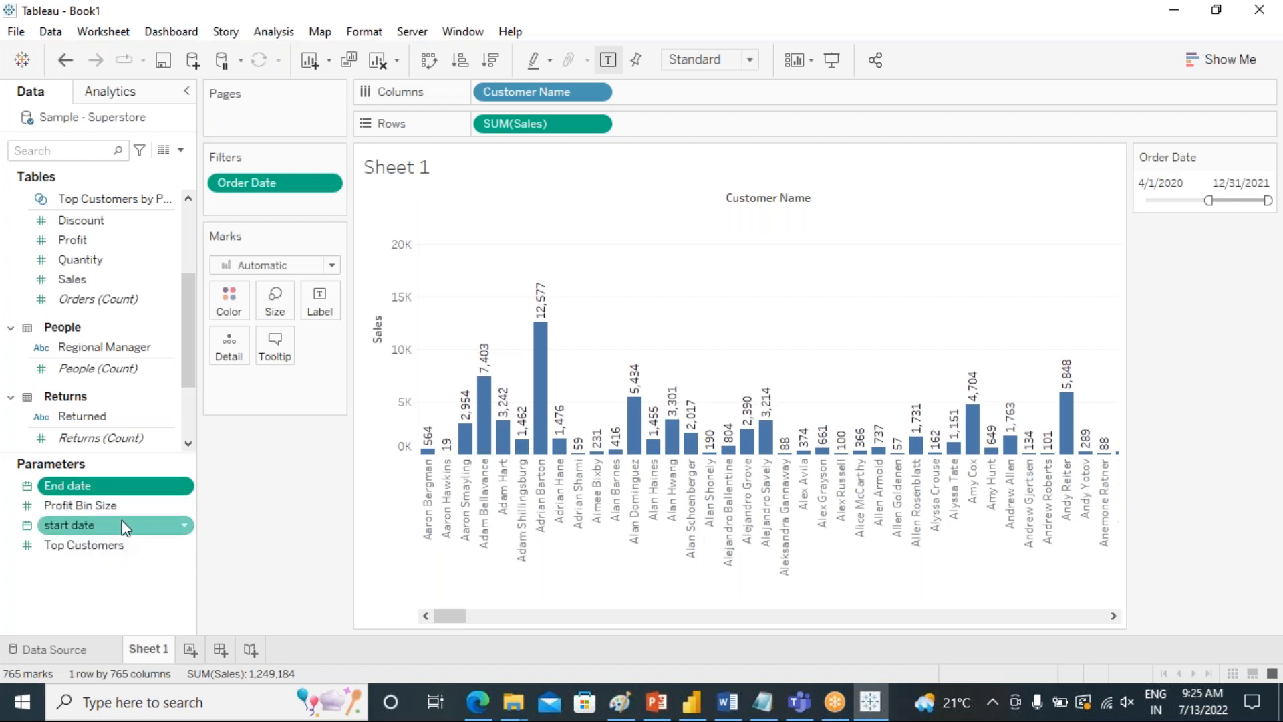
# Show the start date and End date parameter controls beside the chart.
pyautogui.click(182, 530)
pyautogui.click(184, 527)
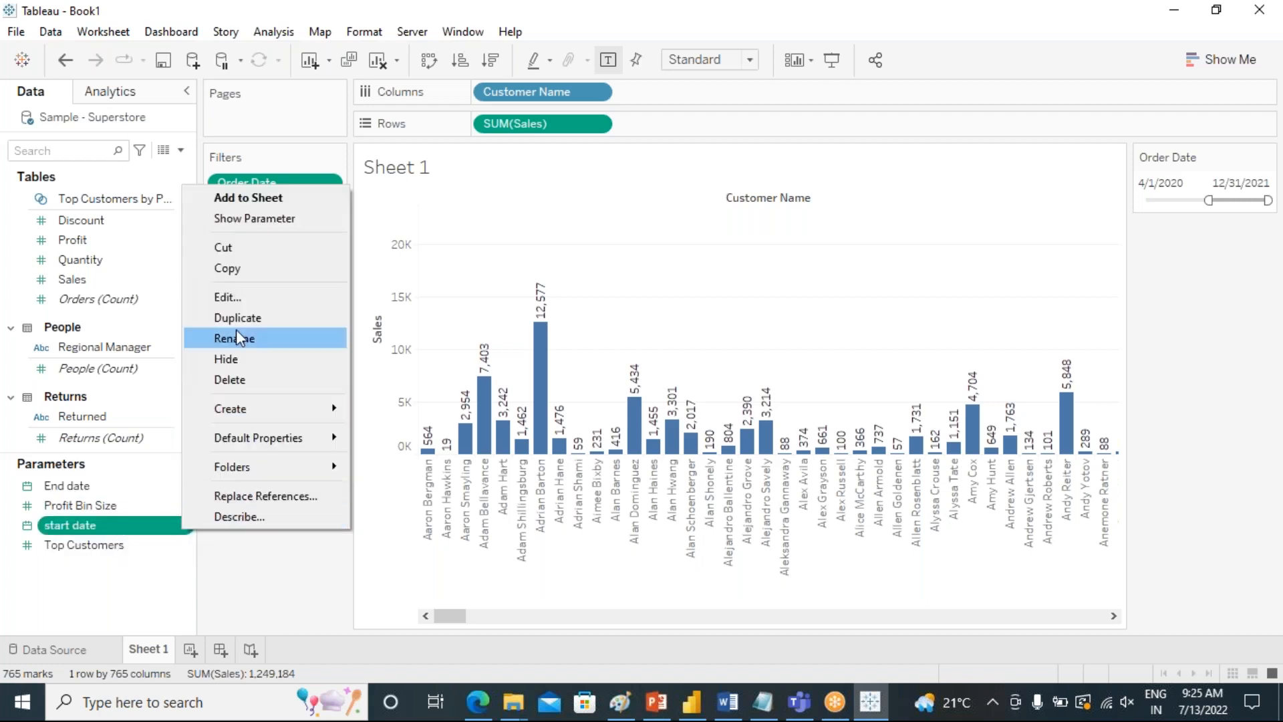
pyautogui.click(253, 215)
pyautogui.click(183, 485)
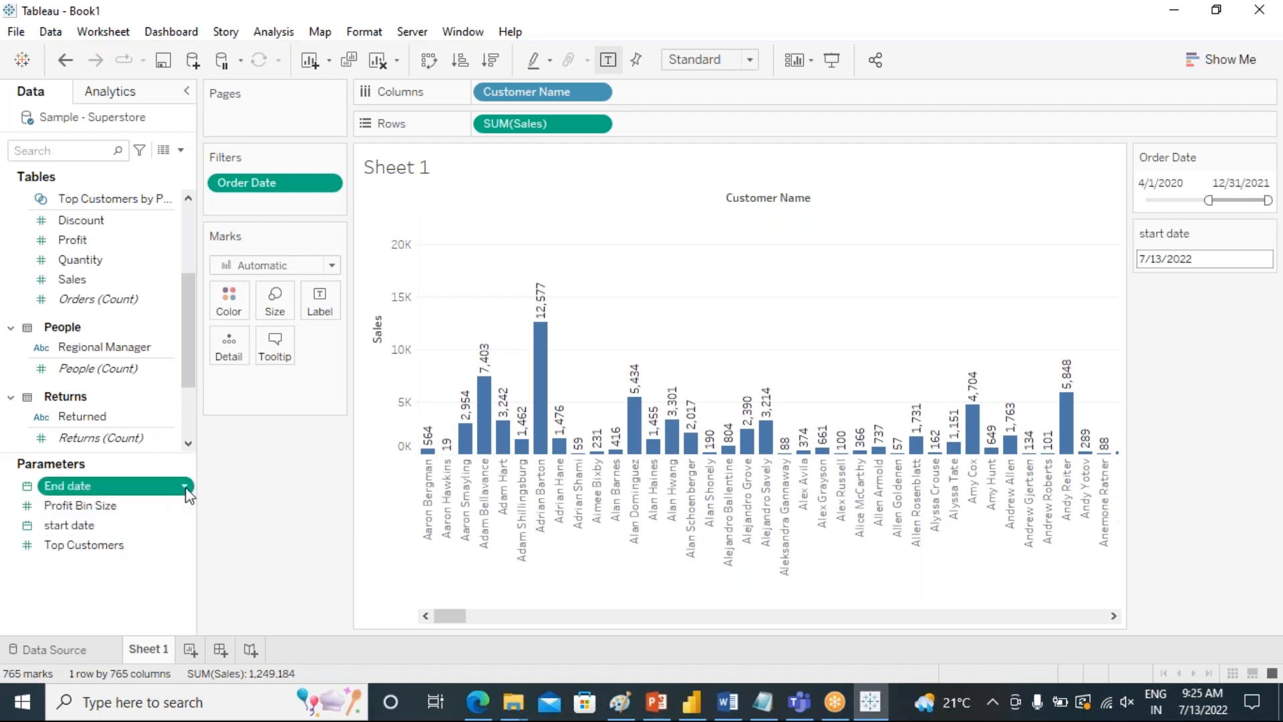
pyautogui.click(246, 177)
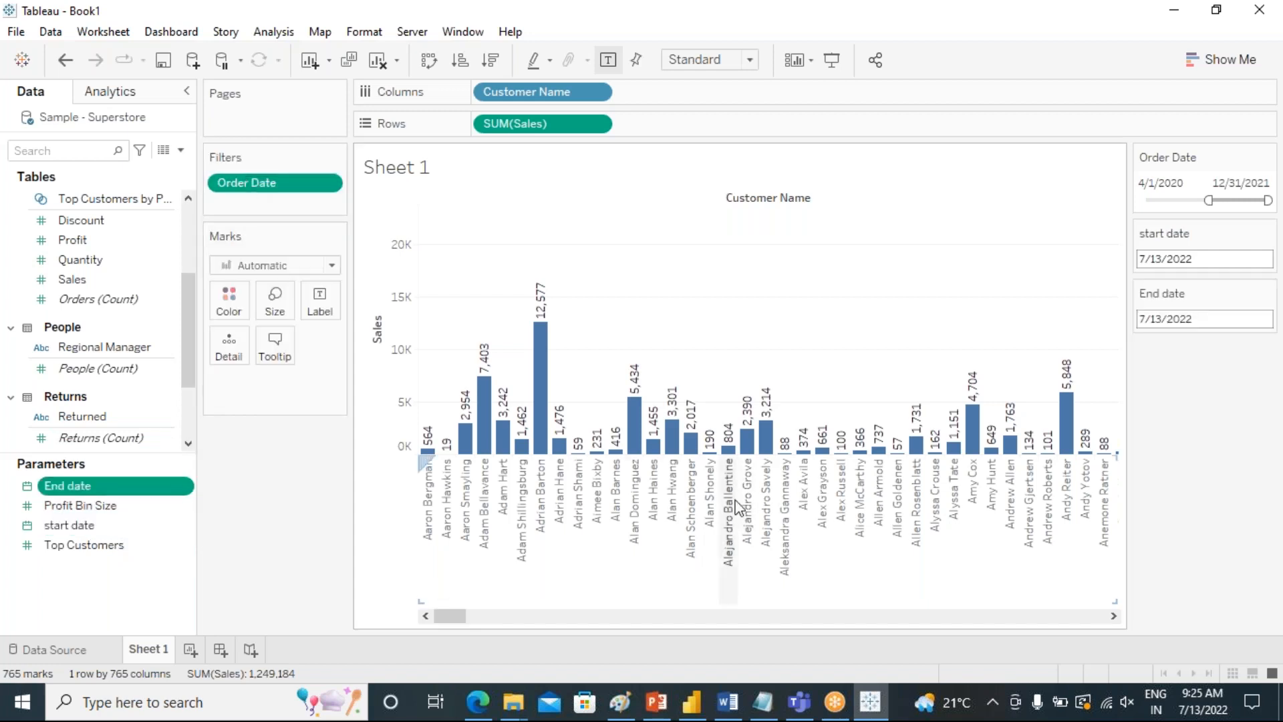
pyautogui.click(1177, 259)
pyautogui.click(1161, 509)
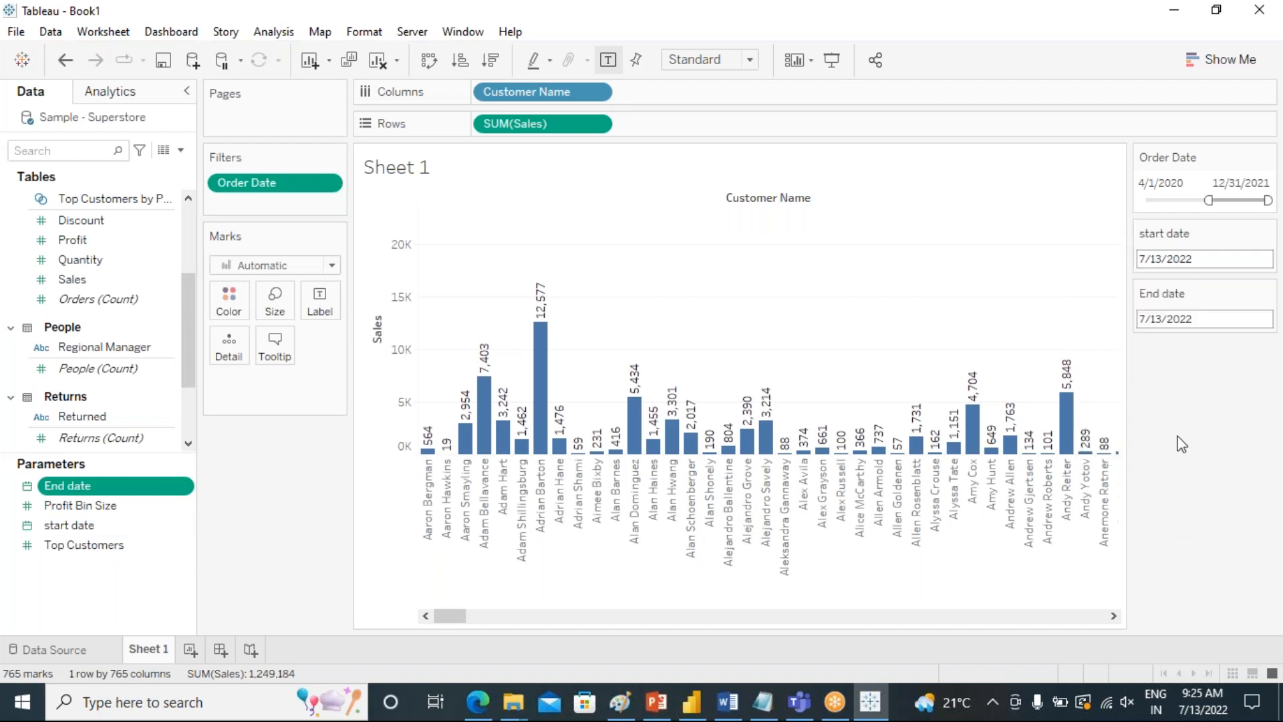
pyautogui.click(1193, 314)
# Remove the Order Date filter from the sheet.
pyautogui.click(1130, 270)
pyautogui.click(1267, 158)
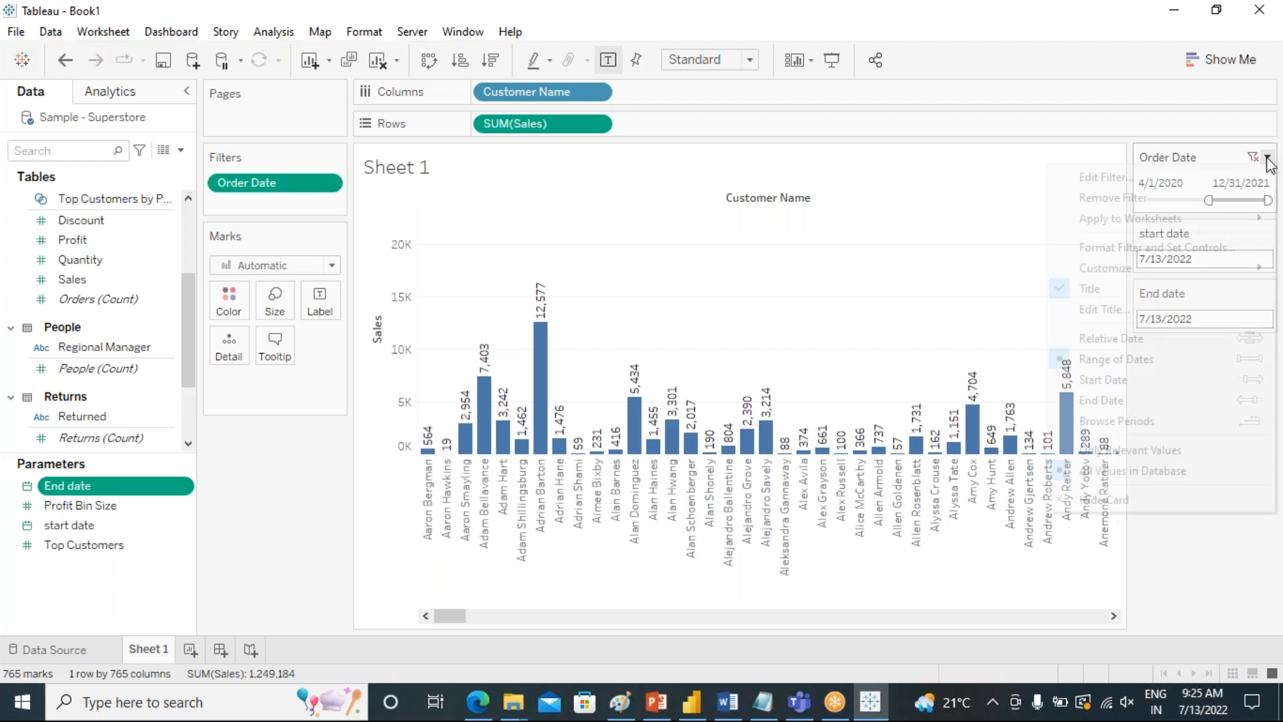
pyautogui.click(1110, 196)
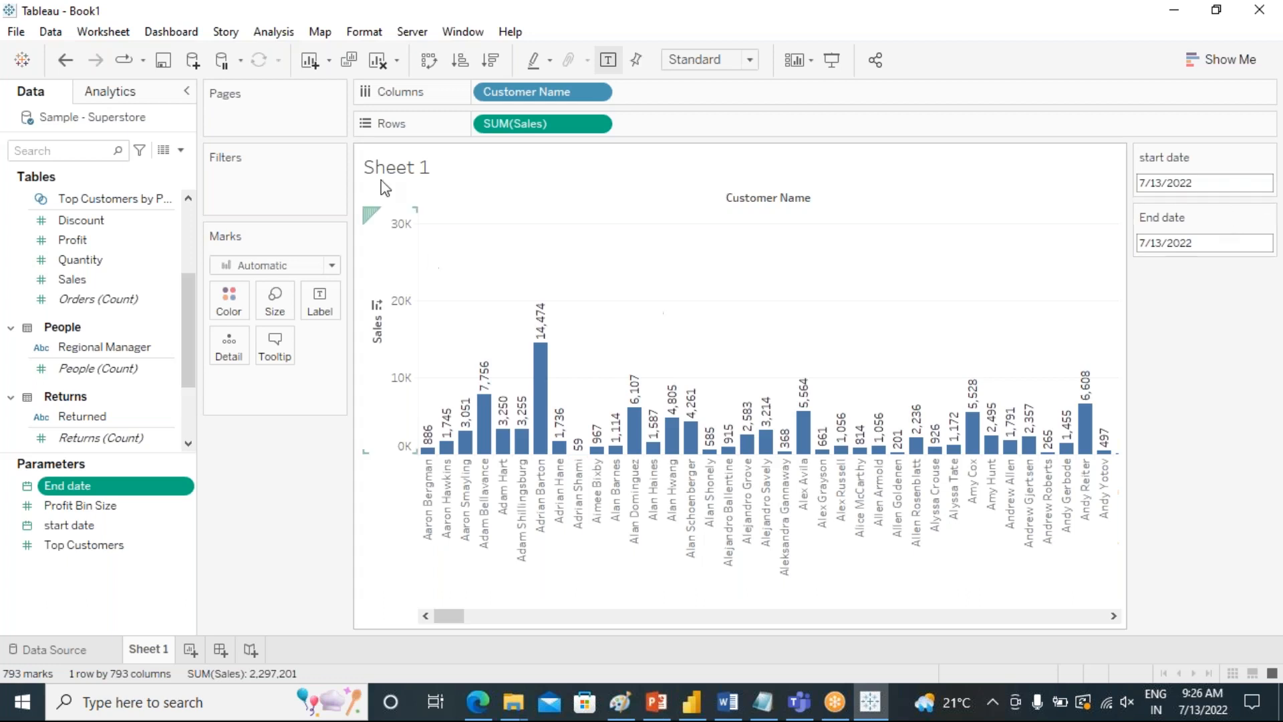
# Start a new calculated field named "date filter".
pyautogui.click(270, 32)
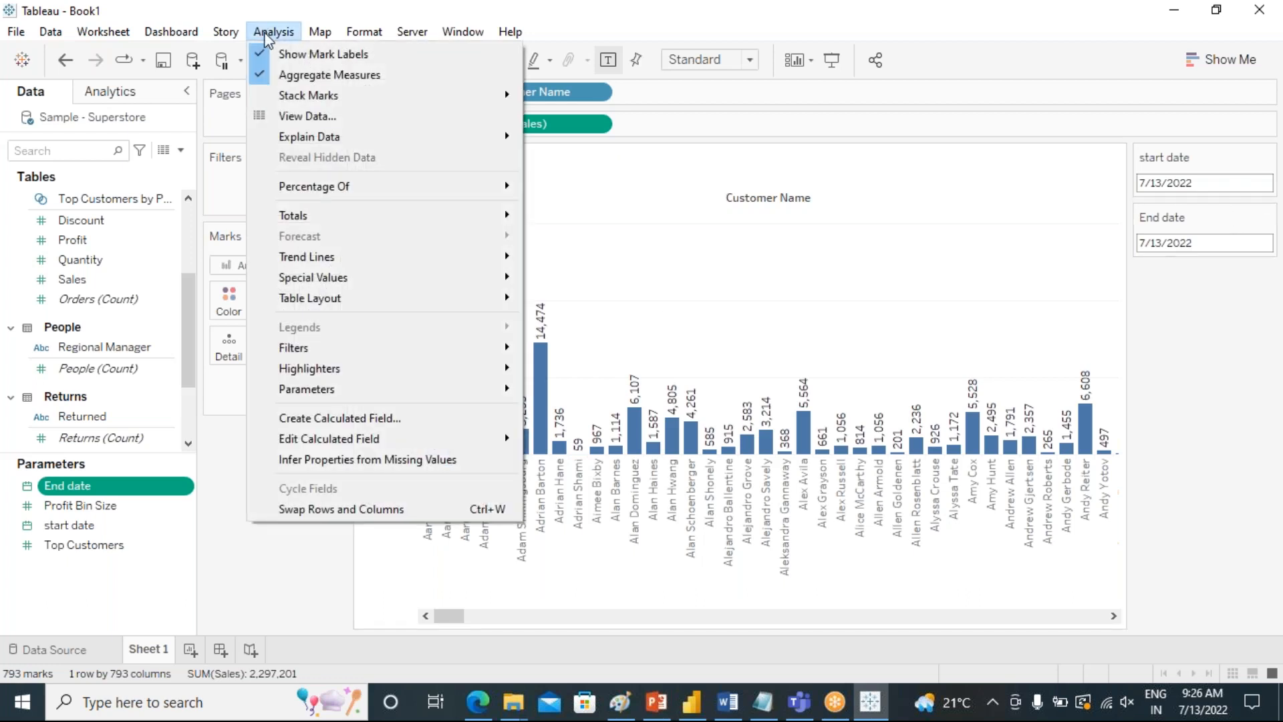
pyautogui.click(344, 420)
pyautogui.moveTo(625, 313); pyautogui.dragTo(738, 346)
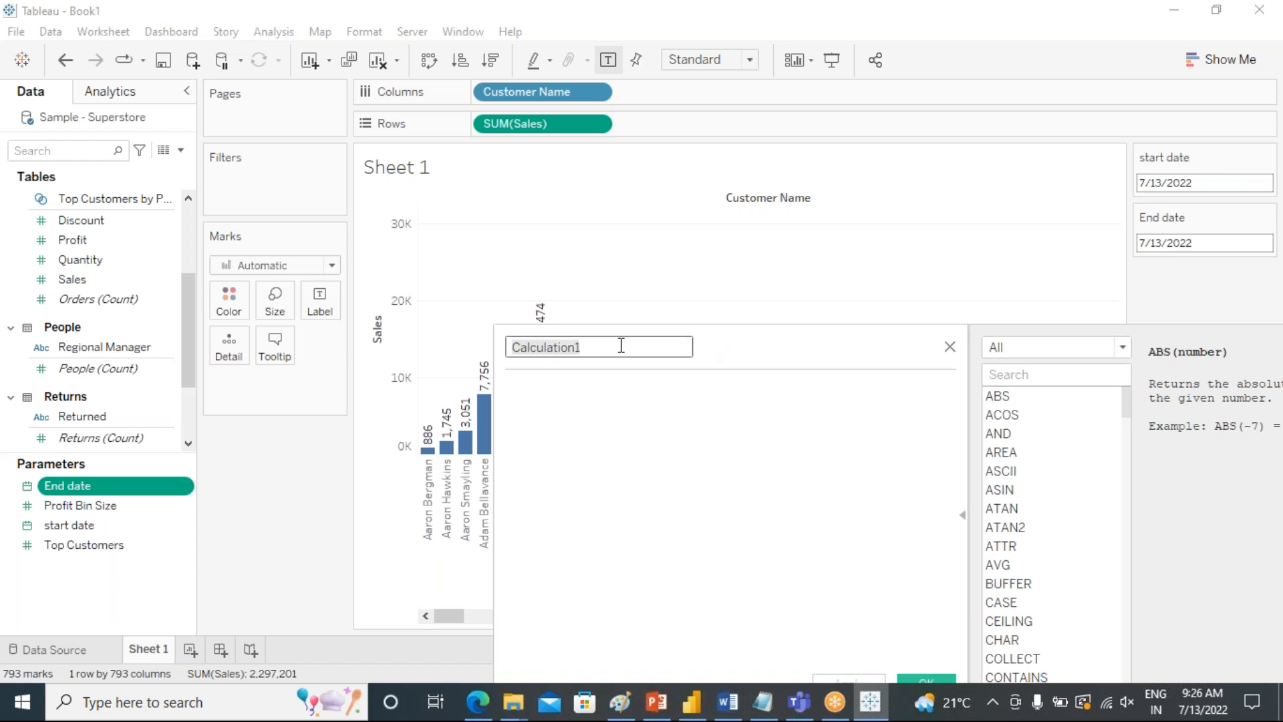
pyautogui.write('fil')
pyautogui.press('BackSpace')
pyautogui.press('BackSpace')
pyautogui.write('da')
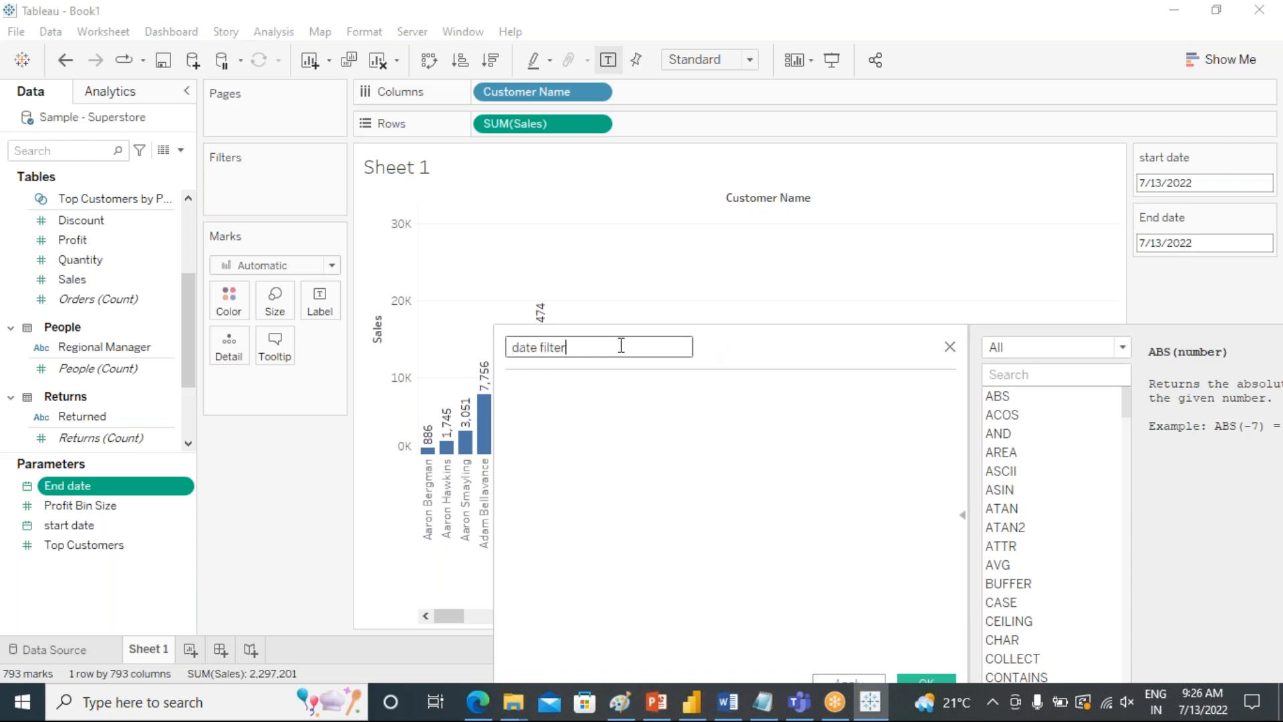
pyautogui.click(609, 418)
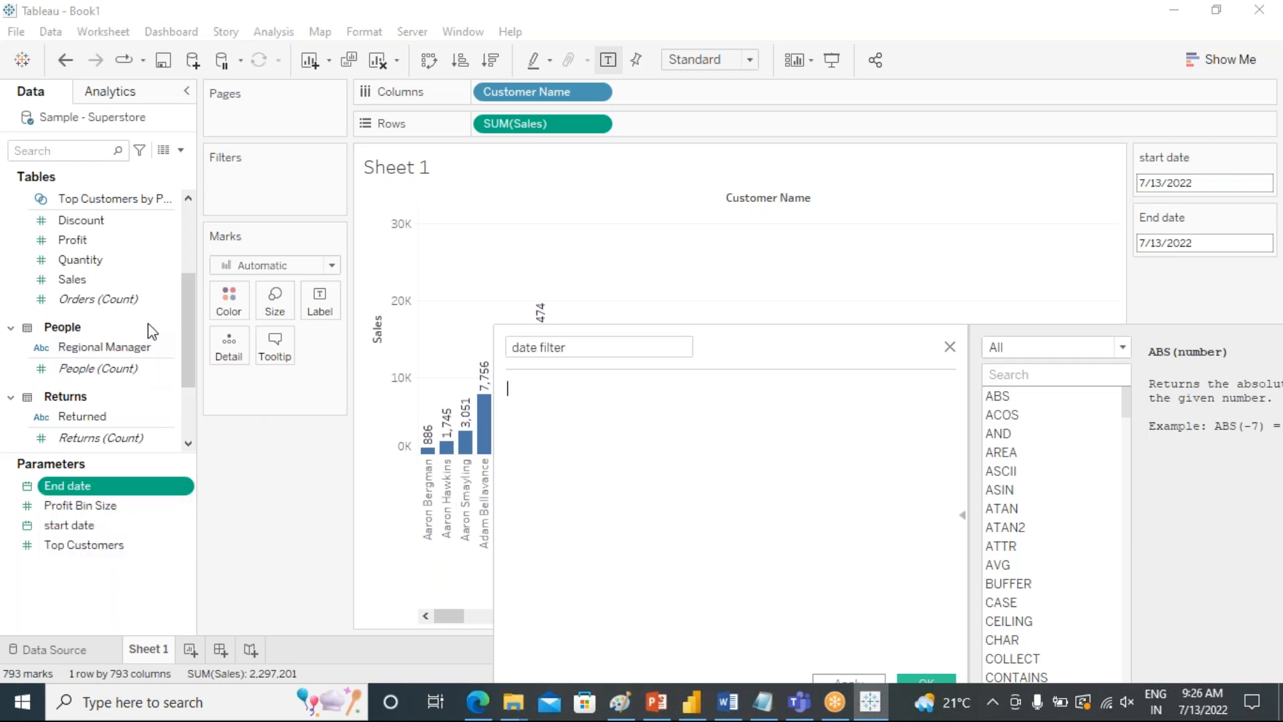
# Enter the condition [Order Date]>[start date] in the date filter formula.
pyautogui.scroll(3, 143, 326)
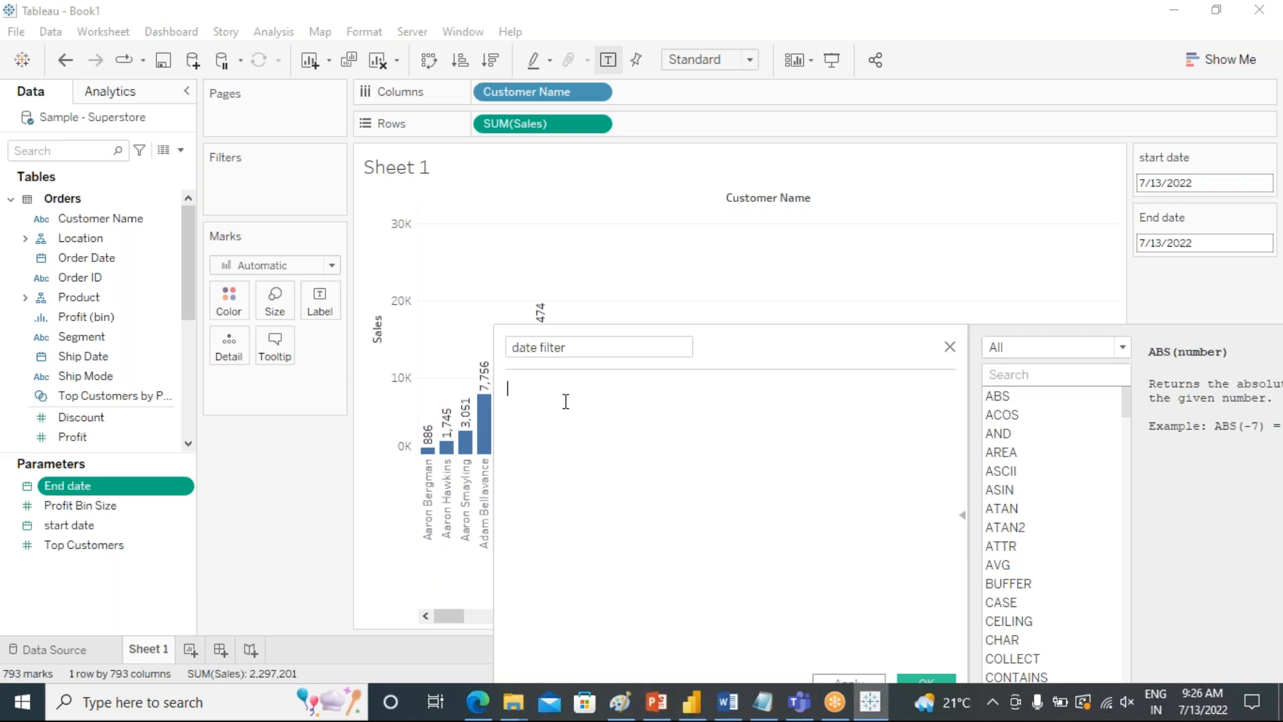
pyautogui.write('[')
pyautogui.press('BackSpace')
pyautogui.write('stare')
pyautogui.press('BackSpace')
pyautogui.press('BackSpace')
pyautogui.press('BackSpace')
pyautogui.press('BackSpace')
pyautogui.press('BackSpace')
pyautogui.write('order')
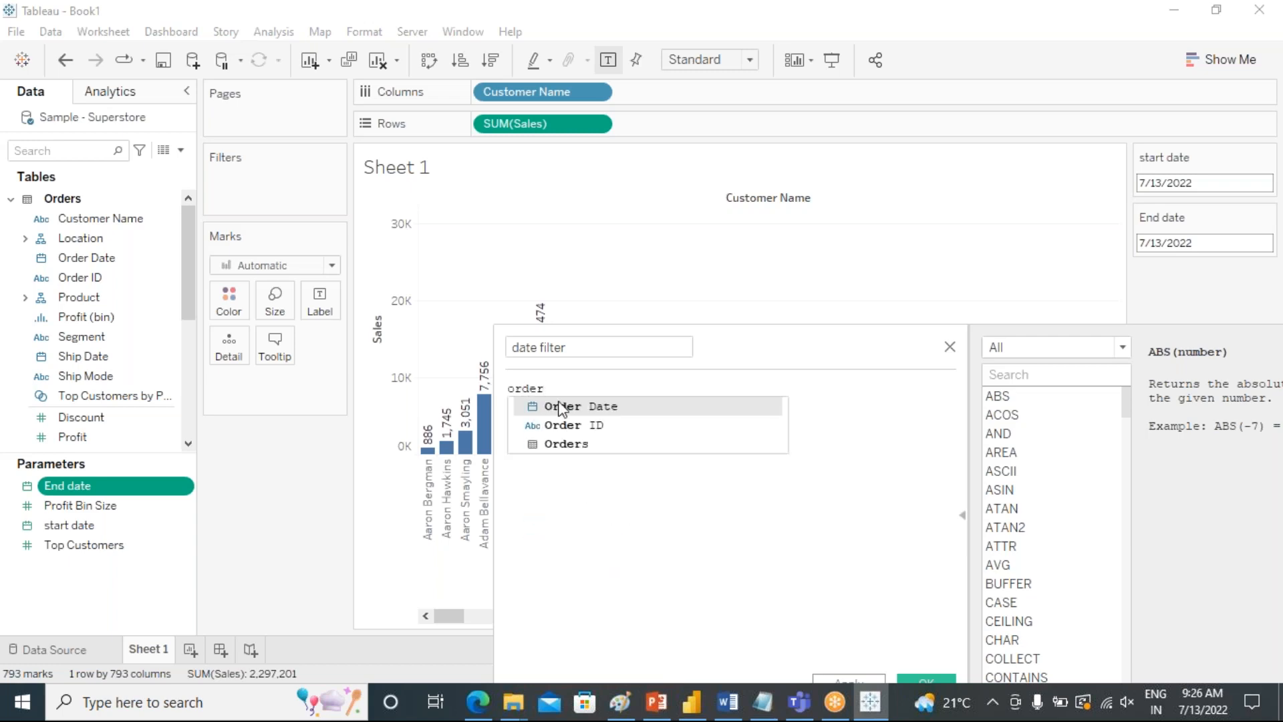
pyautogui.click(568, 407)
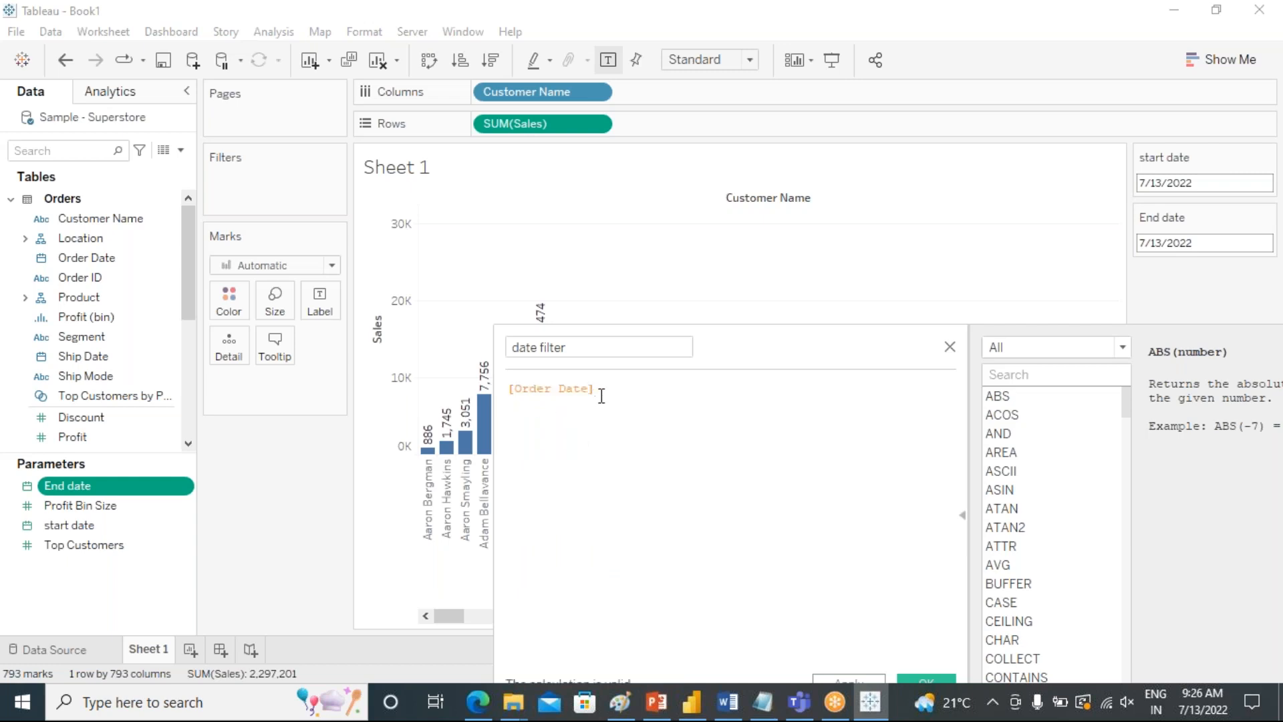
pyautogui.write('>')
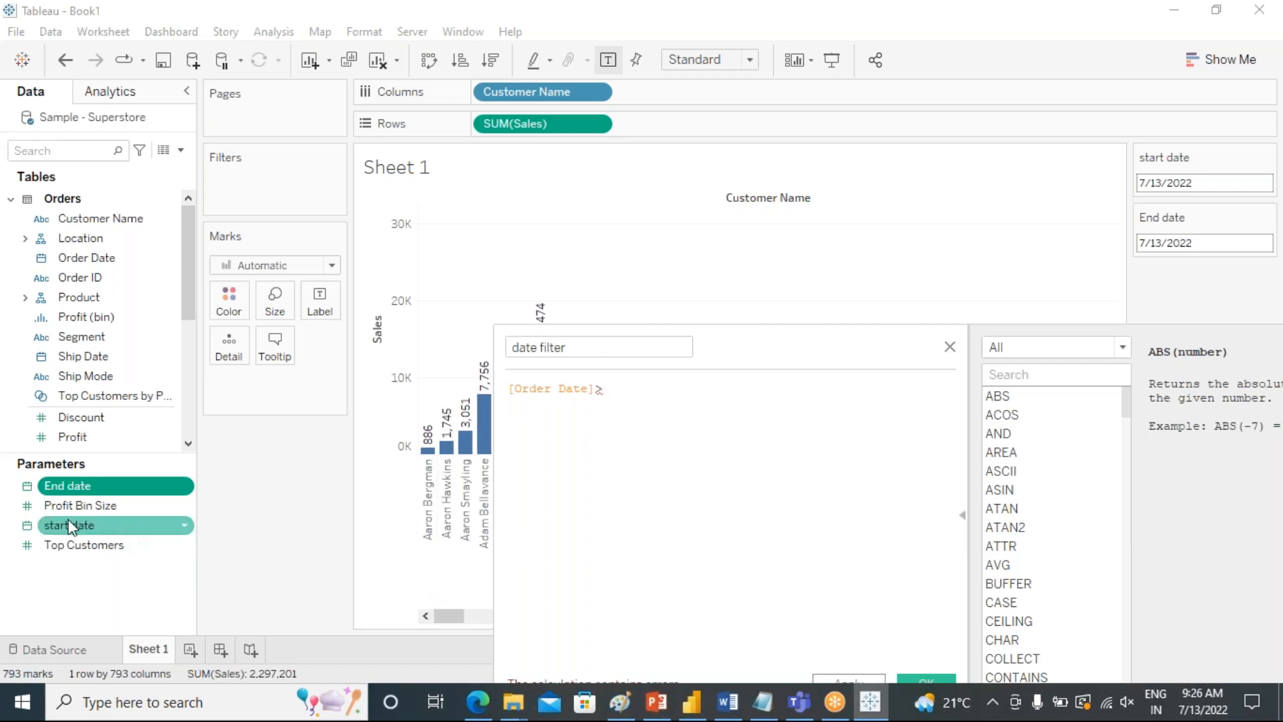
pyautogui.moveTo(69, 527); pyautogui.dragTo(700, 416)
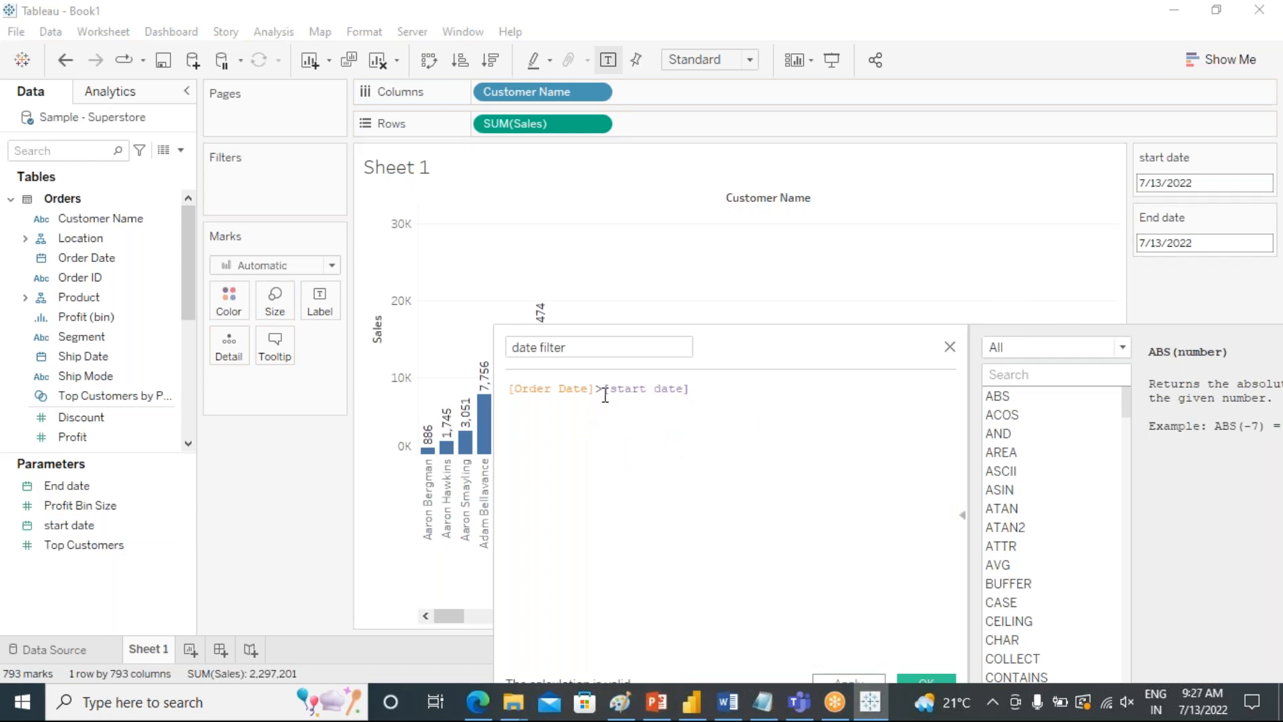
# Reverse the order of the condition so the formula reads [start date]>[Order Date].
pyautogui.moveTo(603, 387); pyautogui.dragTo(509, 388)
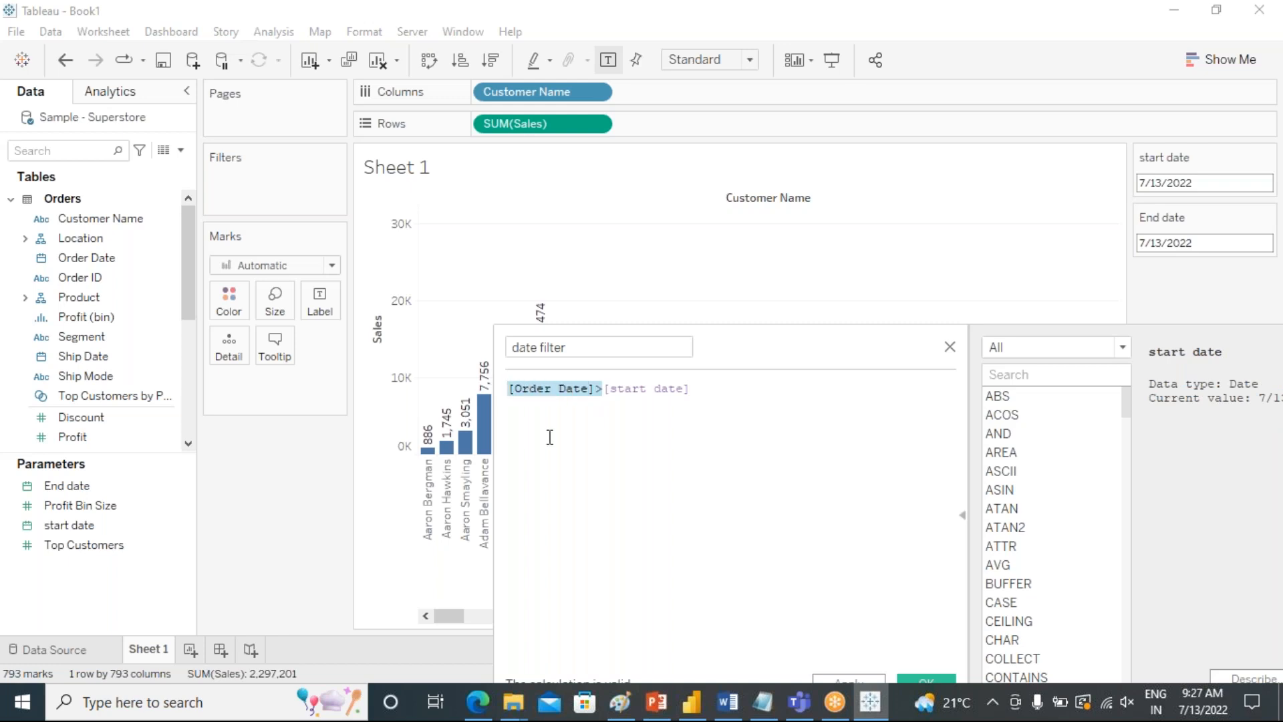
pyautogui.press('BackSpace')
pyautogui.click(605, 393)
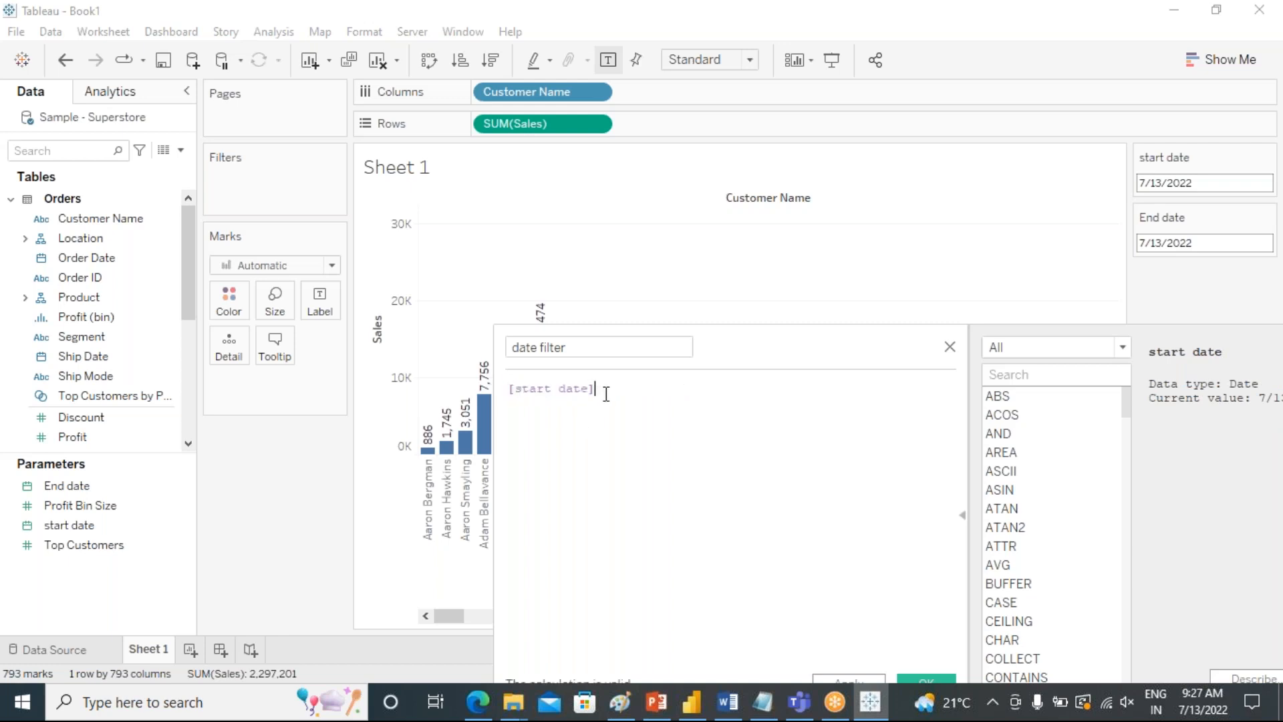
pyautogui.write('>order')
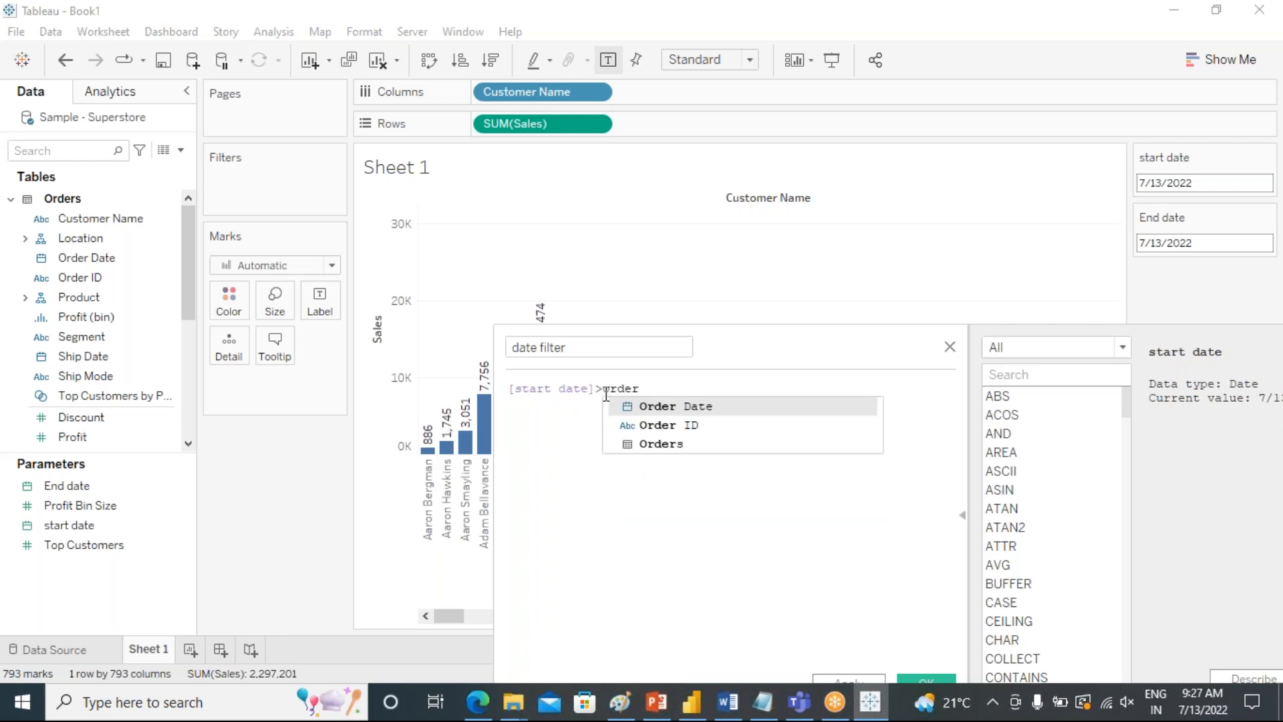
pyautogui.click(652, 406)
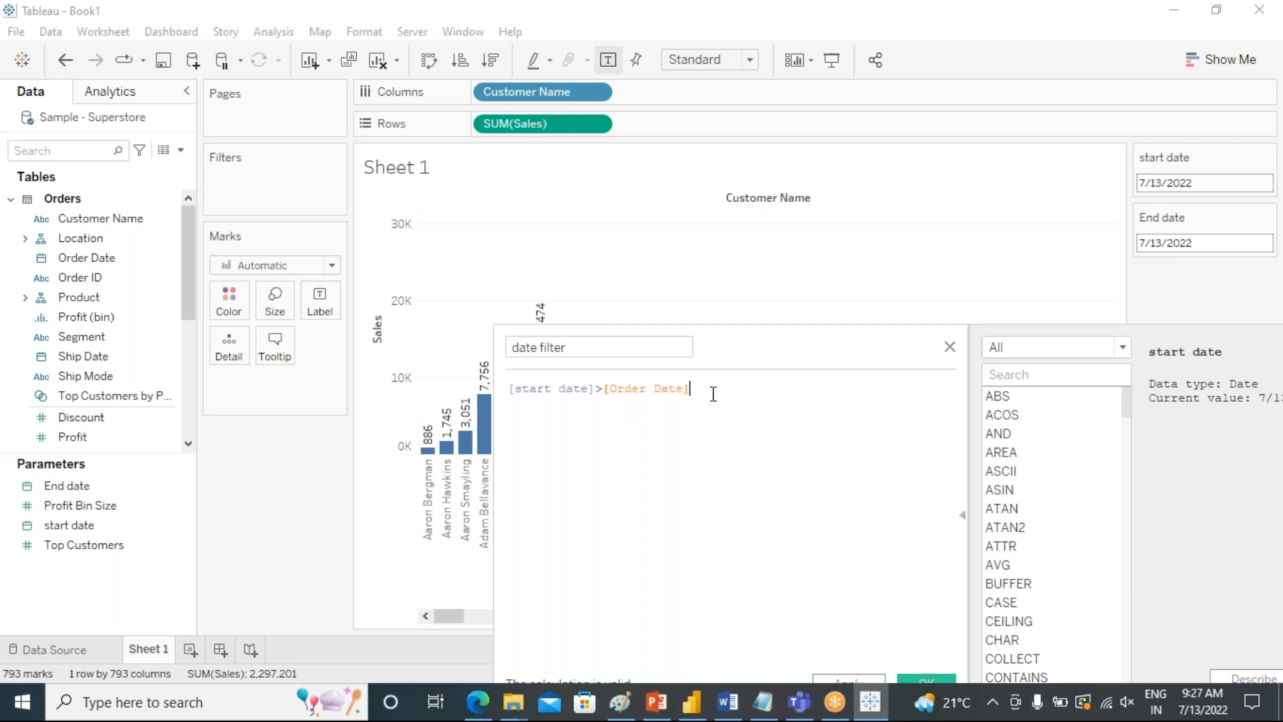
# Extend the date filter formula with the second condition and [End date]<[Order Date].
pyautogui.write('and end')
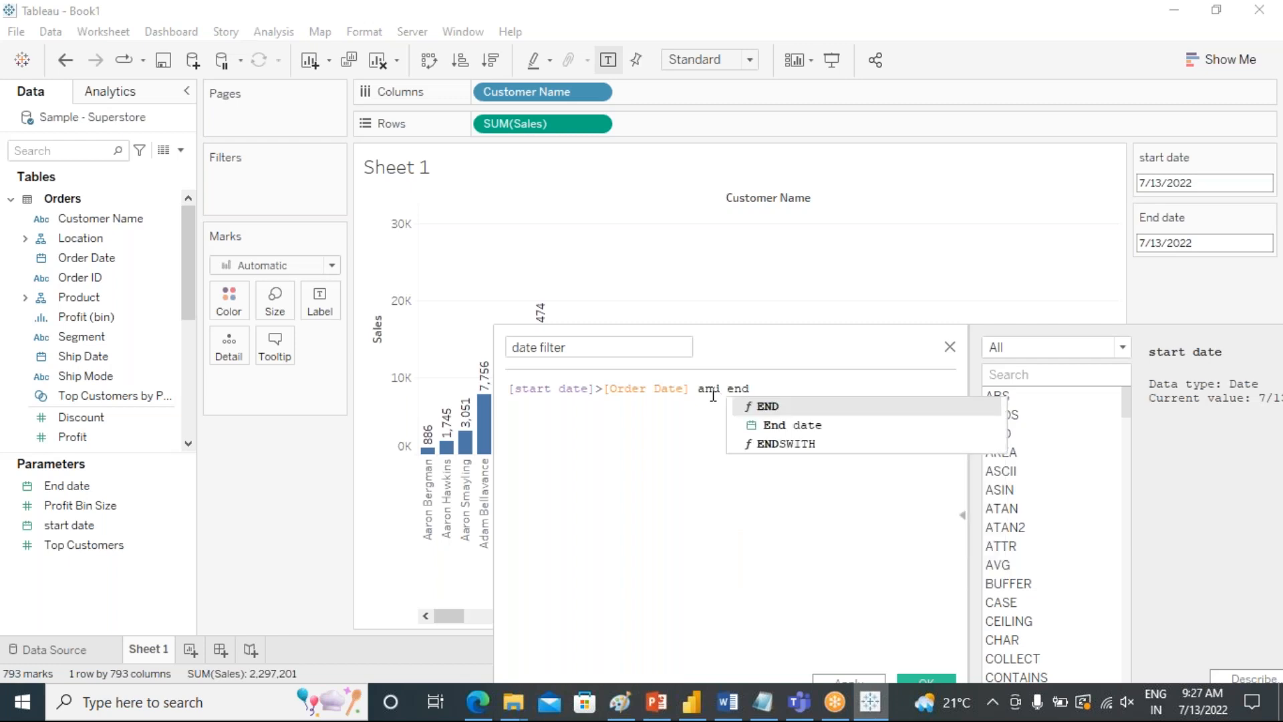
pyautogui.press('Down')
pyautogui.press('Return')
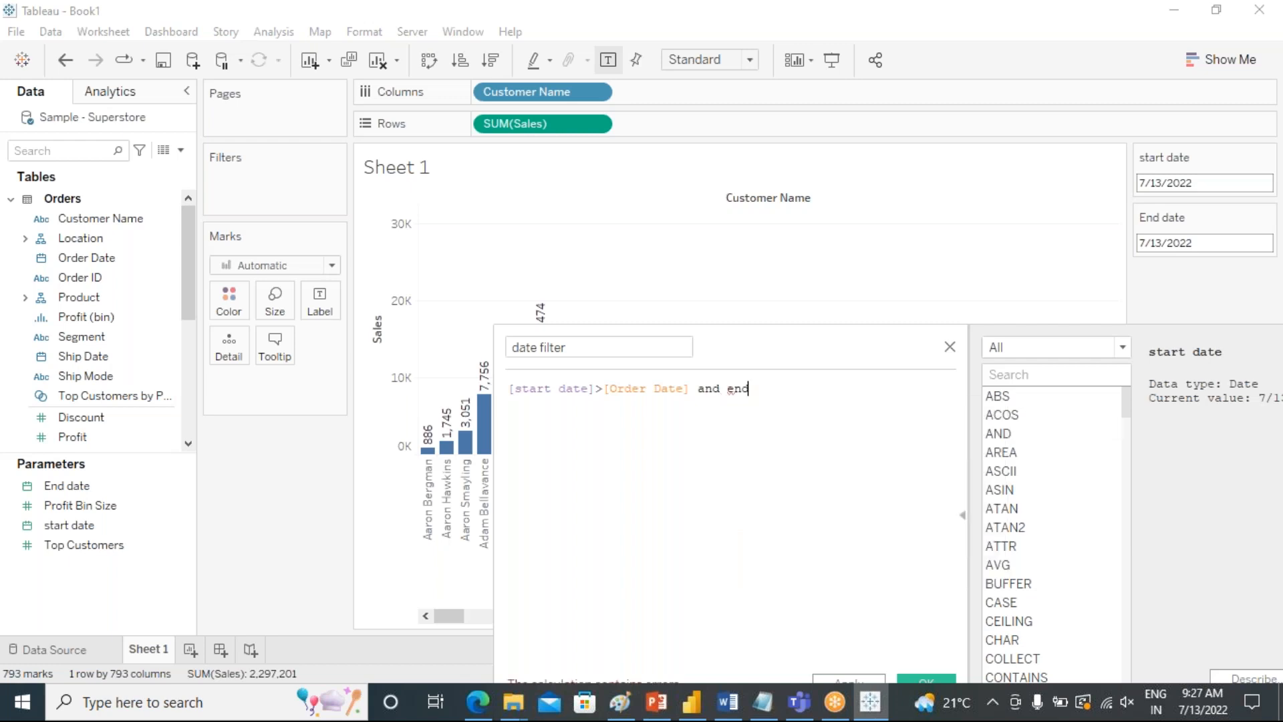
pyautogui.write('<orer')
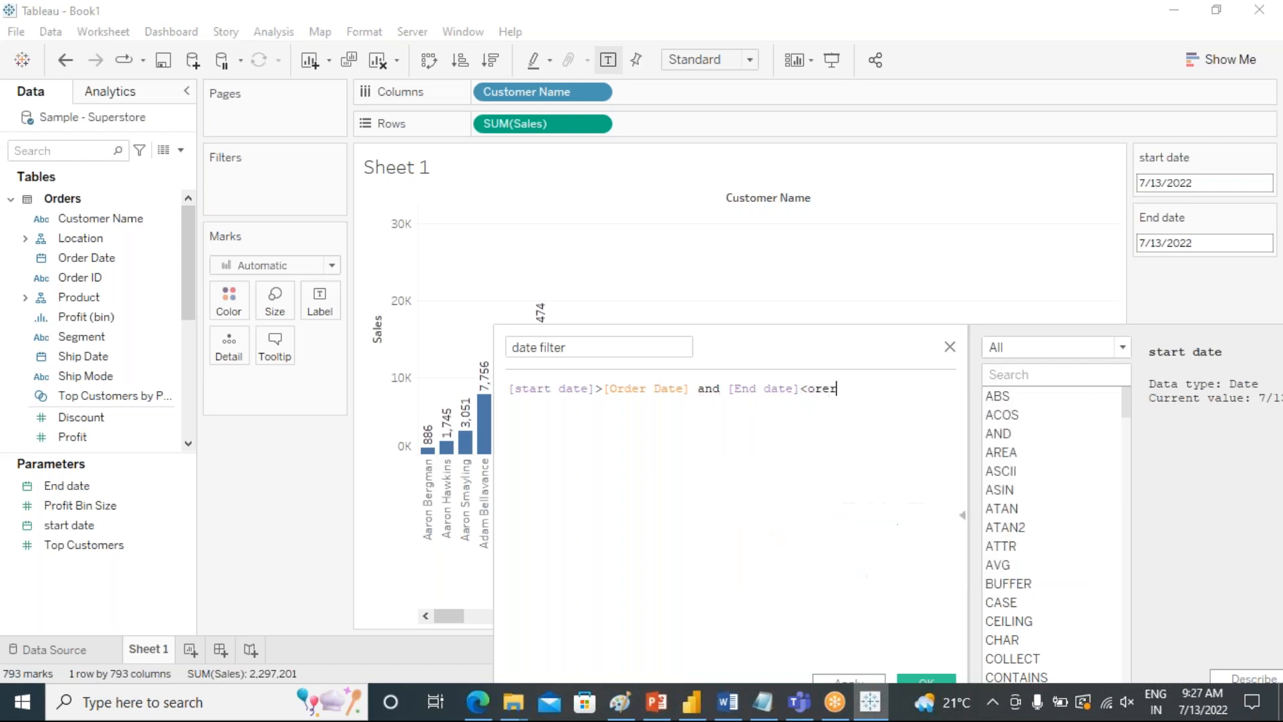
pyautogui.press('BackSpace')
pyautogui.press('BackSpace')
pyautogui.write('der')
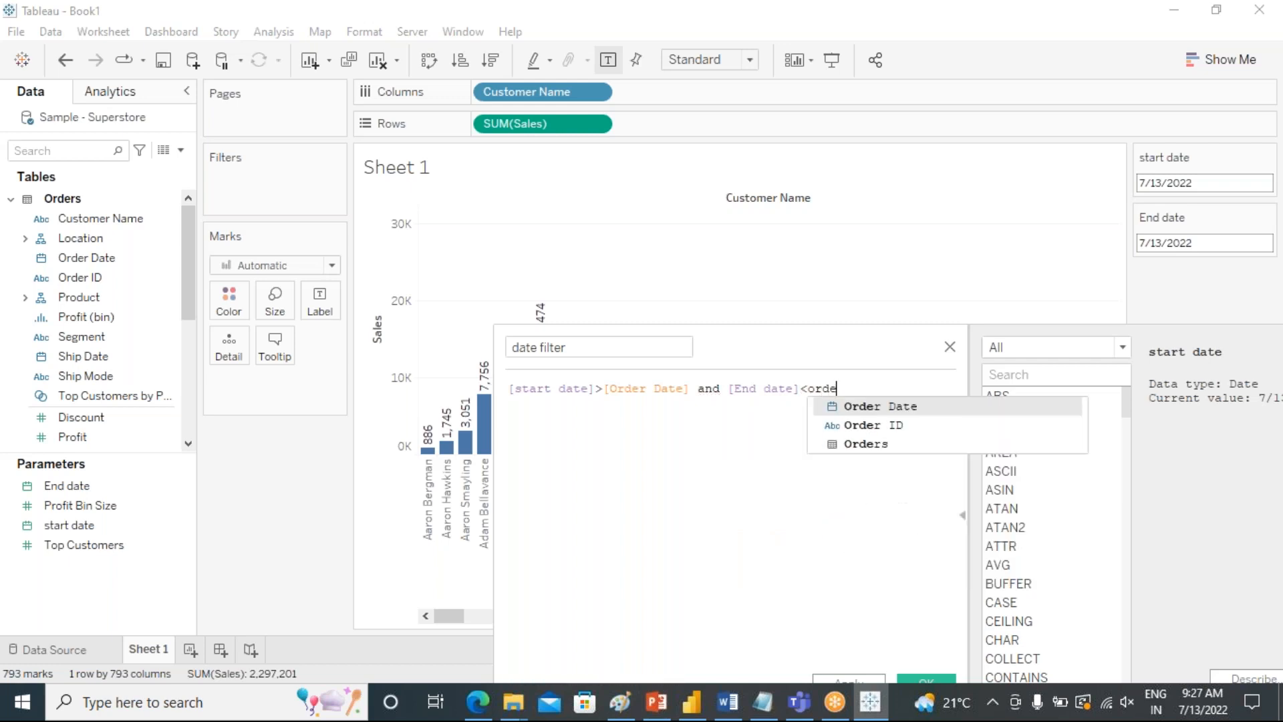
pyautogui.click(854, 406)
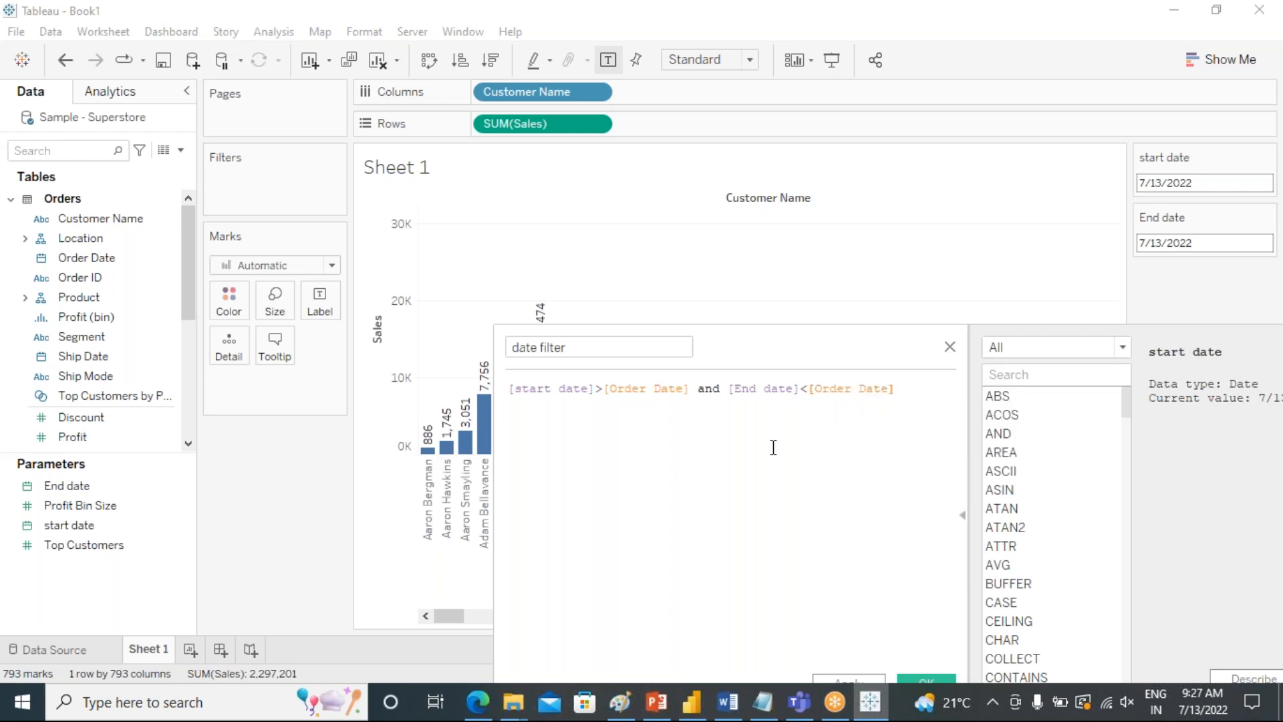
# Put the and condition of the formula on its own line and save the date filter calculated field.
pyautogui.click(692, 390)
pyautogui.press('Return')
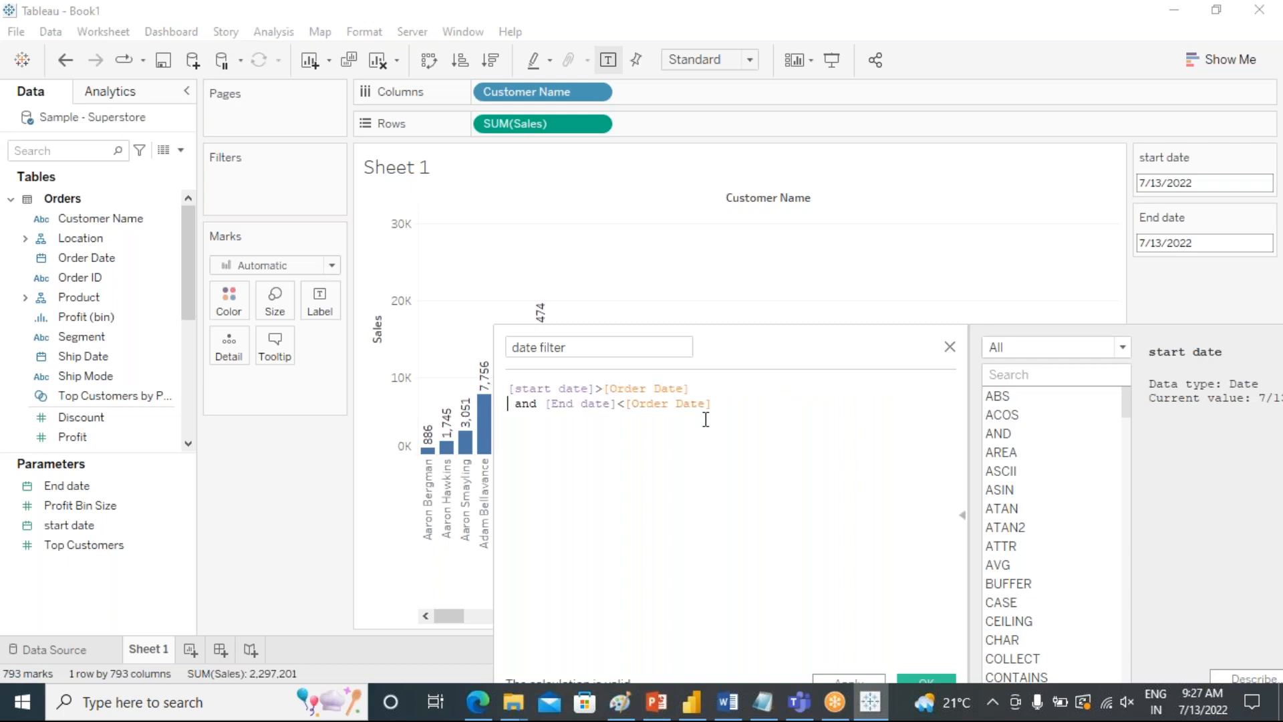
pyautogui.click(59, 258)
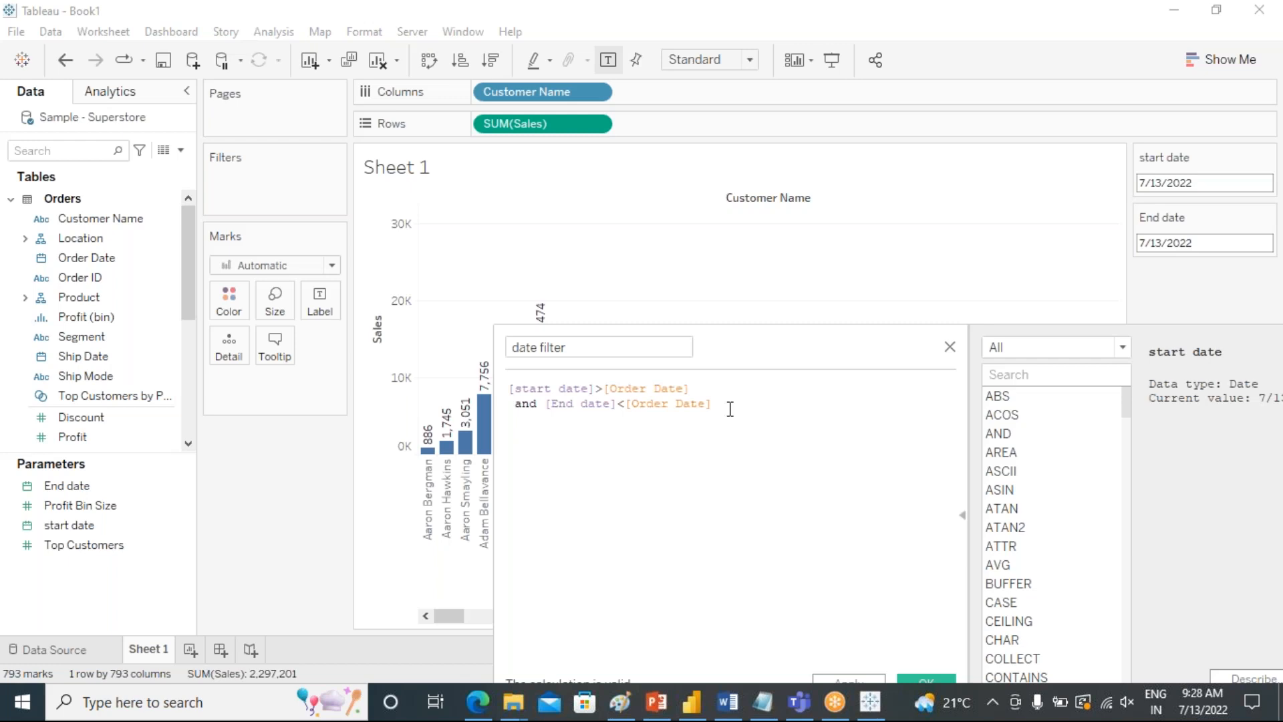
pyautogui.moveTo(819, 323); pyautogui.dragTo(744, 221)
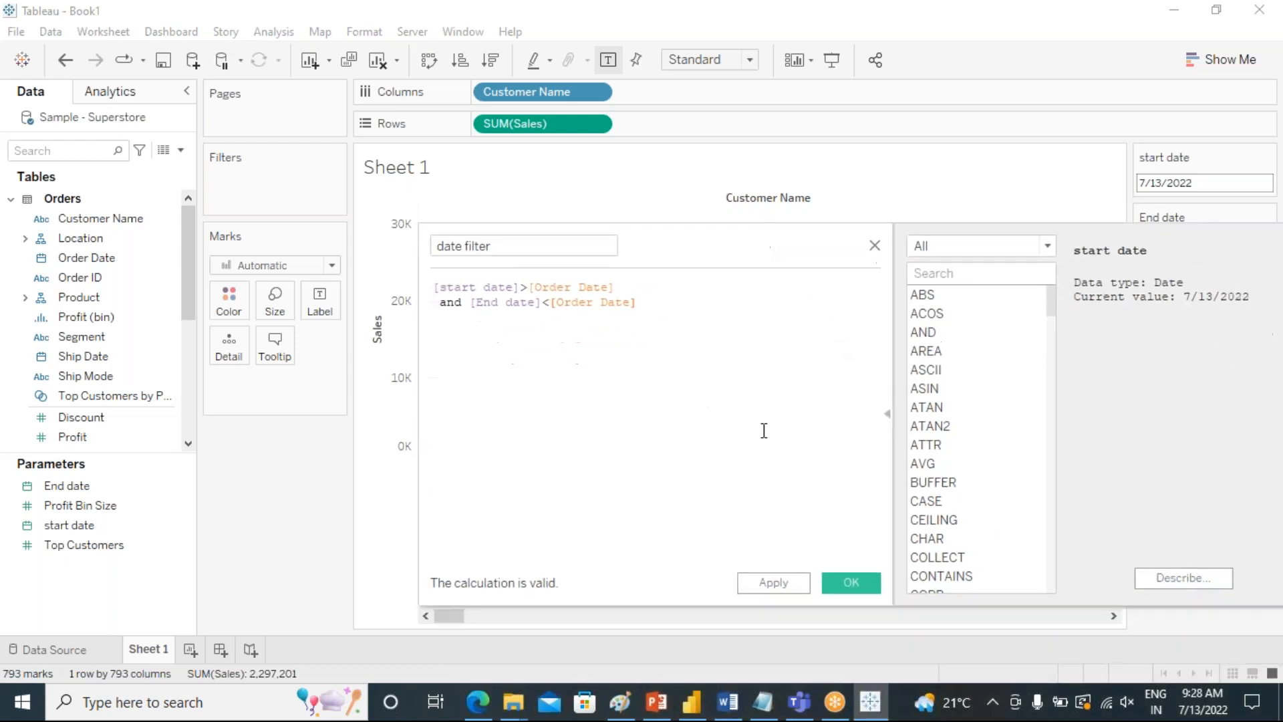
pyautogui.click(773, 582)
pyautogui.click(849, 583)
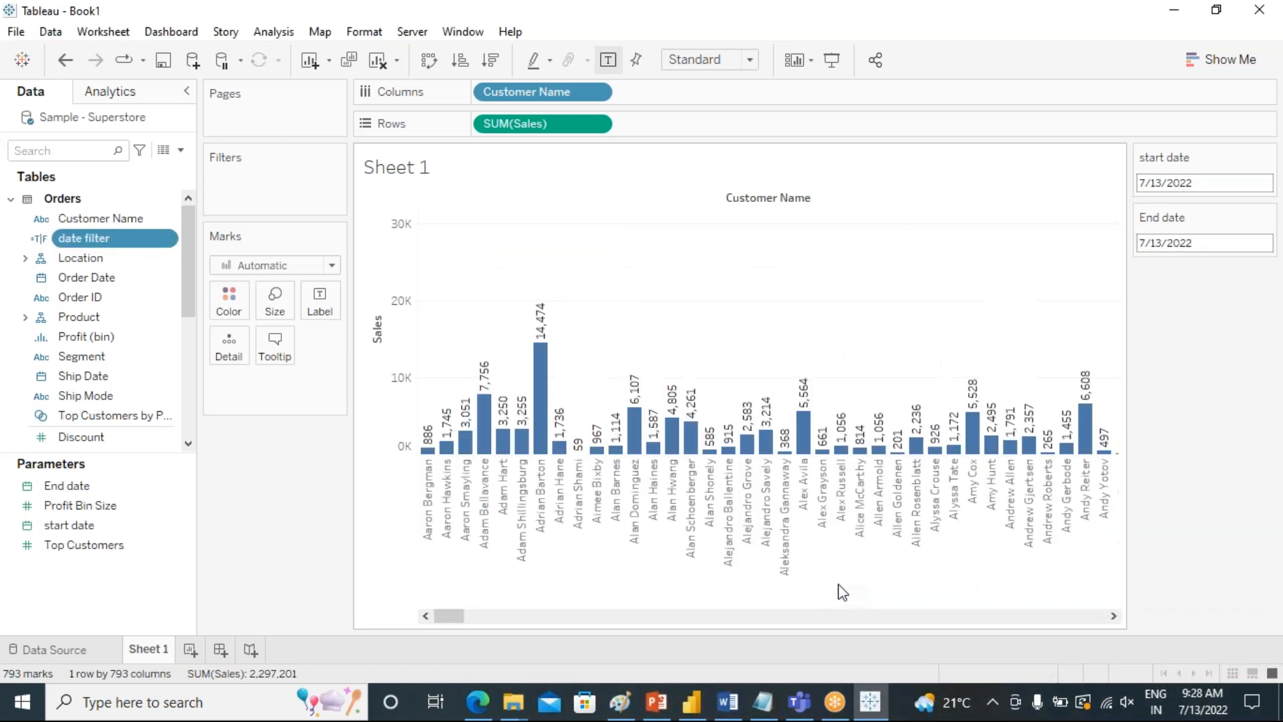
# Add the date filter calculated field to the sheet's filters without selecting any value.
pyautogui.moveTo(93, 239); pyautogui.dragTo(301, 527)
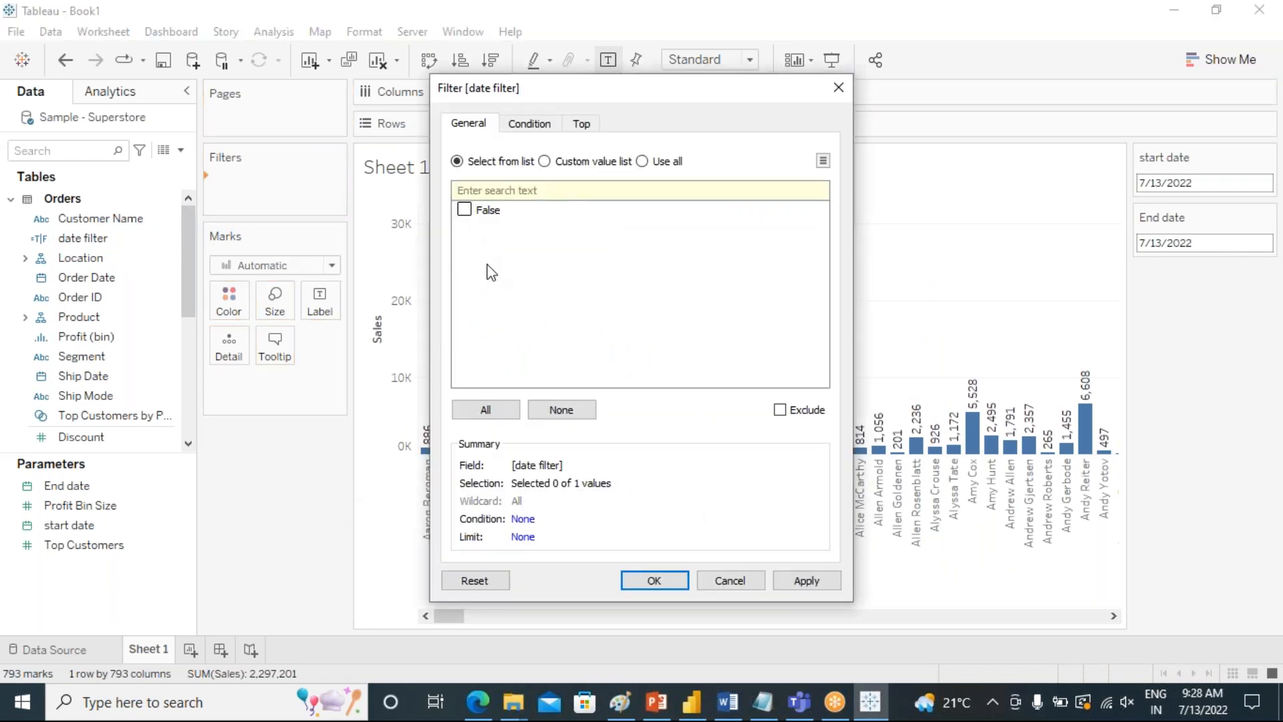
pyautogui.click(663, 578)
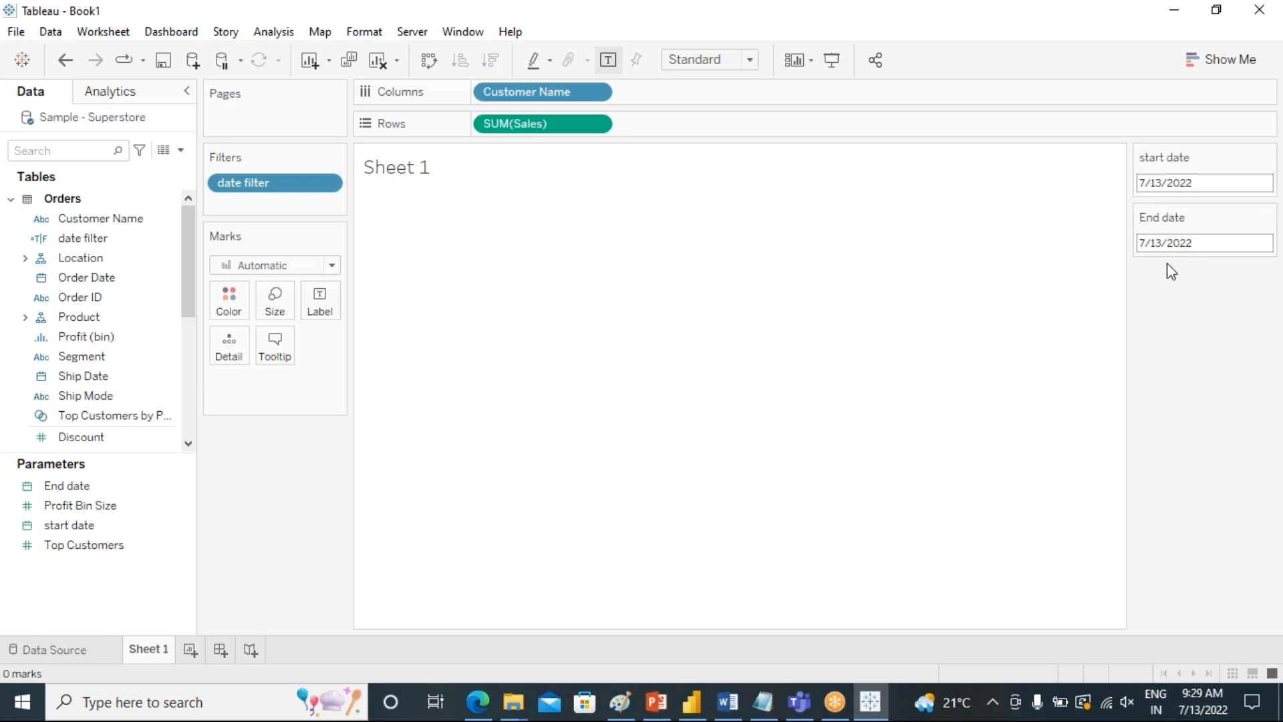
# Set the End date parameter to 11/30/2021.
pyautogui.click(1194, 244)
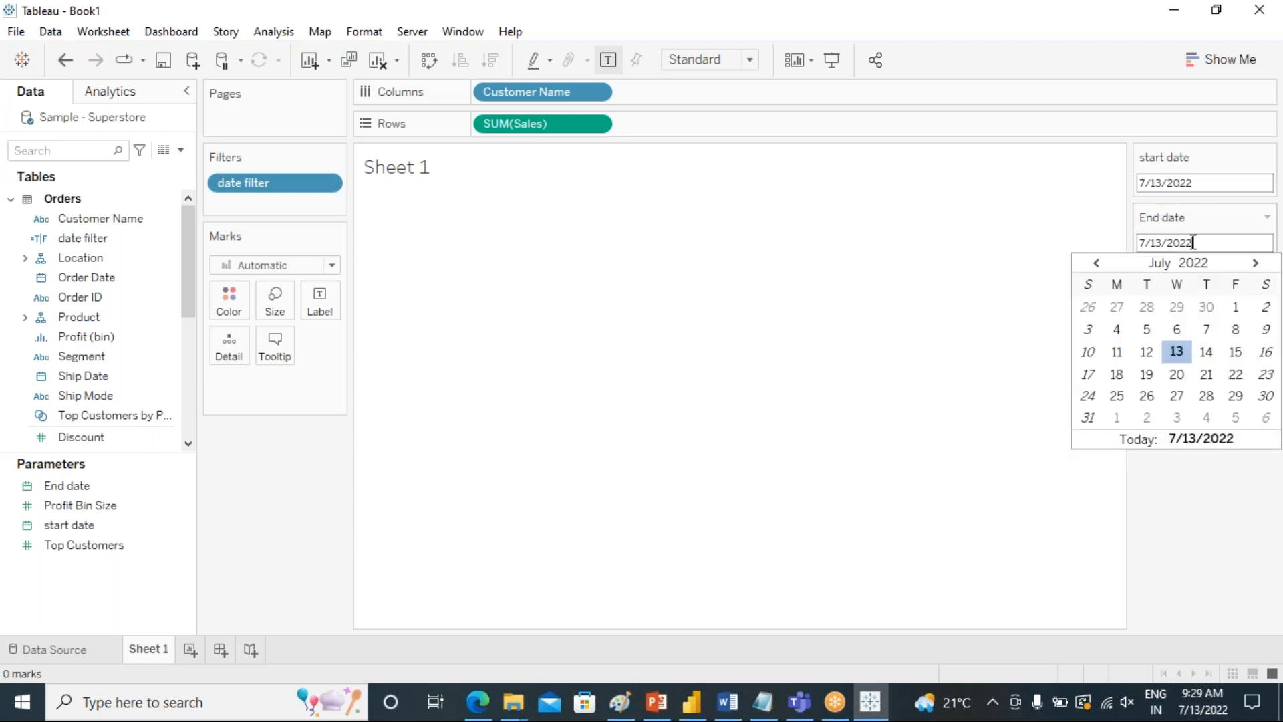
pyautogui.click(1096, 262)
pyautogui.click(1096, 262)
pyautogui.click(1096, 263)
pyautogui.click(1096, 262)
pyautogui.click(1096, 263)
pyautogui.click(1096, 263)
pyautogui.click(1096, 262)
pyautogui.click(1097, 263)
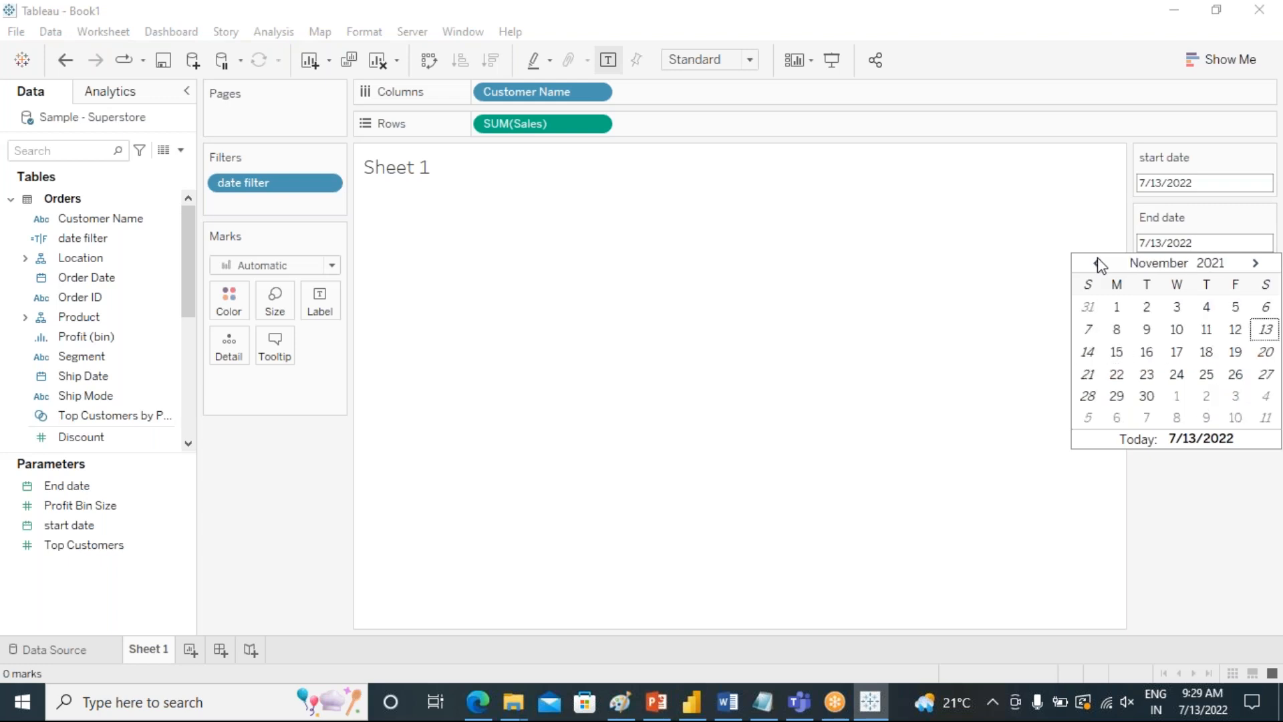
pyautogui.click(1147, 395)
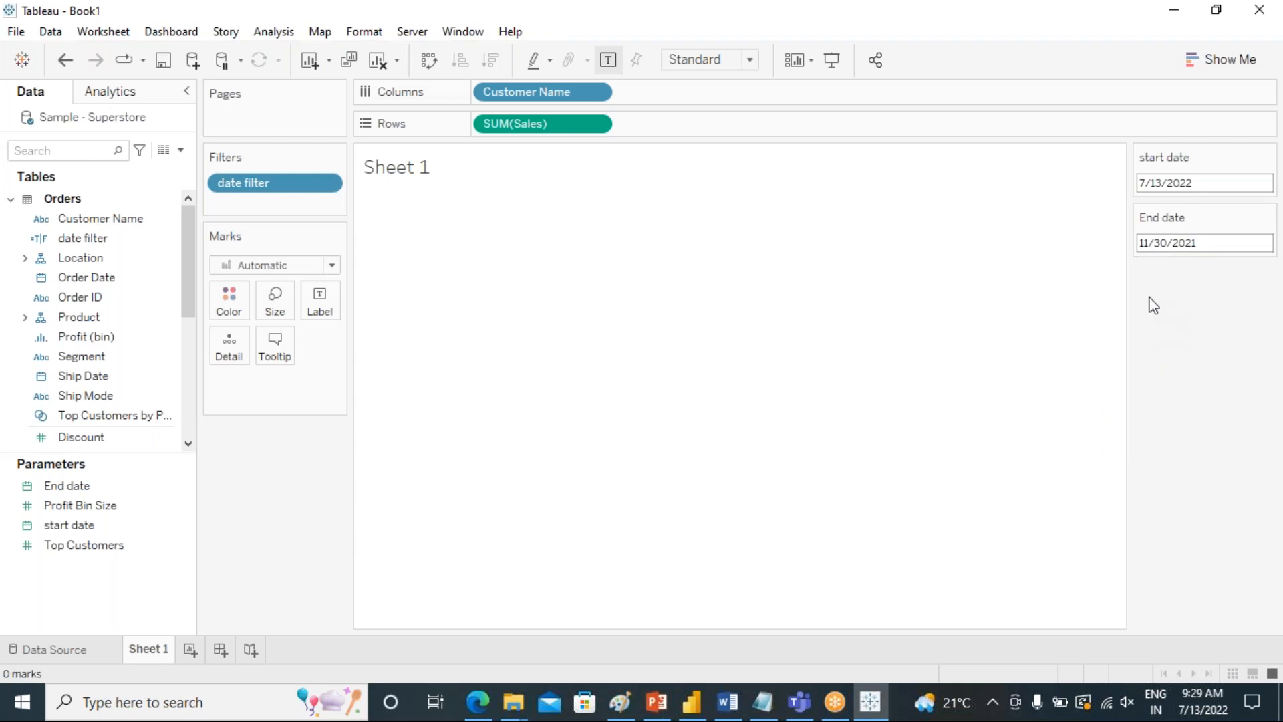
# Set the start date parameter to 5/1/2021.
pyautogui.click(1205, 183)
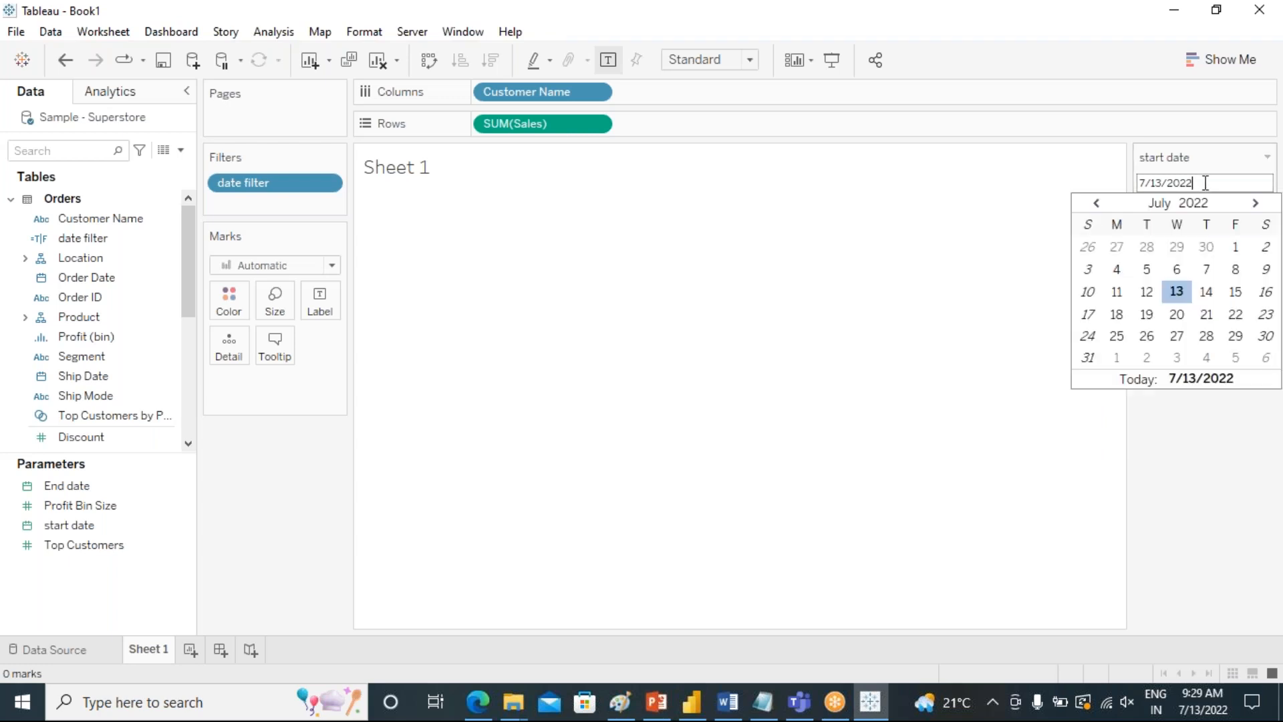
pyautogui.click(1097, 203)
pyautogui.click(1097, 203)
pyautogui.click(1099, 204)
pyautogui.click(1100, 205)
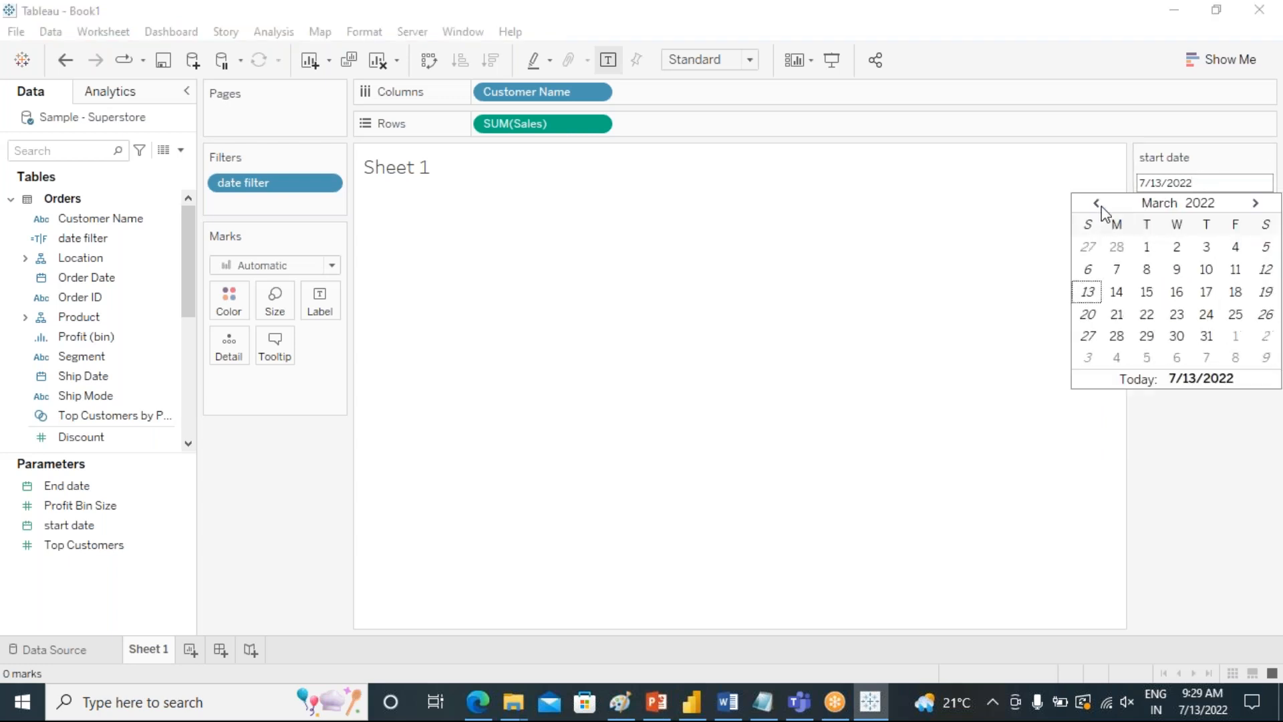
pyautogui.click(1099, 205)
pyautogui.click(1099, 205)
pyautogui.click(1099, 204)
pyautogui.click(1099, 204)
pyautogui.click(1100, 204)
pyautogui.click(1099, 204)
pyautogui.click(1099, 204)
pyautogui.click(1099, 204)
pyautogui.click(1099, 204)
pyautogui.click(1099, 204)
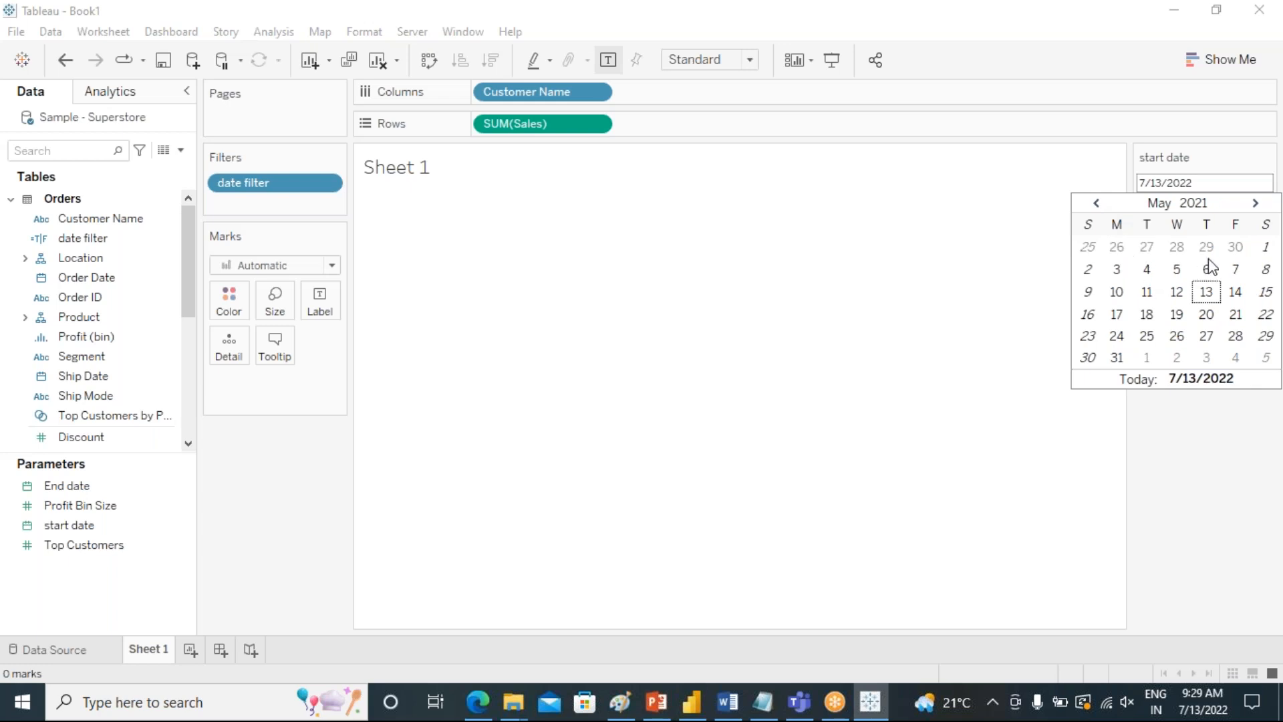
pyautogui.click(1266, 248)
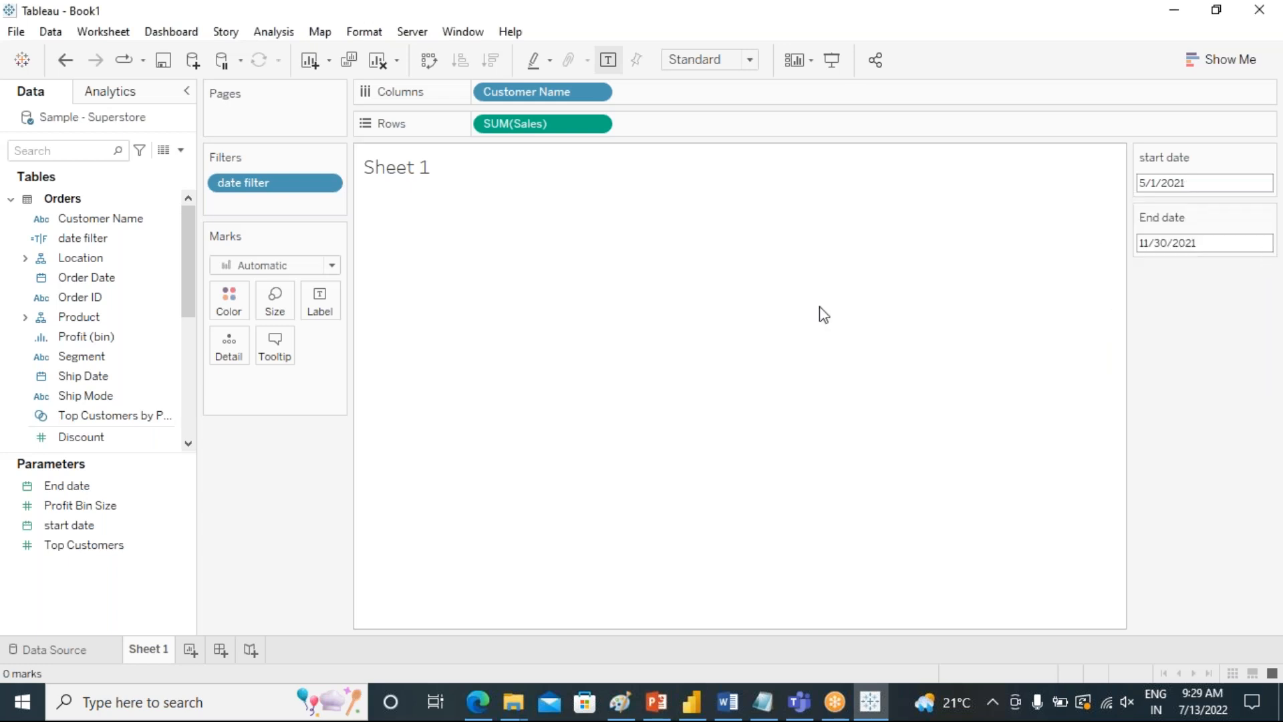
# Remove the date filter field from the sheet's filters and add it back with the value False selected.
pyautogui.moveTo(244, 186); pyautogui.dragTo(266, 395)
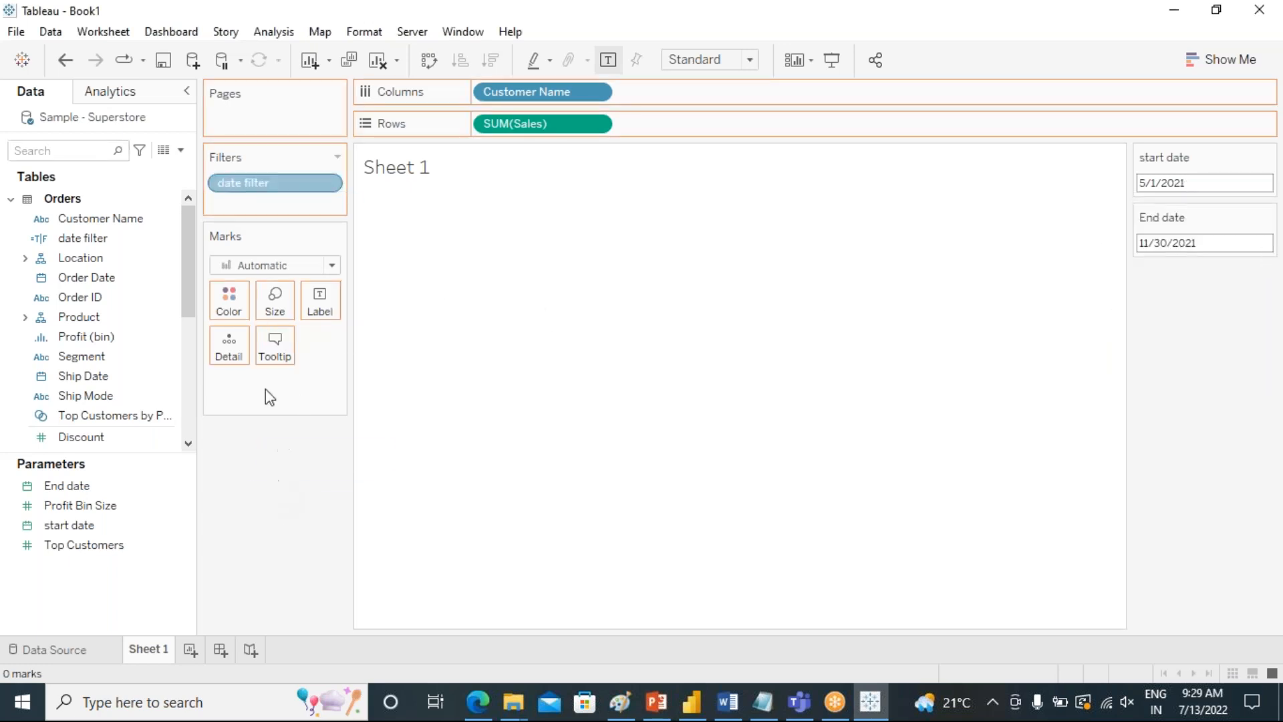
pyautogui.moveTo(80, 239); pyautogui.dragTo(267, 182)
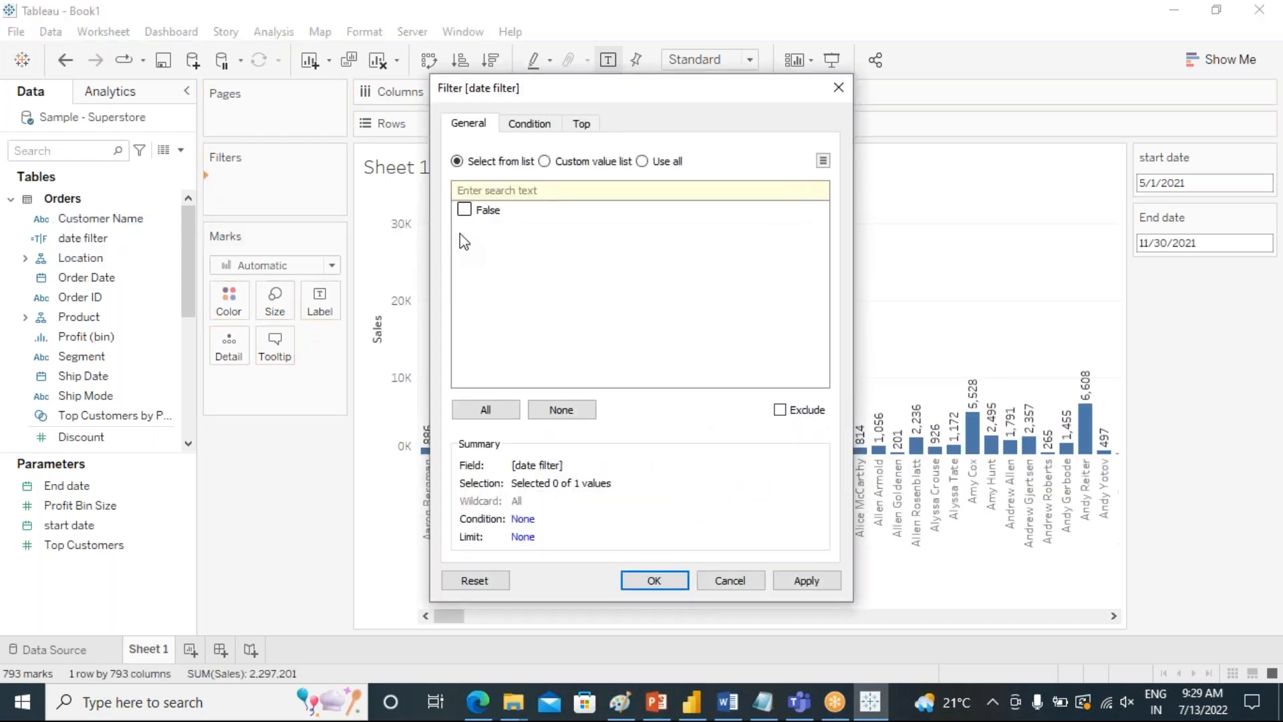
pyautogui.click(464, 210)
pyautogui.click(783, 585)
pyautogui.click(653, 580)
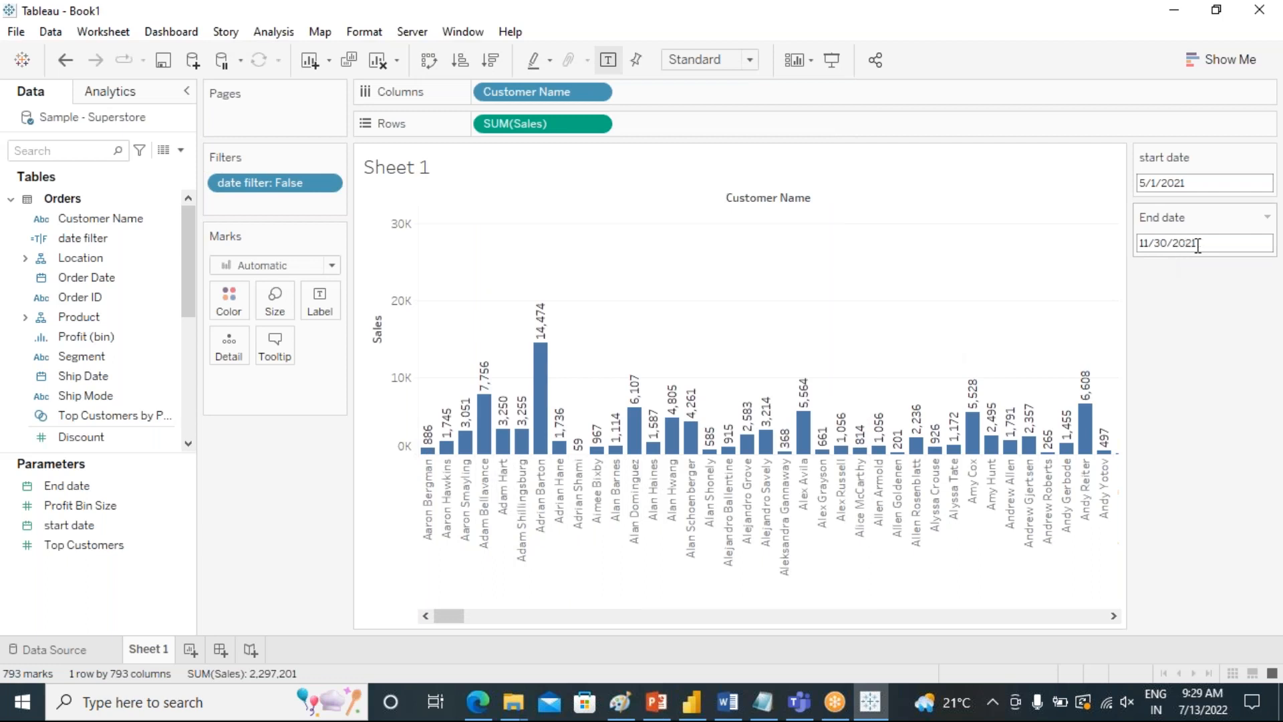
# Move the start date parameter forward to 7/1/2021.
pyautogui.click(1180, 183)
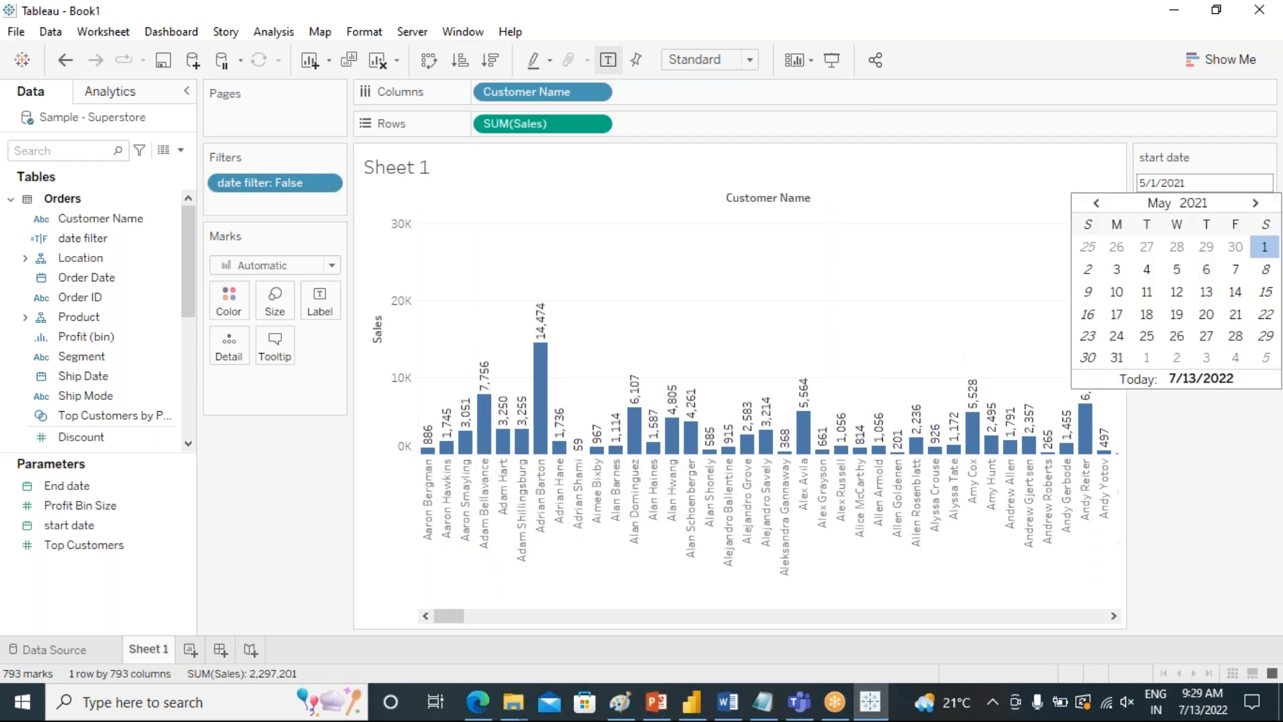
pyautogui.click(1256, 203)
pyautogui.click(1256, 203)
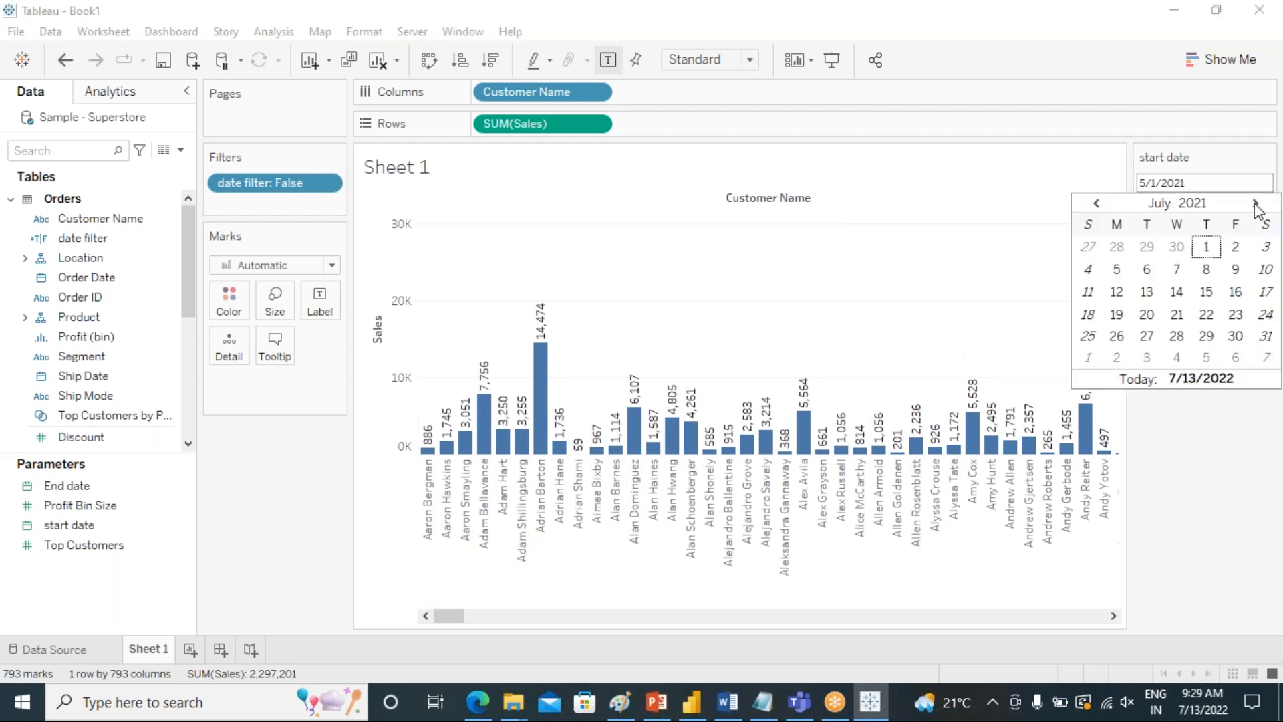
pyautogui.click(1206, 246)
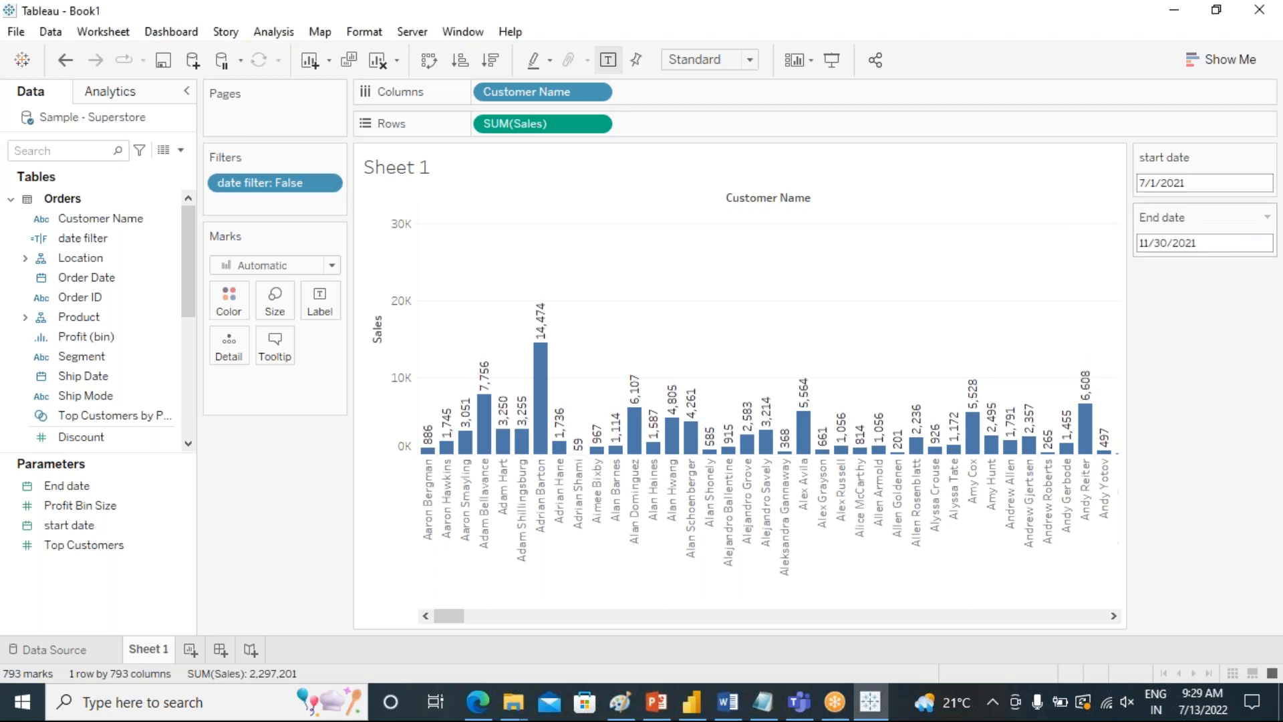
# Set the End date parameter to 7/29/2021.
pyautogui.click(1195, 247)
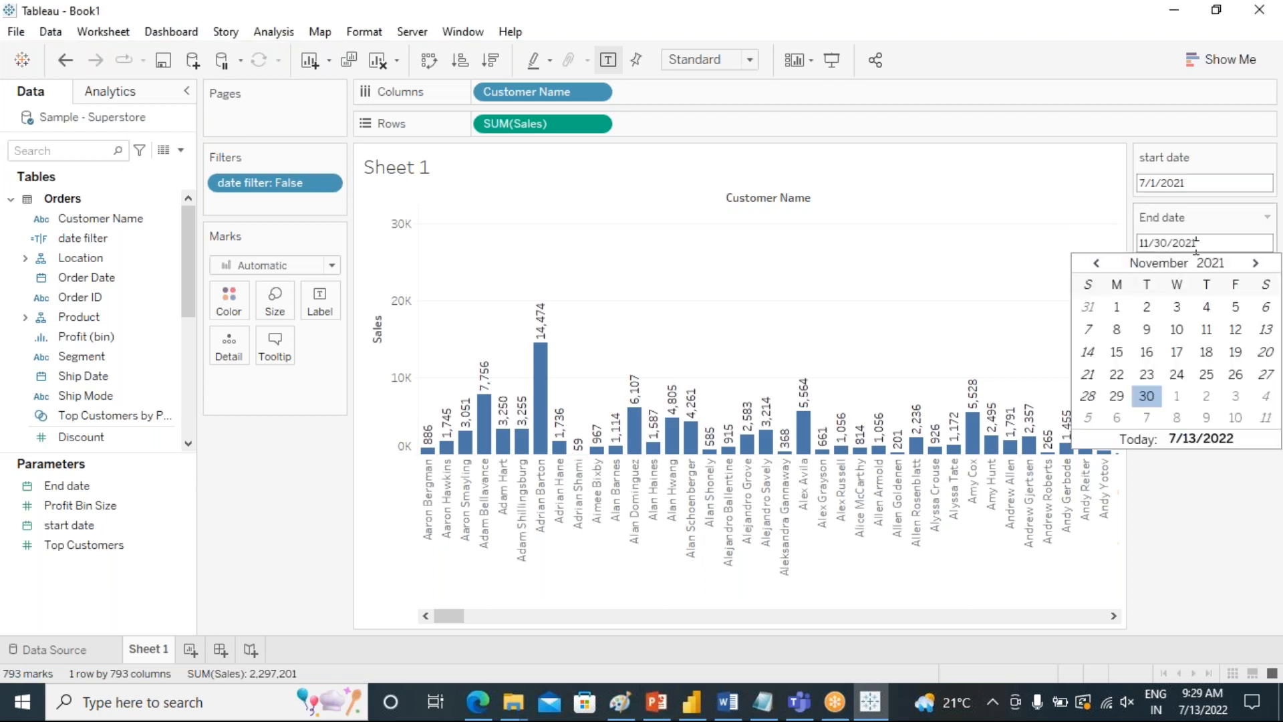
pyautogui.click(1095, 264)
pyautogui.click(1096, 264)
pyautogui.click(1095, 264)
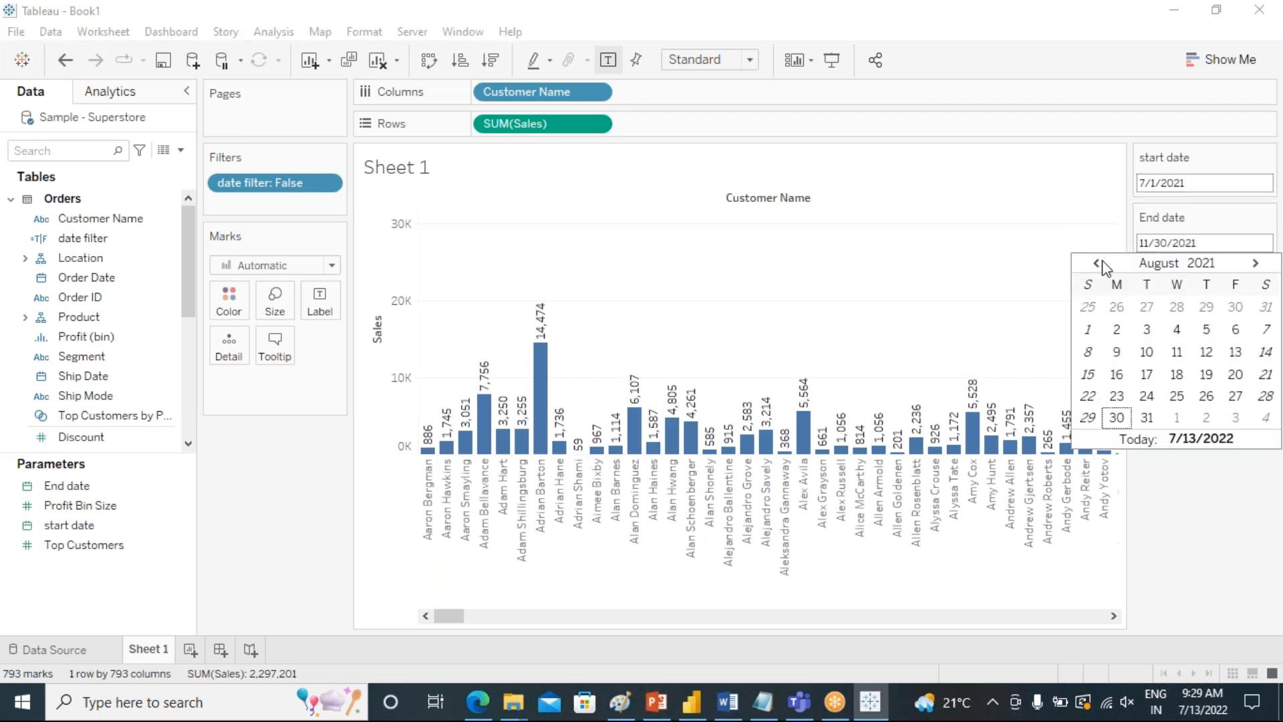
pyautogui.click(1096, 263)
pyautogui.click(1206, 397)
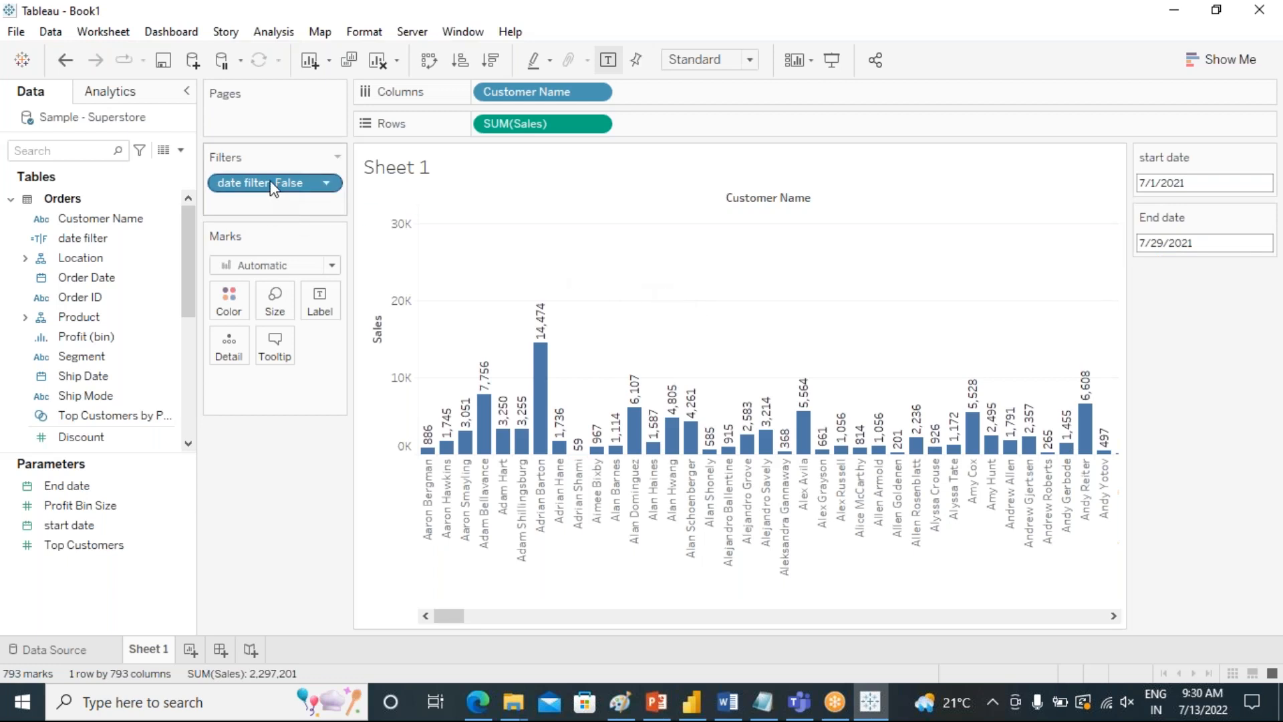
# Edit the date filter calculated field so its first condition reads [Order Date]>[start date].
pyautogui.rightClick(88, 239)
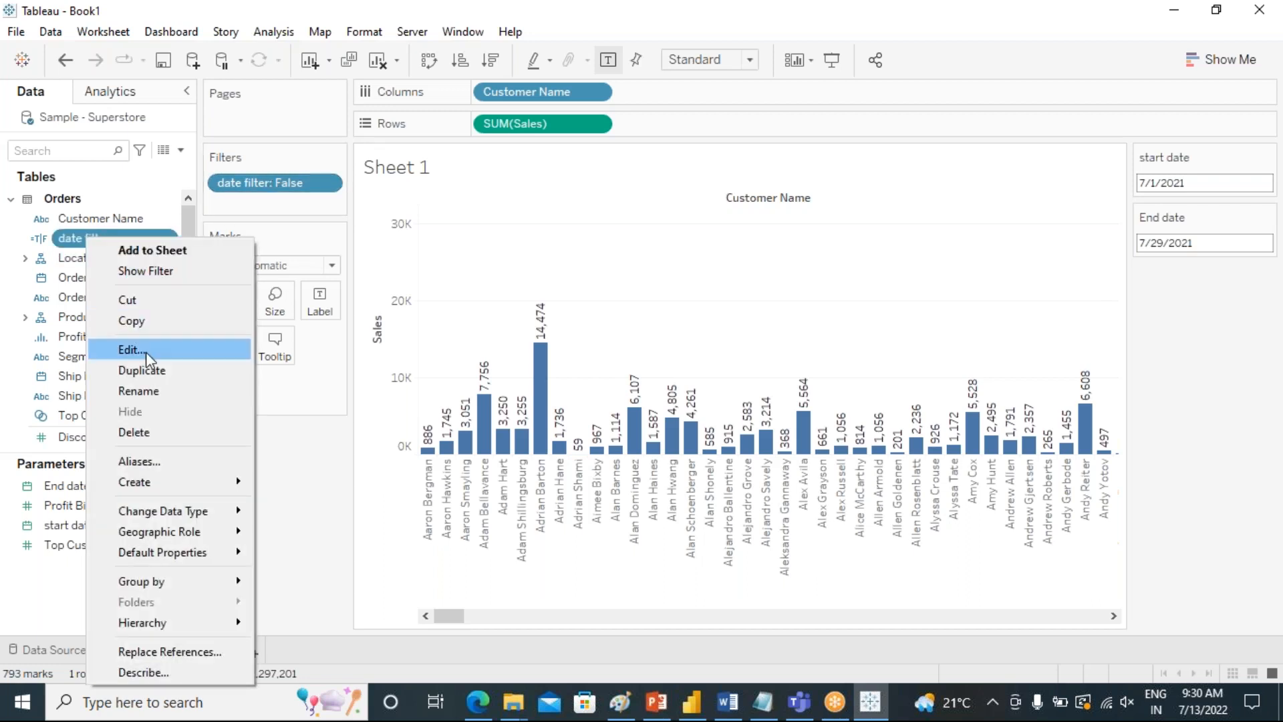
pyautogui.click(146, 351)
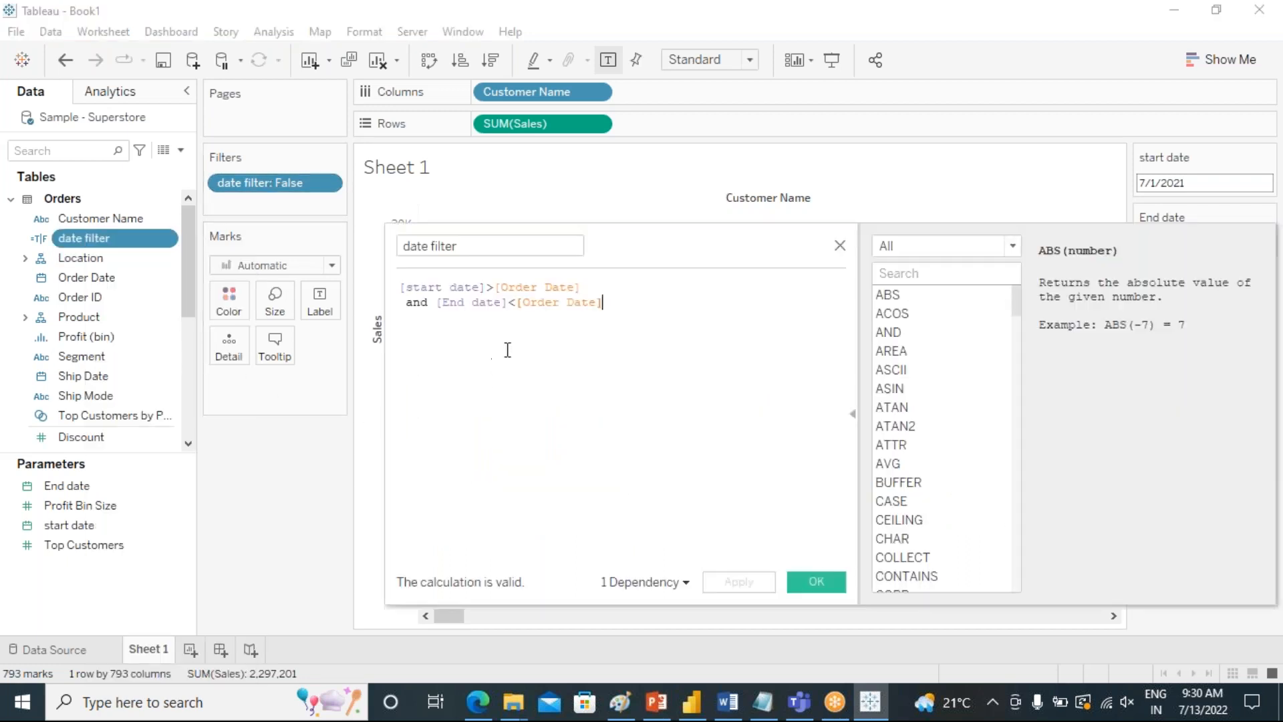
pyautogui.moveTo(493, 286); pyautogui.dragTo(401, 288)
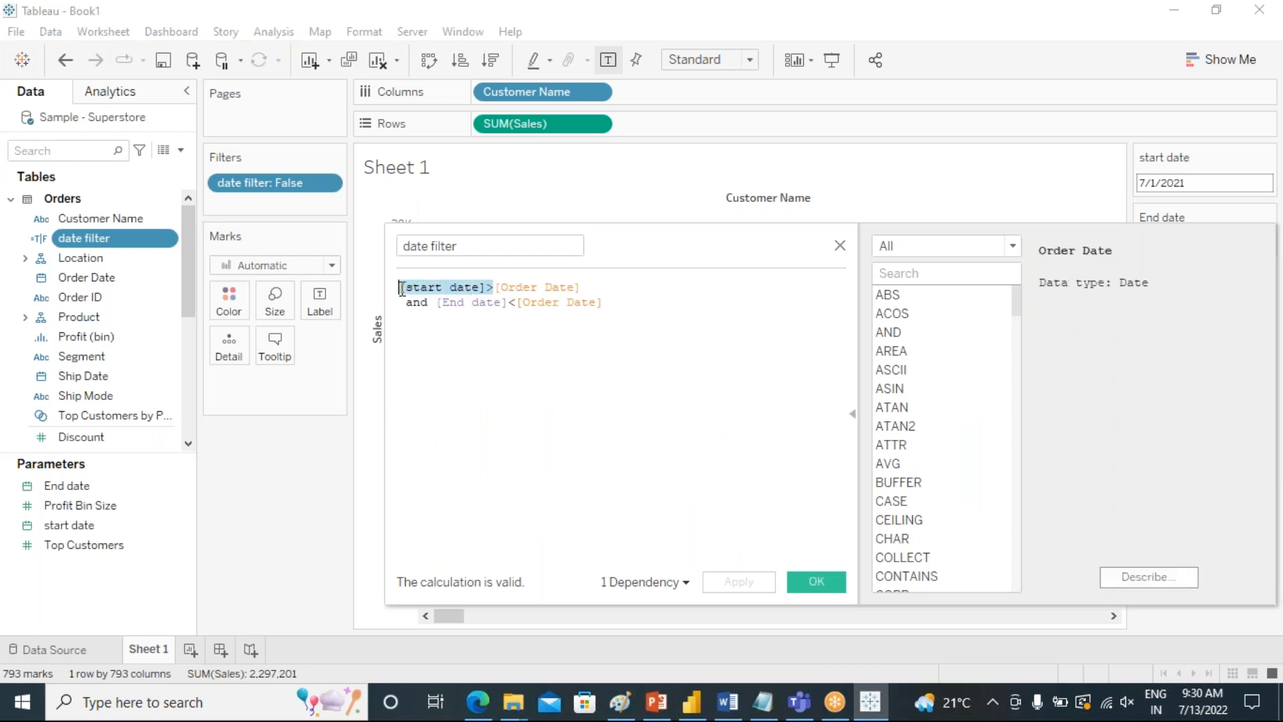
pyautogui.press('BackSpace')
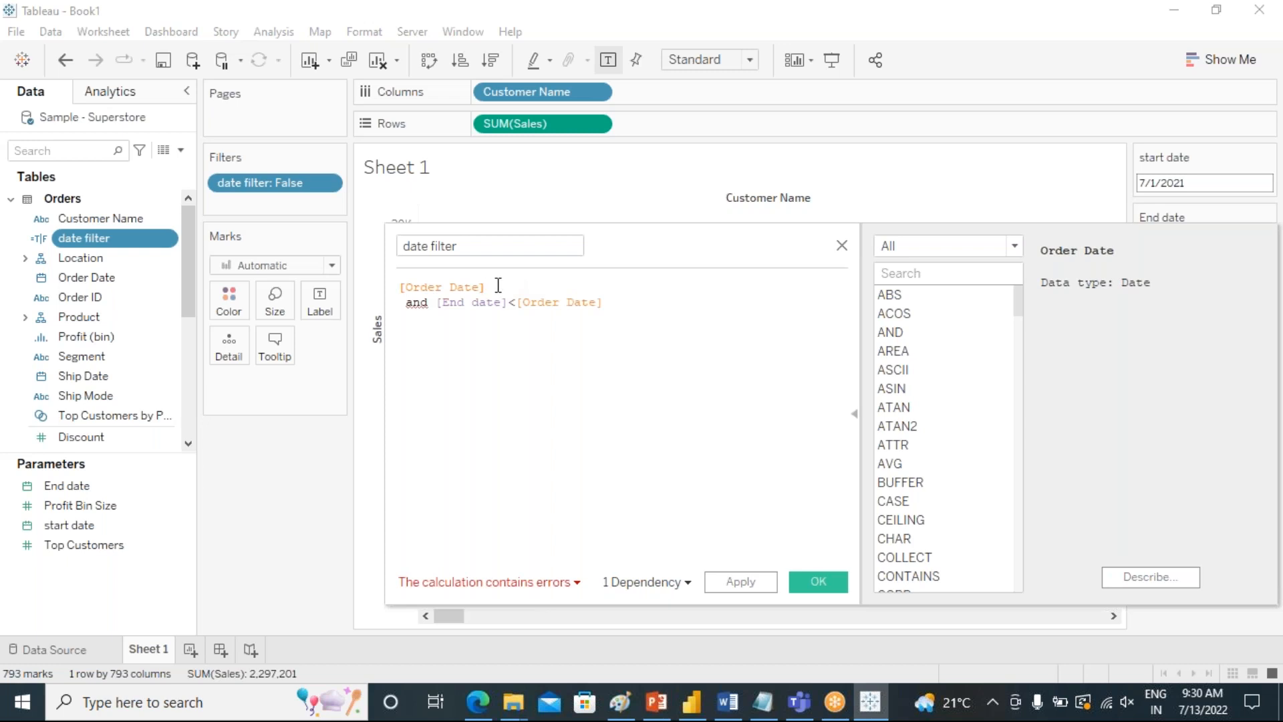
pyautogui.write('>')
pyautogui.hotkey('ctrl', 'v')
pyautogui.press('BackSpace')
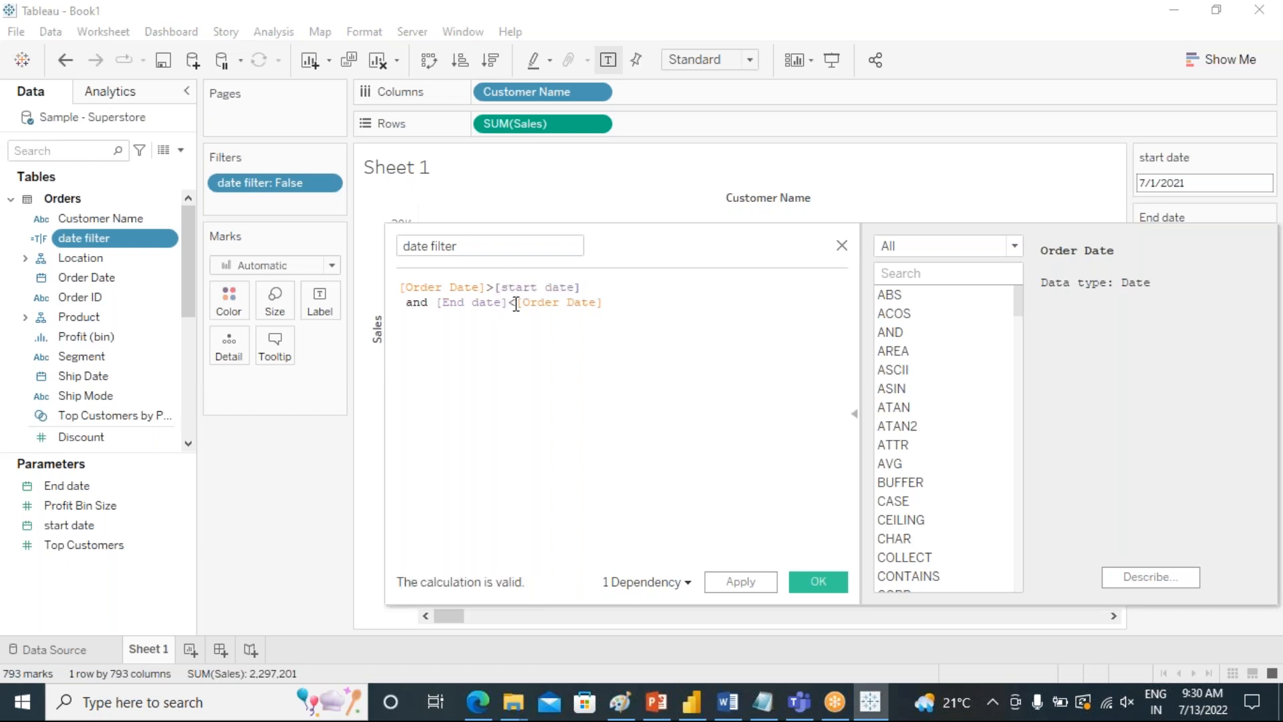
# Rewrite the second condition of the formula as [Order Date]<[End date] and save the calculated field.
pyautogui.moveTo(513, 303); pyautogui.dragTo(435, 301)
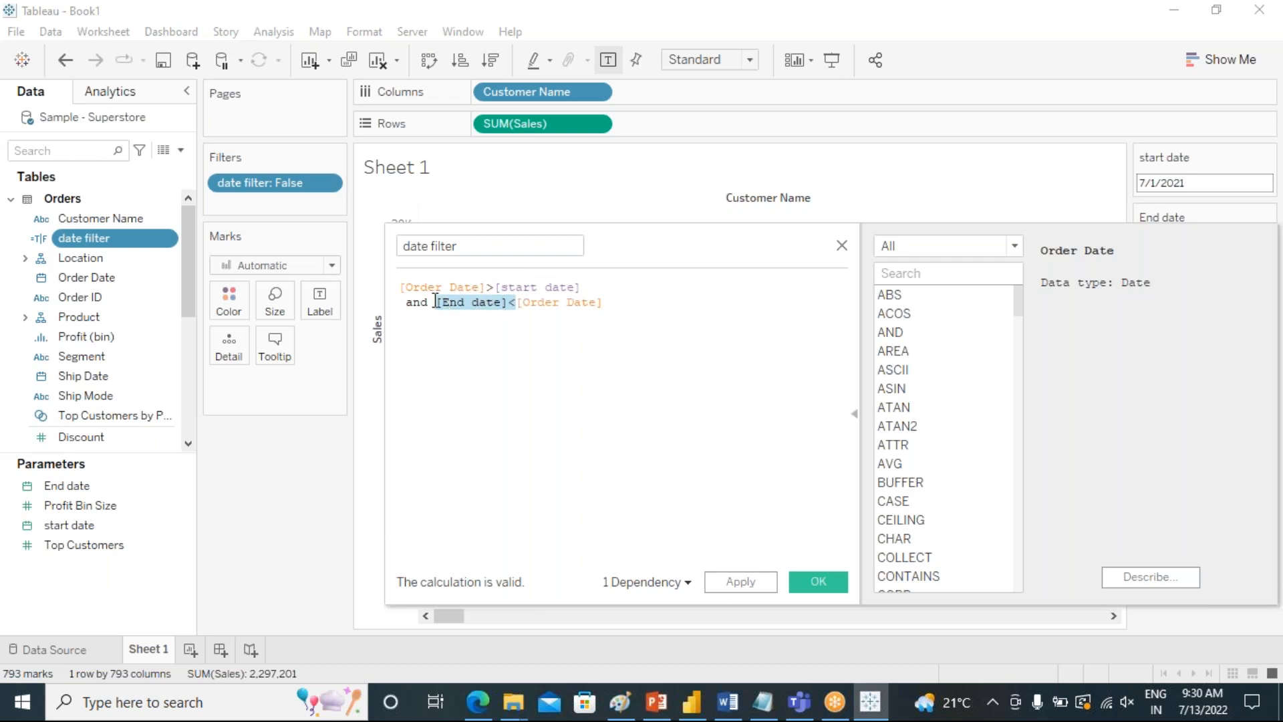
pyautogui.press('BackSpace')
pyautogui.click(527, 304)
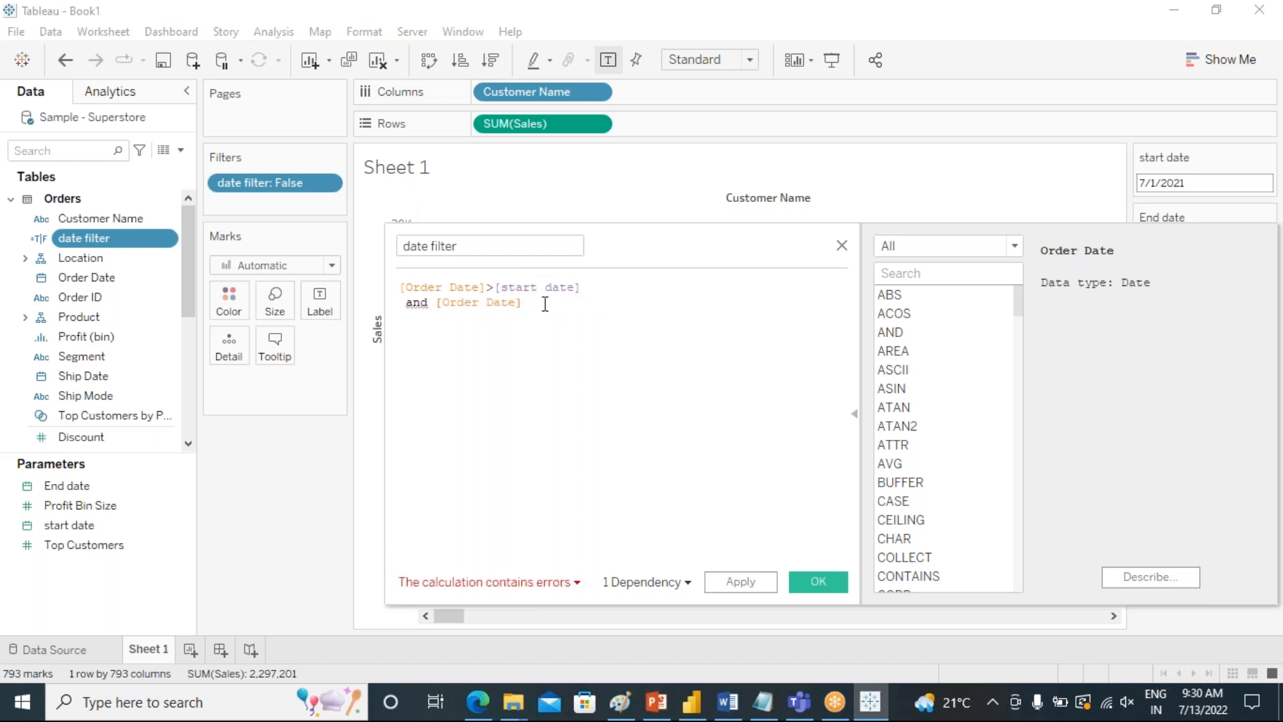
pyautogui.write('<e')
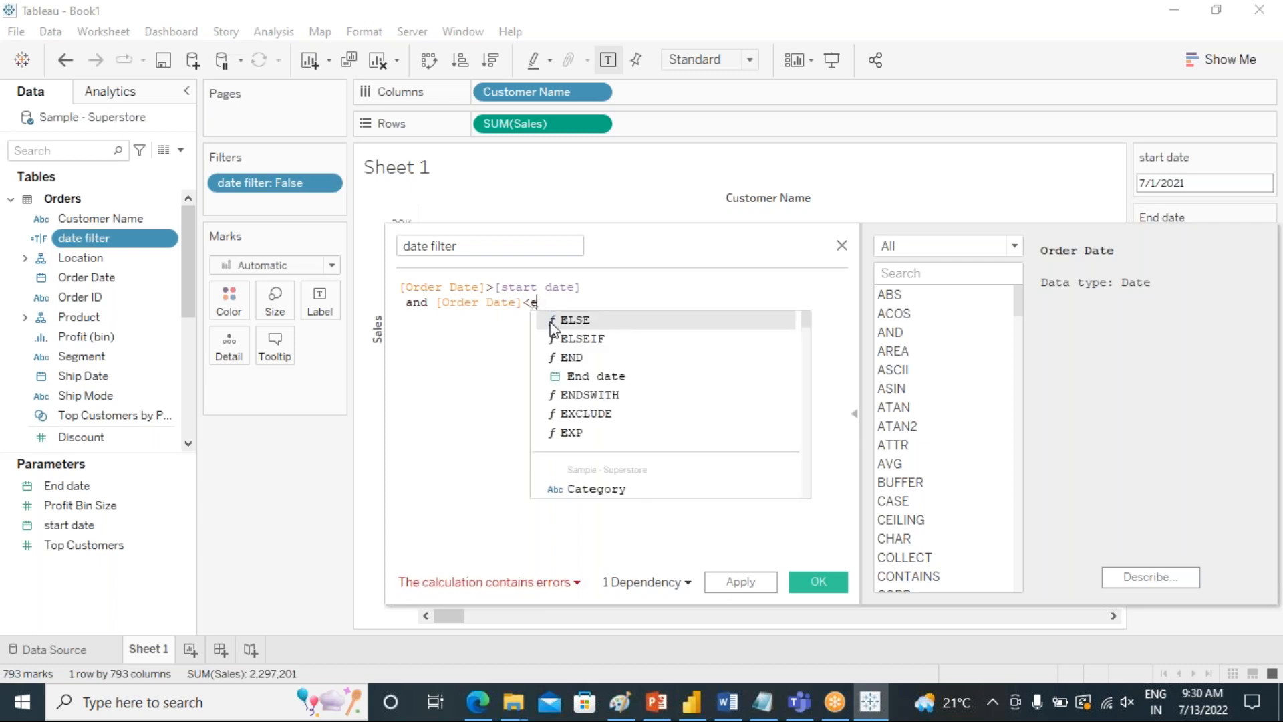
pyautogui.click(589, 378)
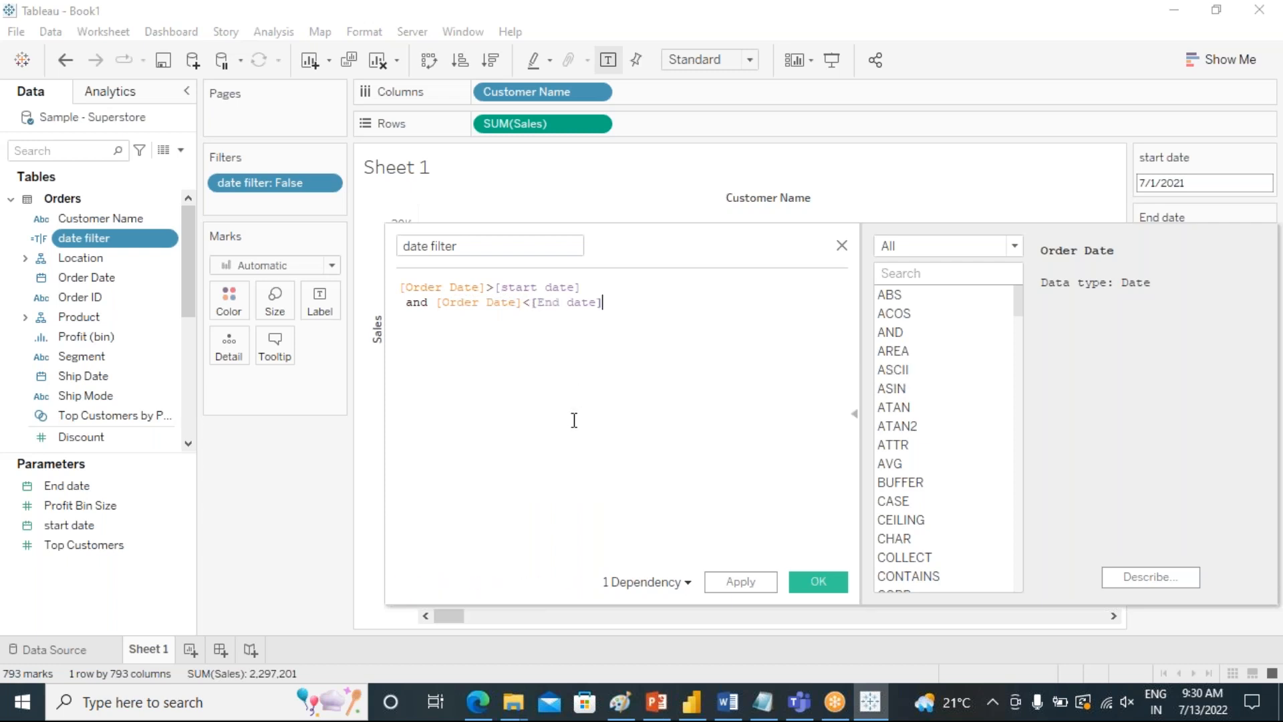
pyautogui.click(817, 588)
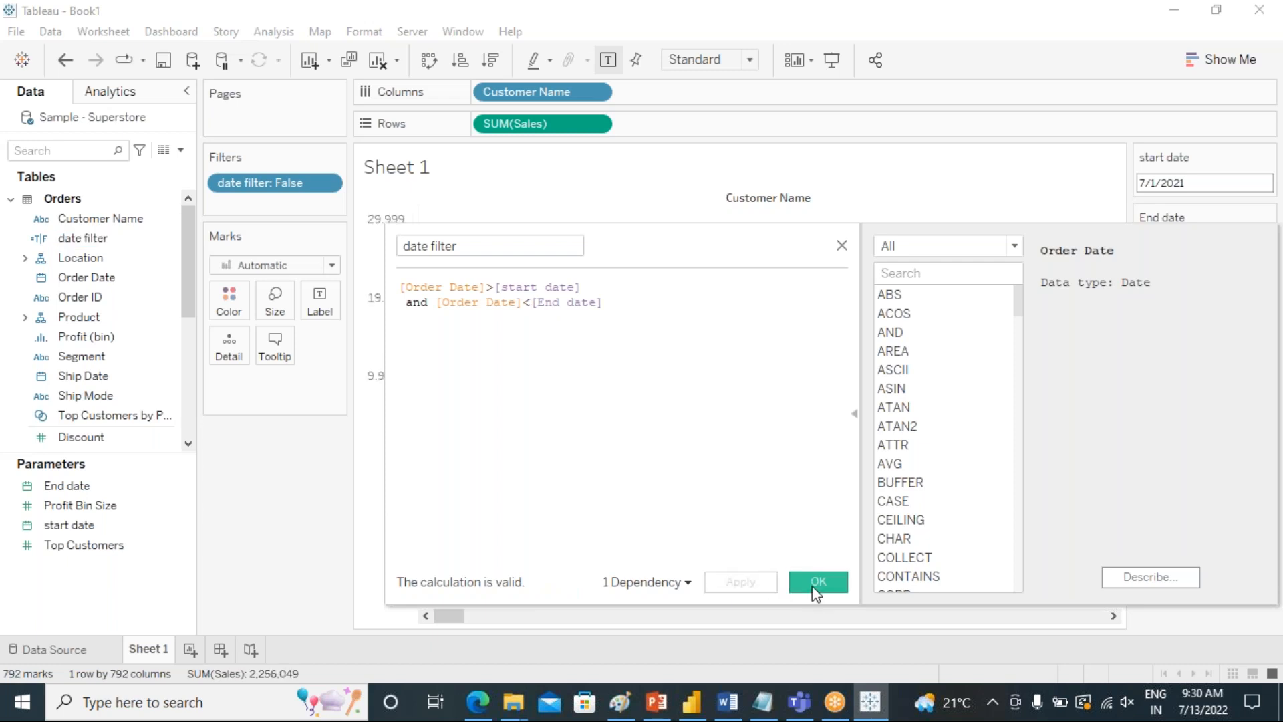
# Remove the date filter field from the sheet's filters and add it again with only True selected.
pyautogui.moveTo(264, 191); pyautogui.dragTo(251, 512)
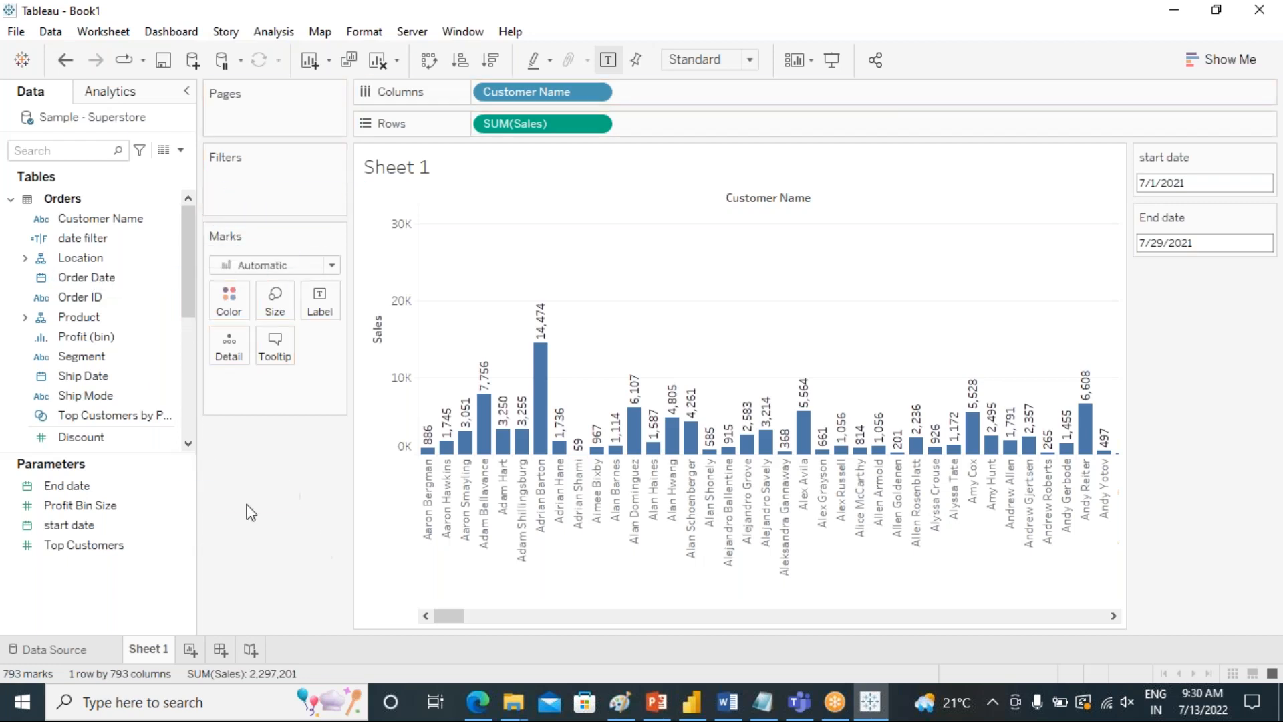
pyautogui.moveTo(88, 238); pyautogui.dragTo(274, 180)
pyautogui.click(464, 227)
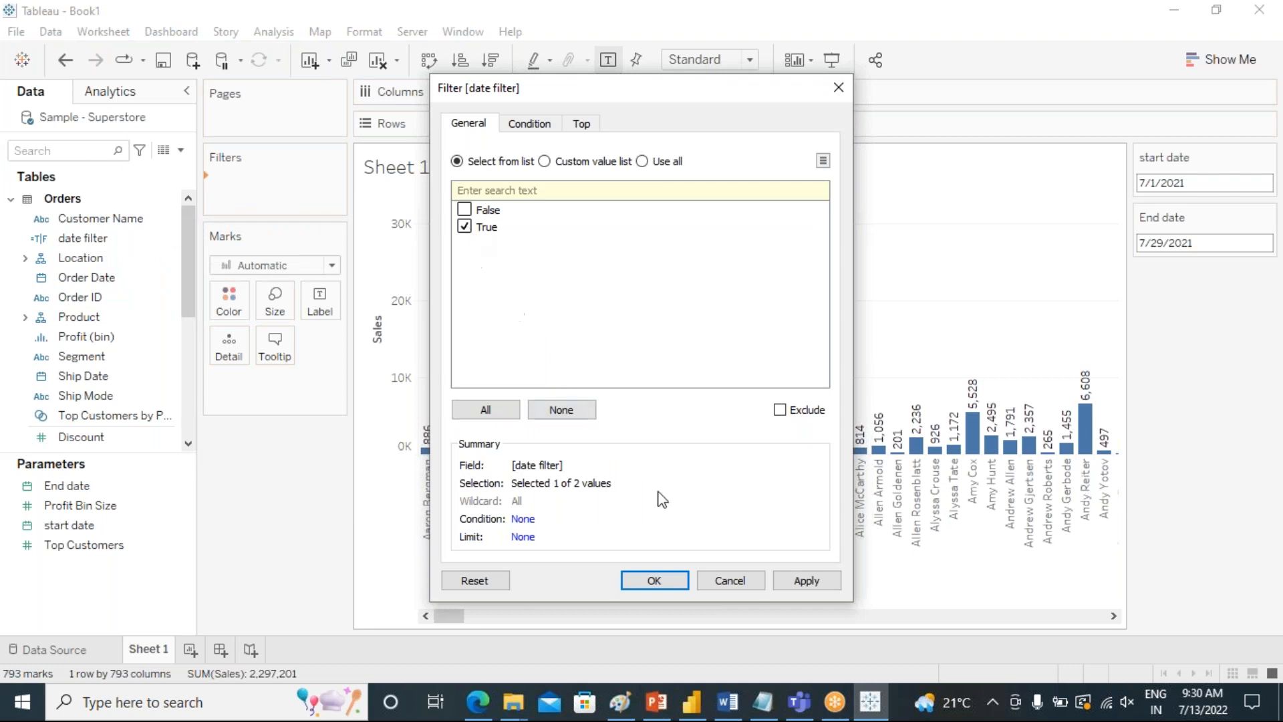
pyautogui.click(798, 585)
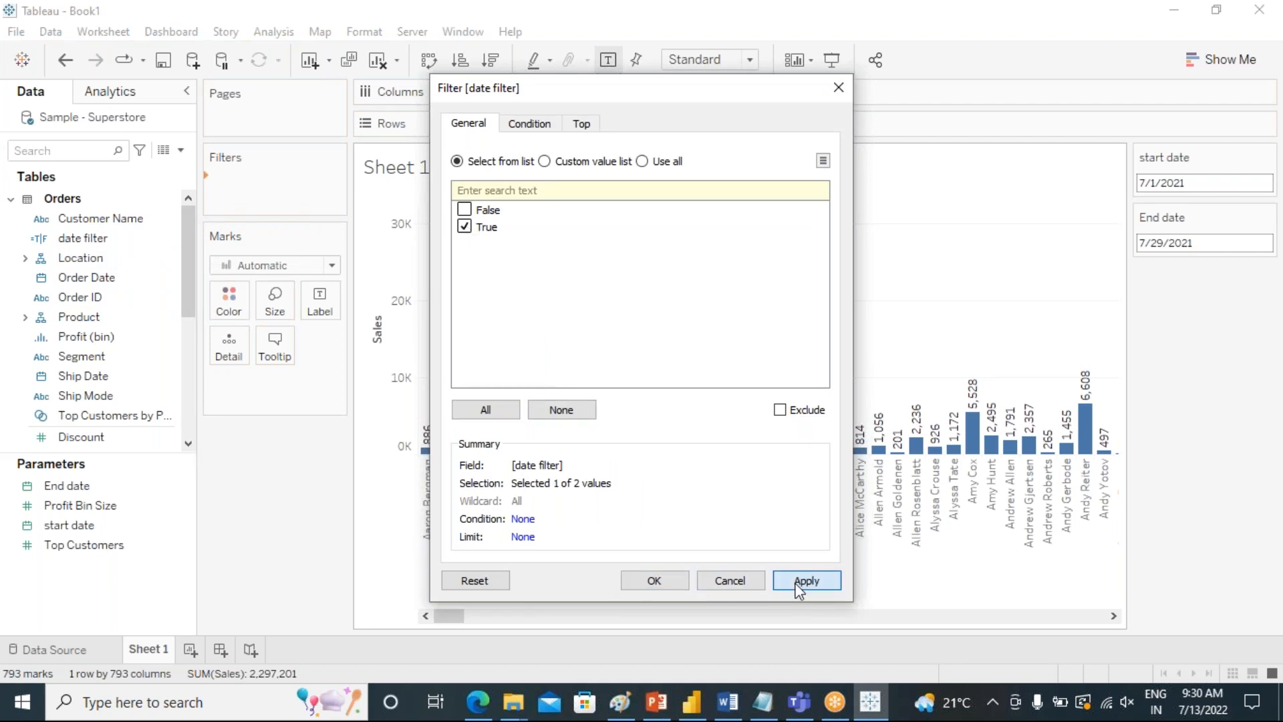
pyautogui.click(654, 580)
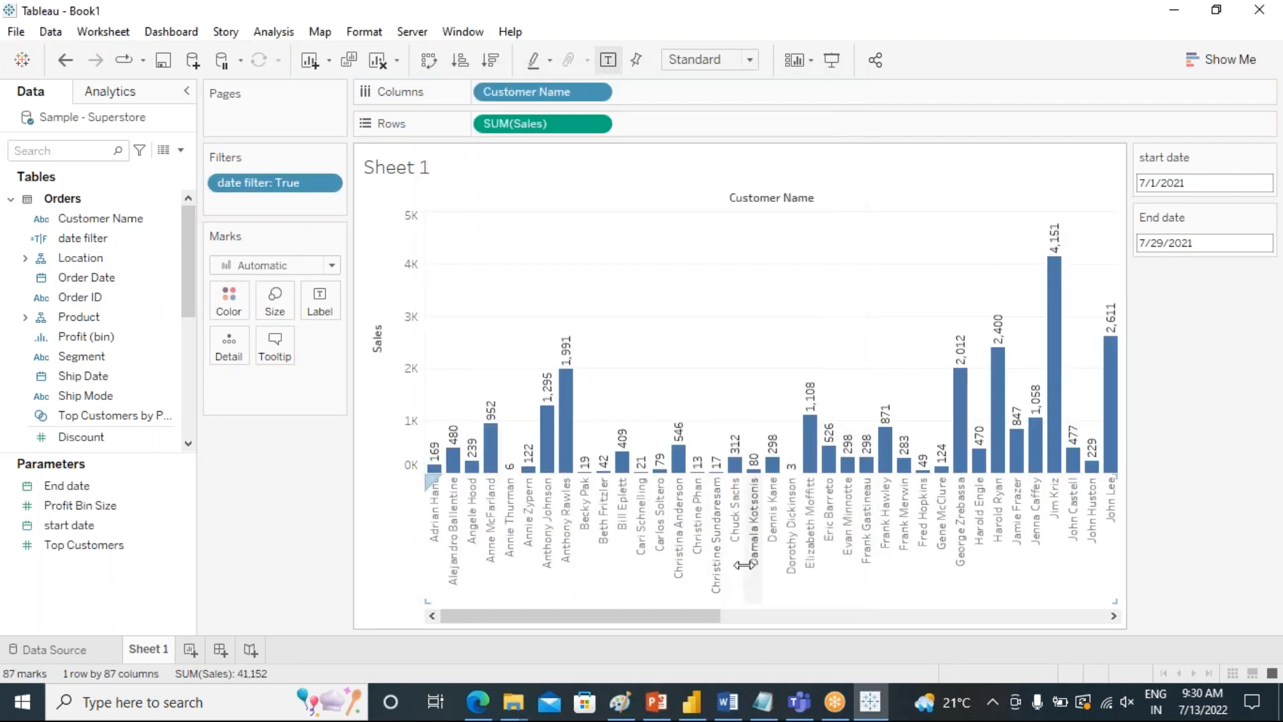
# Move the start date parameter back to 5/1/2021.
pyautogui.moveTo(811, 409)
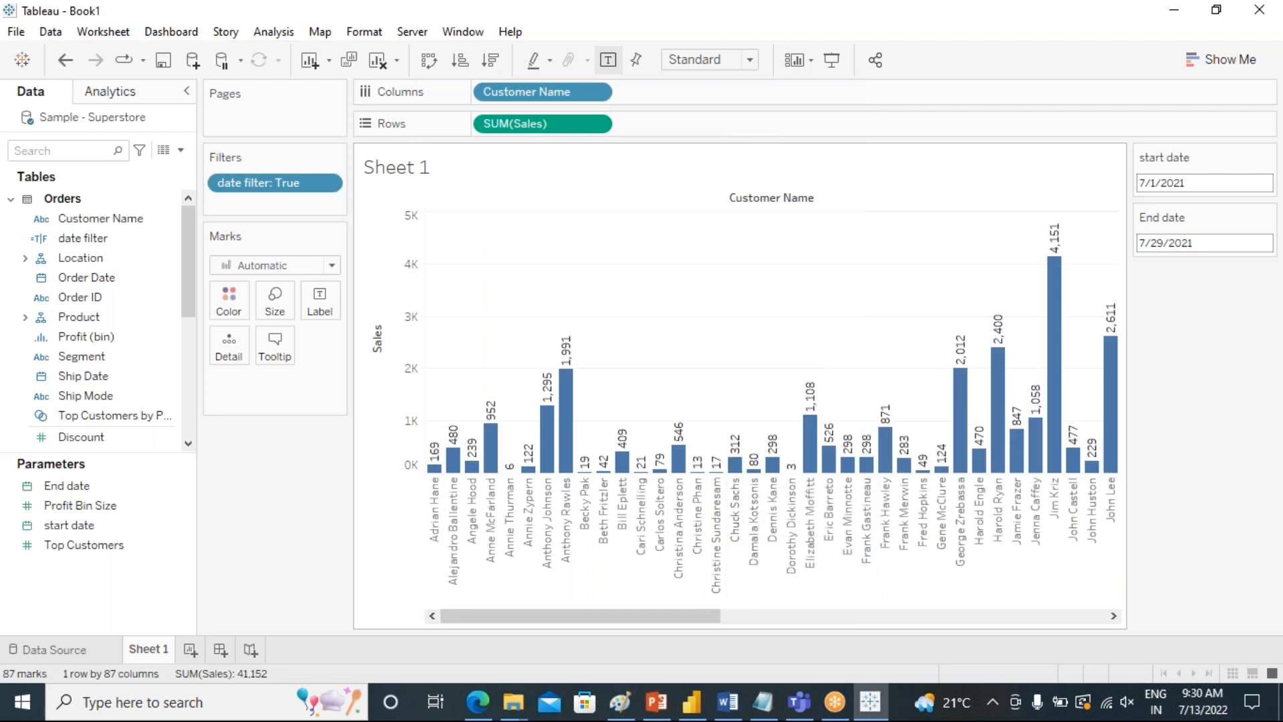
pyautogui.click(1186, 182)
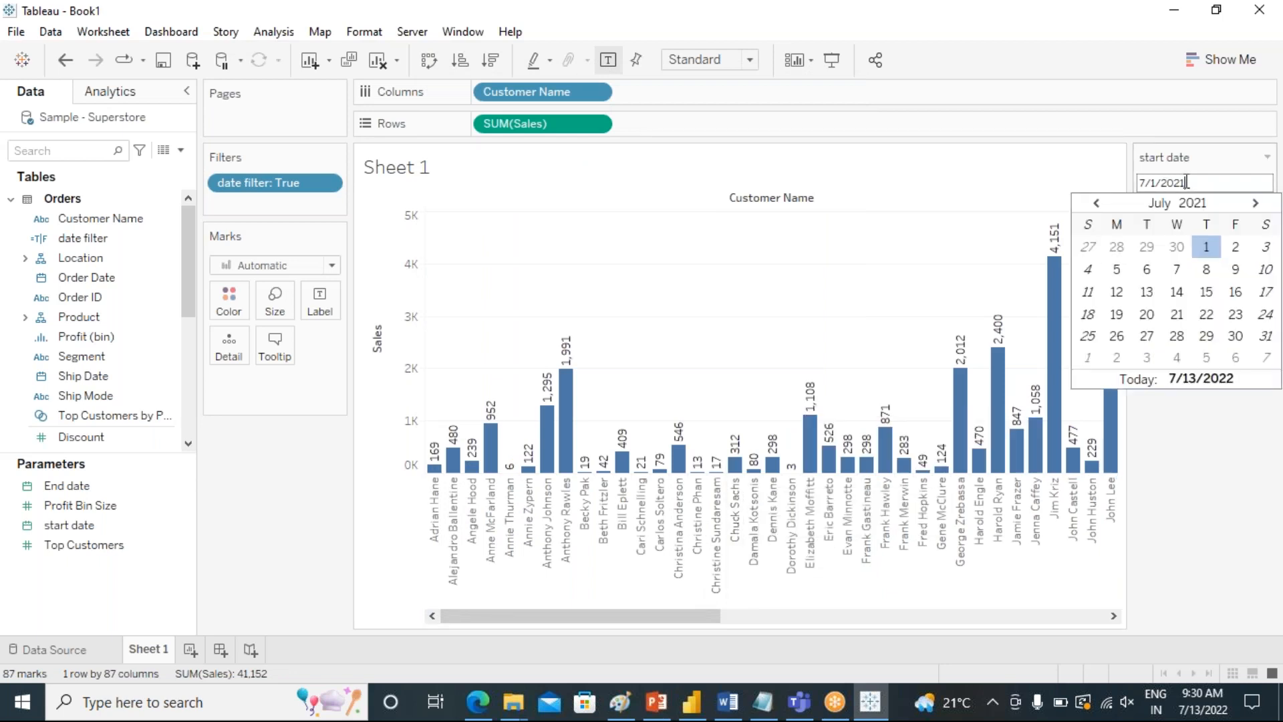
pyautogui.doubleClick(1096, 202)
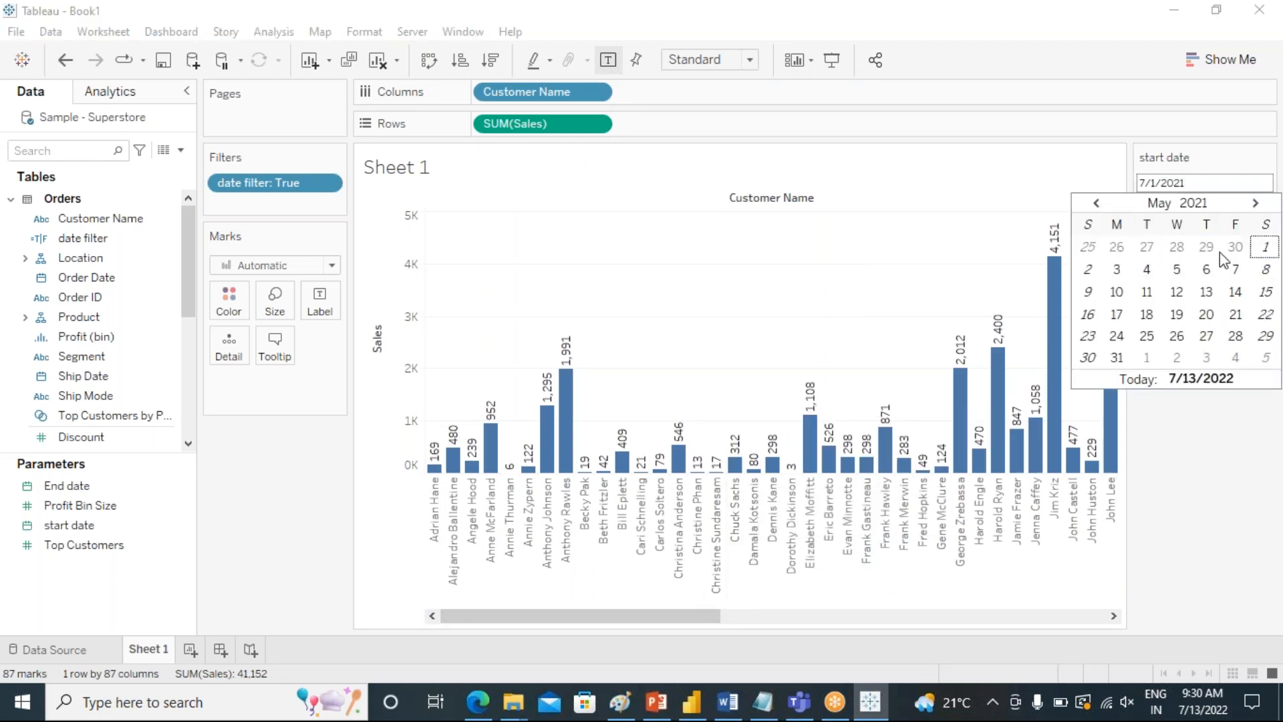
pyautogui.click(1265, 247)
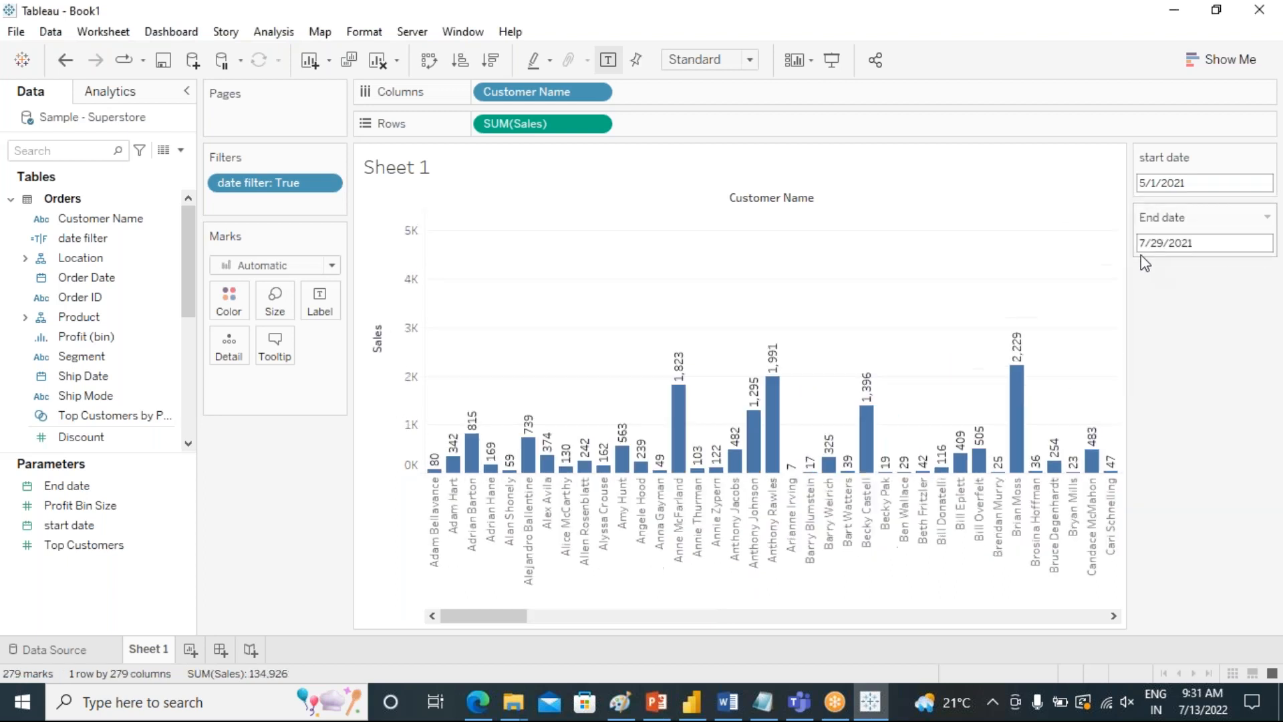
# Set the End date parameter to 5/31/2021 and view the last customers in the filtered chart.
pyautogui.click(1201, 240)
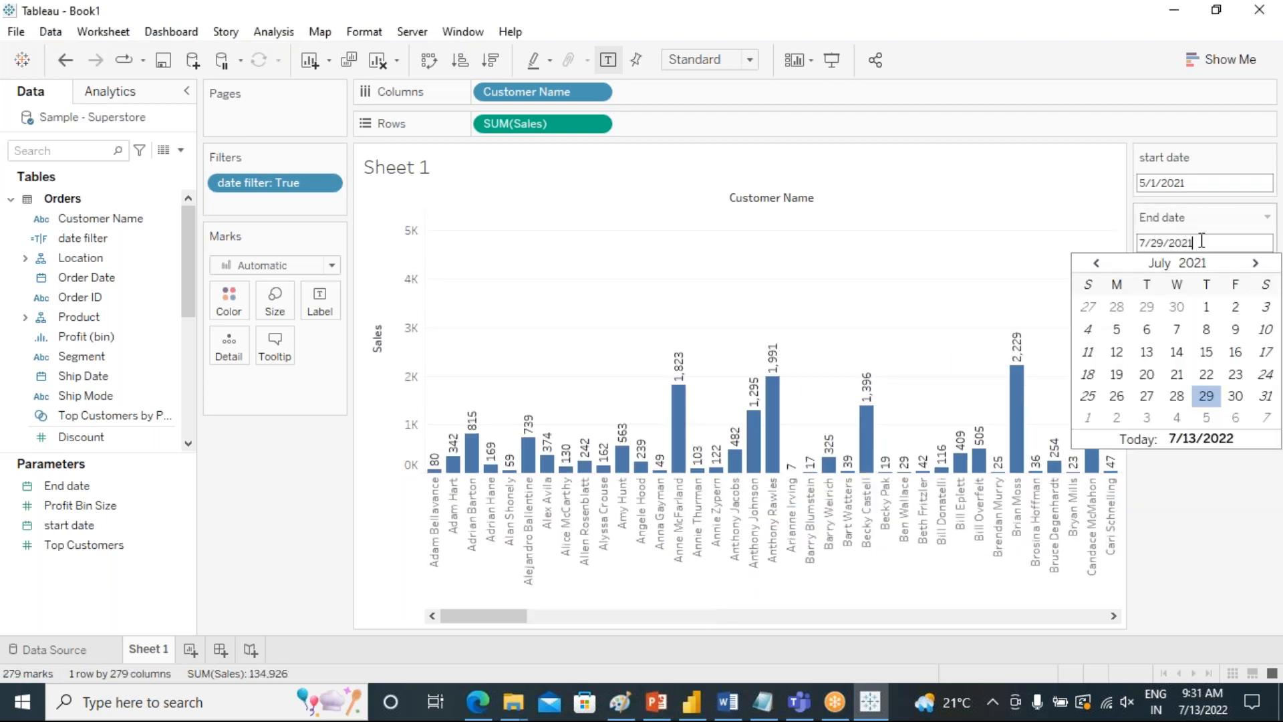
pyautogui.click(1096, 262)
pyautogui.click(1096, 262)
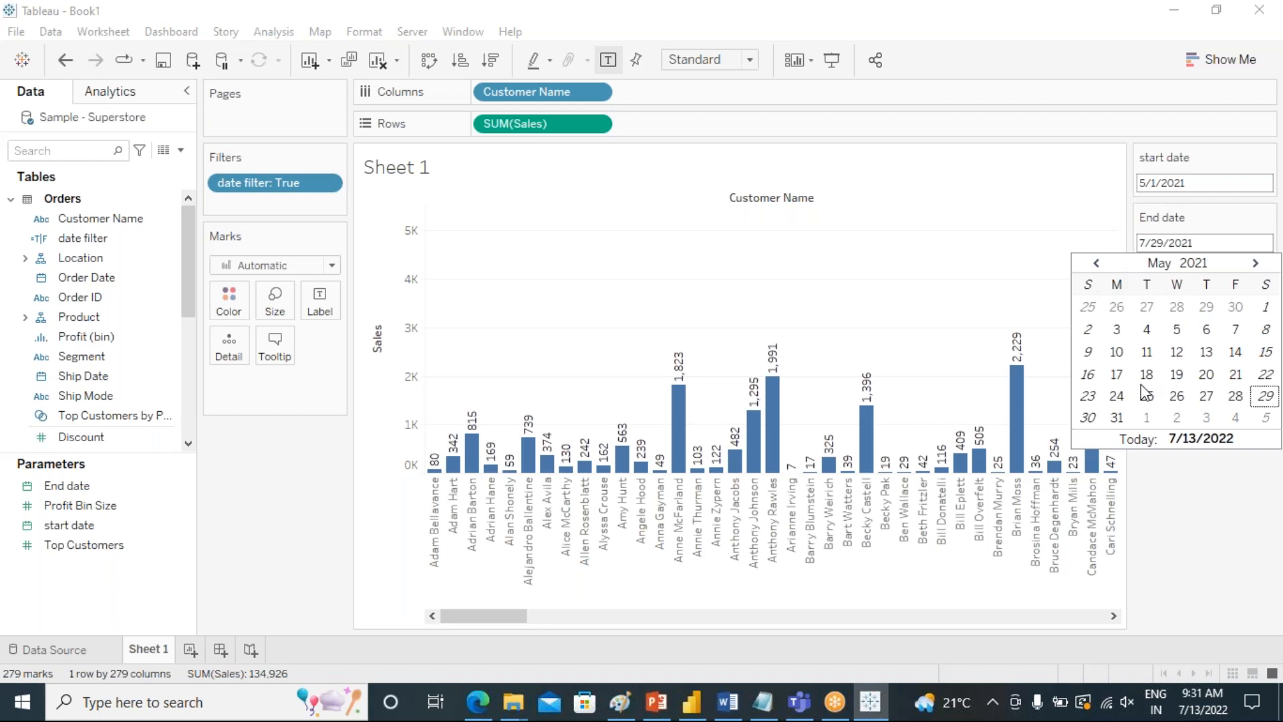
pyautogui.click(1118, 419)
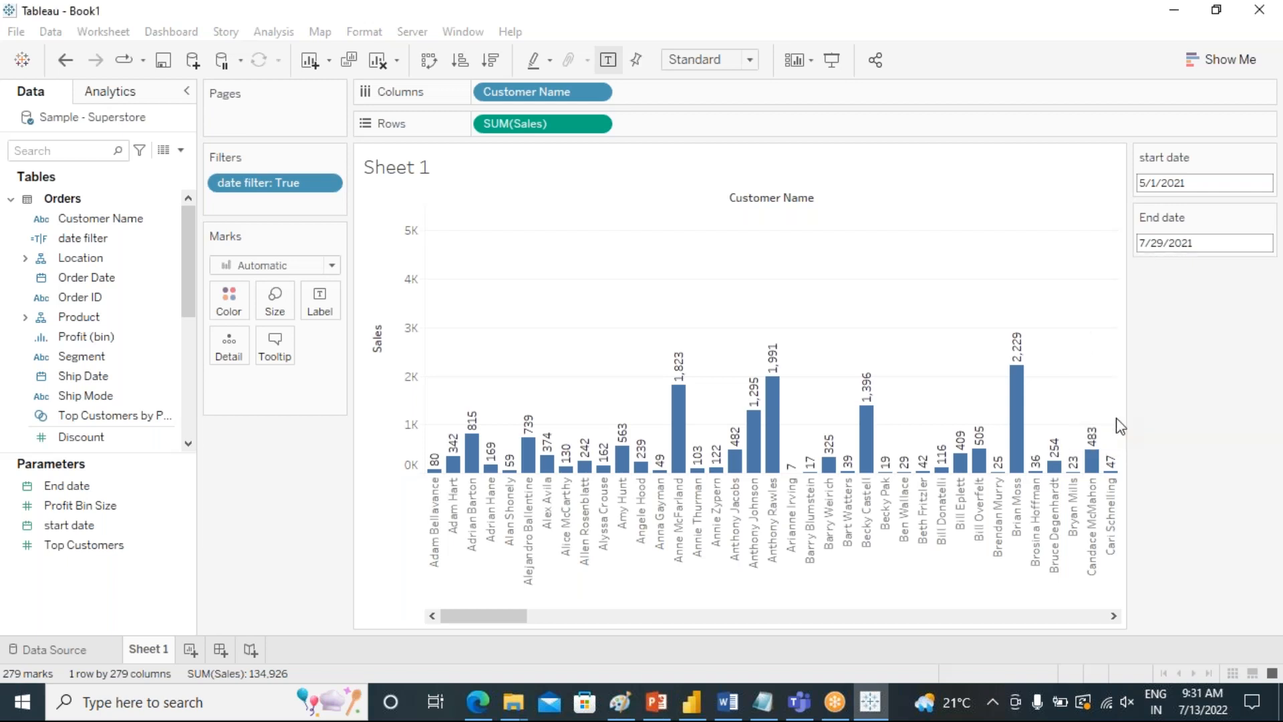
pyautogui.moveTo(599, 615); pyautogui.dragTo(1029, 576)
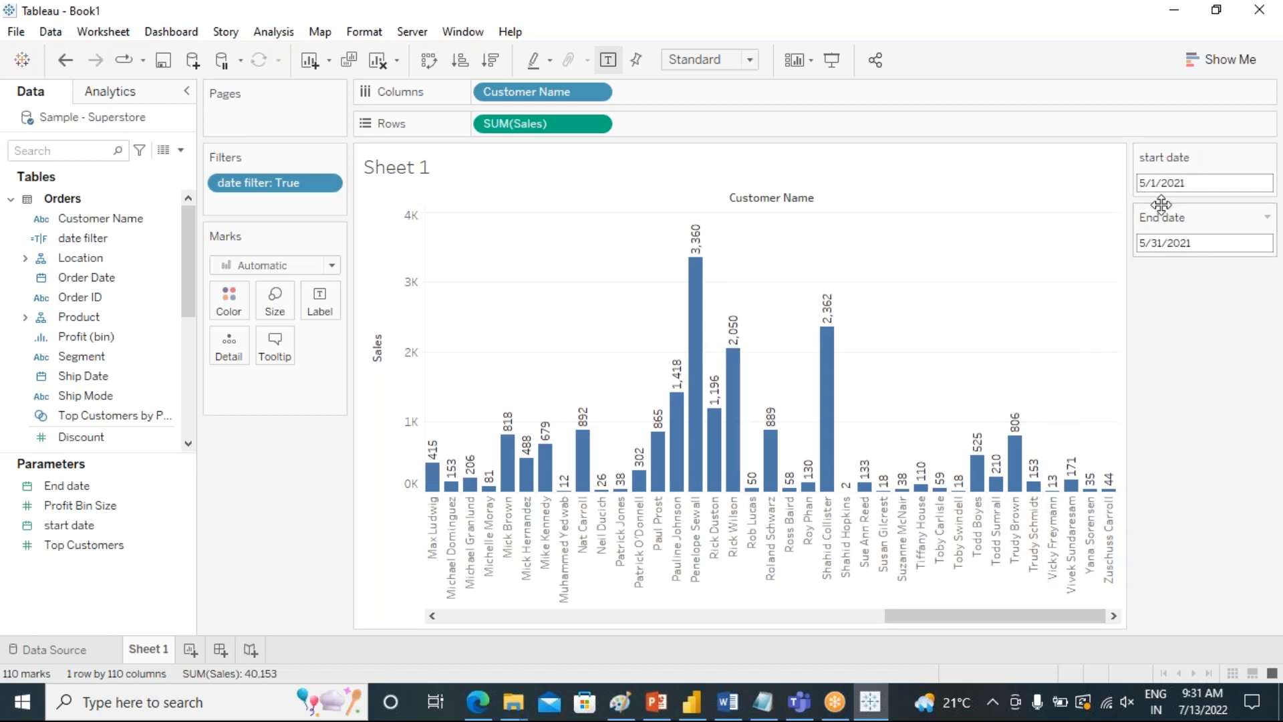
# Review the start date parameter's current value, allowable values and available display formats.
pyautogui.click(92, 528)
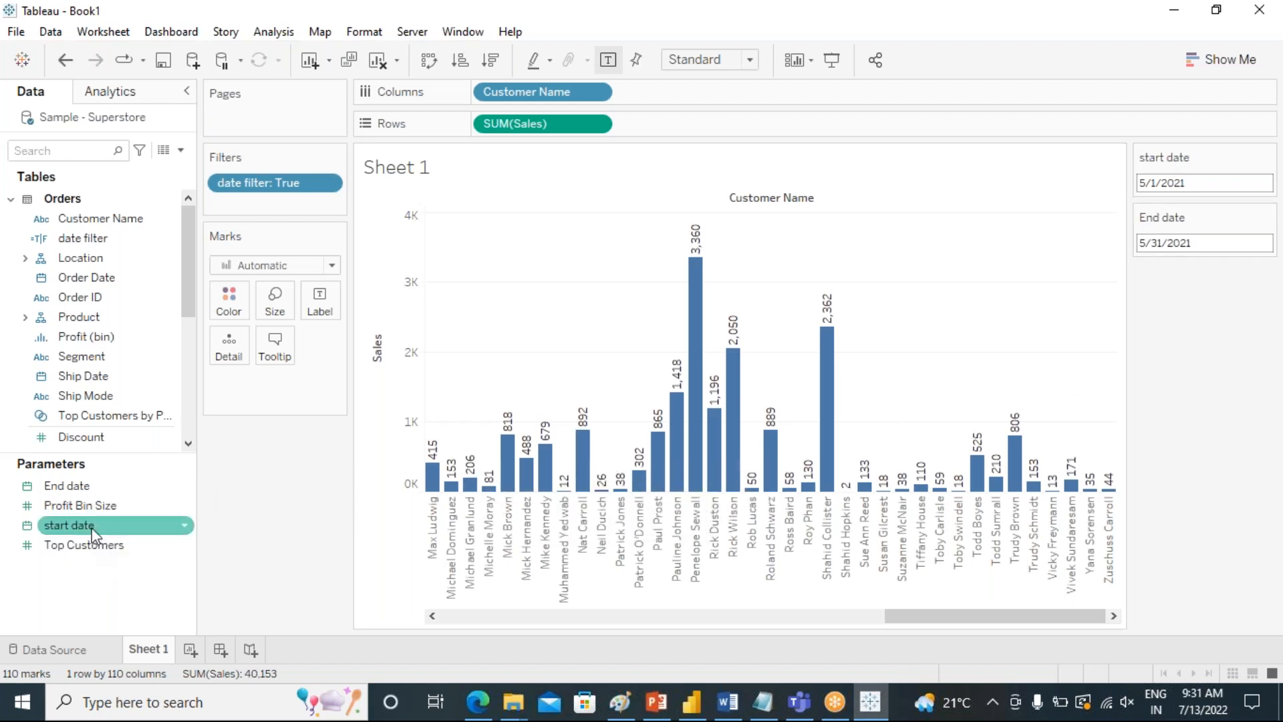
pyautogui.click(97, 487)
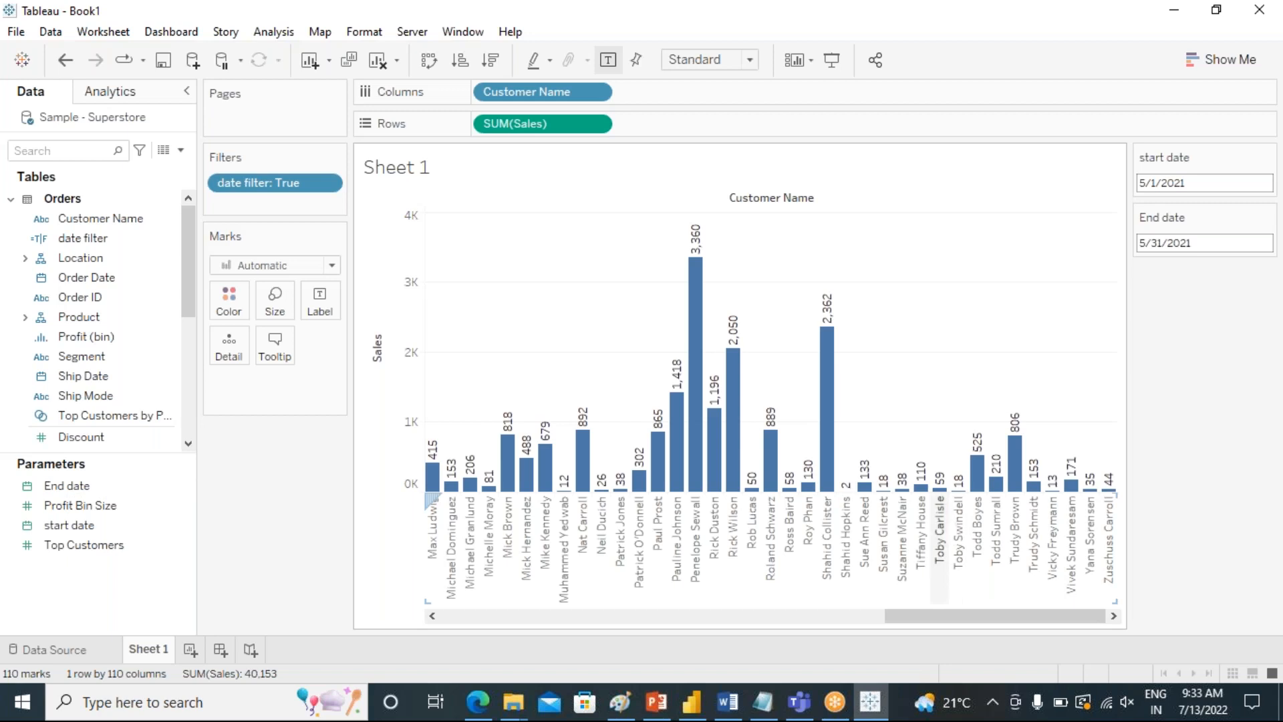
pyautogui.click(79, 528)
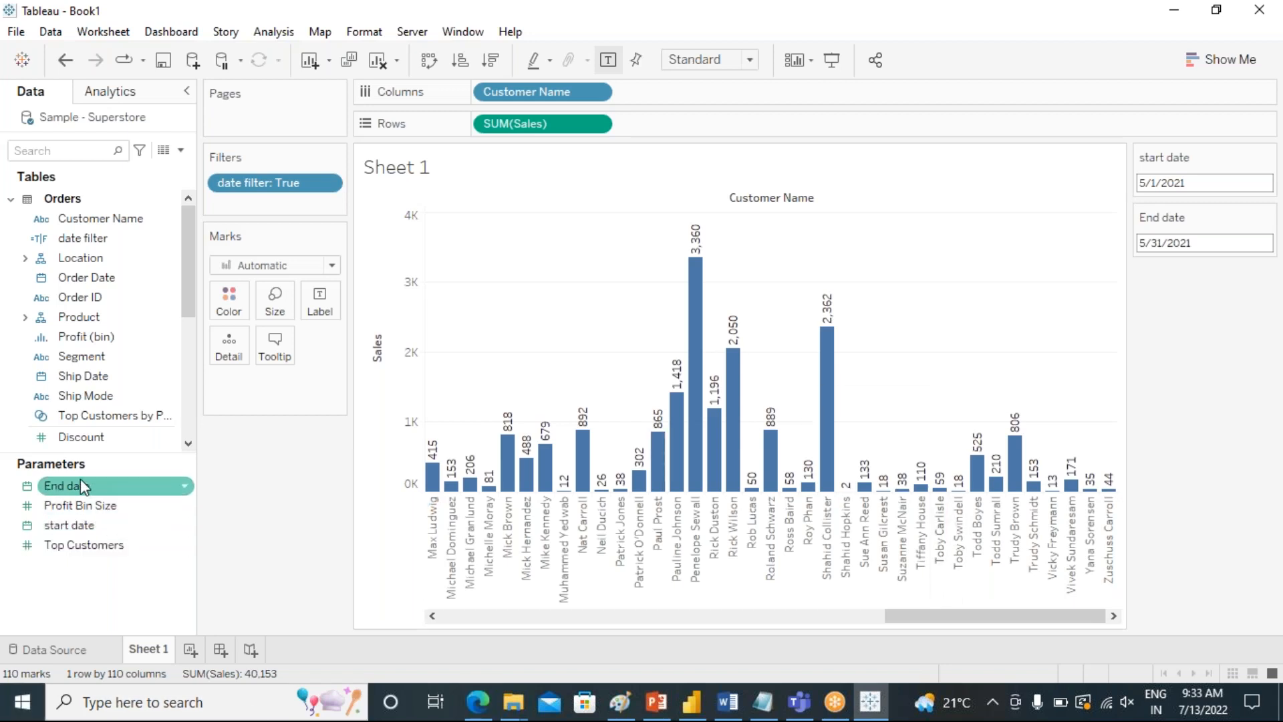
pyautogui.rightClick(78, 527)
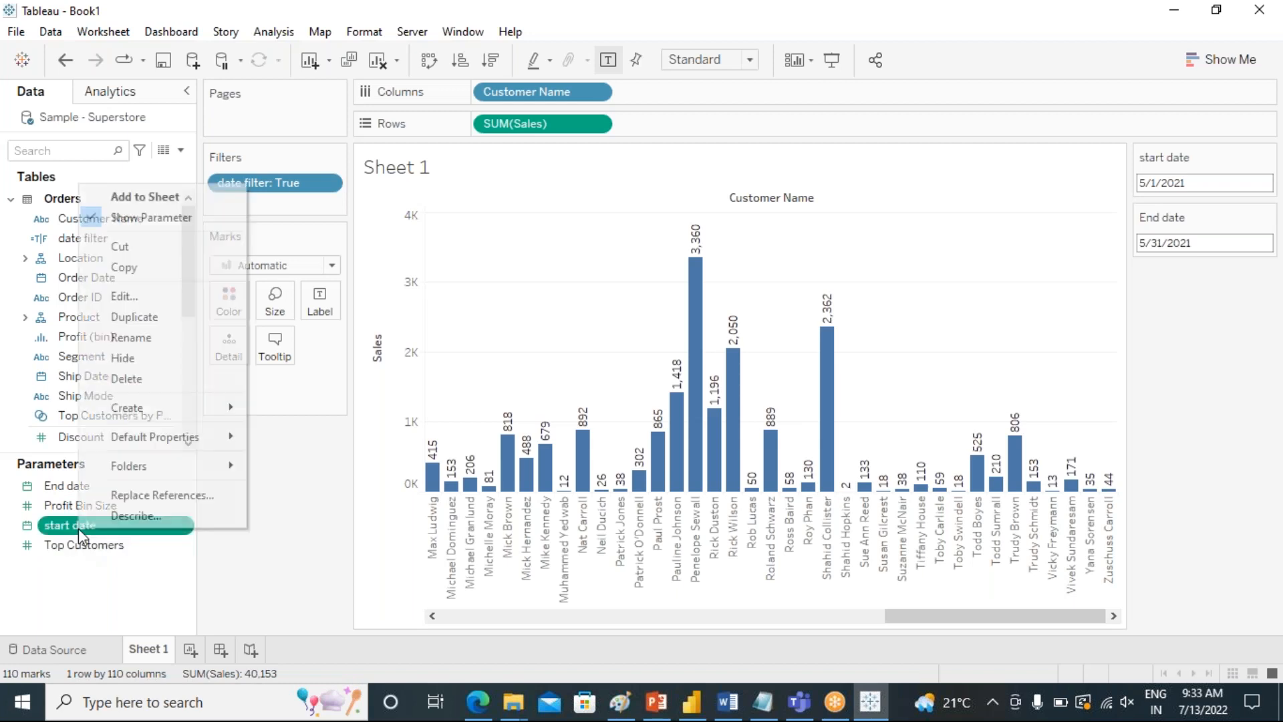
pyautogui.click(130, 294)
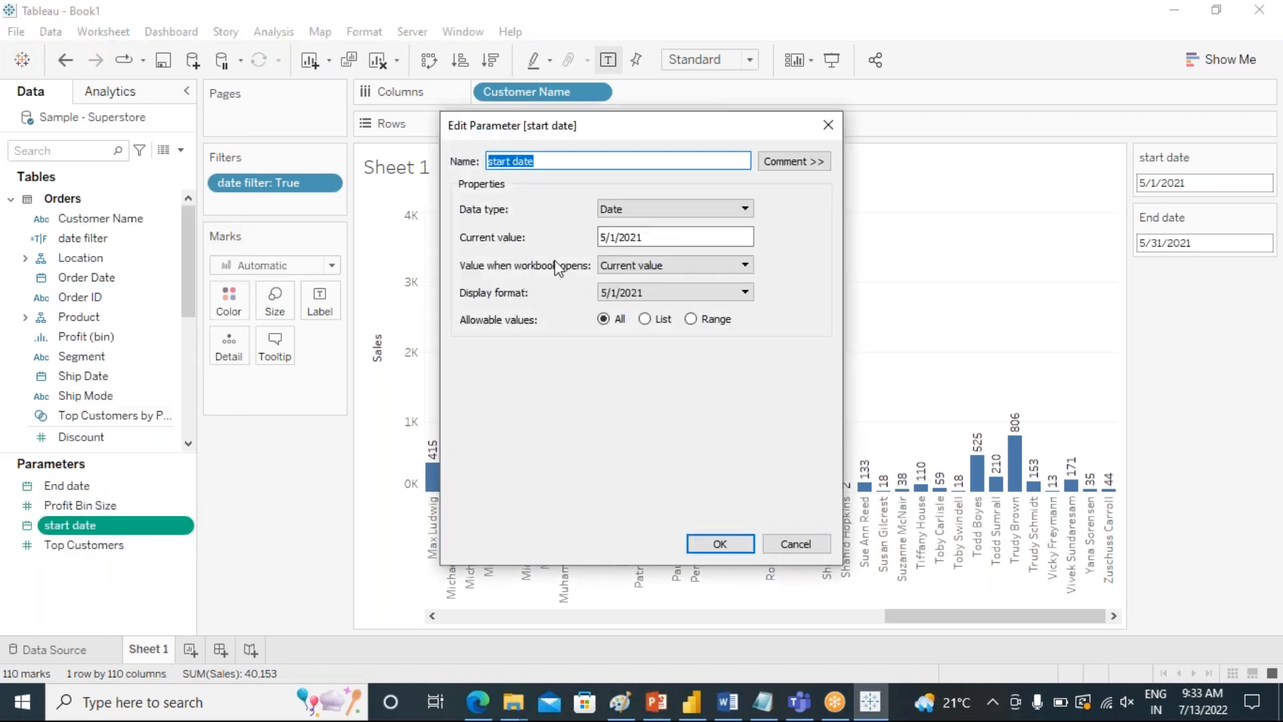
pyautogui.click(646, 236)
pyautogui.click(550, 247)
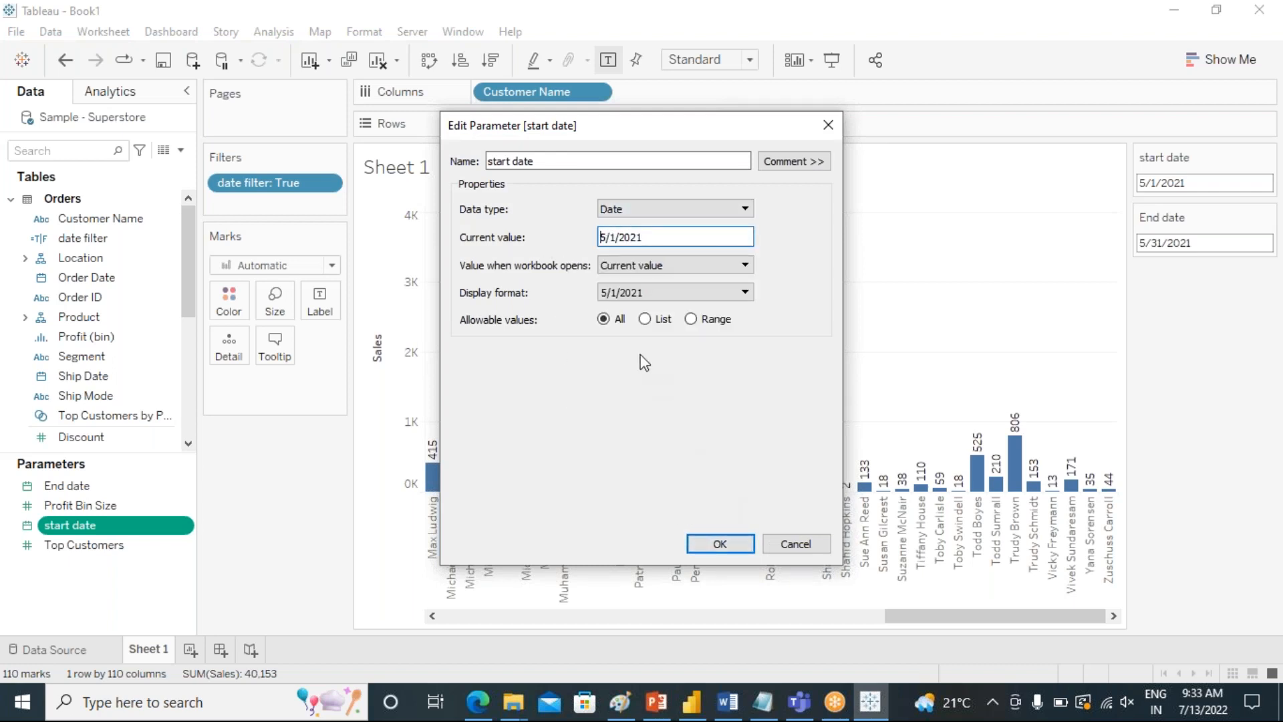
pyautogui.click(745, 293)
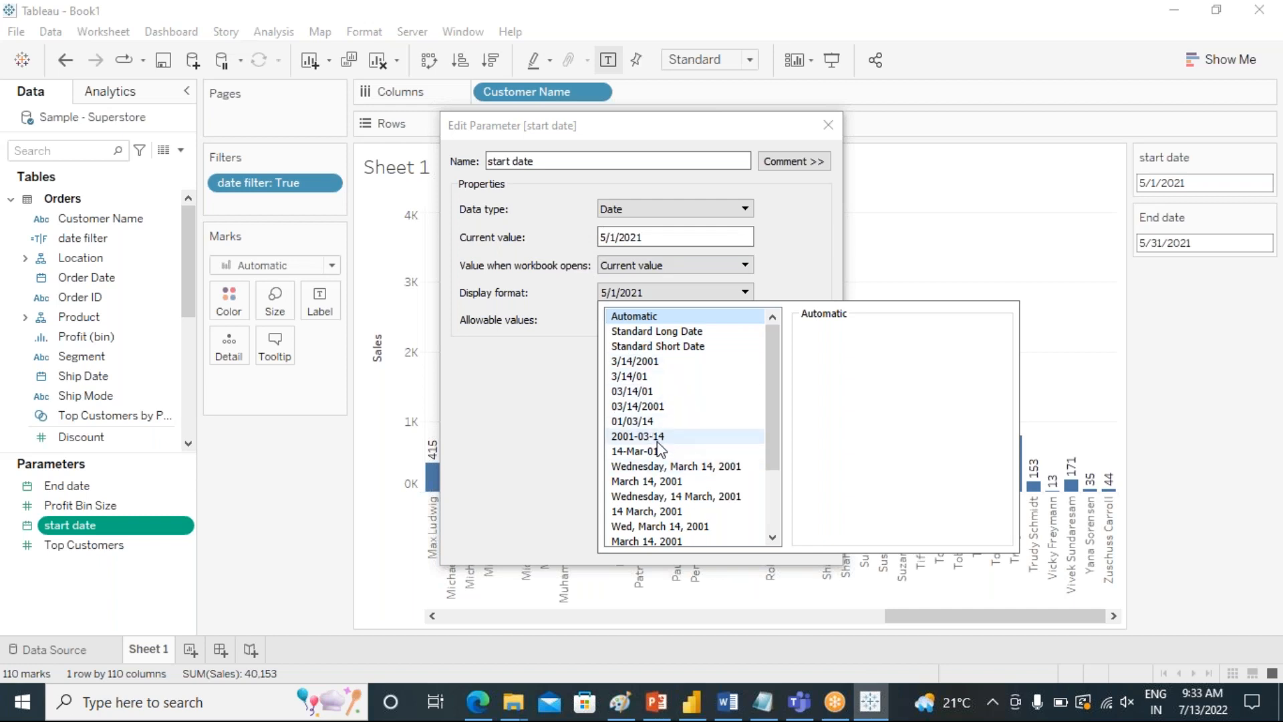
pyautogui.scroll(-2, 662, 448)
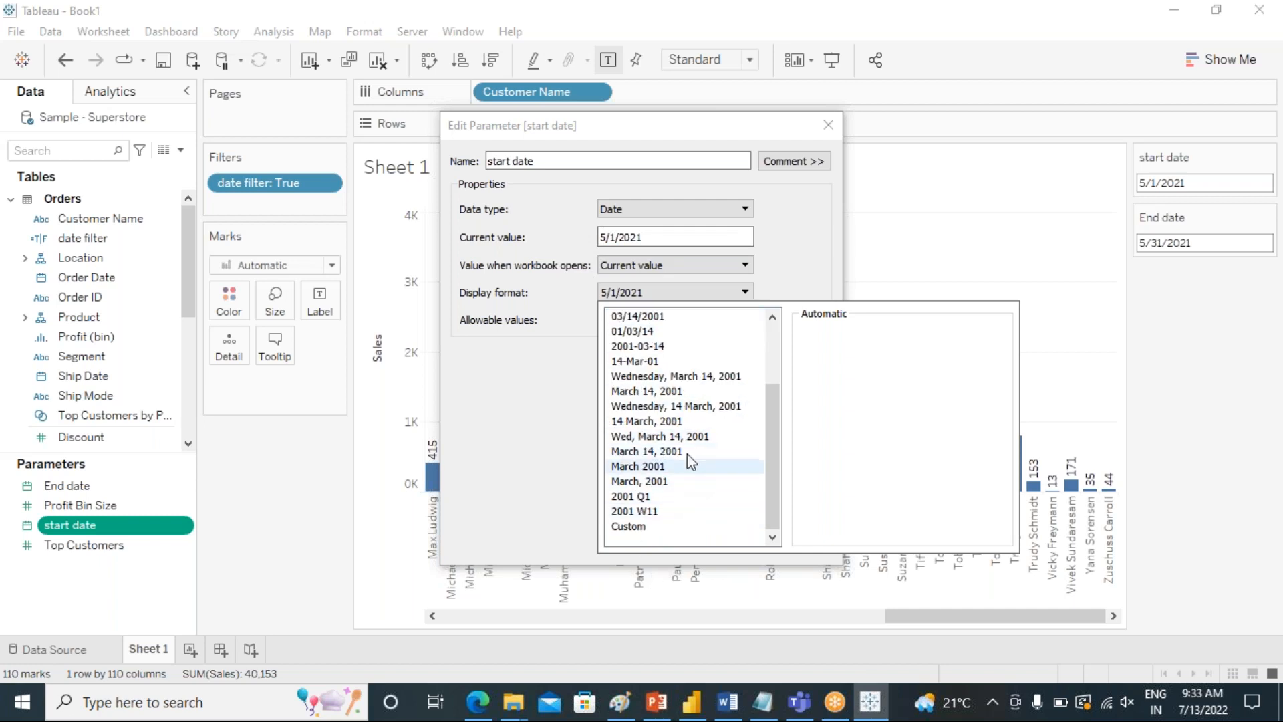
pyautogui.click(546, 439)
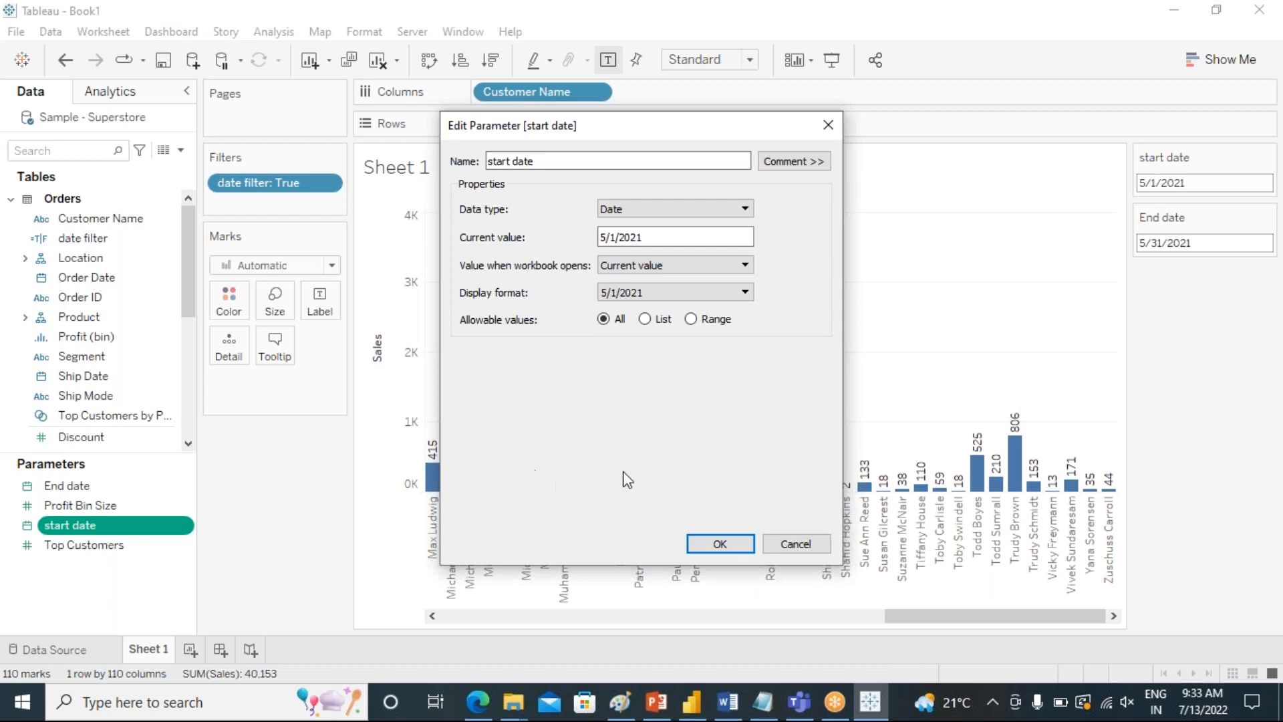
pyautogui.click(720, 544)
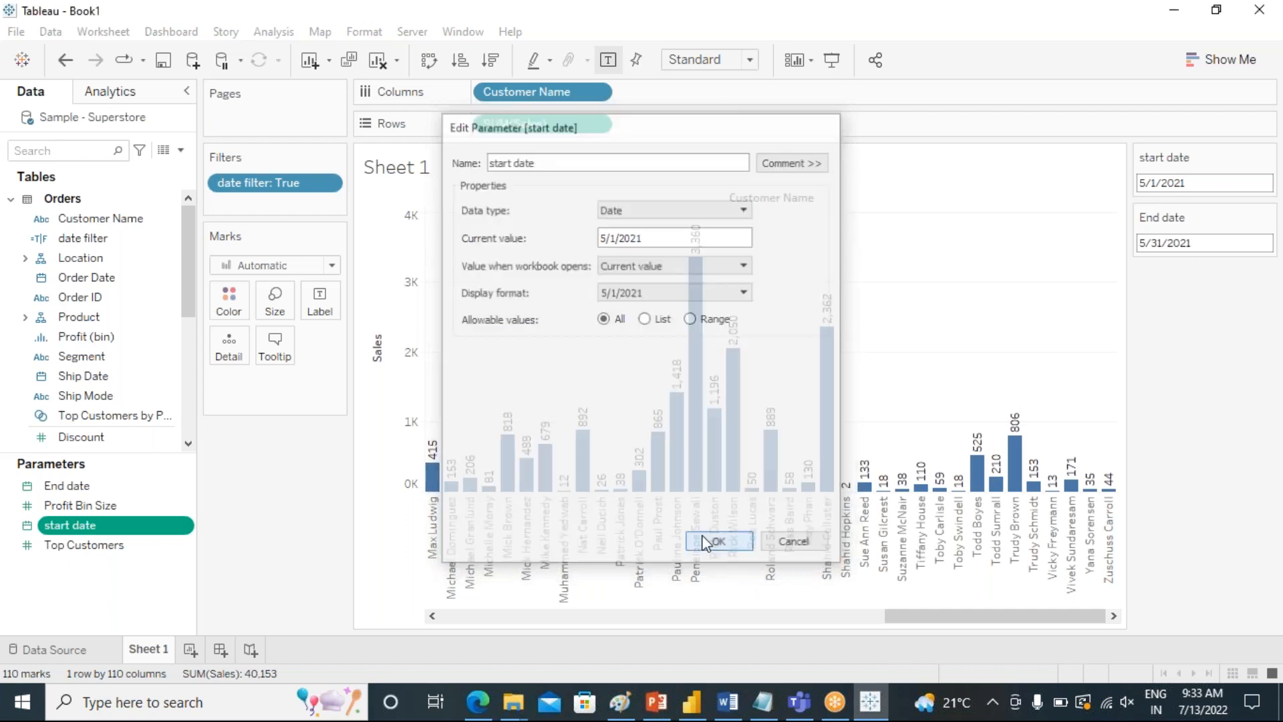
# Review the End date parameter's properties.
pyautogui.rightClick(78, 495)
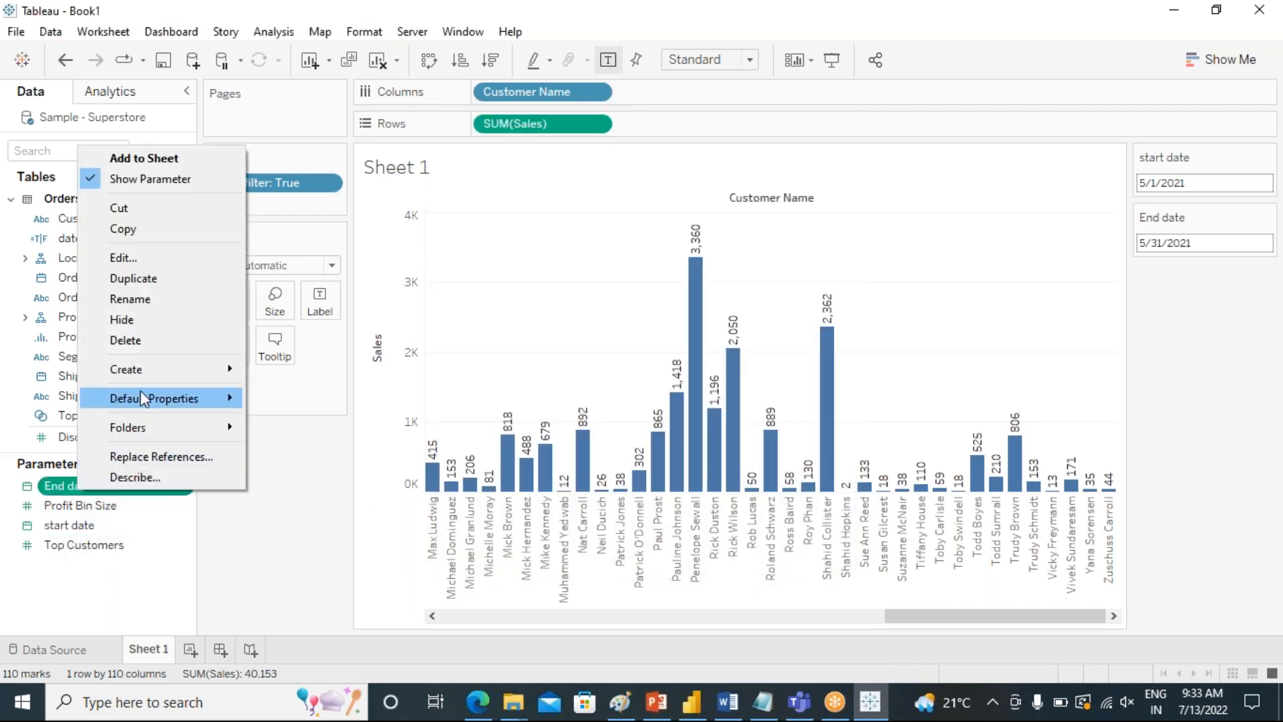
pyautogui.click(154, 257)
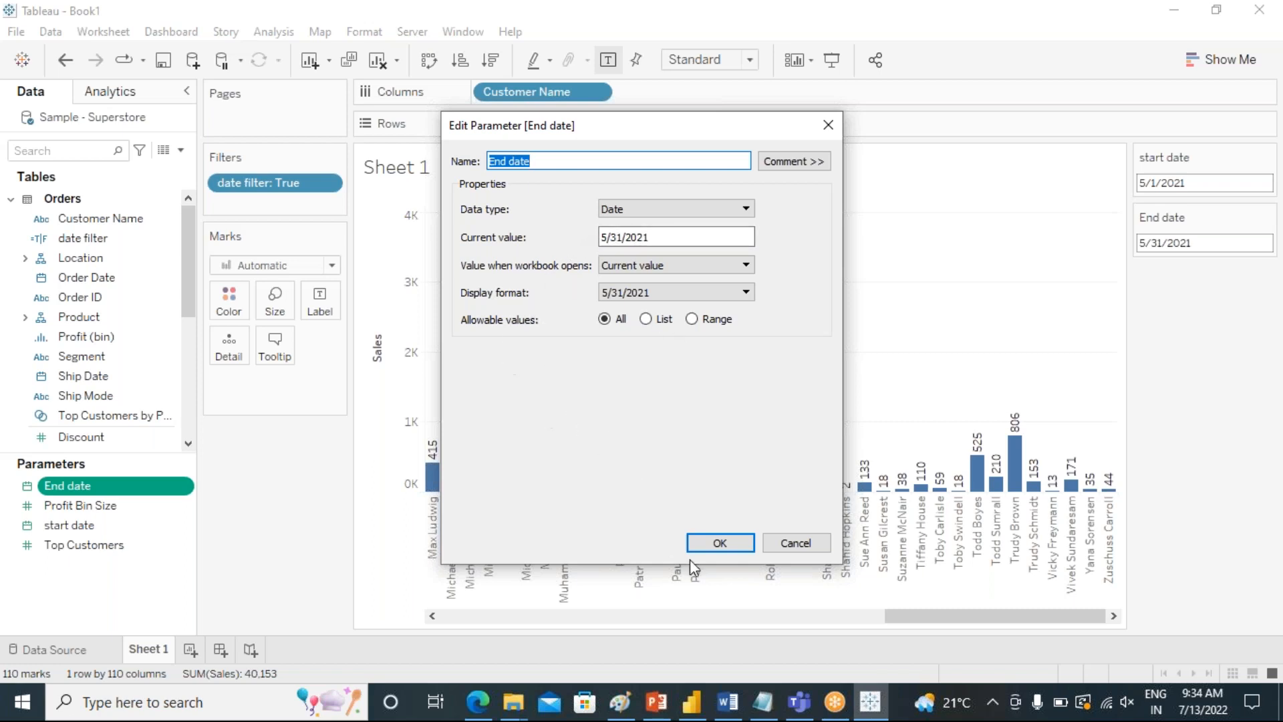
pyautogui.click(734, 546)
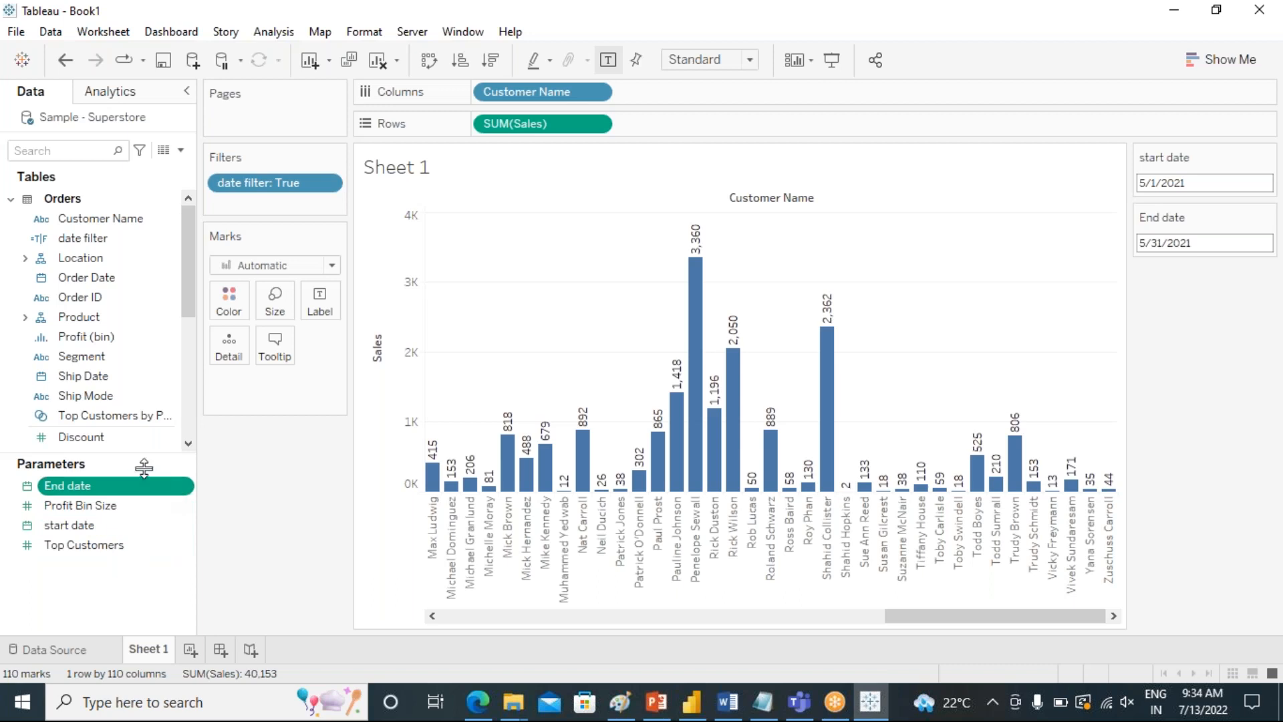
# Examine the start date and End date conditions in the date filter calculated field's formula.
pyautogui.click(107, 239)
pyautogui.rightClick(107, 241)
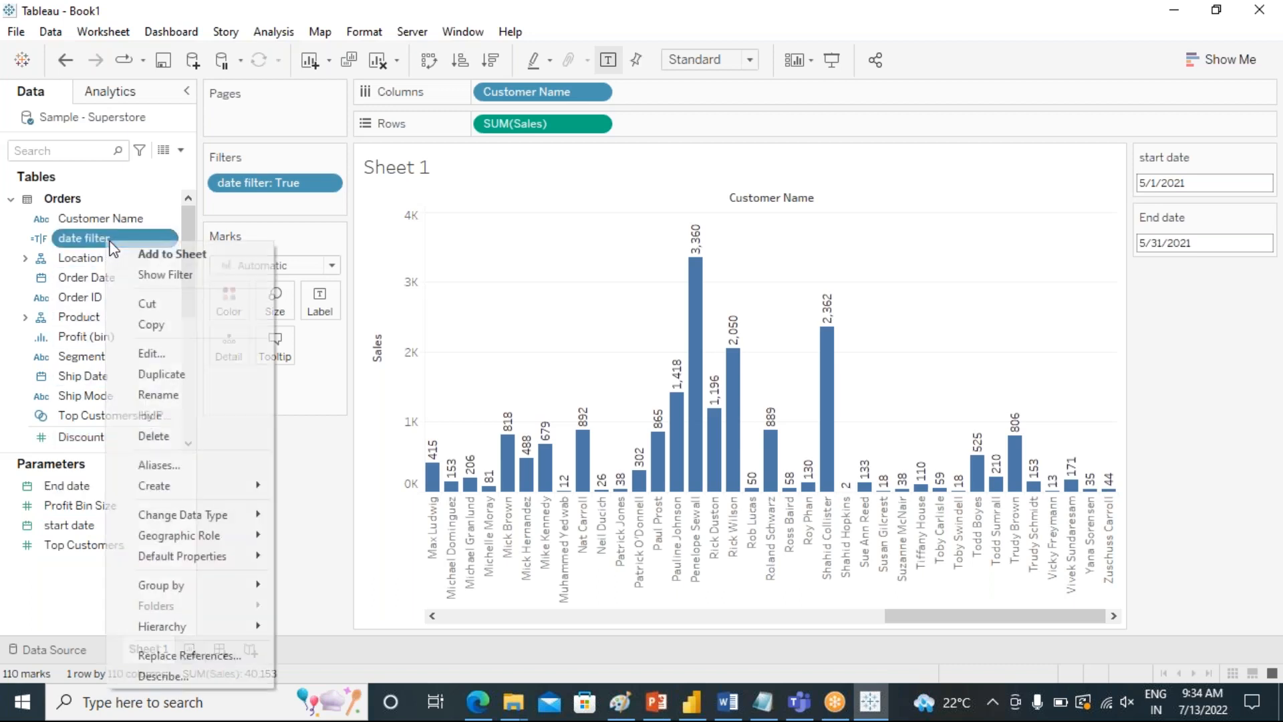
pyautogui.click(155, 354)
pyautogui.moveTo(612, 244); pyautogui.dragTo(574, 336)
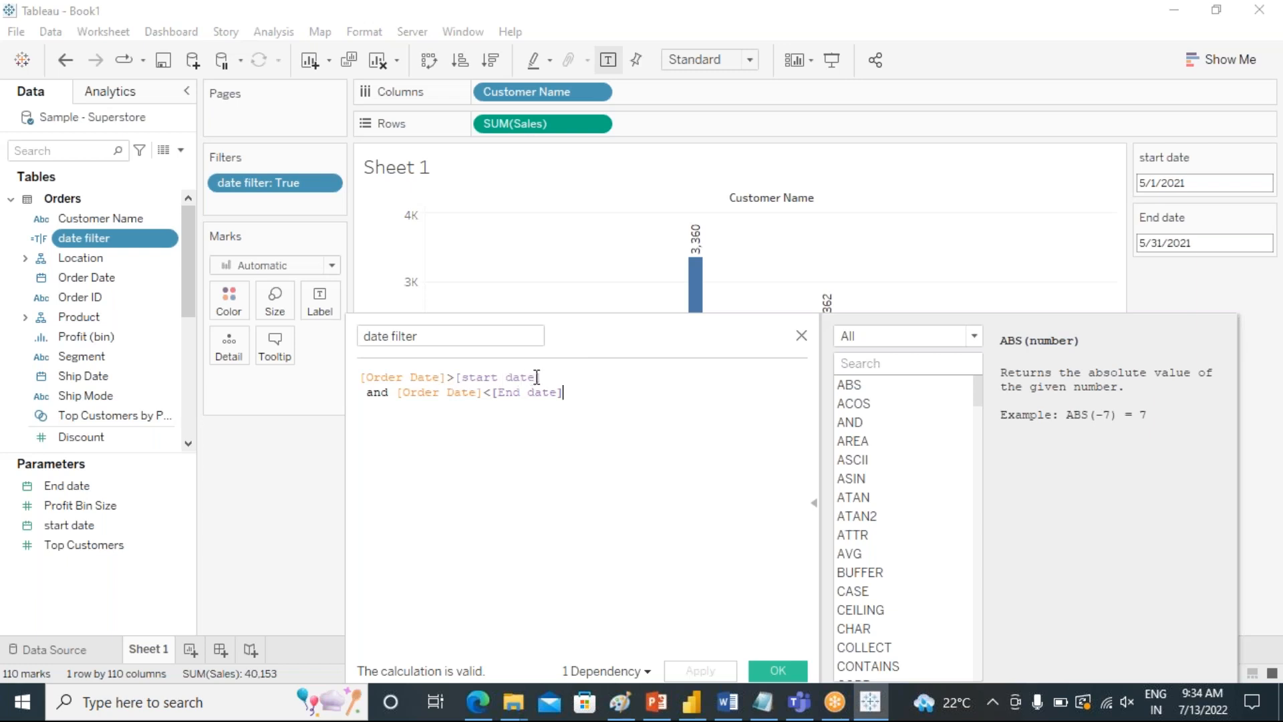
pyautogui.moveTo(543, 376); pyautogui.dragTo(362, 379)
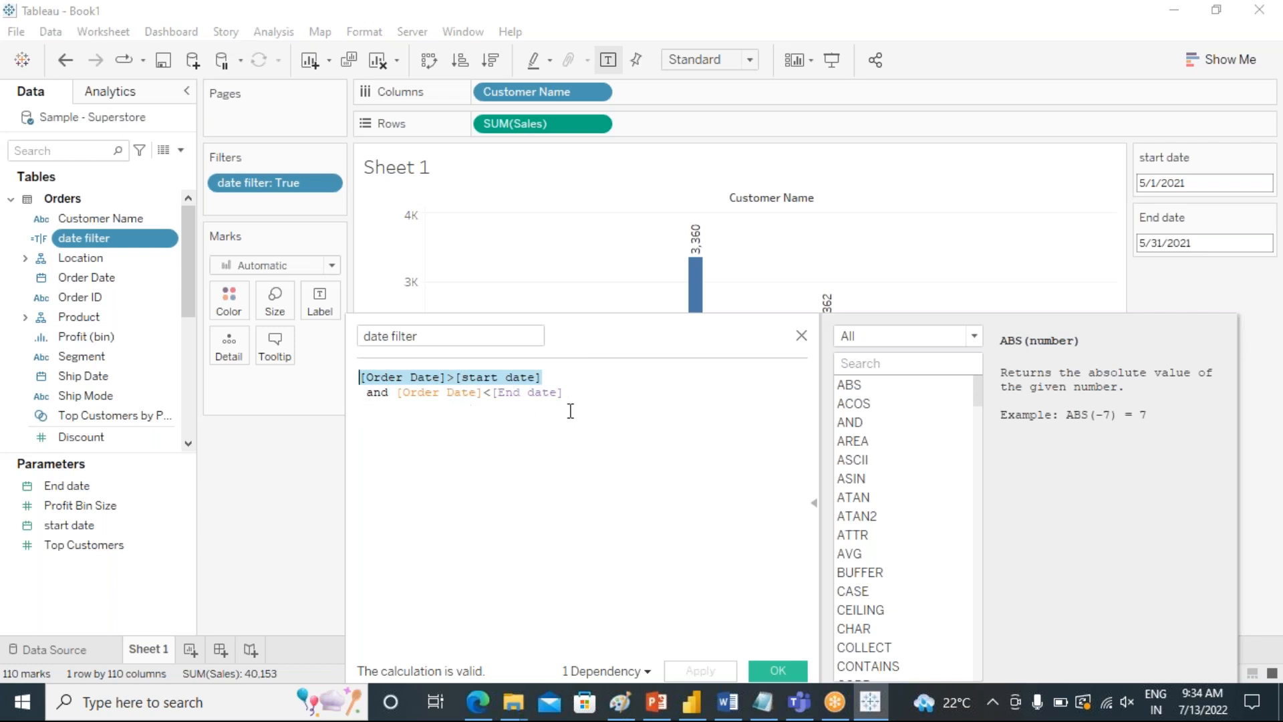
pyautogui.moveTo(590, 339); pyautogui.dragTo(753, 375)
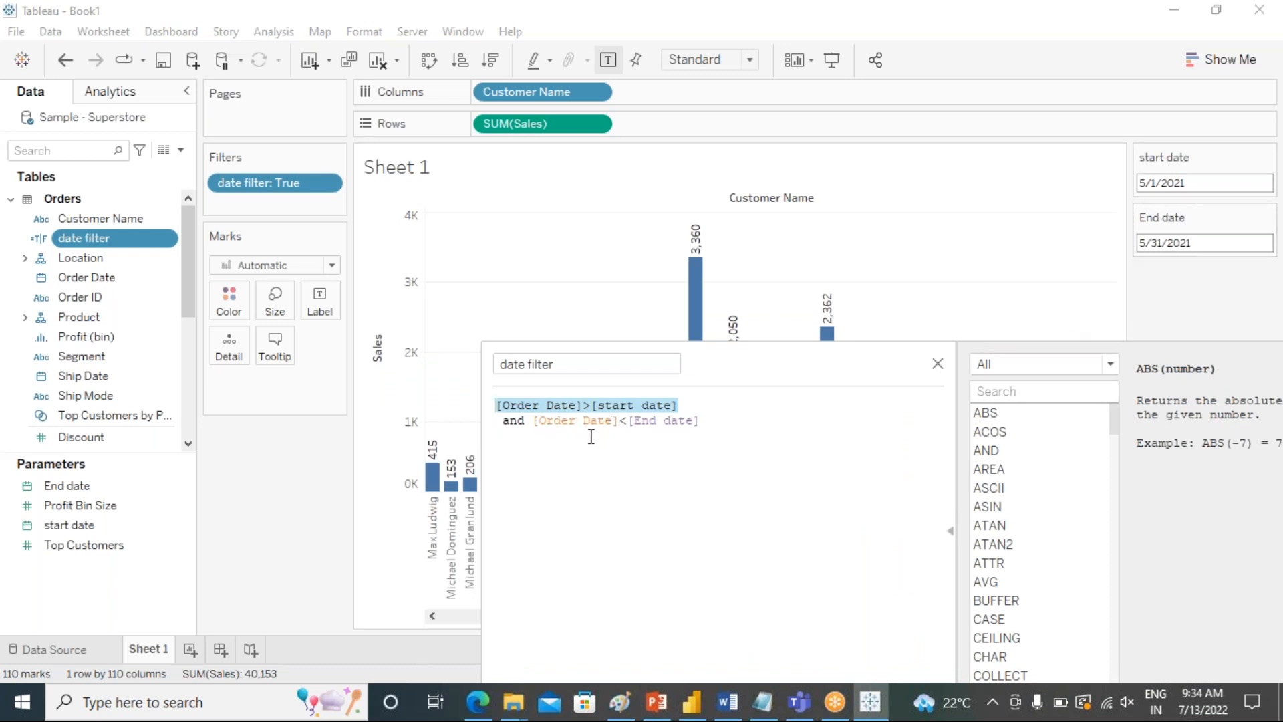
pyautogui.moveTo(708, 364); pyautogui.dragTo(946, 276)
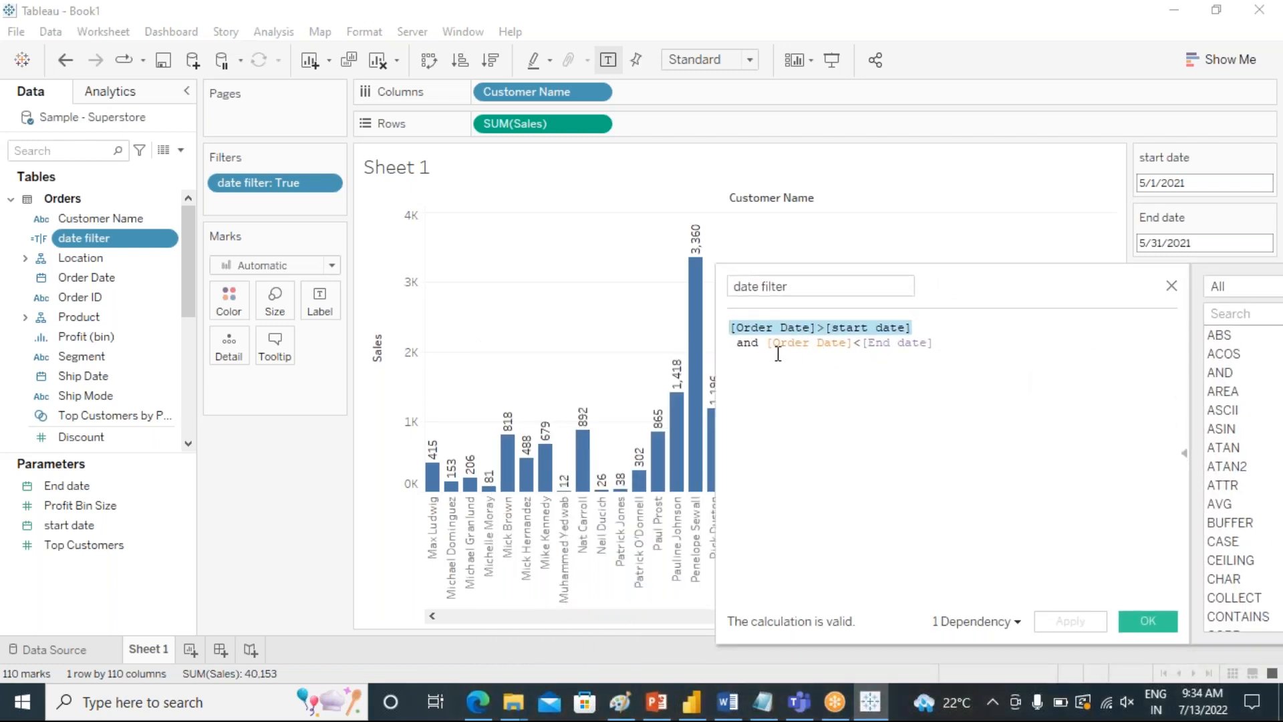
pyautogui.click(816, 328)
pyautogui.moveTo(817, 327); pyautogui.dragTo(728, 331)
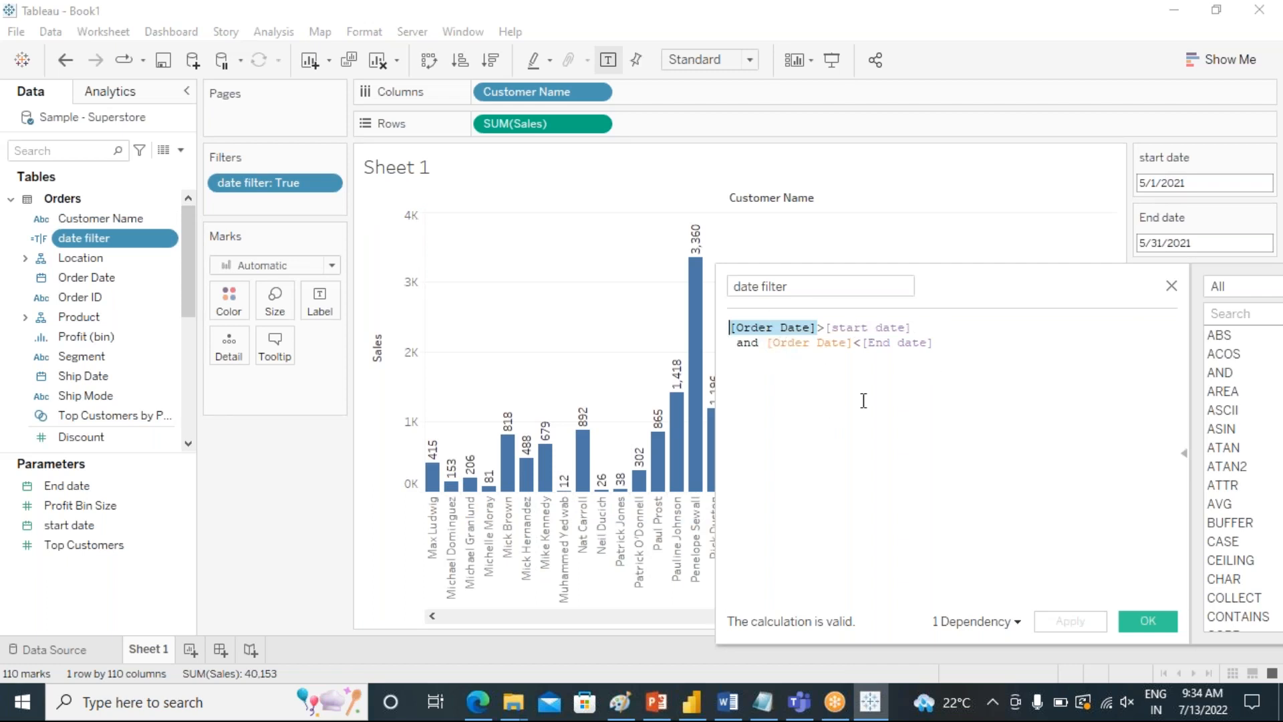
pyautogui.click(1142, 623)
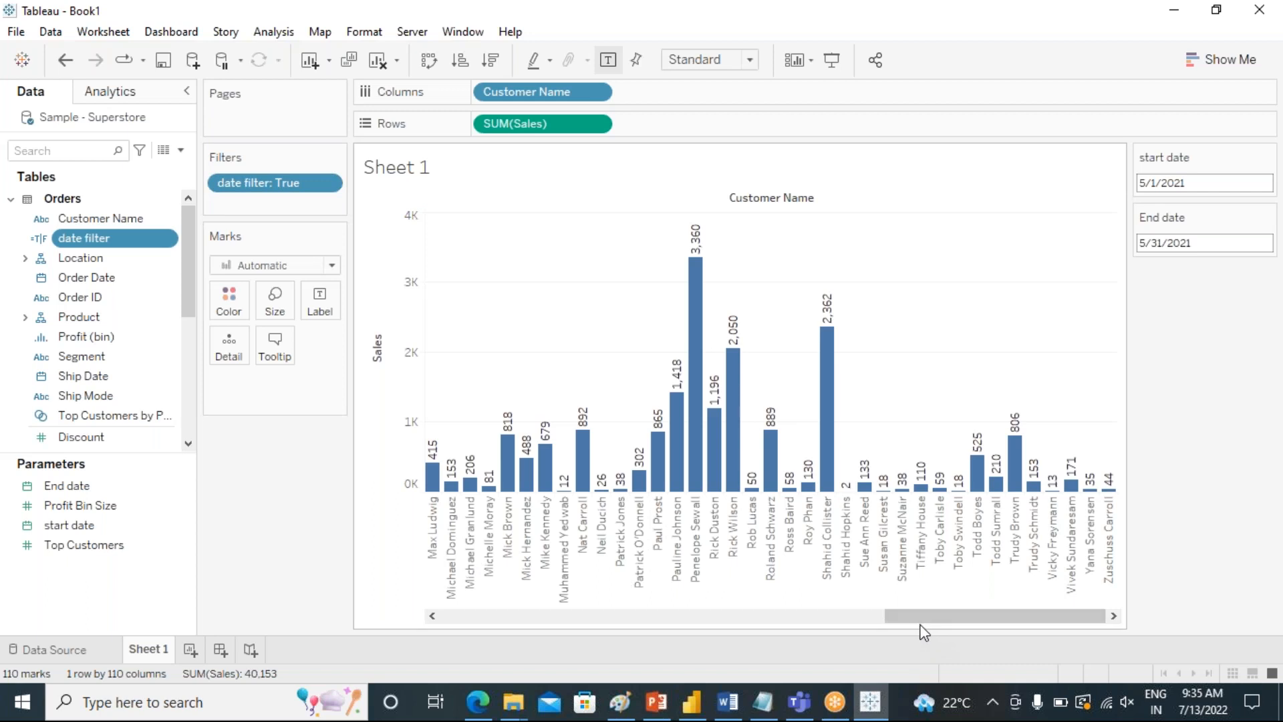
pyautogui.moveTo(912, 616); pyautogui.dragTo(944, 622)
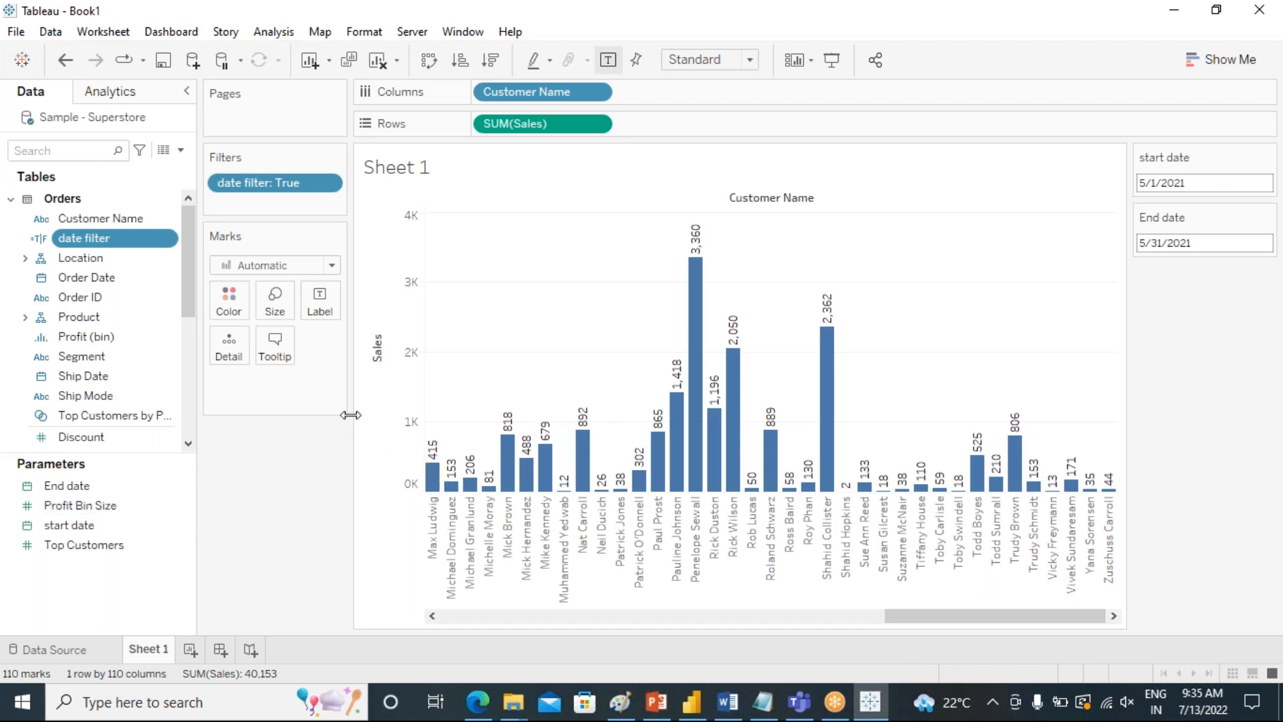
pyautogui.moveTo(350, 415); pyautogui.dragTo(395, 415)
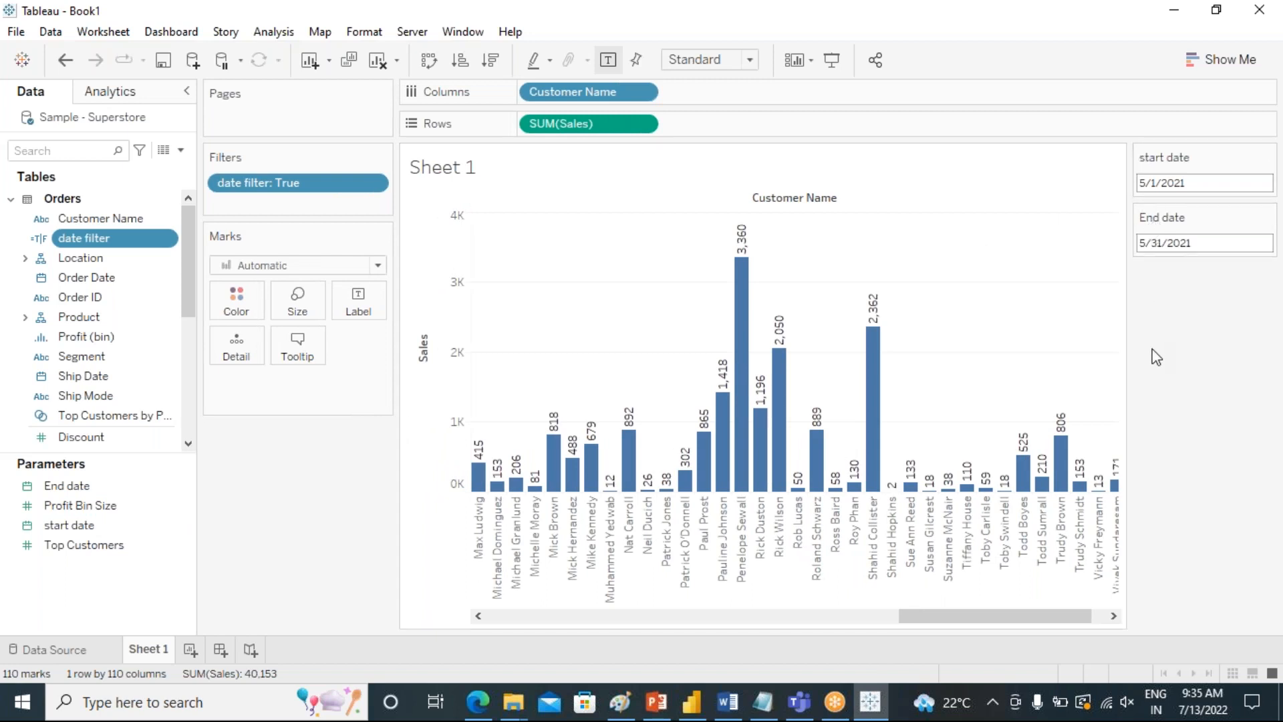
pyautogui.moveTo(397, 415); pyautogui.dragTo(346, 424)
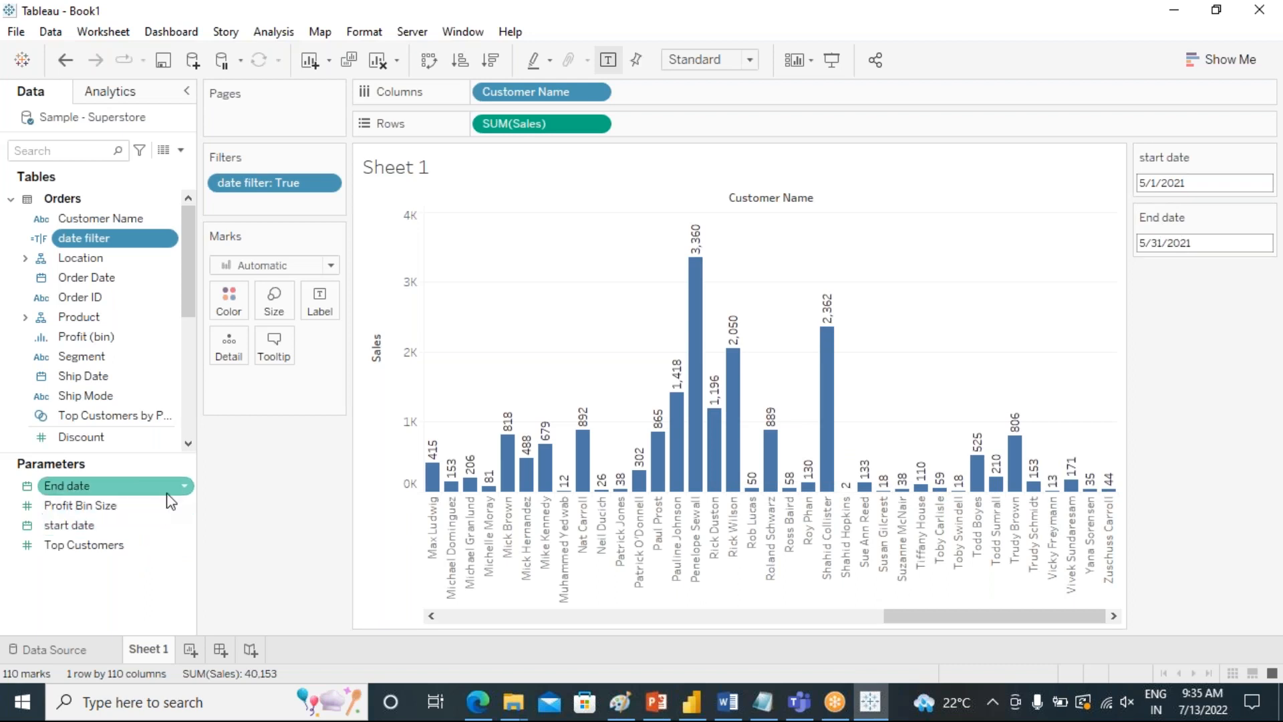
# Set the start date parameter's display format to the "March, 2001" month and year style.
pyautogui.click(185, 526)
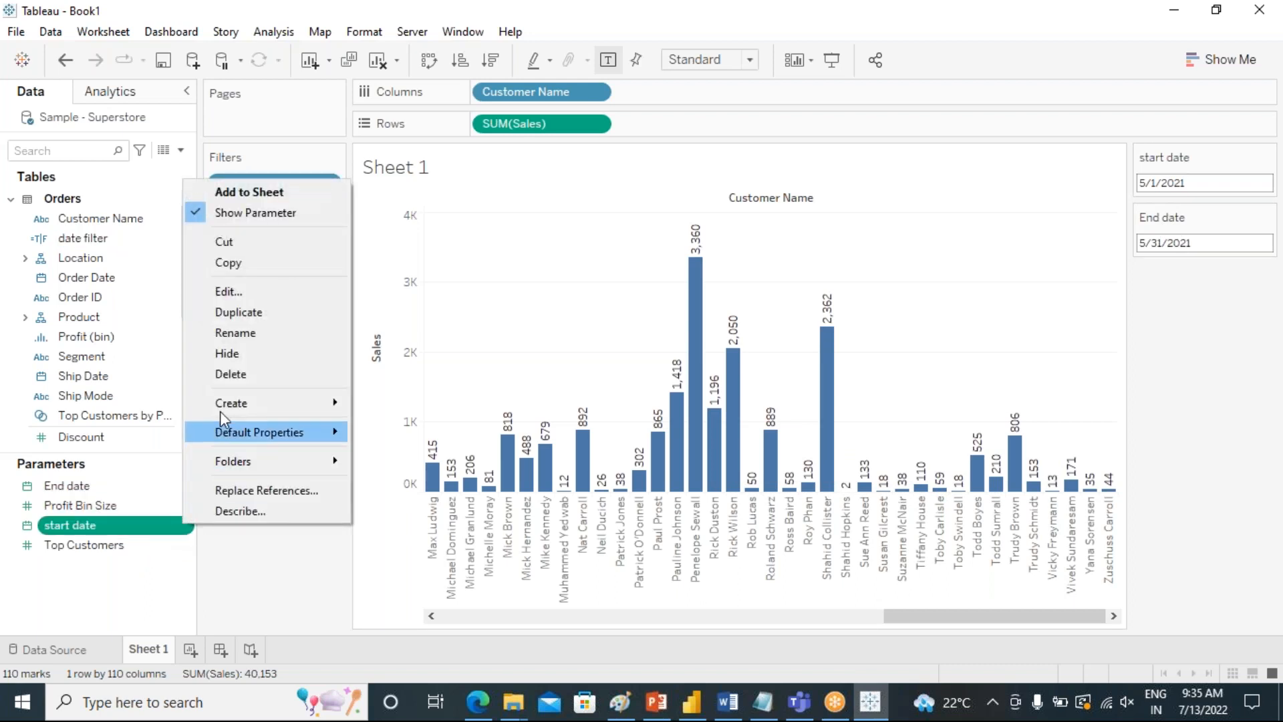
pyautogui.click(233, 292)
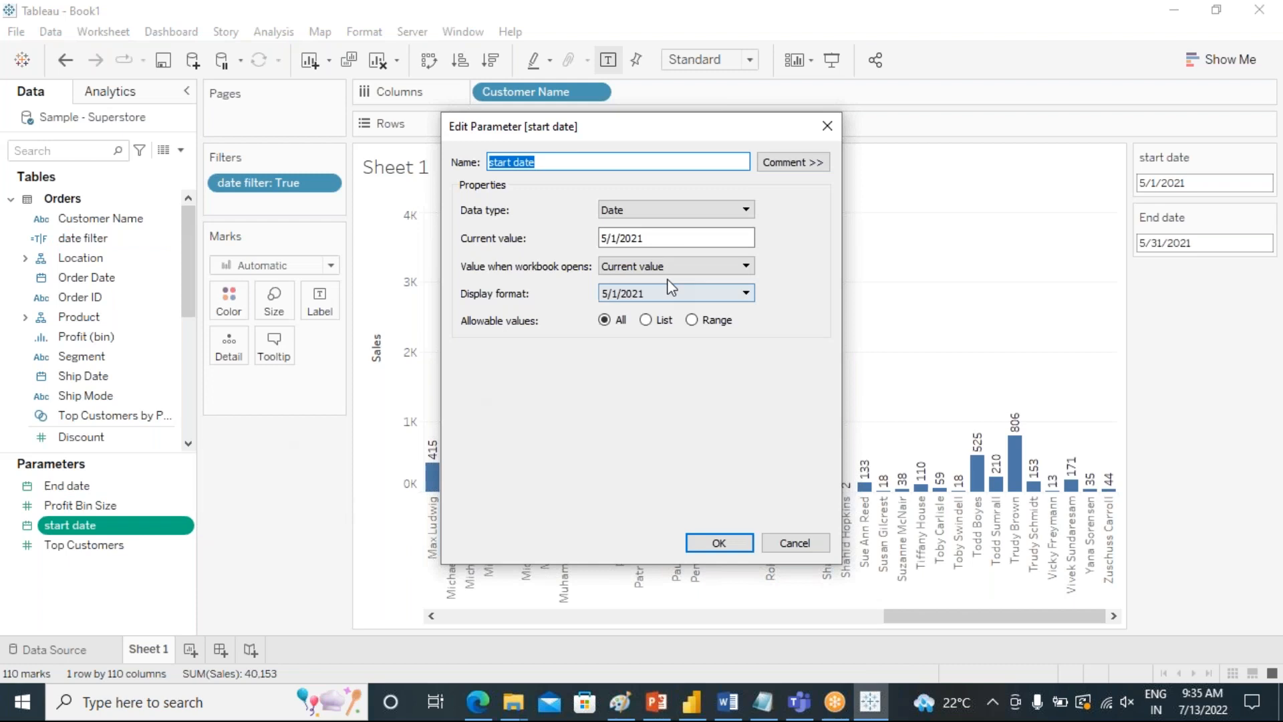
pyautogui.click(744, 267)
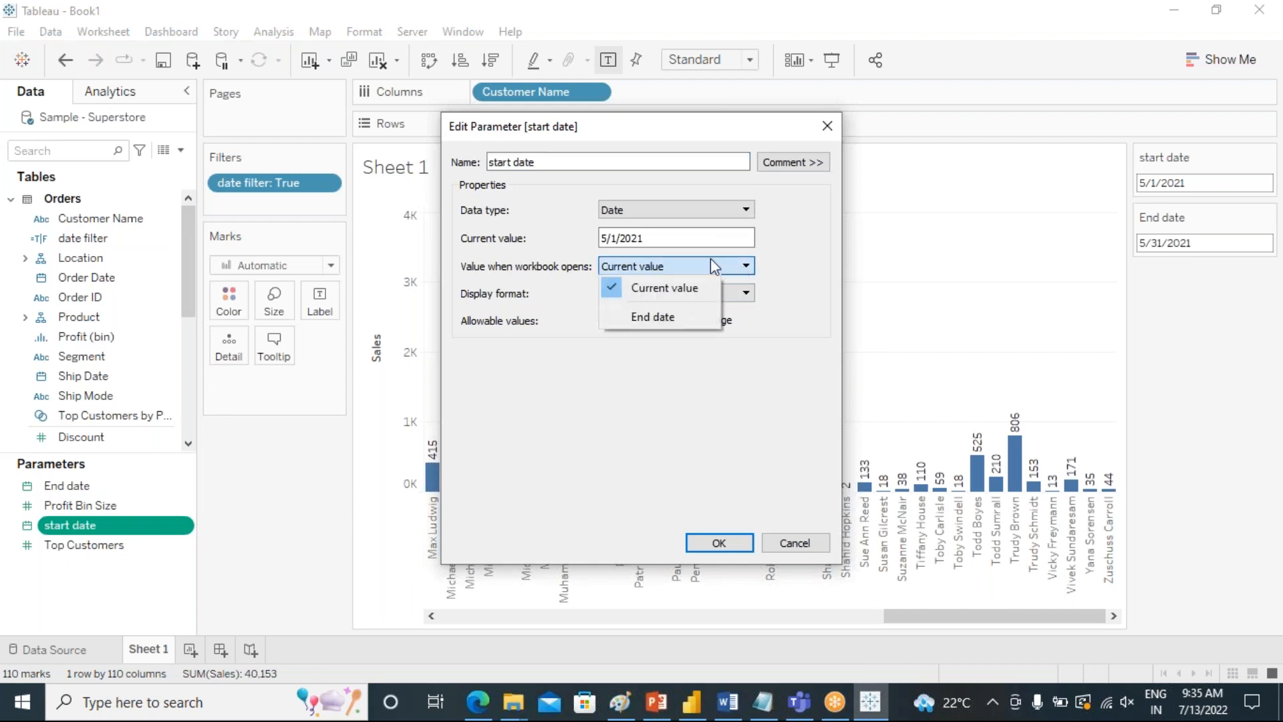
pyautogui.click(559, 246)
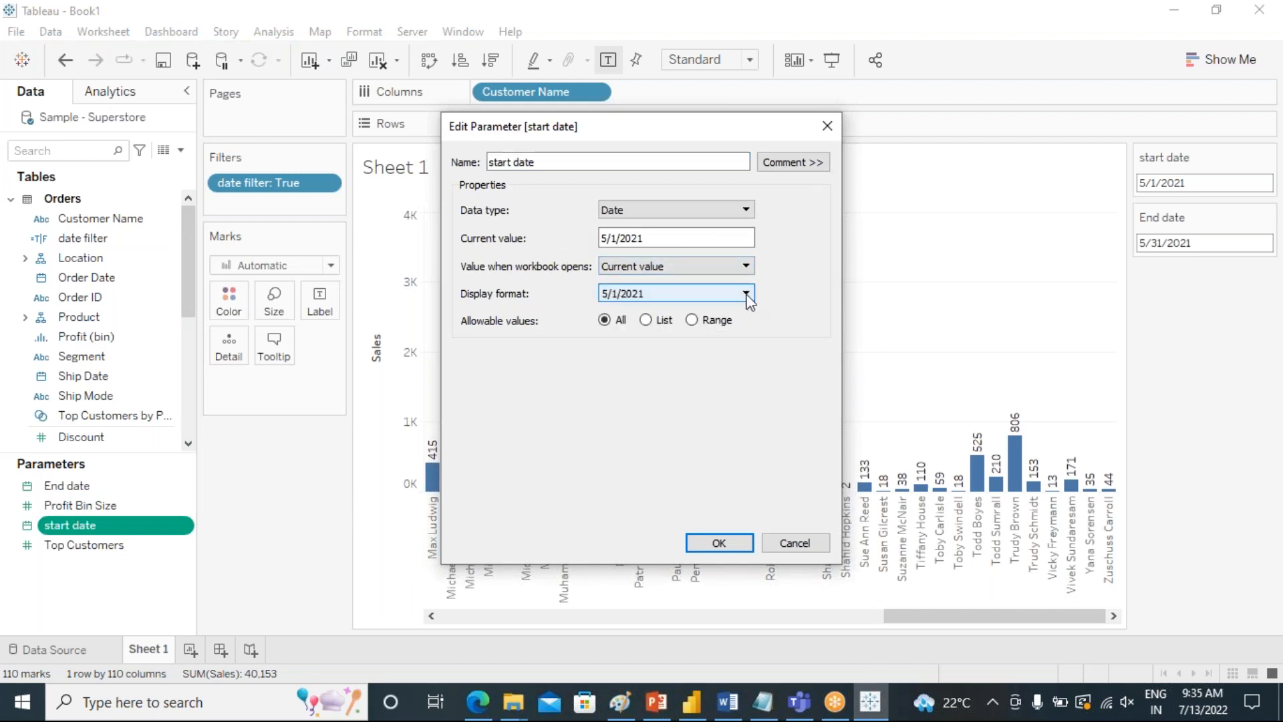
pyautogui.click(744, 294)
pyautogui.scroll(-2, 701, 439)
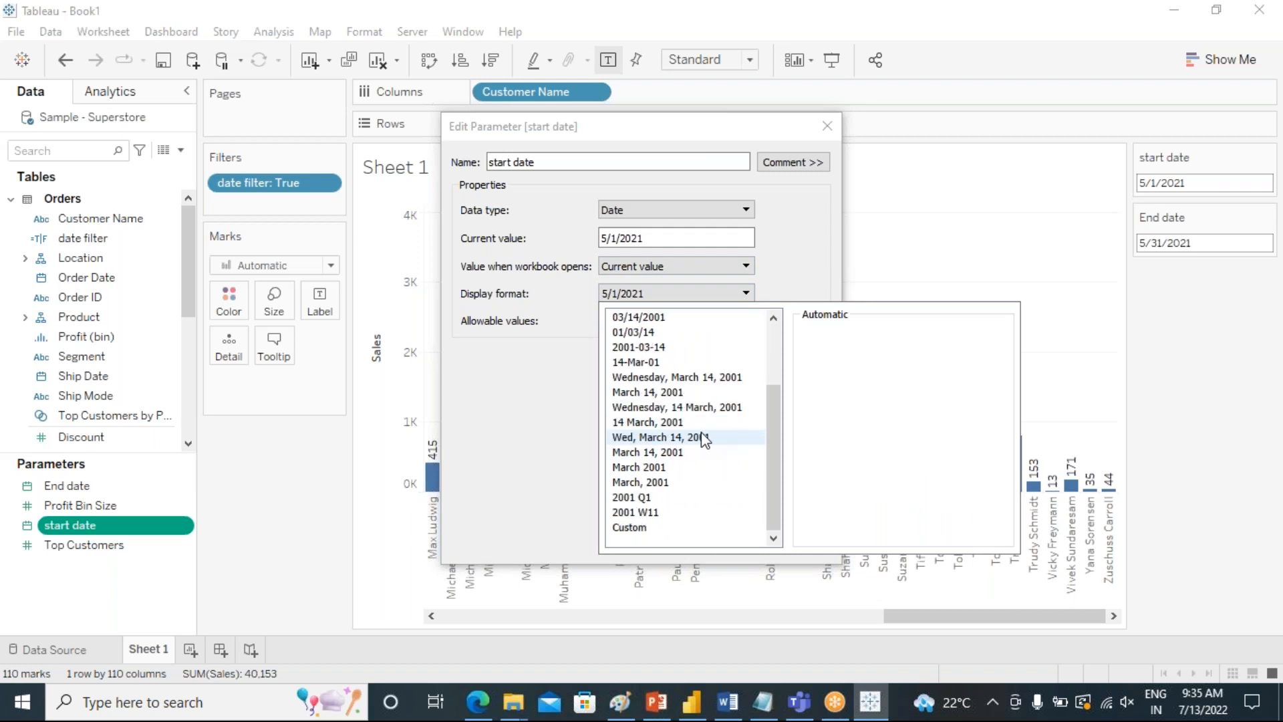
pyautogui.click(656, 483)
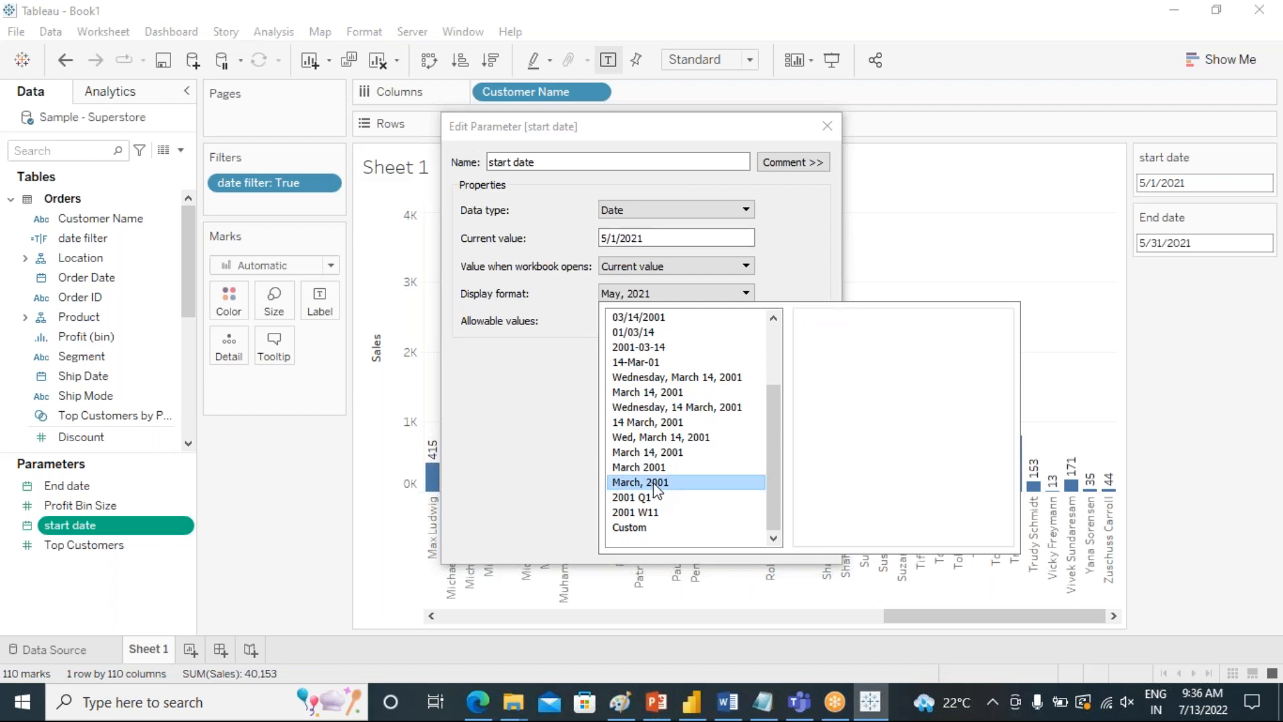
pyautogui.click(549, 471)
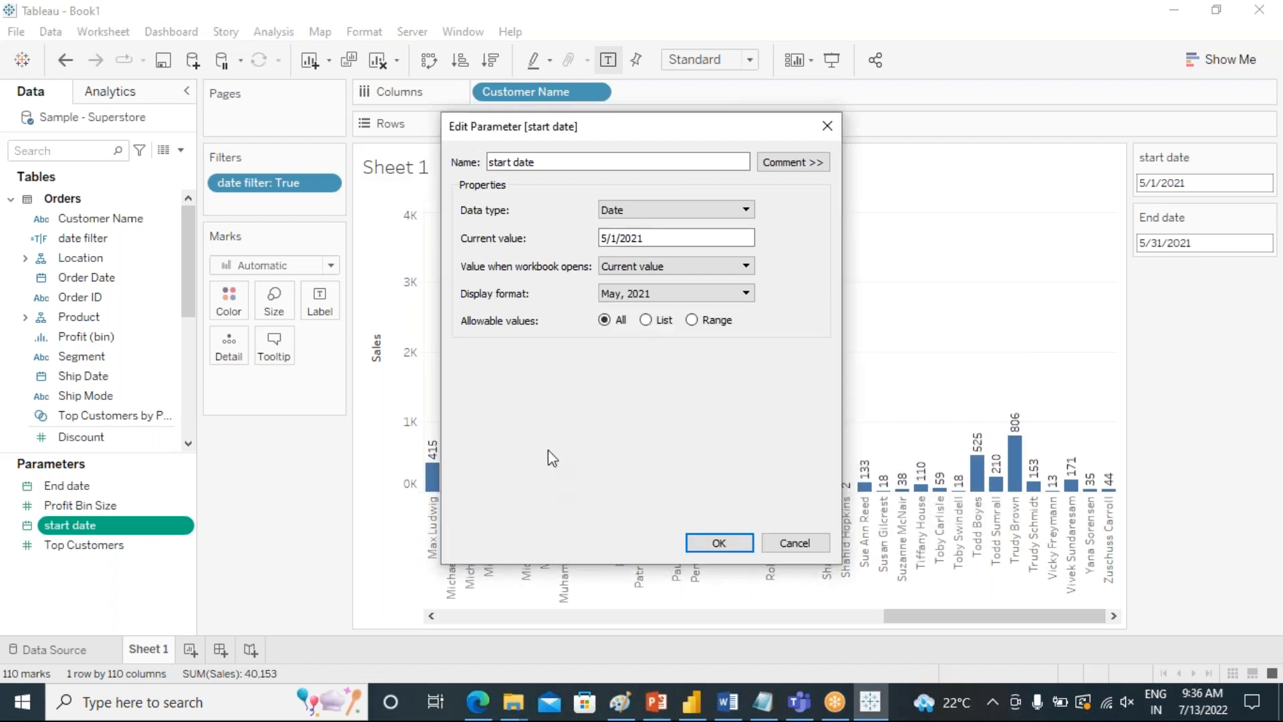
pyautogui.click(720, 543)
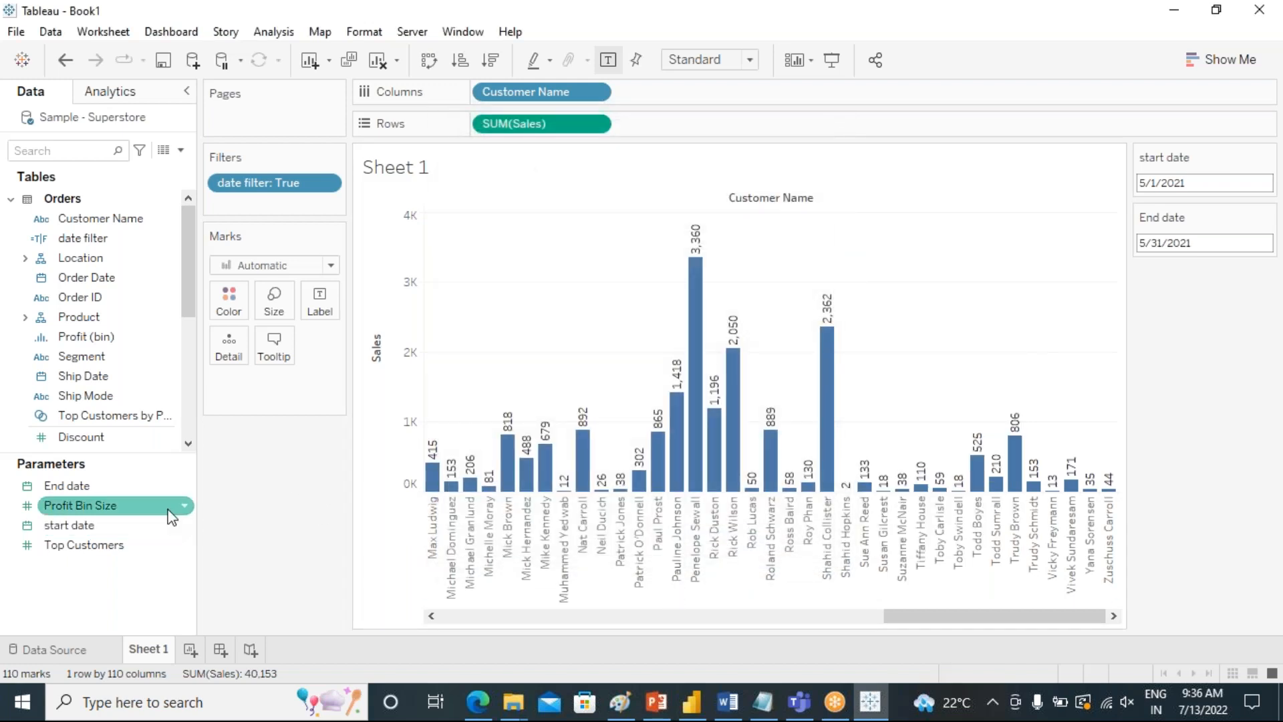
# Set the End date parameter's display format to the "March 2001" month and year style.
pyautogui.click(183, 485)
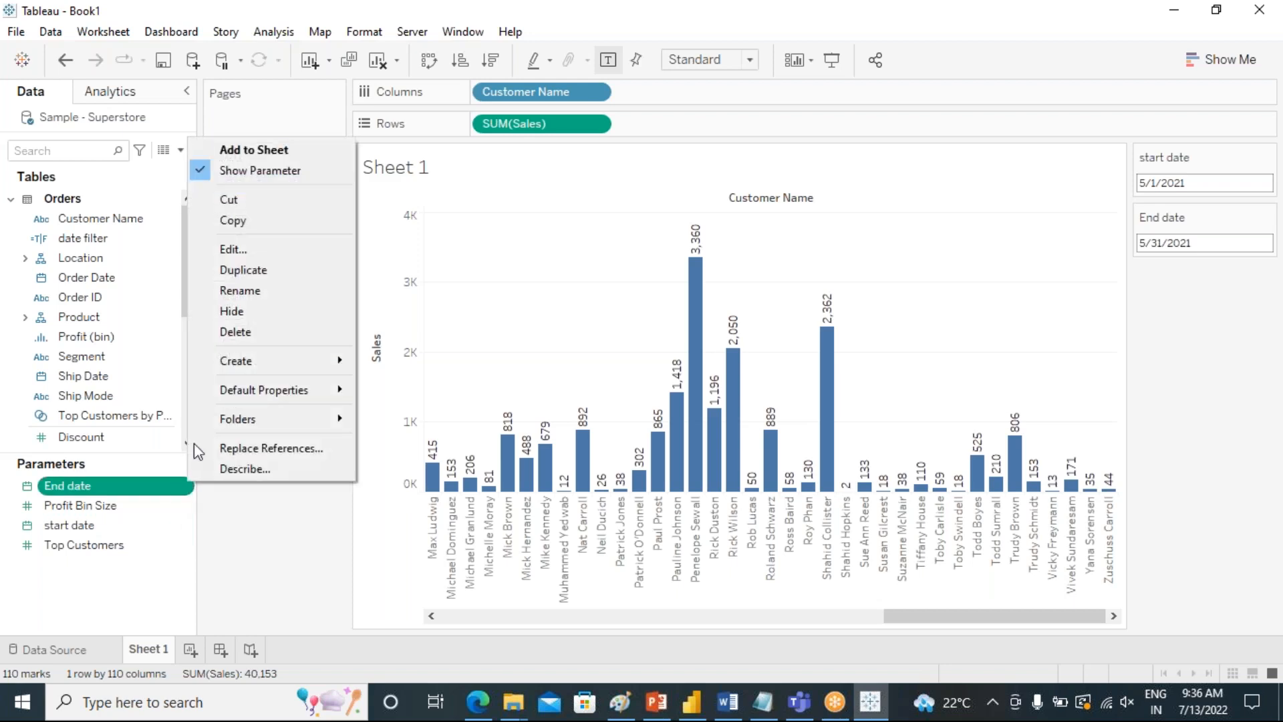
pyautogui.click(254, 249)
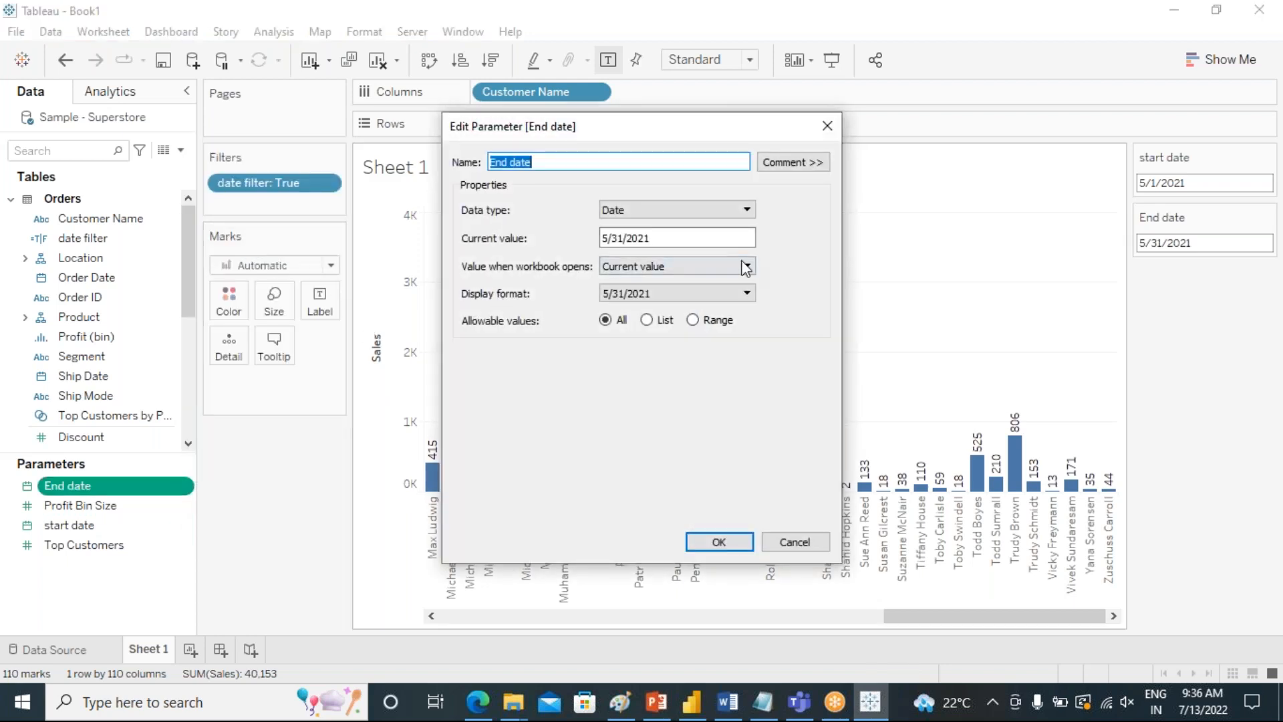
pyautogui.click(746, 292)
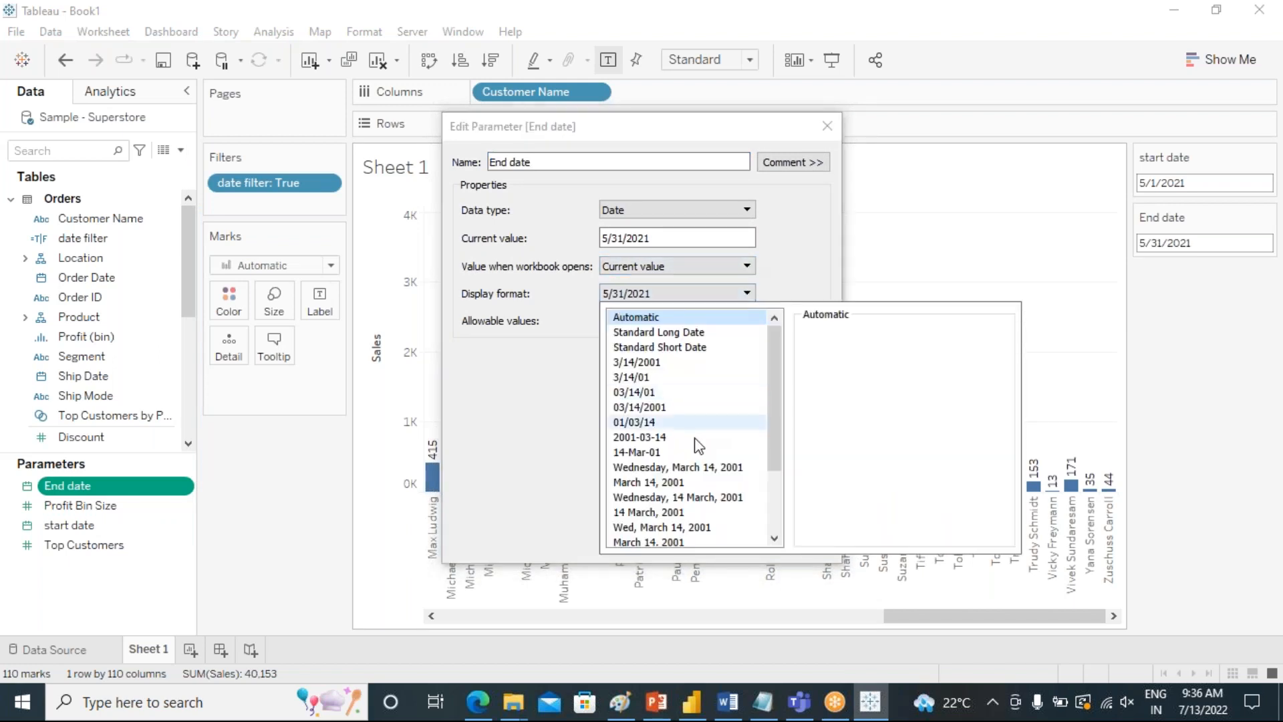
pyautogui.scroll(-2, 692, 451)
pyautogui.click(654, 466)
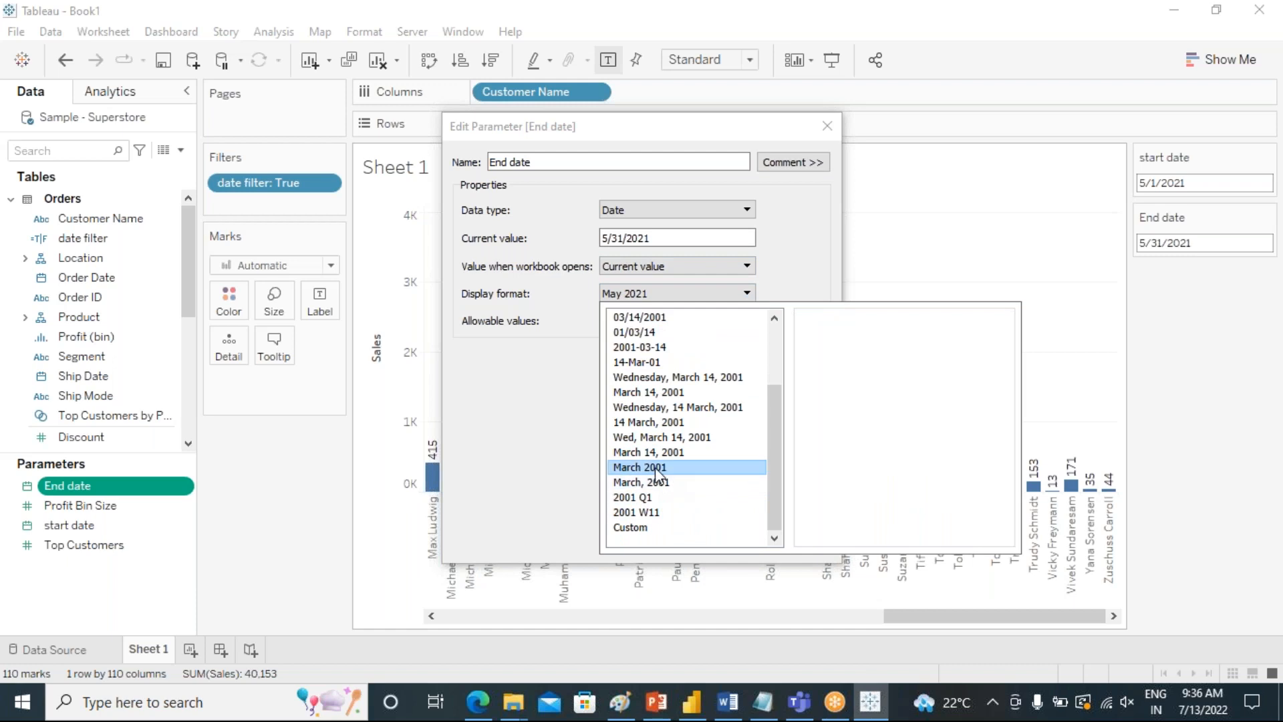
pyautogui.click(532, 460)
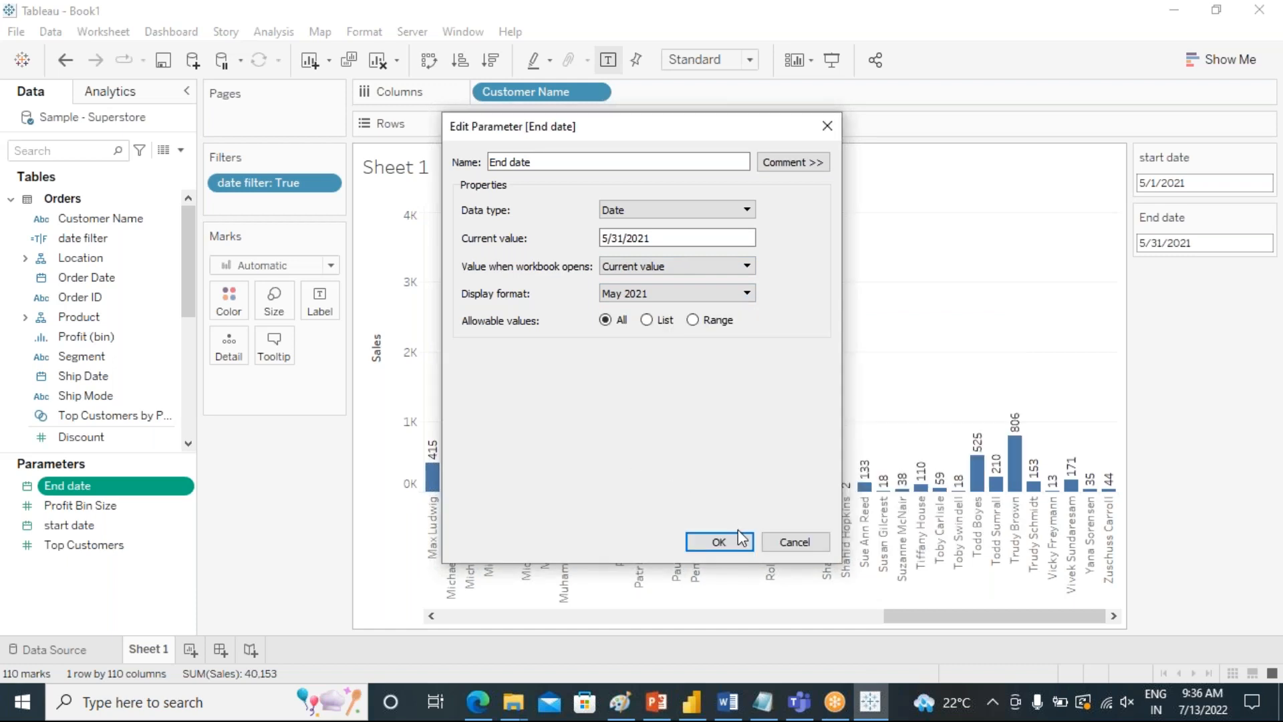
pyautogui.click(719, 541)
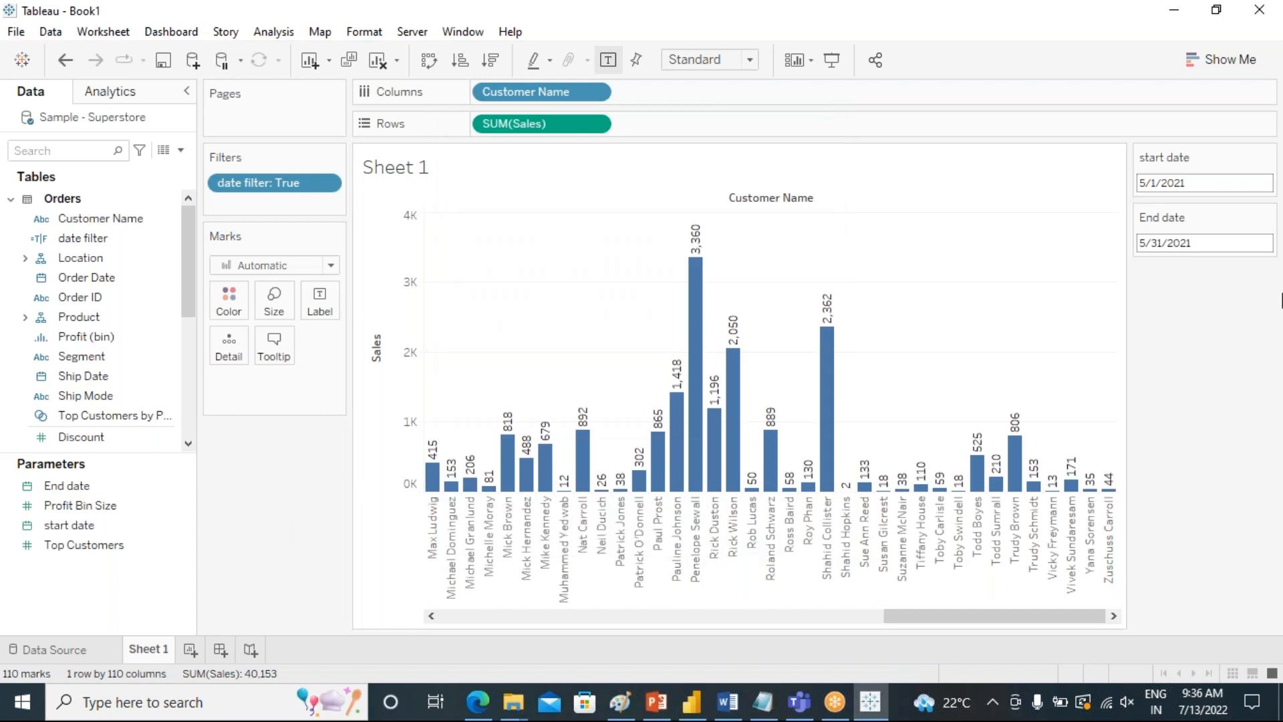
# Hide the start date and End date parameter cards and show both on the sheet again.
pyautogui.click(1267, 157)
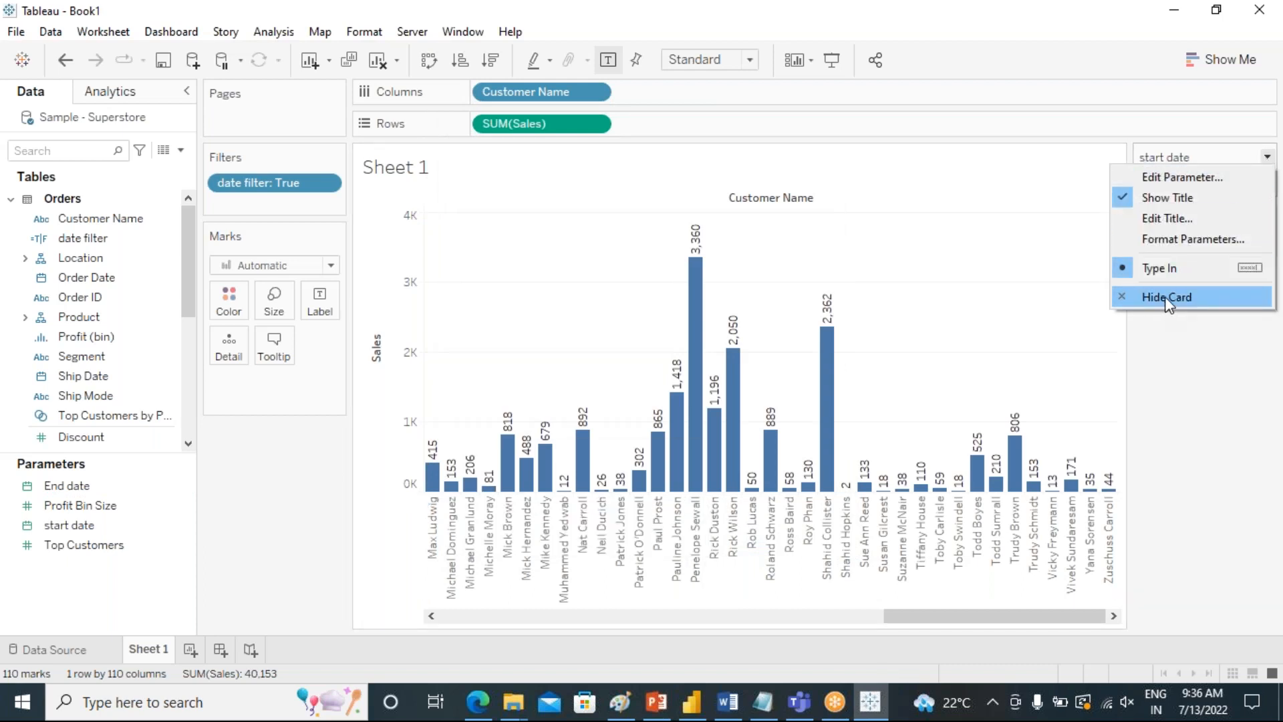
pyautogui.click(1165, 298)
pyautogui.click(1266, 161)
pyautogui.click(1169, 298)
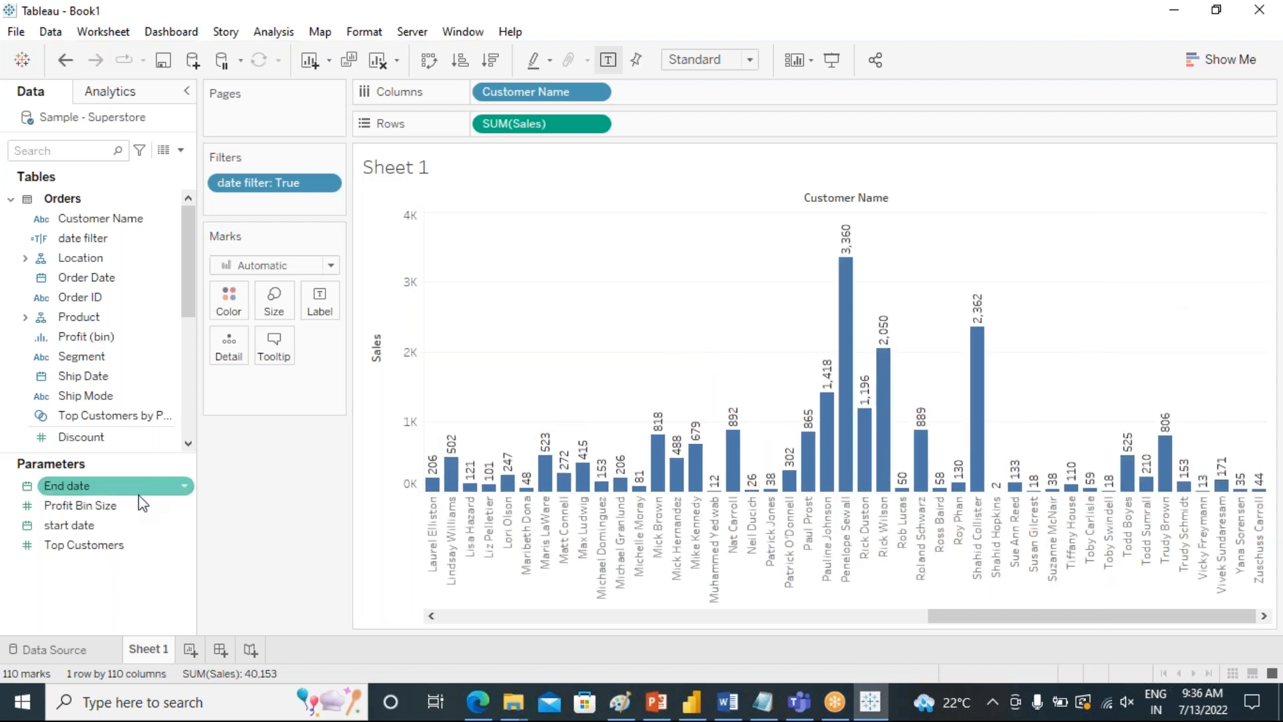
pyautogui.click(184, 525)
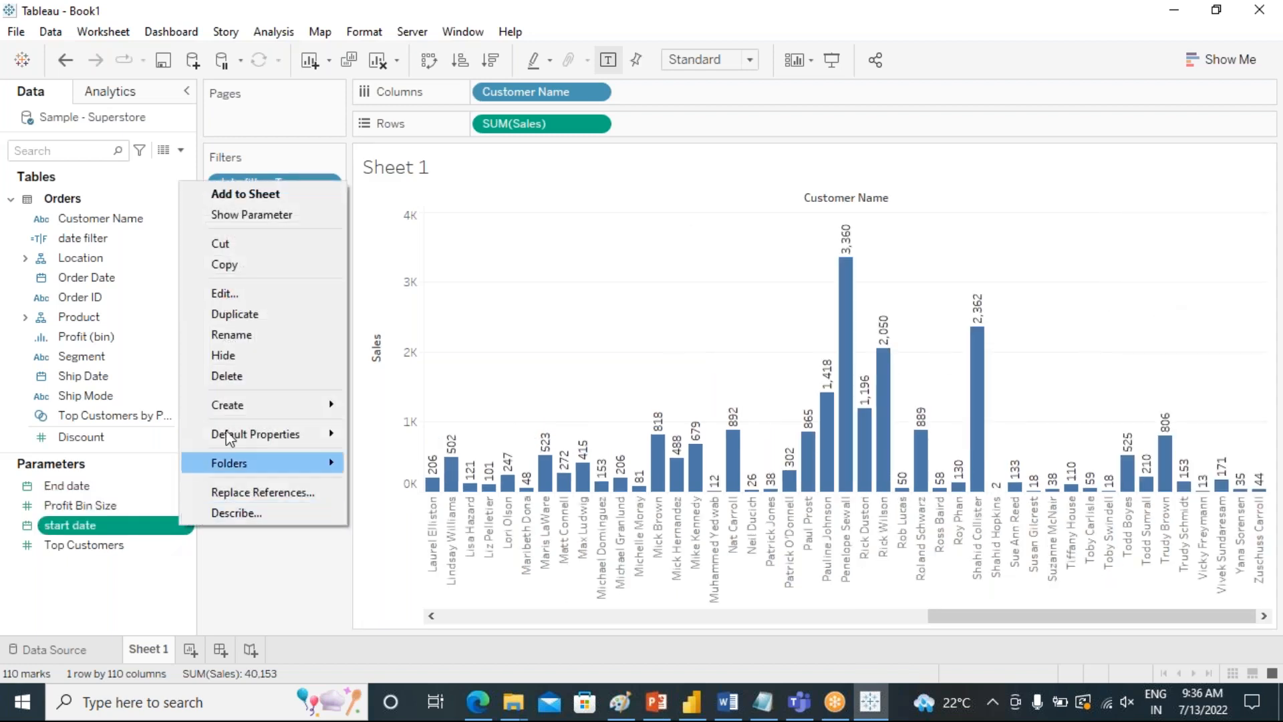
pyautogui.click(239, 215)
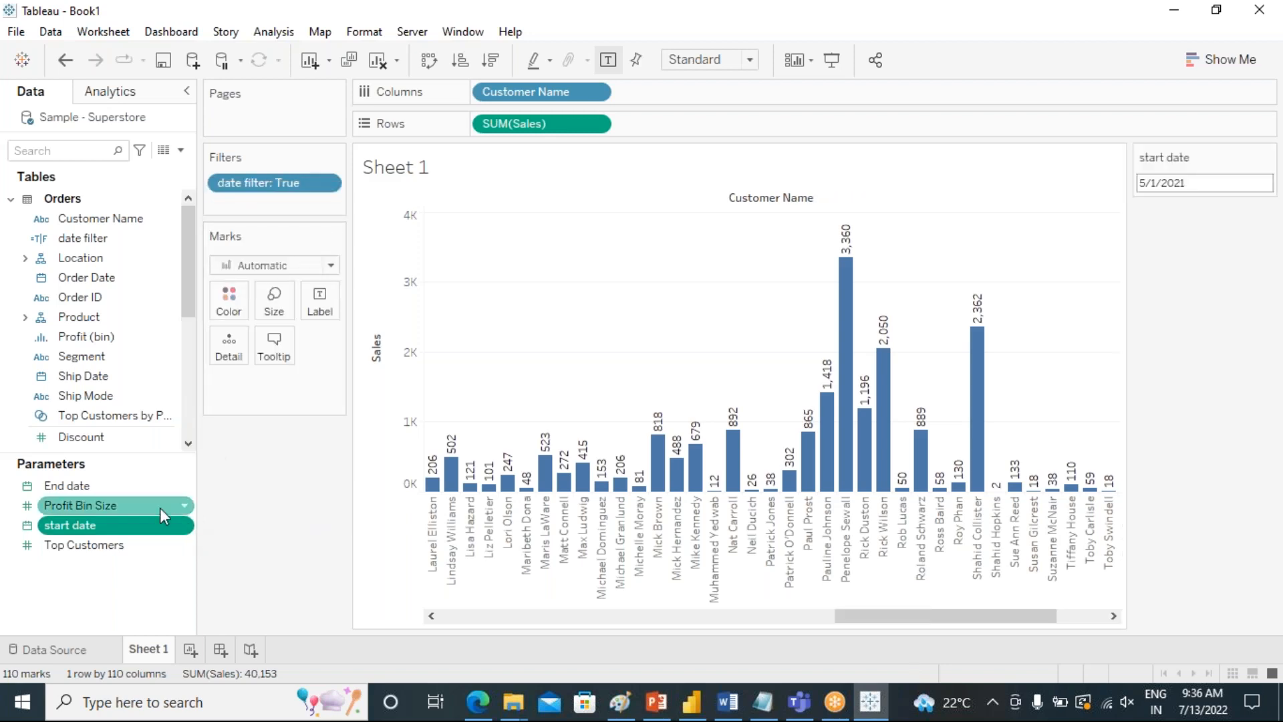
pyautogui.click(184, 486)
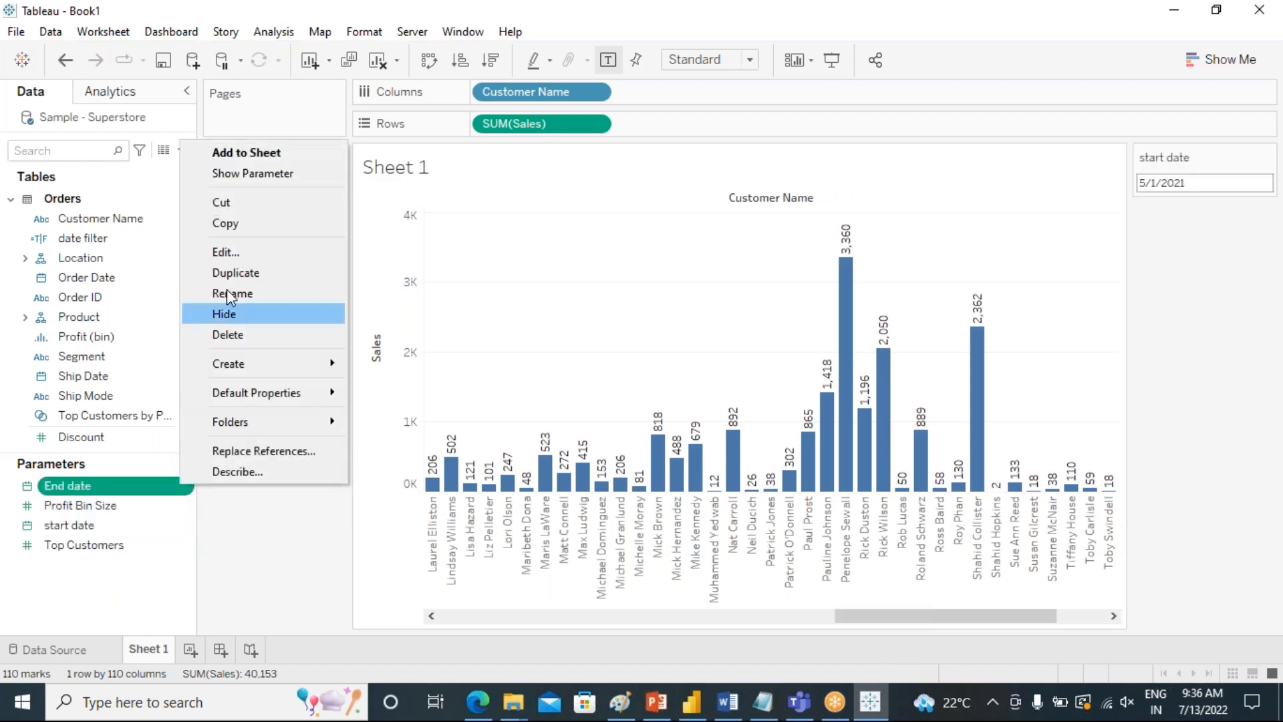
pyautogui.click(254, 172)
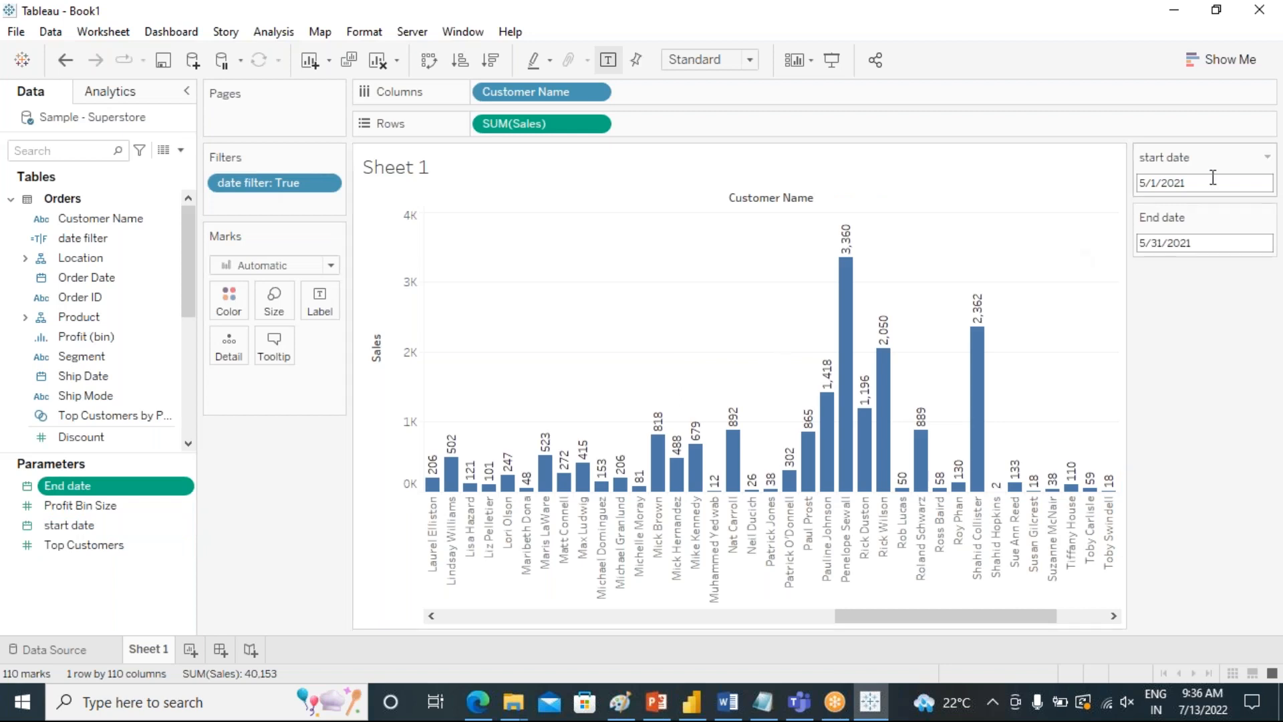
# Open the start date parameter's properties and check its current value.
pyautogui.click(1267, 157)
pyautogui.click(1220, 153)
pyautogui.click(1205, 183)
pyautogui.click(1257, 159)
pyautogui.click(1267, 157)
pyautogui.click(1183, 177)
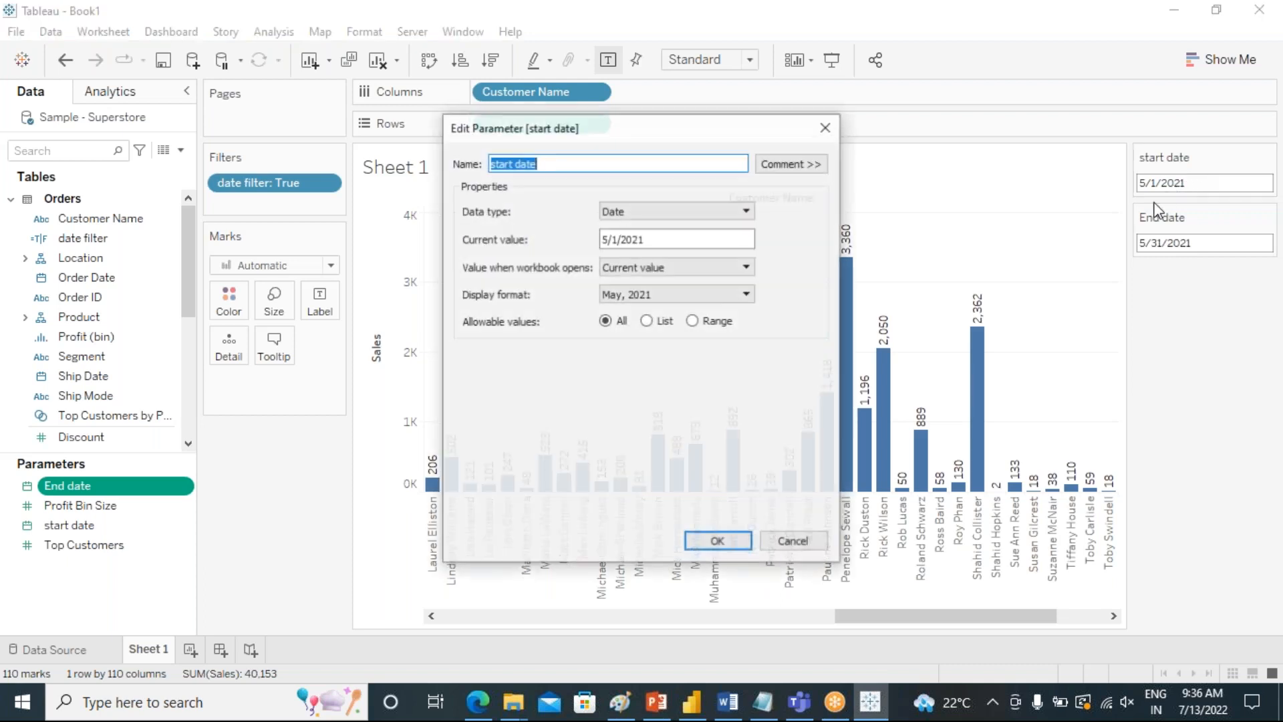
pyautogui.click(648, 239)
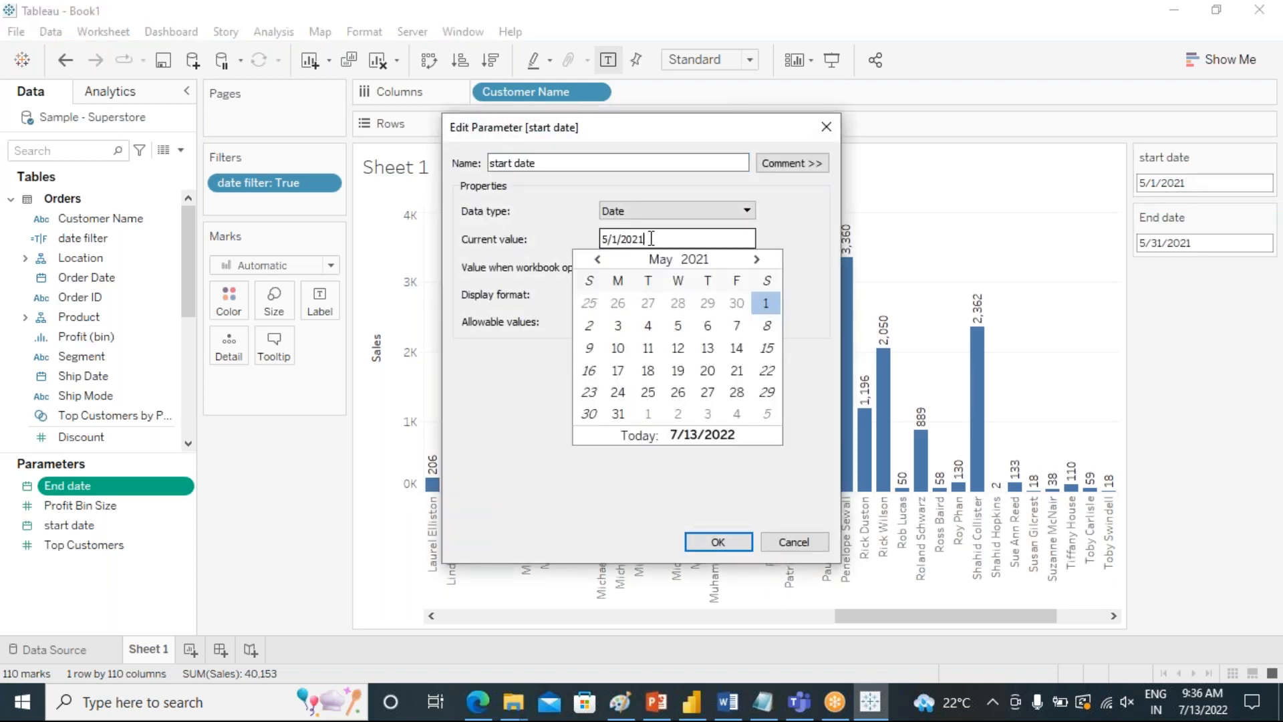
pyautogui.moveTo(658, 237); pyautogui.dragTo(580, 239)
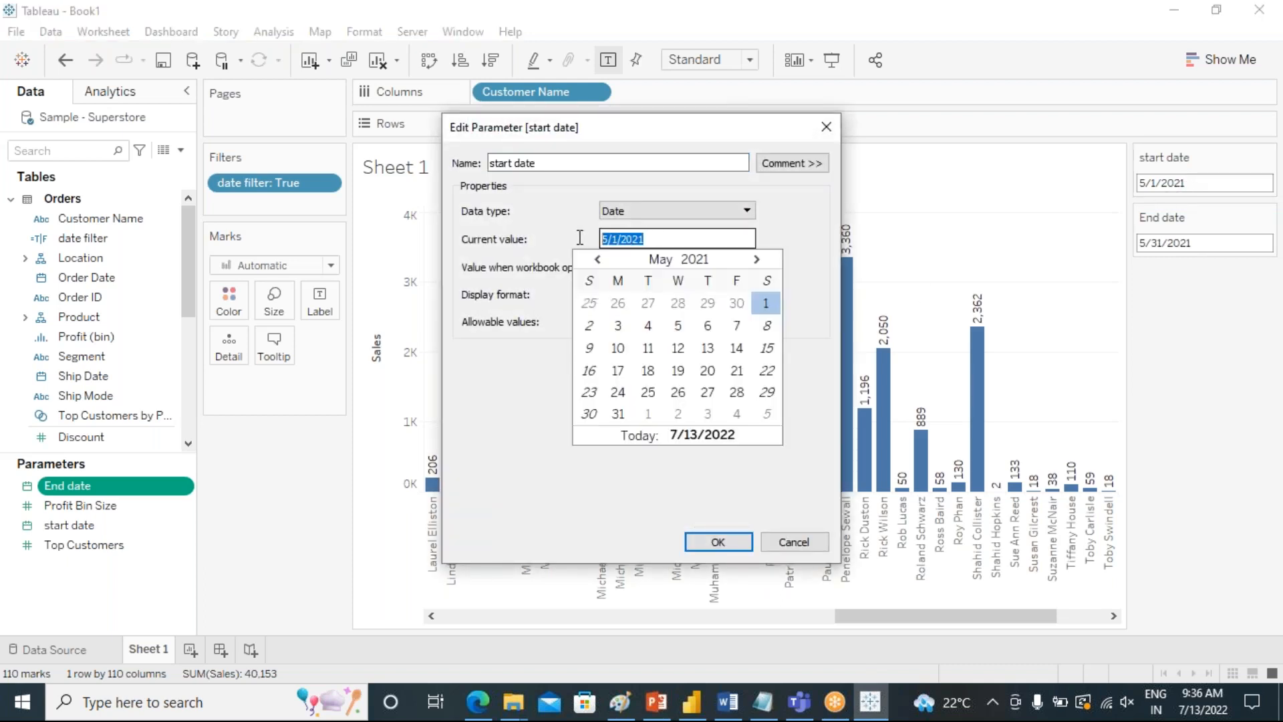
pyautogui.click(782, 237)
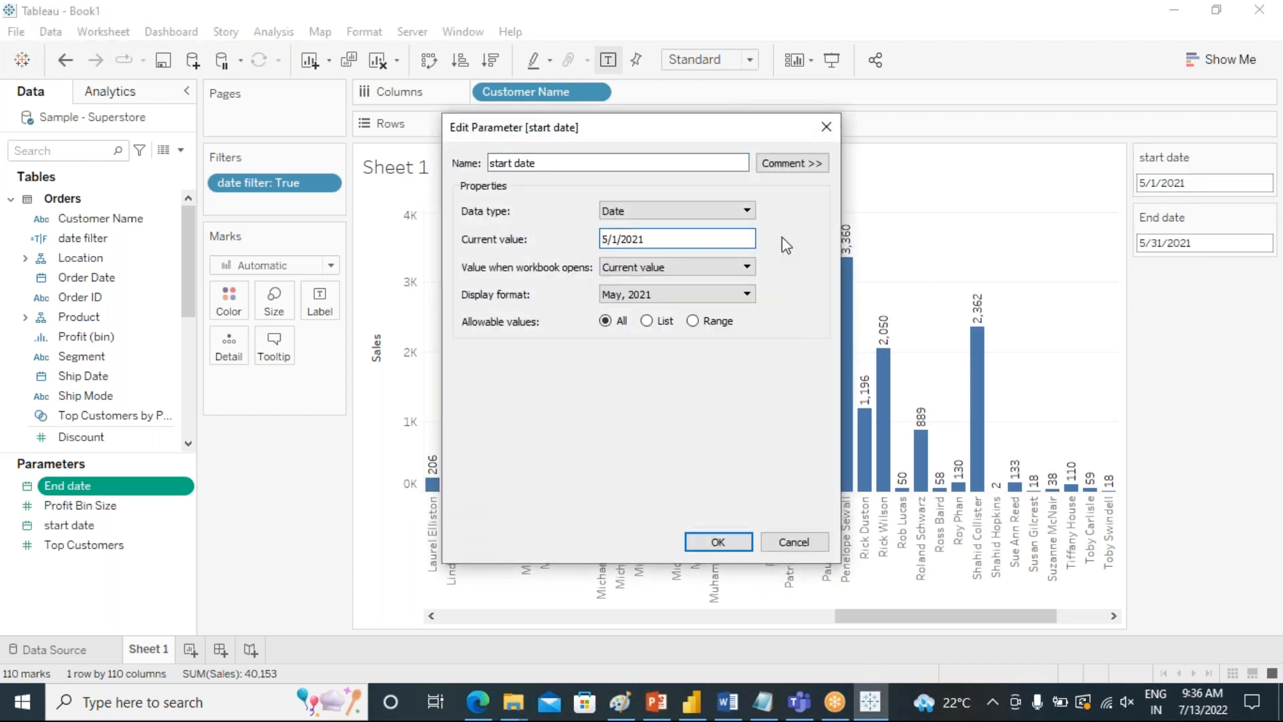
# Try String and Integer as the start date parameter's data type and return it to Date.
pyautogui.click(747, 211)
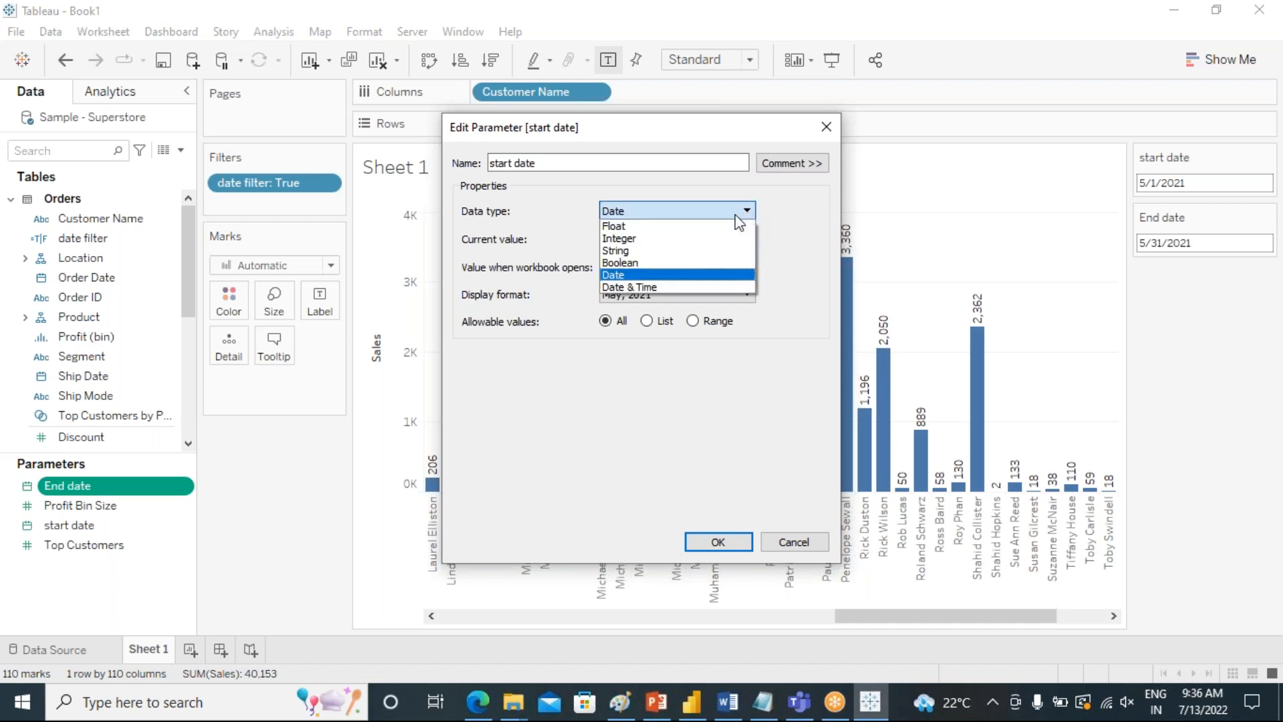
pyautogui.click(685, 250)
pyautogui.click(699, 218)
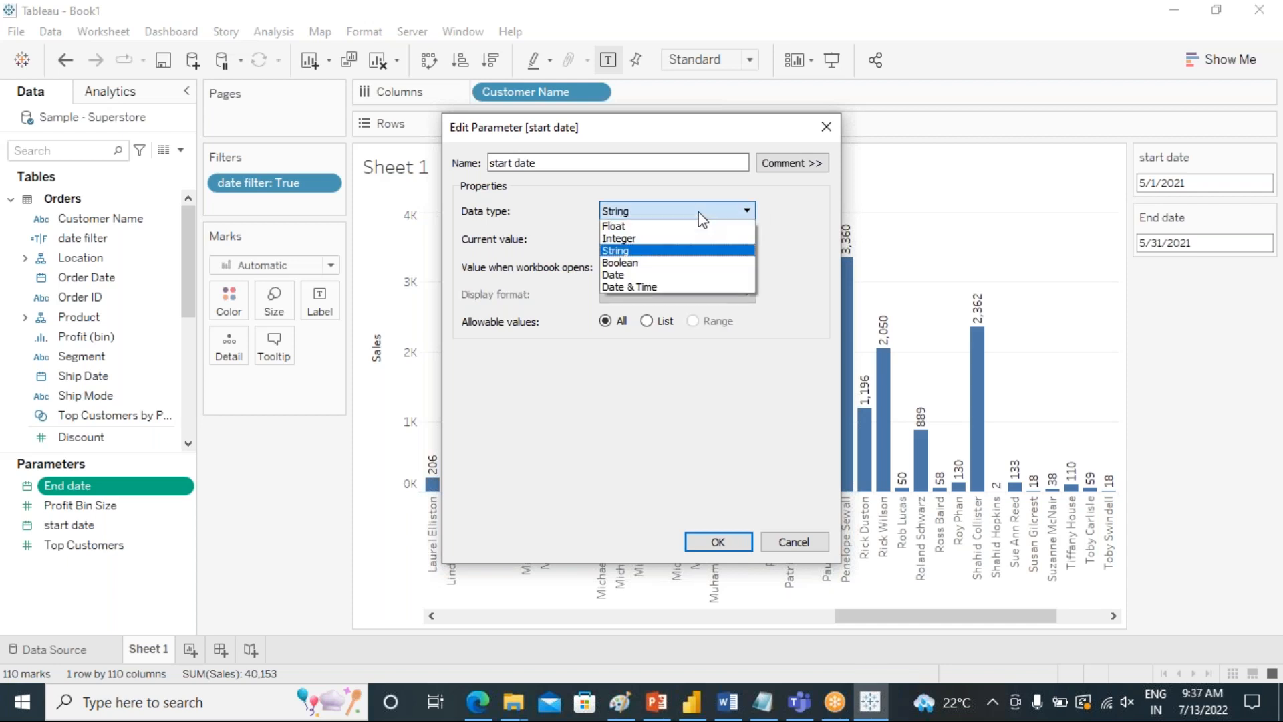
pyautogui.click(676, 238)
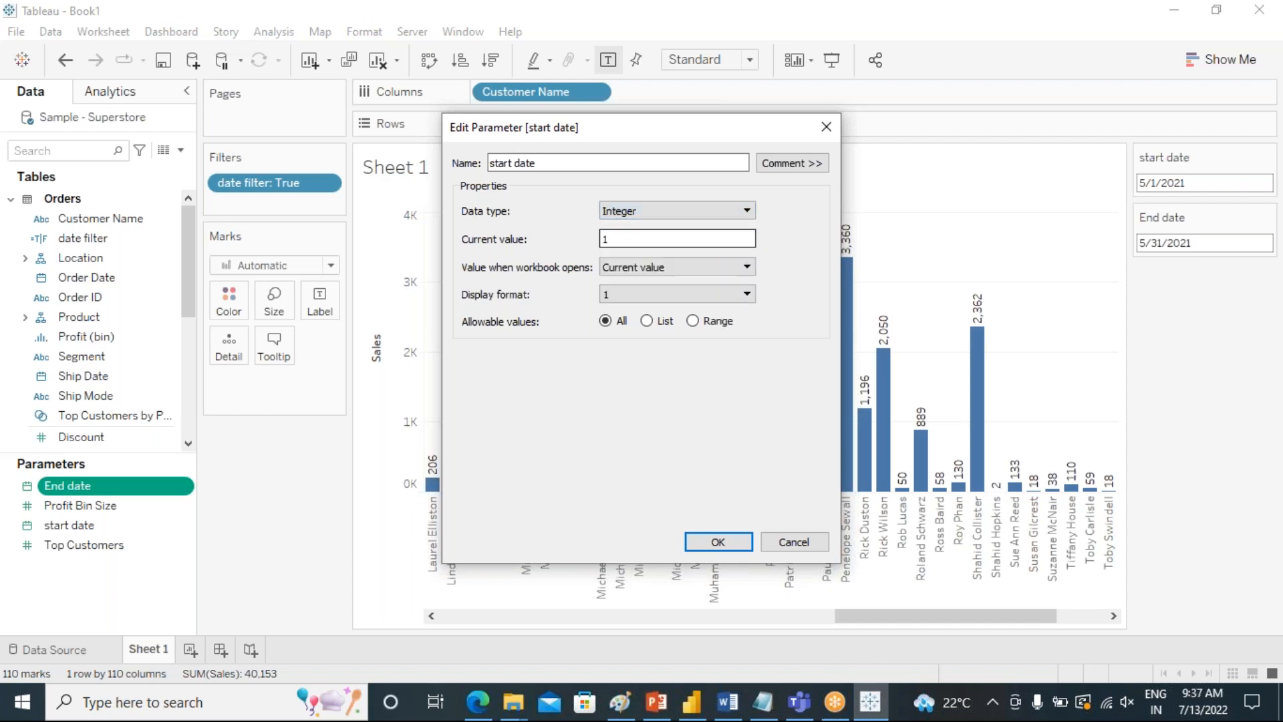
pyautogui.click(699, 213)
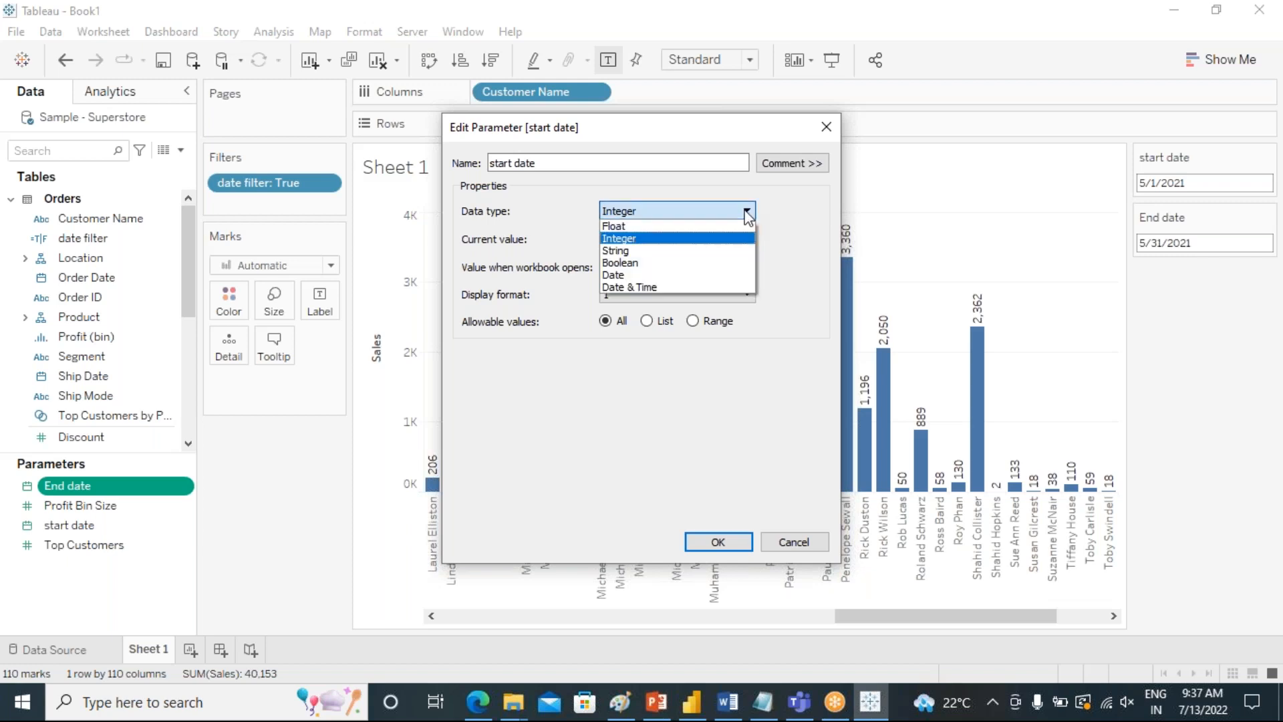
pyautogui.click(640, 274)
# Set the start date parameter's display format to the "March 2001" style and apply the parameter changes.
pyautogui.click(748, 268)
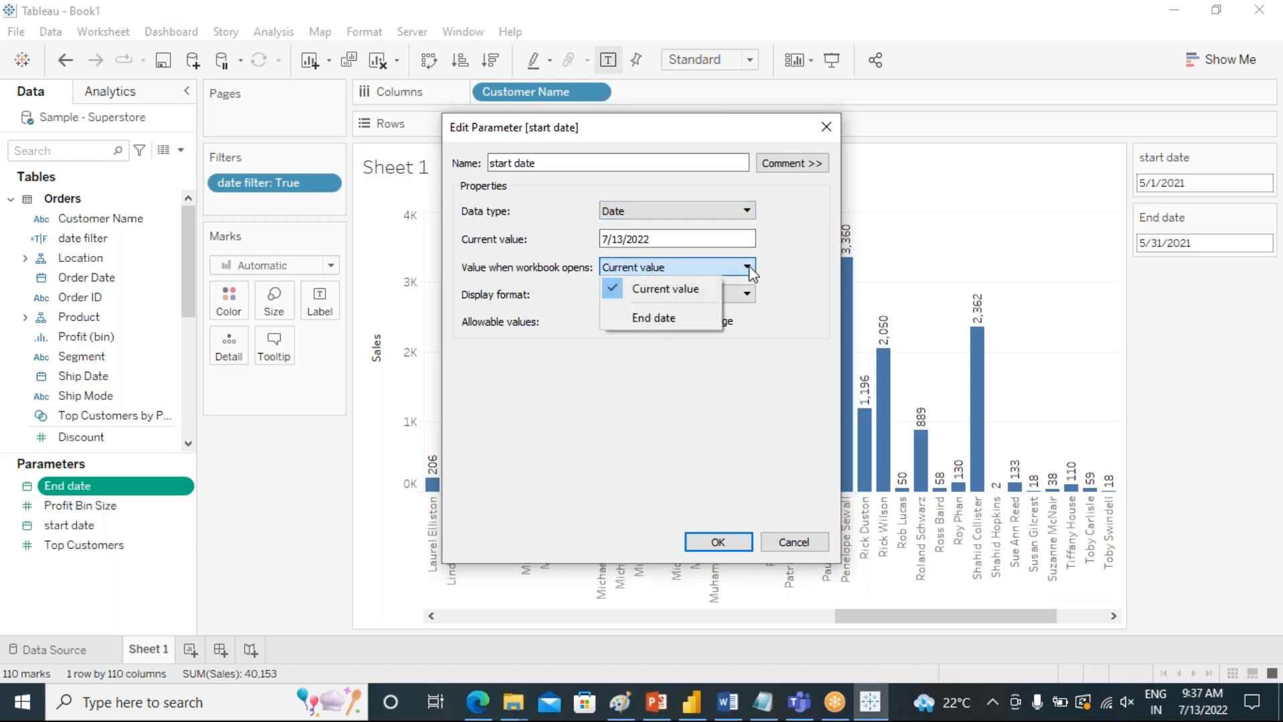
pyautogui.click(816, 247)
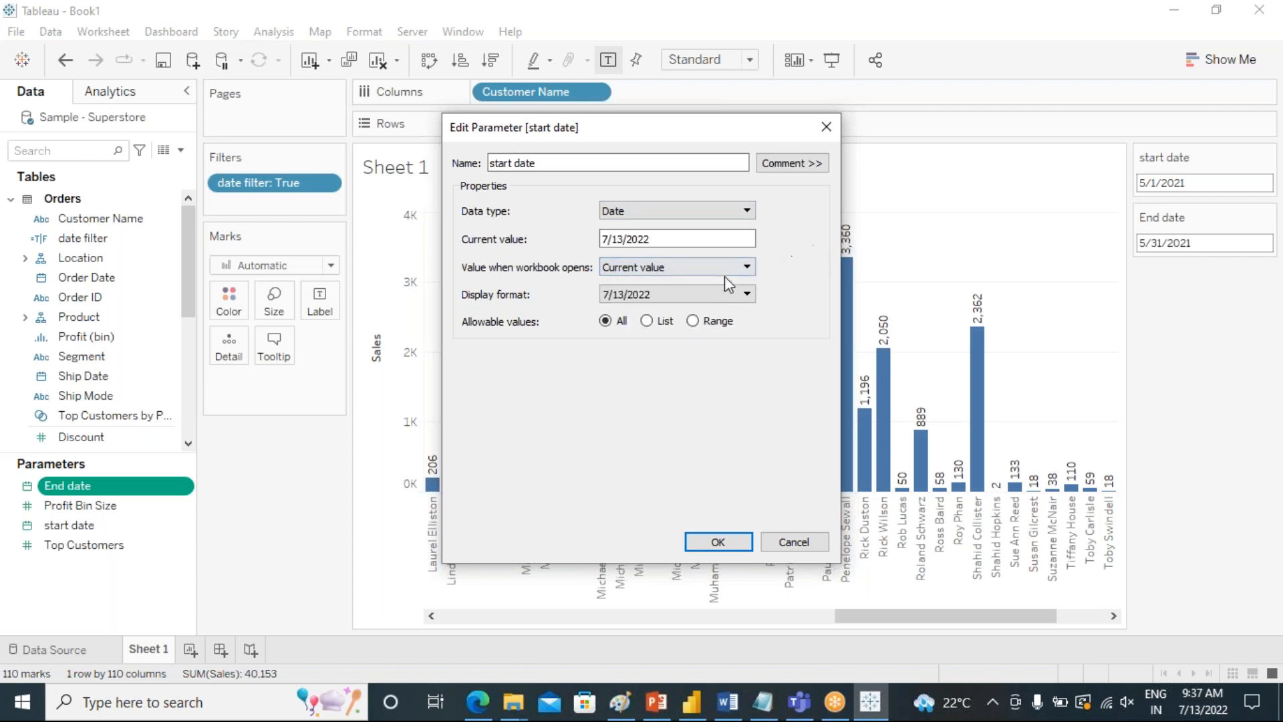
pyautogui.click(743, 295)
pyautogui.scroll(-2, 676, 393)
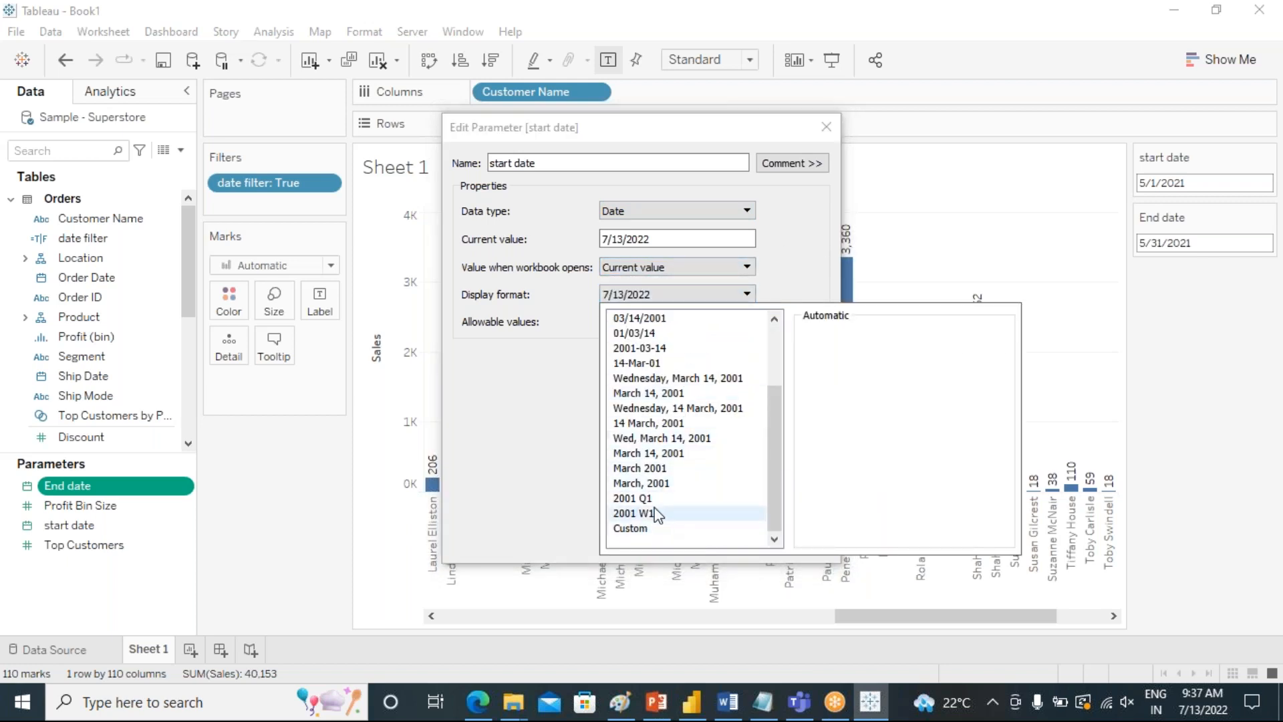
pyautogui.click(688, 468)
pyautogui.click(555, 468)
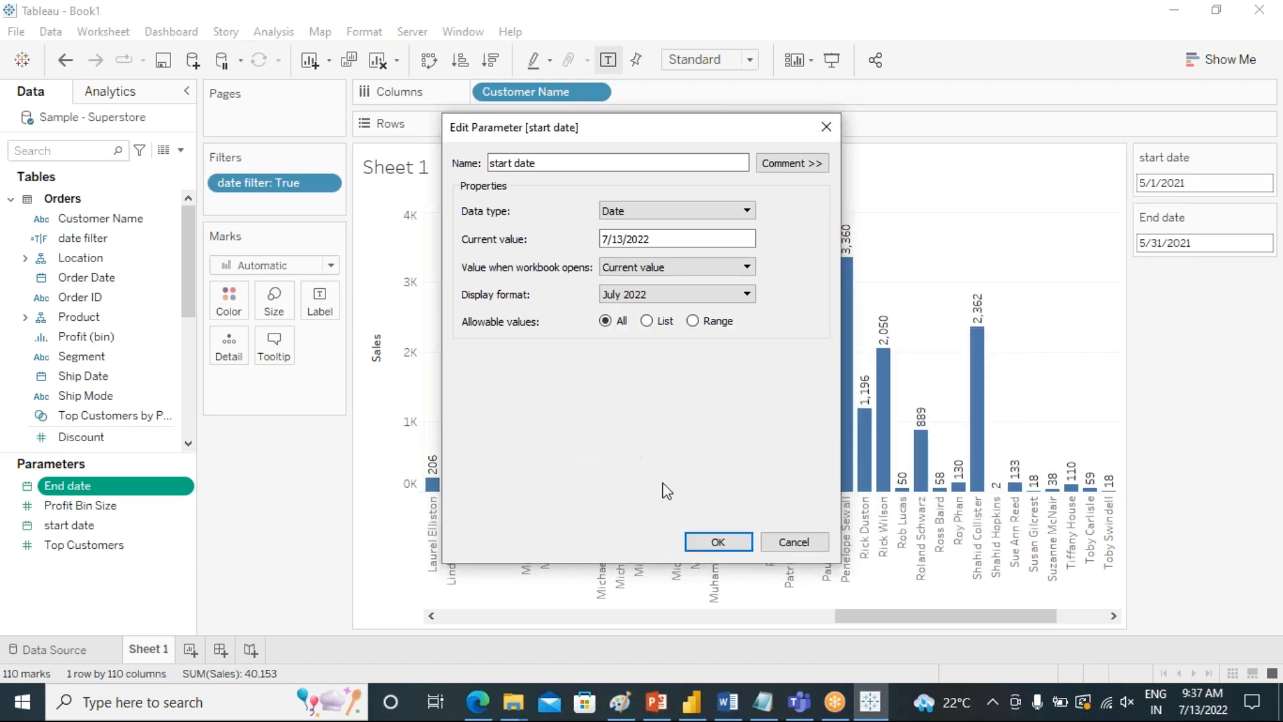
pyautogui.click(719, 542)
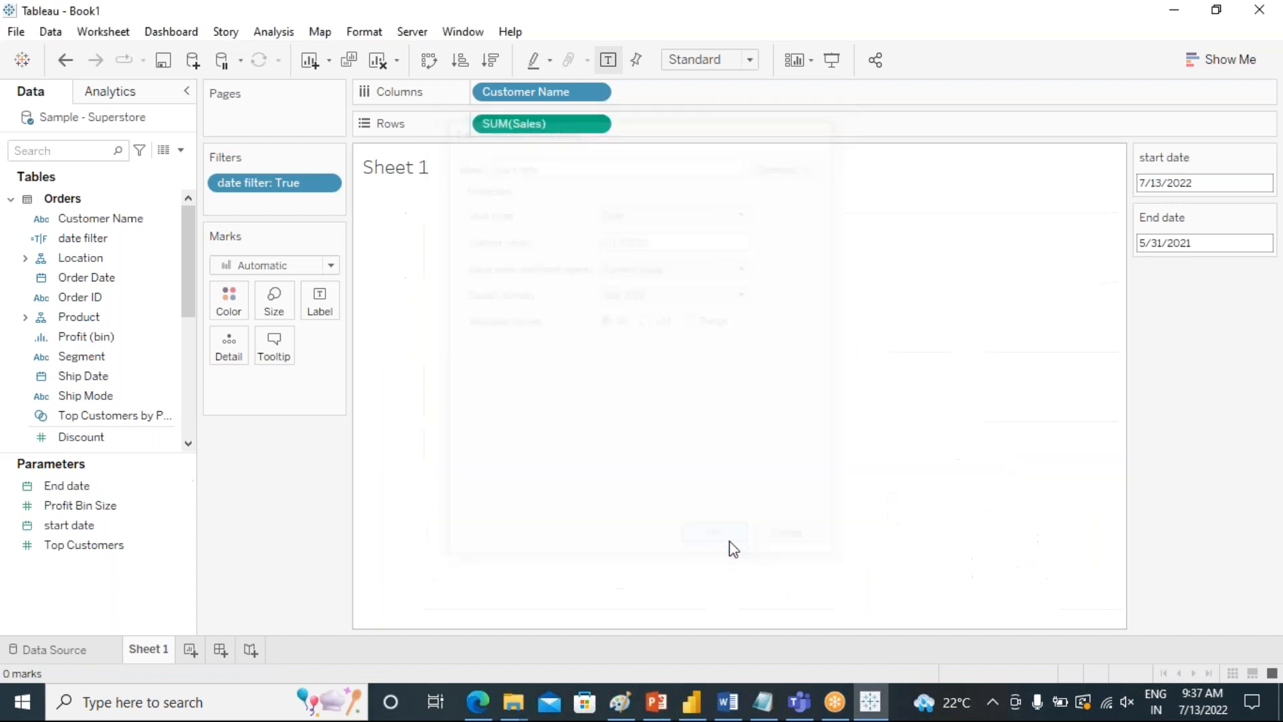
# Set the start date control to 7/25/2022 and pick a date from the End date calendar.
pyautogui.click(1224, 181)
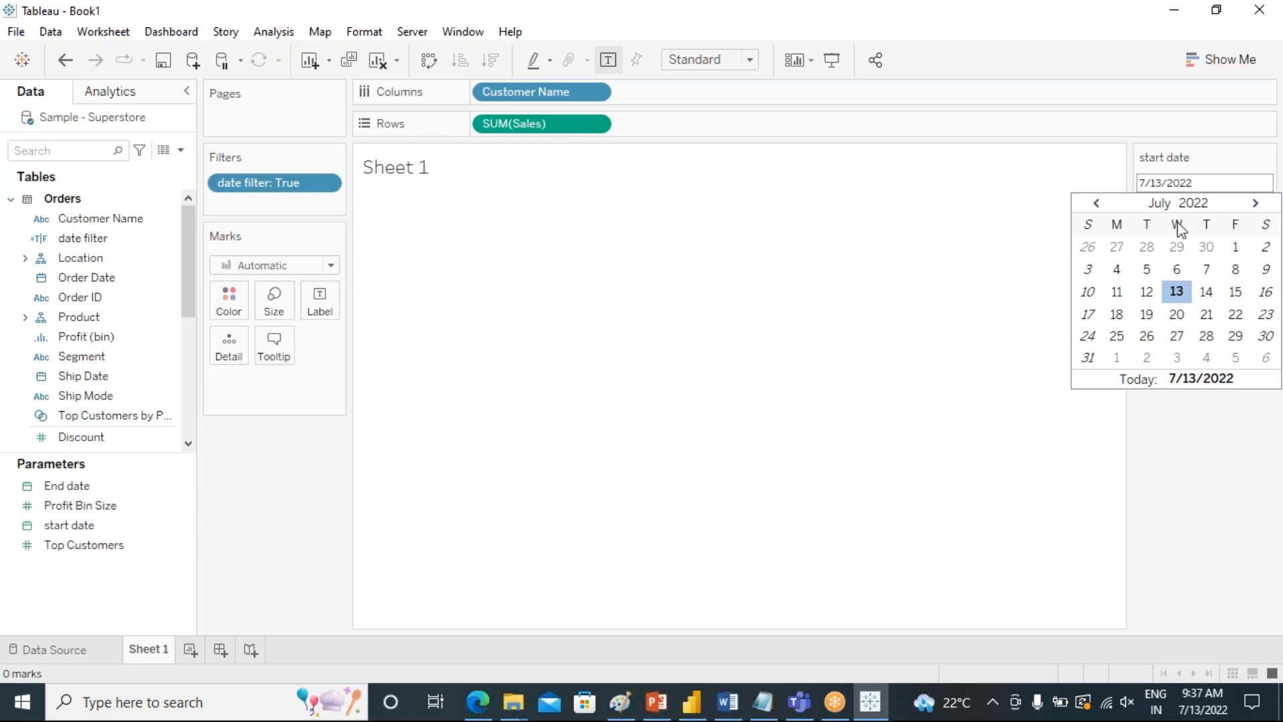
pyautogui.click(1131, 337)
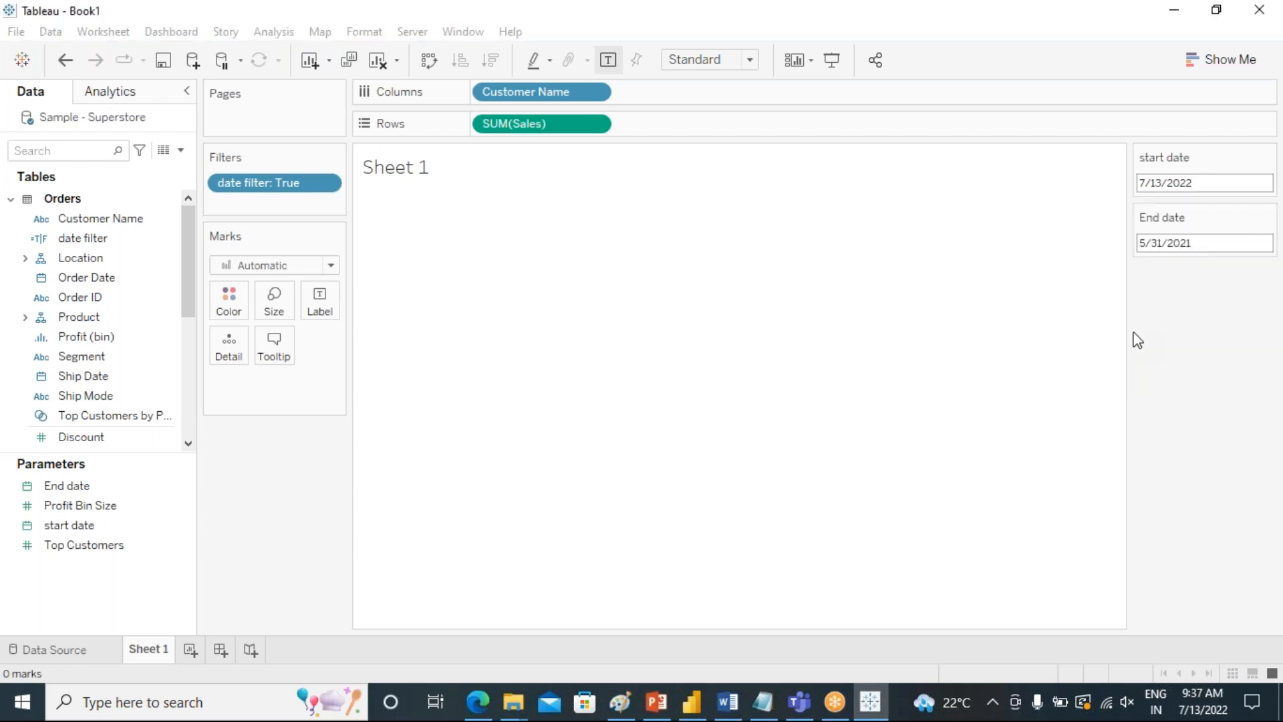
pyautogui.click(1175, 242)
pyautogui.click(1173, 395)
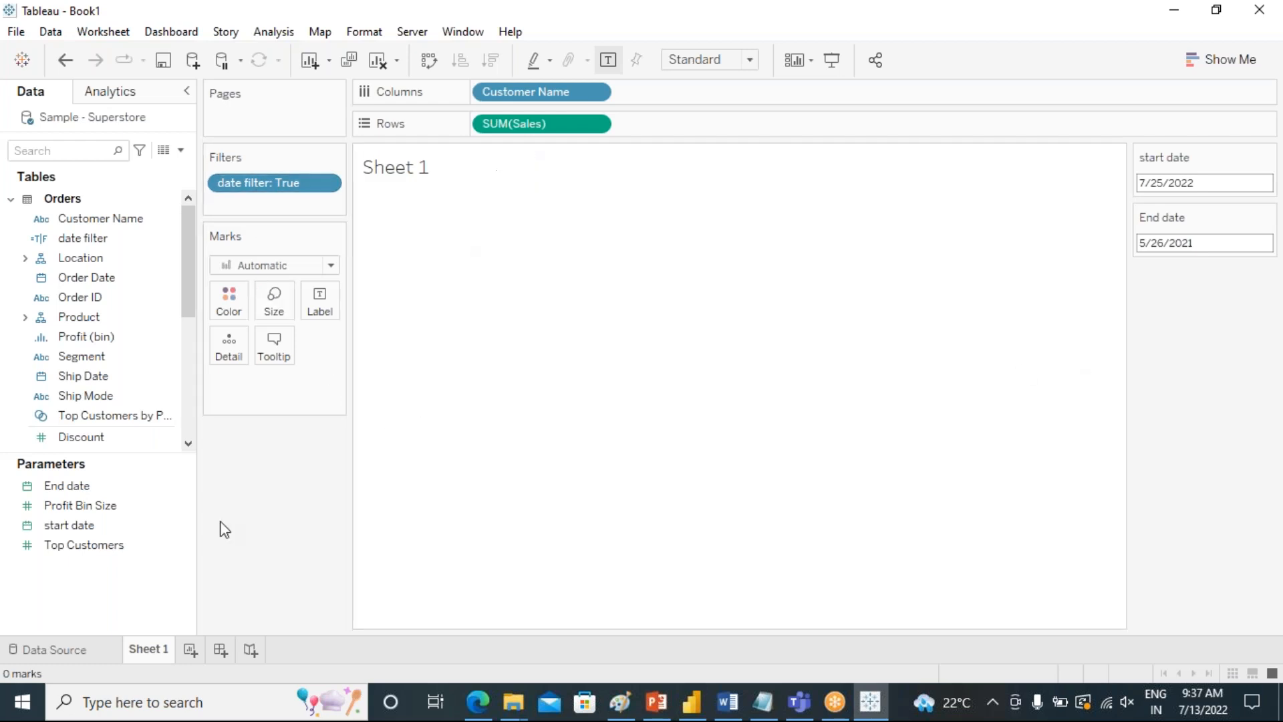
pyautogui.click(101, 547)
# Add a new worksheet and start a calculated field based on Order Date.
pyautogui.click(190, 649)
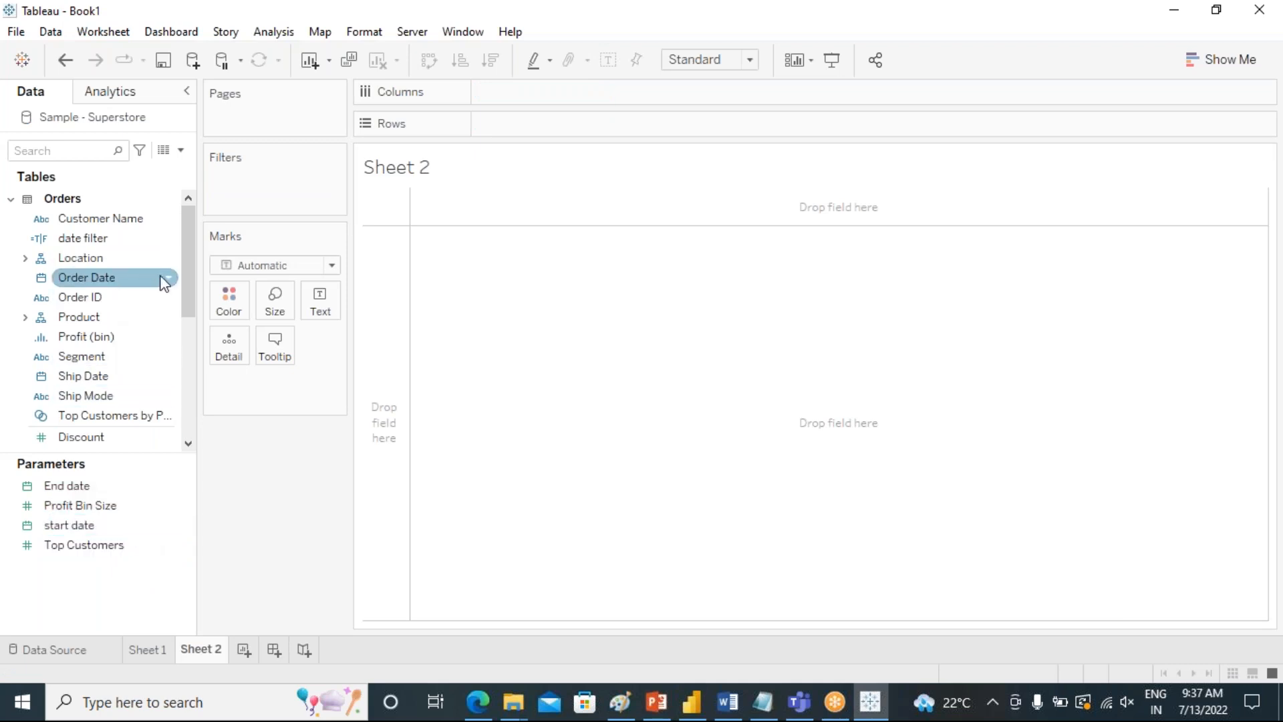
pyautogui.click(123, 274)
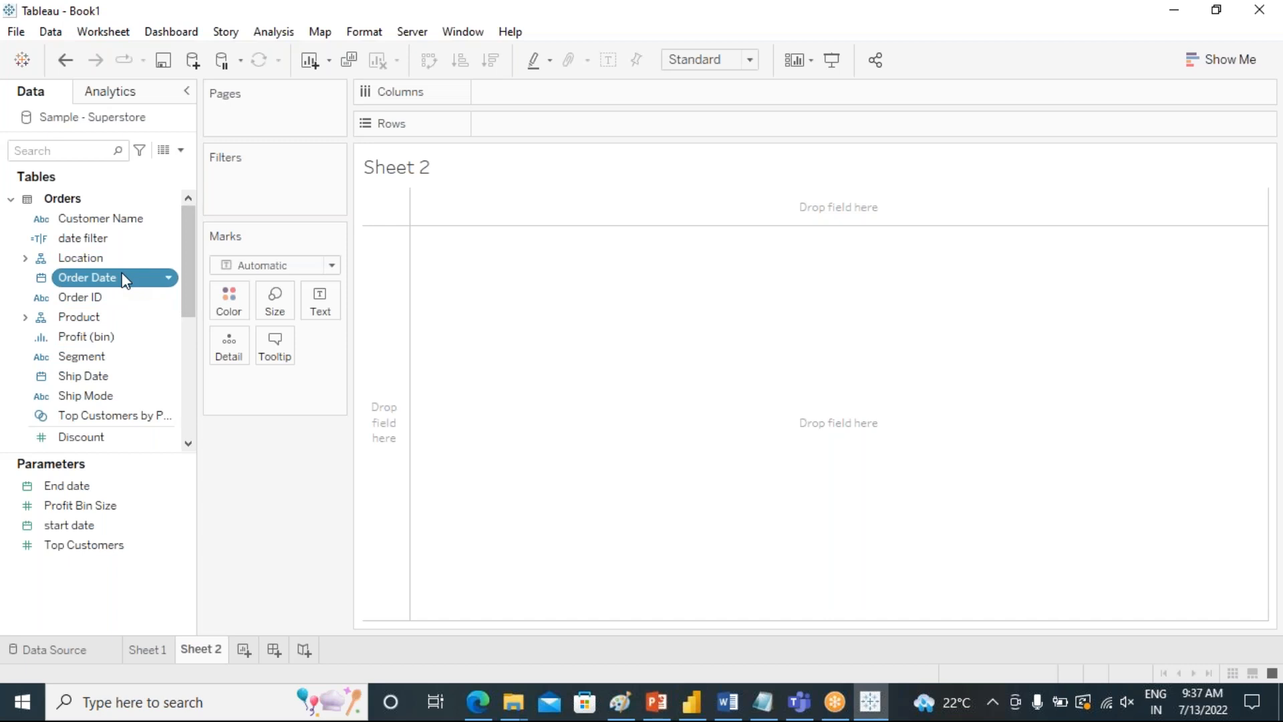
pyautogui.rightClick(124, 275)
pyautogui.moveTo(288, 385)
pyautogui.click(344, 387)
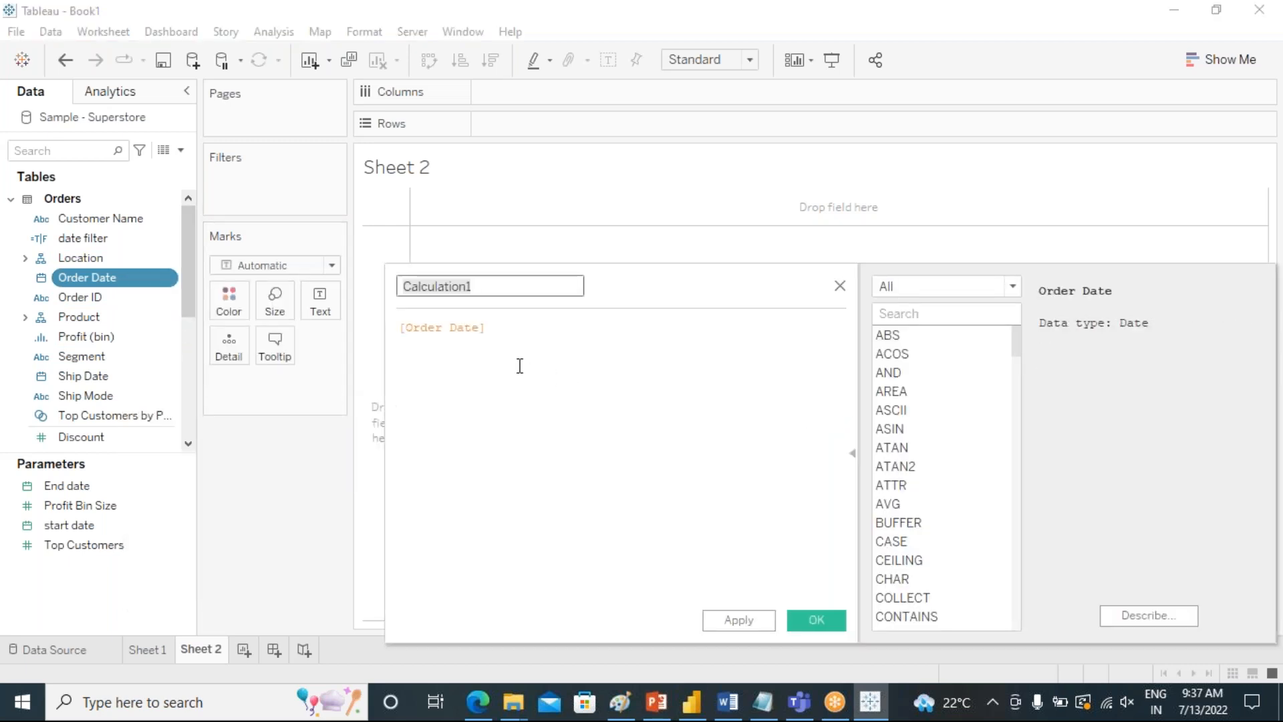
# Wrap the Order Date field in the year function so the formula reads year([Order Date]).
pyautogui.moveTo(501, 327); pyautogui.dragTo(399, 329)
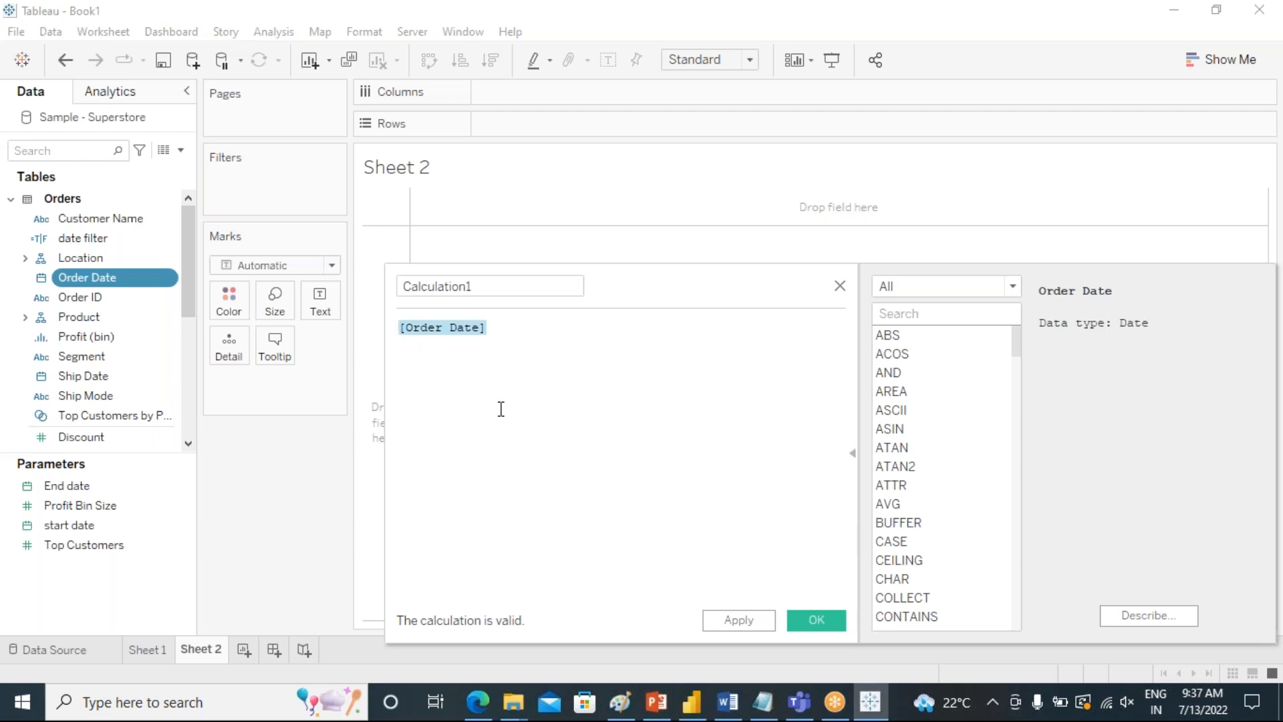
pyautogui.click(495, 332)
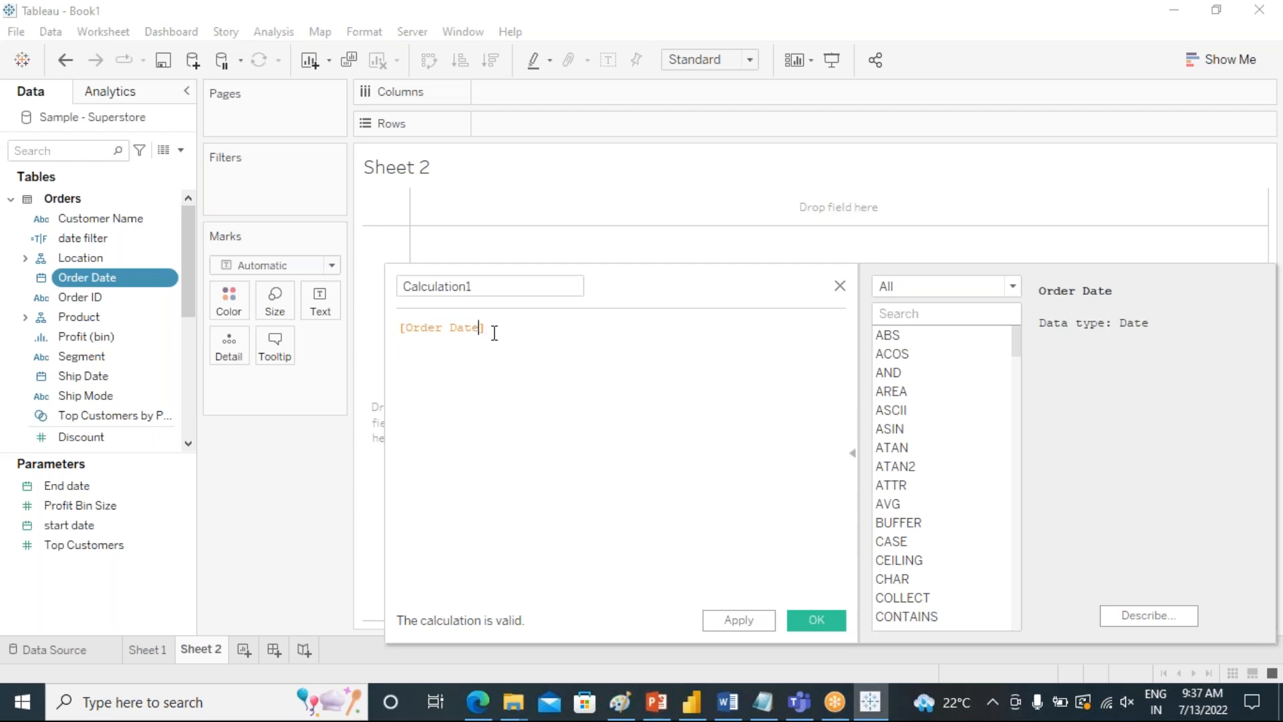
pyautogui.press('Home')
pyautogui.write('year')
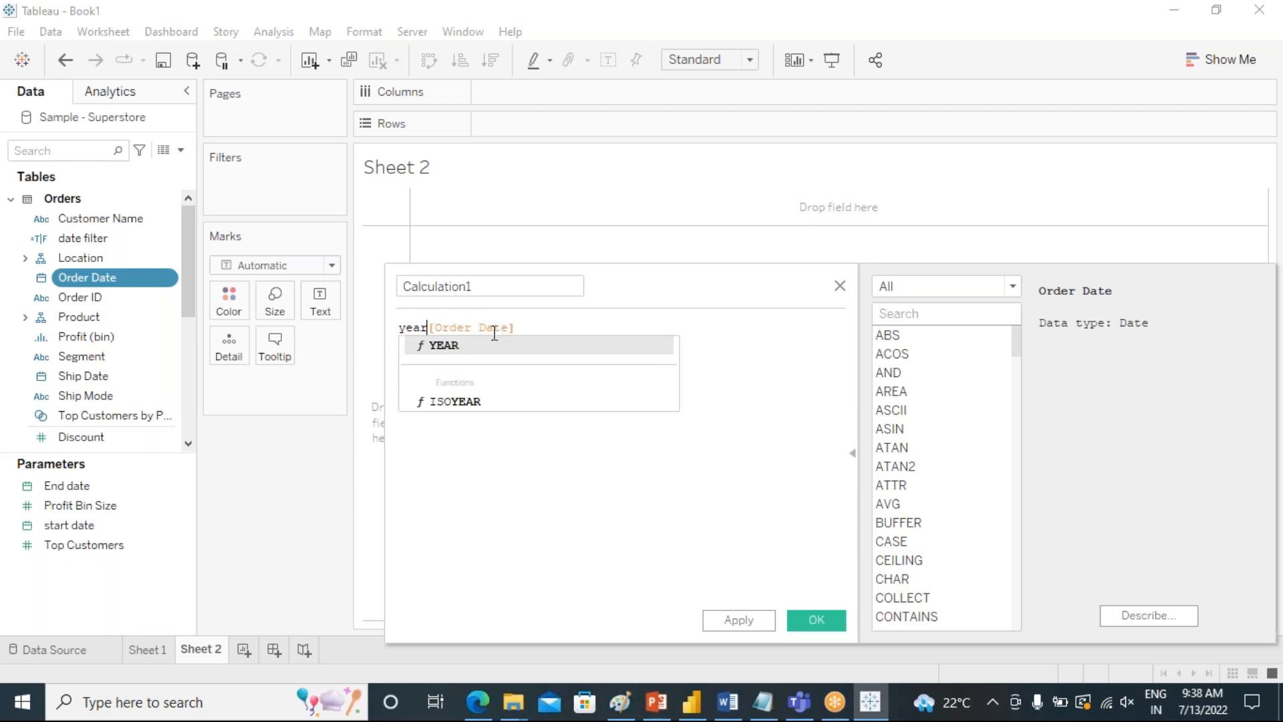
pyautogui.write('(')
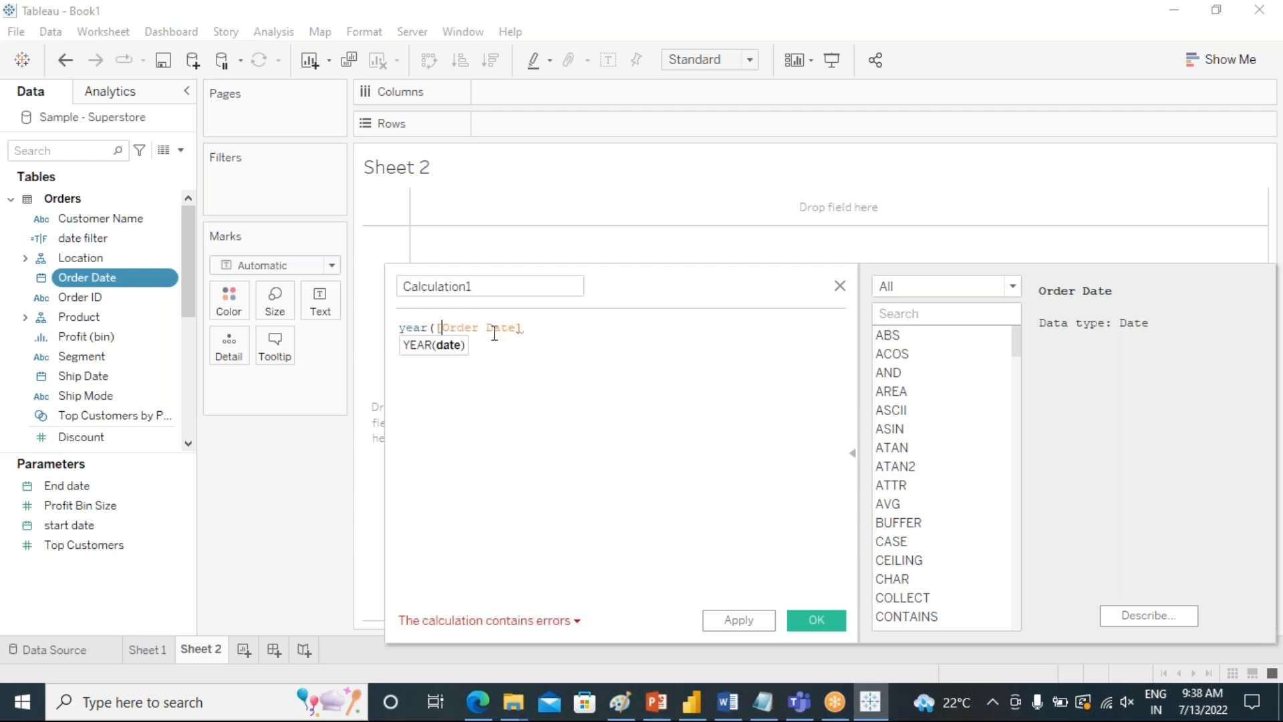
pyautogui.press('End')
pyautogui.write(')')
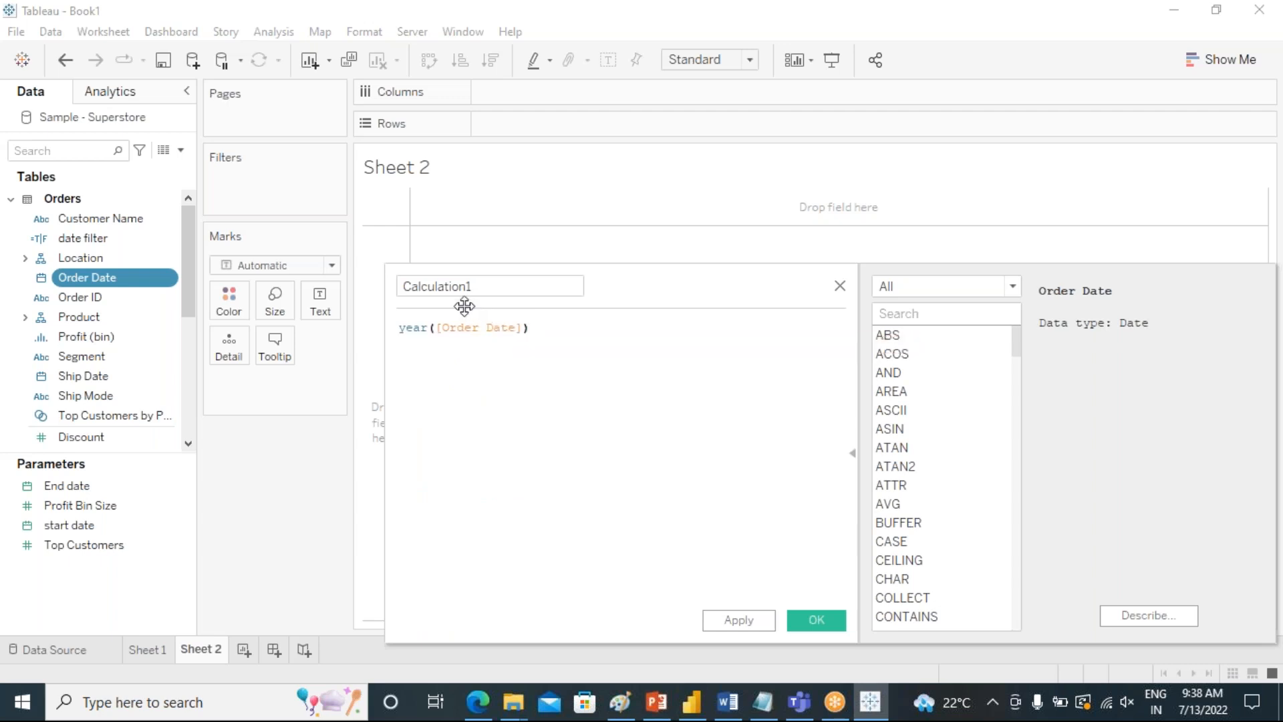
# Name the calculated field year.
pyautogui.moveTo(473, 287); pyautogui.dragTo(405, 287)
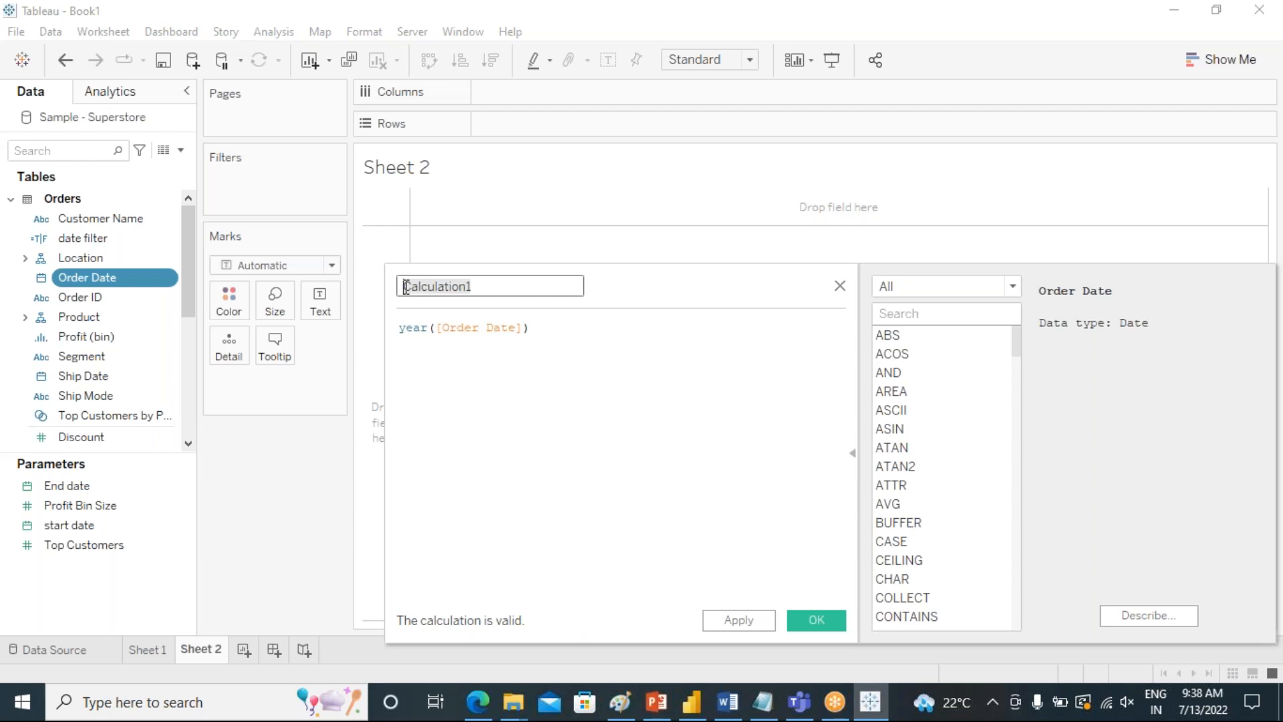
pyautogui.write('yea')
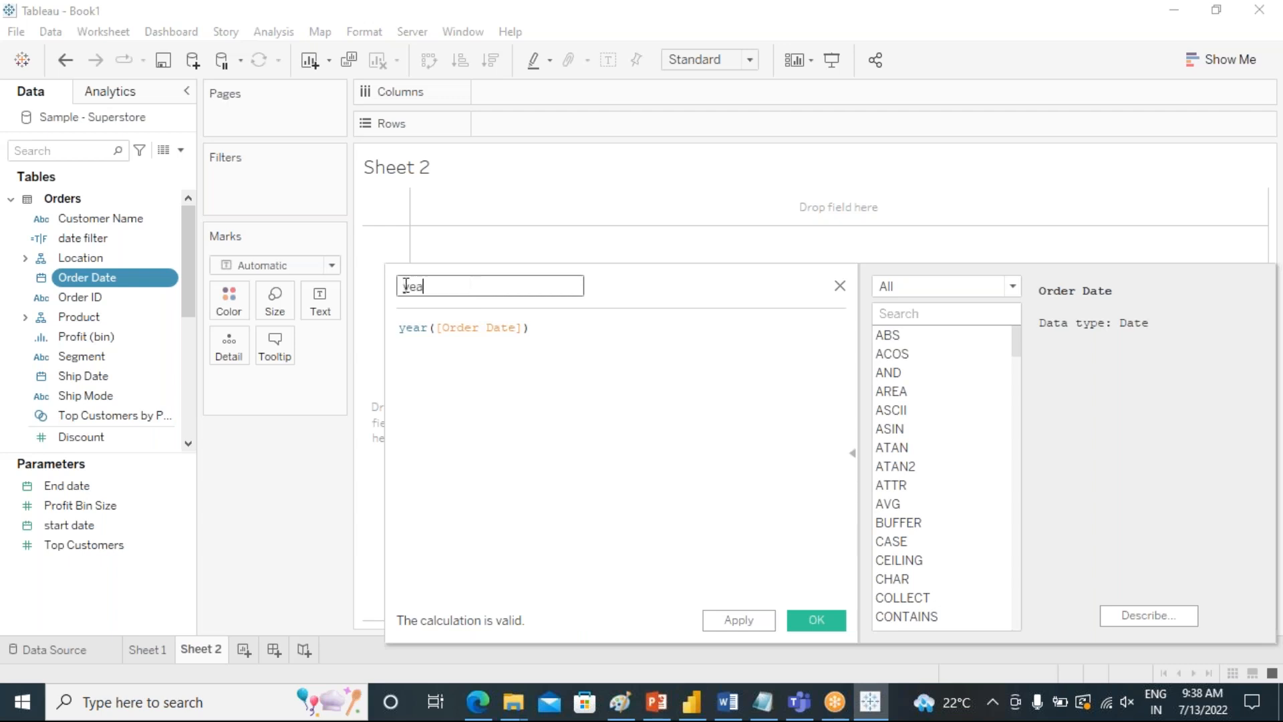
pyautogui.write('r')
# Extend the year formula by adding + MONTH([Order Date]) after the year part.
pyautogui.click(583, 329)
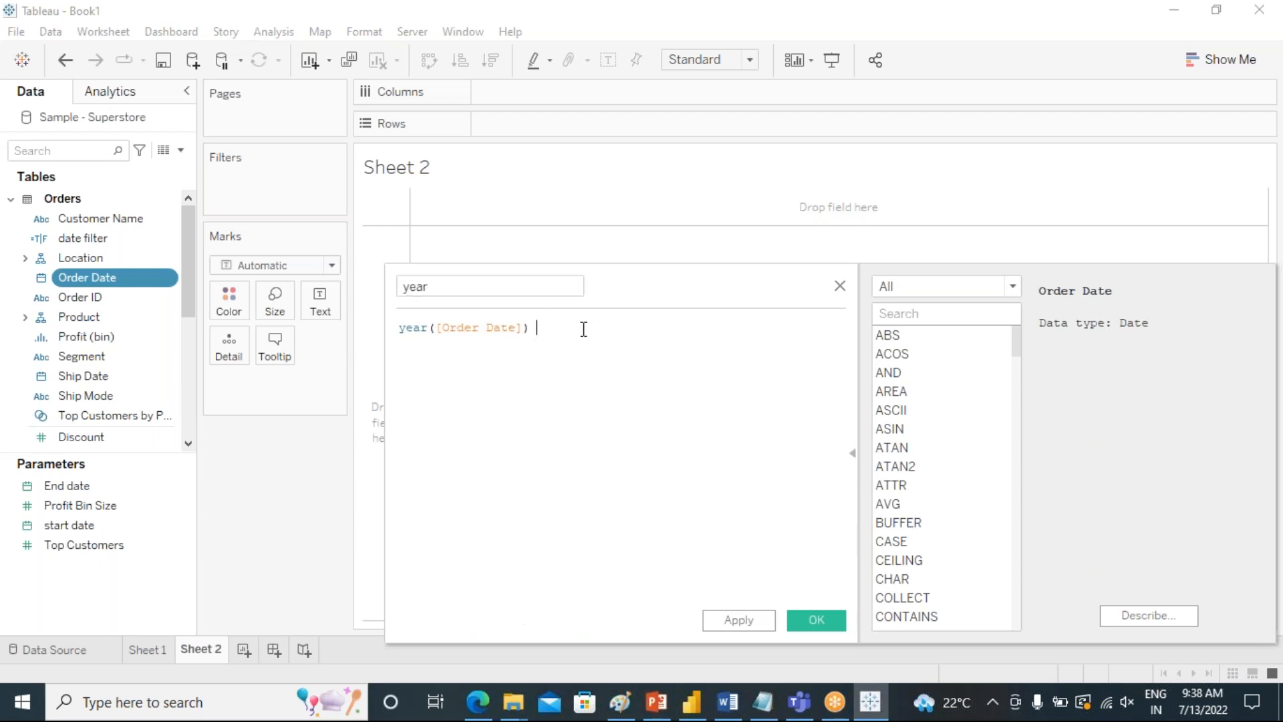
pyautogui.write('+mont')
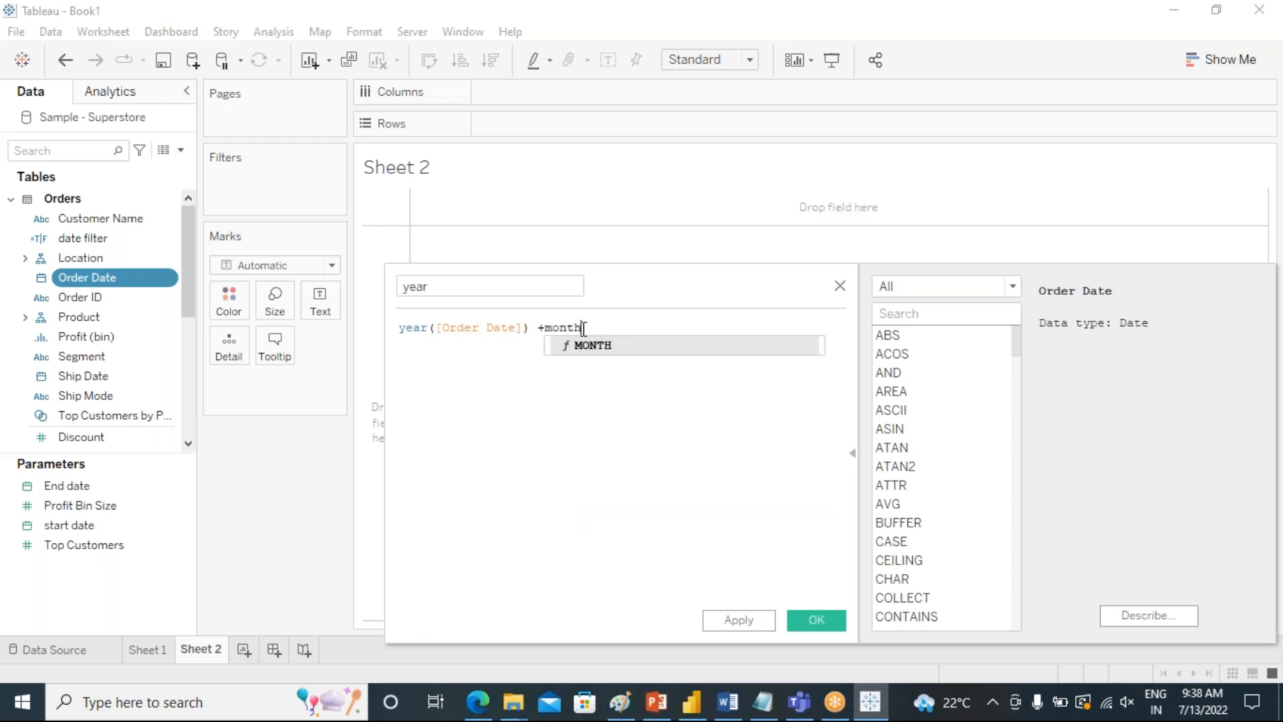
pyautogui.write('h')
pyautogui.click(588, 347)
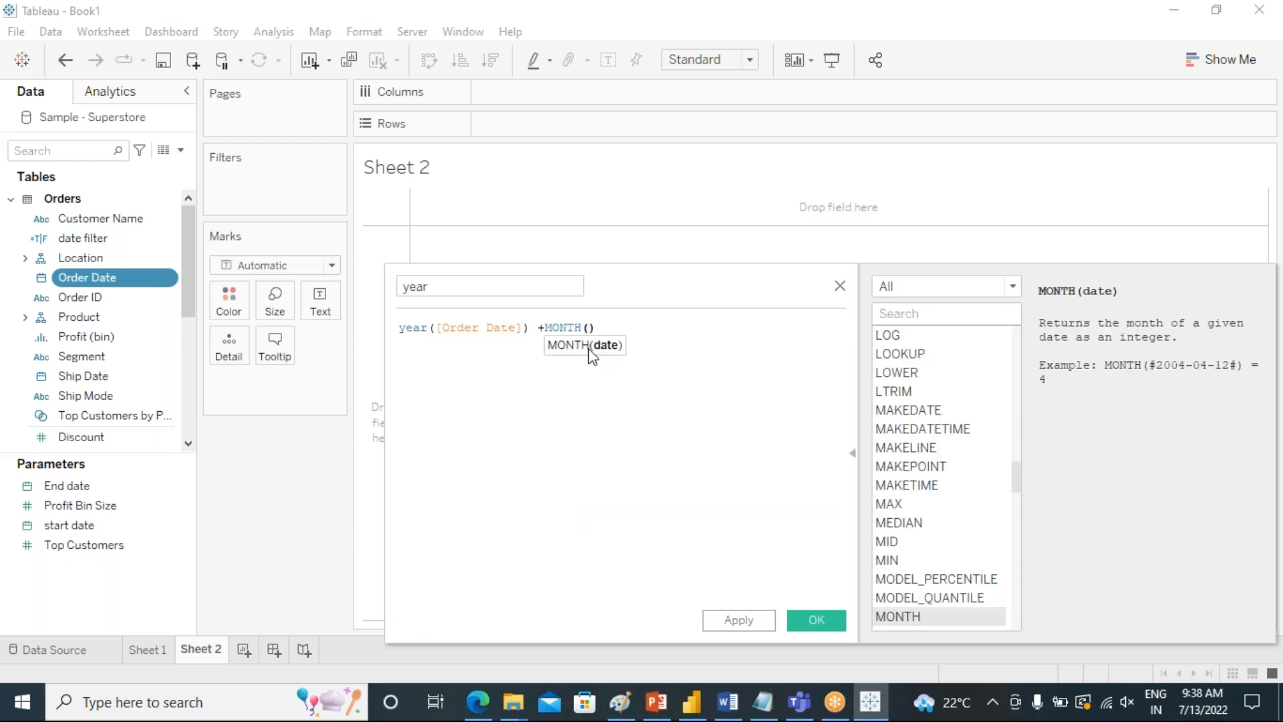
pyautogui.write('order')
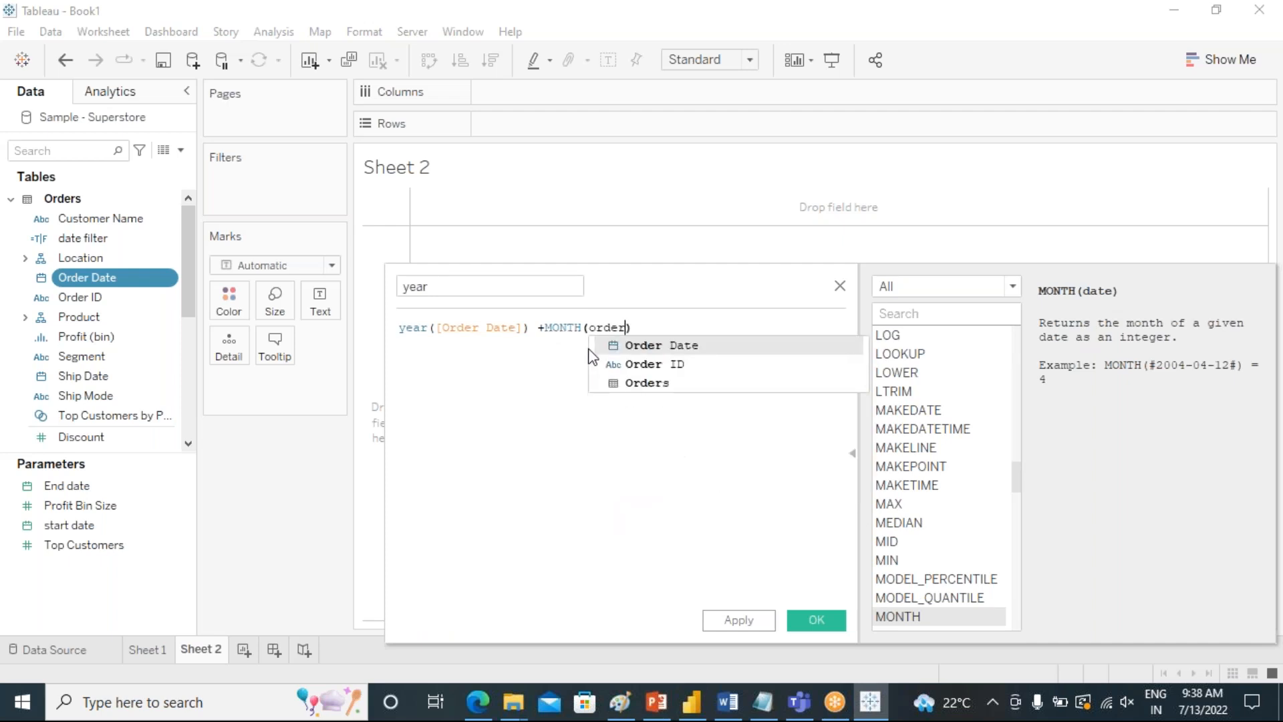
pyautogui.click(639, 346)
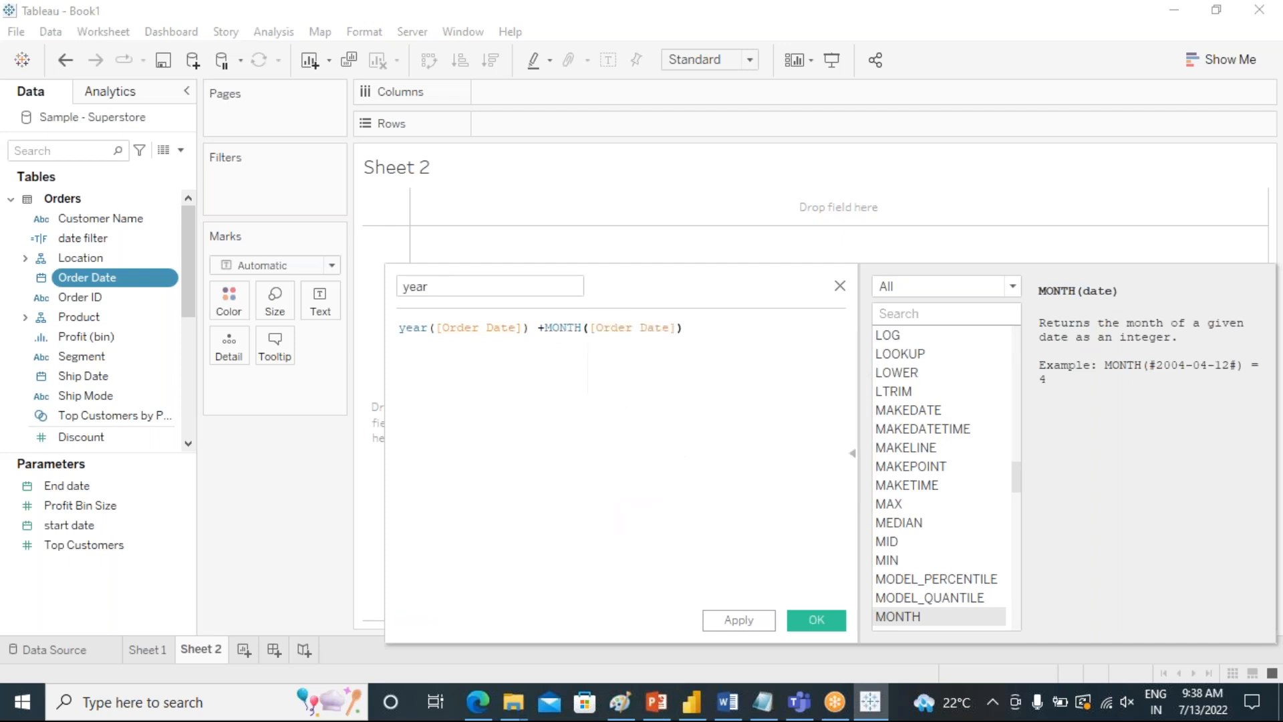
pyautogui.click(549, 328)
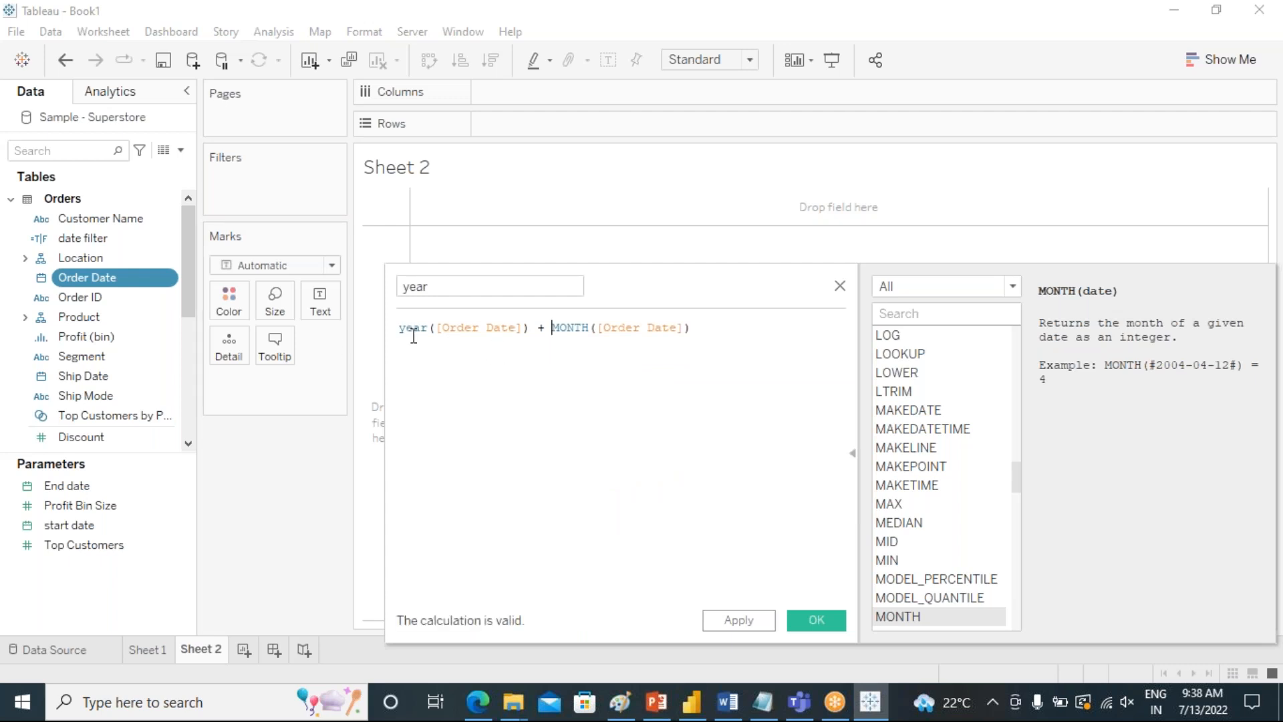
# Rename the calculated field as year/month, then apply and save it.
pyautogui.moveTo(444, 289); pyautogui.dragTo(384, 287)
pyautogui.write('year')
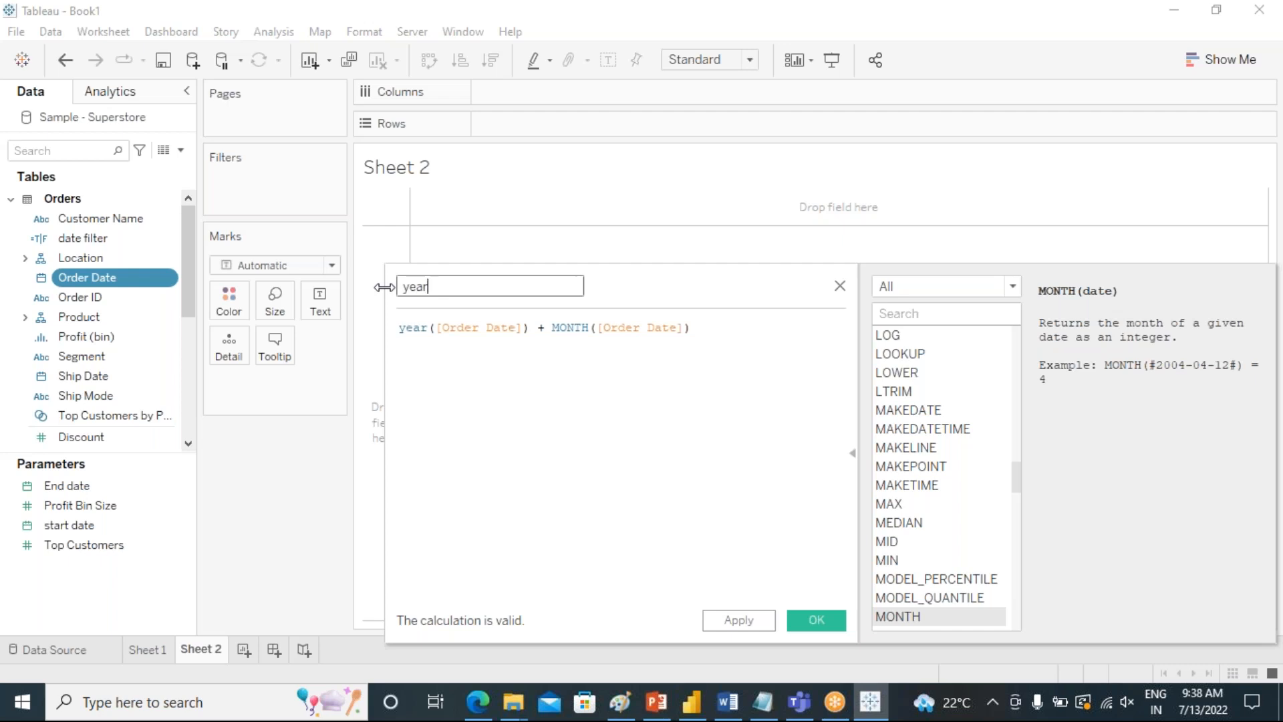
pyautogui.write('/month')
pyautogui.click(742, 621)
pyautogui.click(796, 620)
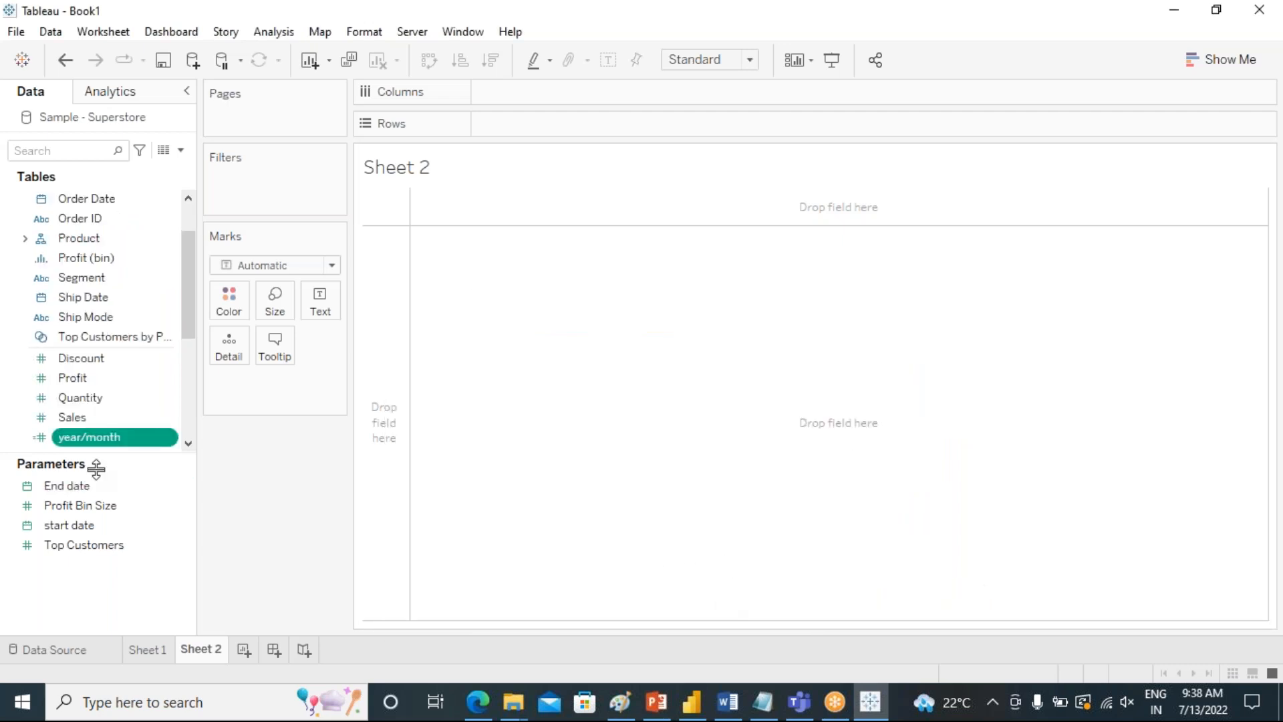
# Convert the year/month measure to a dimension and show its values as text on the sheet.
pyautogui.moveTo(100, 437); pyautogui.dragTo(369, 449)
pyautogui.moveTo(300, 394); pyautogui.dragTo(319, 309)
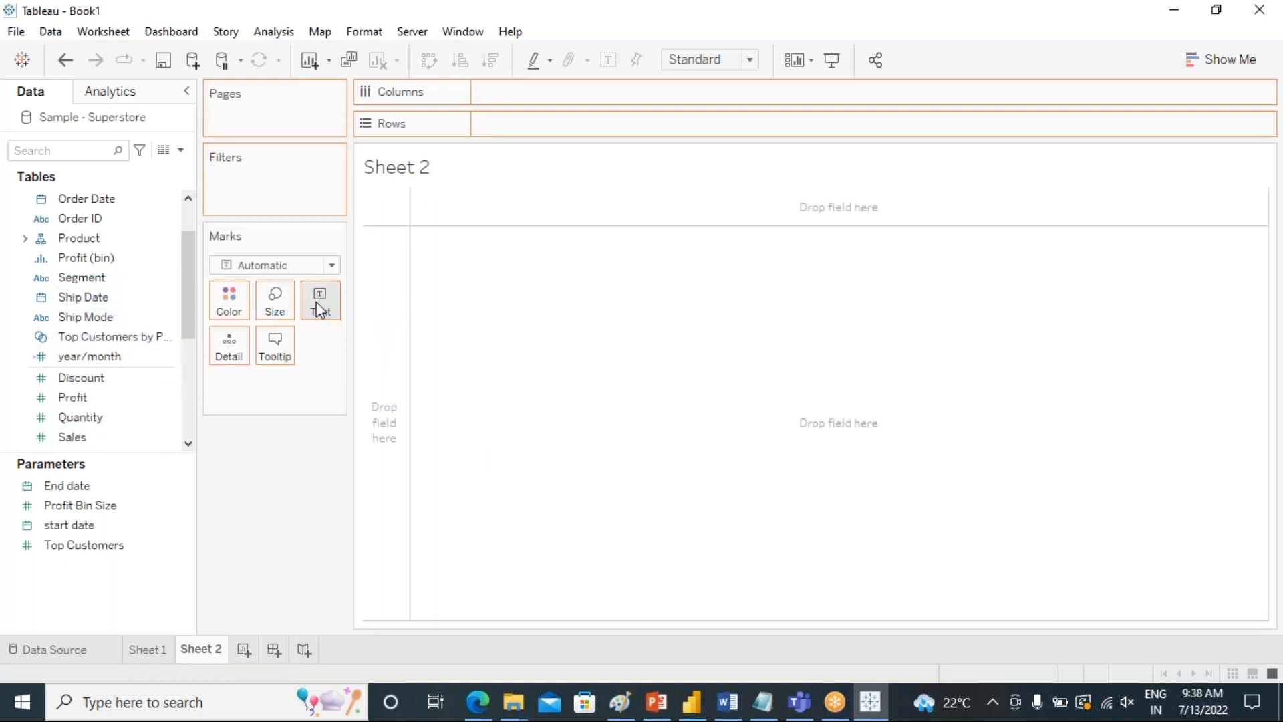
pyautogui.moveTo(466, 435); pyautogui.dragTo(468, 435)
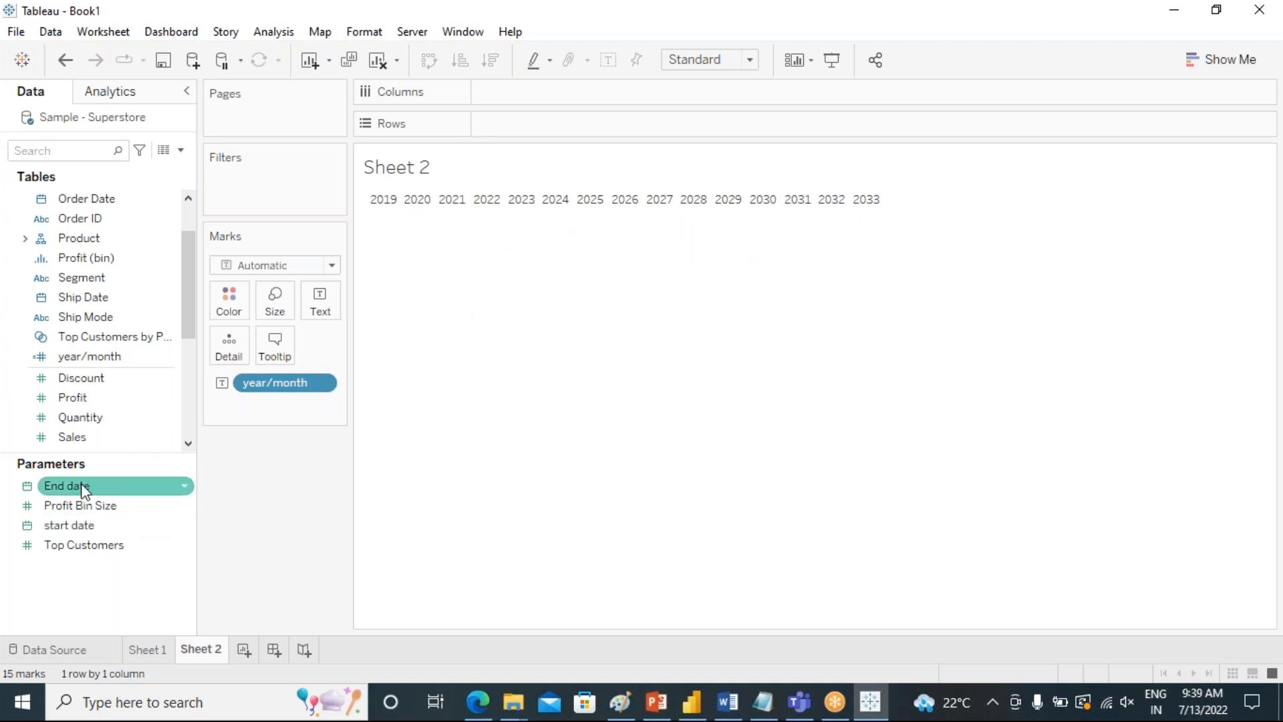
# Edit the year/month calculation so its year part is converted to text as str(year([Order Date])).
pyautogui.rightClick(111, 351)
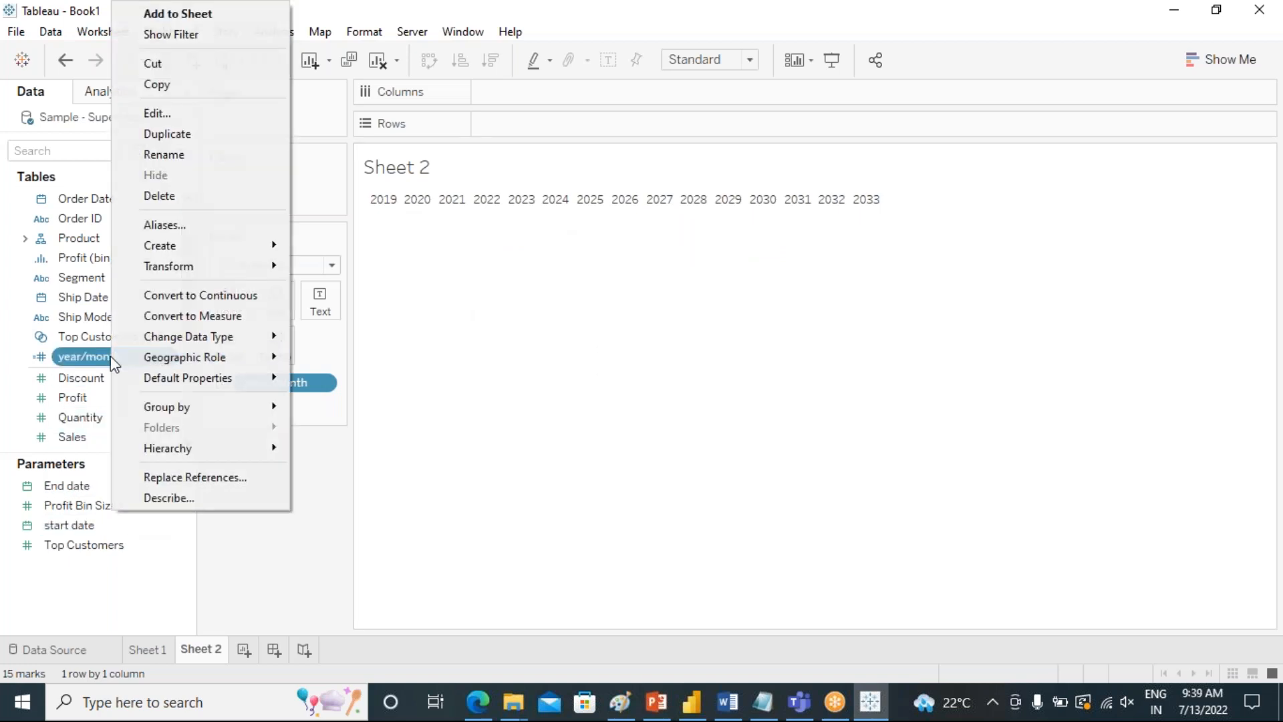
pyautogui.click(158, 114)
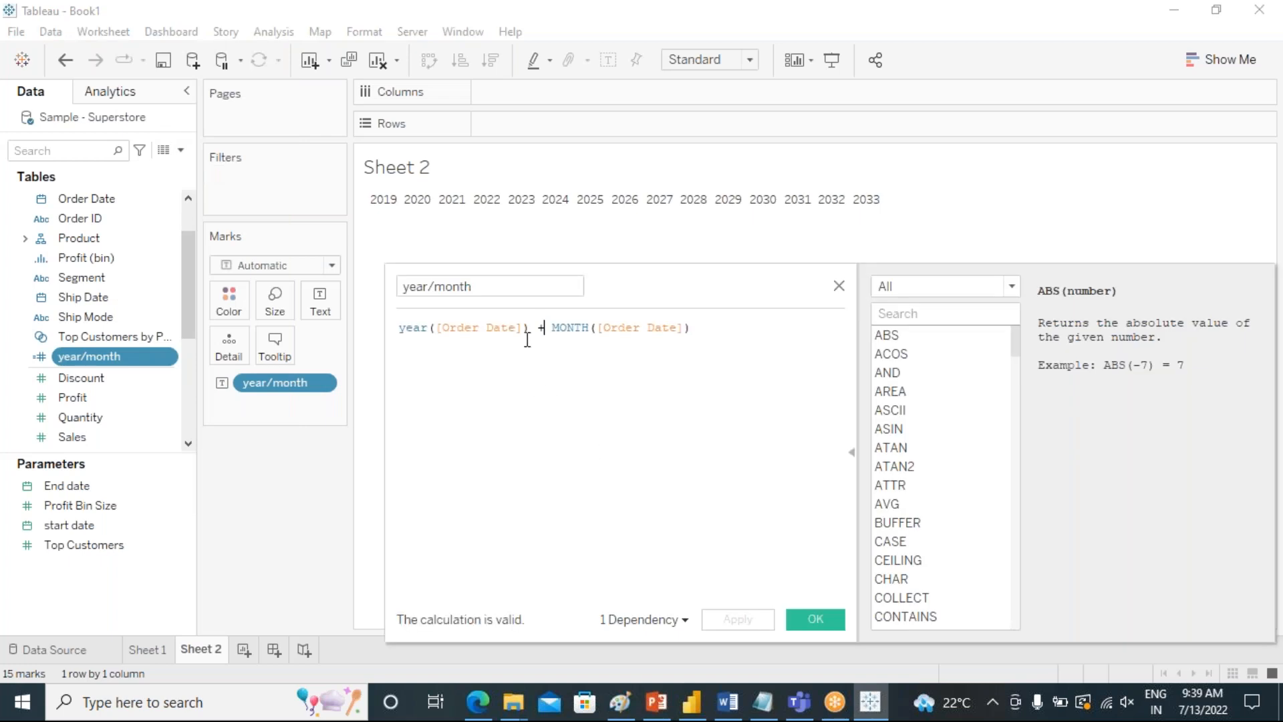
pyautogui.click(403, 328)
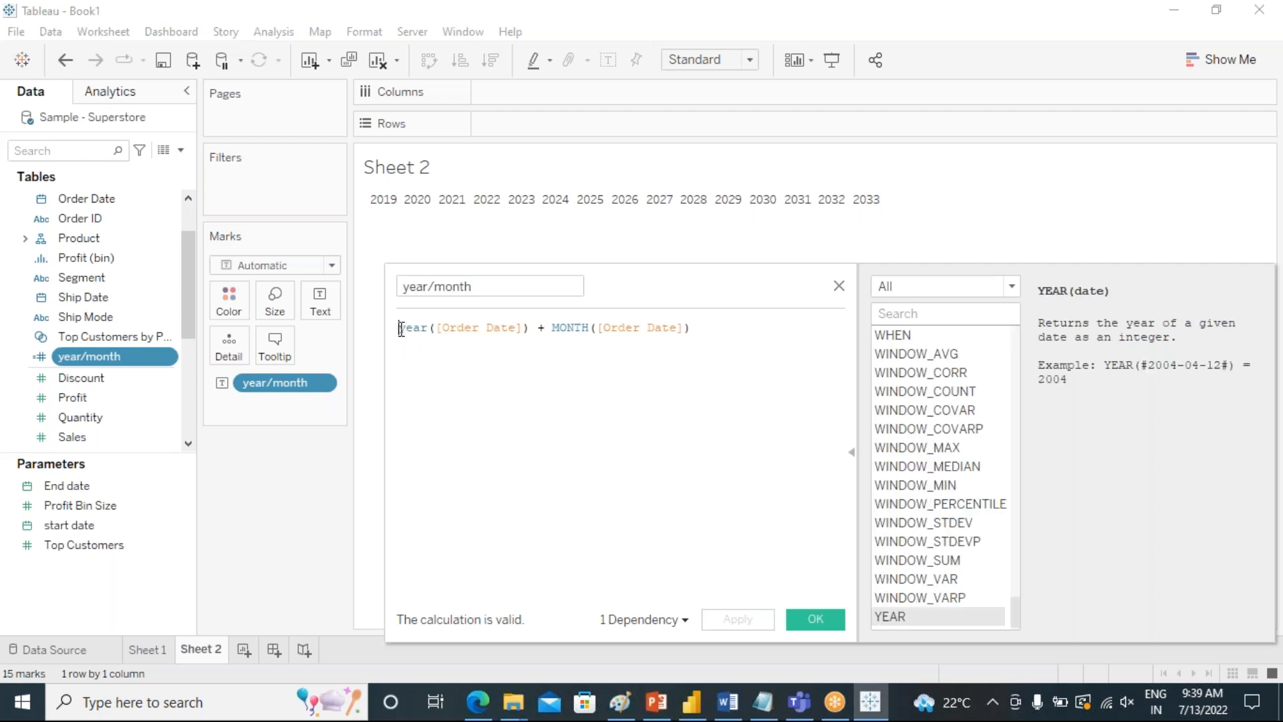
pyautogui.write('stri')
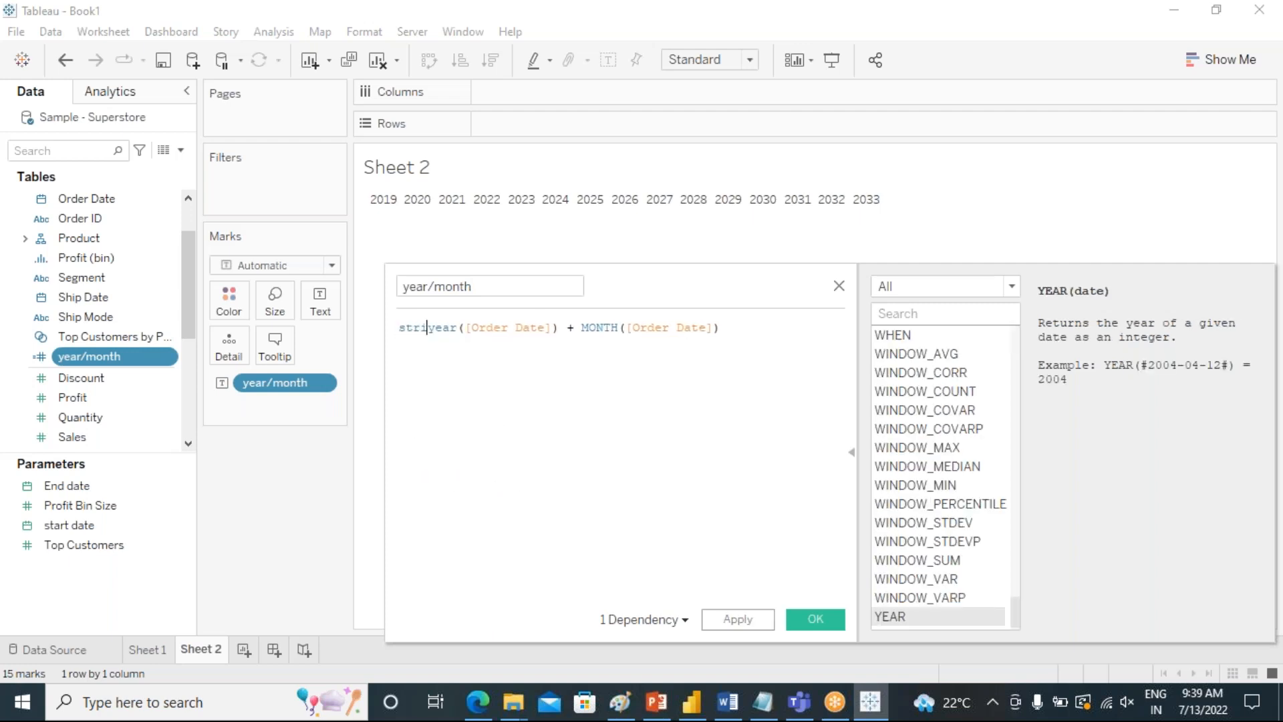
pyautogui.press('BackSpace')
pyautogui.write('(')
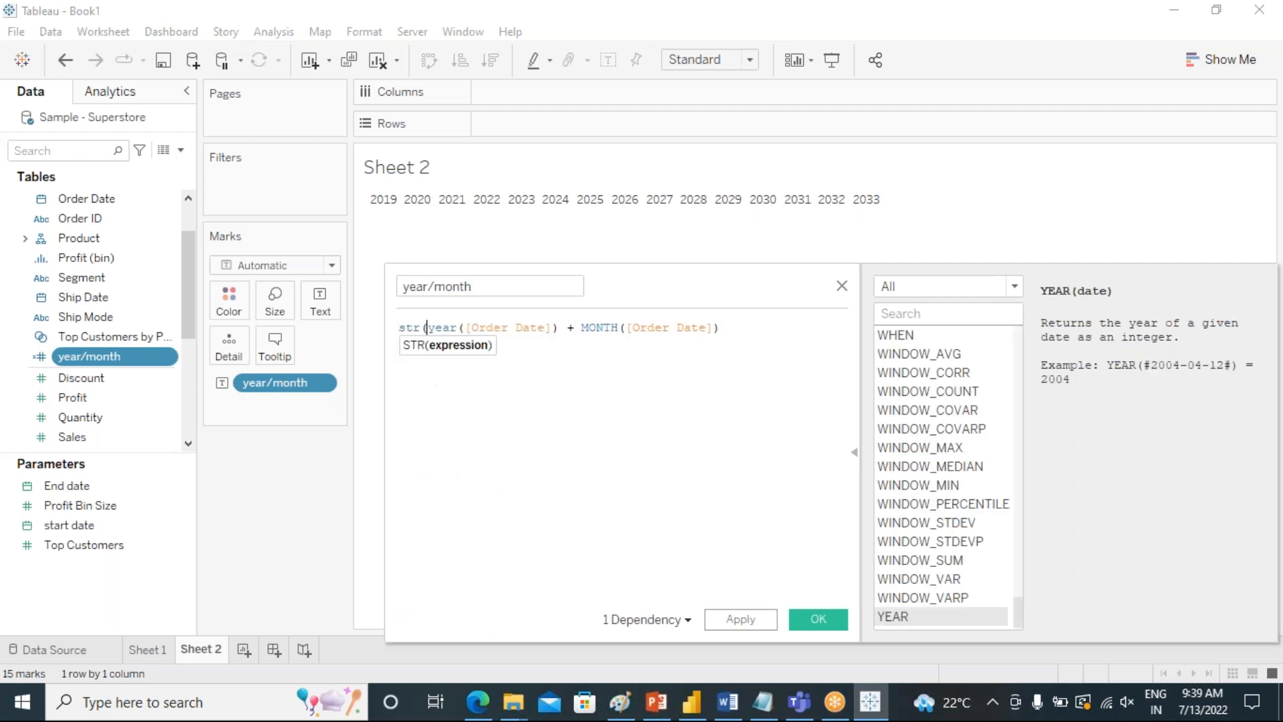
pyautogui.press('Right')
pyautogui.press('Right')
pyautogui.press('Right')
pyautogui.press('Right')
pyautogui.press('Right')
pyautogui.press('Right')
pyautogui.press('Right')
pyautogui.press('Right')
pyautogui.press('Right')
pyautogui.press('Right')
pyautogui.press('Right')
pyautogui.press('Right')
pyautogui.press('Right')
pyautogui.press('Right')
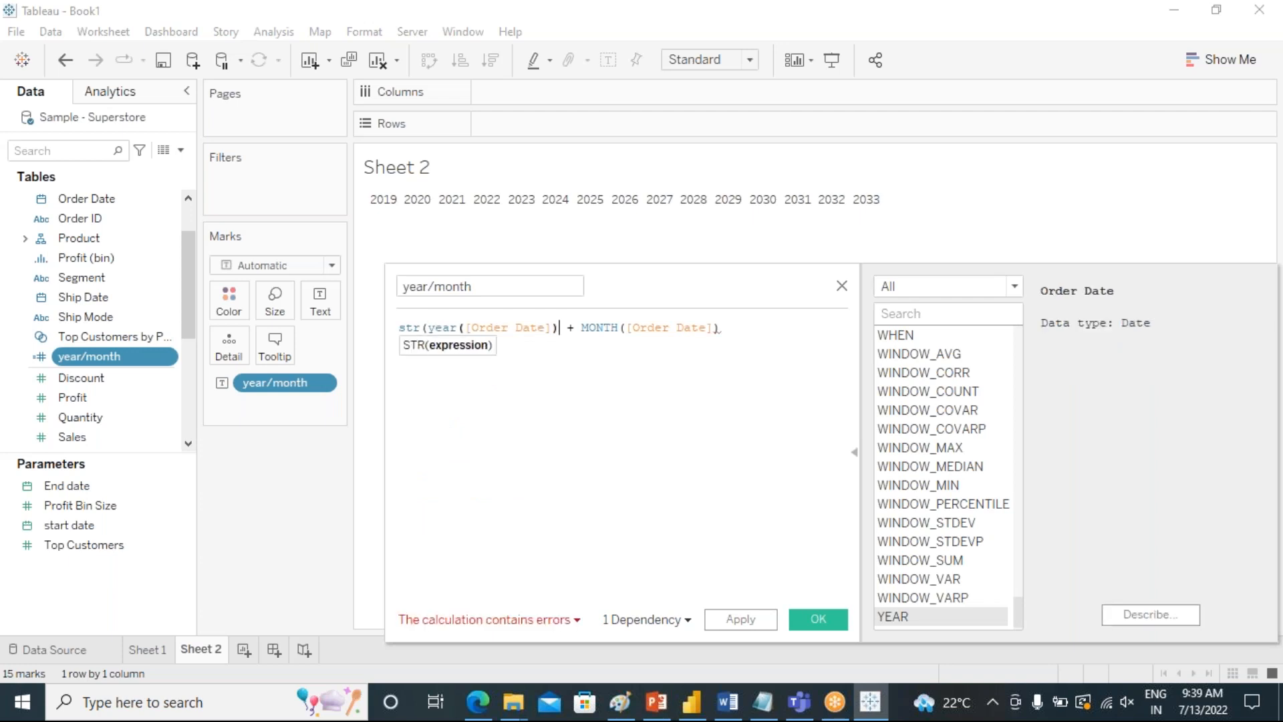
pyautogui.write(')')
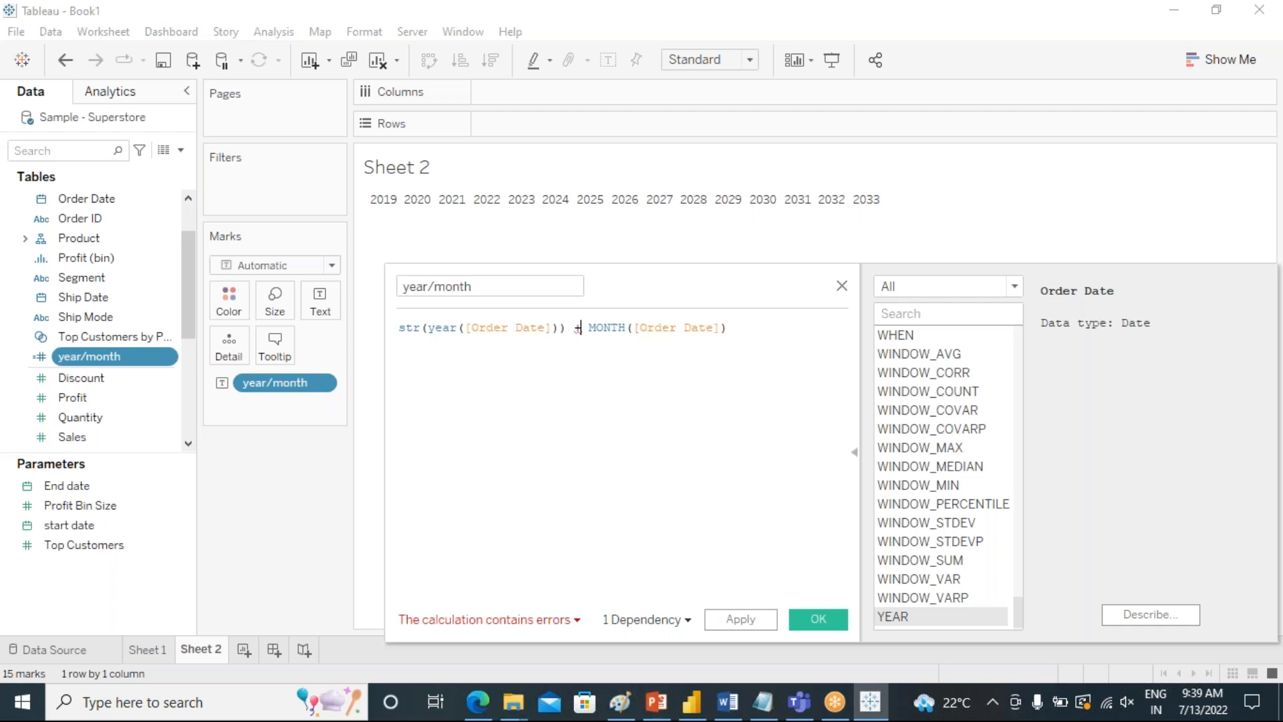
# Convert the month part of the formula to text as str(MONTH([Order Date])).
pyautogui.press('Right')
pyautogui.press('Right')
pyautogui.press('Right')
pyautogui.write('stri')
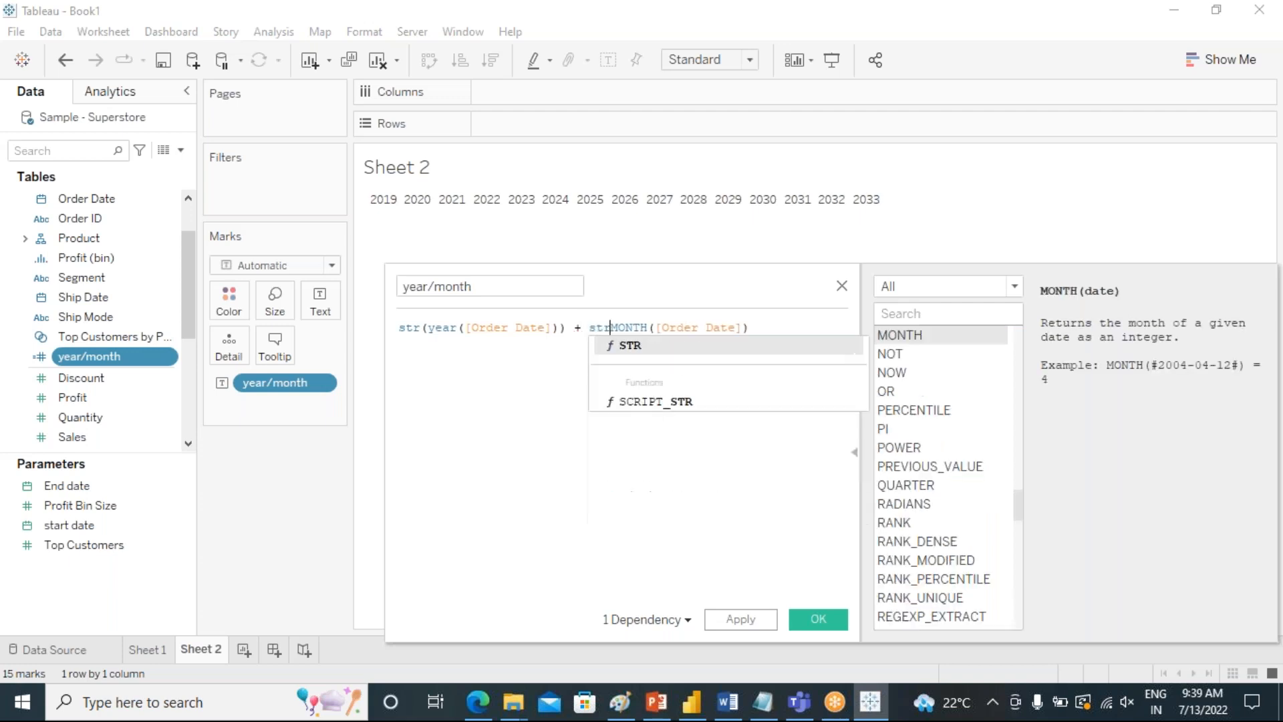
pyautogui.press('BackSpace')
pyautogui.write('(')
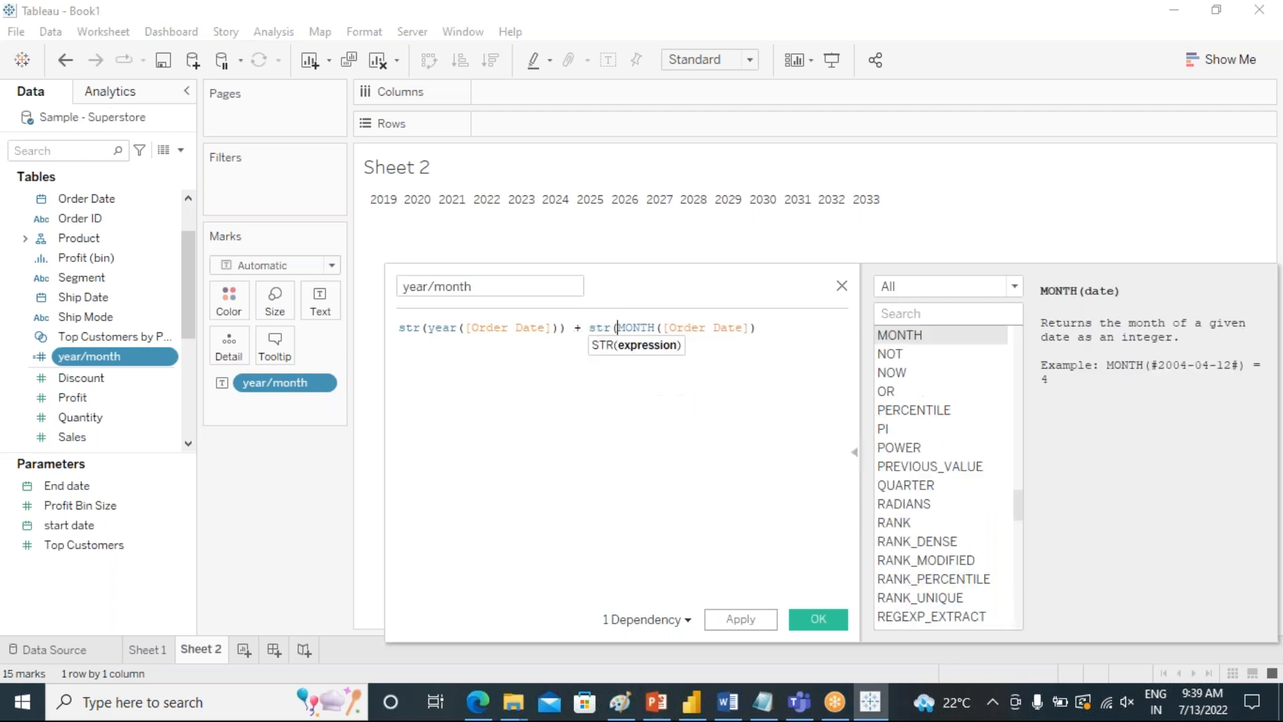
pyautogui.press('Right')
pyautogui.press('Right')
pyautogui.press('Right')
pyautogui.press('Right')
pyautogui.press('Right')
pyautogui.press('Right')
pyautogui.press('Right')
pyautogui.press('Right')
pyautogui.press('Right')
pyautogui.press('Right')
pyautogui.press('Right')
pyautogui.write('))')
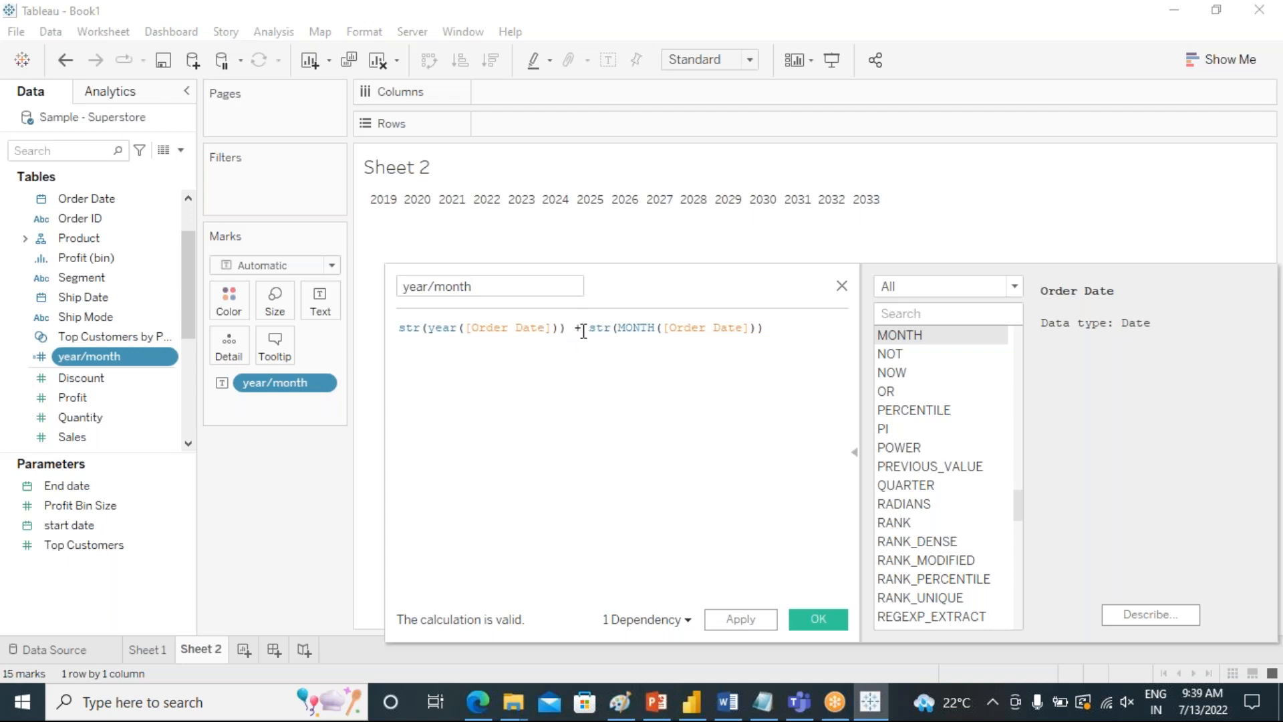
# Insert a '/' separator between the year and month strings of the formula, then apply and save the calculation.
pyautogui.write('+')
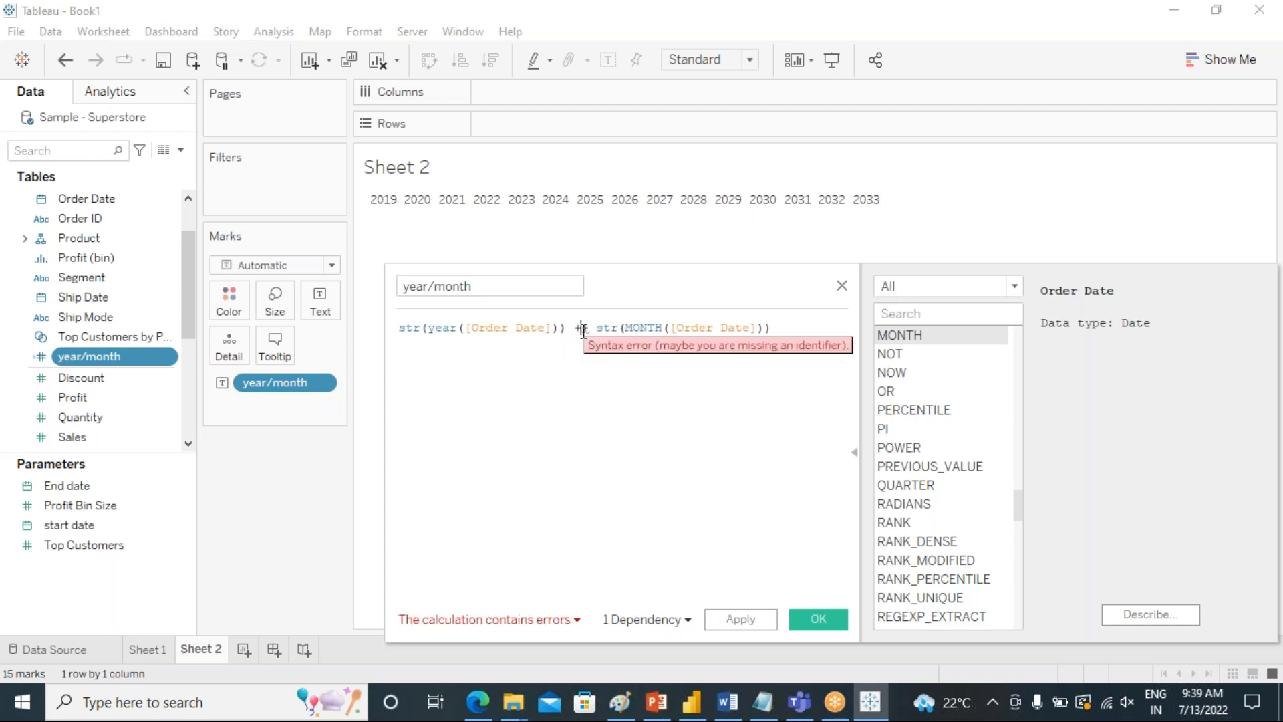
pyautogui.write("'' +")
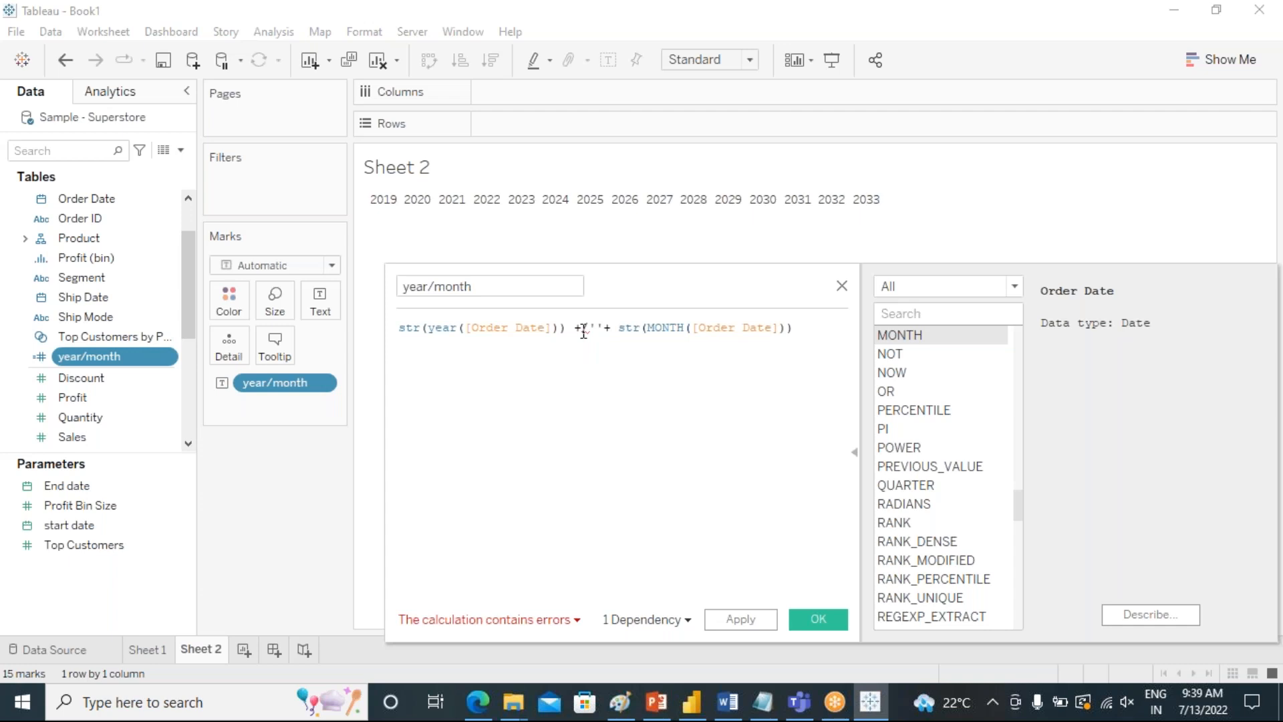
pyautogui.press('BackSpace')
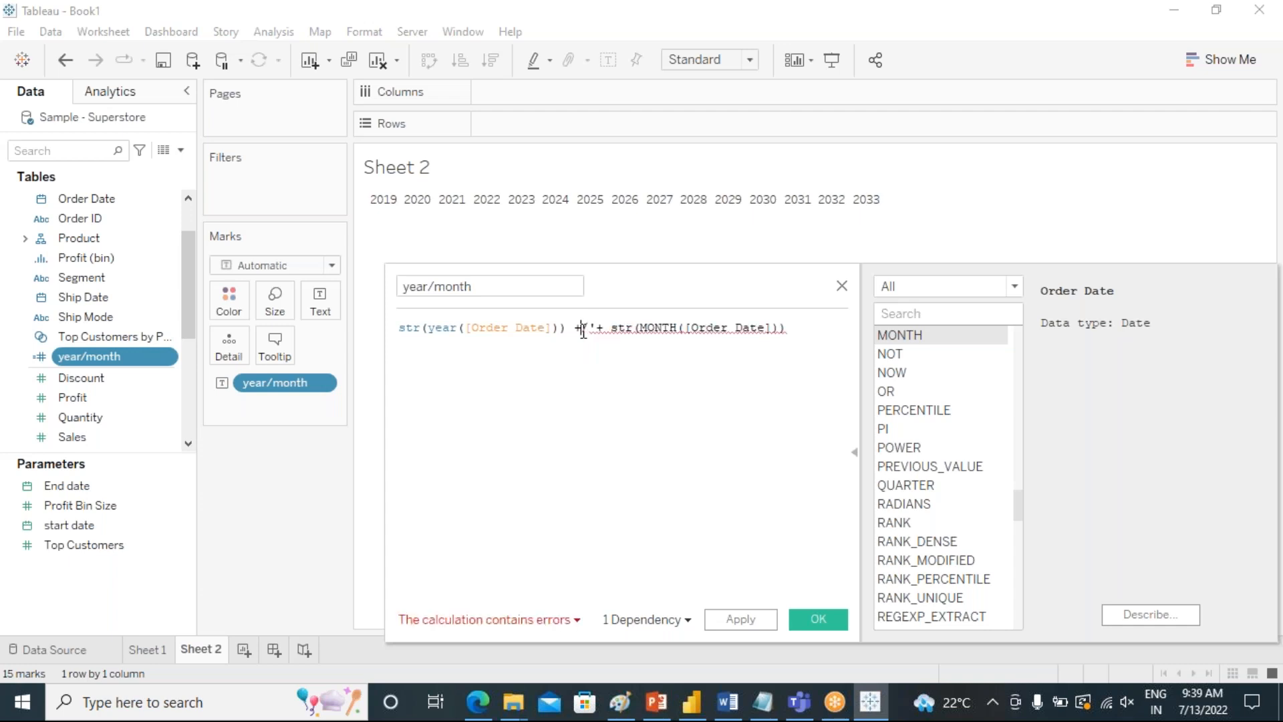
pyautogui.write('/')
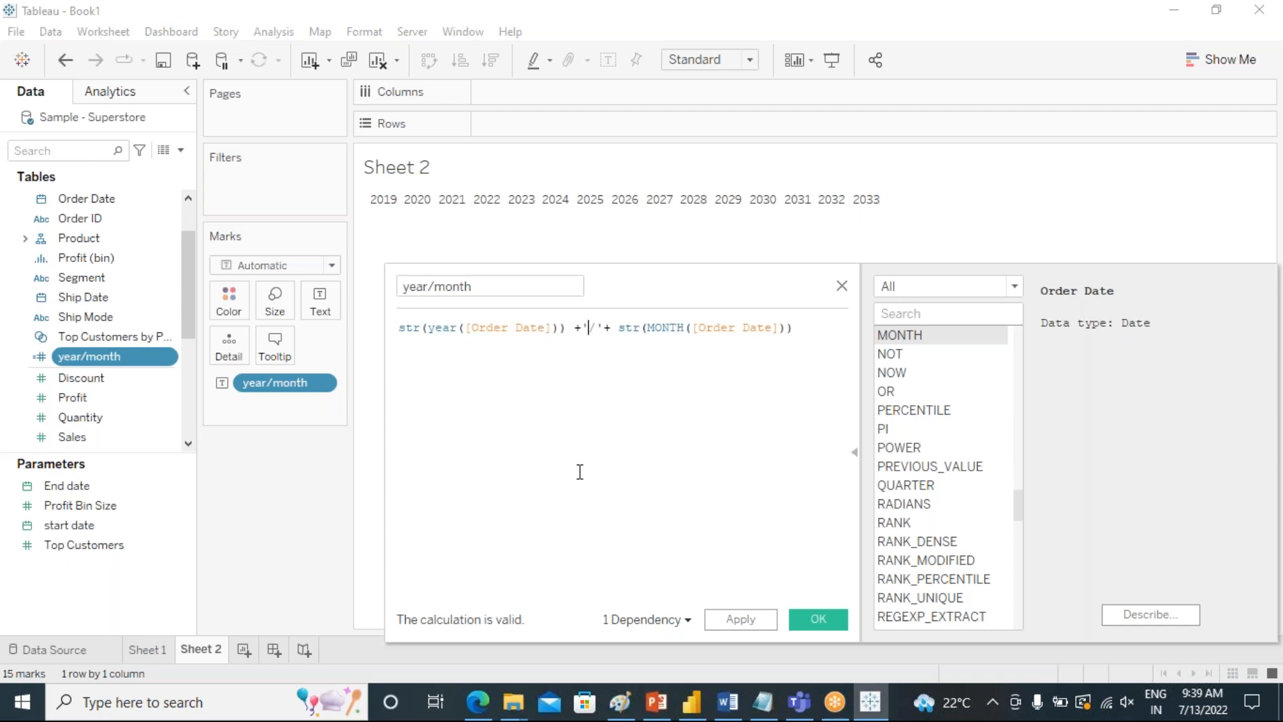
pyautogui.click(749, 619)
pyautogui.click(811, 622)
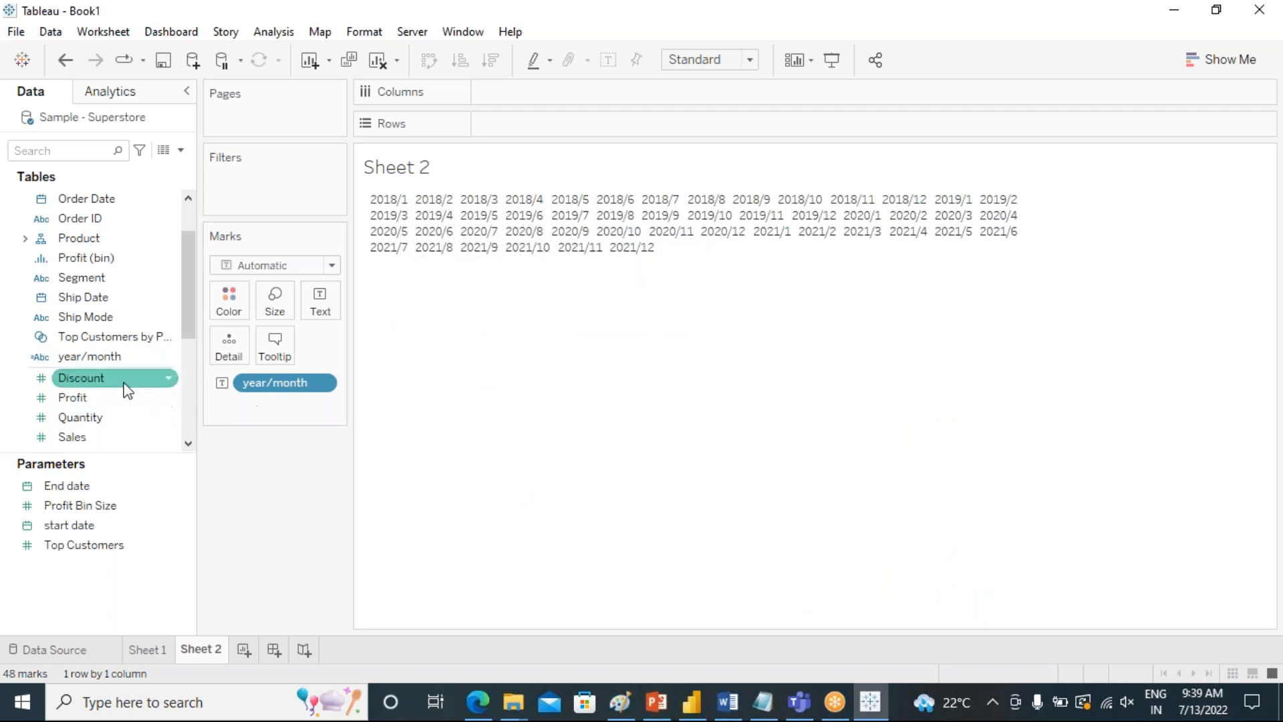
# Build a horizontal bar chart with the sum of Sales on Columns and year/month on Rows.
pyautogui.doubleClick(92, 436)
pyautogui.moveTo(269, 382); pyautogui.dragTo(535, 128)
pyautogui.moveTo(277, 391); pyautogui.dragTo(715, 91)
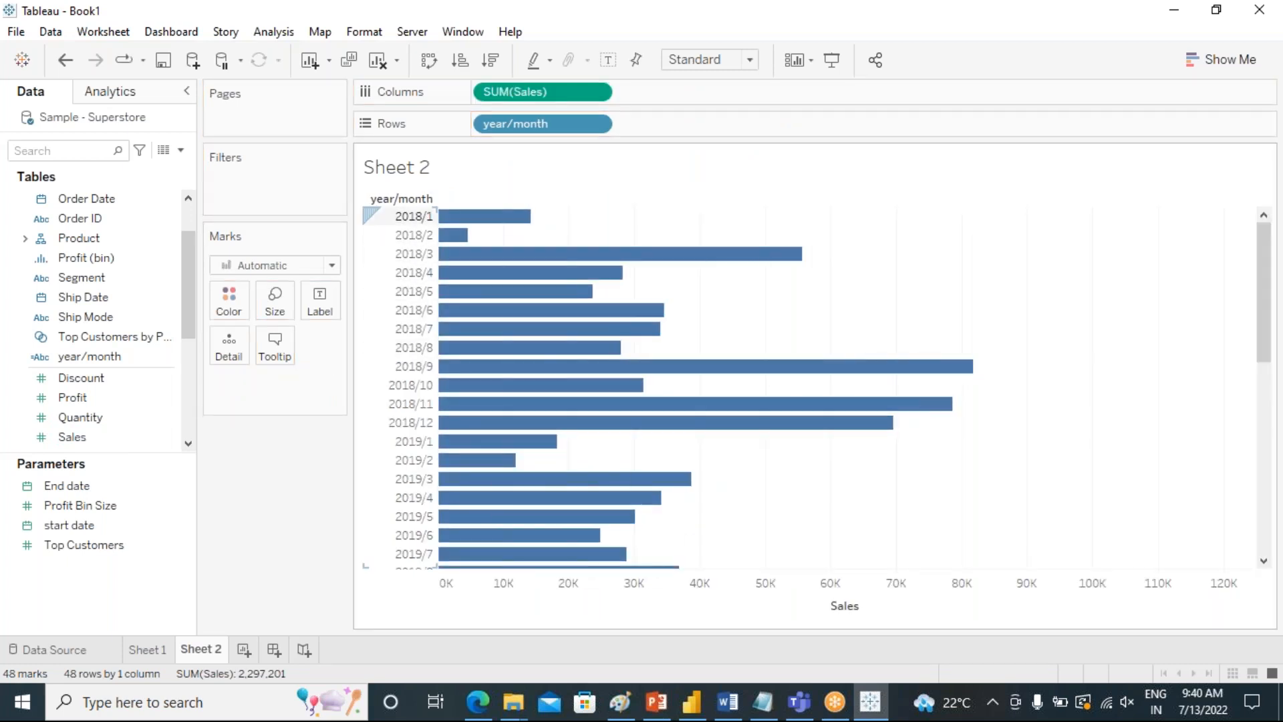
# Review the monthly sales bars and turn on mark labels showing each bar's sales value.
pyautogui.scroll(-10, 415, 340)
pyautogui.scroll(5, 414, 350)
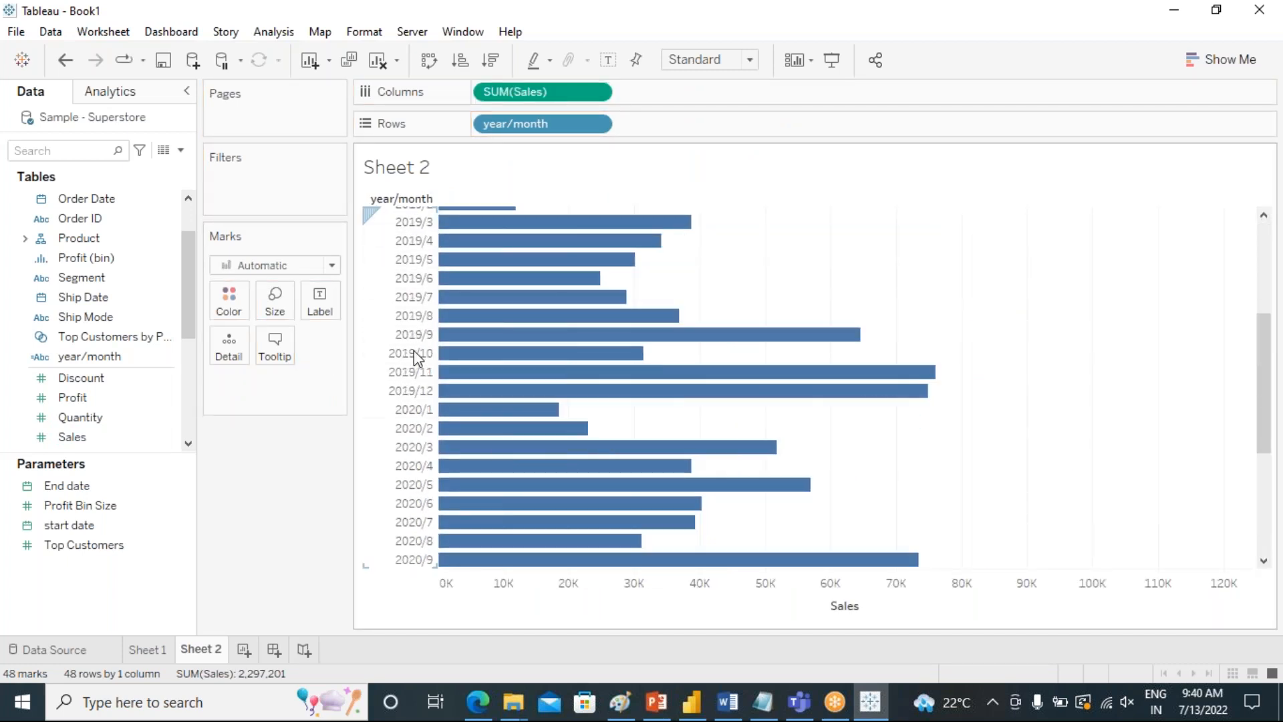
pyautogui.scroll(-5, 415, 348)
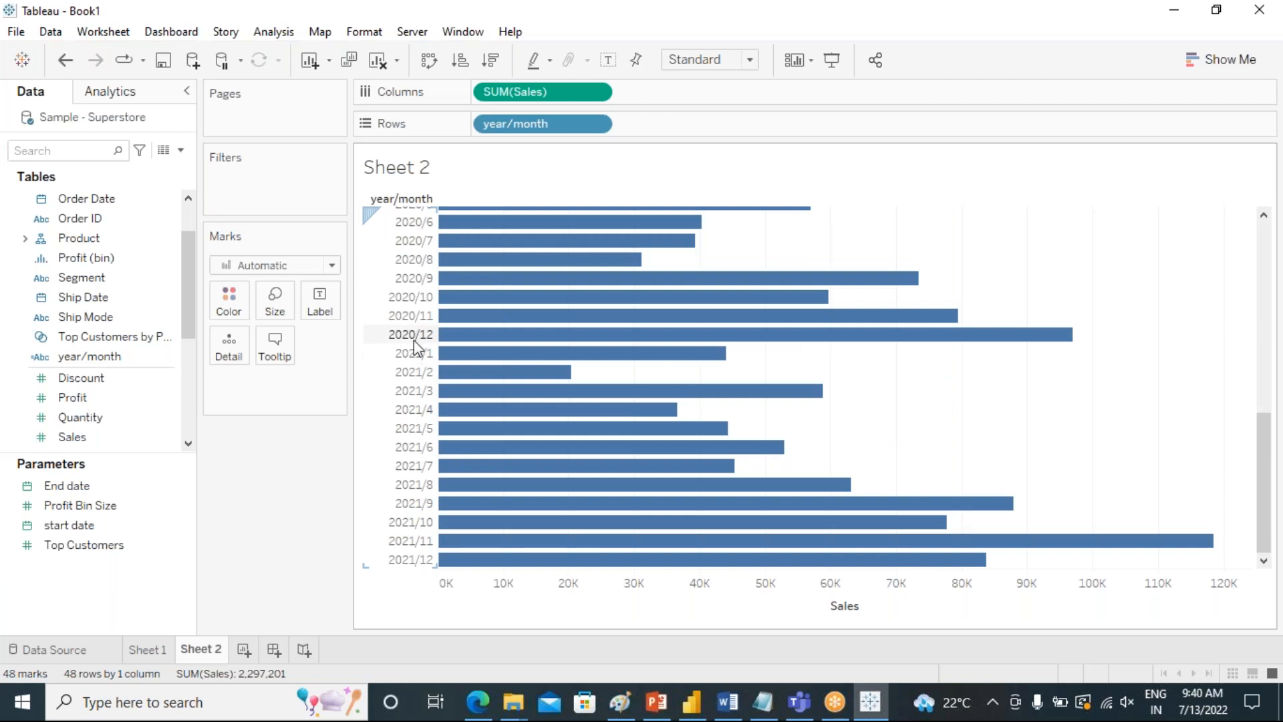
pyautogui.scroll(9, 415, 294)
pyautogui.scroll(2, 416, 297)
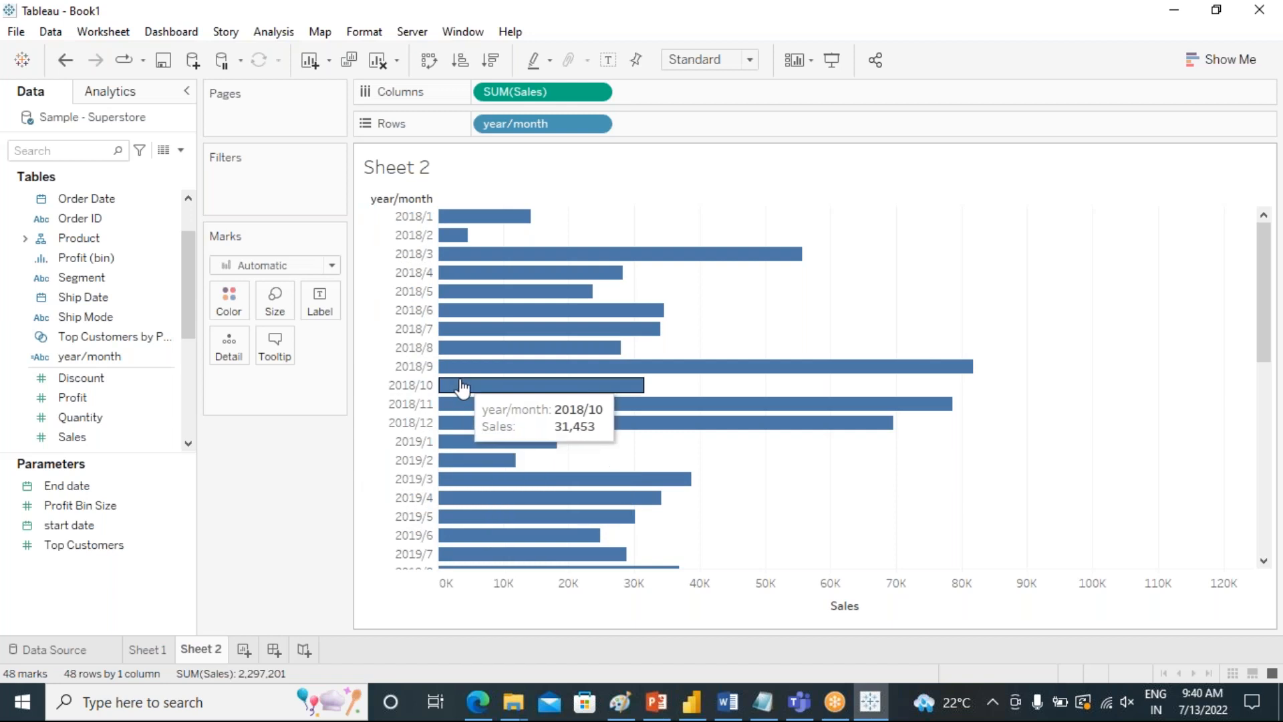
pyautogui.click(608, 61)
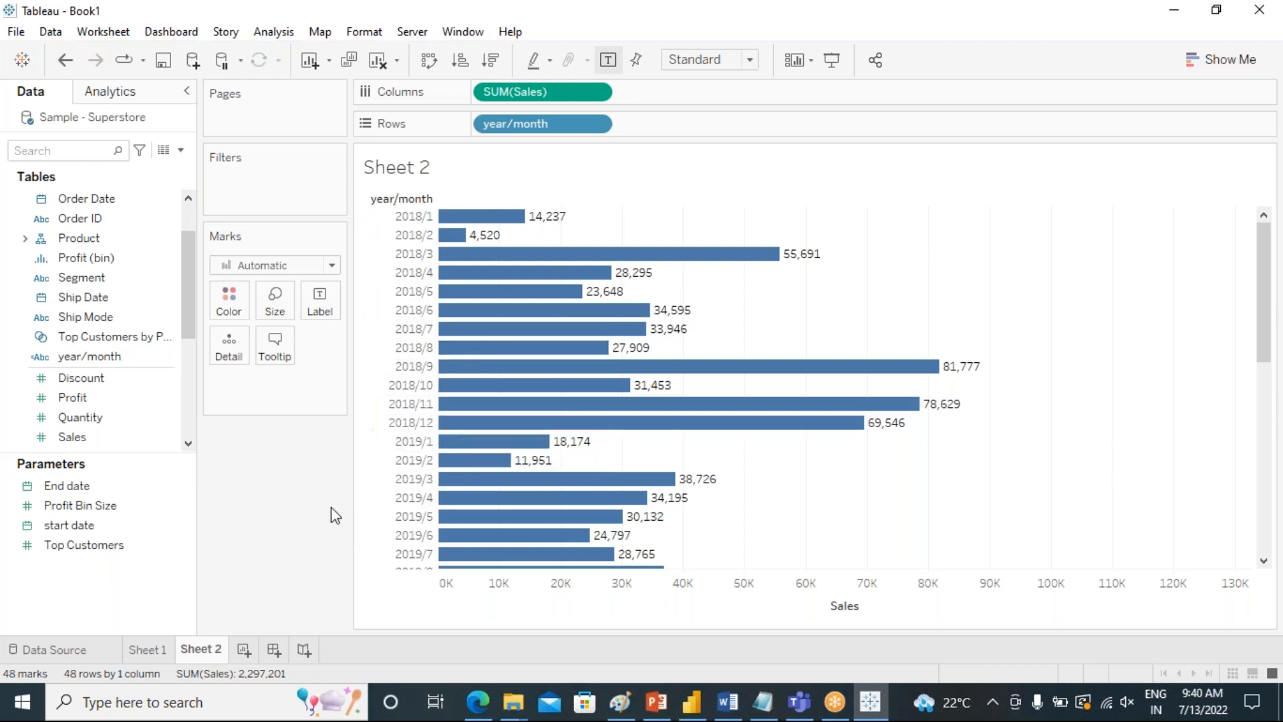
# Add two new blank worksheets and open the Show Me chart gallery.
pyautogui.click(243, 649)
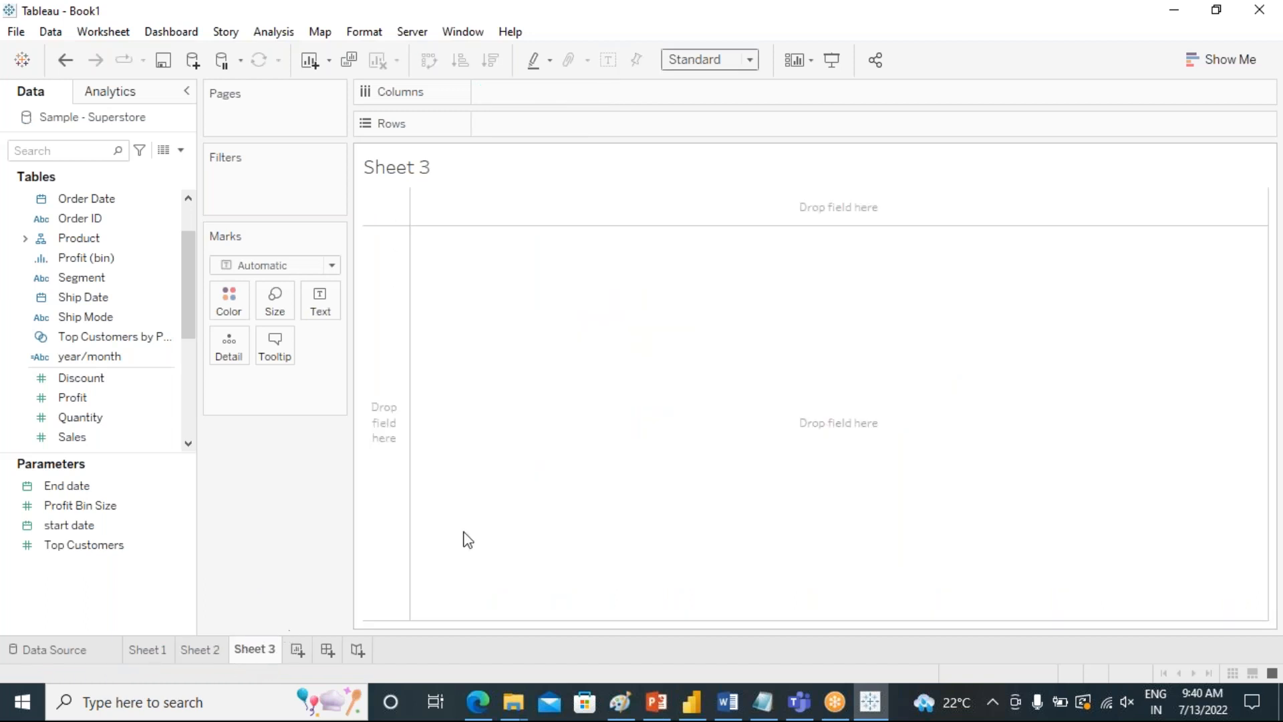
pyautogui.click(1197, 67)
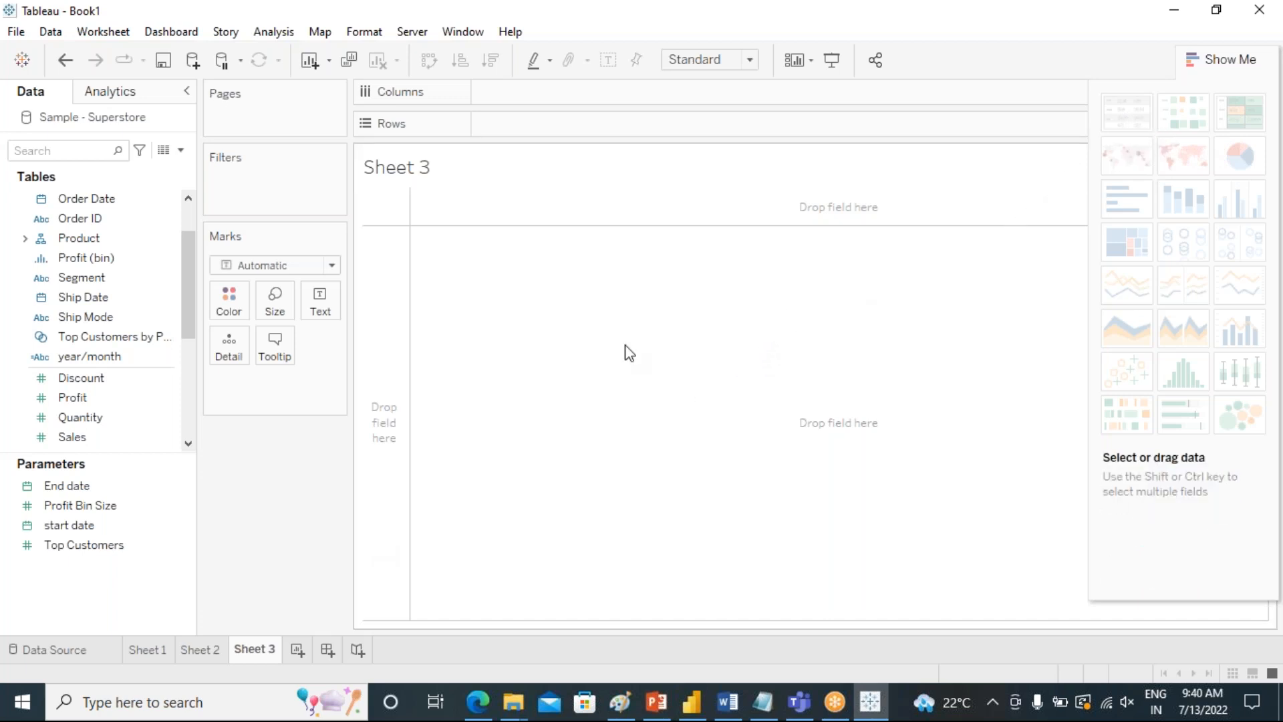
pyautogui.click(300, 648)
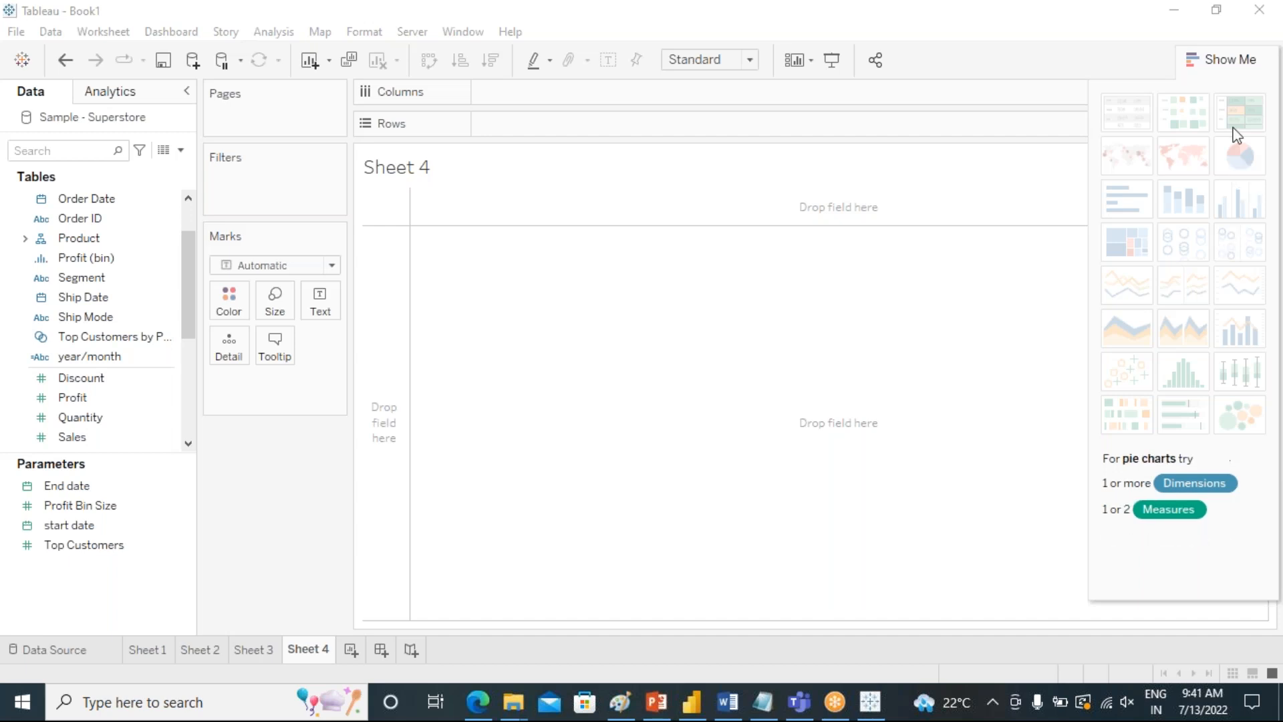
# Close the chart gallery and build a text table of the sum of Sales with Segment on Rows.
pyautogui.click(1219, 61)
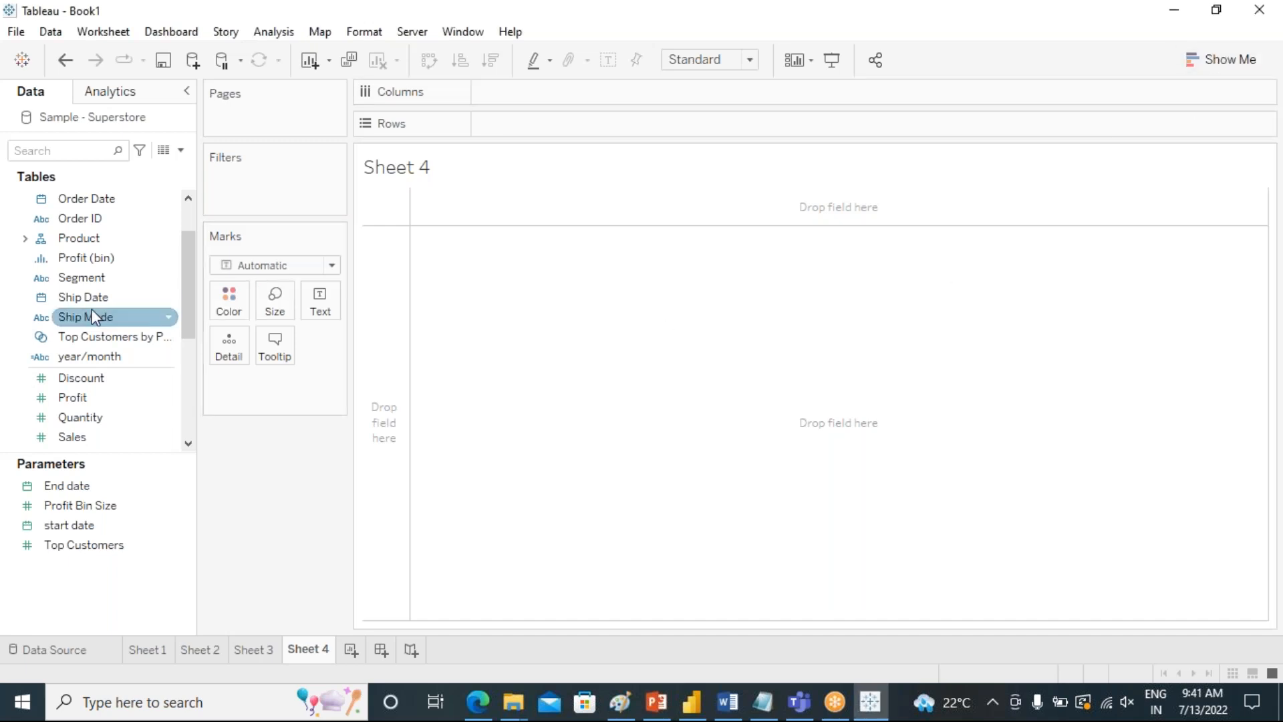
pyautogui.click(102, 279)
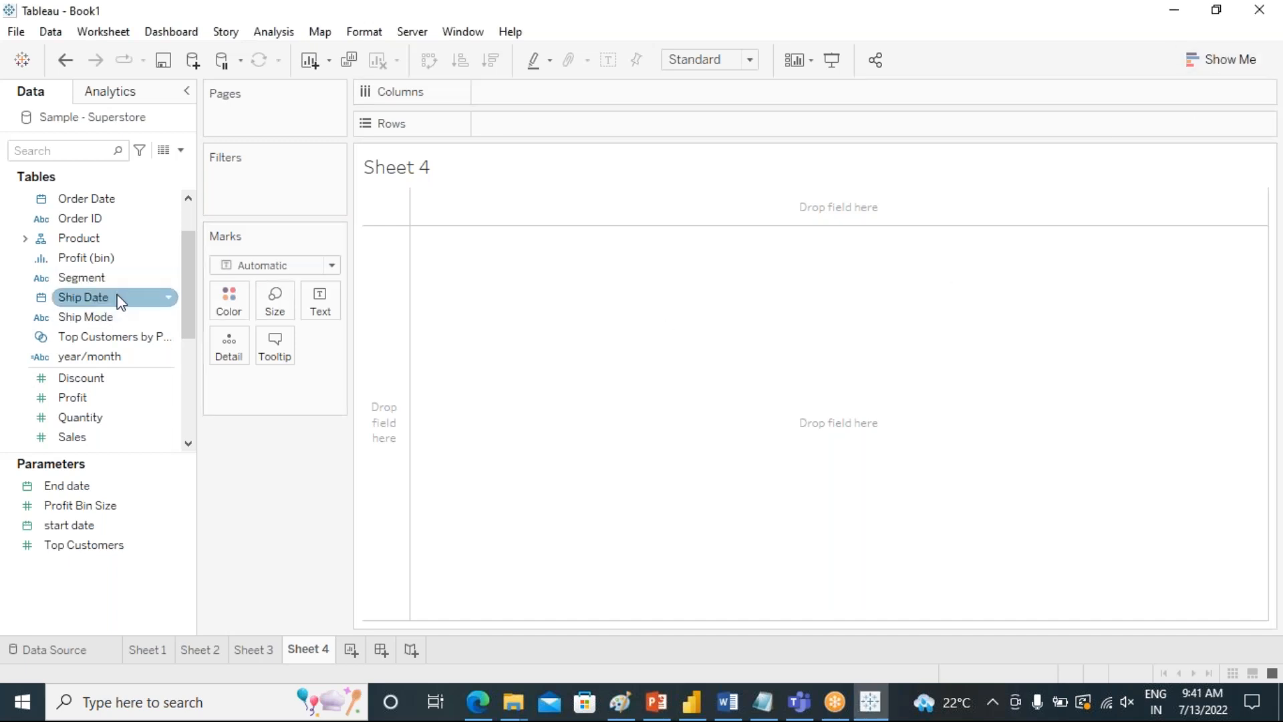
pyautogui.scroll(1, 113, 297)
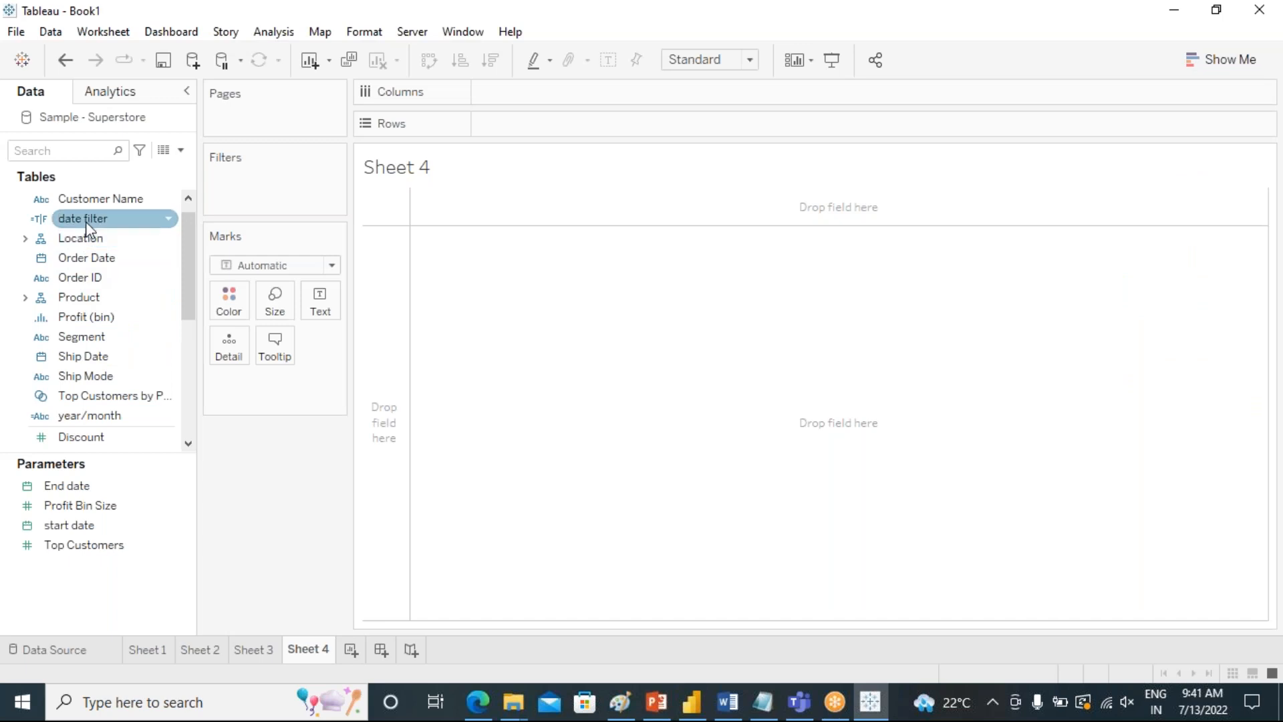
pyautogui.click(93, 339)
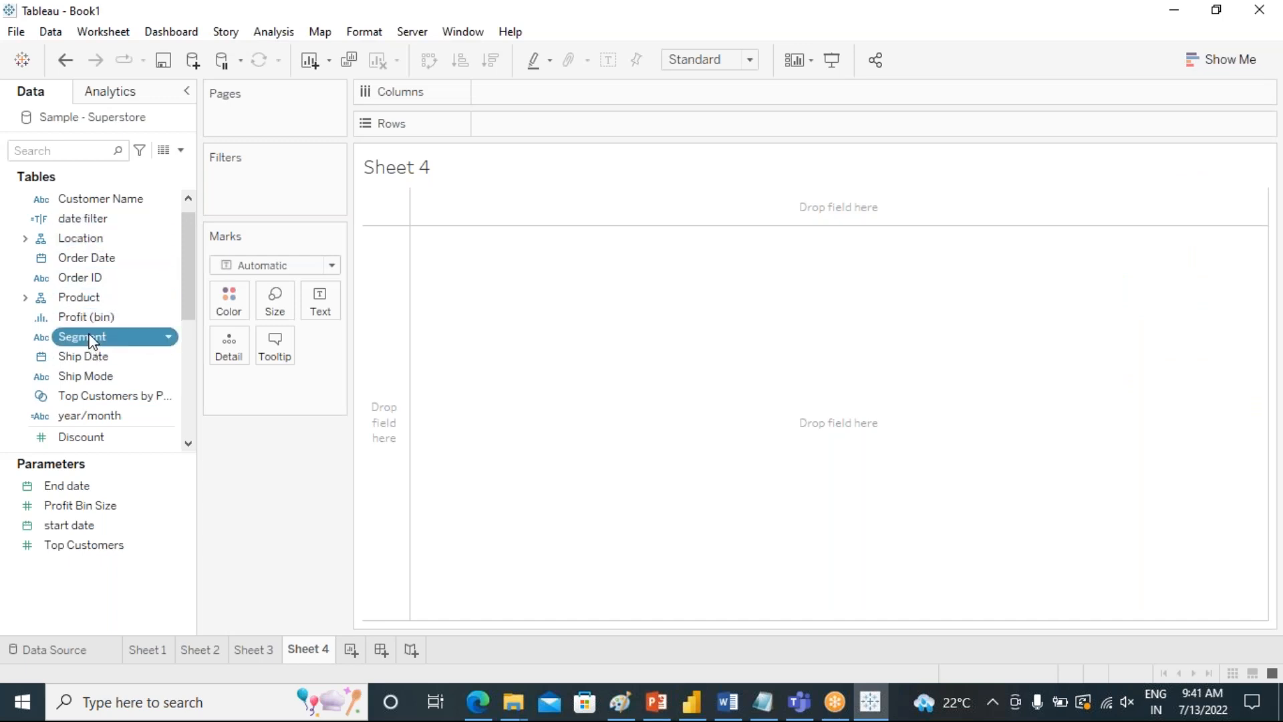
pyautogui.doubleClick(93, 340)
pyautogui.scroll(-4, 101, 414)
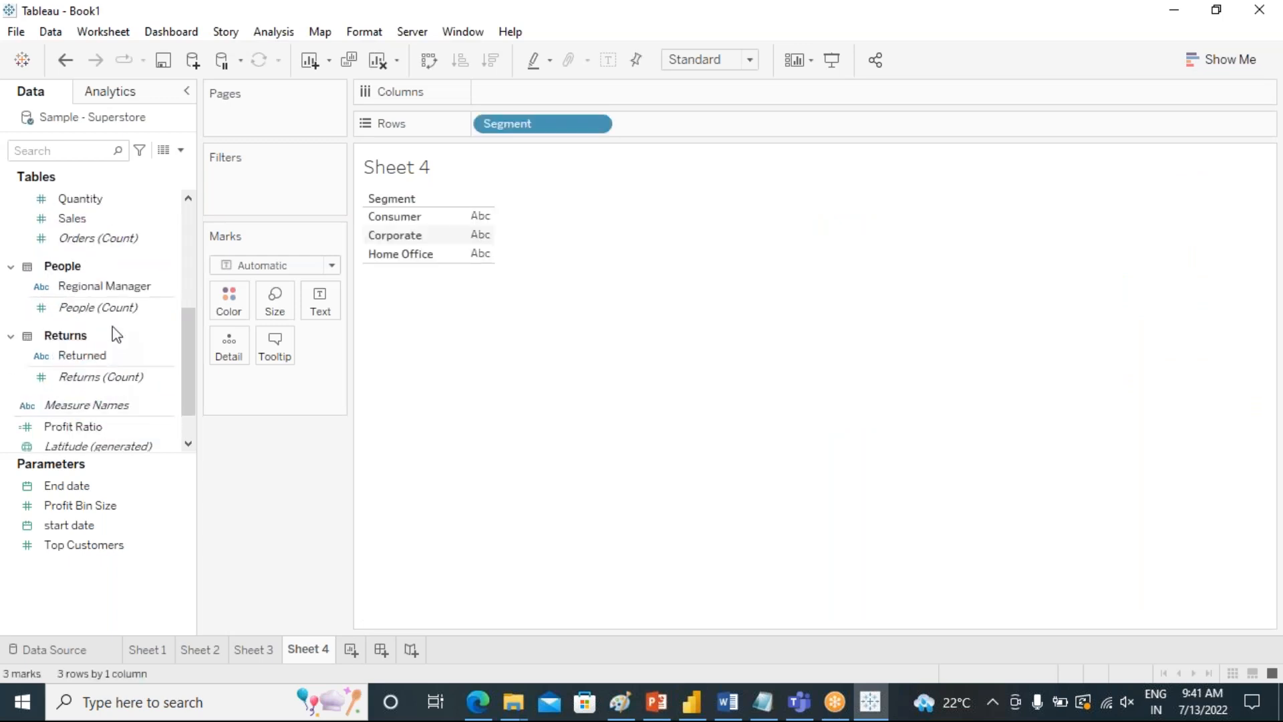
pyautogui.scroll(2, 117, 335)
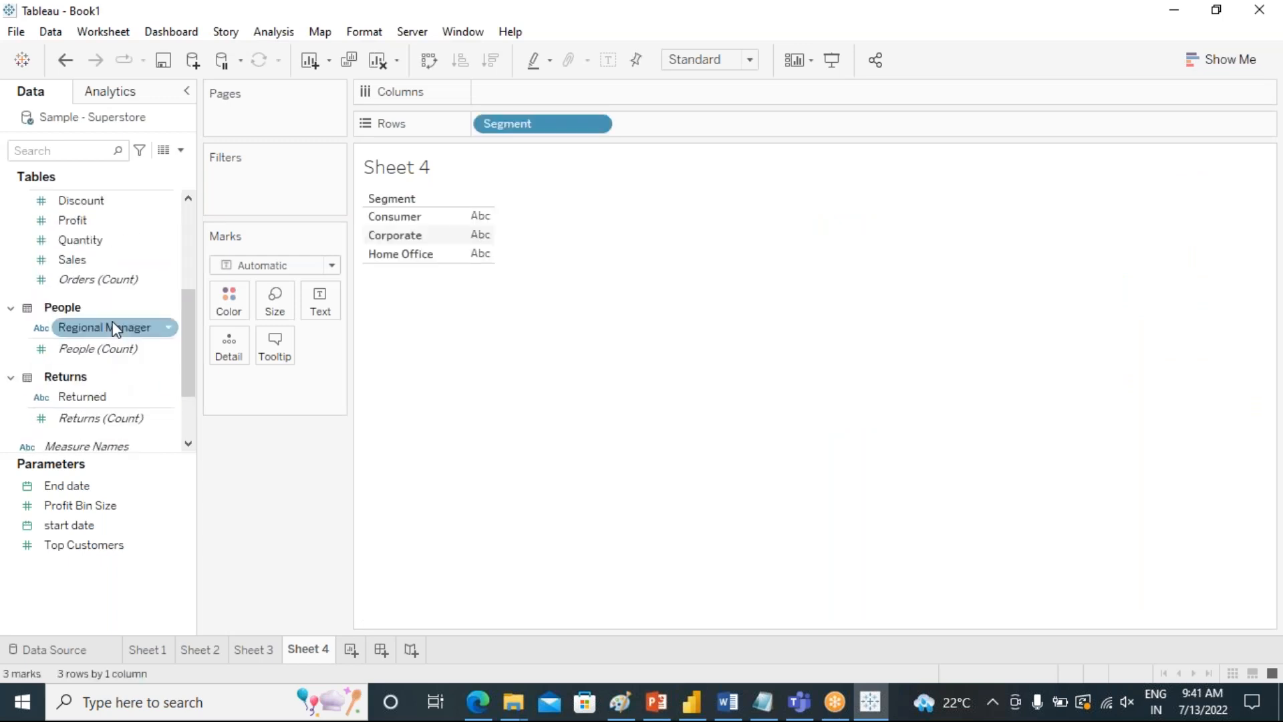
pyautogui.doubleClick(80, 259)
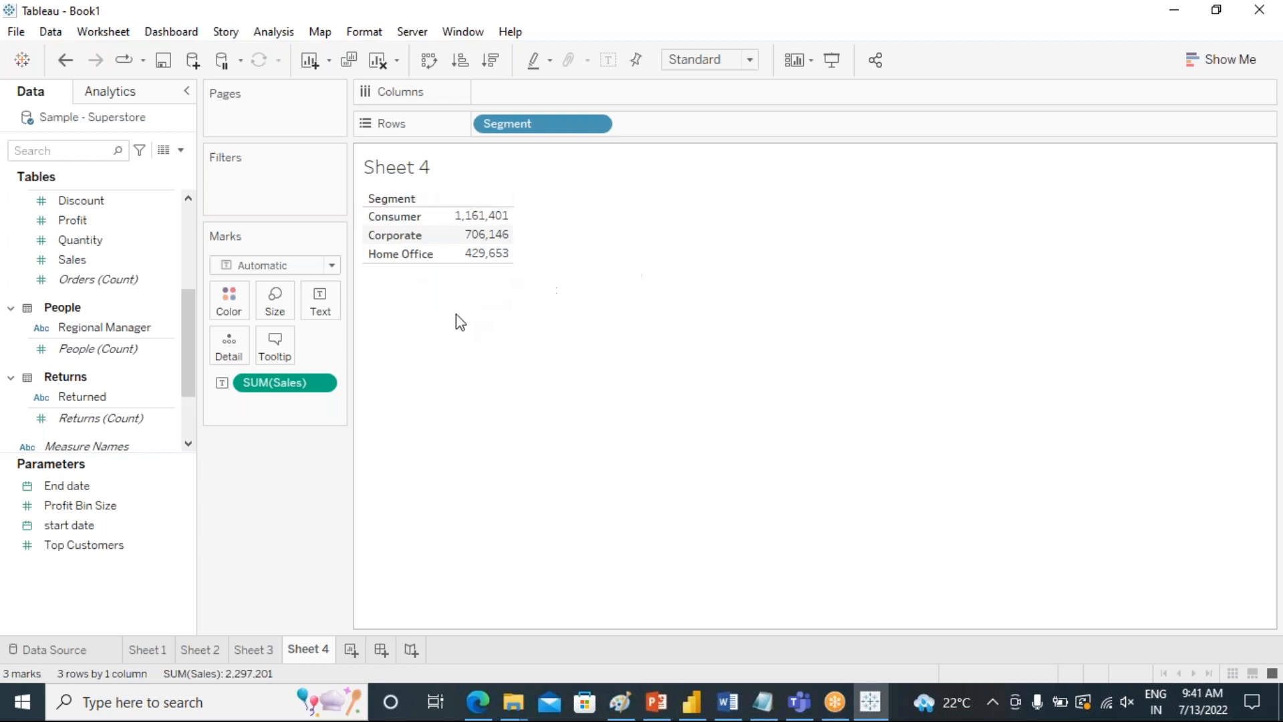
# Change the mark type to Pie and move Segment from Rows to Color to form a single pie.
pyautogui.moveTo(476, 254)
pyautogui.click(332, 266)
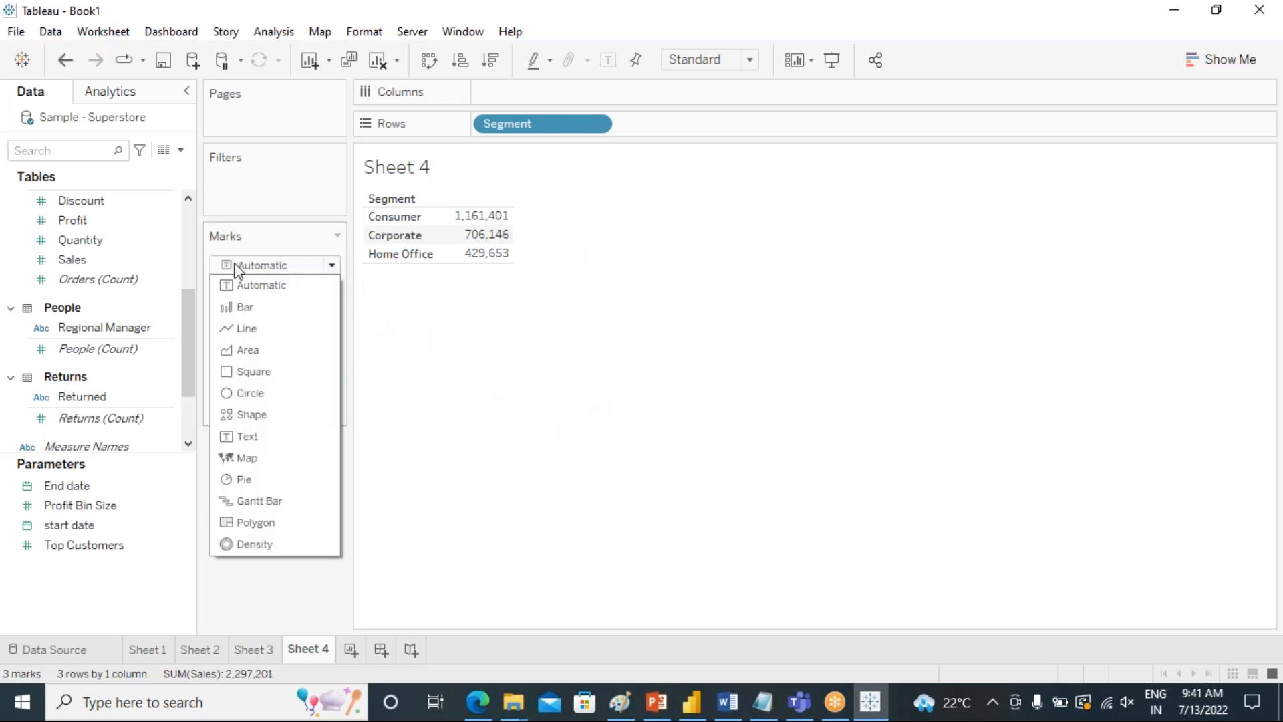
pyautogui.click(245, 479)
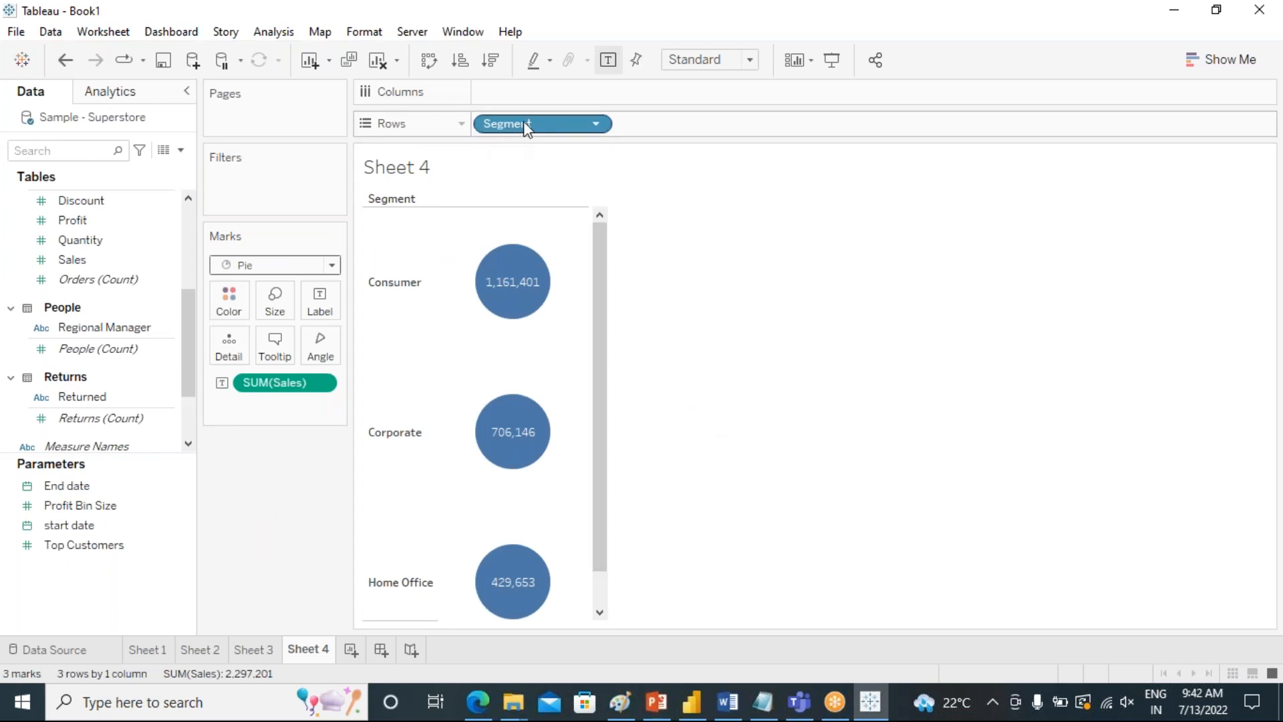
pyautogui.moveTo(524, 121); pyautogui.dragTo(227, 306)
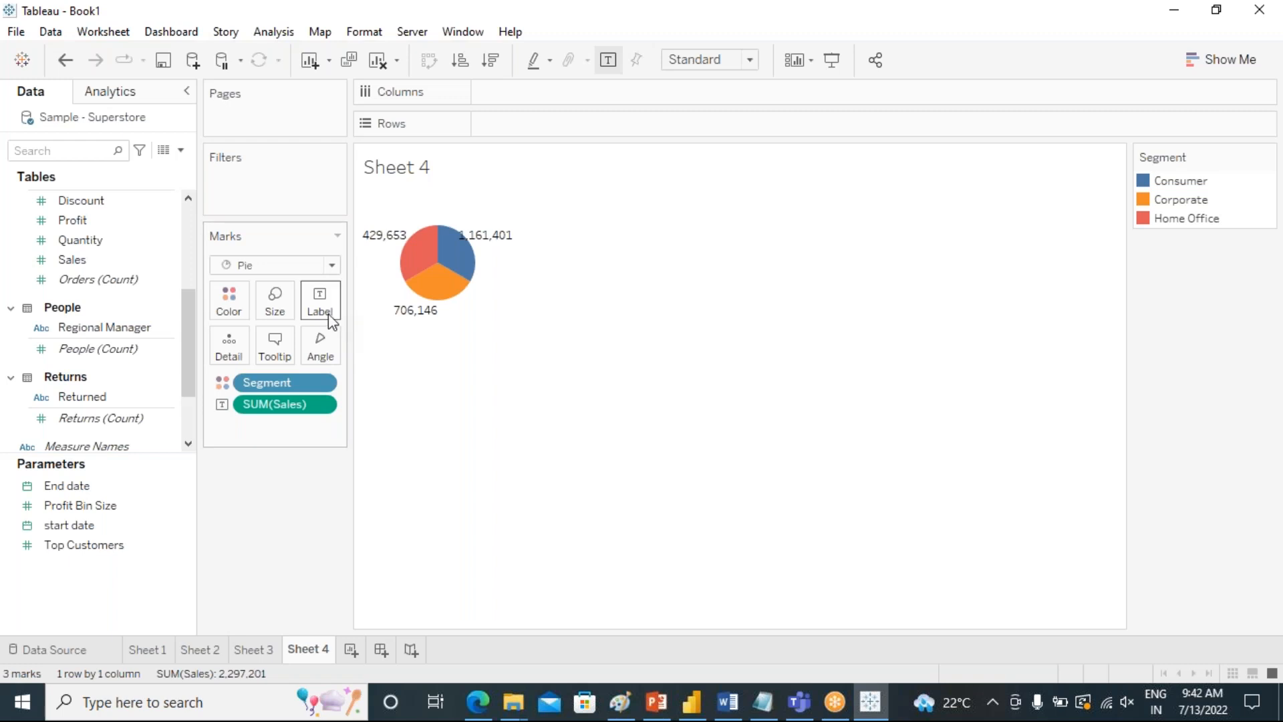
# Fit the pie chart to Entire View.
pyautogui.moveTo(447, 288)
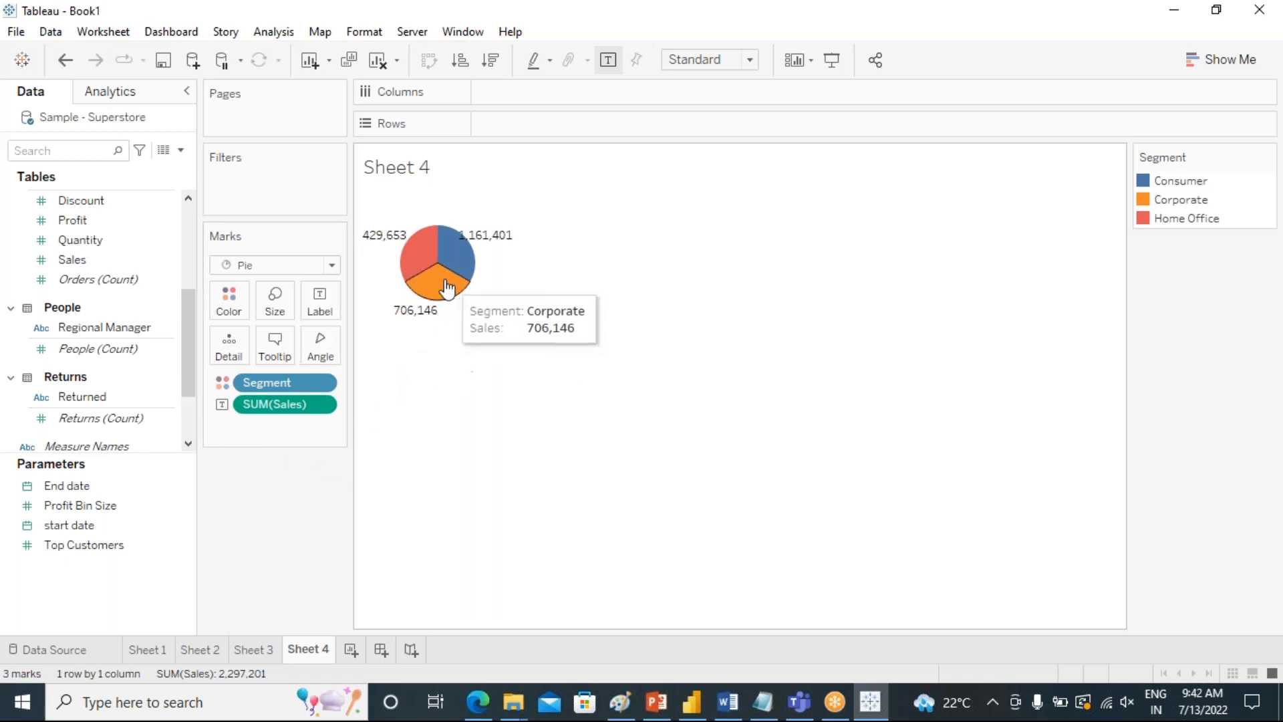
pyautogui.click(749, 60)
pyautogui.click(735, 124)
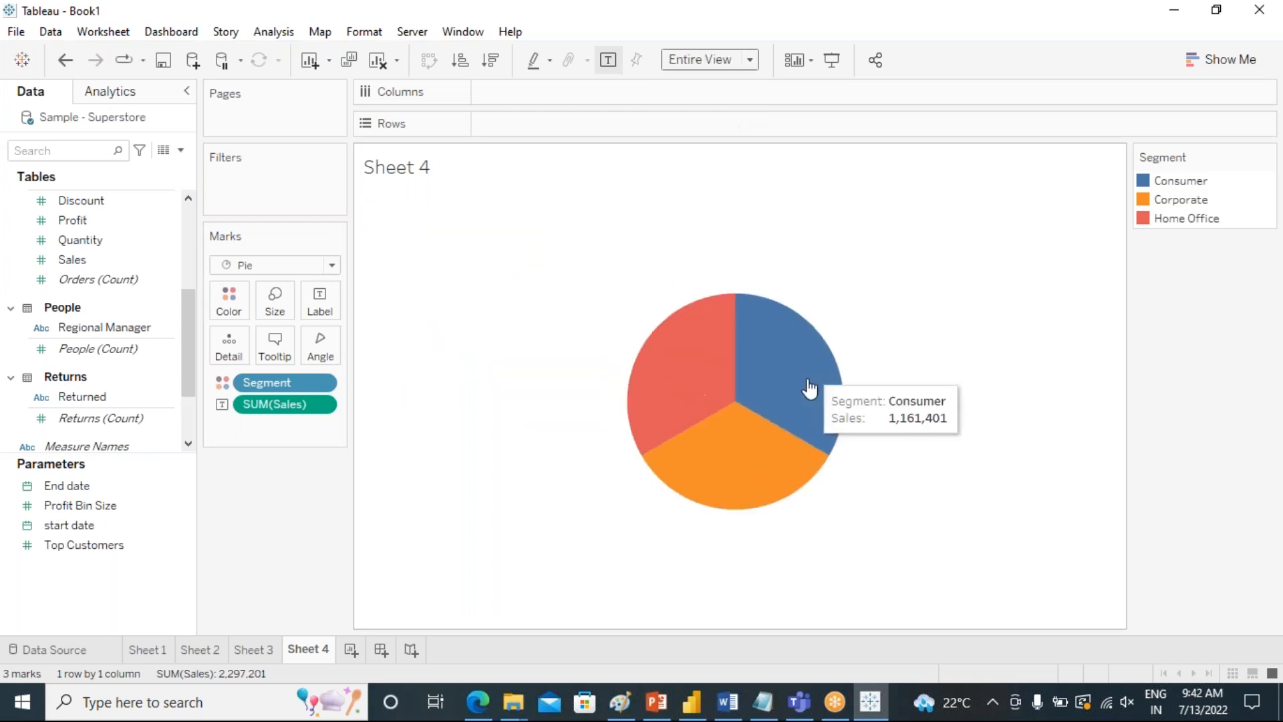
# Add Segment to the pie's labels and assign the sum of Sales to Angle while keeping Sales as a label.
pyautogui.moveTo(635, 351)
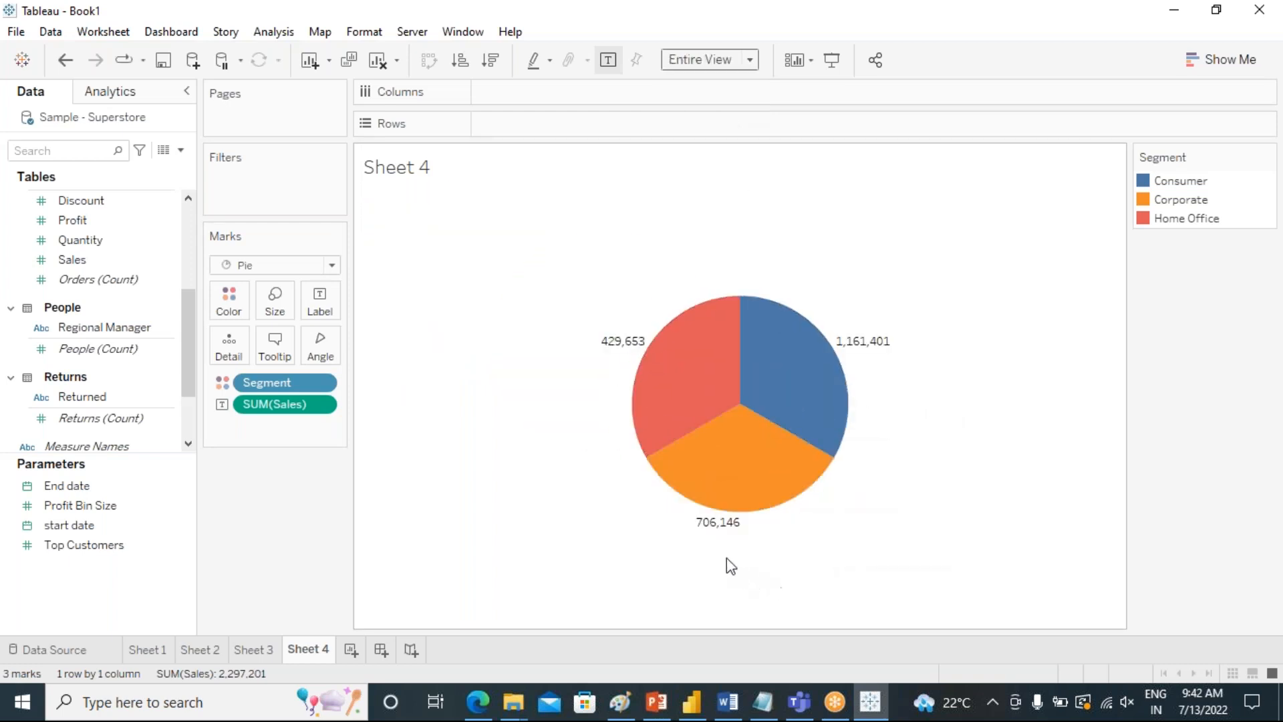
pyautogui.moveTo(801, 411)
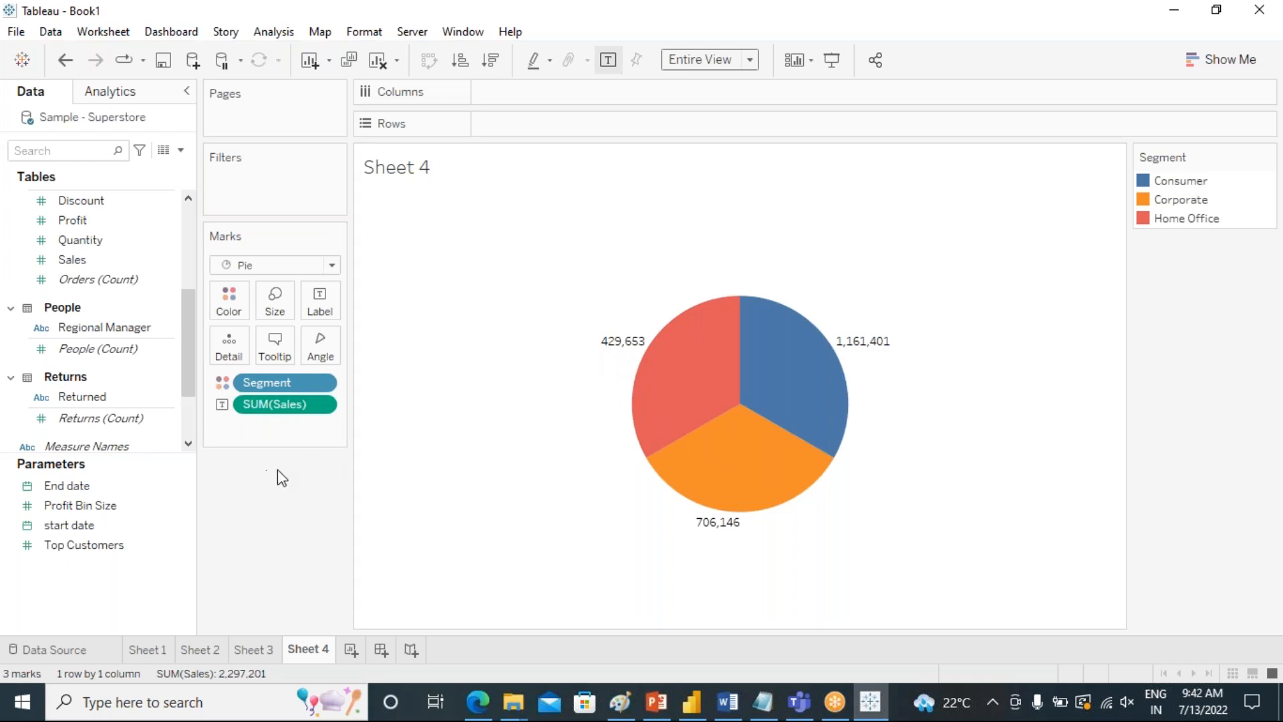
pyautogui.moveTo(259, 383); pyautogui.dragTo(320, 307)
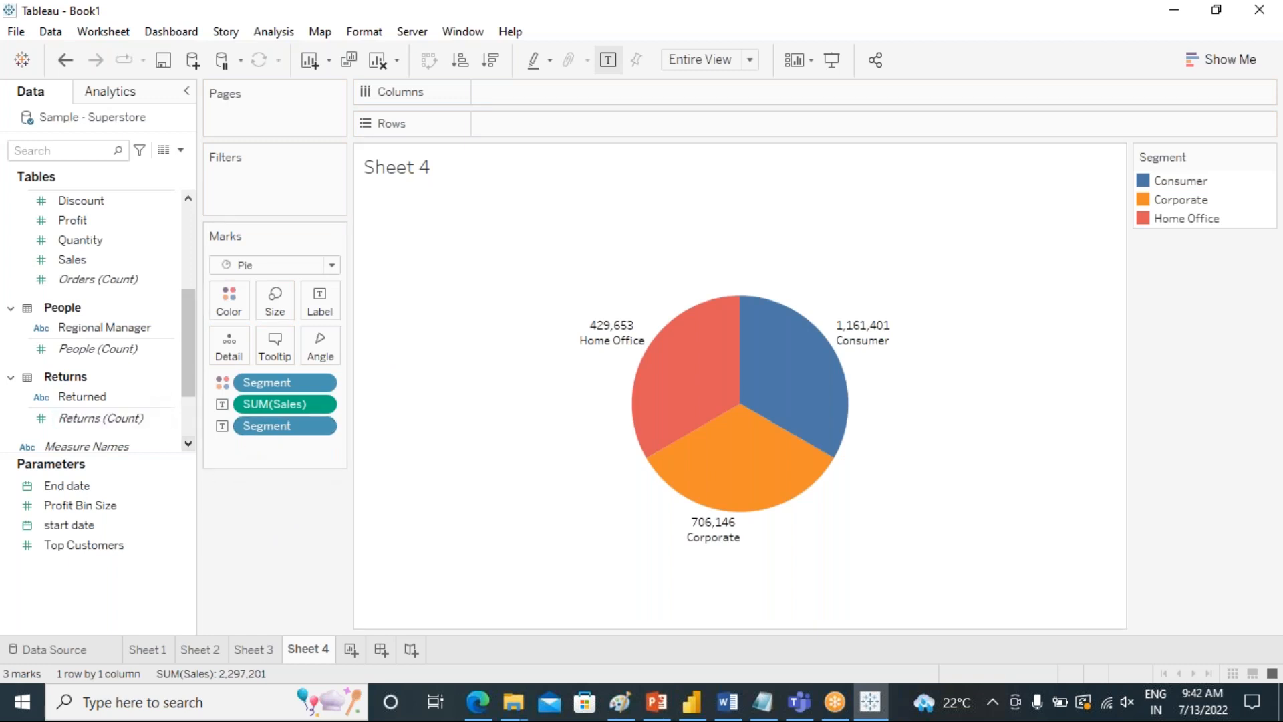
pyautogui.scroll(5, 184, 359)
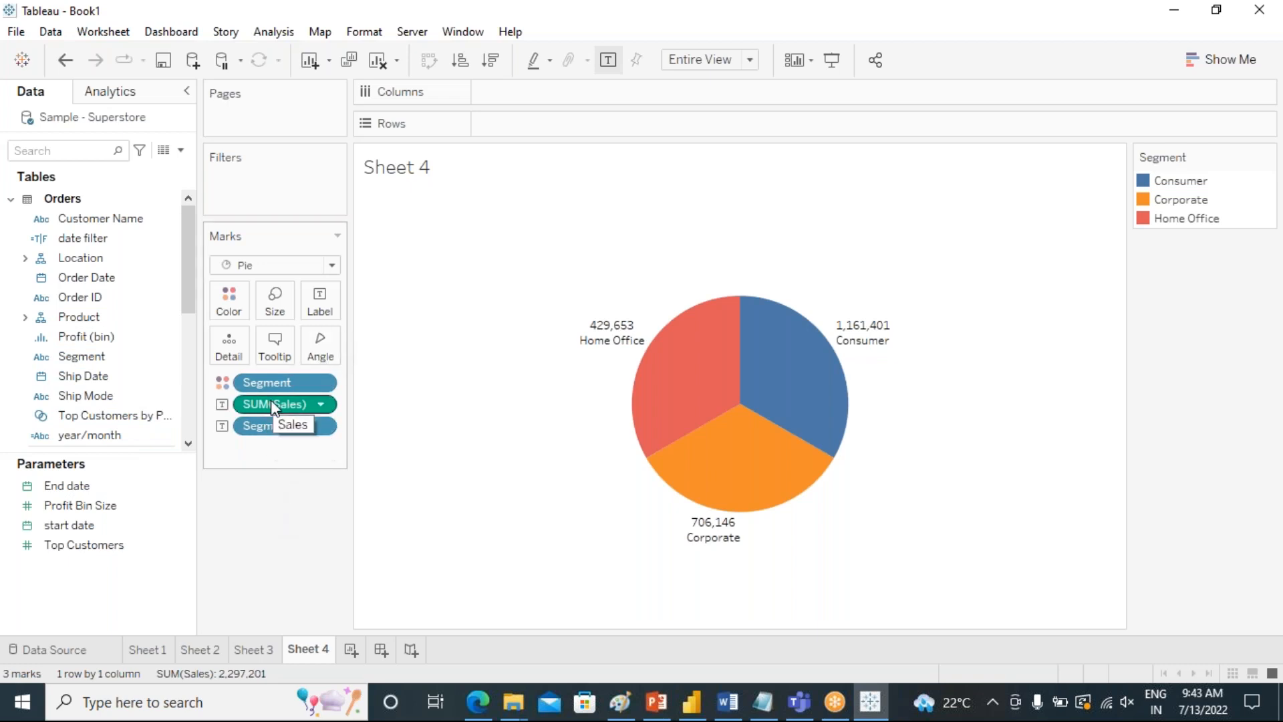
pyautogui.moveTo(270, 401); pyautogui.dragTo(321, 345)
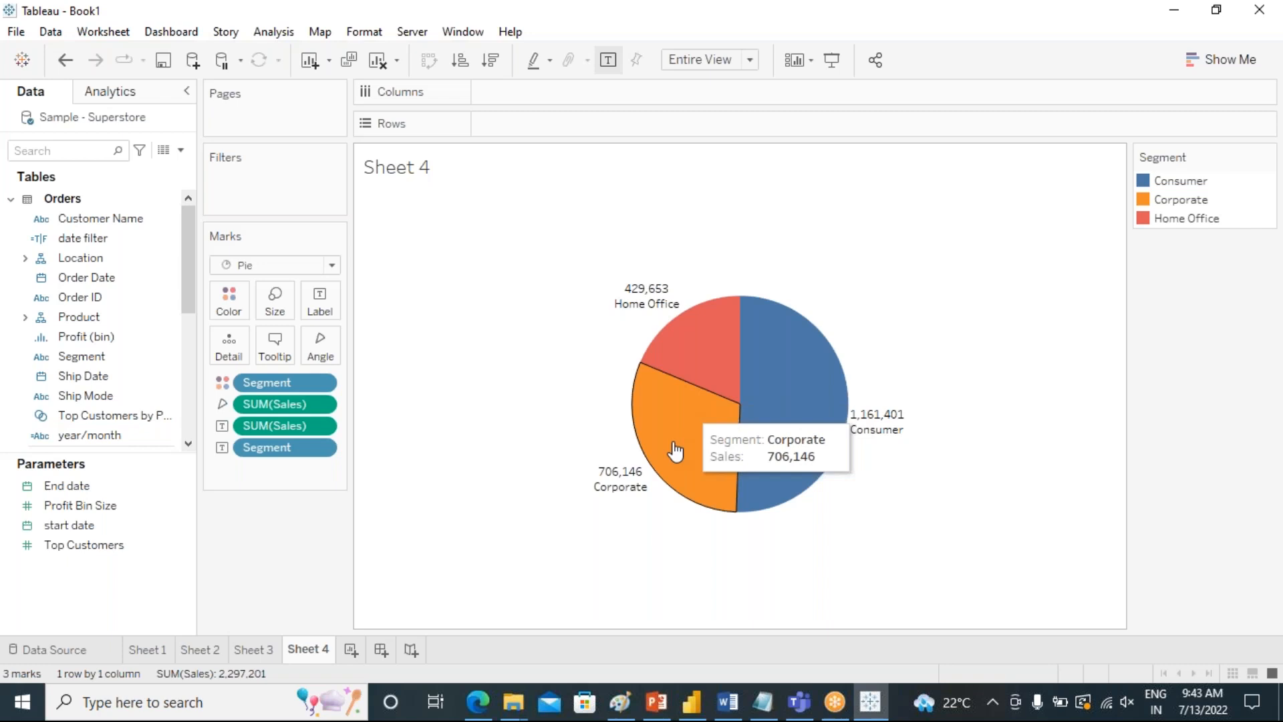
pyautogui.moveTo(869, 426)
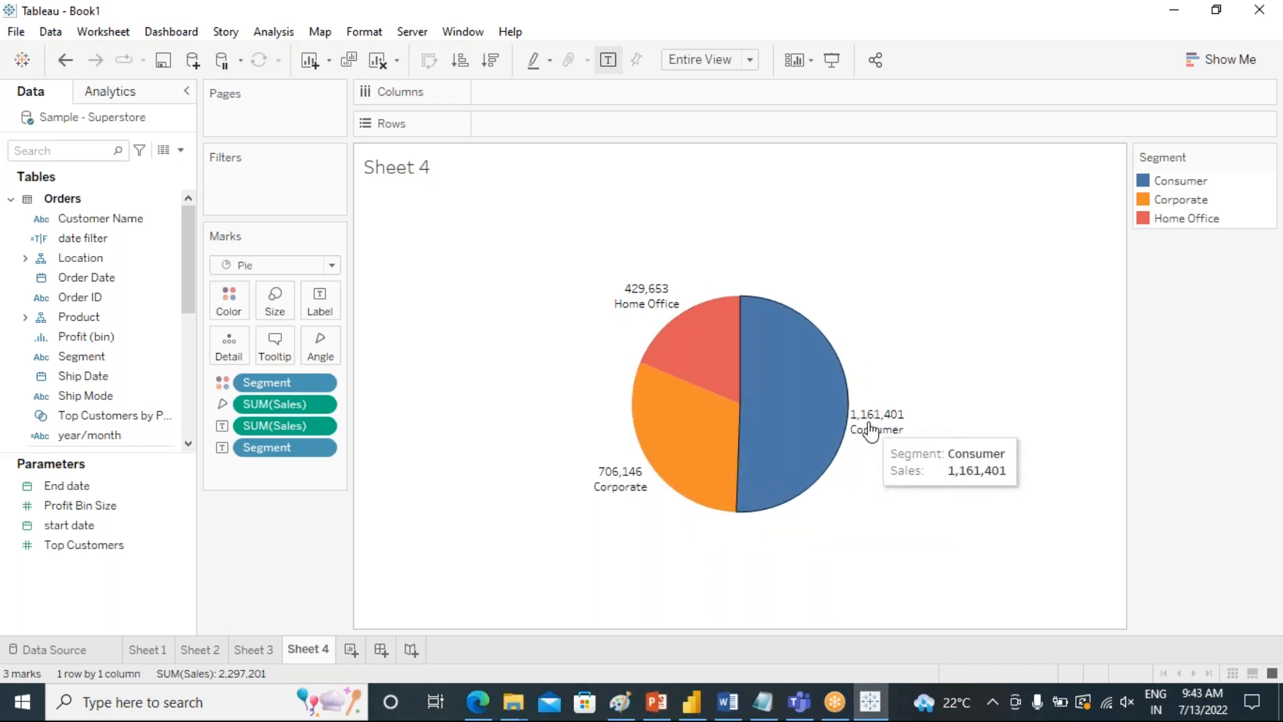
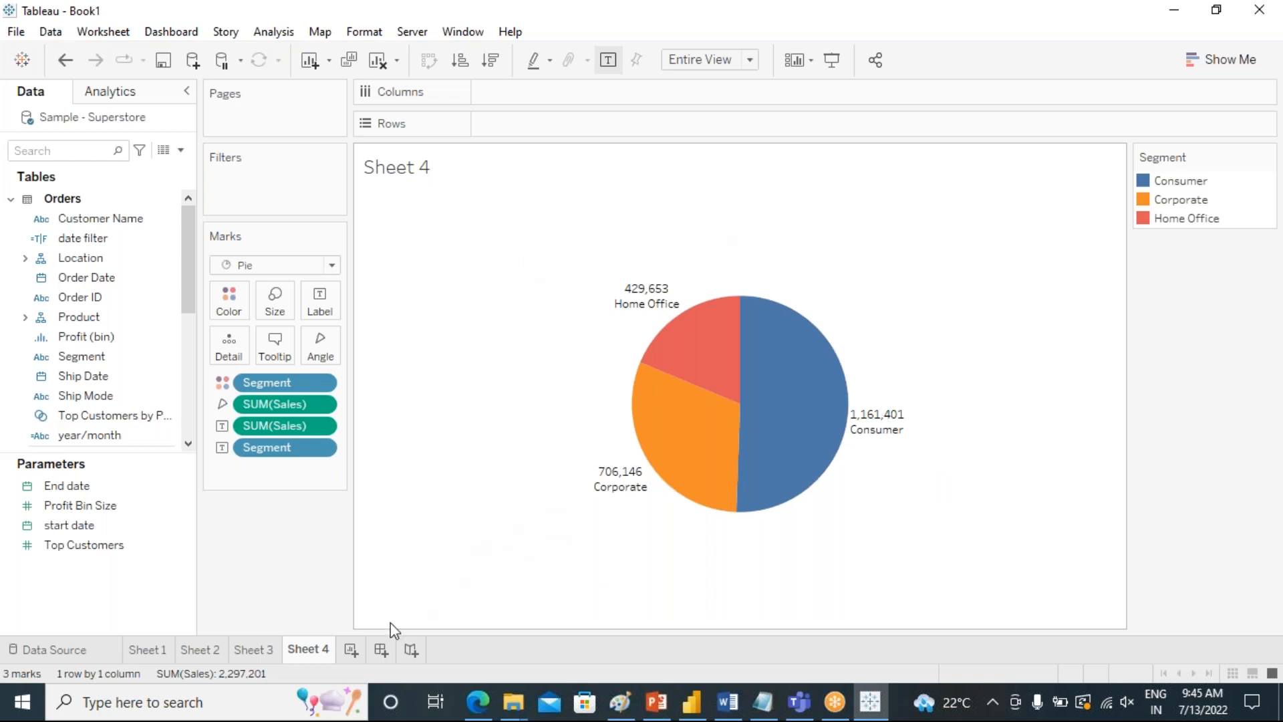
# Add a new blank worksheet, review the segment pie on Sheet 4, and return to the blank sheet.
pyautogui.click(351, 649)
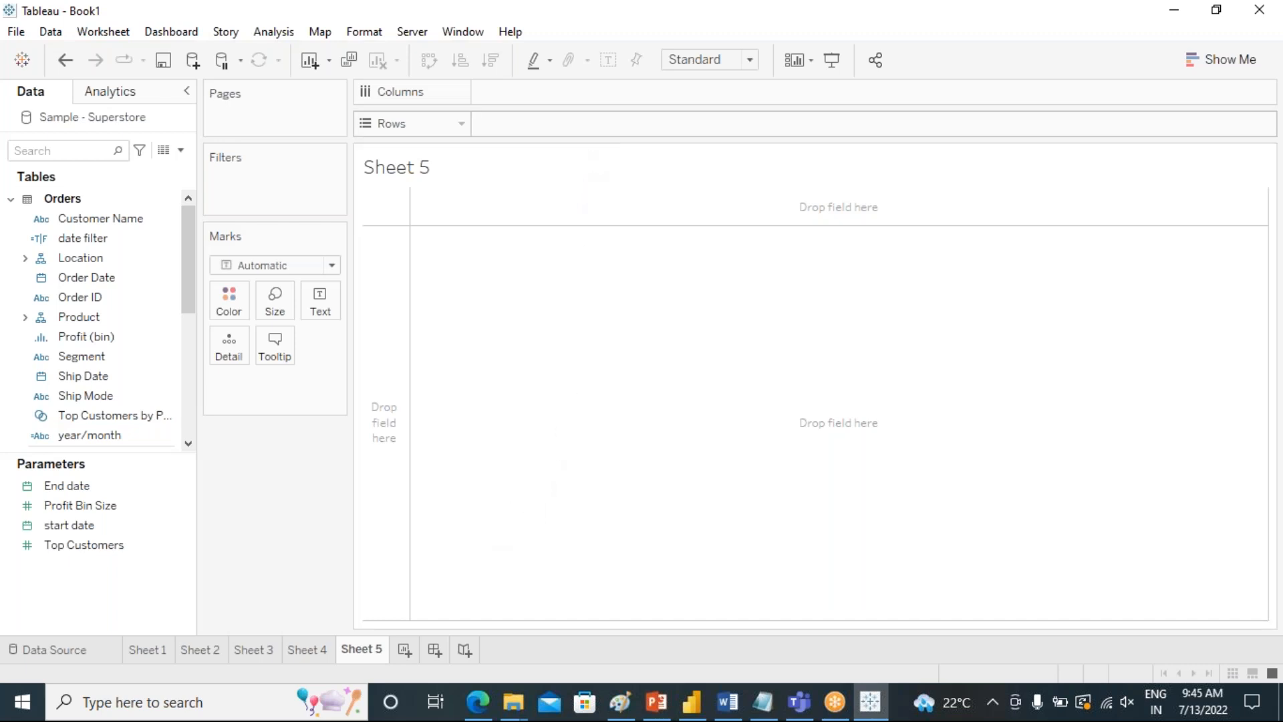
pyautogui.click(320, 650)
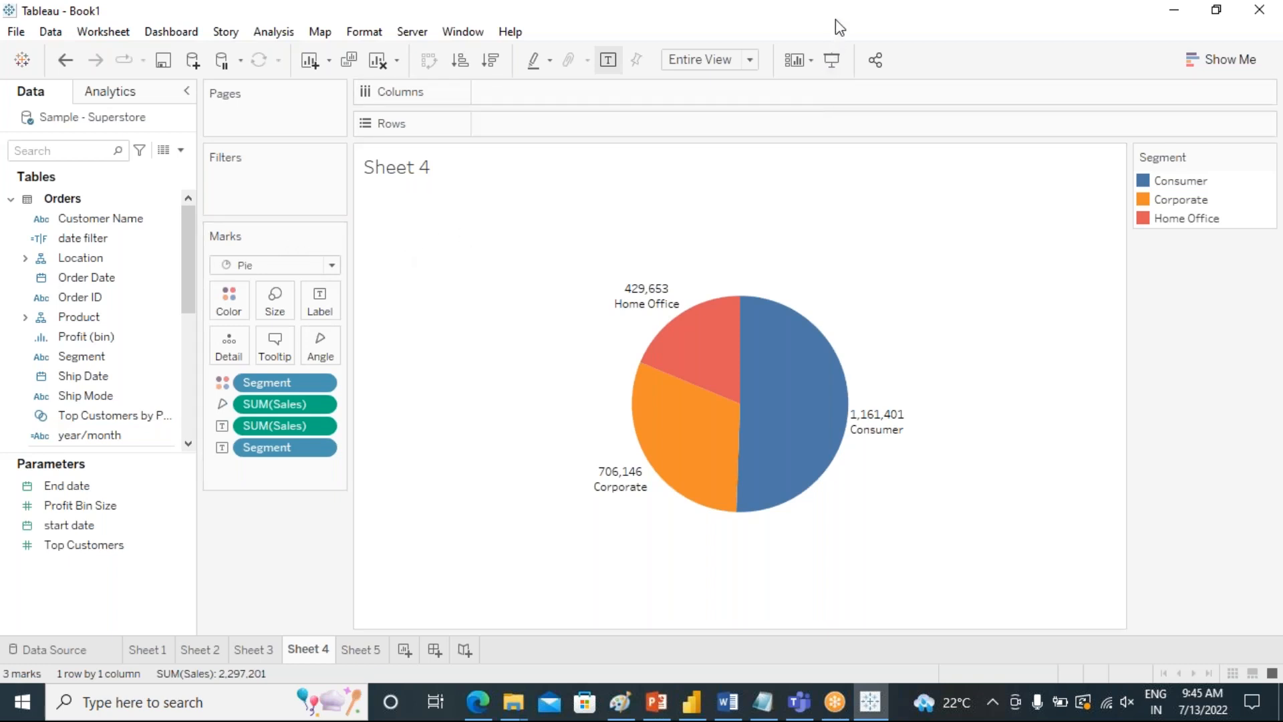
pyautogui.moveTo(846, 433)
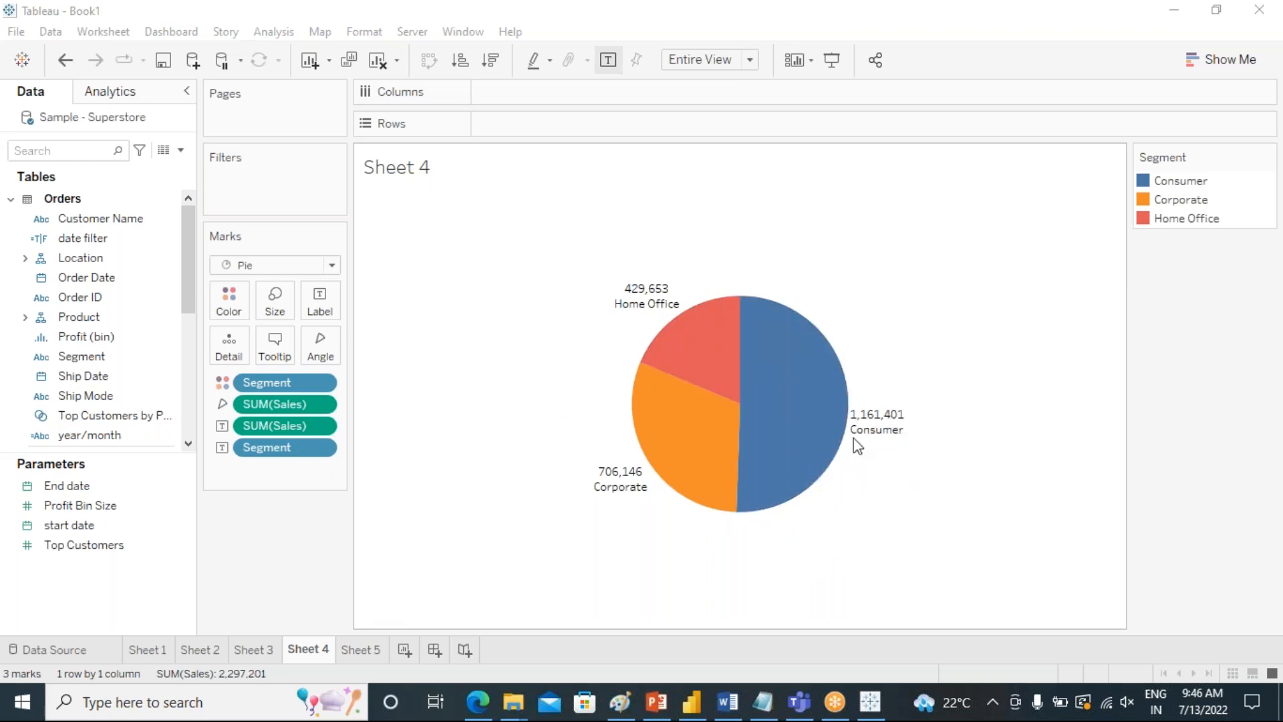
pyautogui.click(363, 647)
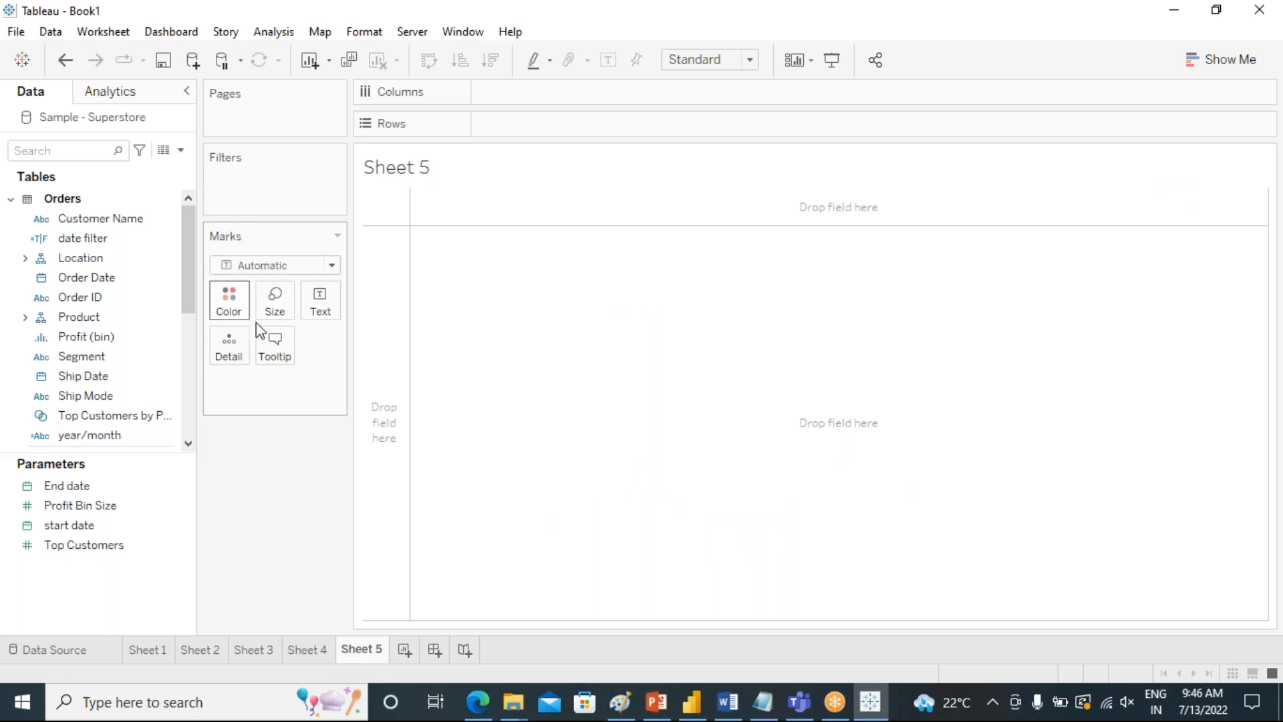
# Create an ad hoc sum(0) calculation on Rows of the blank sheet.
pyautogui.doubleClick(547, 127)
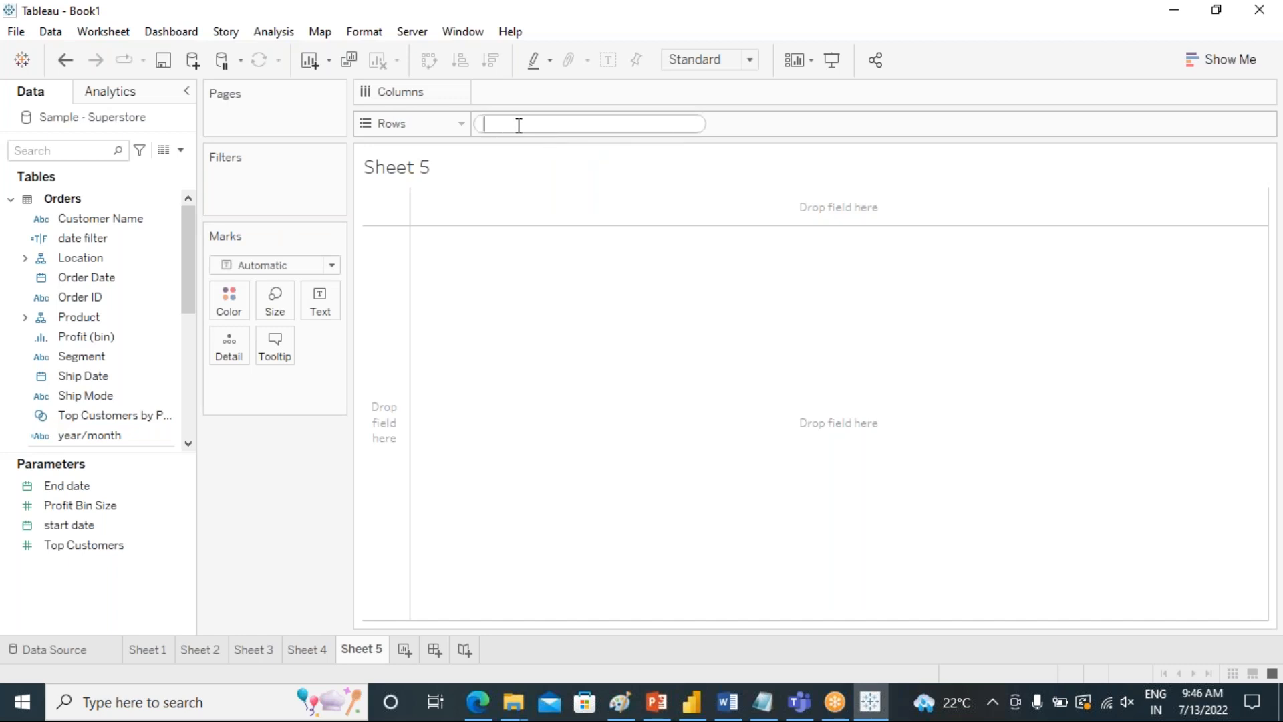
pyautogui.click(580, 190)
pyautogui.doubleClick(527, 126)
pyautogui.write('su')
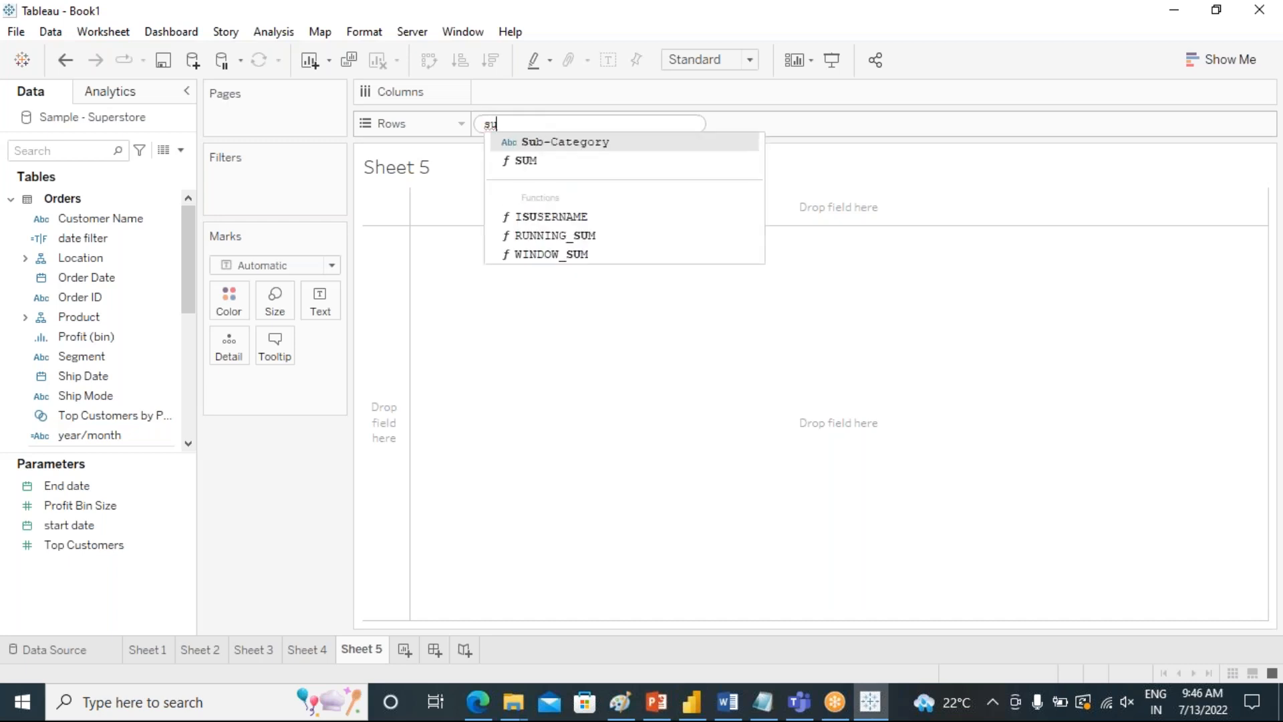
pyautogui.write('m')
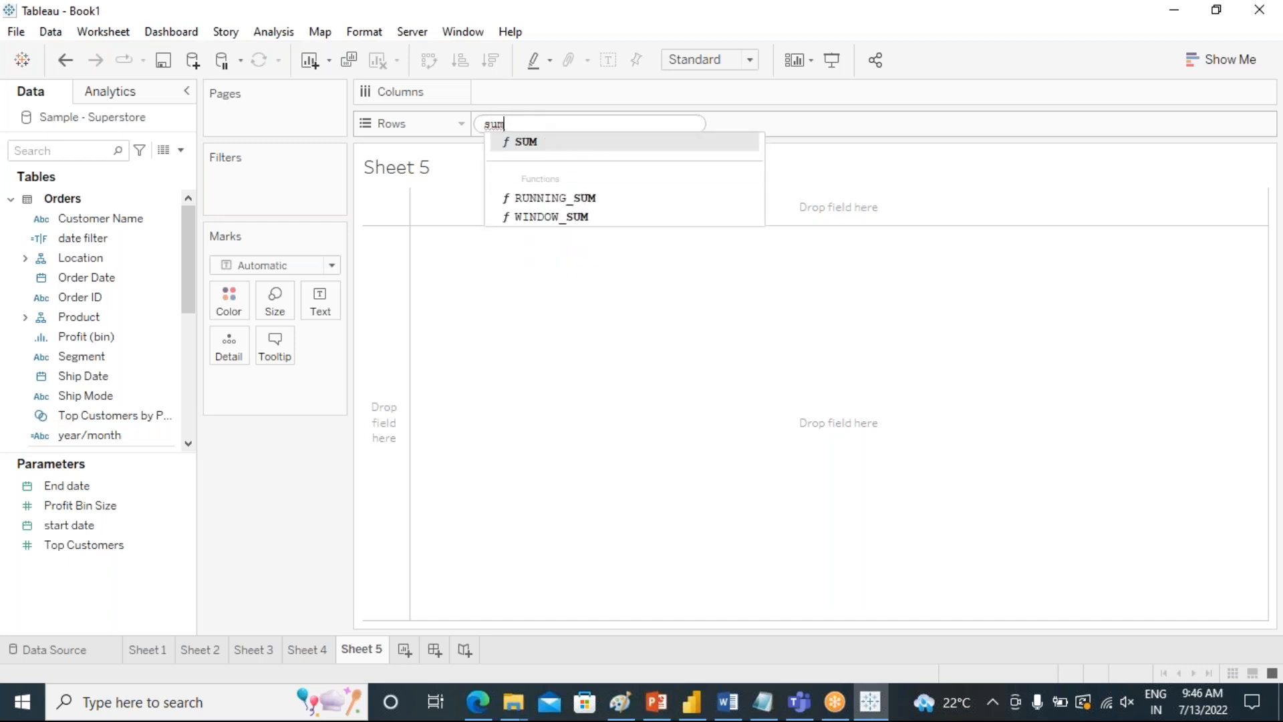
pyautogui.write('(')
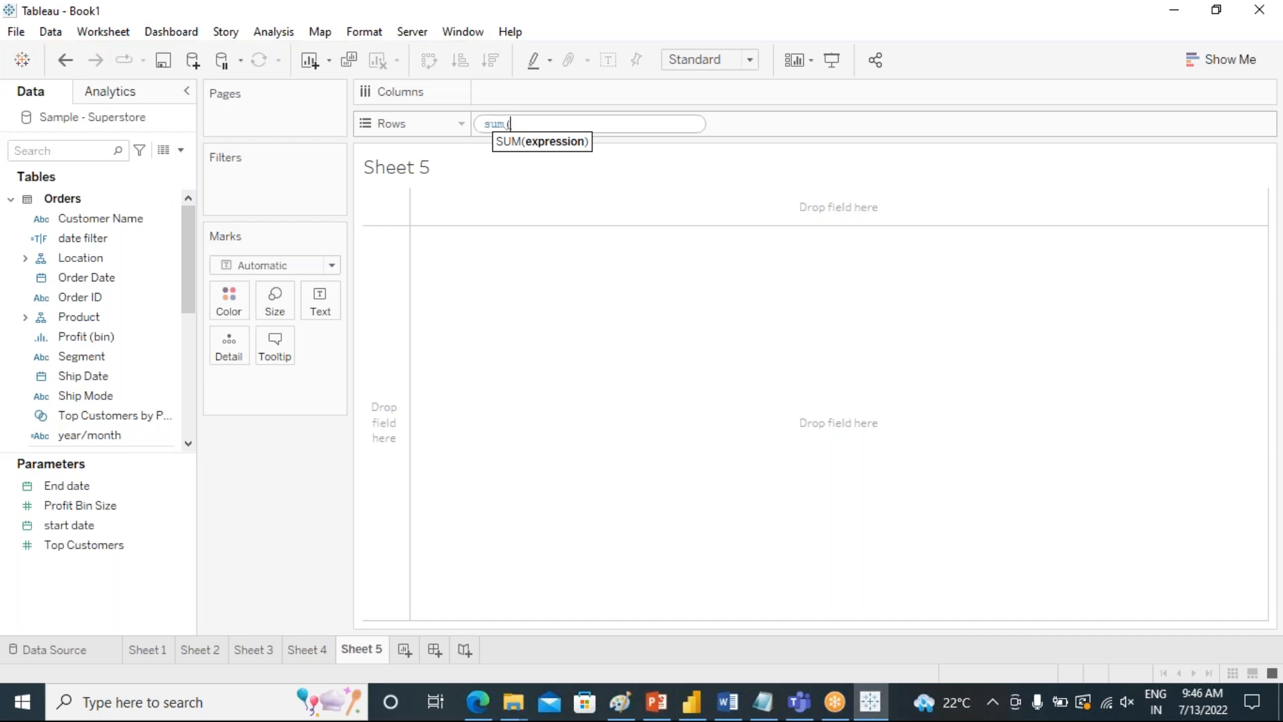
pyautogui.write(')')
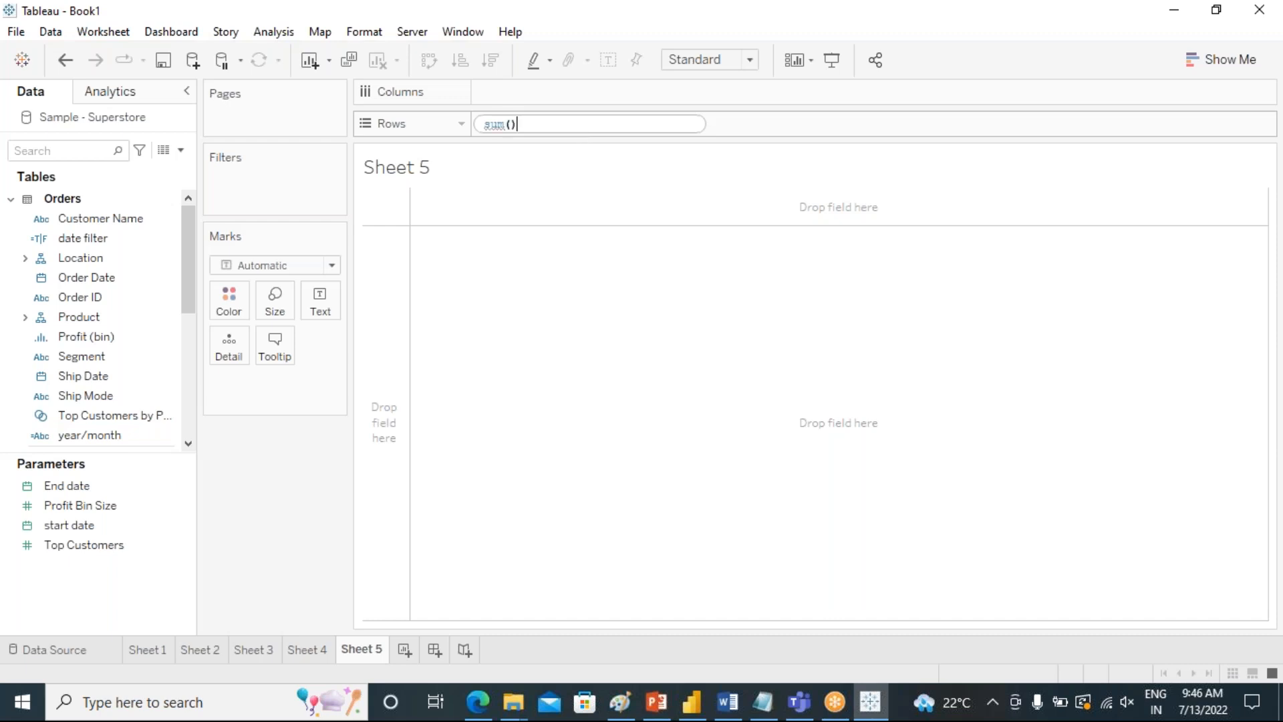
pyautogui.write('0')
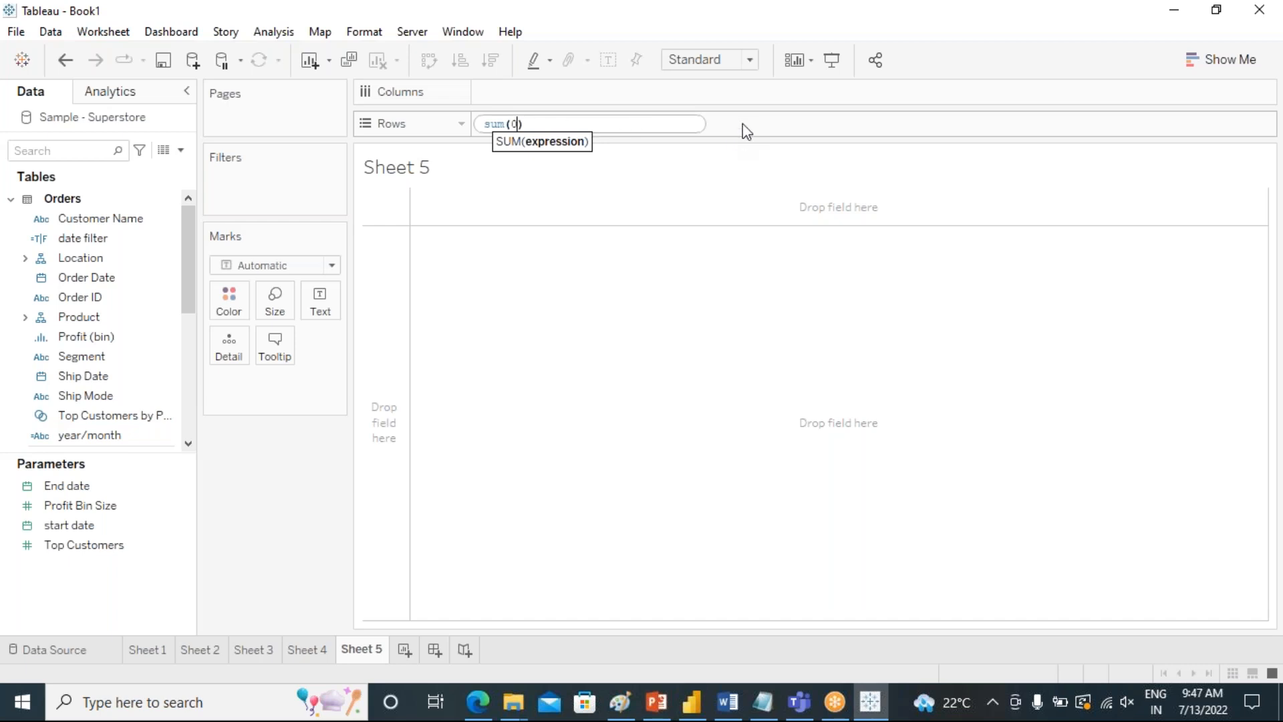
pyautogui.press('Return')
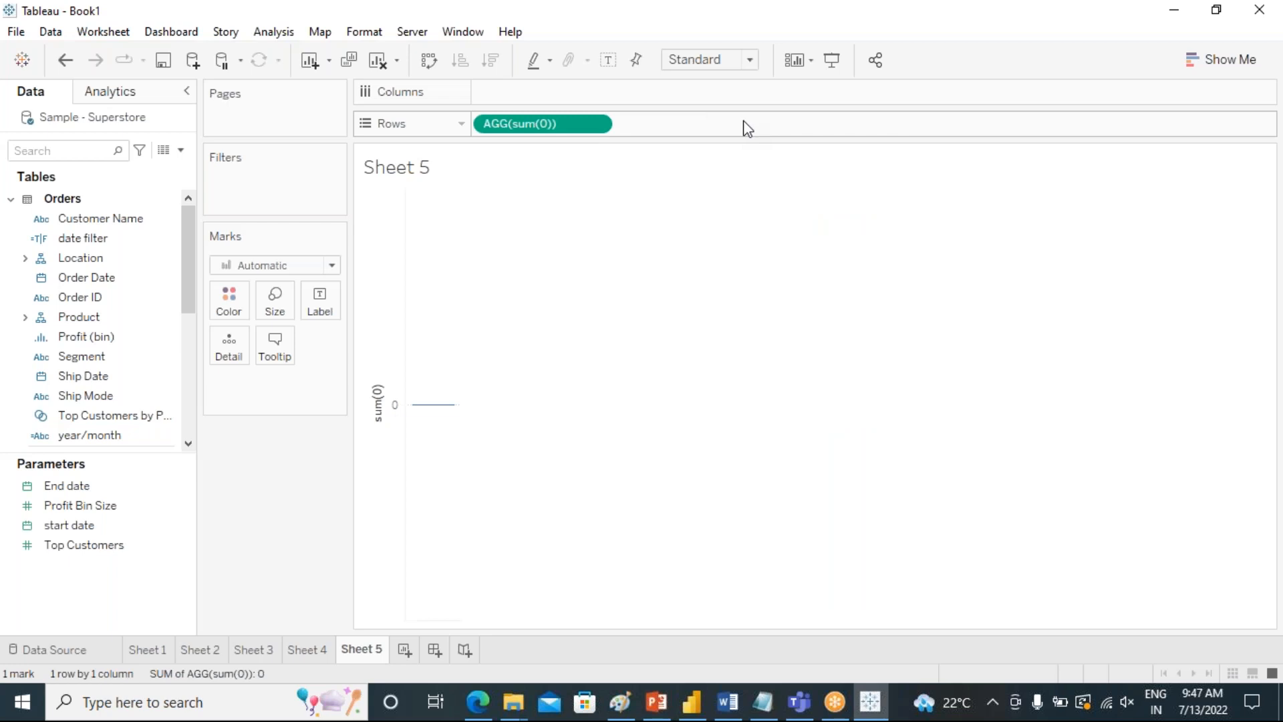
# Add a second ad hoc sum(0) calculation on Rows beside the first one.
pyautogui.doubleClick(673, 128)
pyautogui.write('sum')
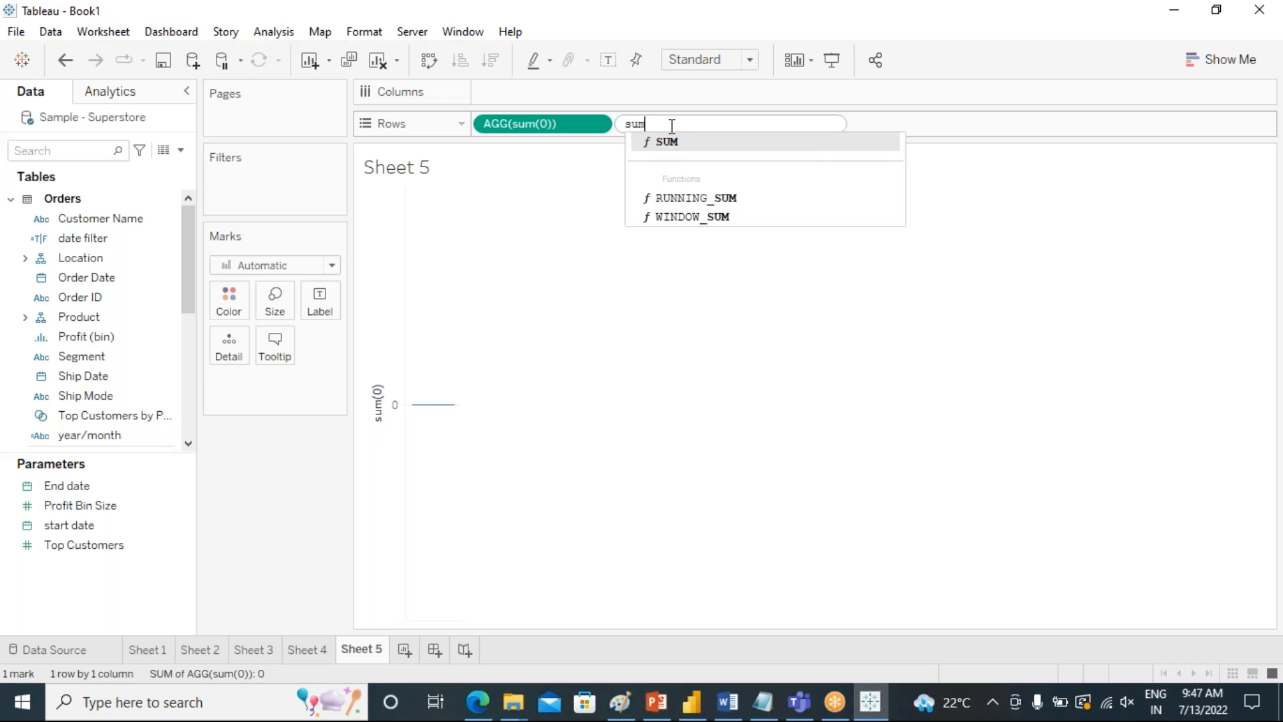
pyautogui.write('(0)')
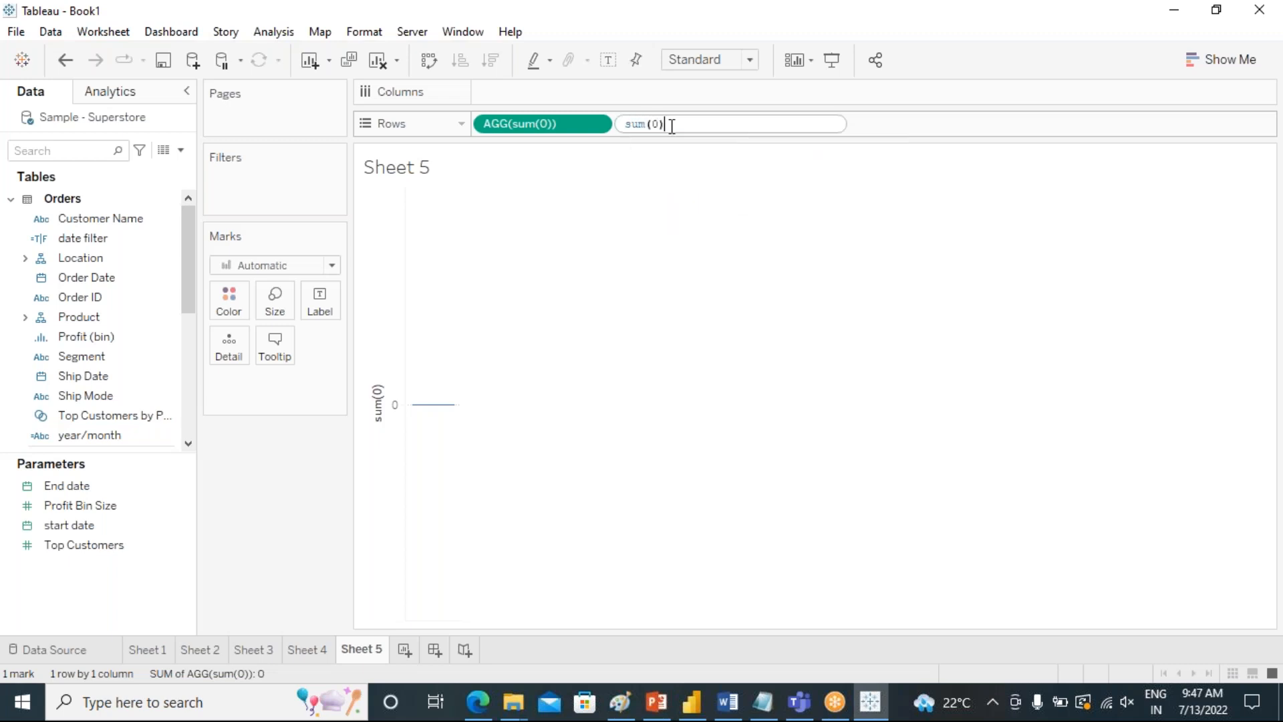
pyautogui.press('Return')
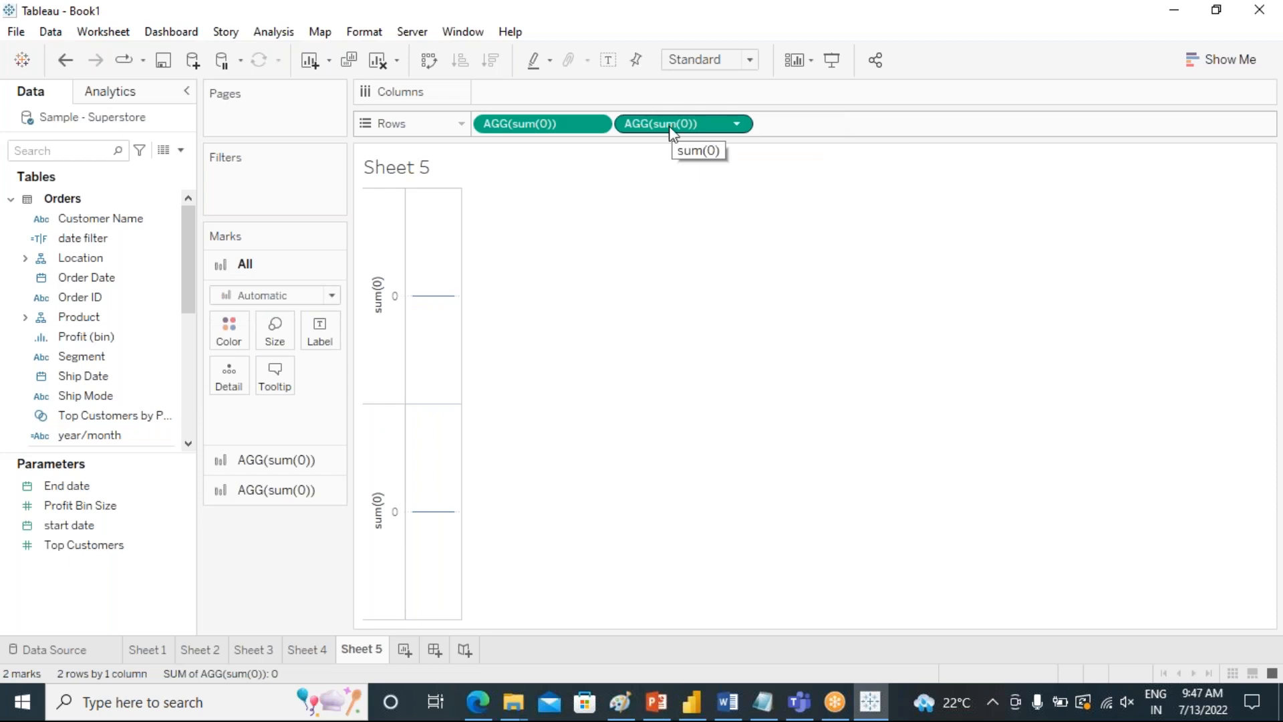
# Change the first sum(0) axis's mark type to Pie and enlarge its circle moderately.
pyautogui.click(241, 461)
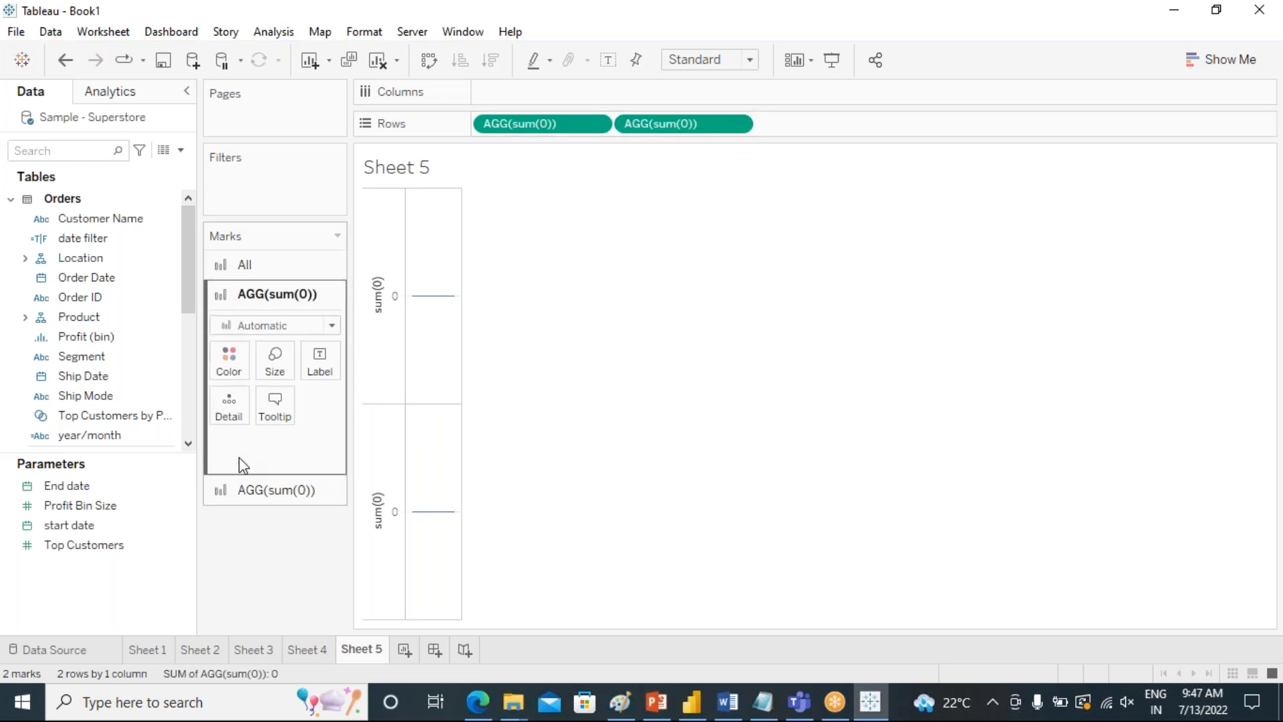
pyautogui.click(241, 496)
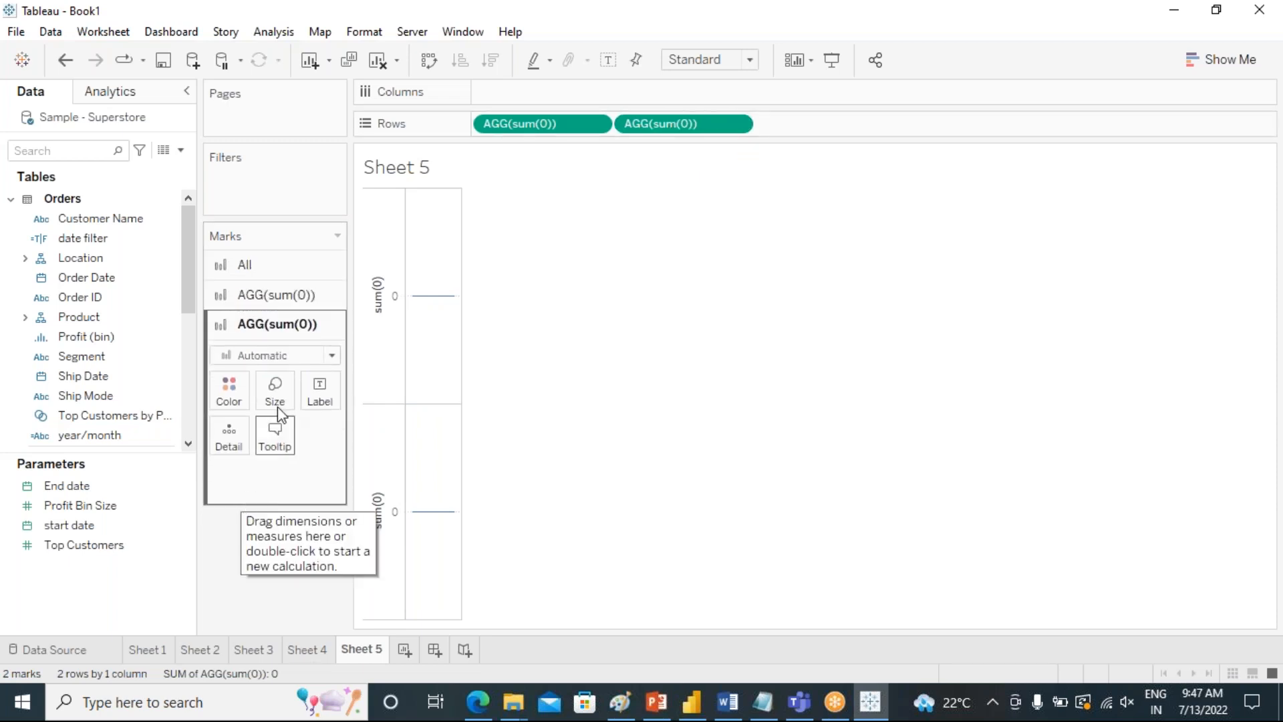
pyautogui.click(272, 295)
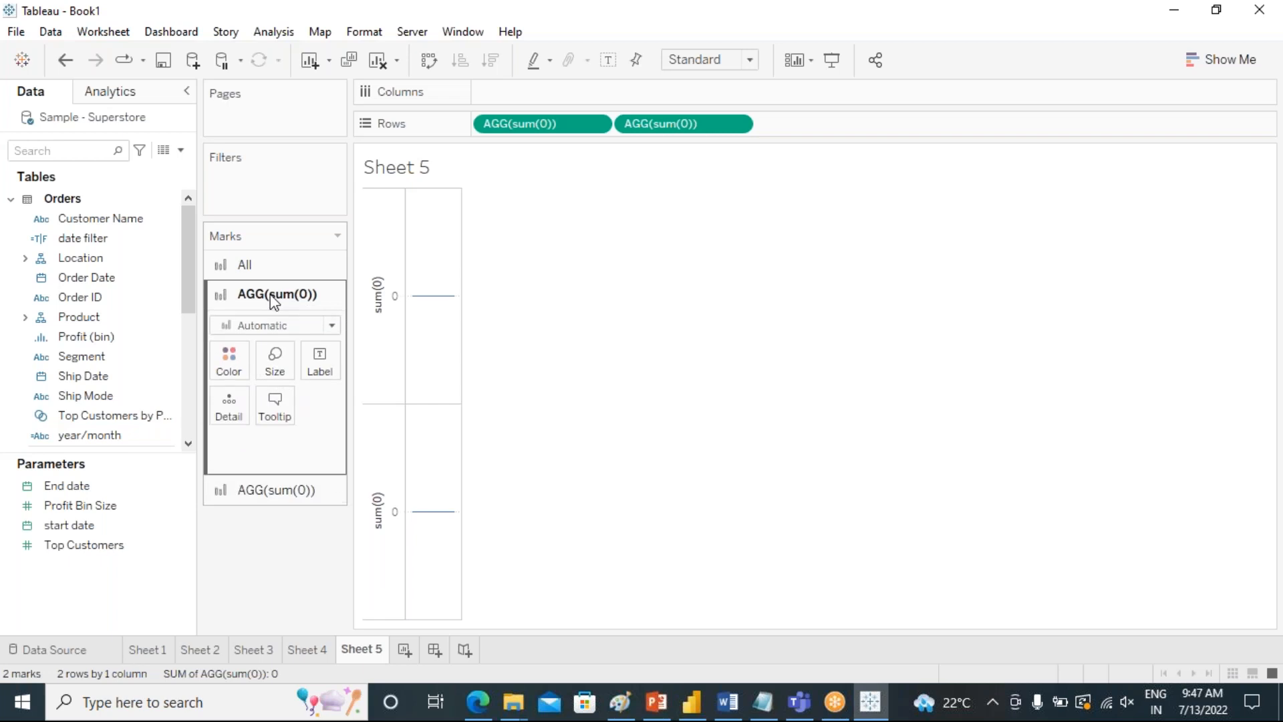
pyautogui.click(218, 498)
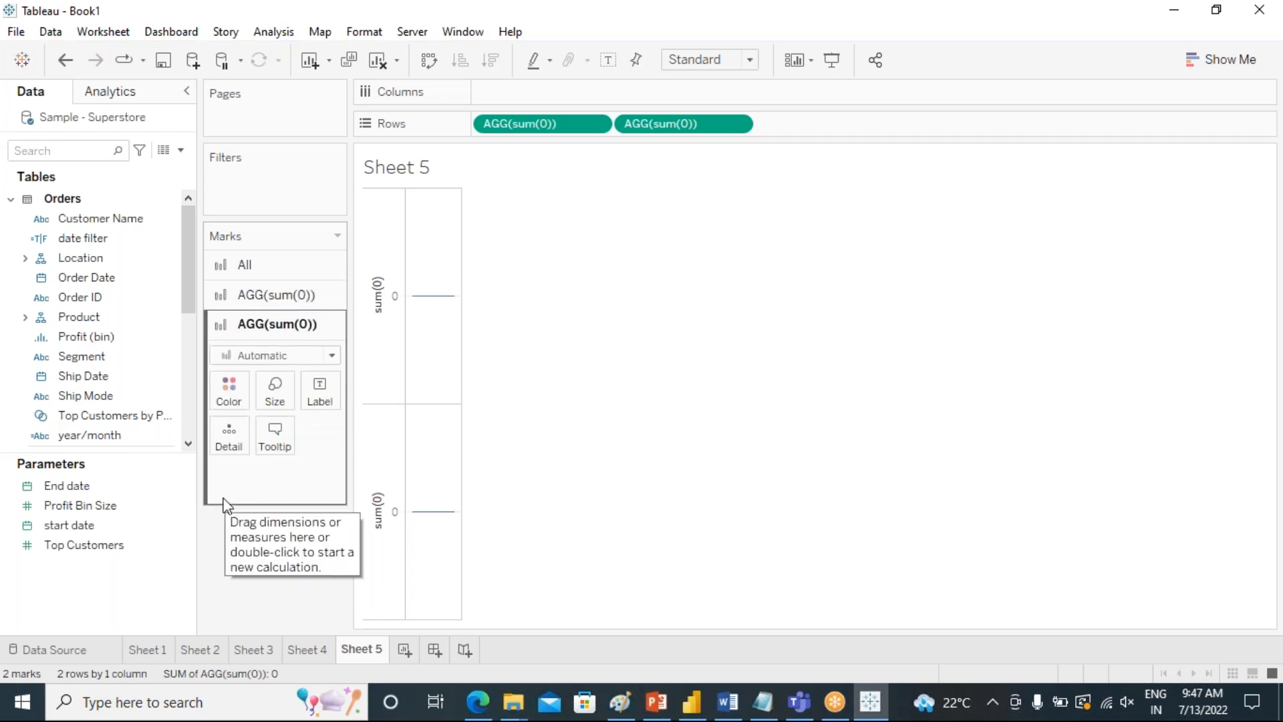
pyautogui.click(253, 302)
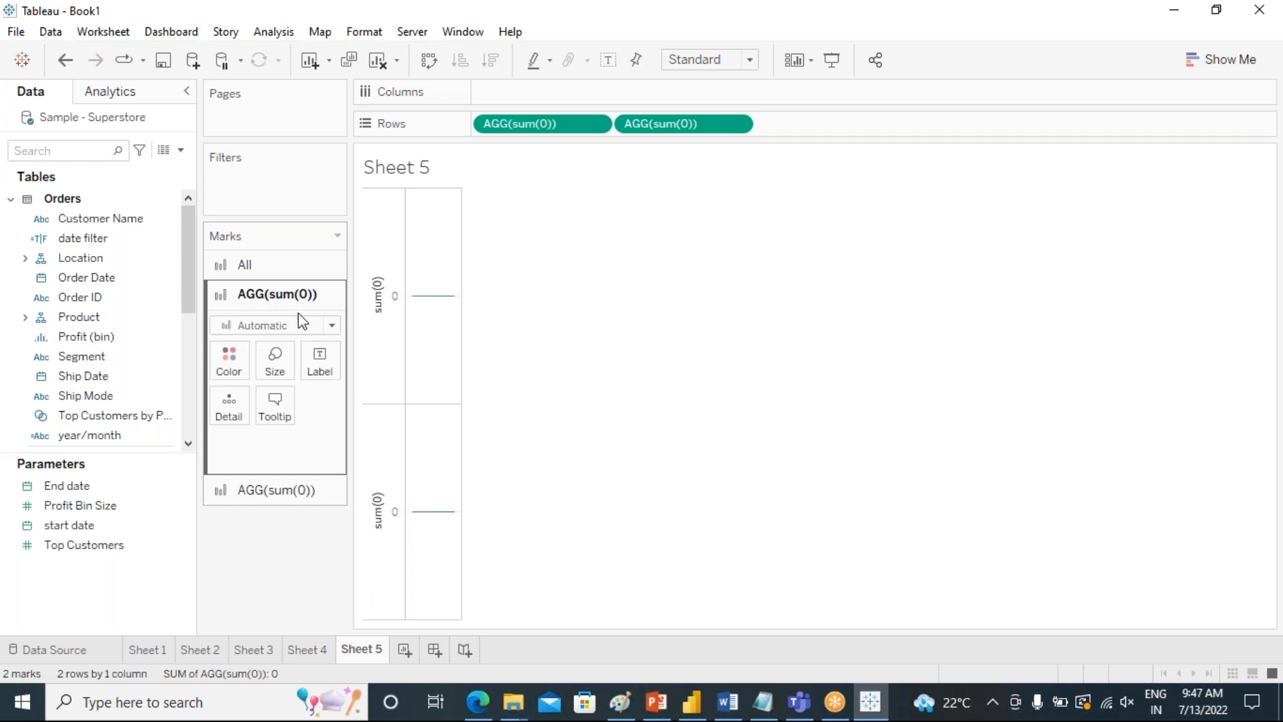
pyautogui.click(331, 325)
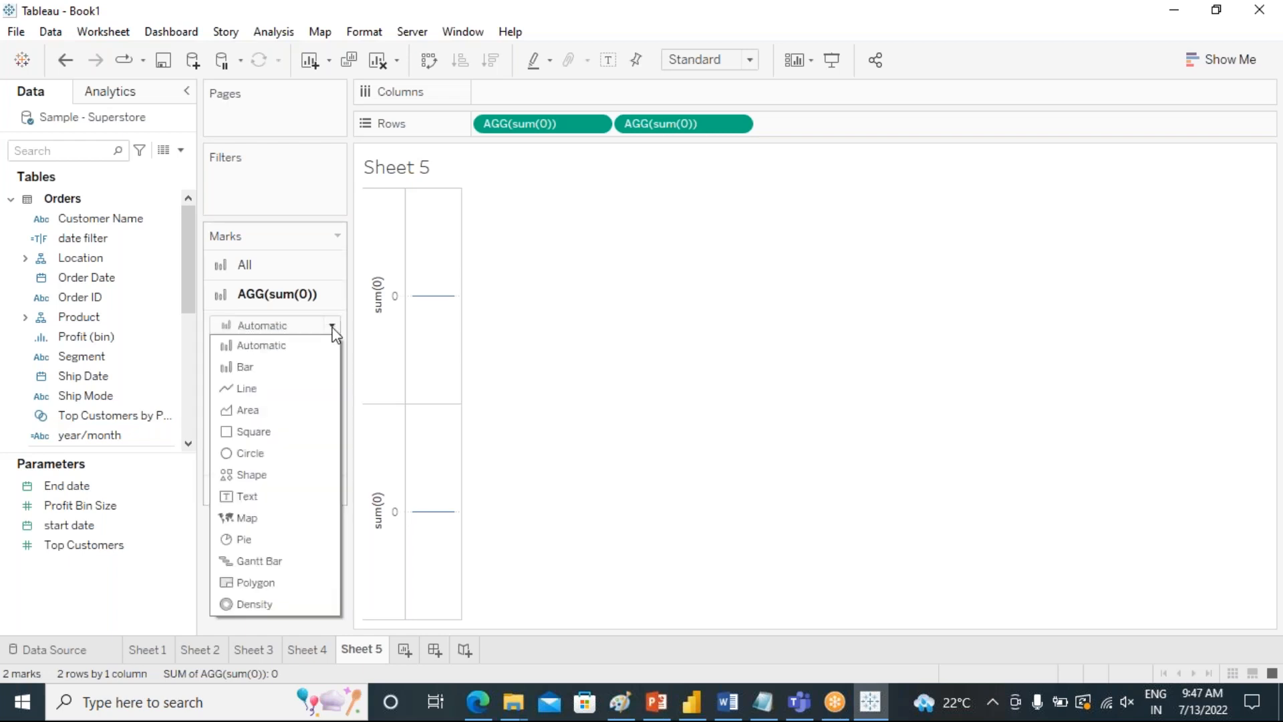
pyautogui.click(270, 542)
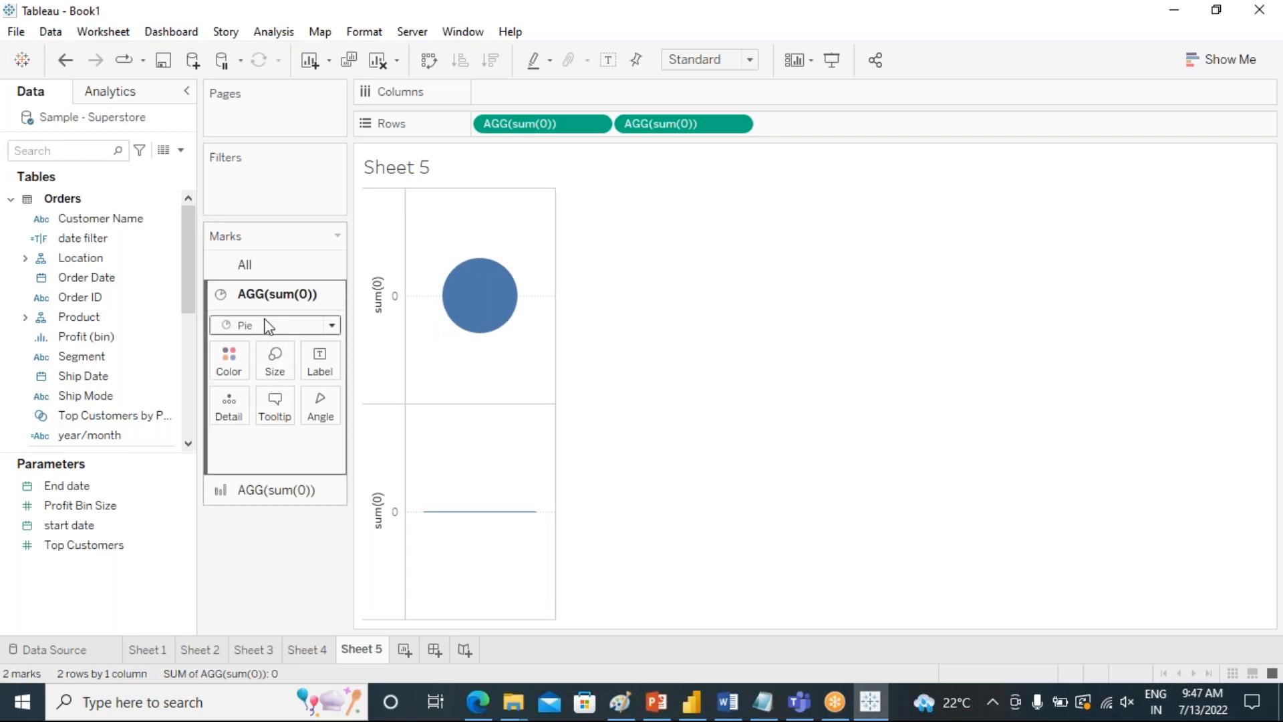
pyautogui.click(280, 374)
pyautogui.moveTo(309, 406); pyautogui.dragTo(326, 406)
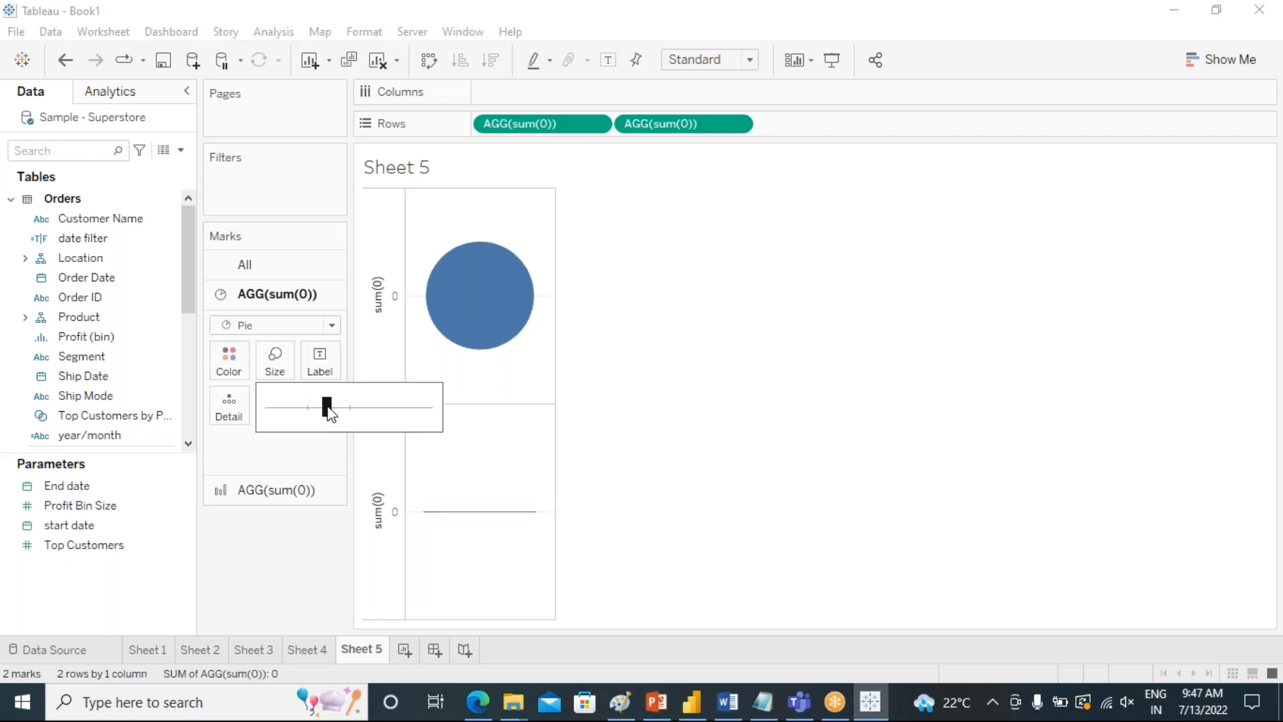
# Change the second sum(0) axis's mark type to Pie and widen the Marks card area.
pyautogui.click(245, 491)
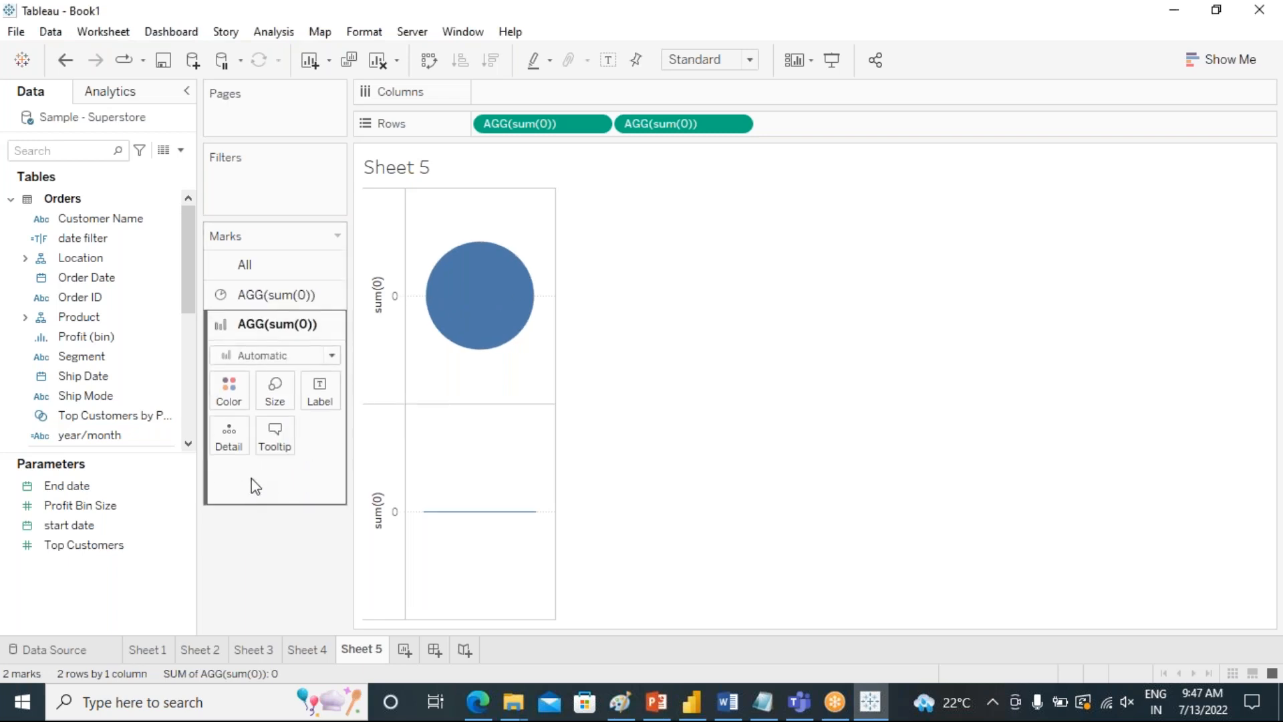
pyautogui.click(331, 355)
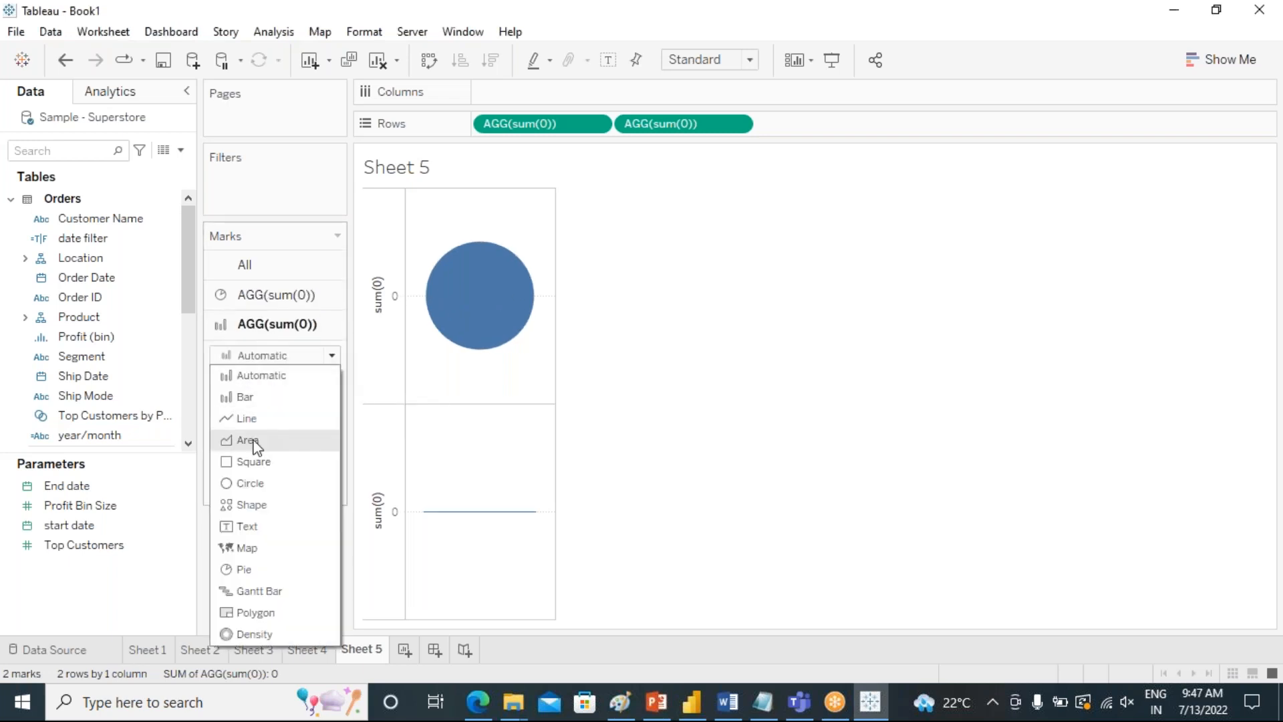
pyautogui.click(259, 569)
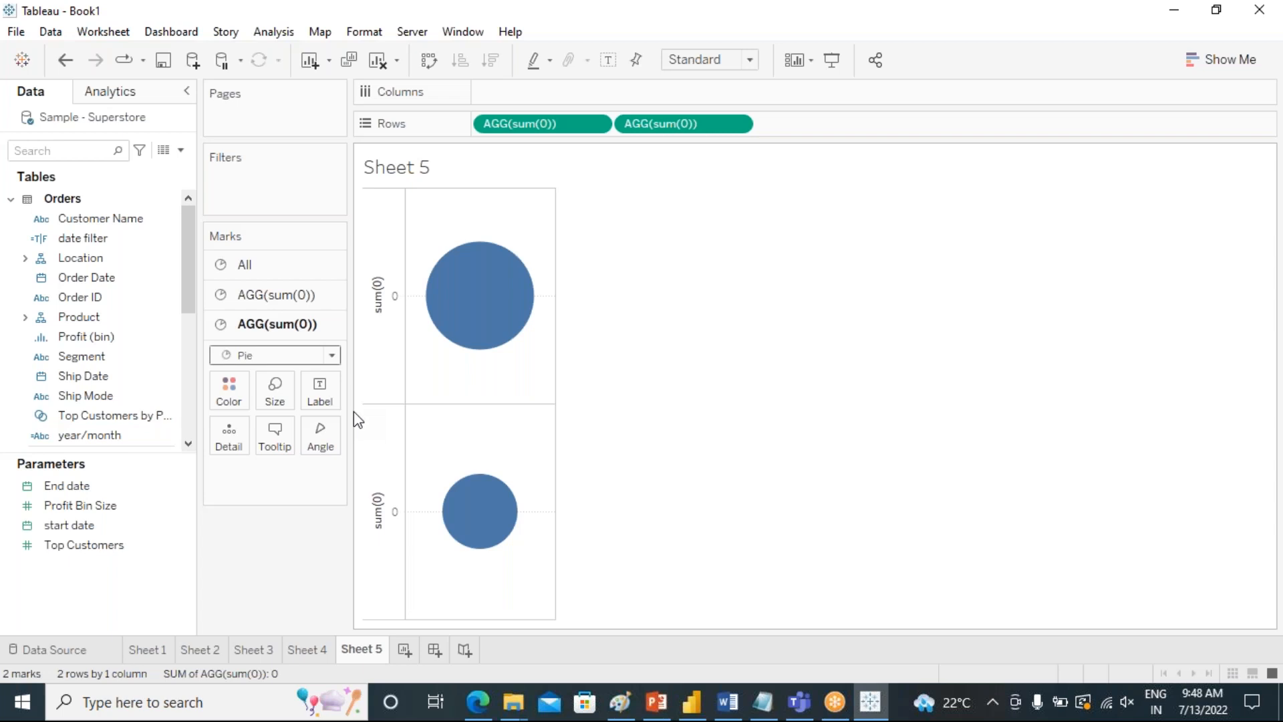
pyautogui.moveTo(351, 411); pyautogui.dragTo(470, 411)
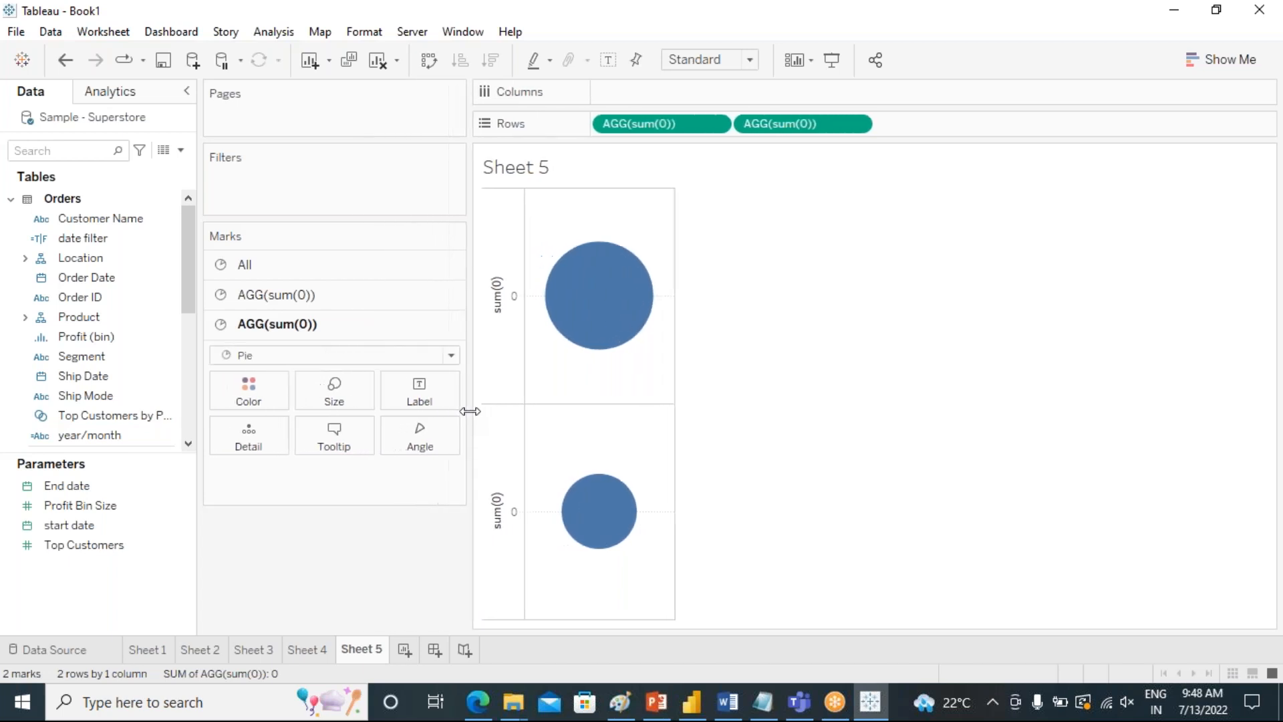
# Overlay the two sum(0) pies as a dual axis and fit the chart to Entire View.
pyautogui.moveTo(590, 292)
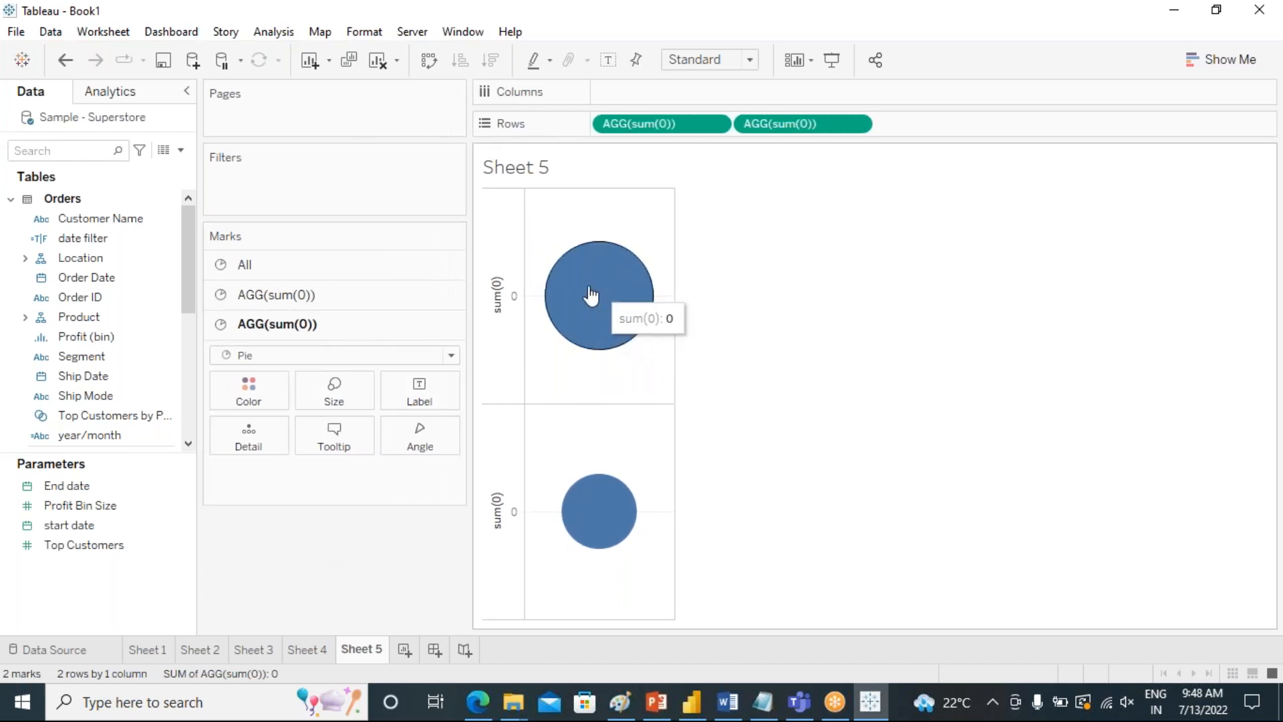
pyautogui.moveTo(601, 506)
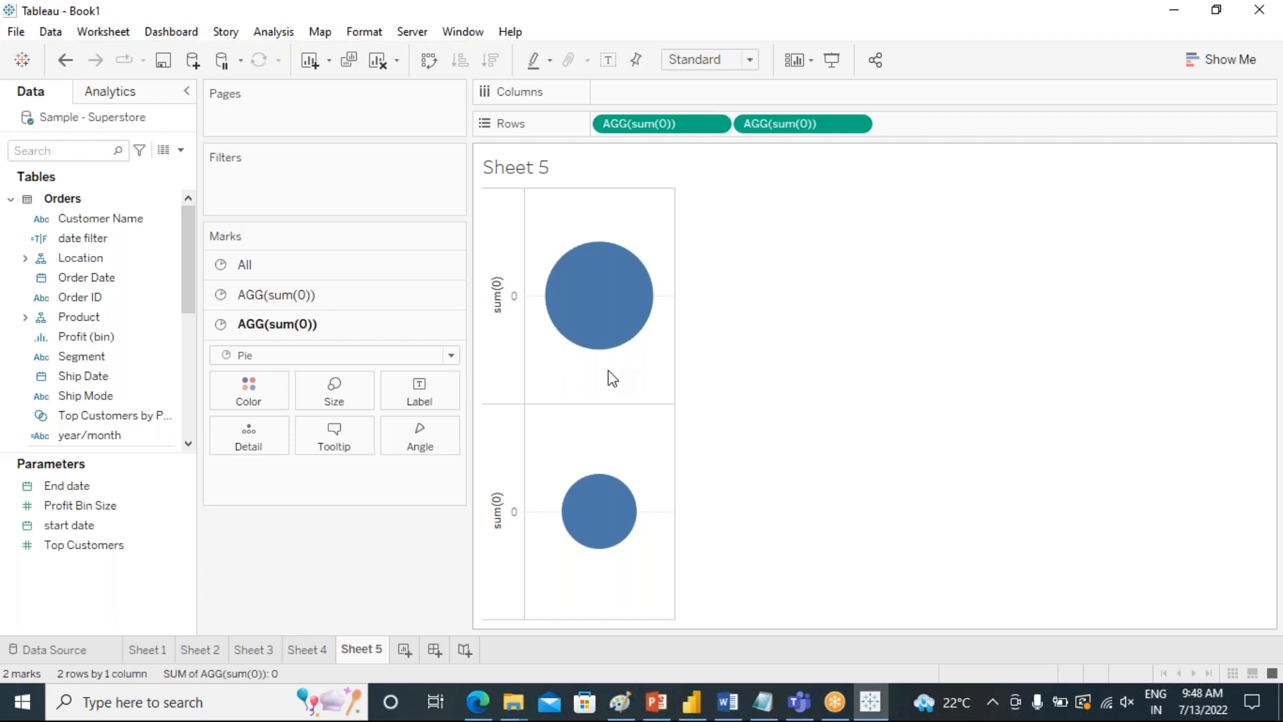
pyautogui.click(856, 125)
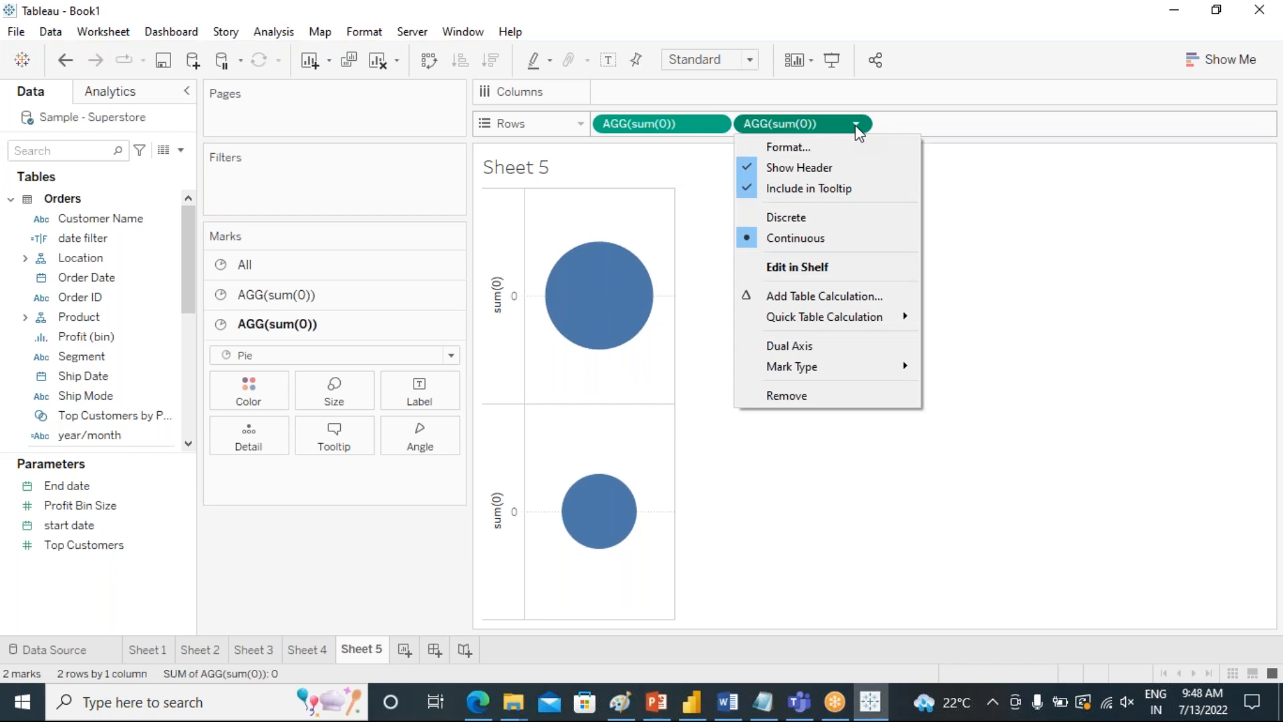
pyautogui.click(800, 347)
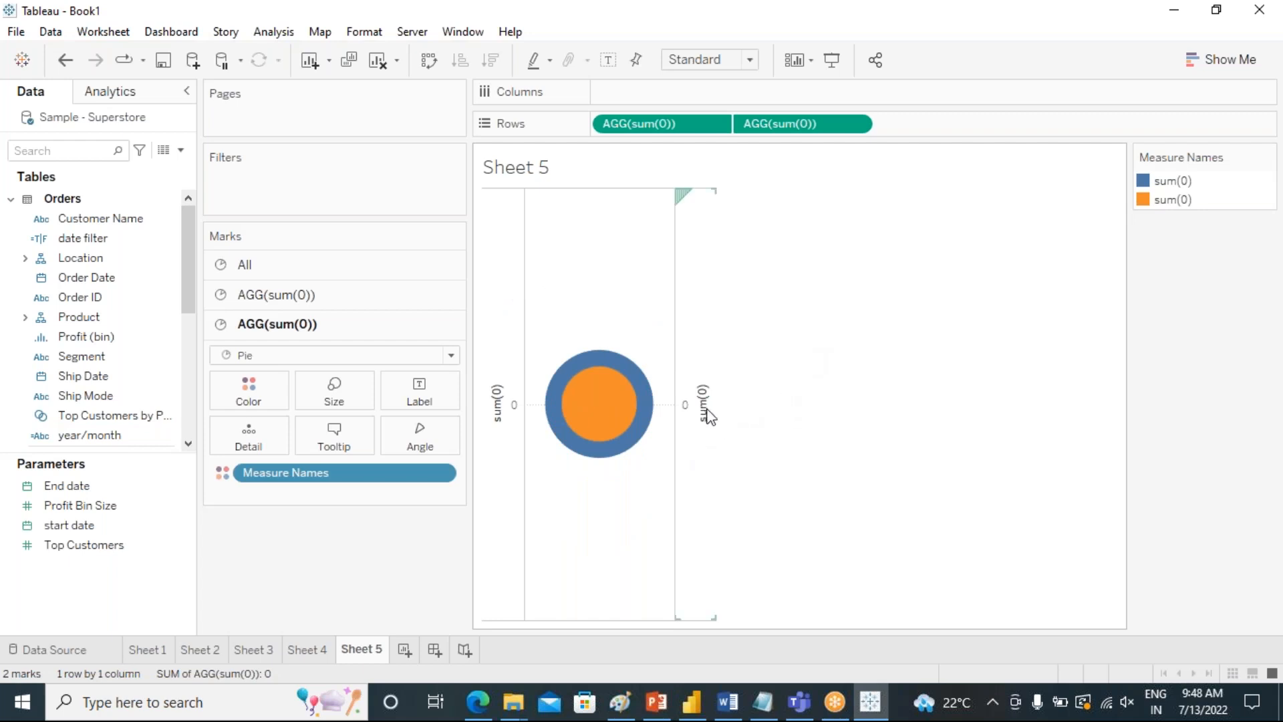
pyautogui.click(751, 60)
pyautogui.click(729, 126)
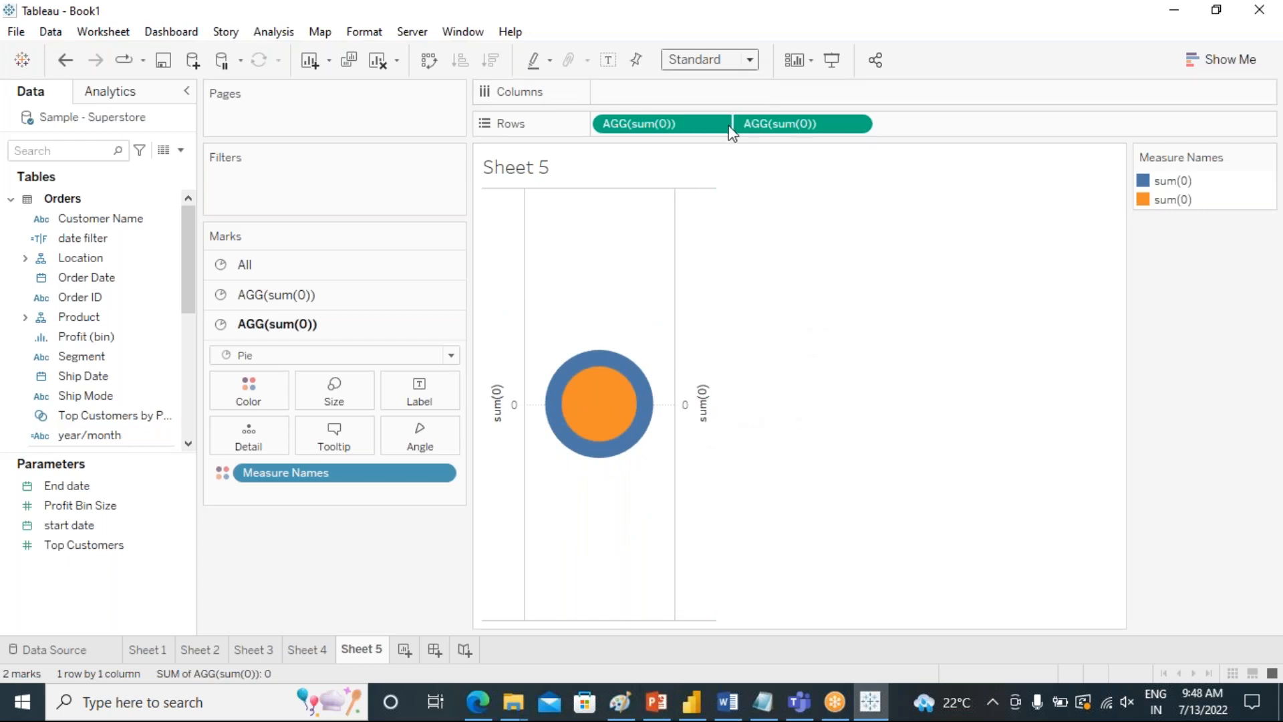
# Hide the headers of both sum(0) axes on the overlaid pies.
pyautogui.rightClick(1081, 409)
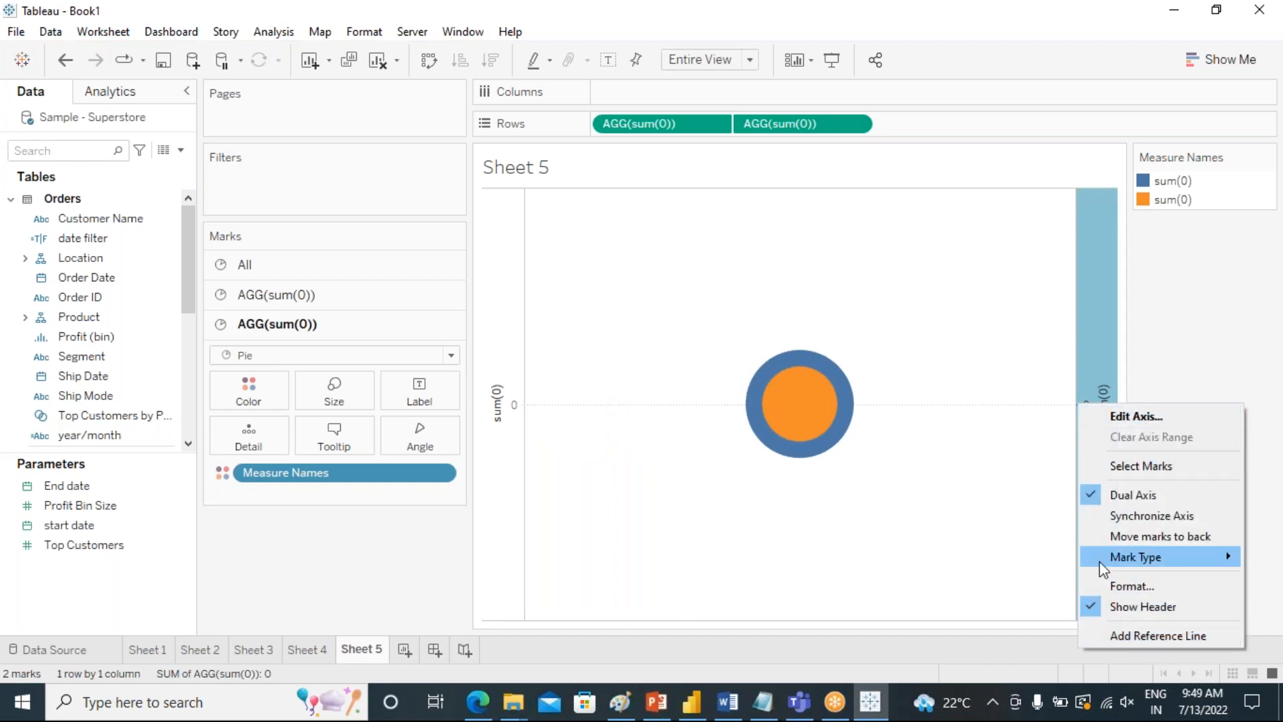
pyautogui.click(1093, 611)
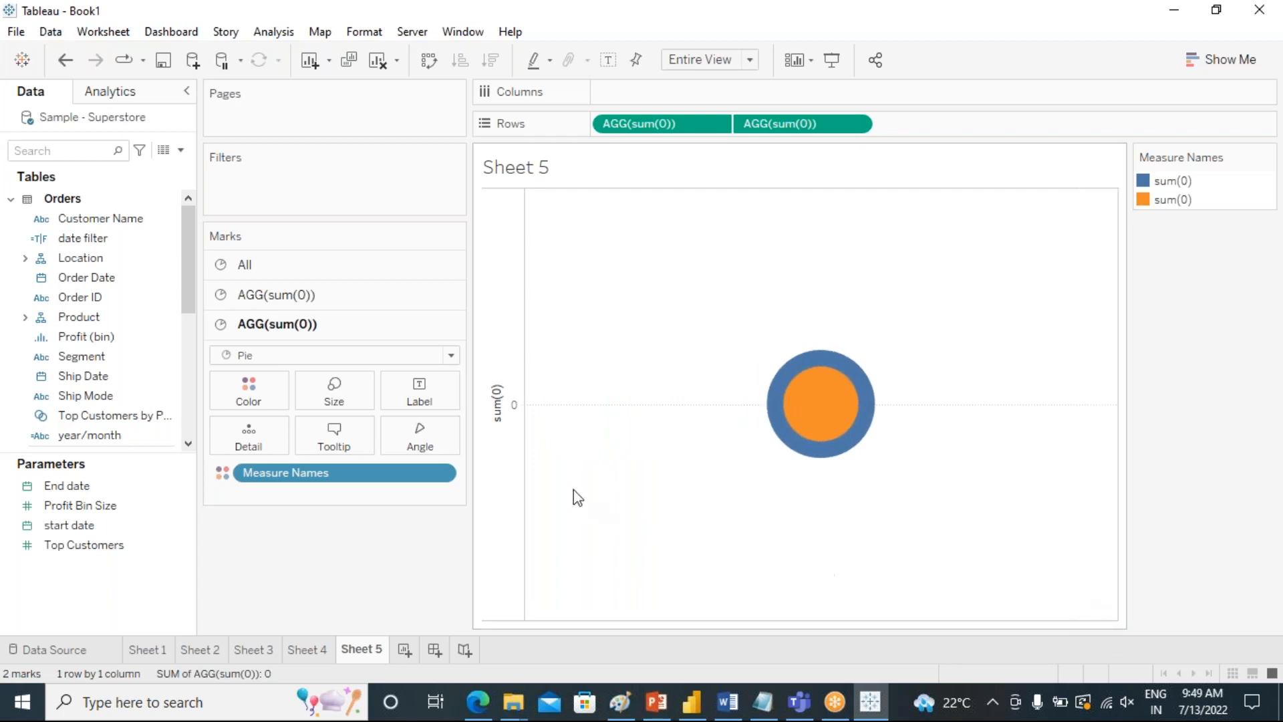
pyautogui.click(503, 420)
pyautogui.rightClick(502, 422)
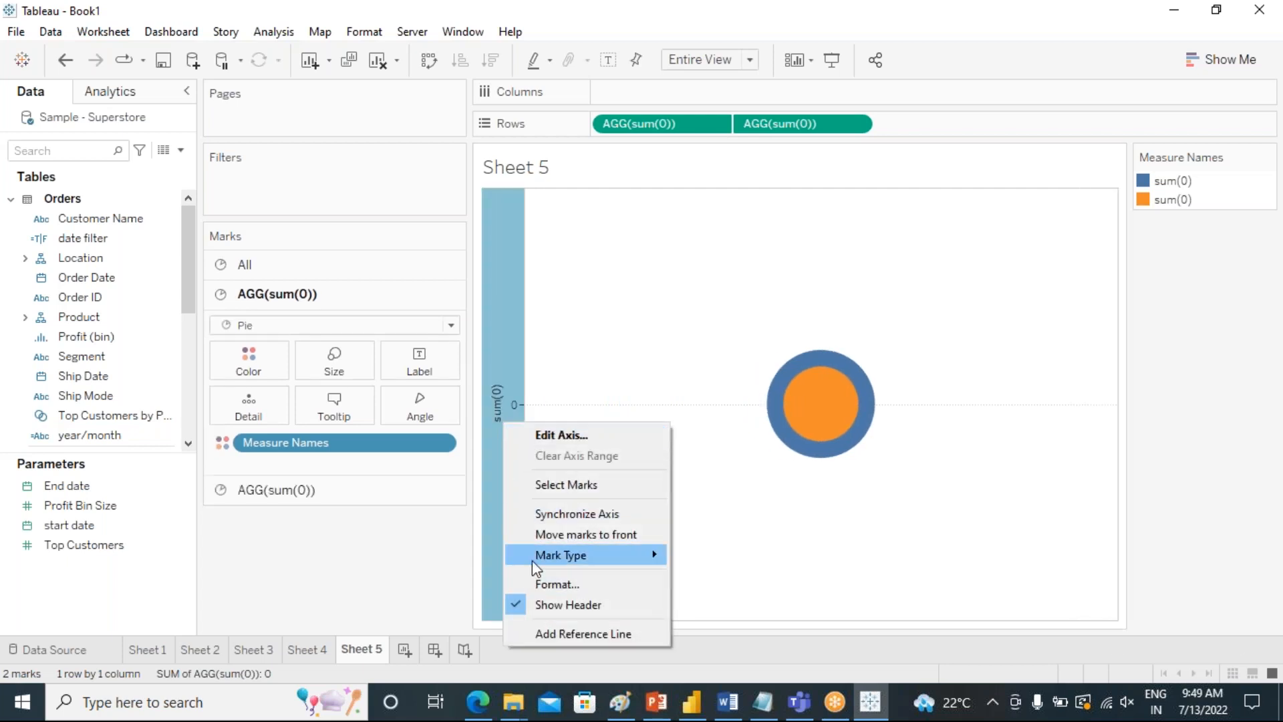
pyautogui.click(530, 605)
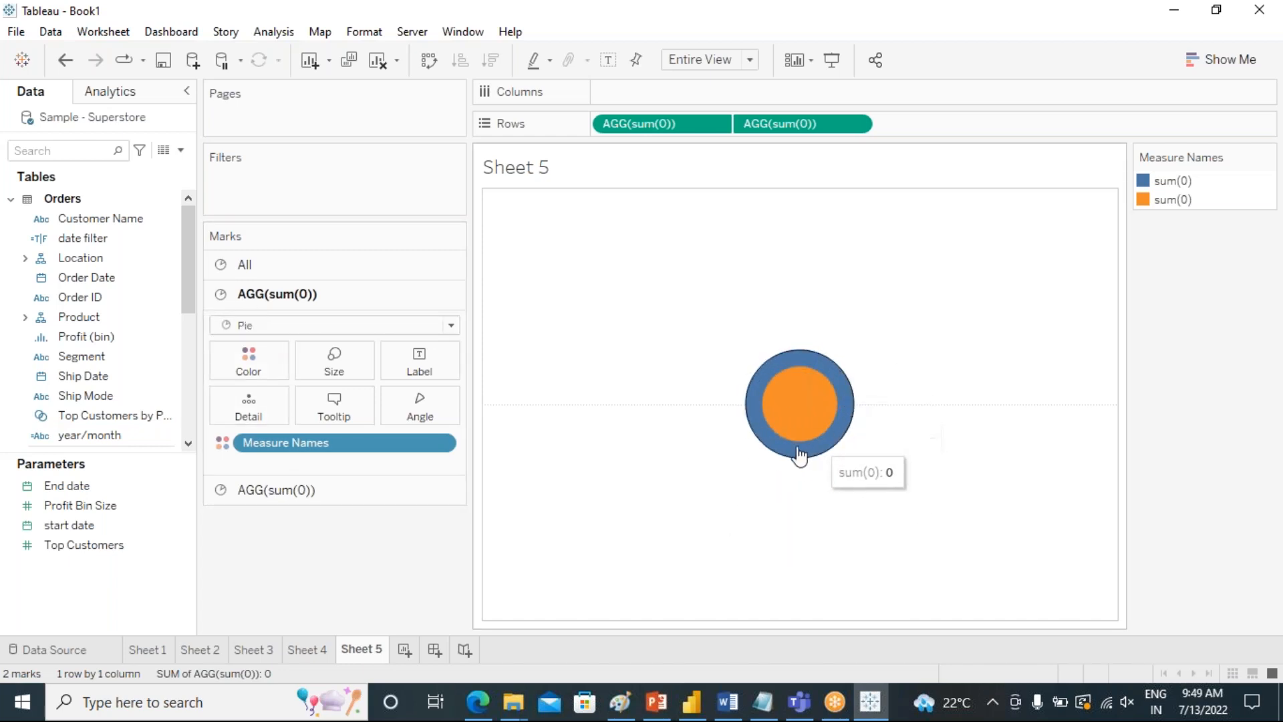
# Recolor the inner sum(0) circle light purple using the Tableau Classic 20 palette.
pyautogui.moveTo(815, 372)
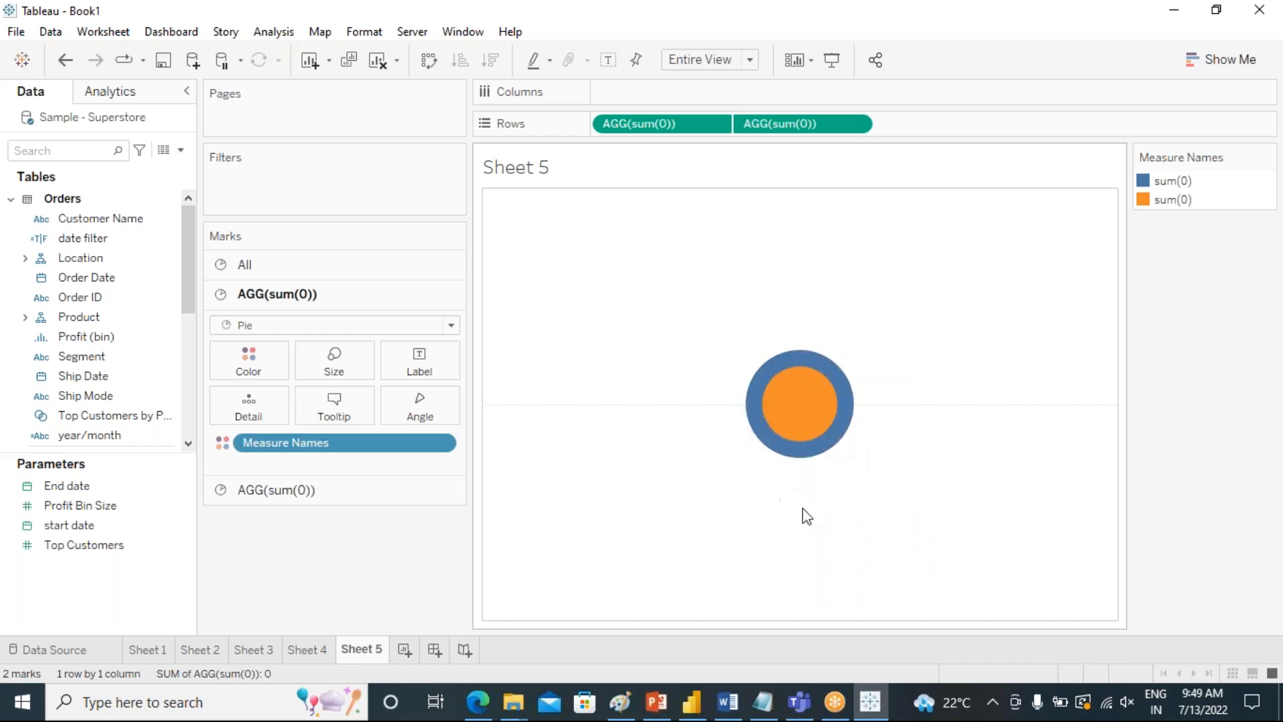
pyautogui.moveTo(795, 401)
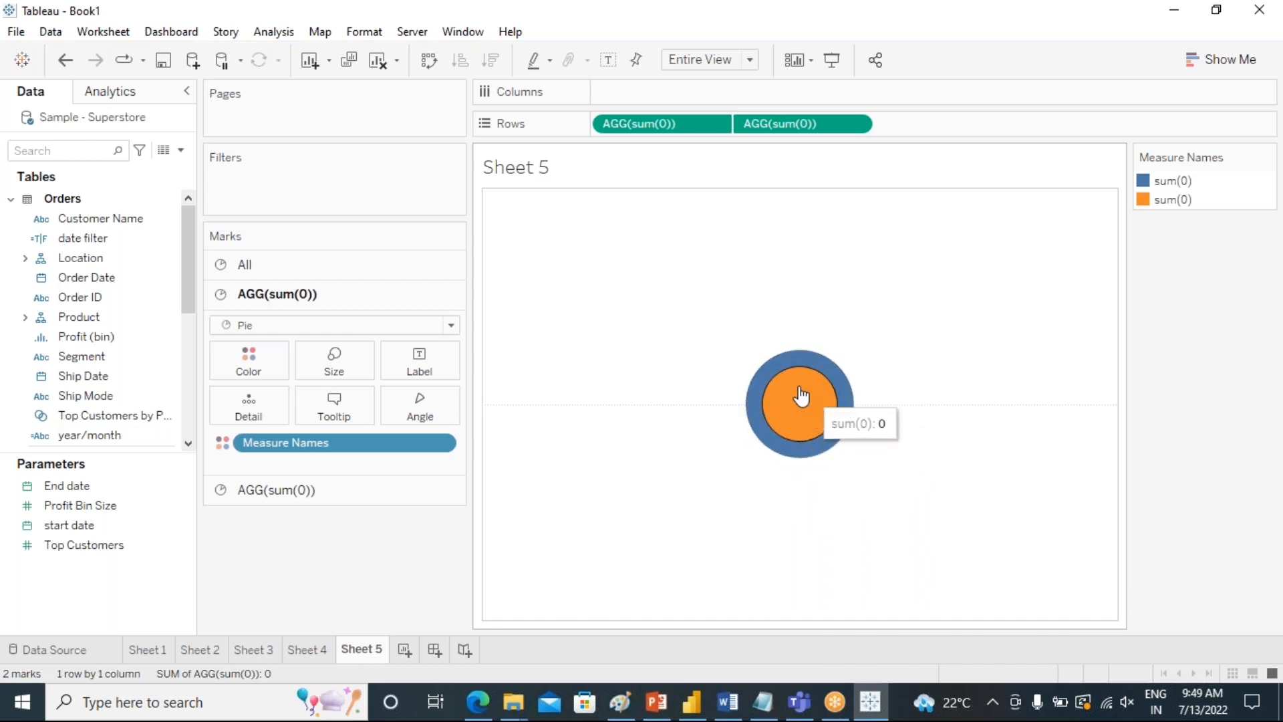
pyautogui.doubleClick(1143, 202)
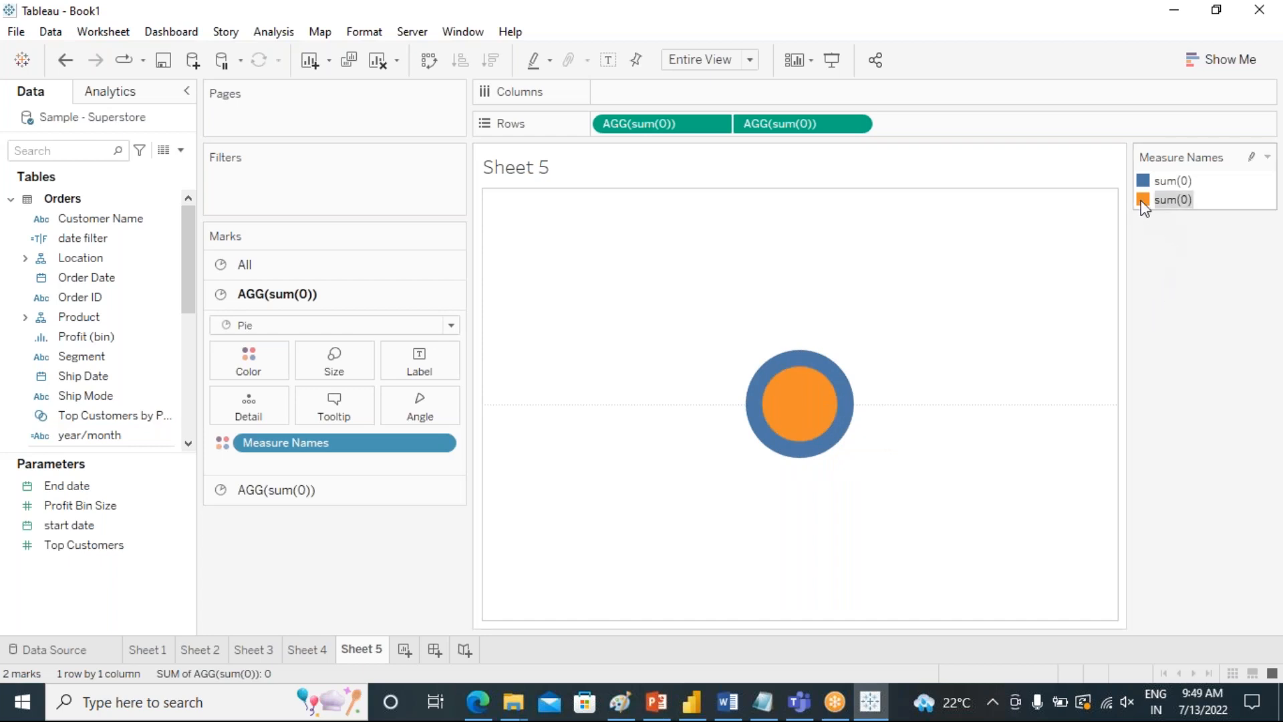
pyautogui.click(432, 210)
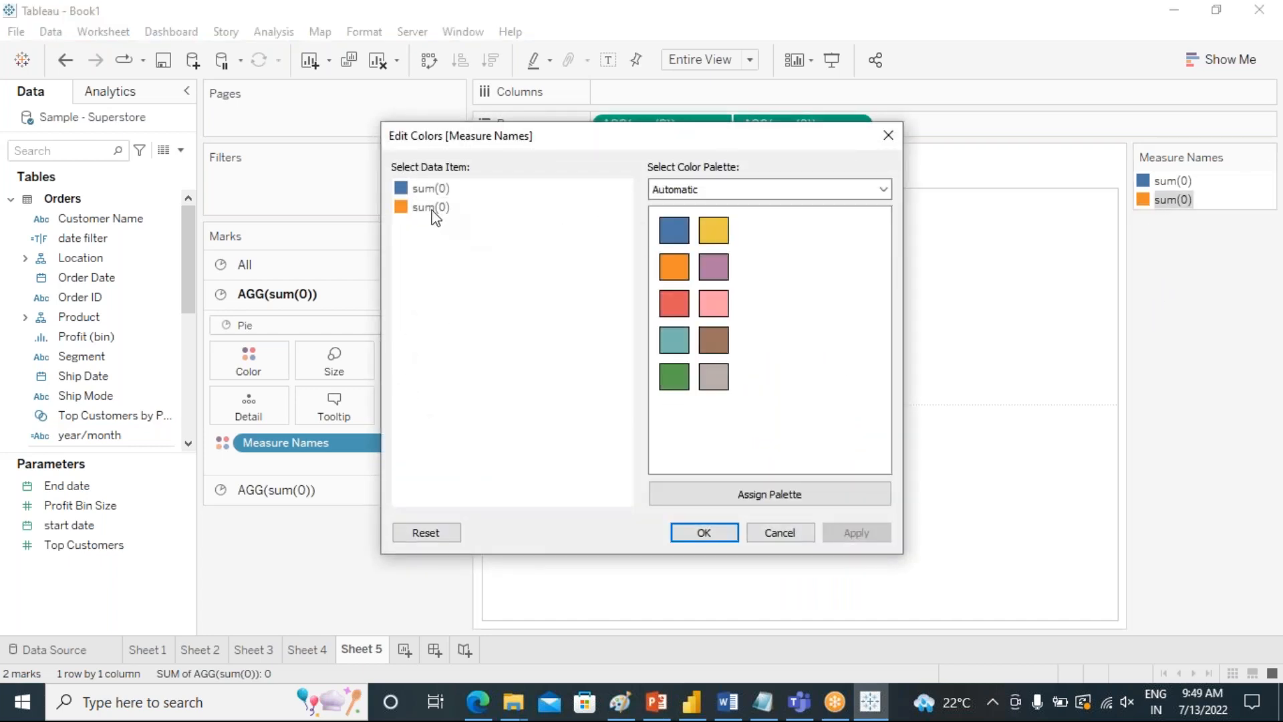
pyautogui.click(433, 213)
pyautogui.click(717, 189)
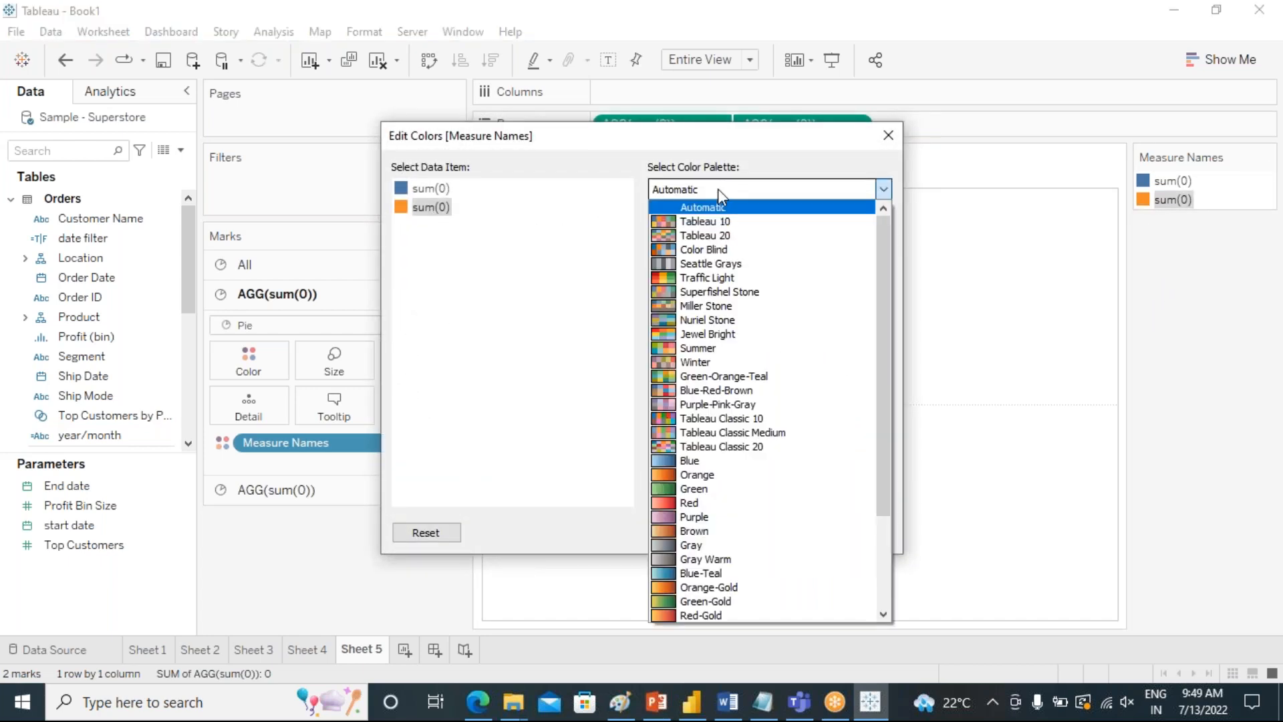
pyautogui.click(683, 446)
pyautogui.click(713, 376)
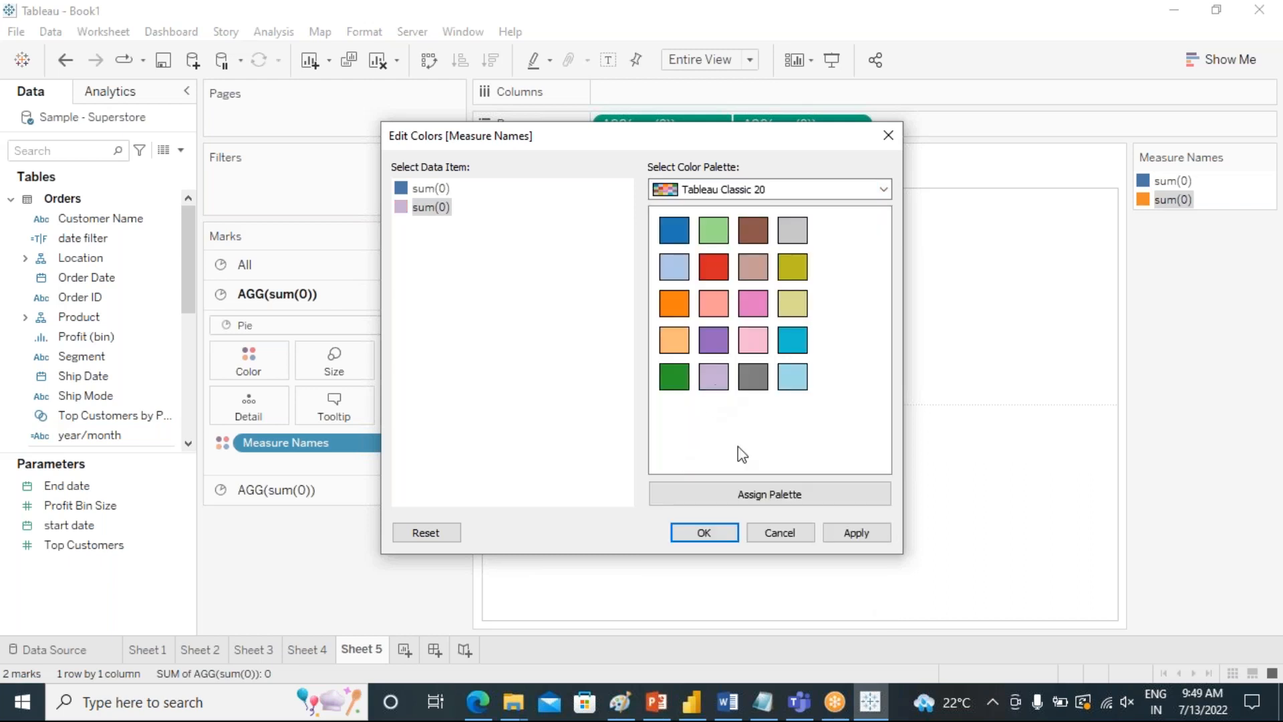
pyautogui.click(856, 532)
pyautogui.click(723, 534)
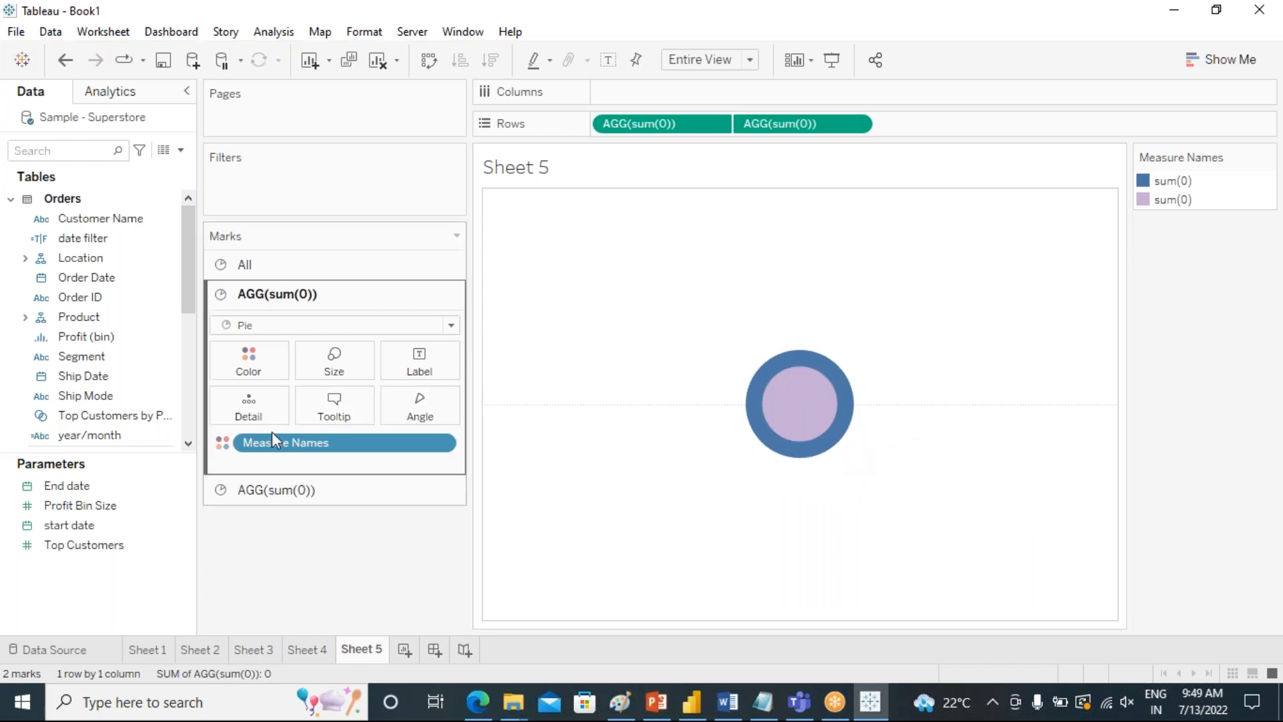
# Color the outer sum(0) pie by Segment in place of Measure Names.
pyautogui.moveTo(191, 290)
pyautogui.mouseDown()
pyautogui.moveTo(180, 398)
pyautogui.moveTo(191, 303)
pyautogui.mouseUp()
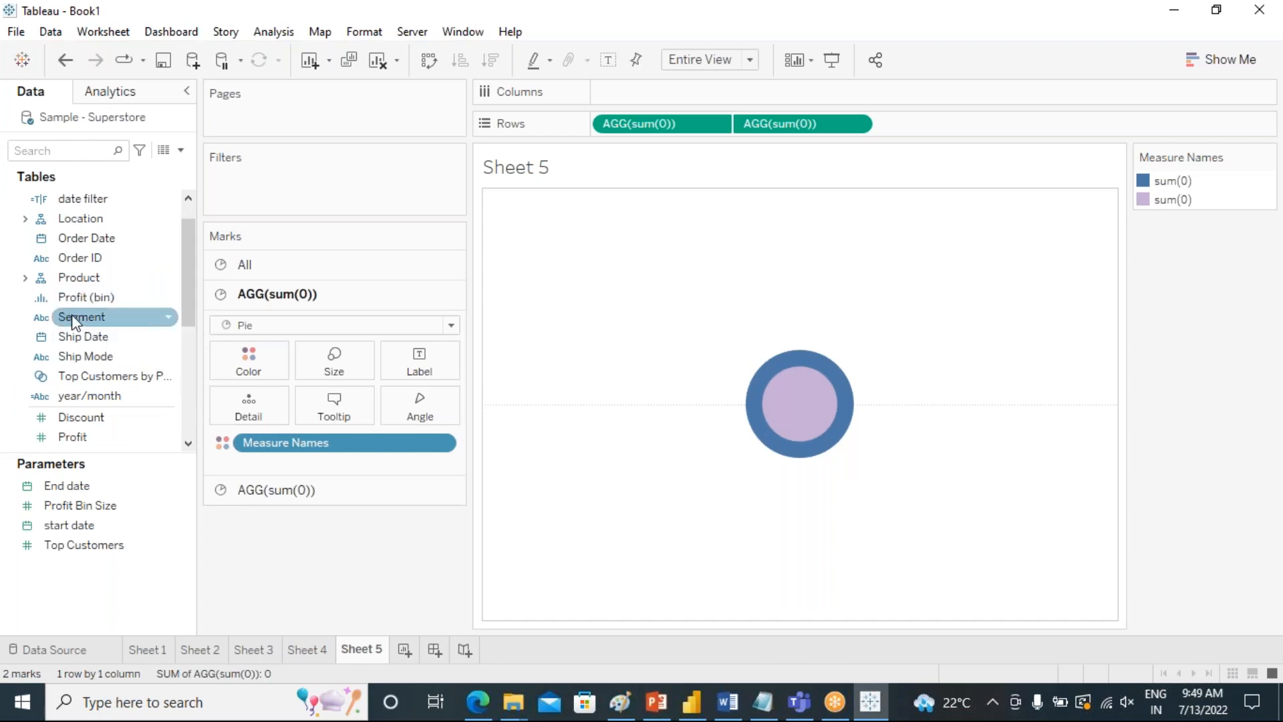
pyautogui.moveTo(71, 314); pyautogui.dragTo(227, 363)
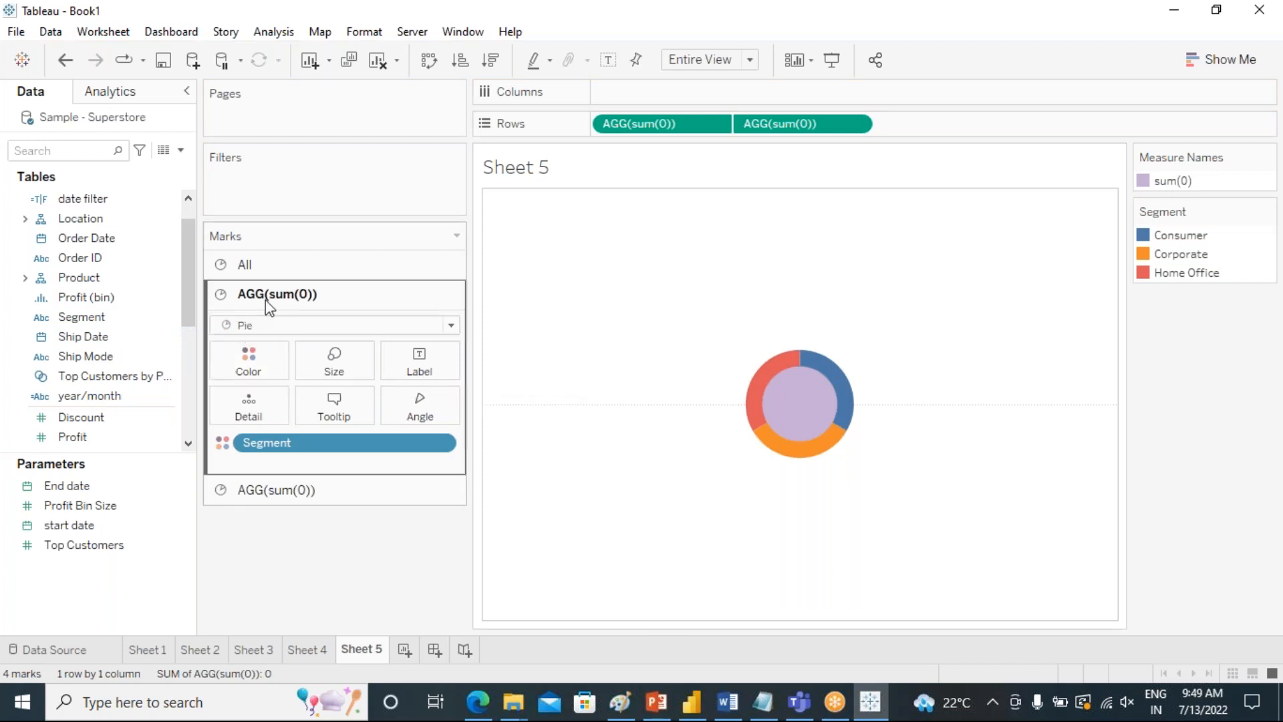
pyautogui.moveTo(844, 389)
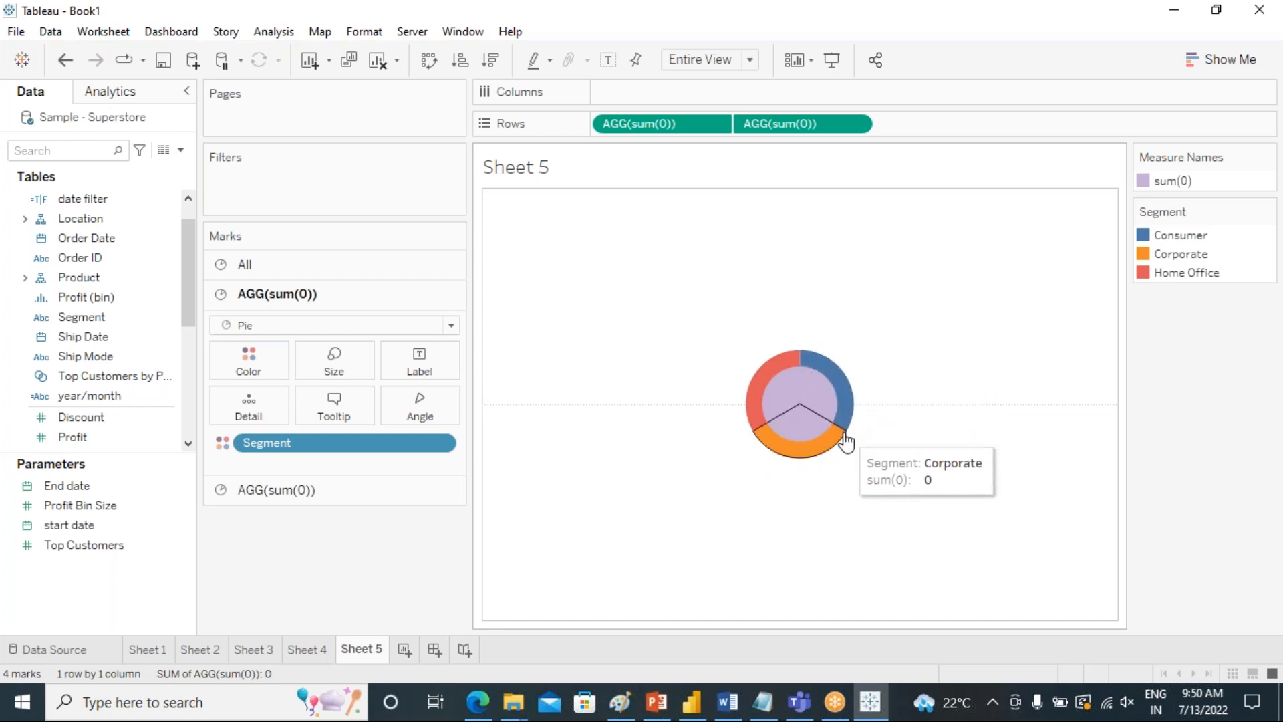
# Set the outer pie's slice angles by SUM(Sales) and label the slices with a copy of SUM(Sales).
pyautogui.moveTo(105, 457); pyautogui.dragTo(95, 522)
pyautogui.moveTo(75, 476); pyautogui.dragTo(421, 409)
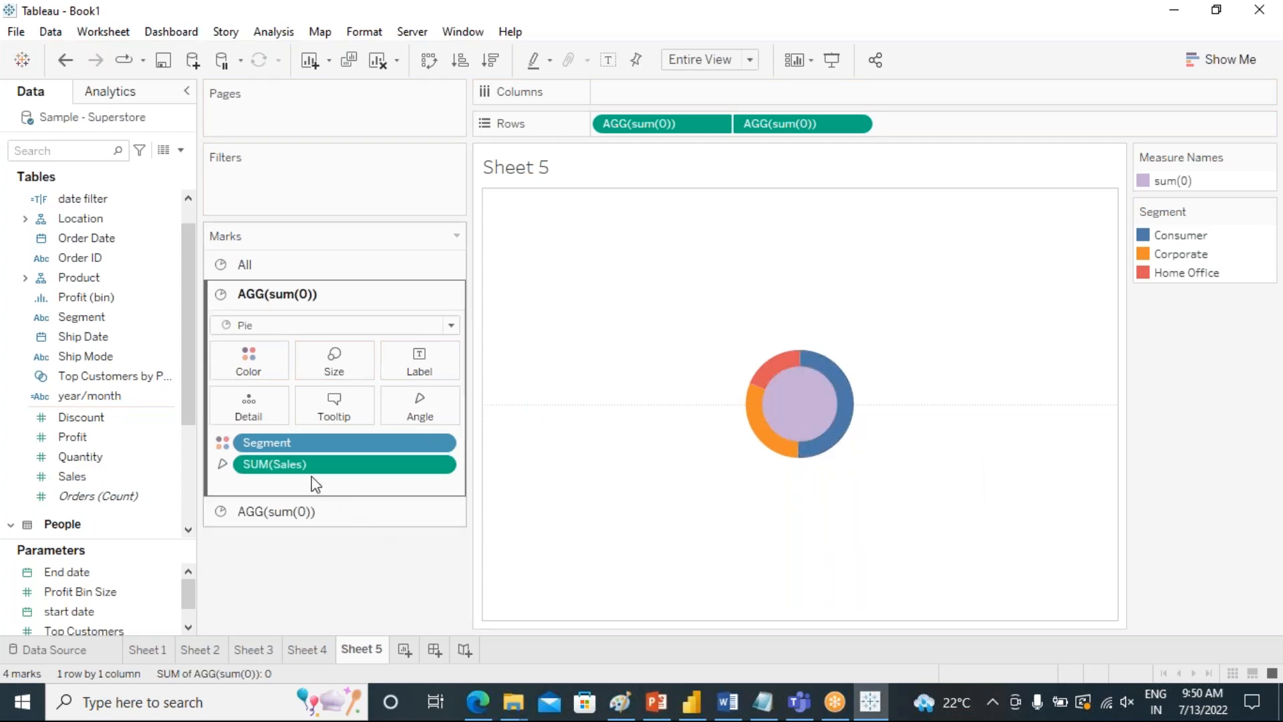
pyautogui.moveTo(307, 468); pyautogui.dragTo(420, 364)
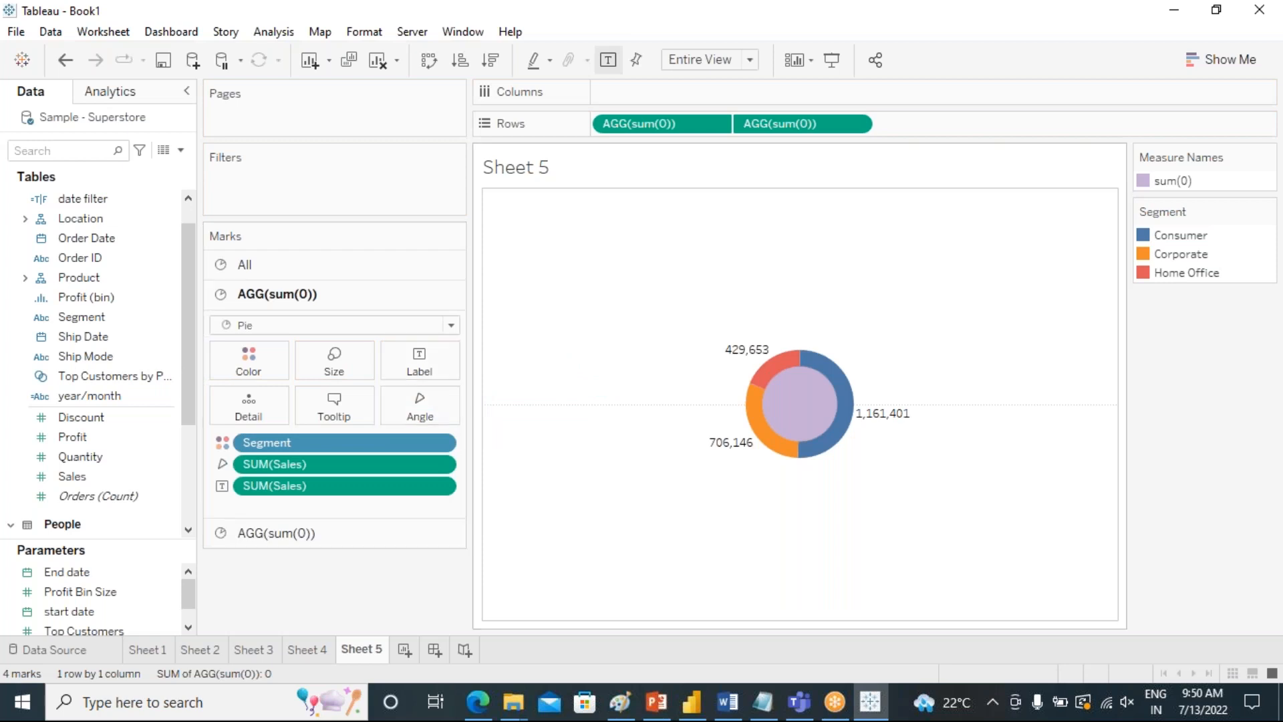
pyautogui.moveTo(775, 453)
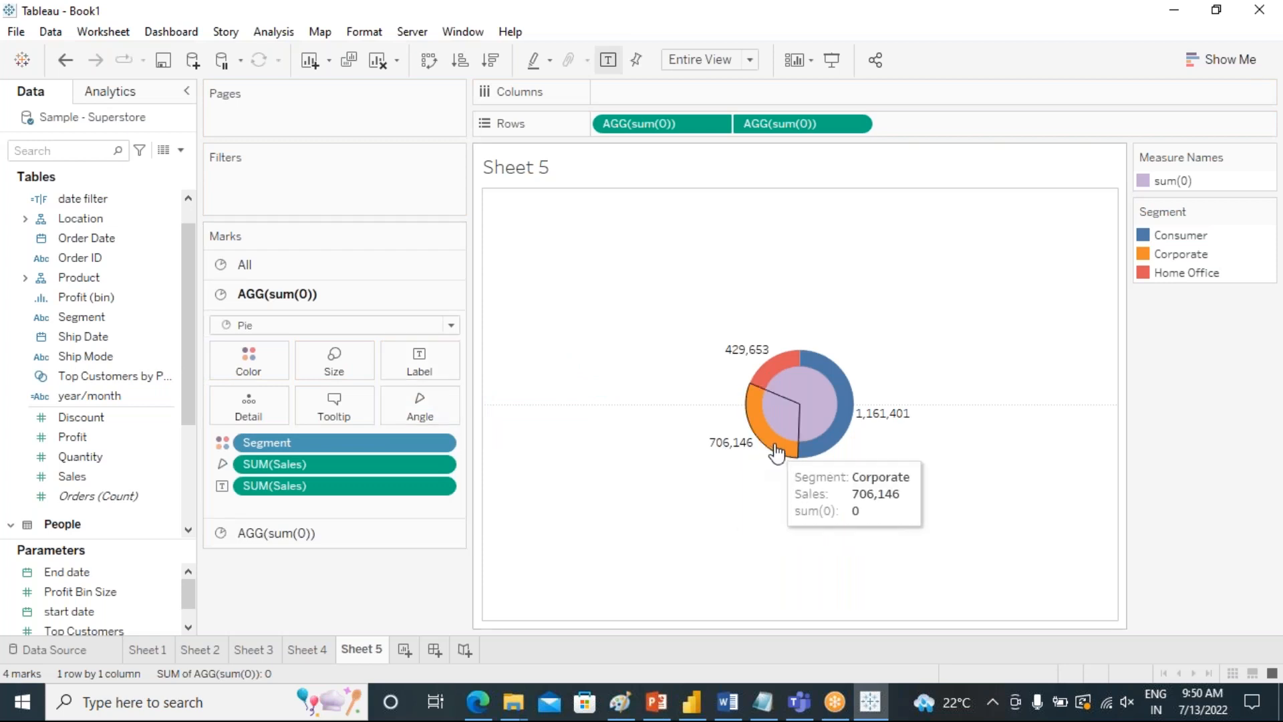
pyautogui.moveTo(785, 368)
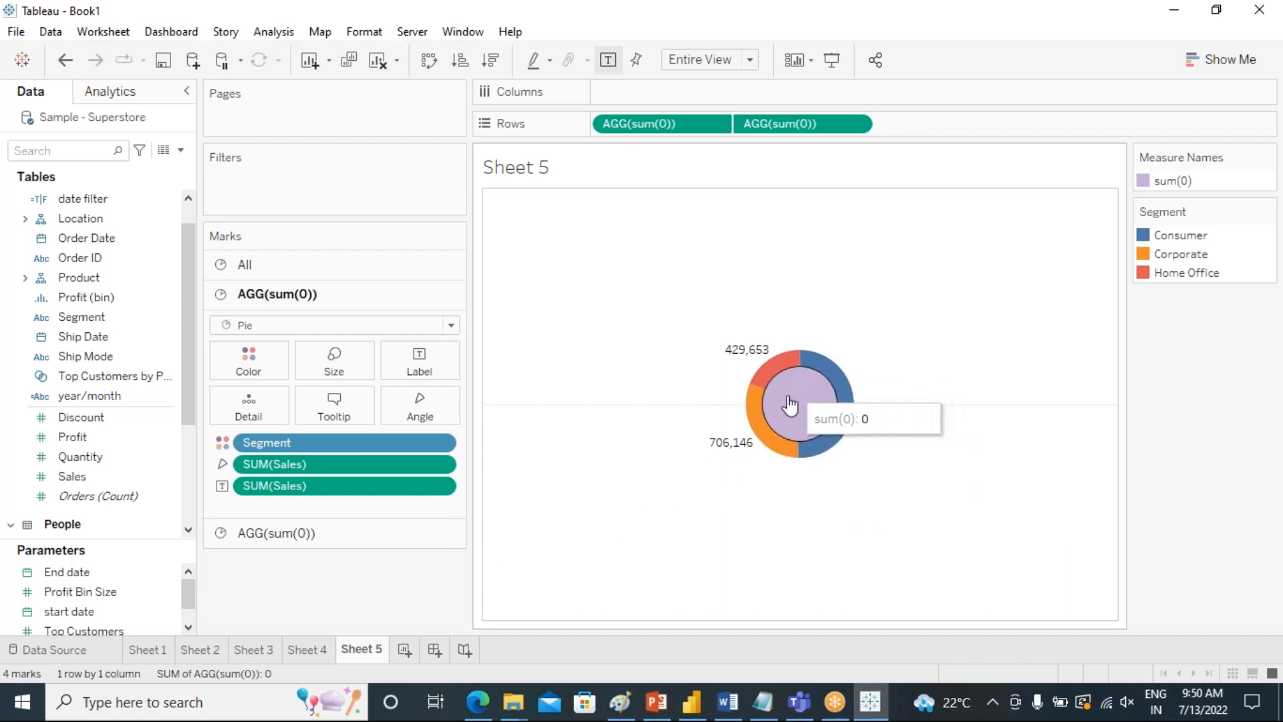
# Try to recolor the inner sum(0) circle from the Seattle Grays palette.
pyautogui.click(268, 532)
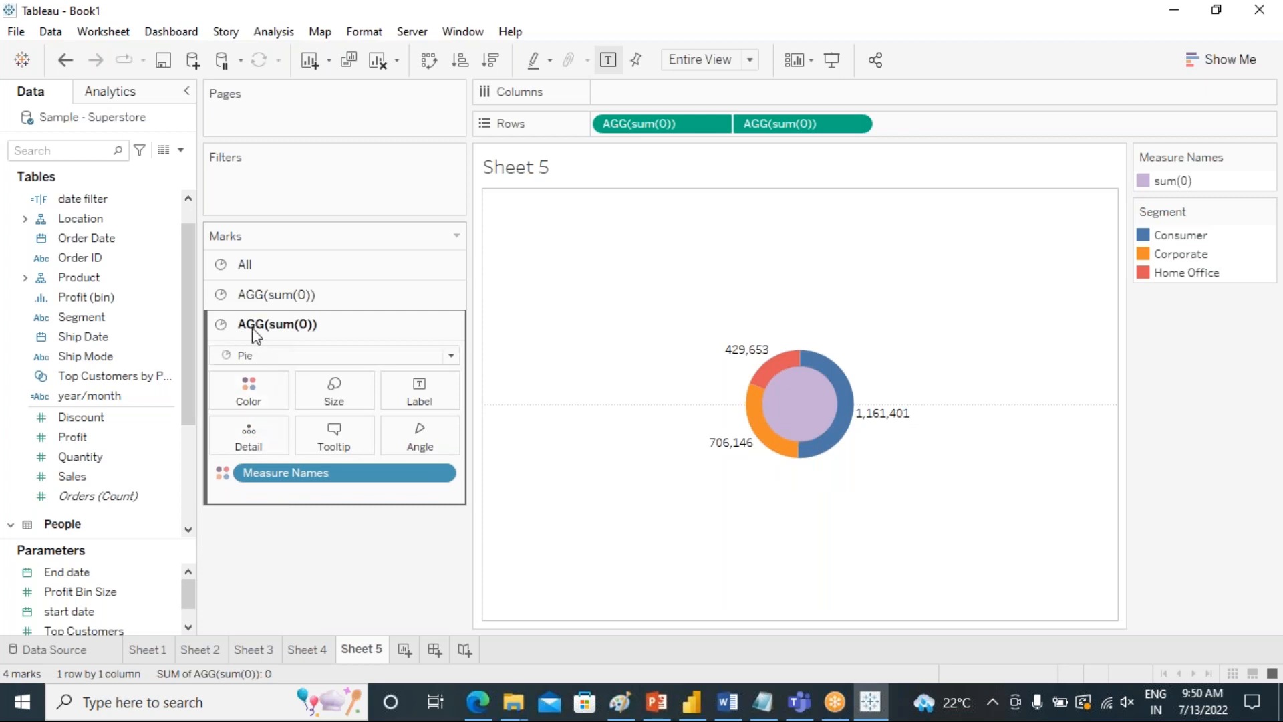
pyautogui.click(258, 401)
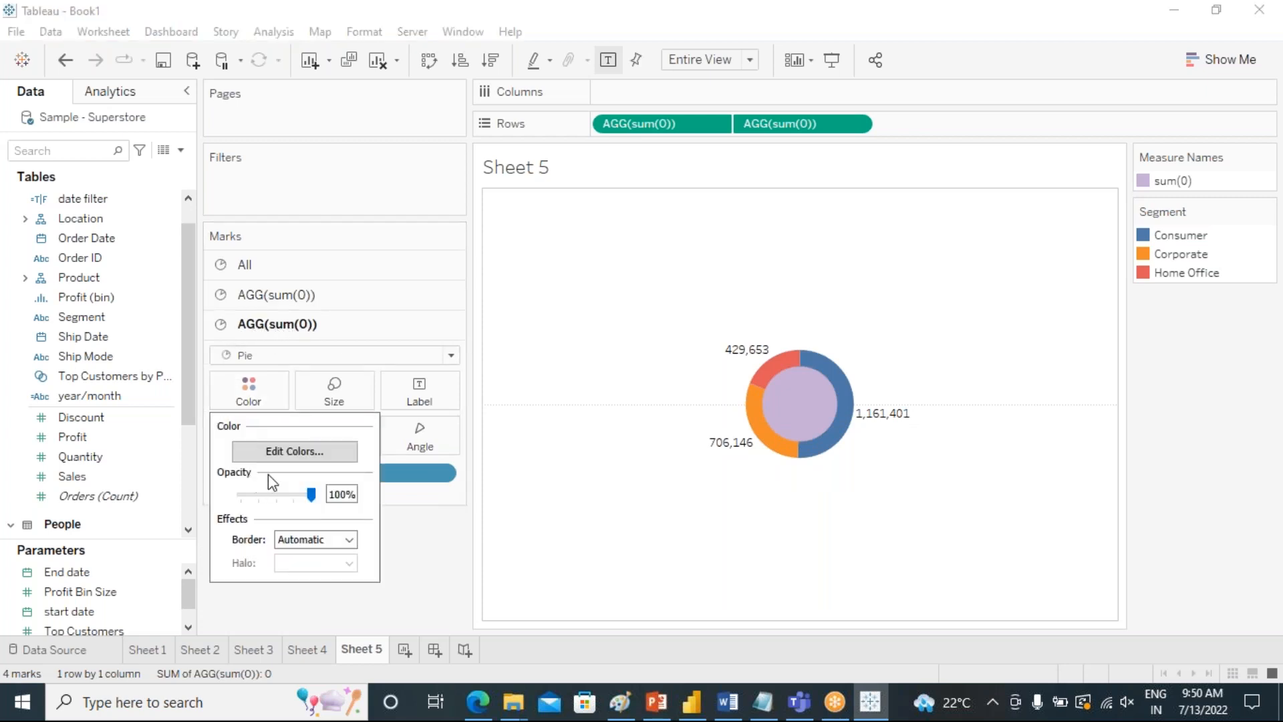
pyautogui.click(292, 453)
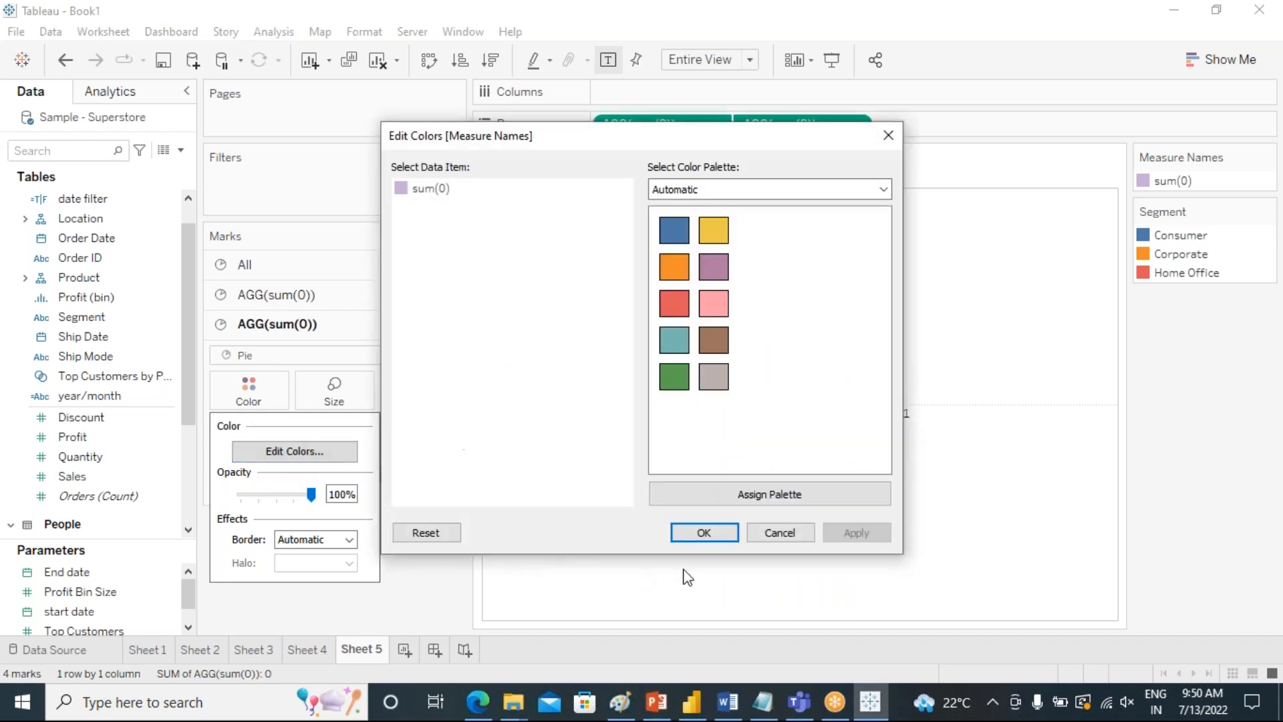
pyautogui.click(779, 532)
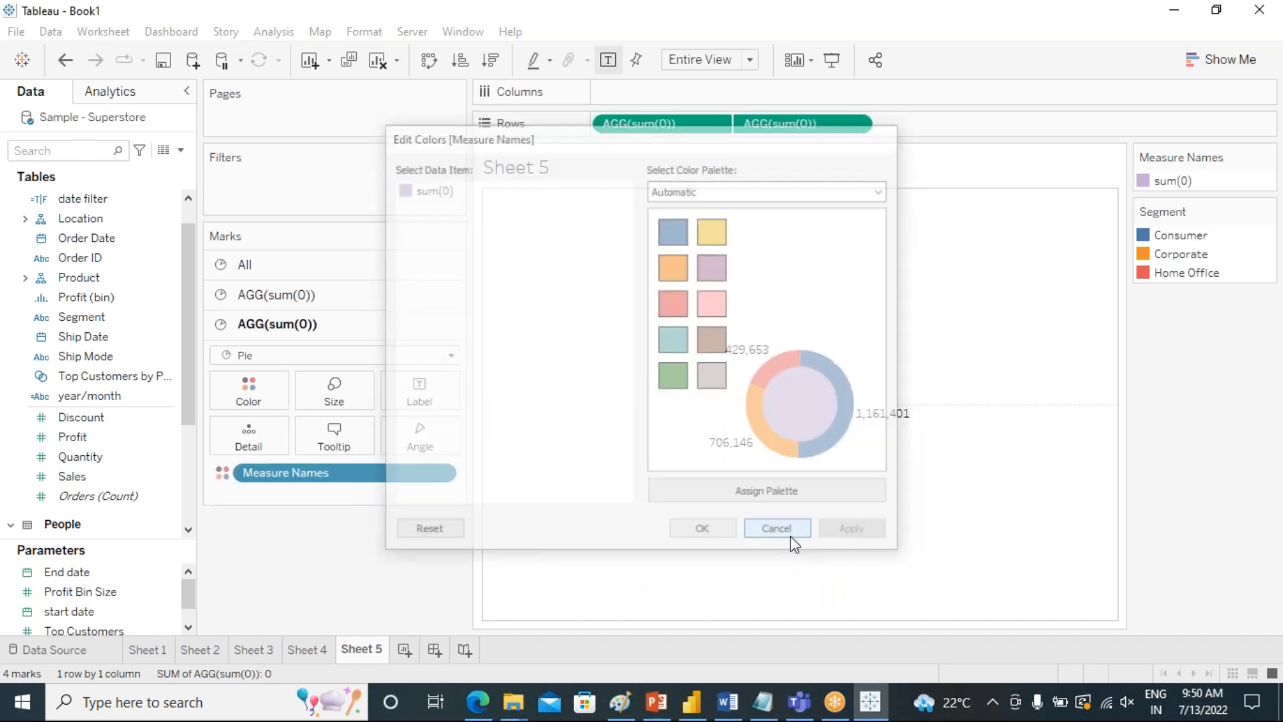
pyautogui.click(257, 391)
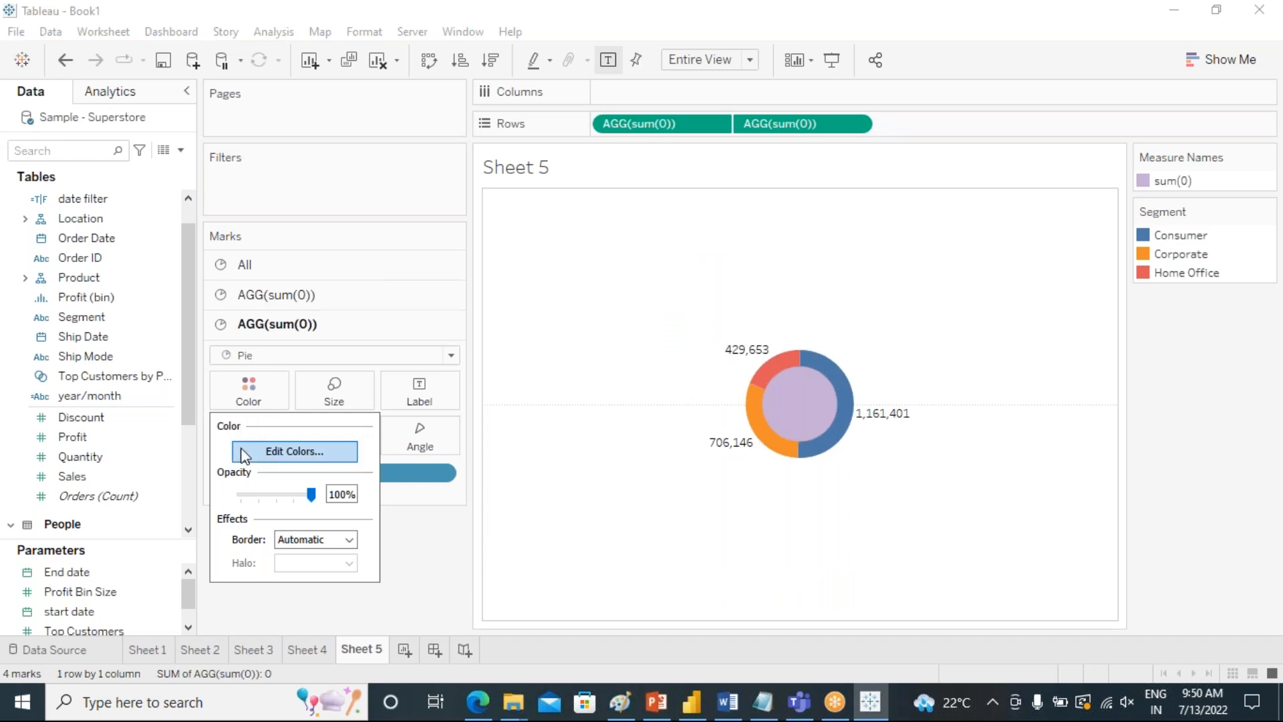
pyautogui.click(289, 453)
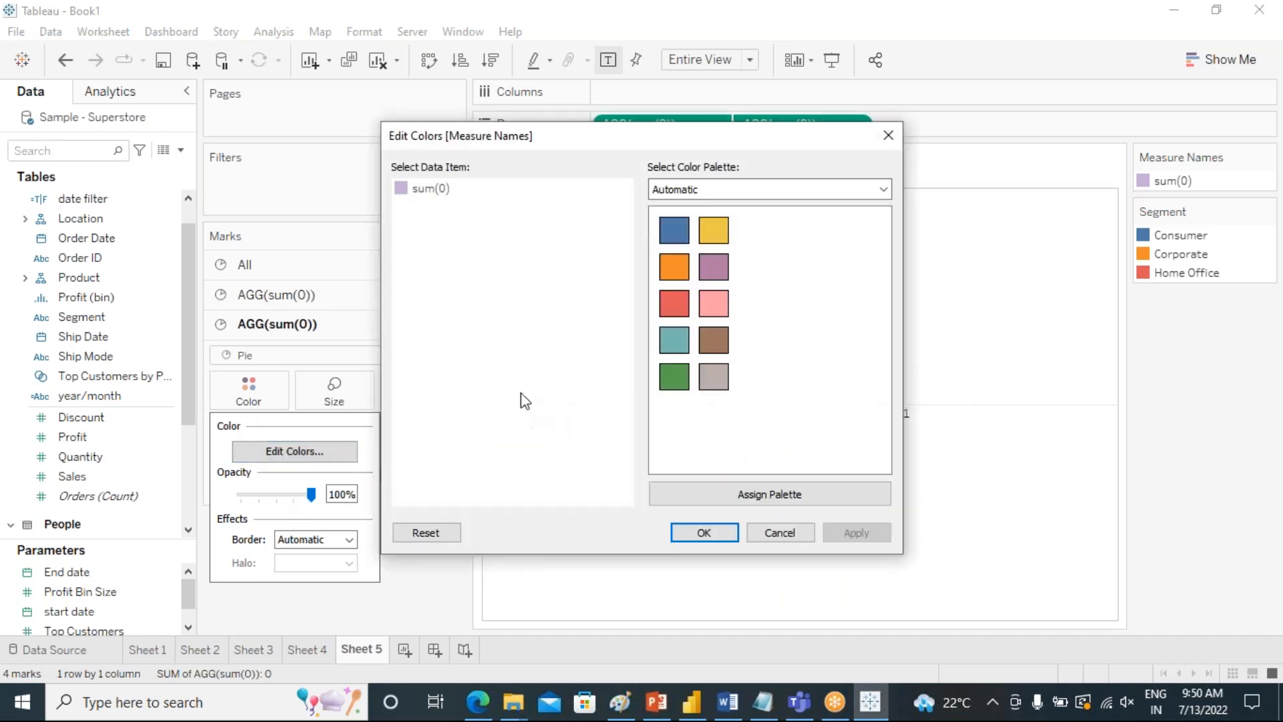
pyautogui.click(773, 190)
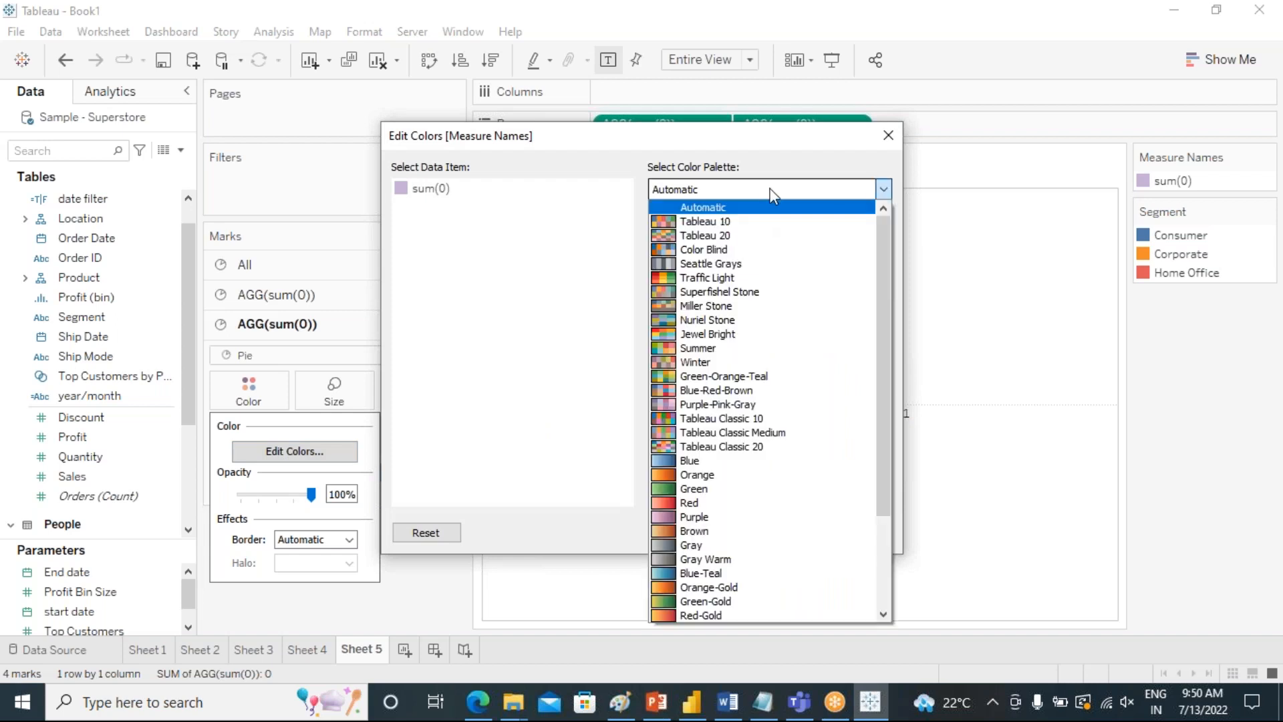
pyautogui.scroll(-3, 712, 530)
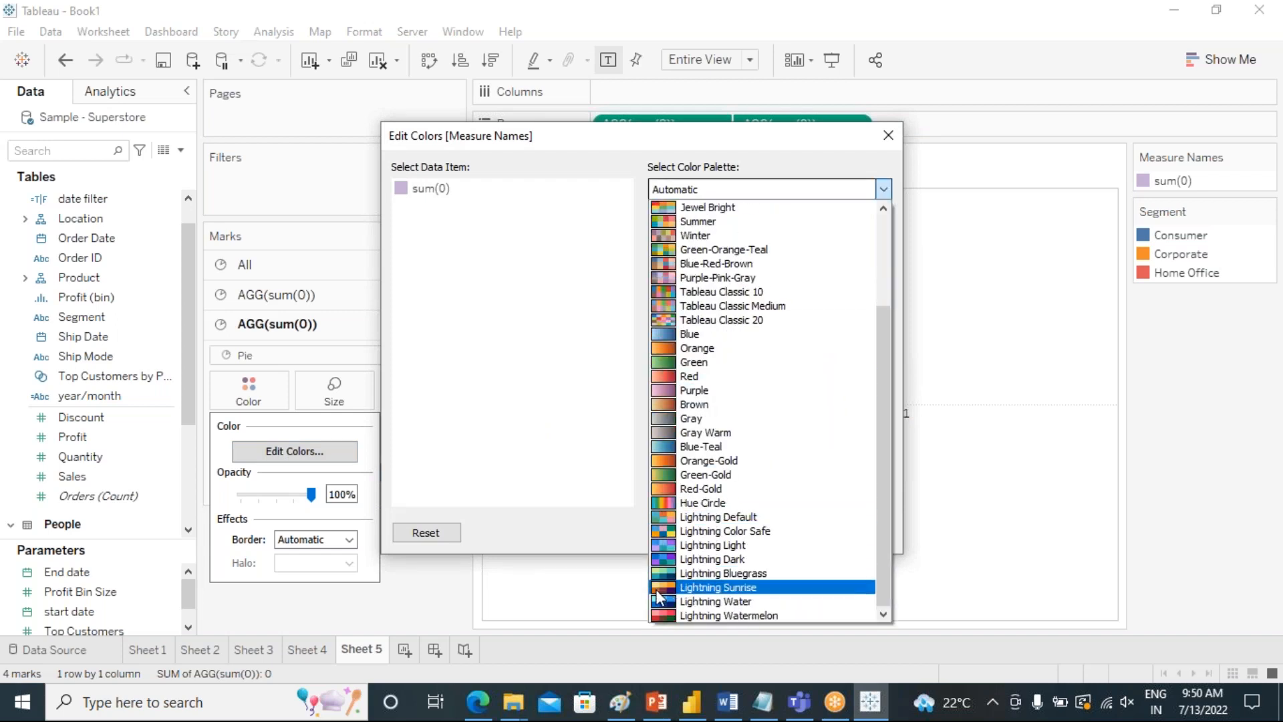
pyautogui.scroll(3, 683, 322)
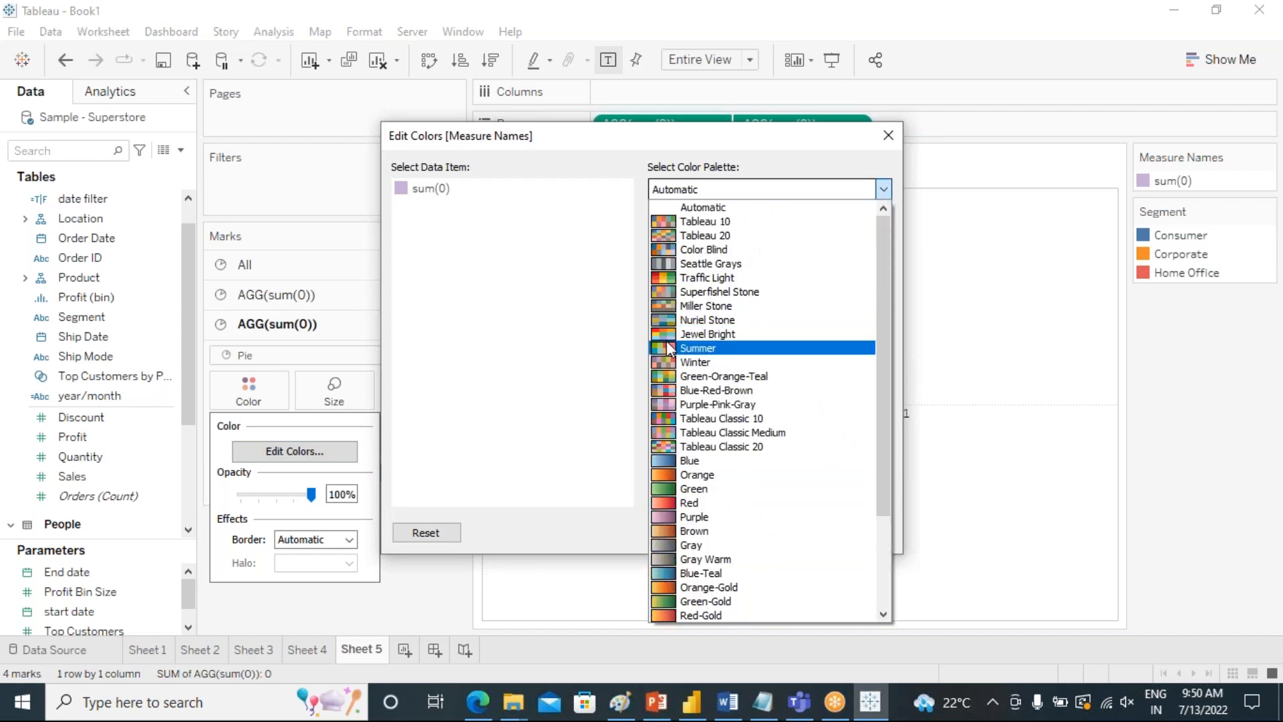
pyautogui.click(709, 263)
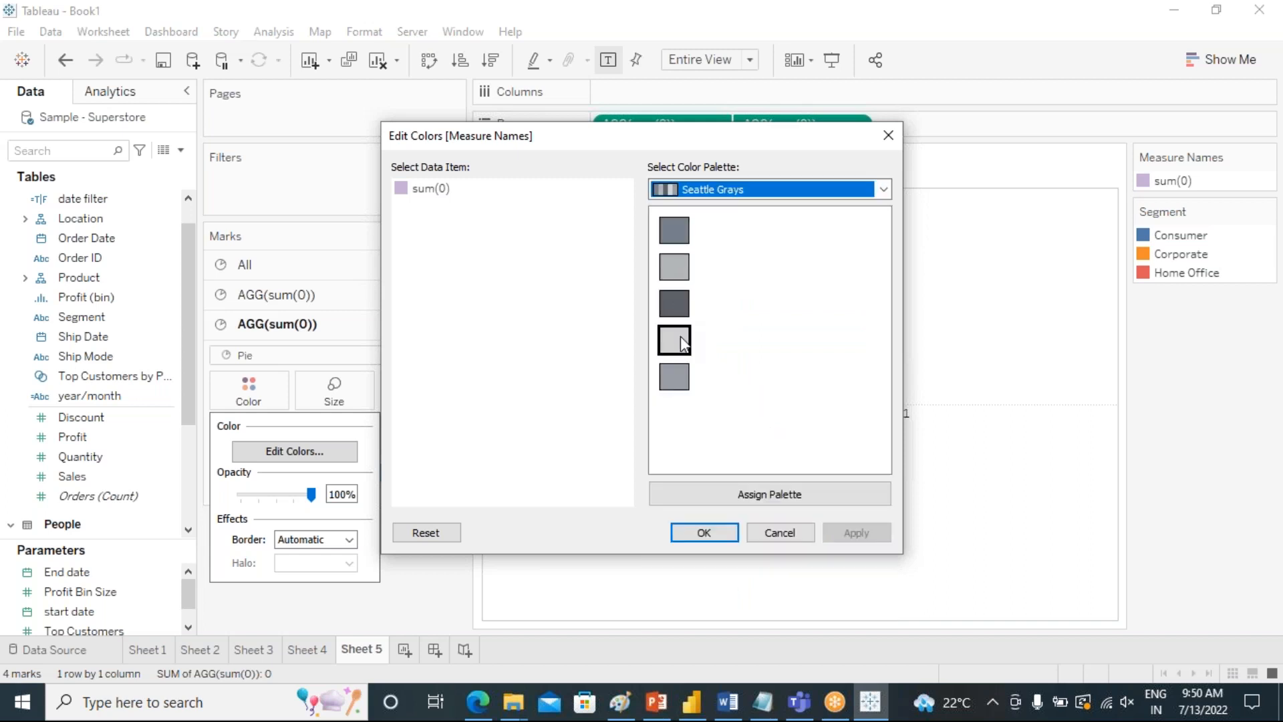
pyautogui.click(722, 538)
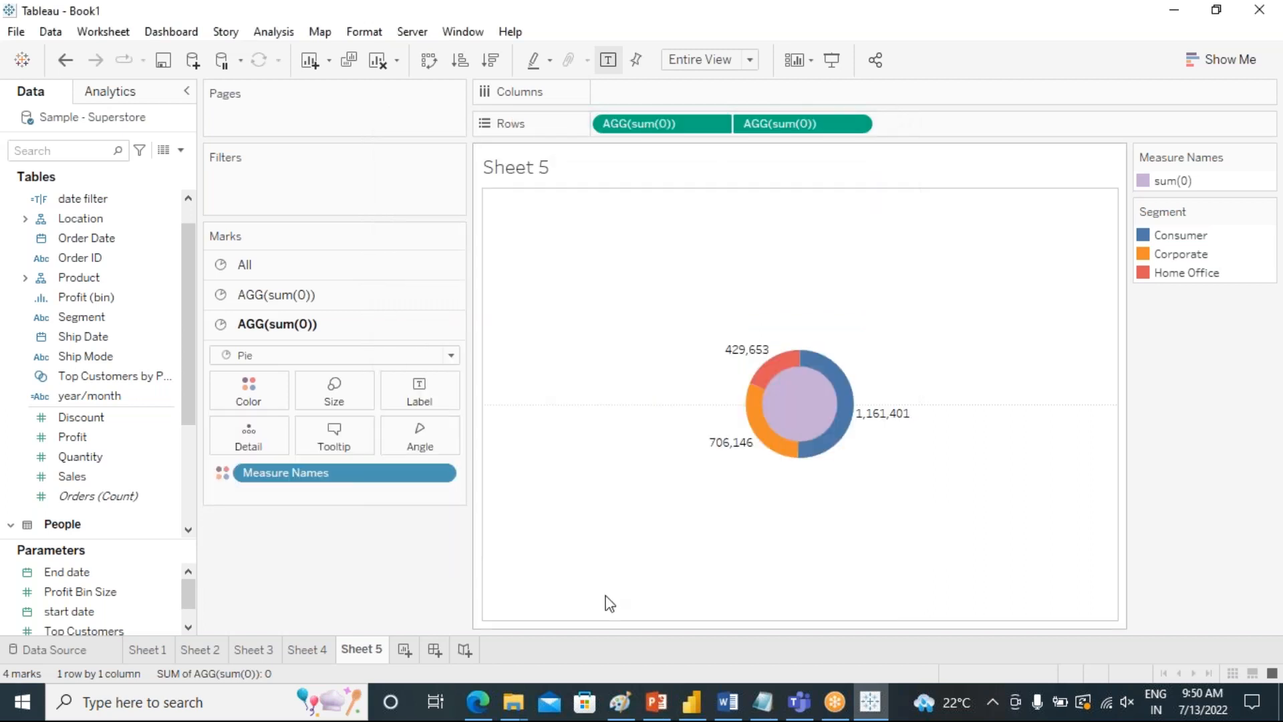
pyautogui.click(241, 295)
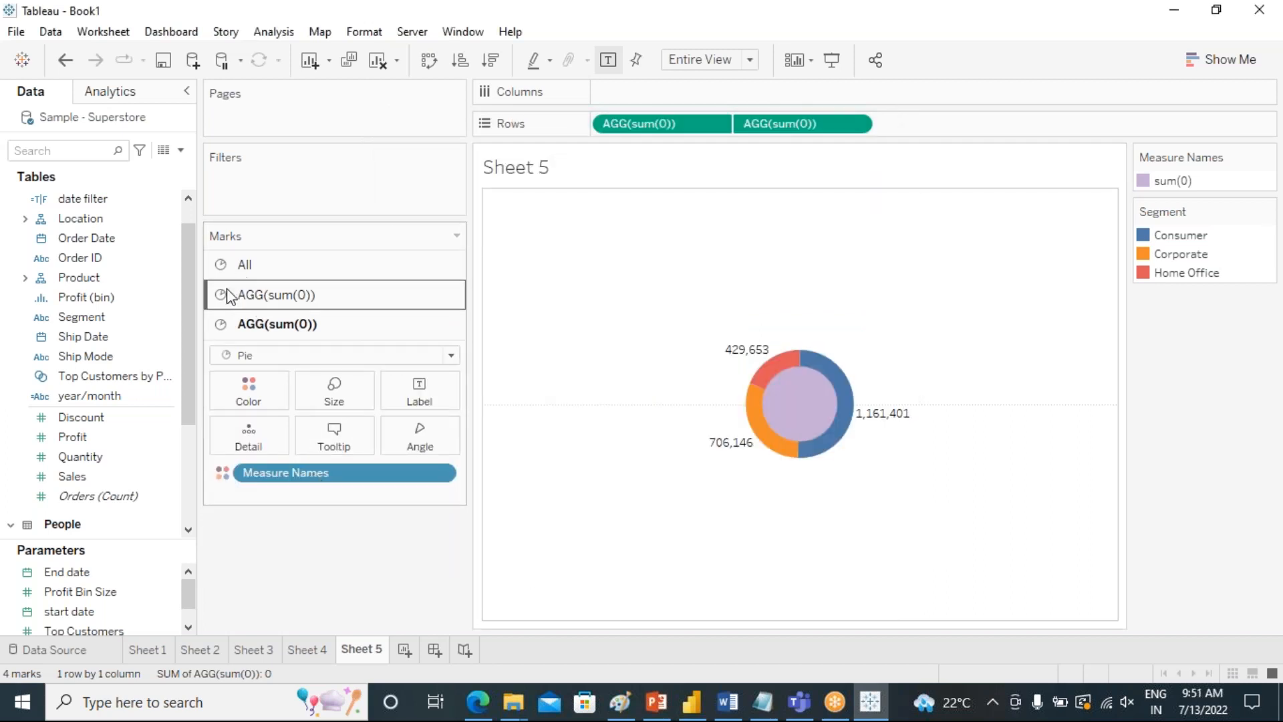
pyautogui.click(246, 355)
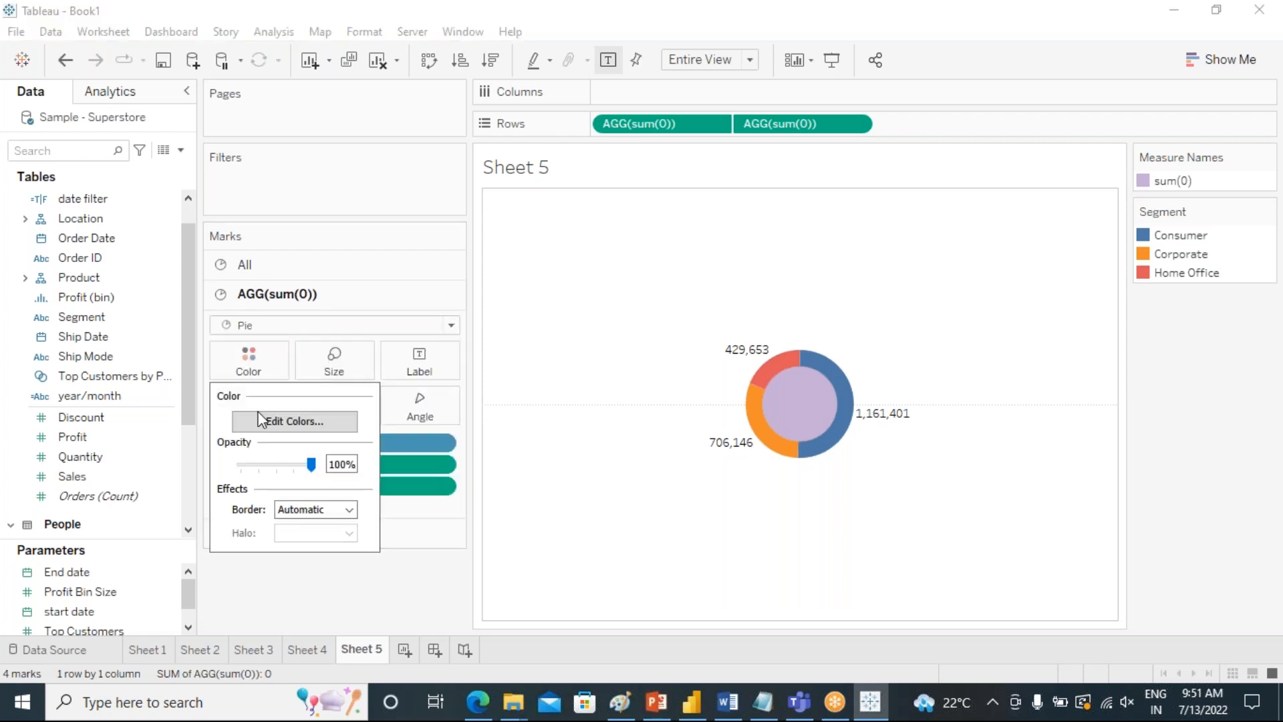
pyautogui.click(284, 420)
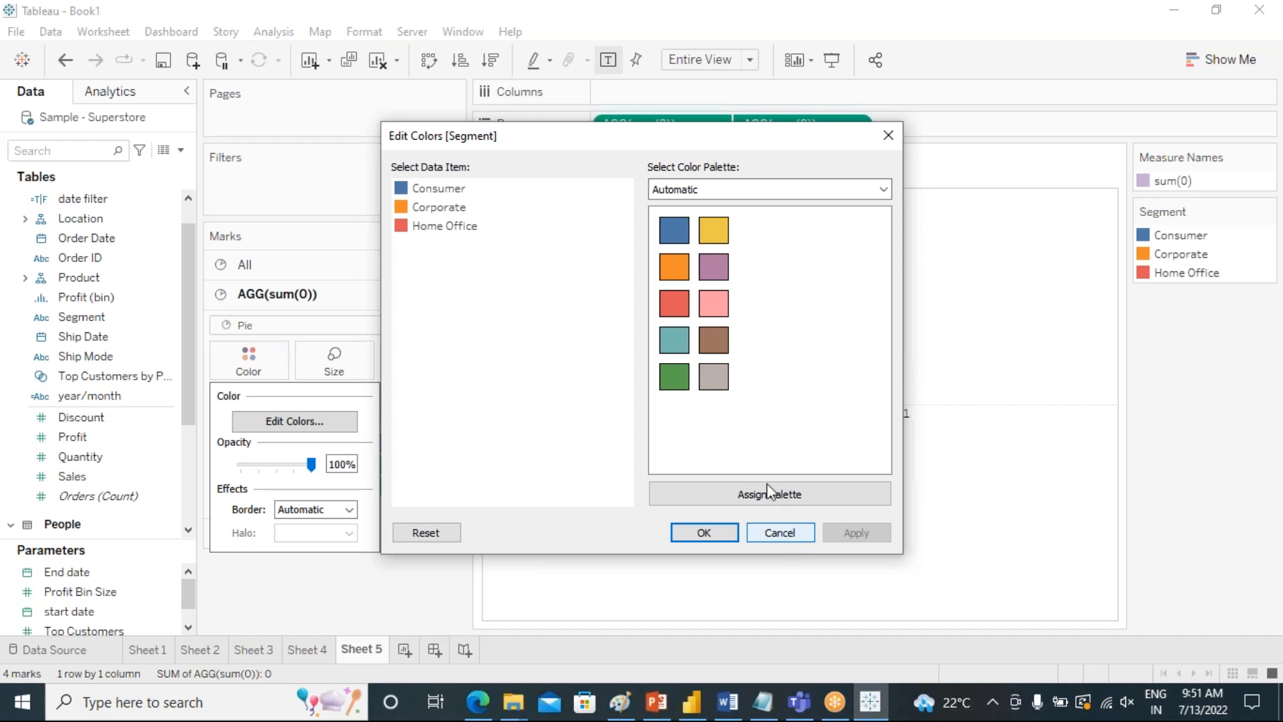
pyautogui.click(883, 190)
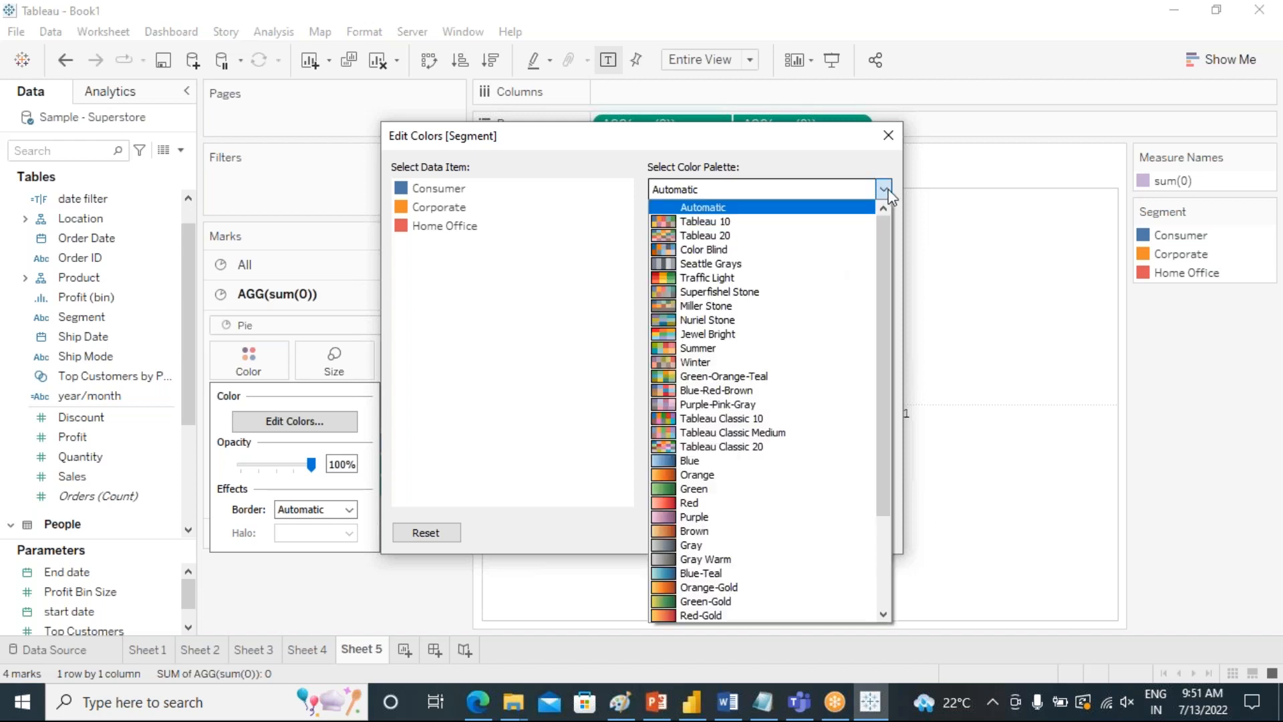
pyautogui.click(909, 405)
pyautogui.click(779, 535)
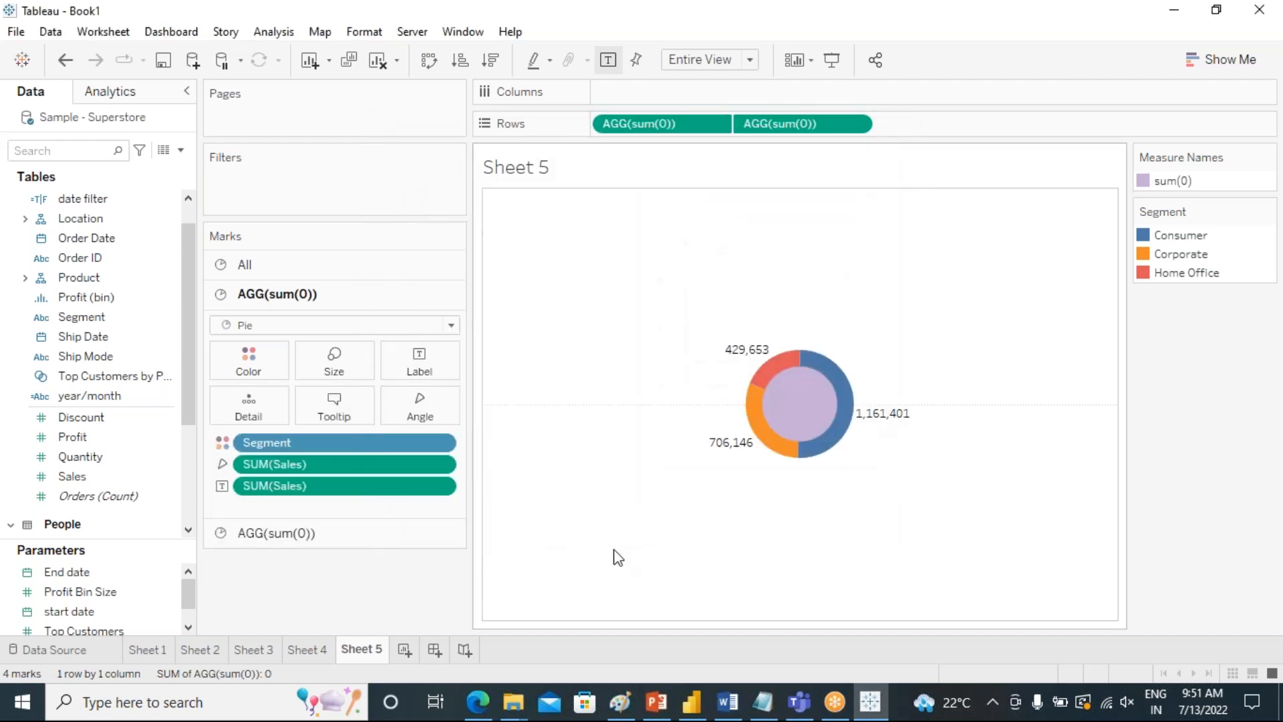
# Replace the inner circle's Measure Names coloring with plain white and label the circle with SUM(Sales).
pyautogui.click(278, 535)
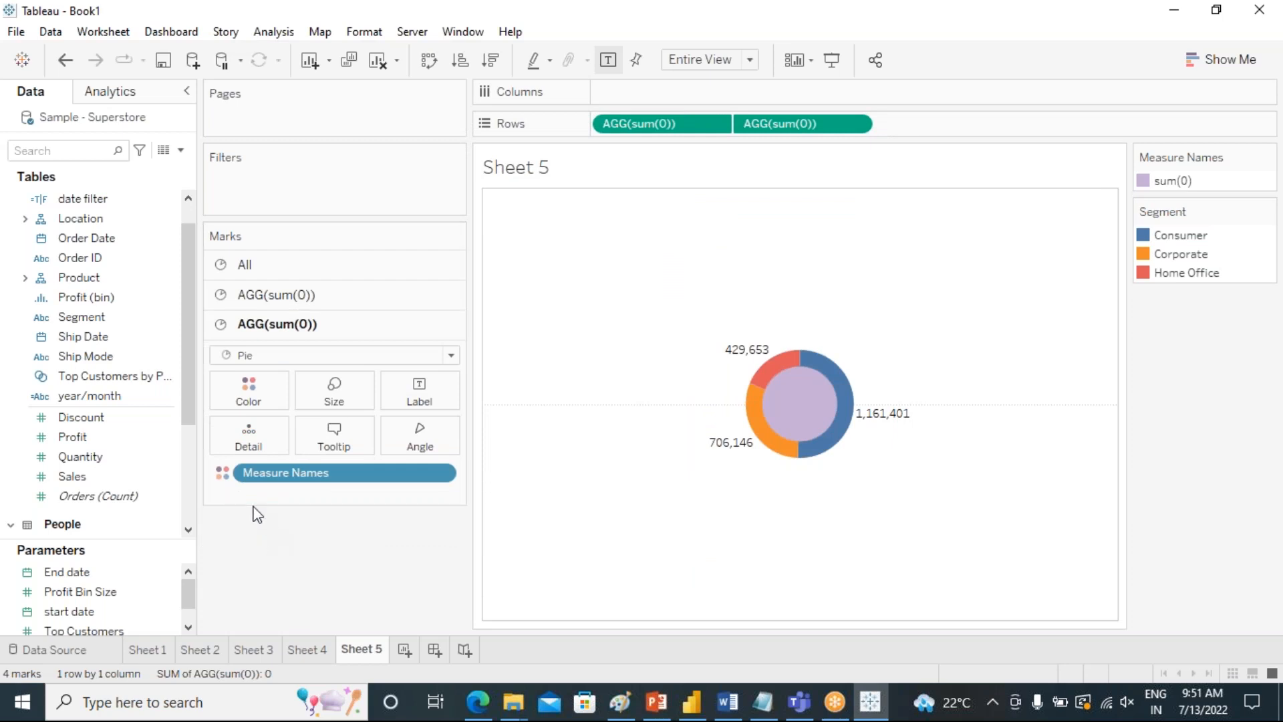
pyautogui.moveTo(266, 475); pyautogui.dragTo(260, 588)
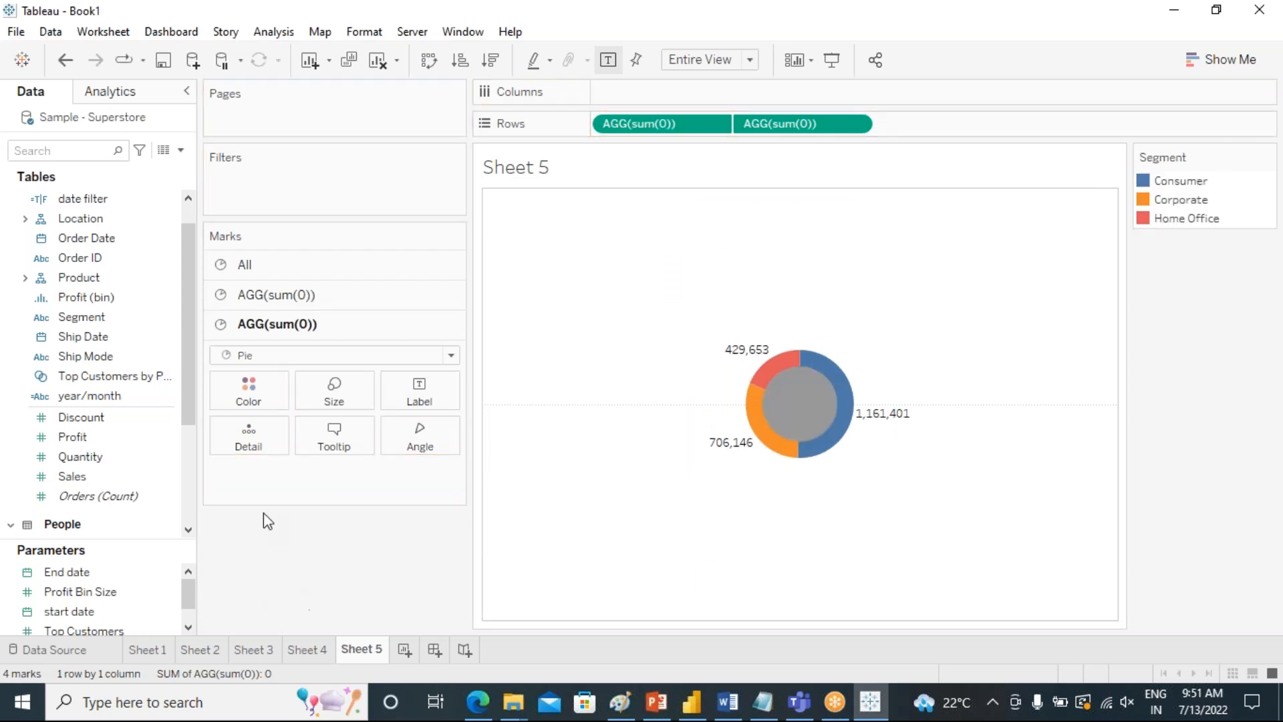
pyautogui.click(258, 400)
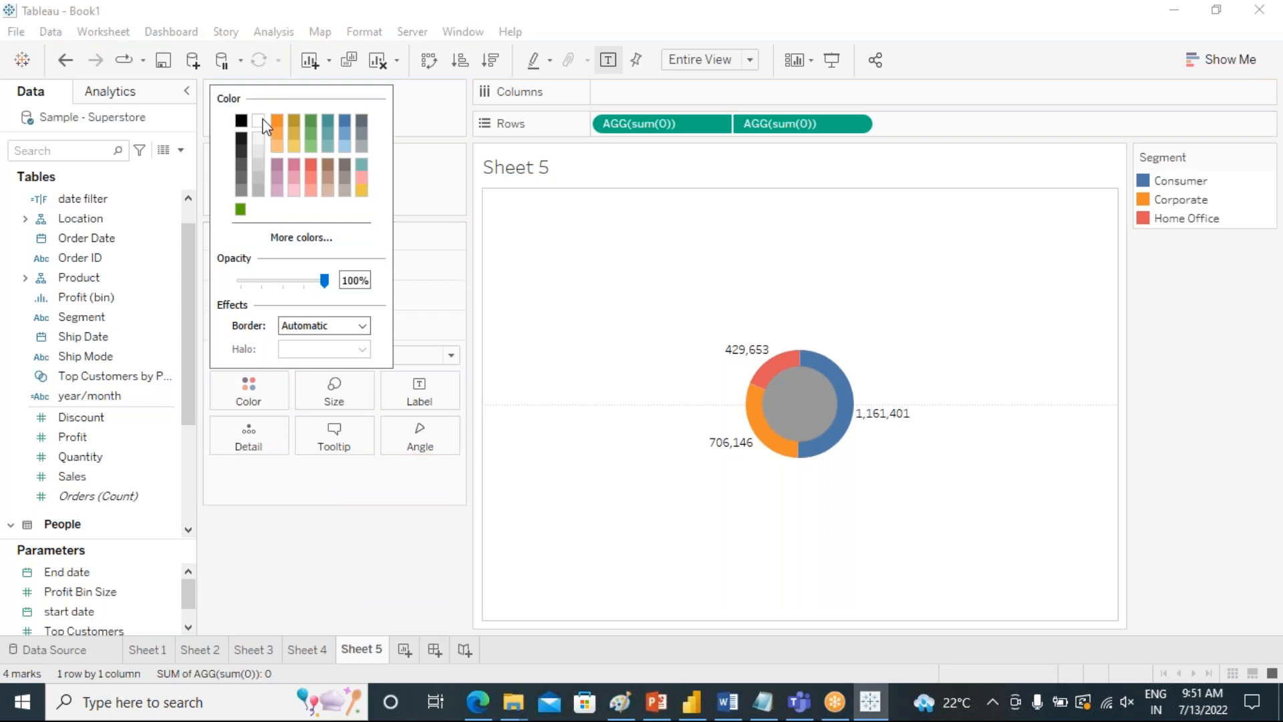
pyautogui.click(259, 123)
pyautogui.click(353, 584)
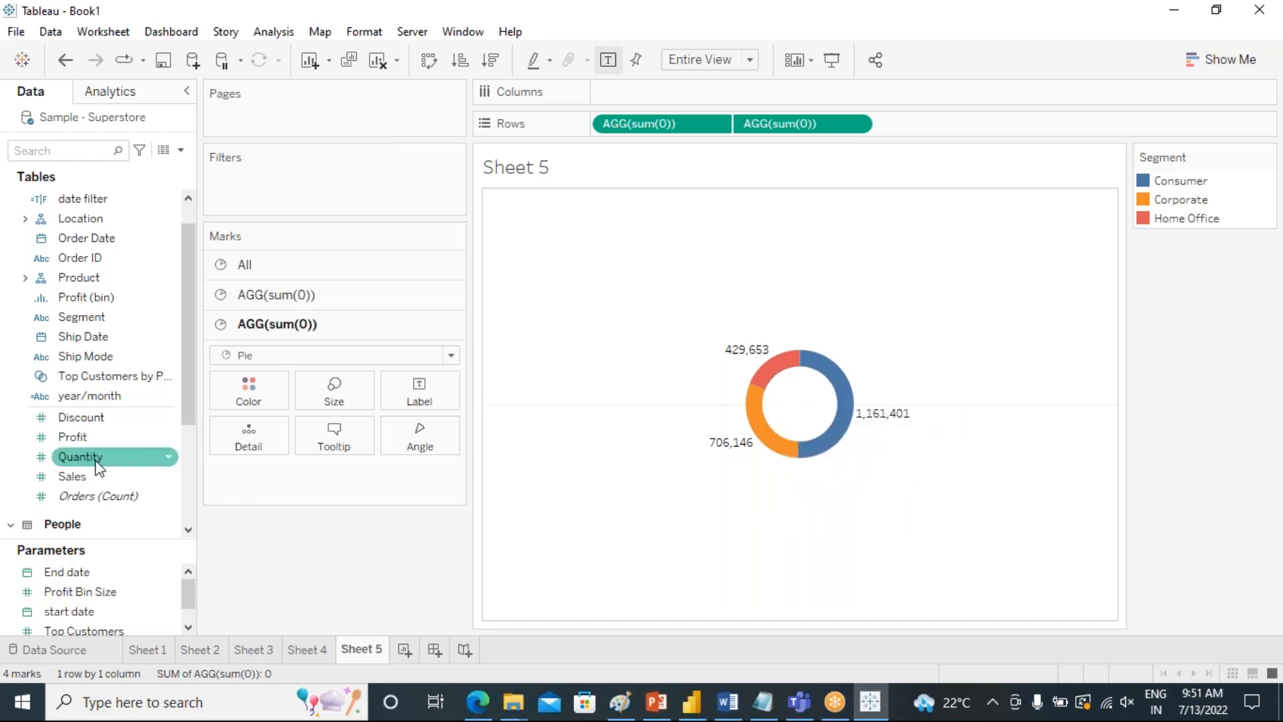
pyautogui.moveTo(74, 476); pyautogui.dragTo(428, 396)
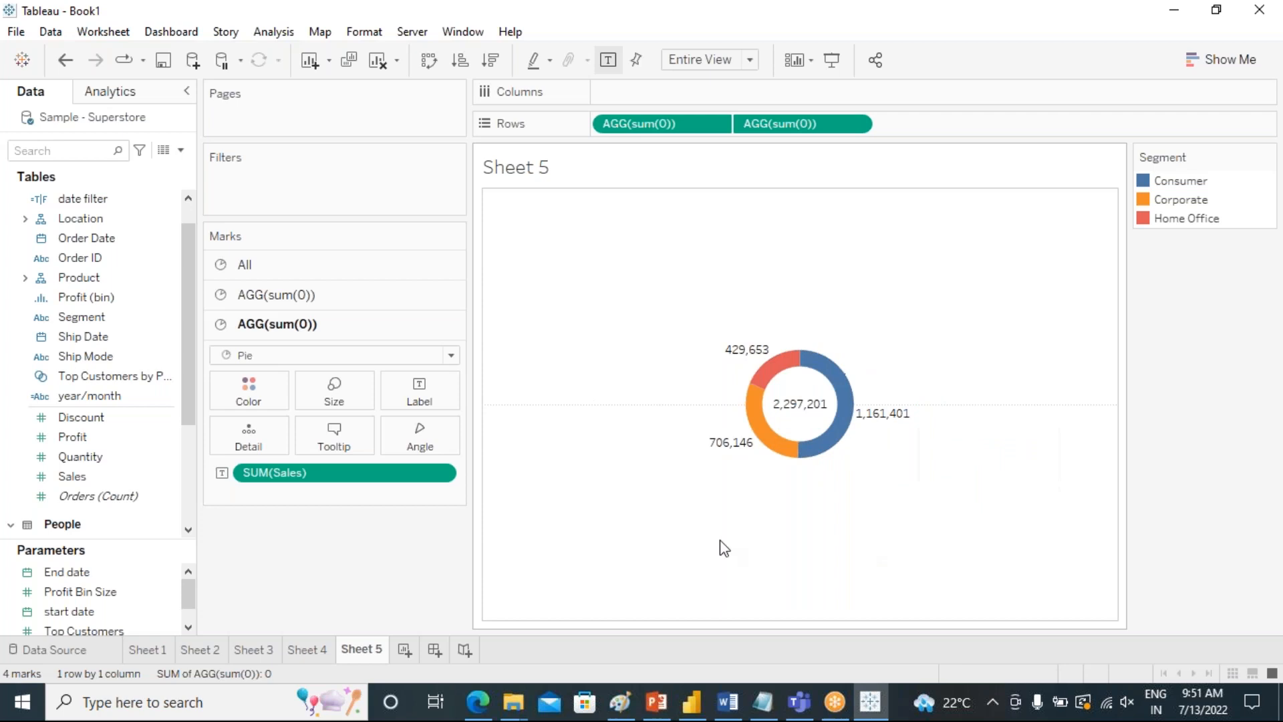
# Show a filter for Region from the Location hierarchy on the donut sheet.
pyautogui.click(111, 418)
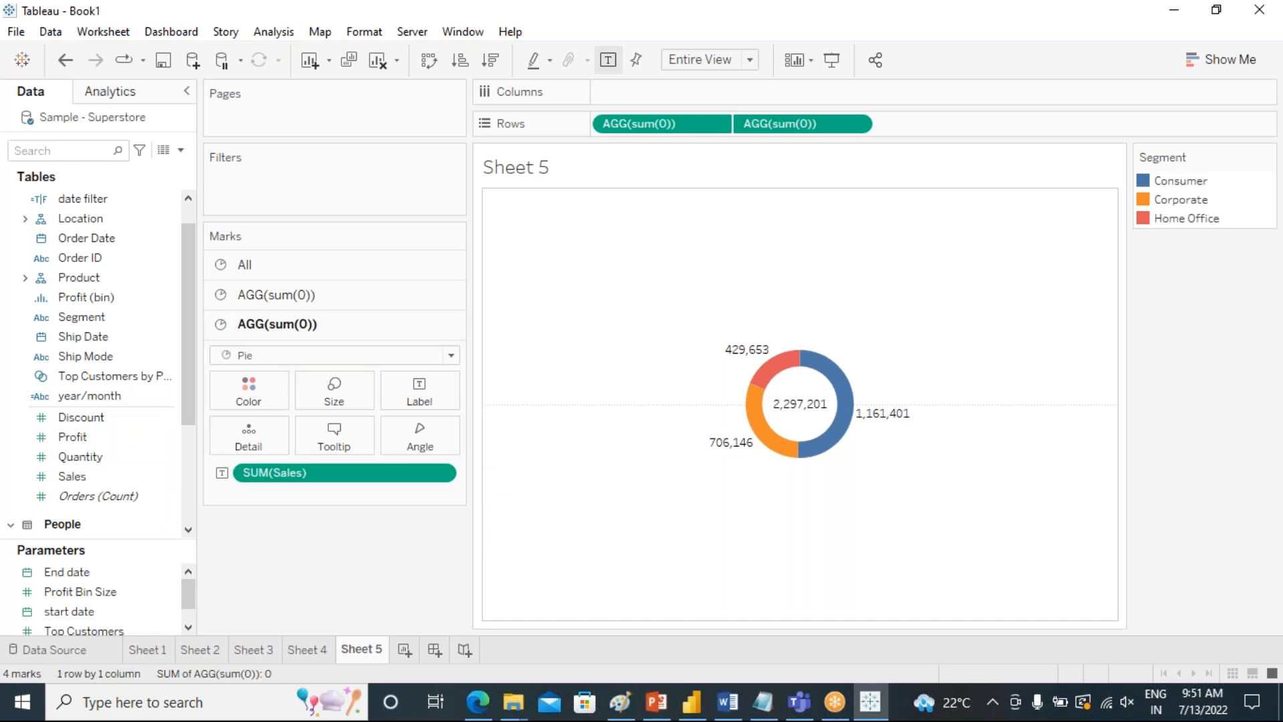
pyautogui.scroll(2, 143, 419)
pyautogui.click(155, 357)
pyautogui.click(166, 299)
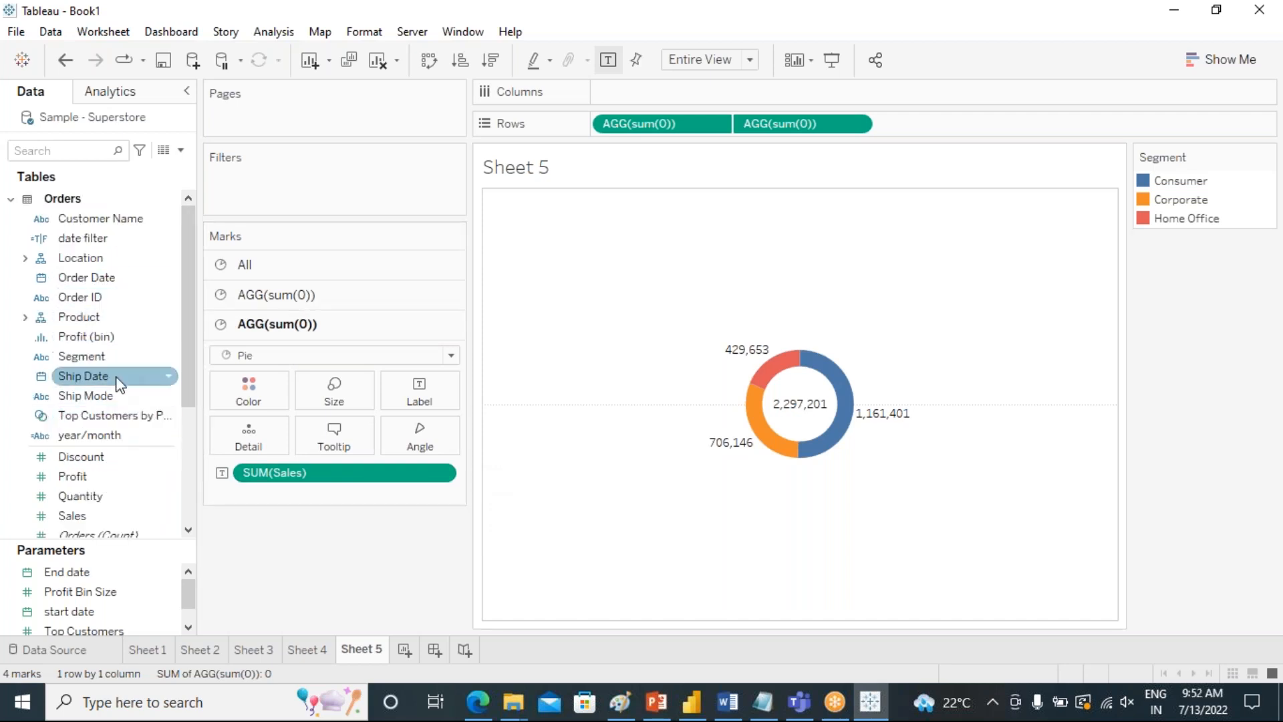
pyautogui.scroll(-4, 118, 381)
pyautogui.scroll(4, 114, 364)
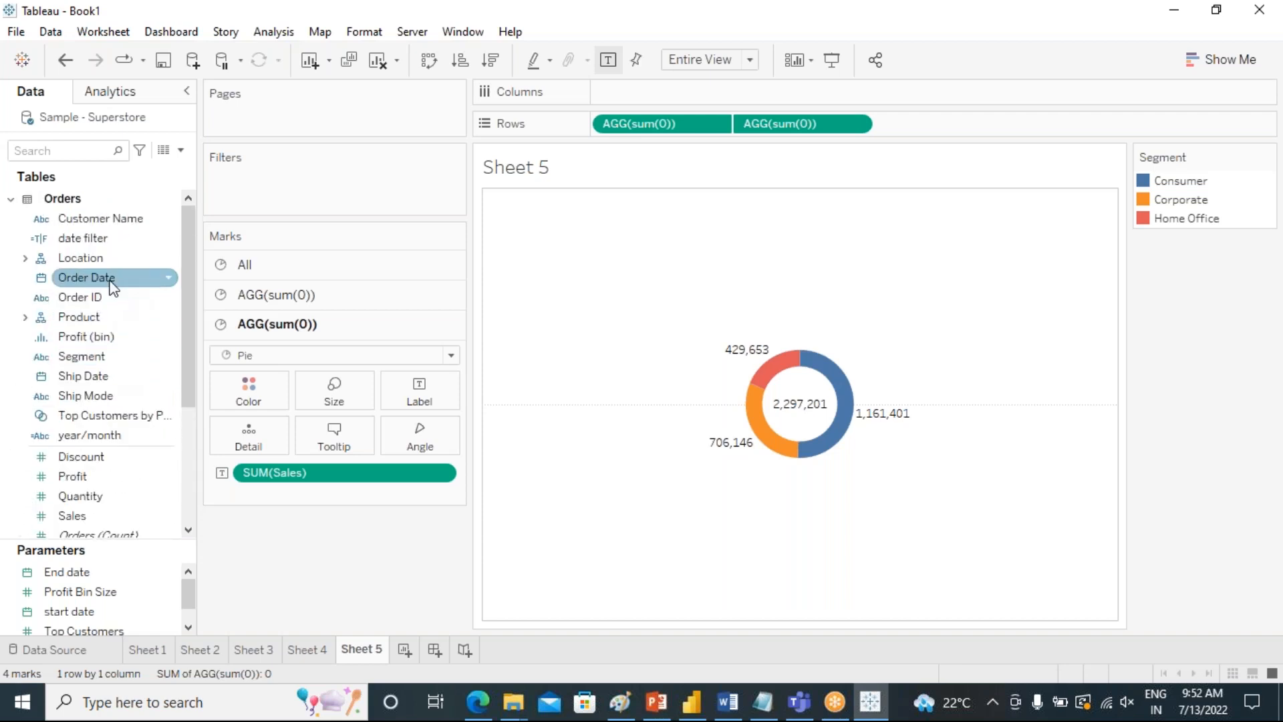
pyautogui.click(25, 258)
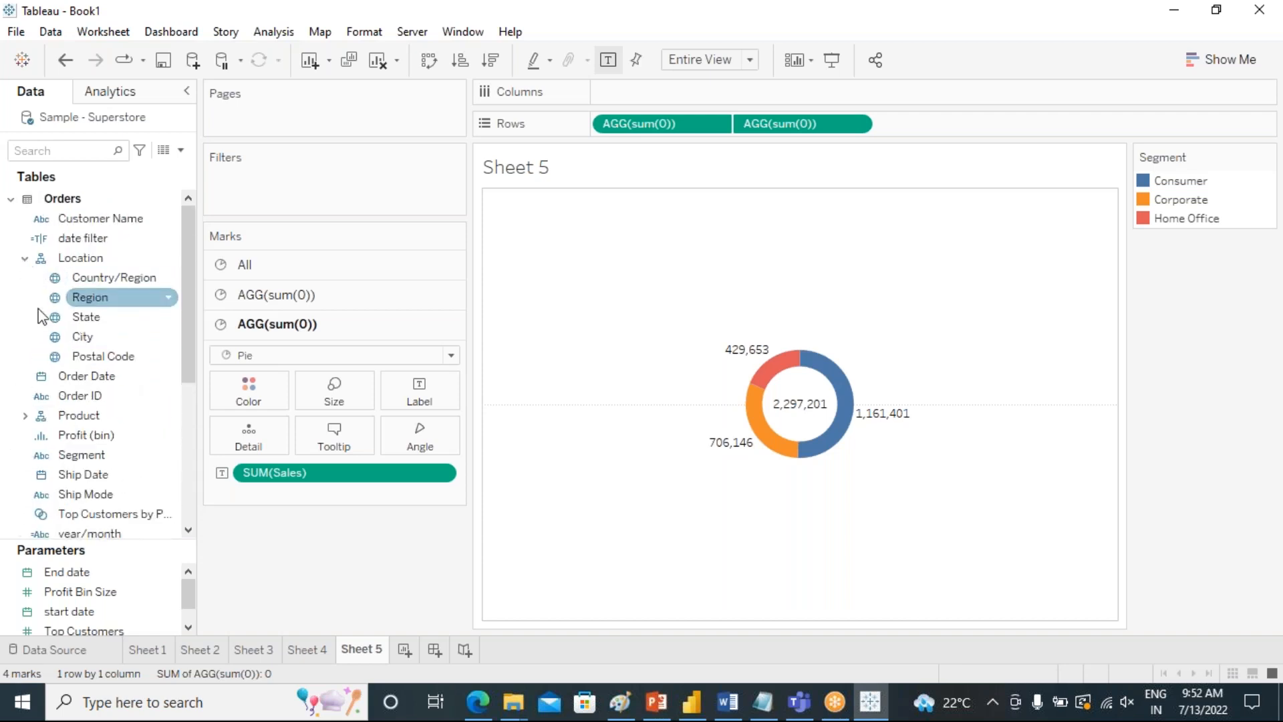
pyautogui.rightClick(96, 298)
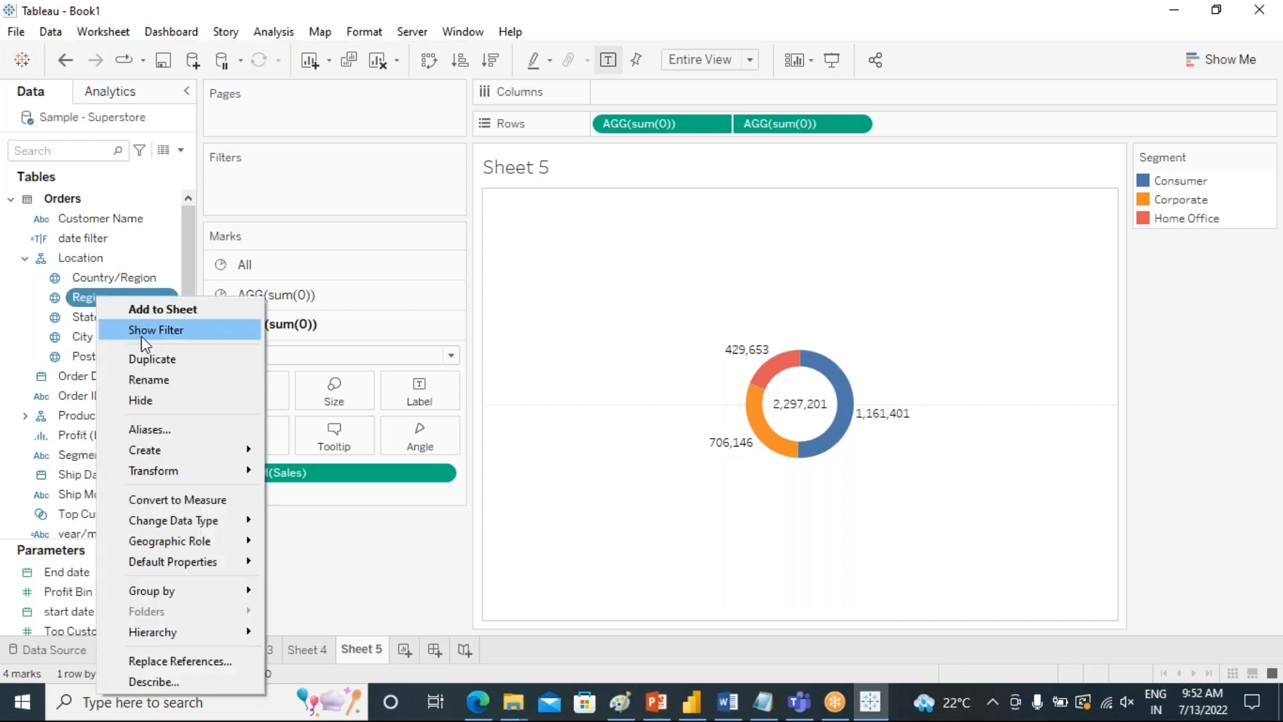
pyautogui.click(139, 334)
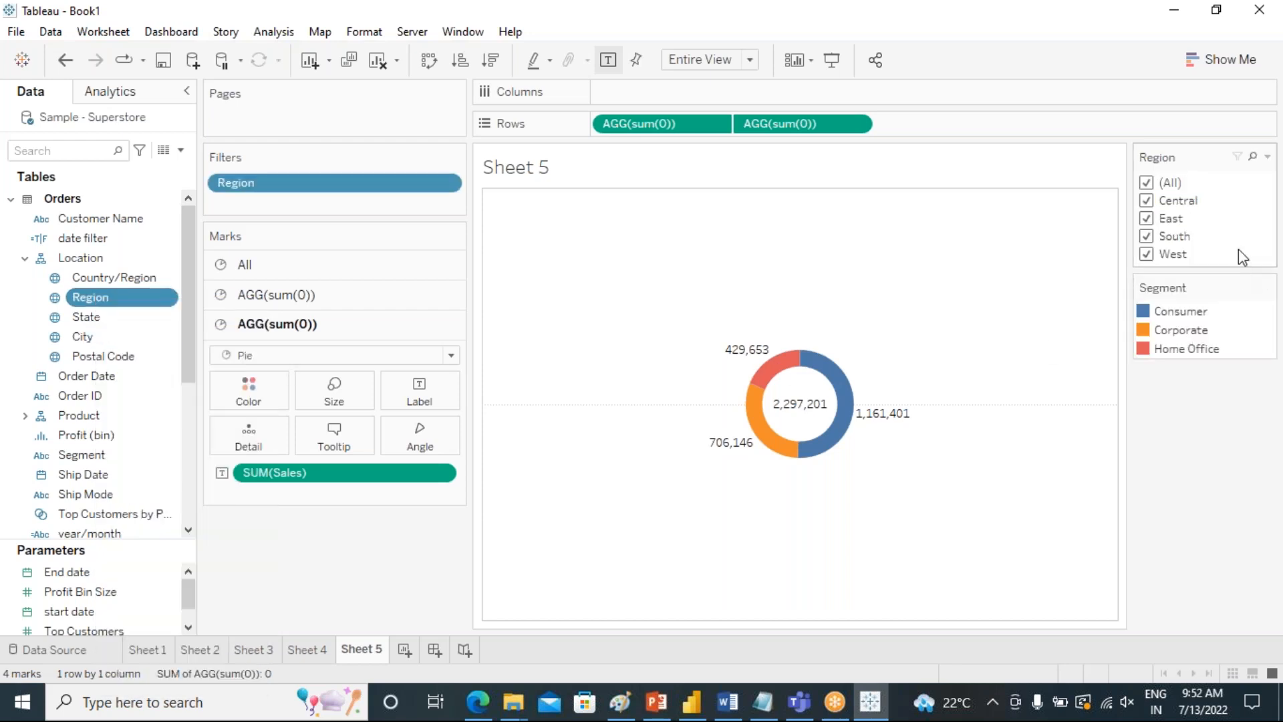
# Deselect all regions and switch the Region filter to a single-value list.
pyautogui.click(1147, 183)
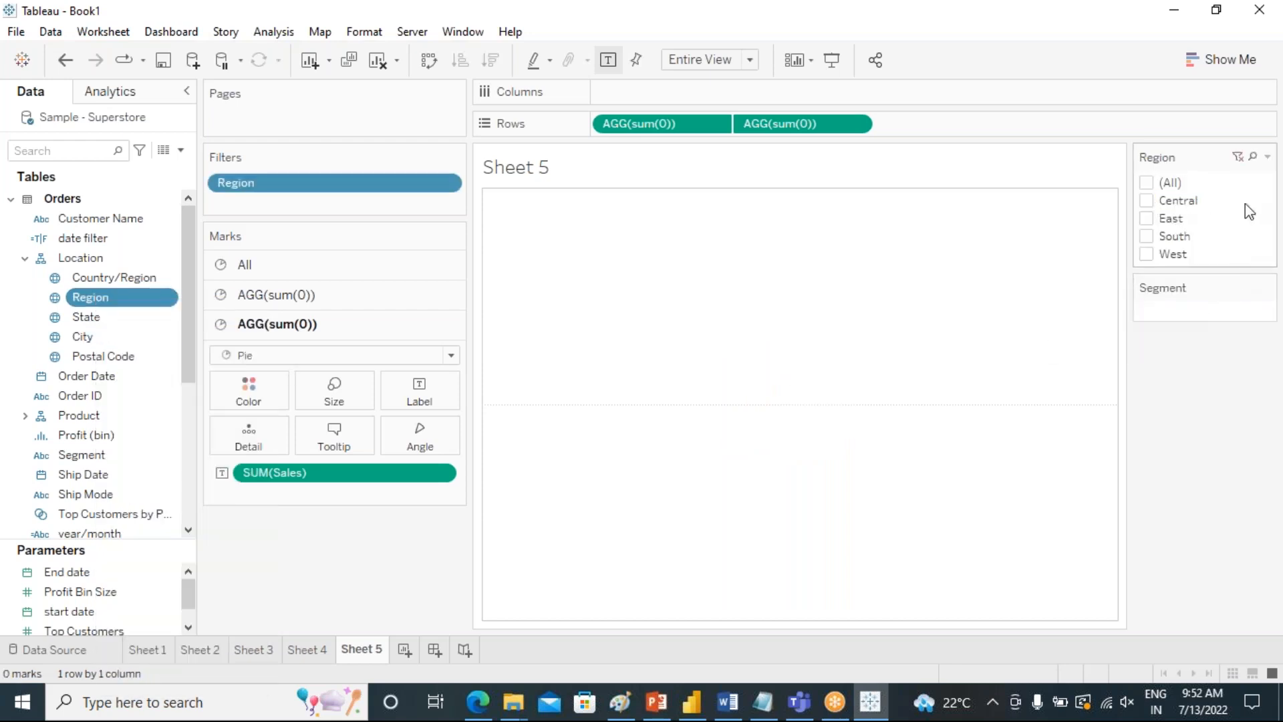
pyautogui.click(1266, 159)
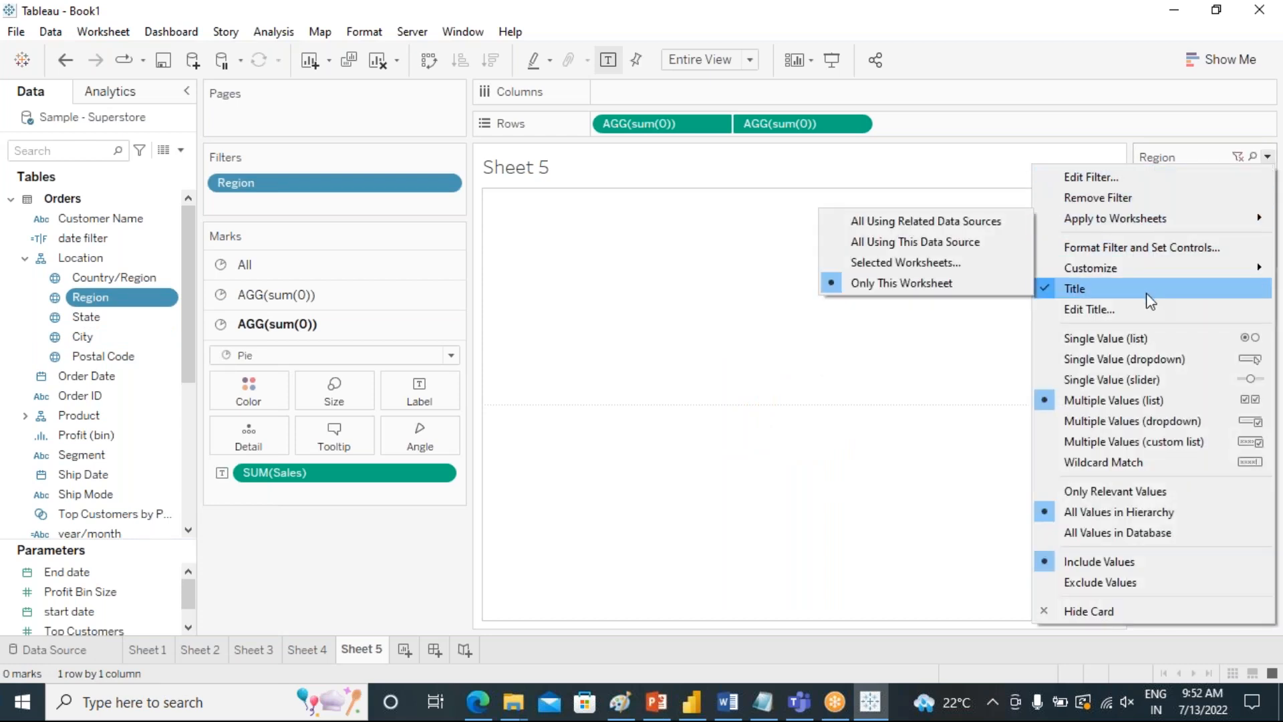
pyautogui.click(1157, 340)
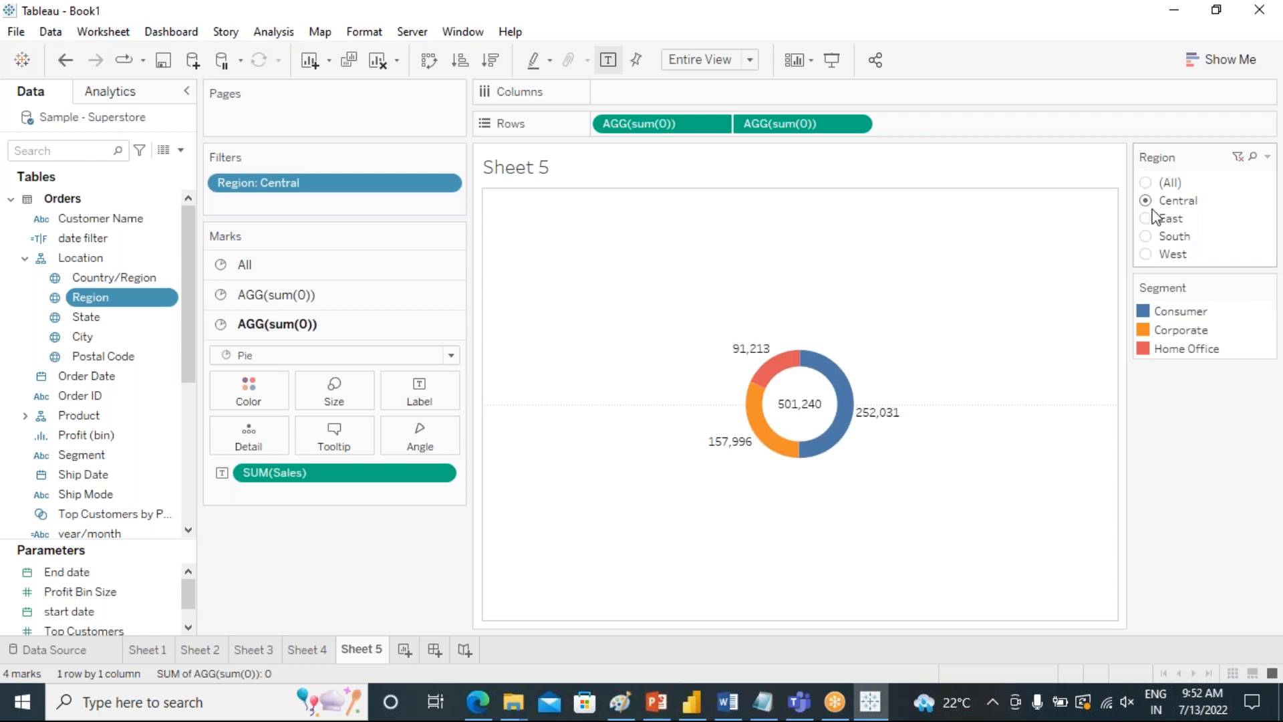
# Filter the donut by the East, South and West regions in turn.
pyautogui.click(1146, 228)
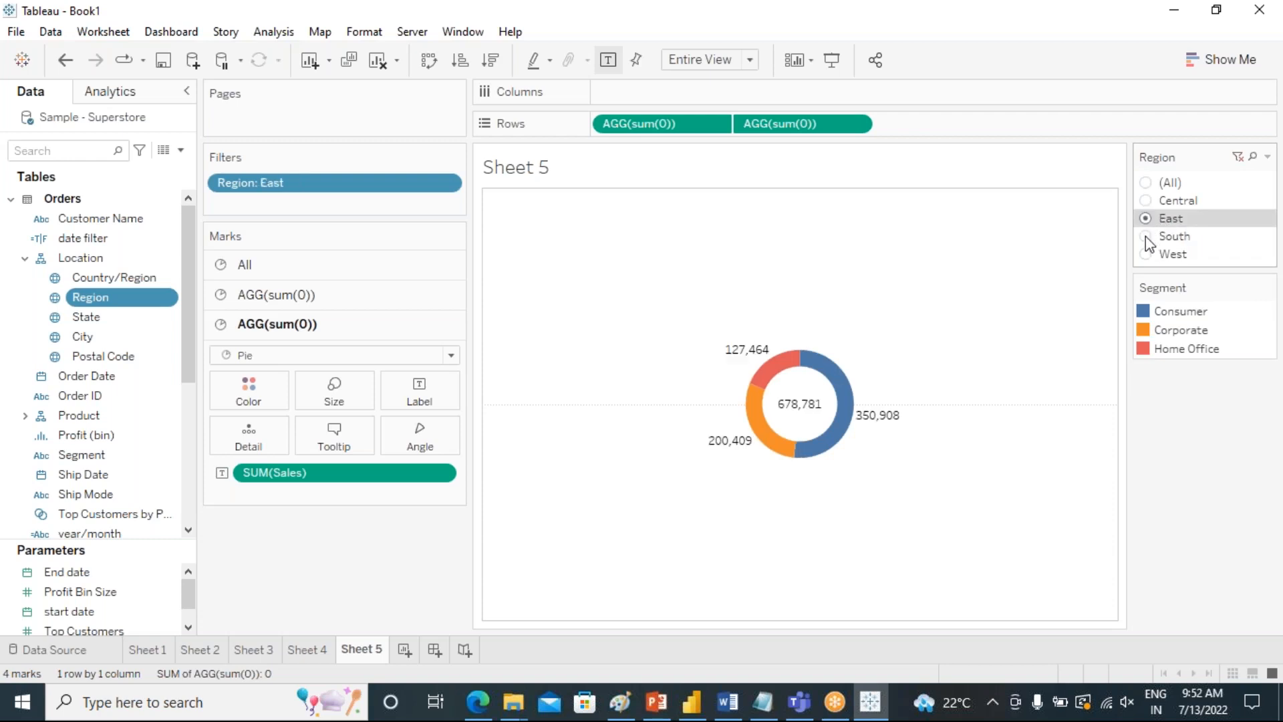
pyautogui.click(1147, 240)
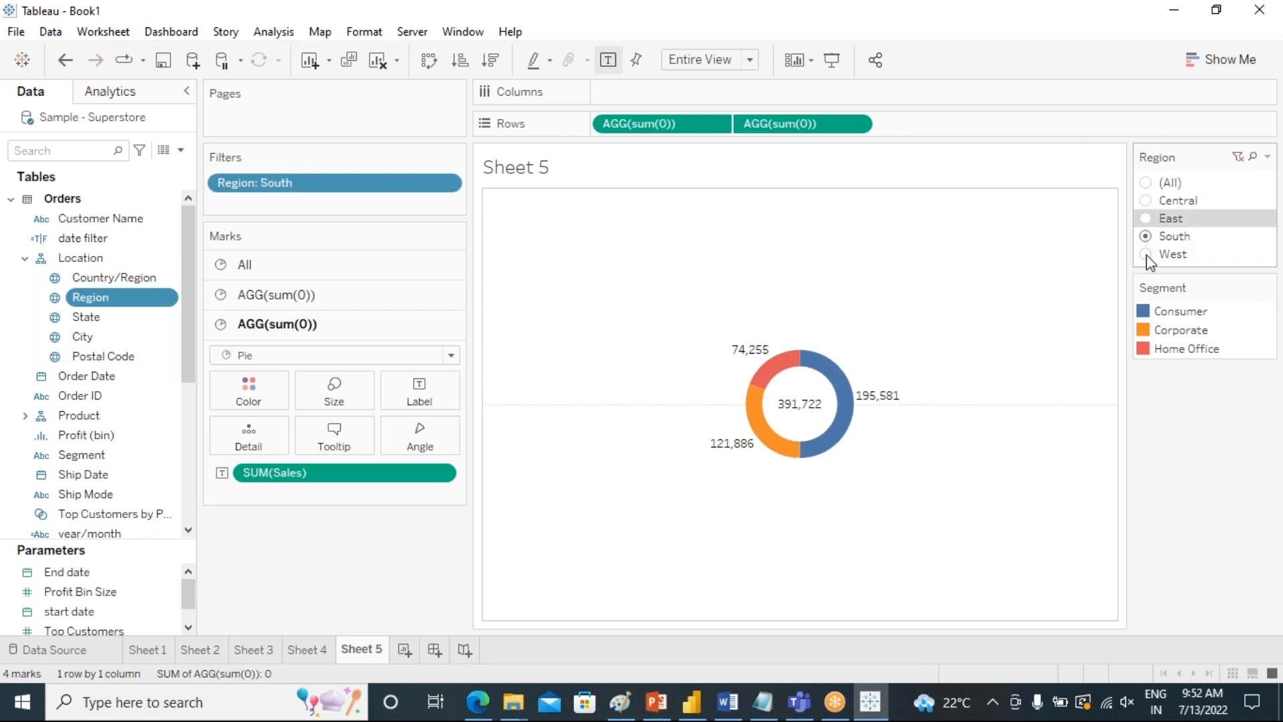
pyautogui.click(1147, 256)
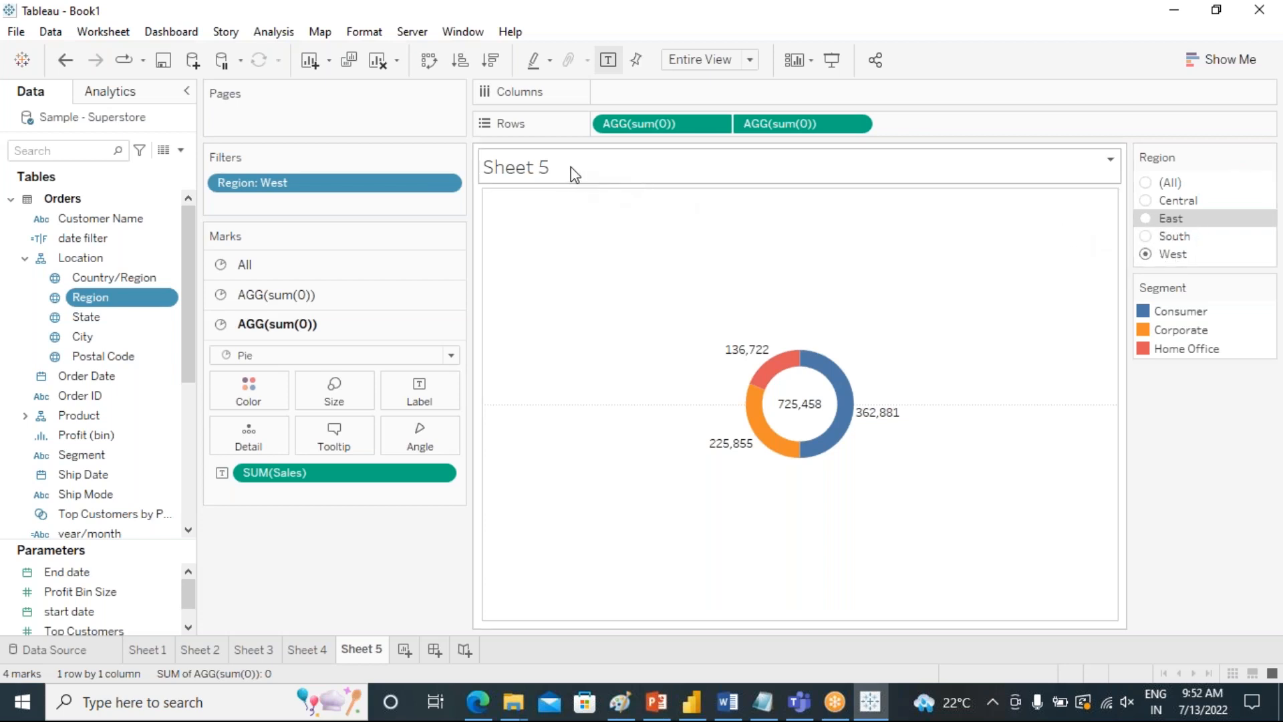
# Replace the default sheet name in the title with "region wise sale in segment level".
pyautogui.rightClick(588, 172)
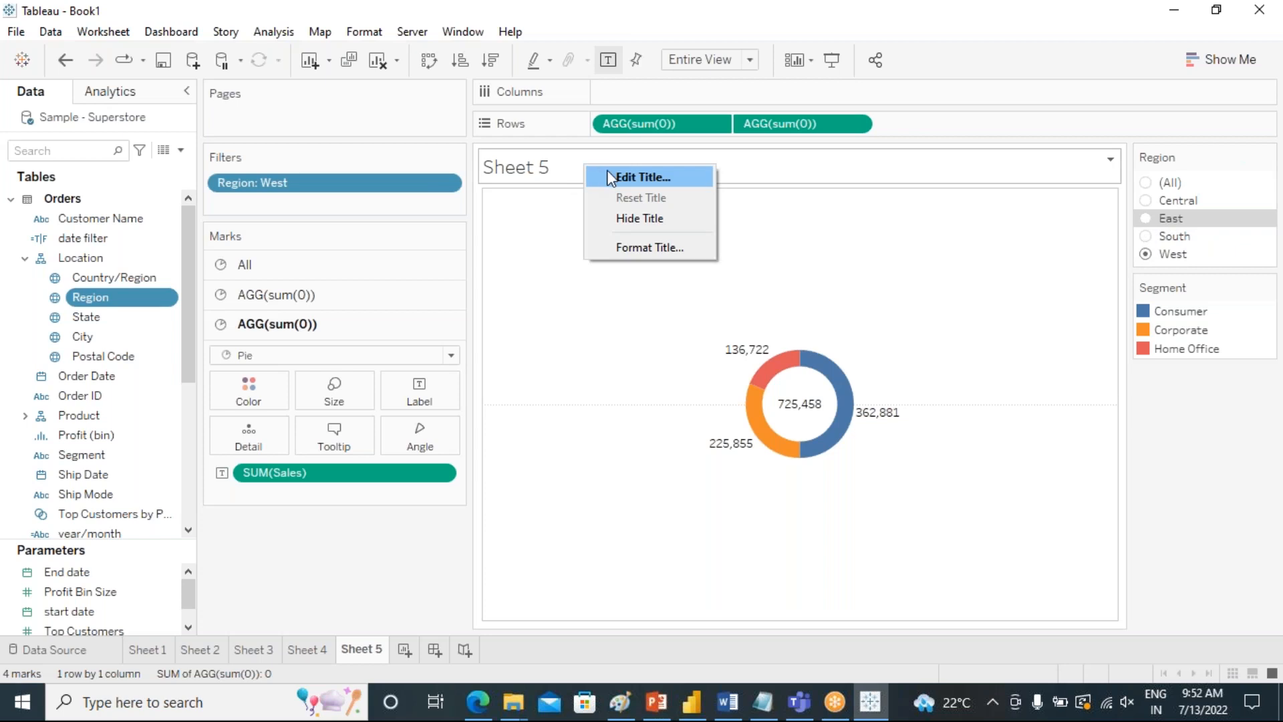
pyautogui.click(608, 173)
pyautogui.moveTo(614, 171); pyautogui.dragTo(426, 187)
pyautogui.moveTo(294, 277); pyautogui.dragTo(122, 258)
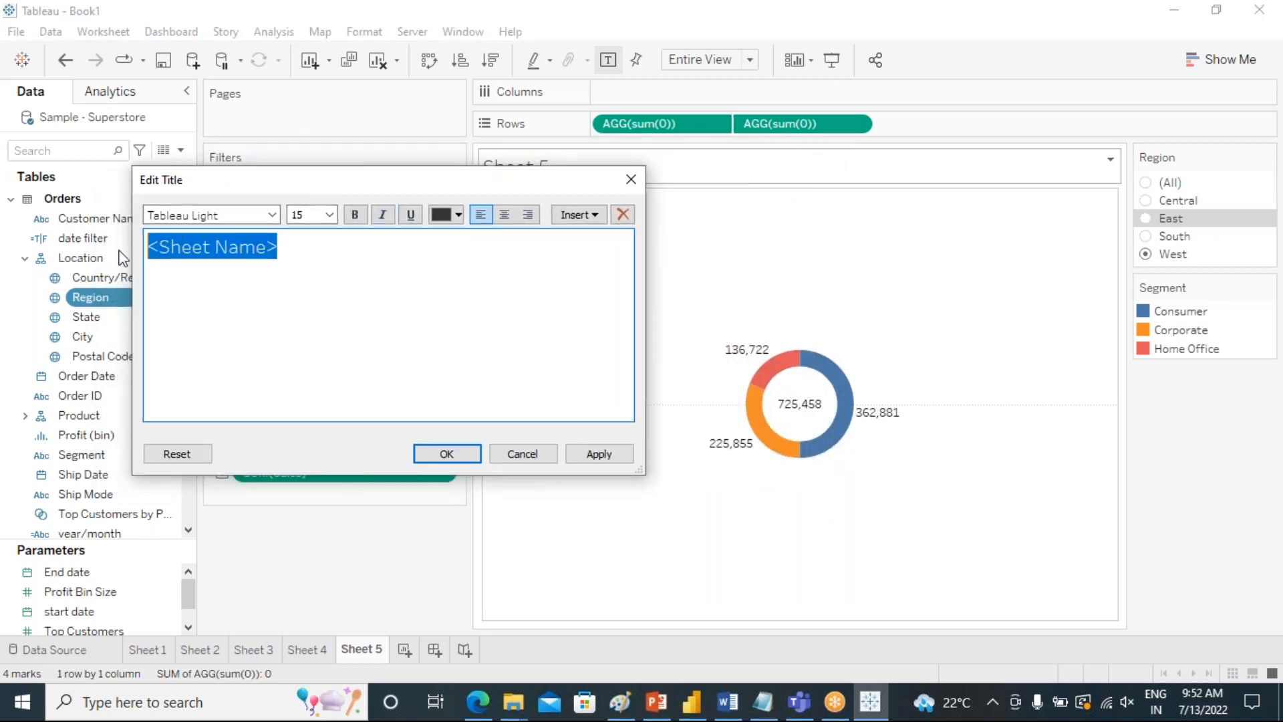
pyautogui.press('BackSpace')
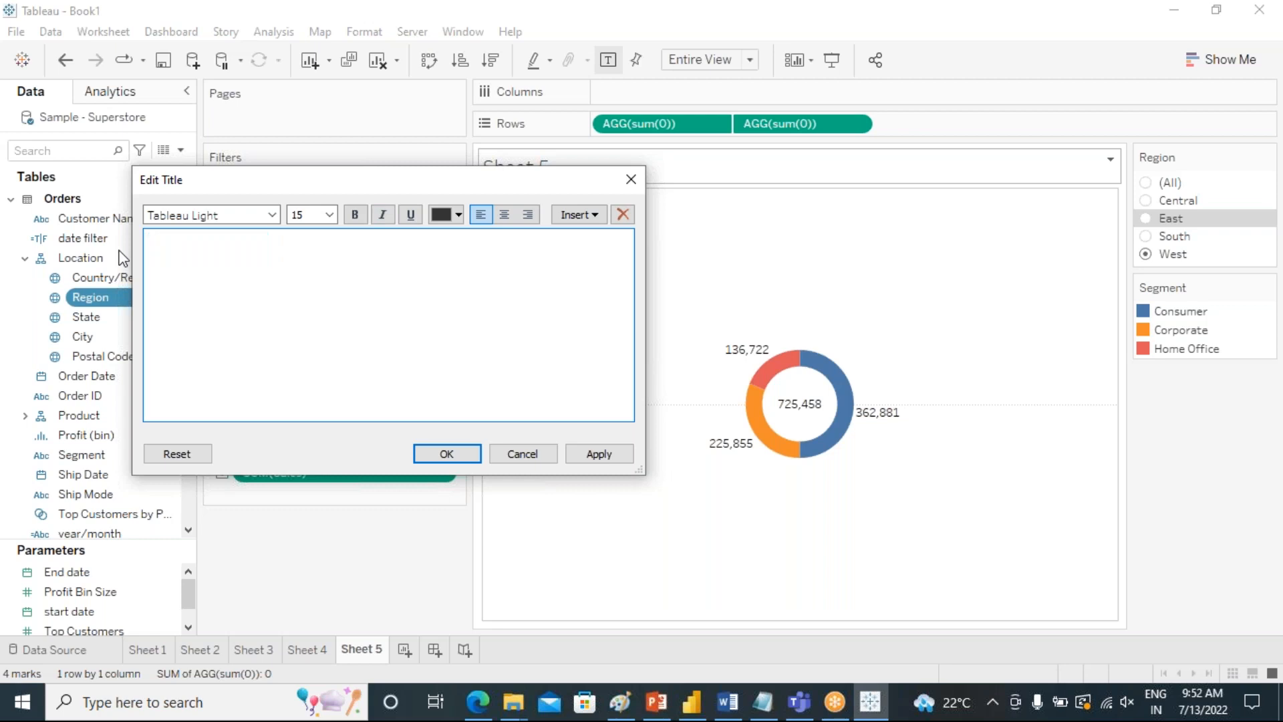
pyautogui.write('region')
pyautogui.press('Left')
pyautogui.press('Left')
pyautogui.press('Left')
pyautogui.press('Left')
pyautogui.press('Left')
pyautogui.press('Left')
pyautogui.press('Right')
pyautogui.write('wise')
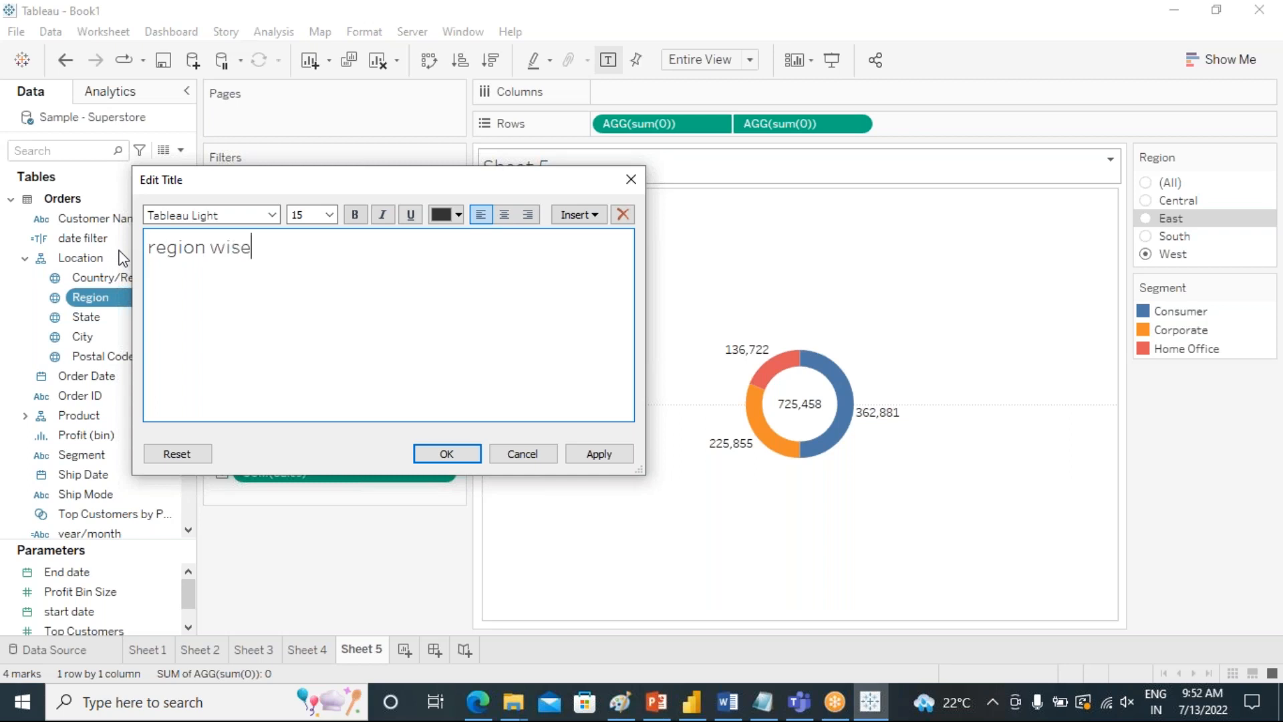
pyautogui.write(' sale')
pyautogui.write('in sge')
pyautogui.press('BackSpace')
pyautogui.write('egment leb')
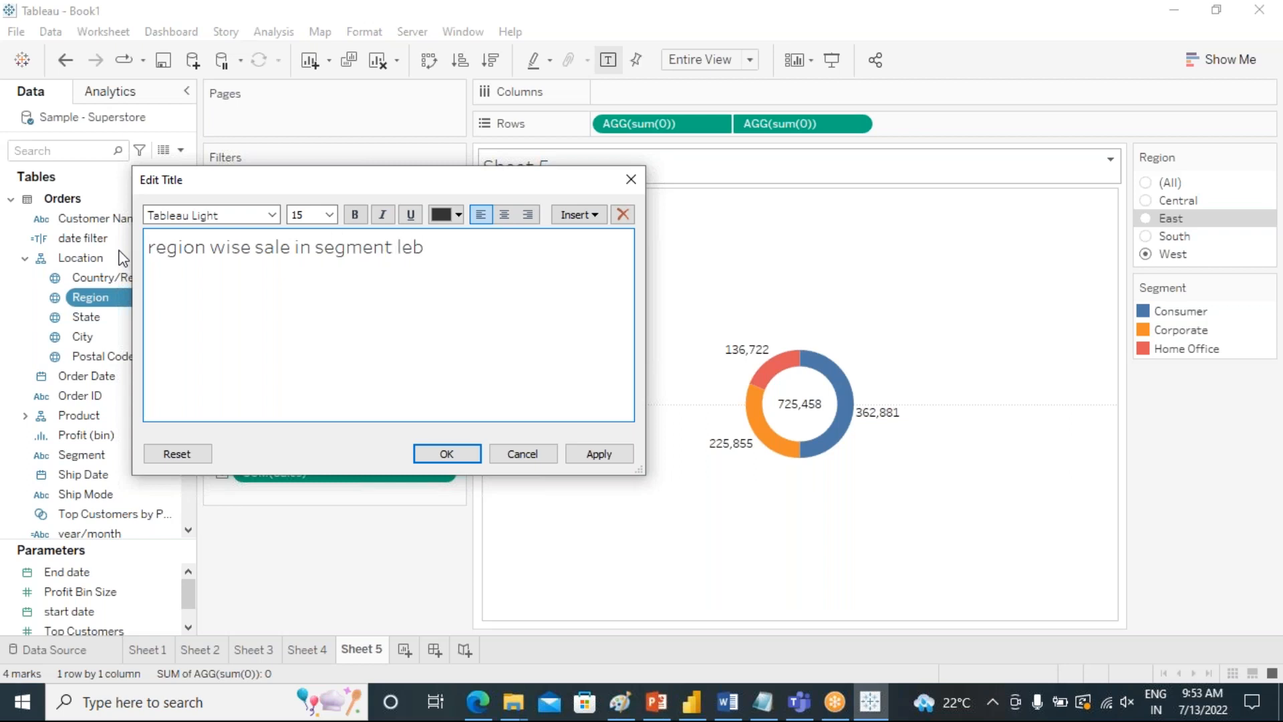
pyautogui.press('BackSpace')
pyautogui.write('vel')
# Insert the dynamic Region field at the start of the sheet title and apply it.
pyautogui.click(148, 246)
pyautogui.click(1149, 241)
pyautogui.click(578, 214)
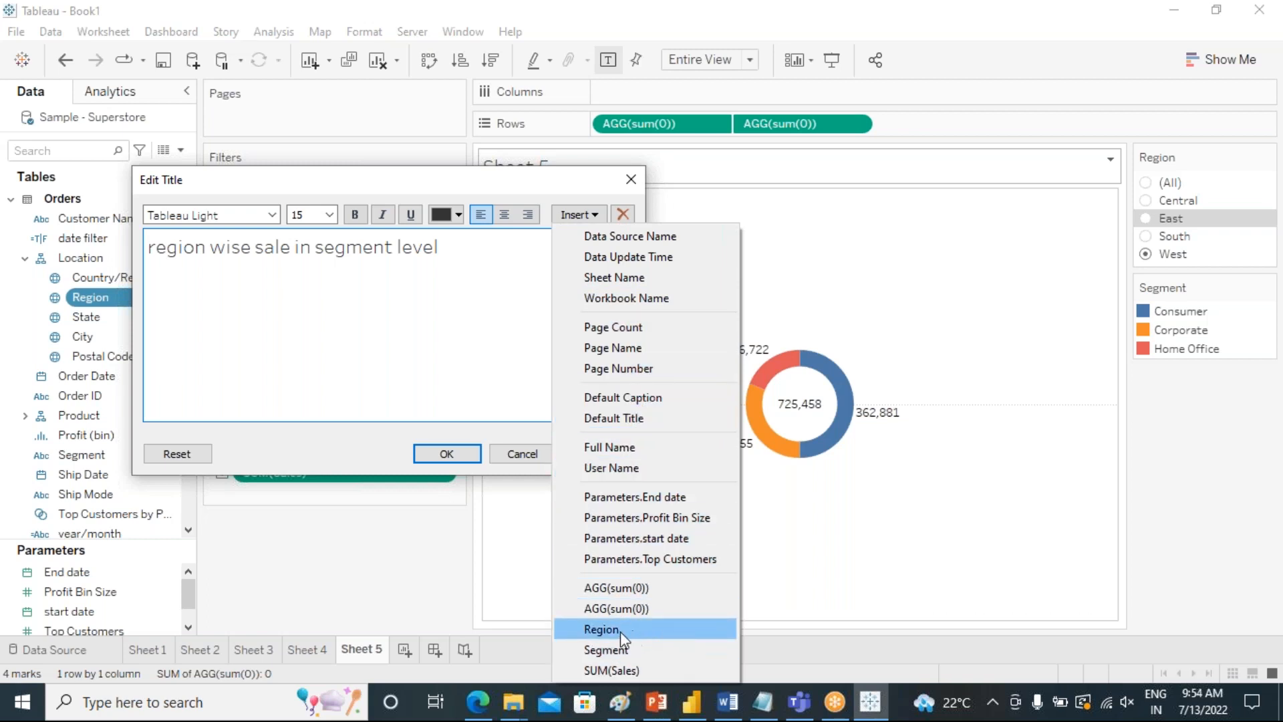
pyautogui.click(602, 628)
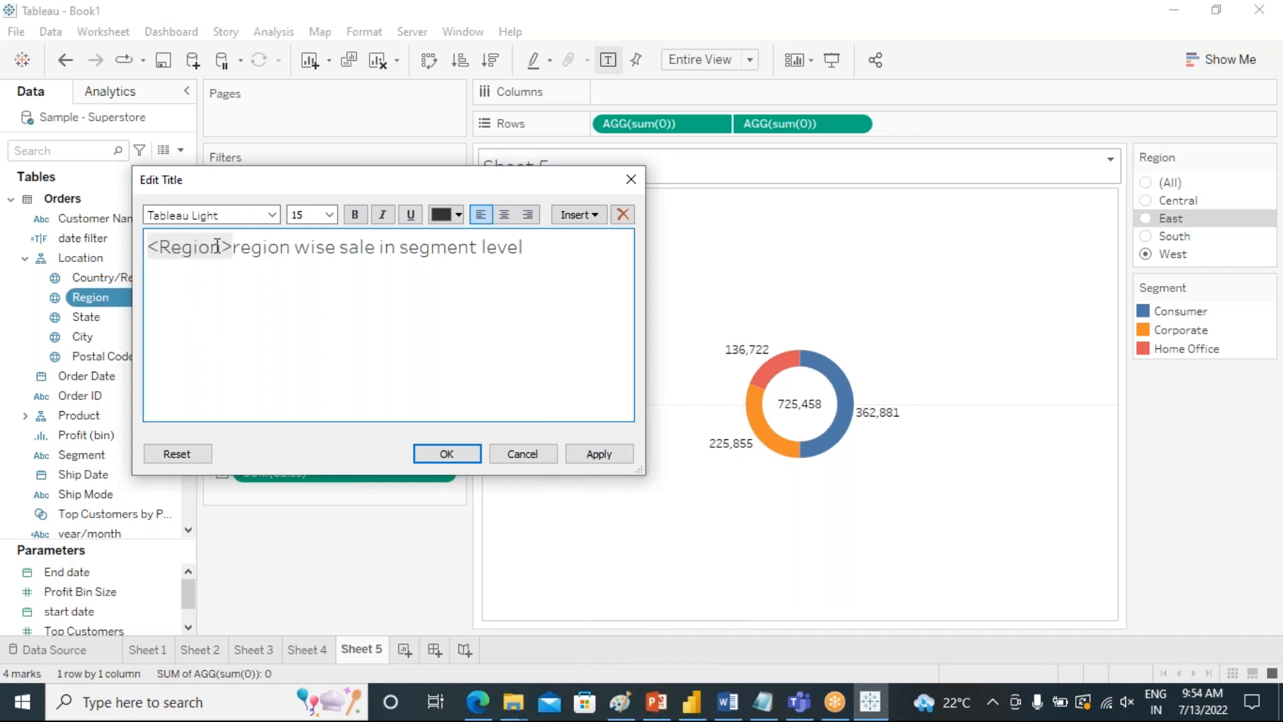
pyautogui.click(438, 455)
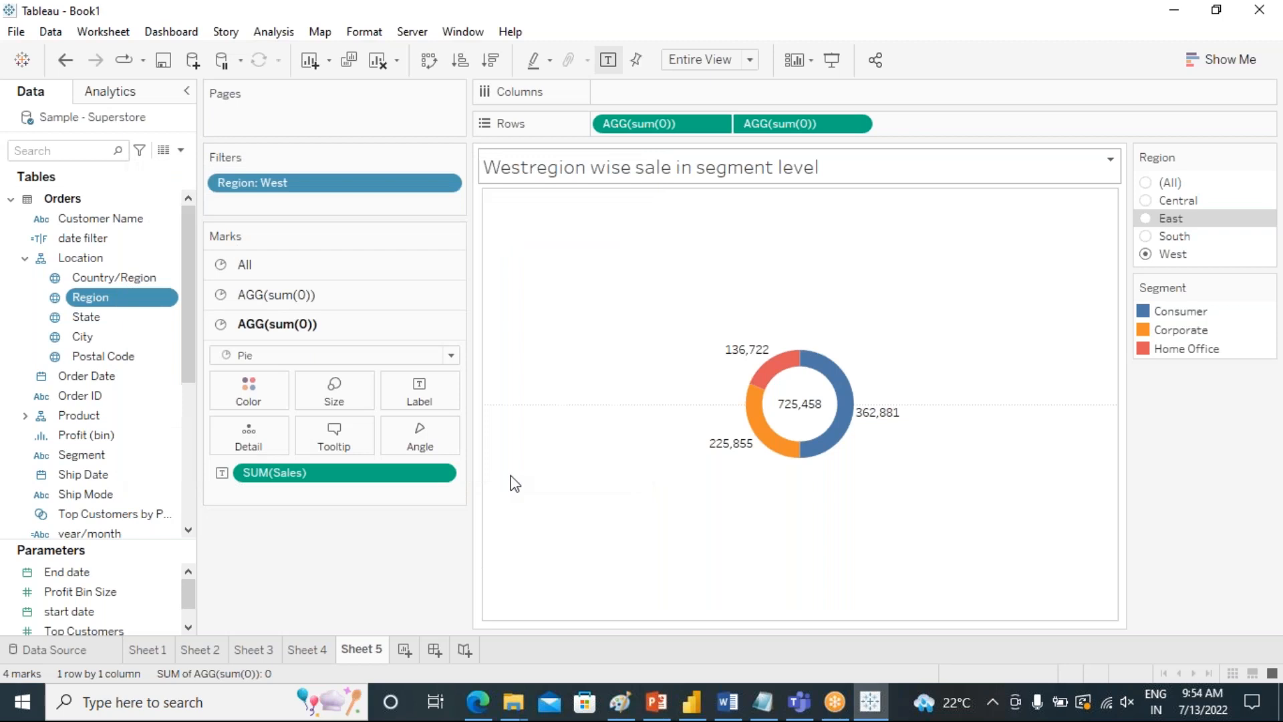
# Add a space between the Region field and the text "region wise sale in segment level" in the title.
pyautogui.rightClick(543, 172)
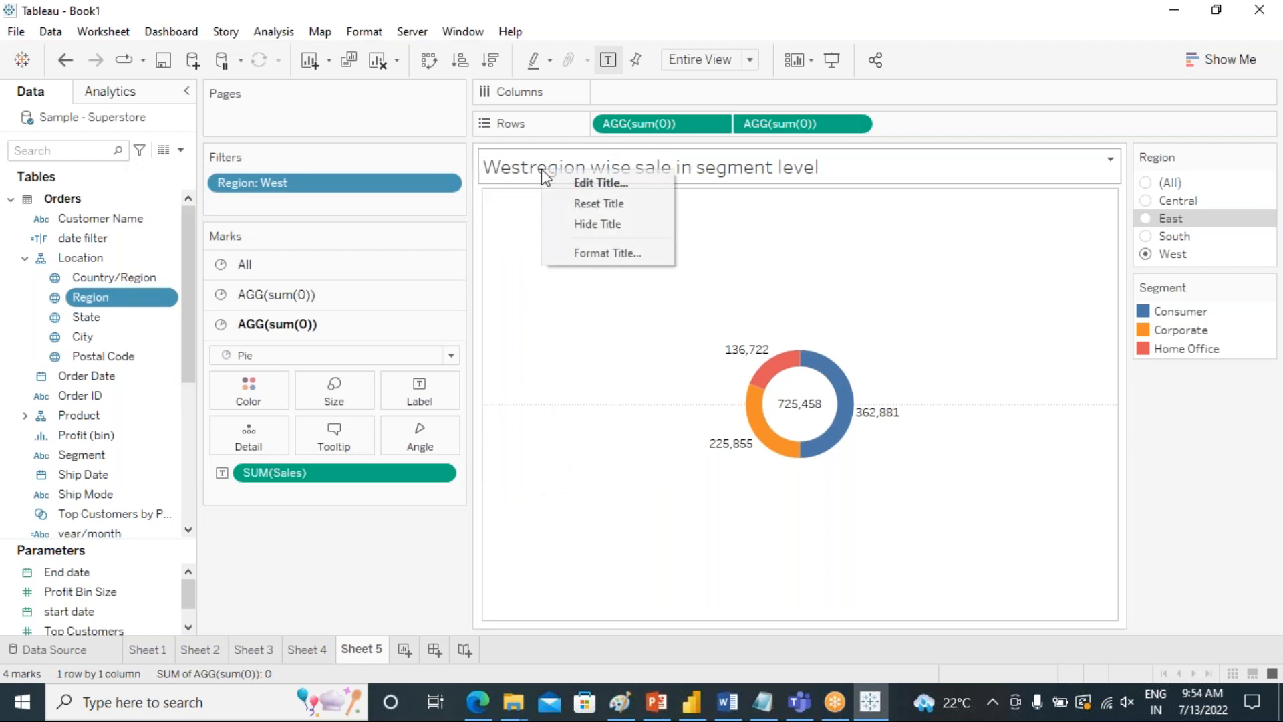
pyautogui.click(563, 184)
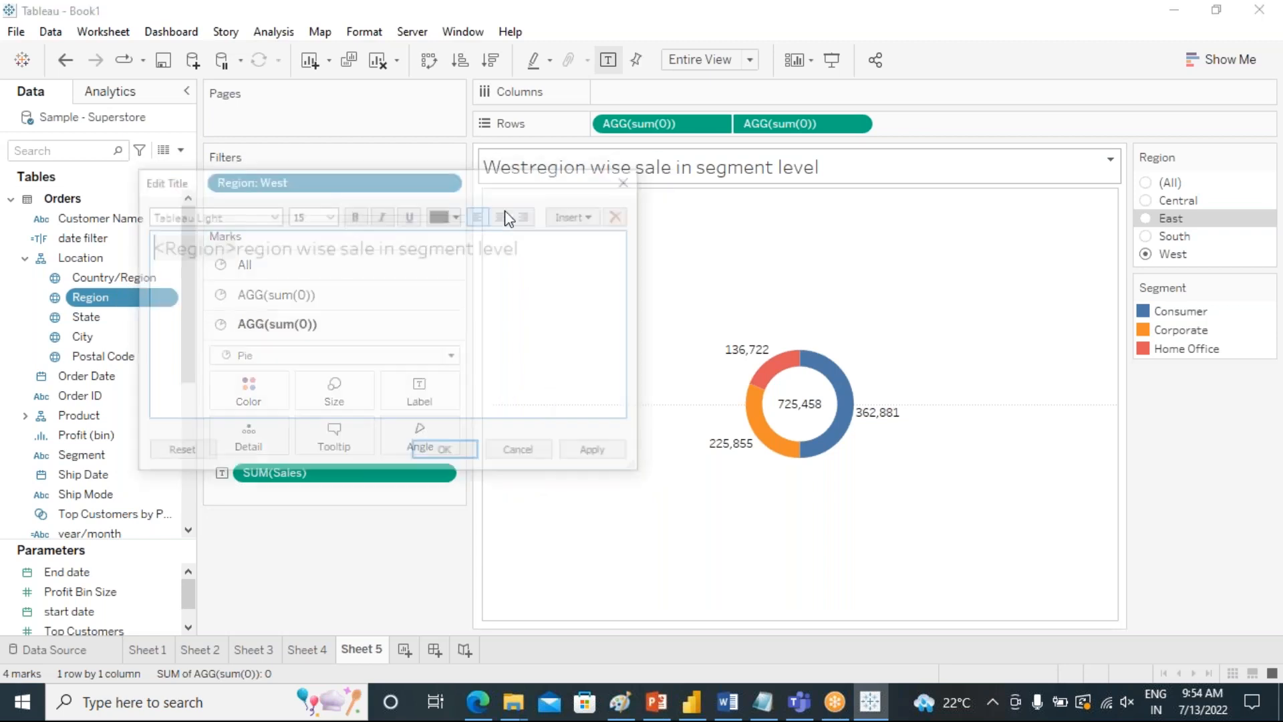
pyautogui.click(232, 251)
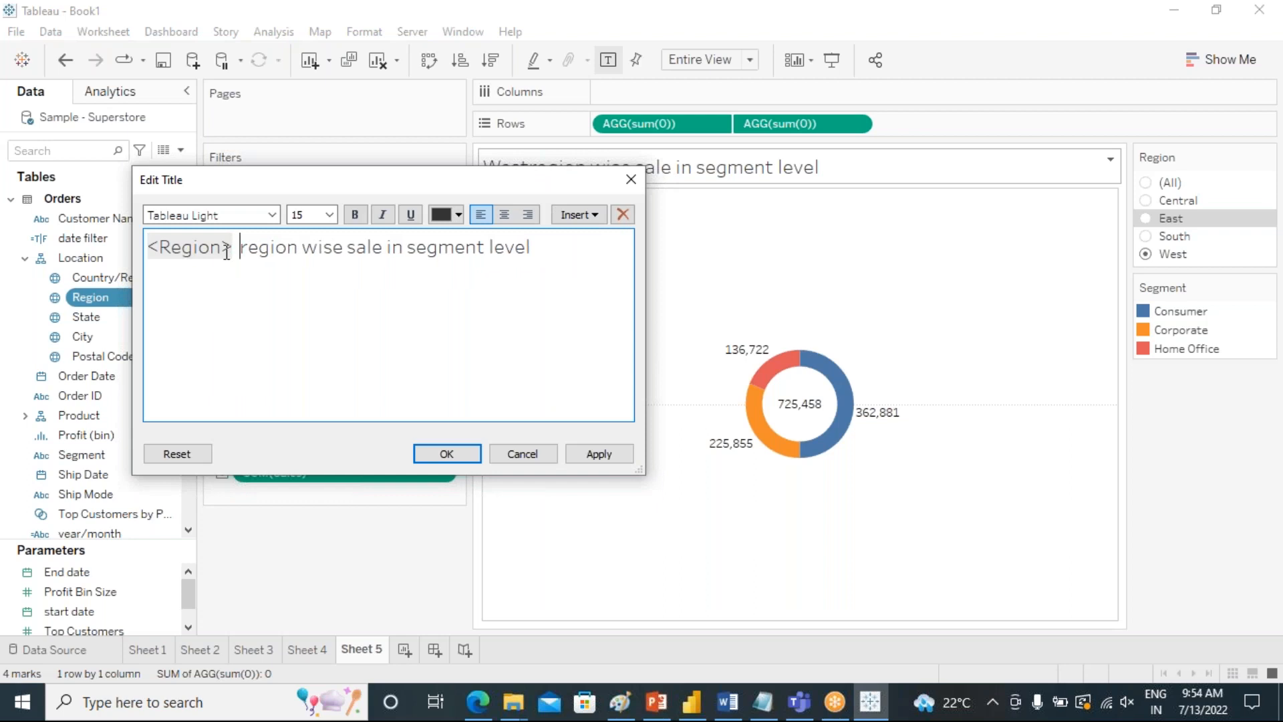
pyautogui.click(444, 455)
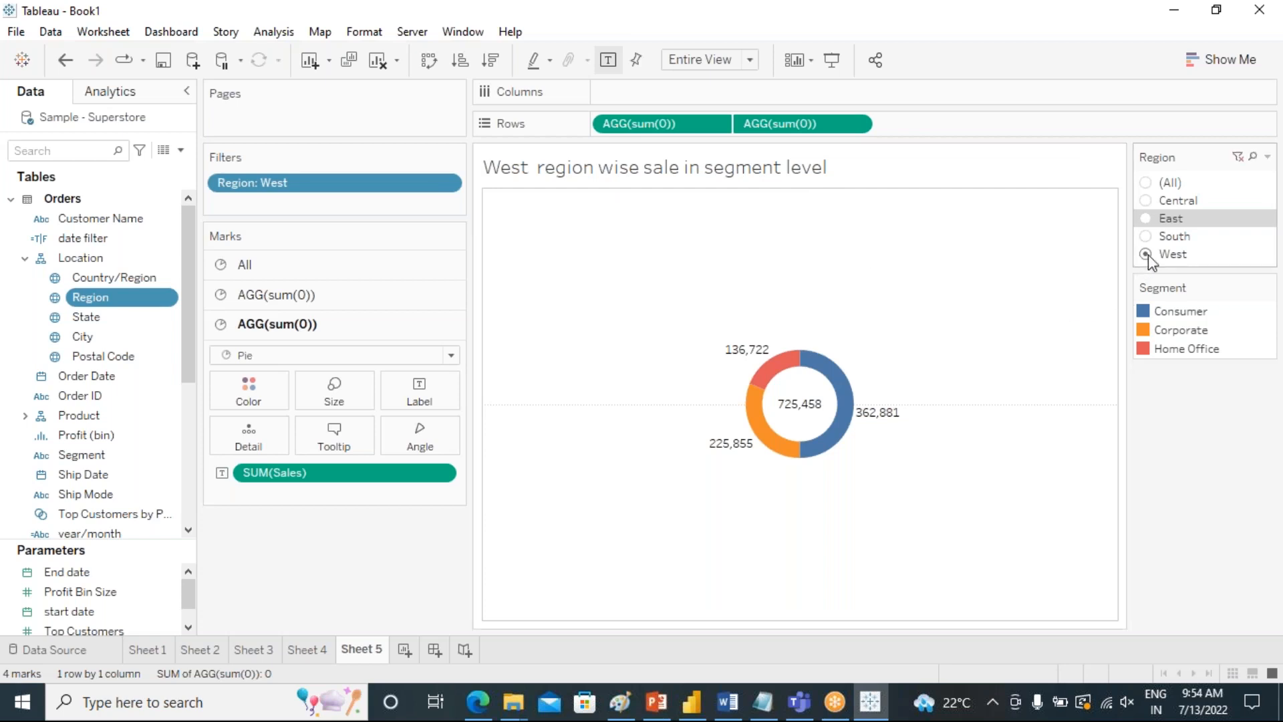
# Test the dynamic title by filtering to South, East, all regions and finally Central.
pyautogui.click(1145, 237)
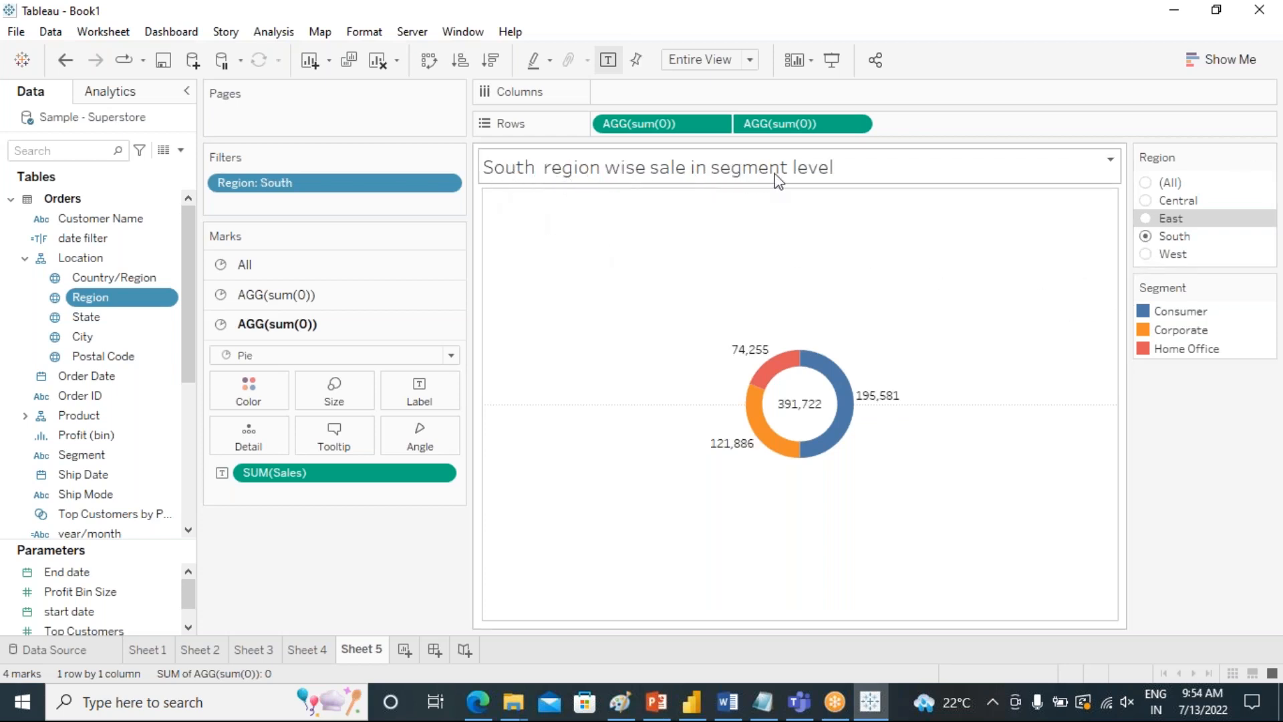
pyautogui.click(1146, 219)
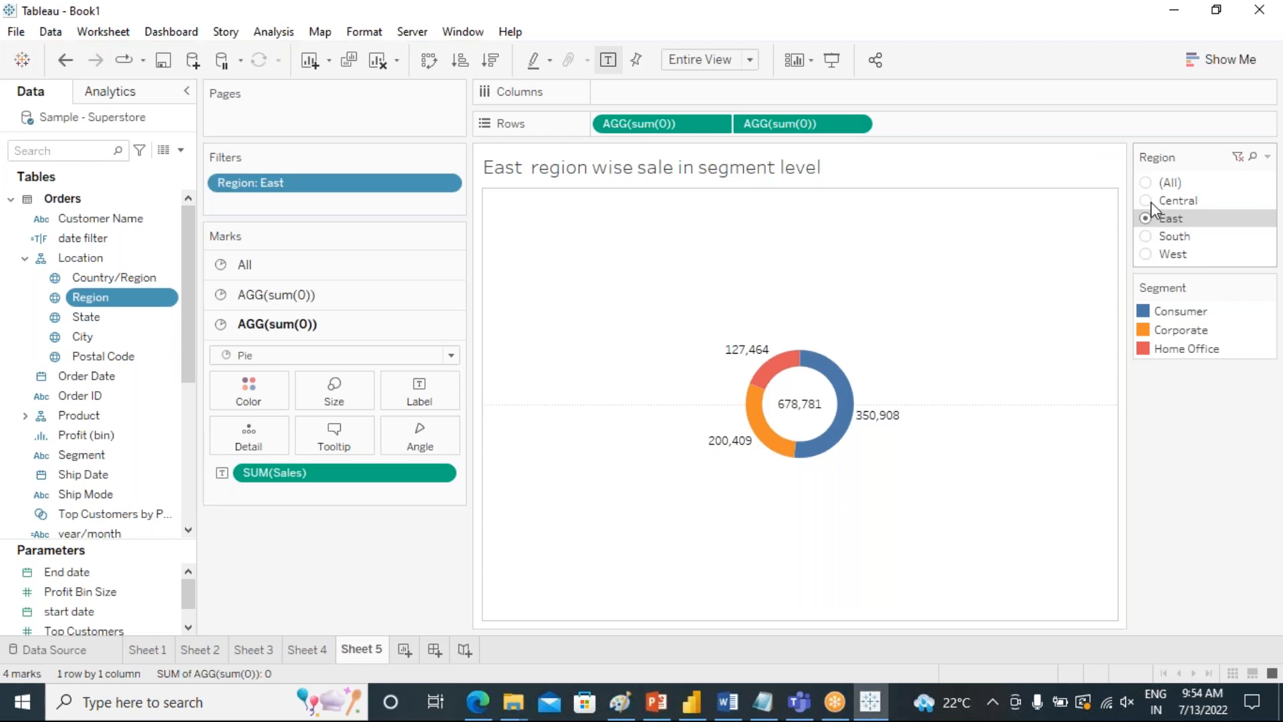
pyautogui.click(1148, 183)
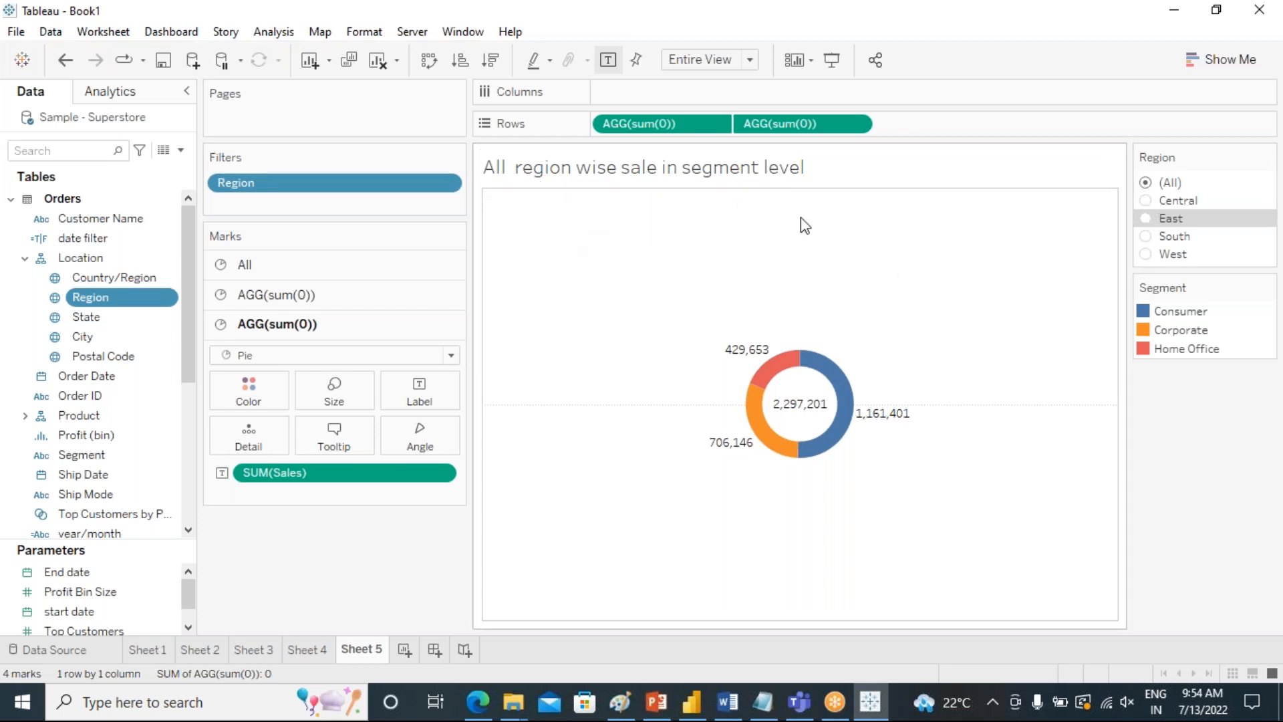
pyautogui.click(1145, 201)
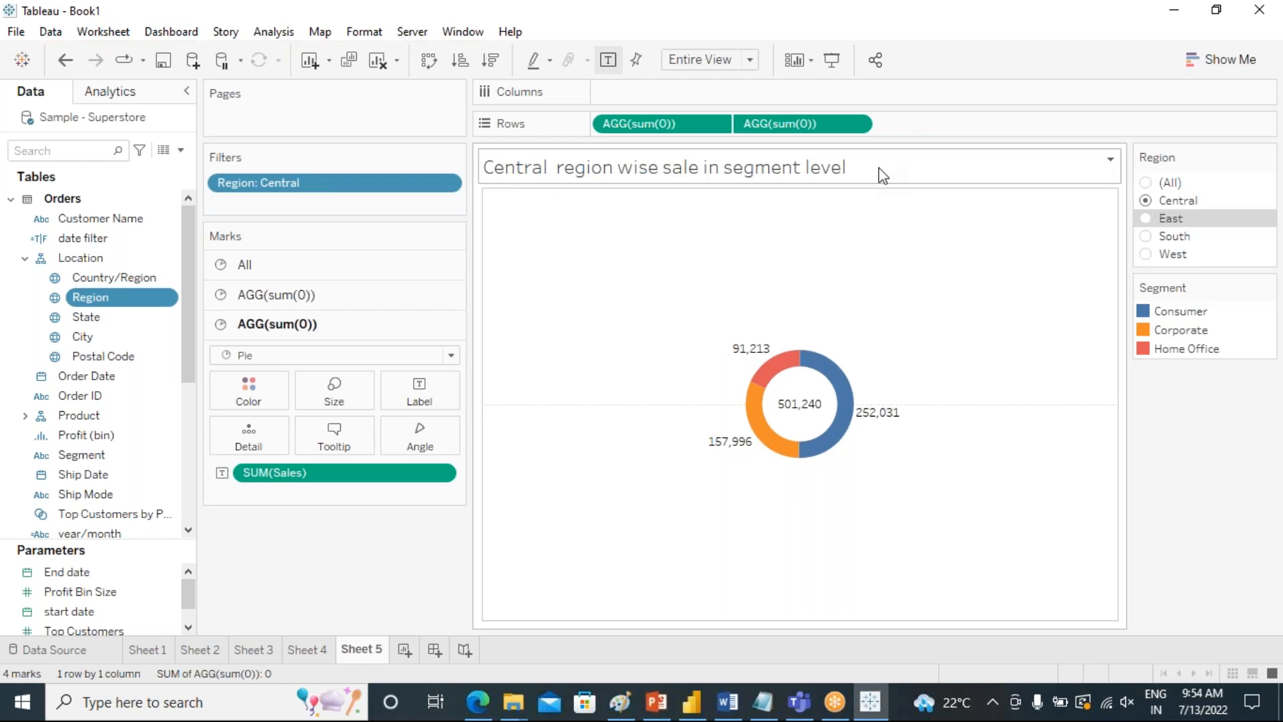
# Review the fields available for insertion in the sheet title and close the title editor without altering the text.
pyautogui.click(1110, 165)
pyautogui.click(1117, 174)
pyautogui.click(594, 215)
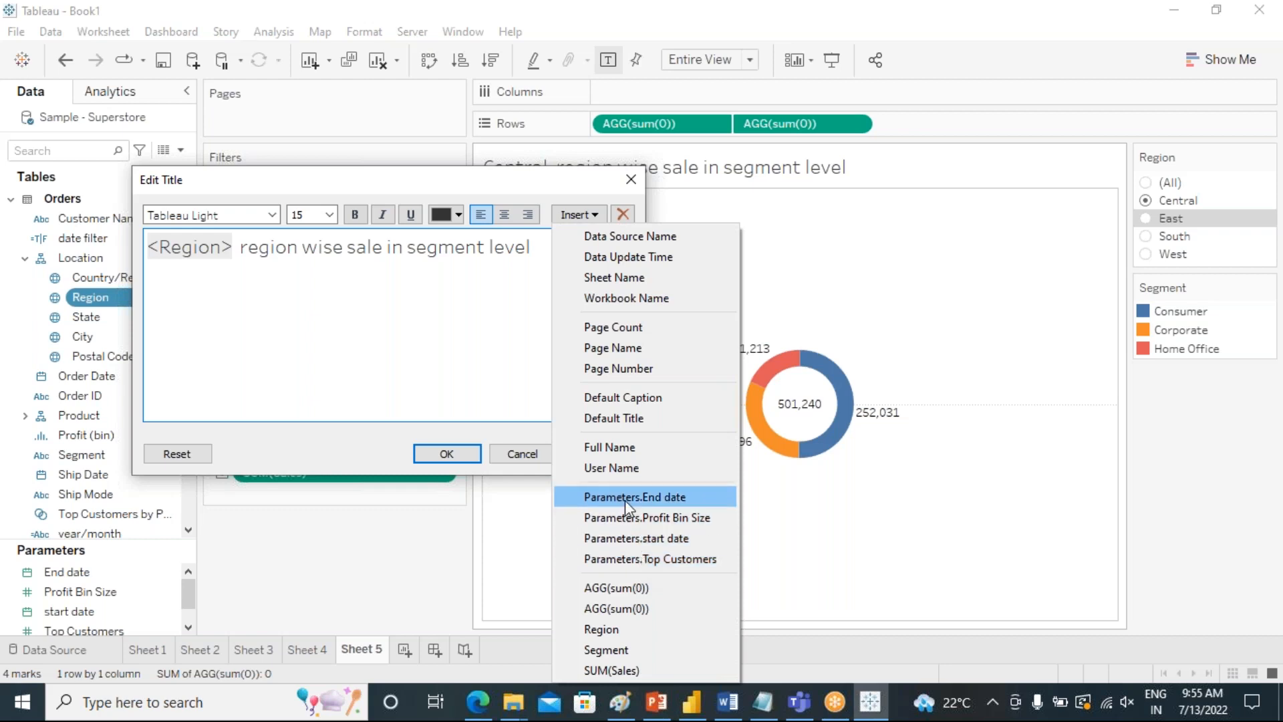
pyautogui.click(255, 294)
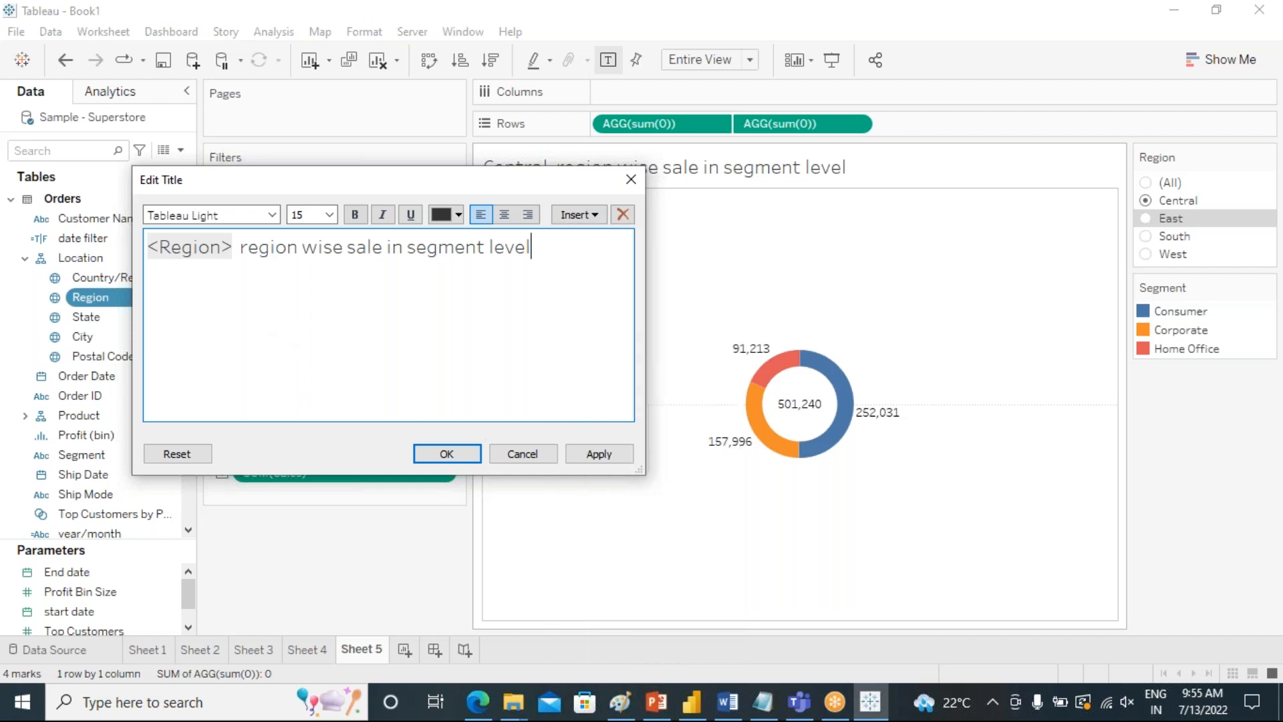
pyautogui.click(611, 453)
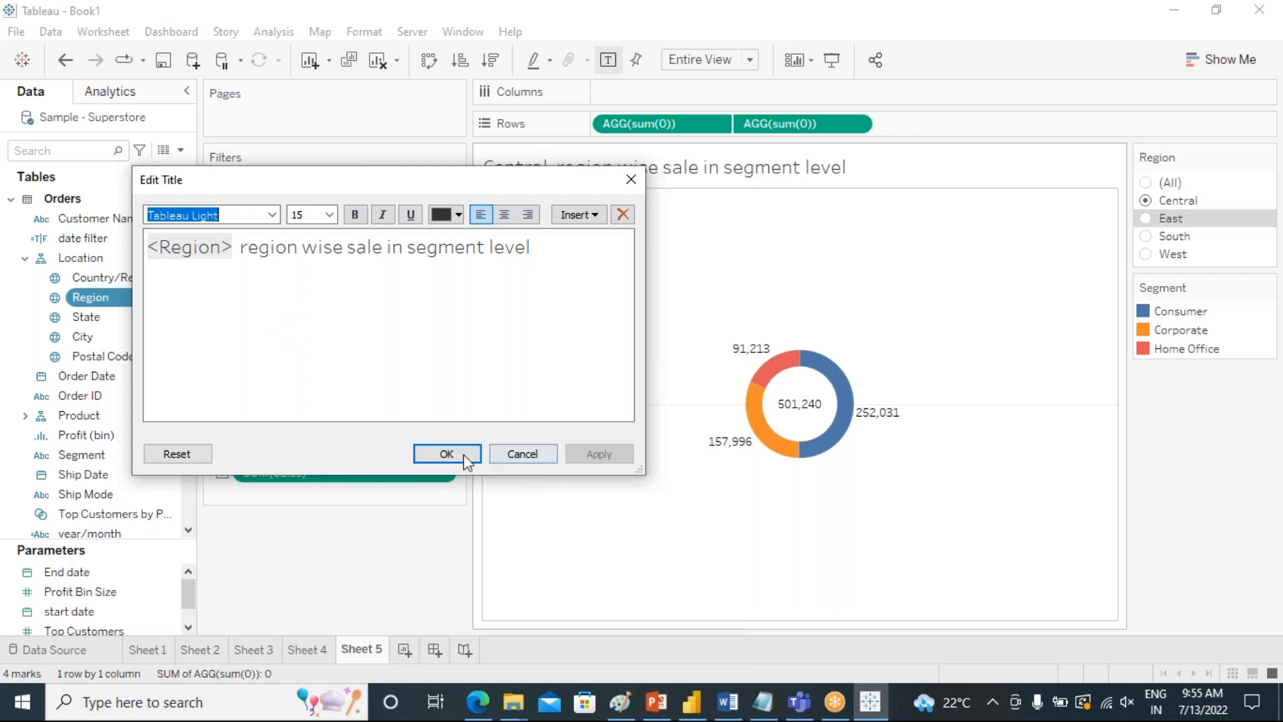
pyautogui.click(447, 453)
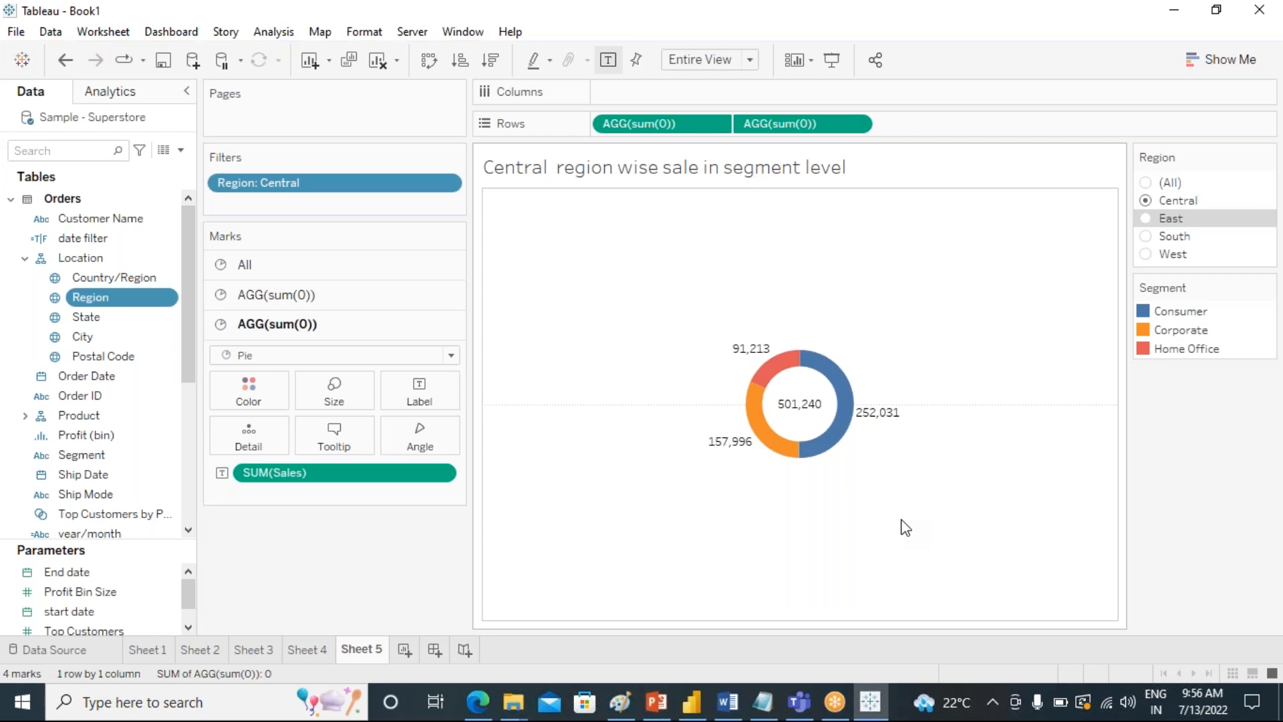
pyautogui.click(1125, 701)
pyautogui.click(990, 660)
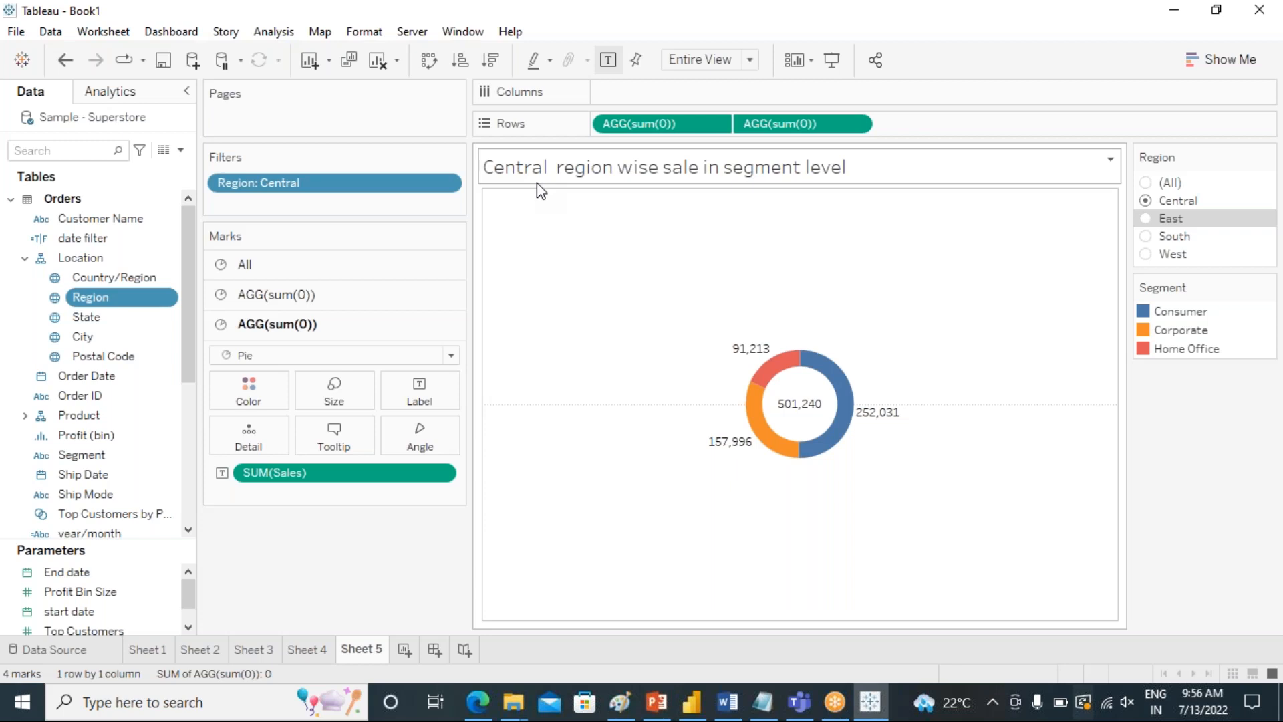
# Reopen the sheet title editor, check the Region entry among the insertable fields, and close the editor keeping the title.
pyautogui.rightClick(893, 174)
pyautogui.click(900, 179)
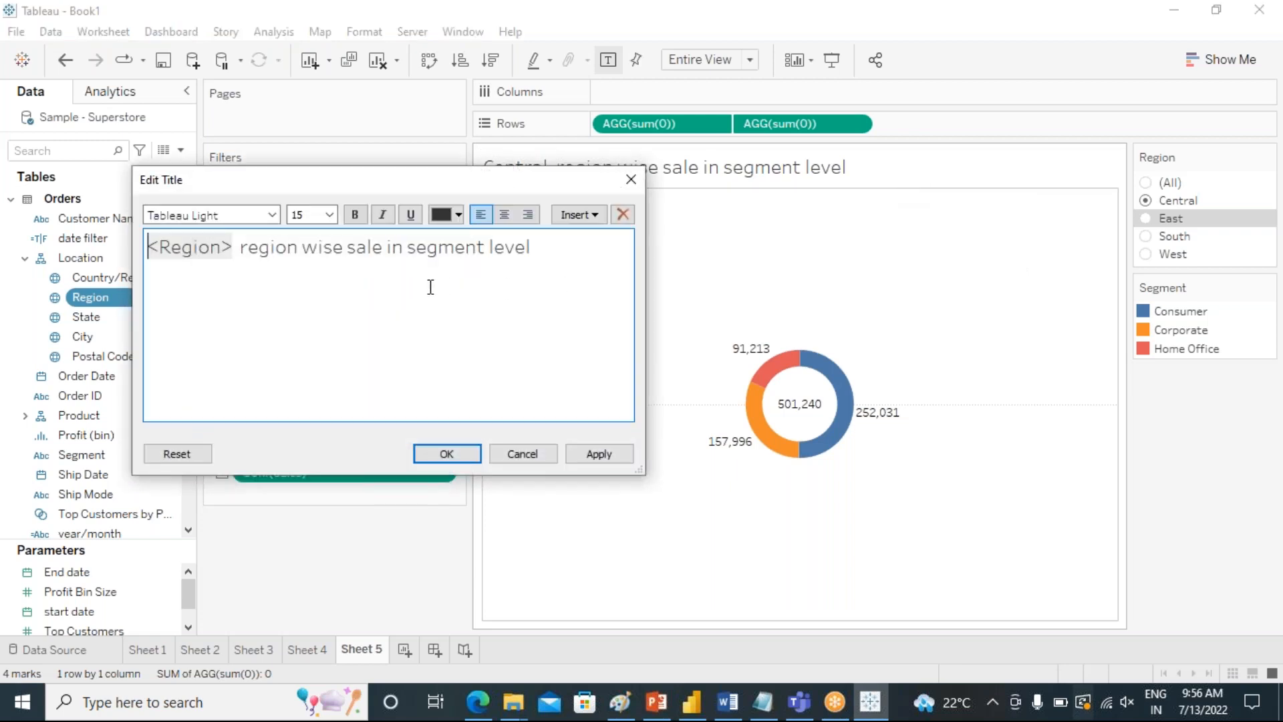
pyautogui.click(592, 217)
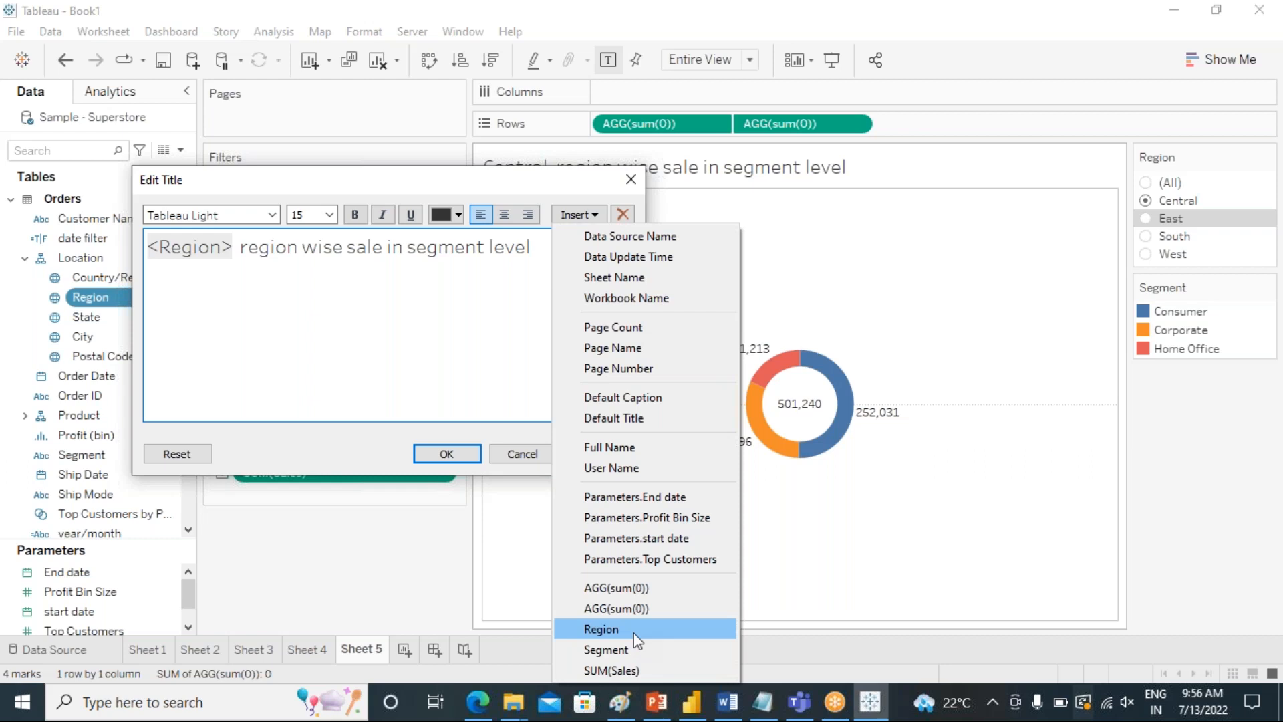
pyautogui.click(1267, 475)
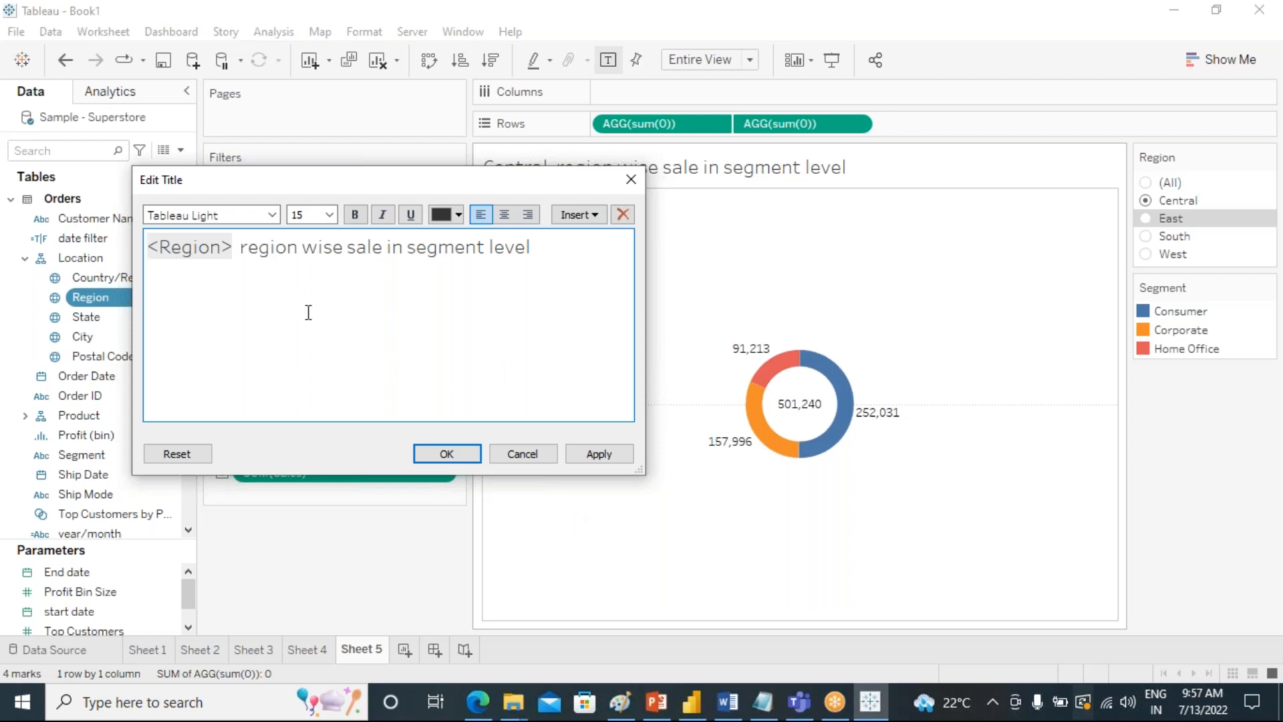
pyautogui.click(1132, 712)
pyautogui.press('XF86AudioMute')
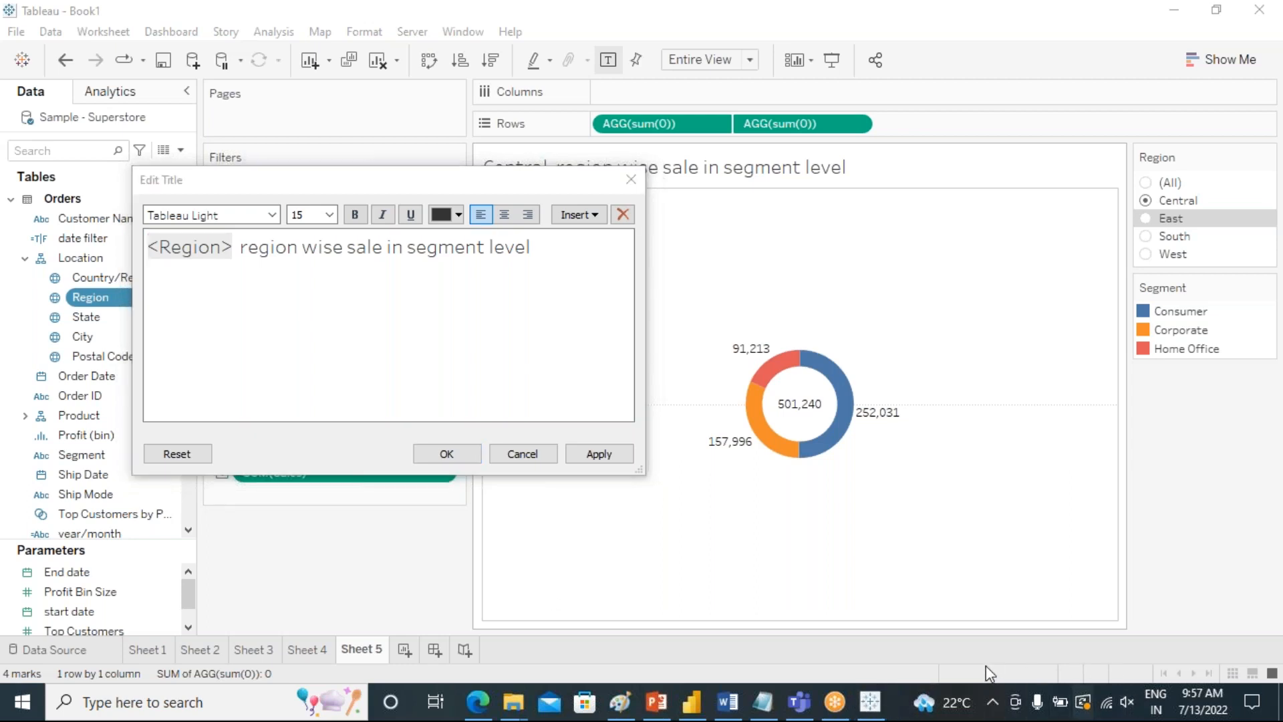
pyautogui.click(812, 580)
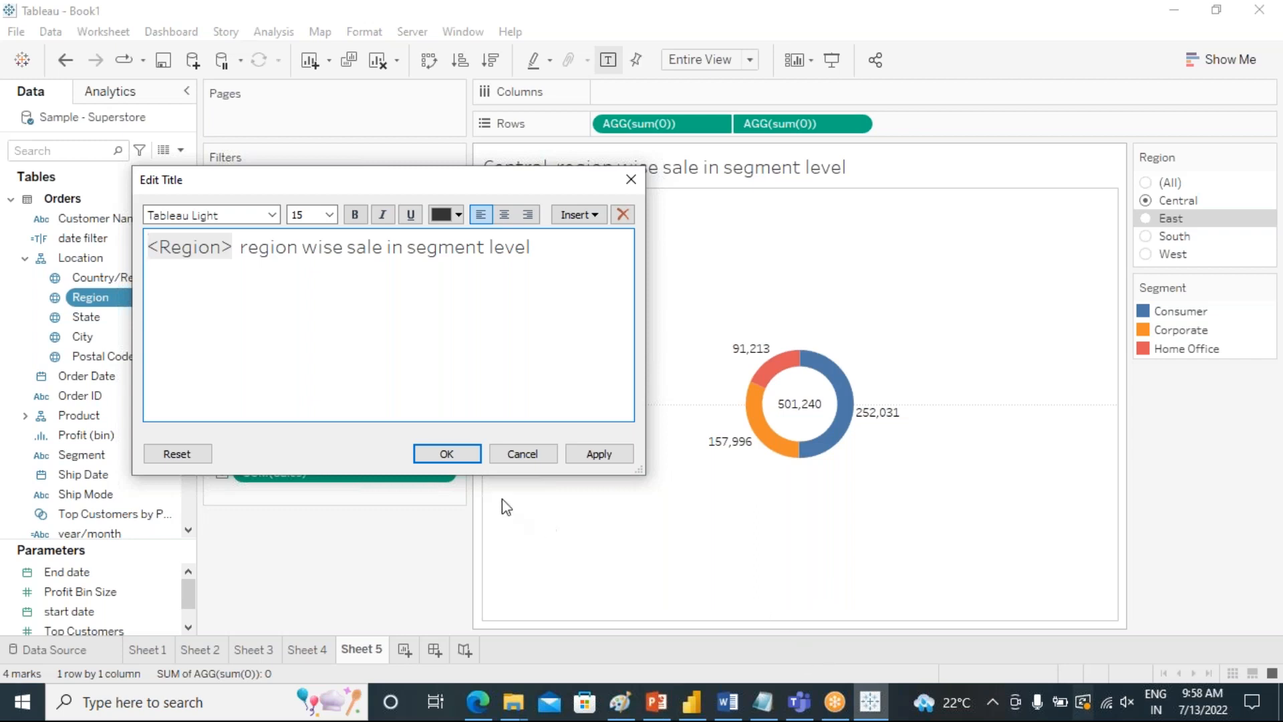
pyautogui.click(446, 453)
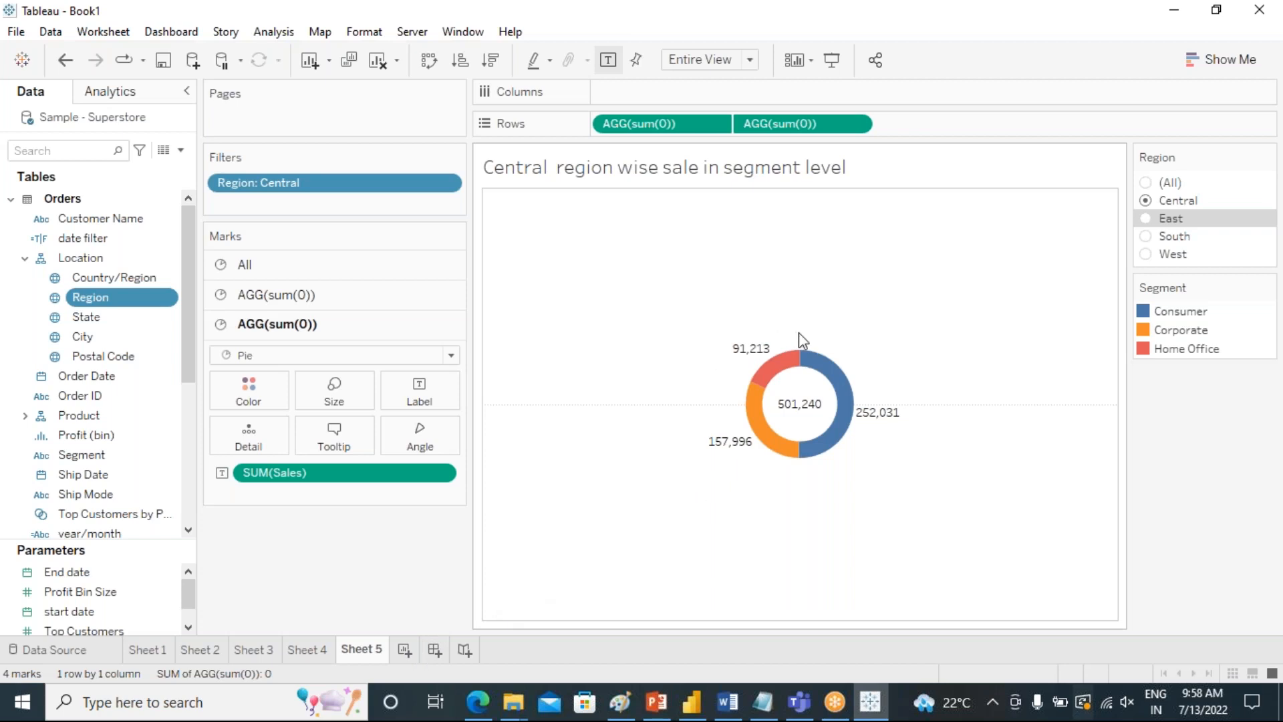
# Add a new worksheet, widen its Marks card slightly, and start a calculated field named makepoint.
pyautogui.click(405, 648)
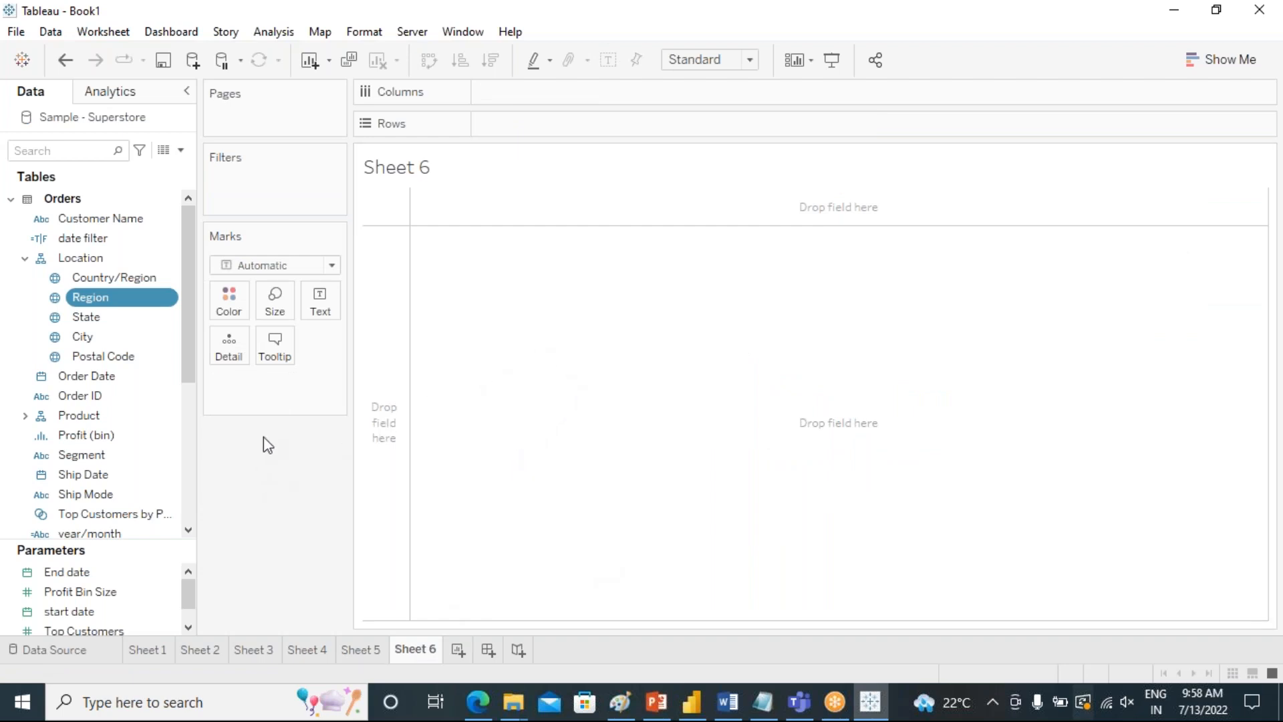
pyautogui.moveTo(349, 241); pyautogui.dragTo(376, 241)
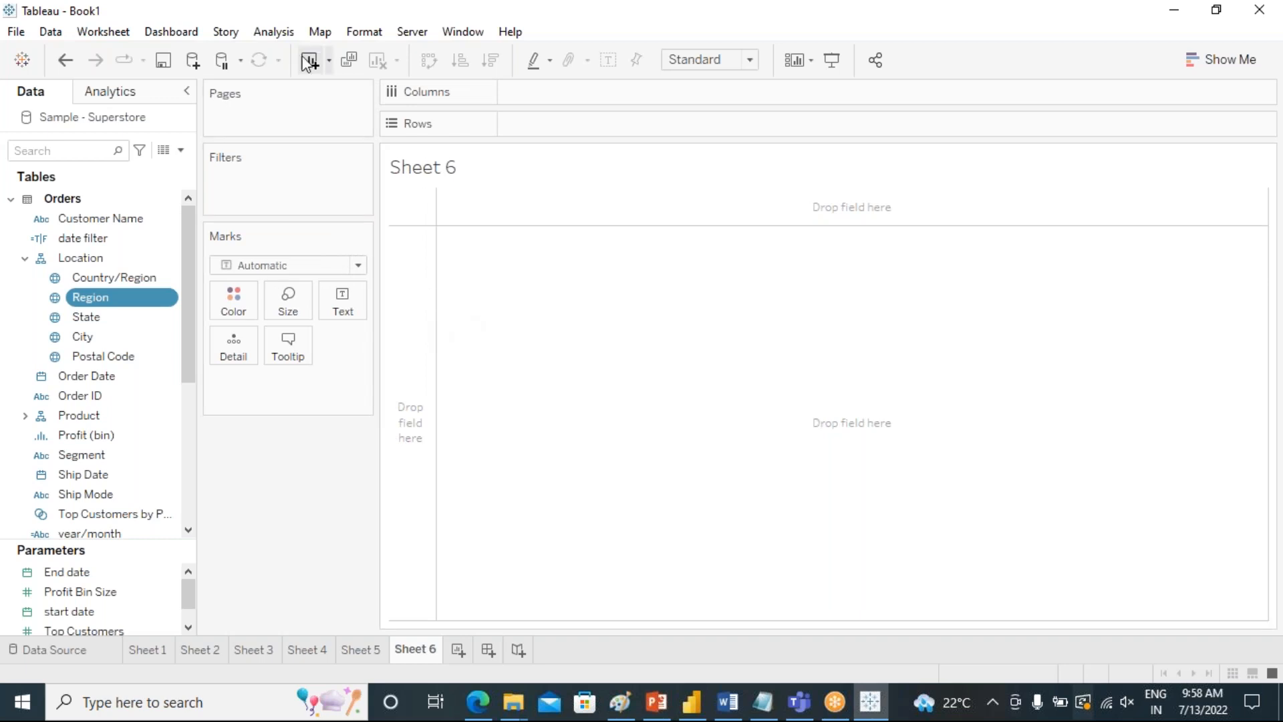
pyautogui.click(279, 33)
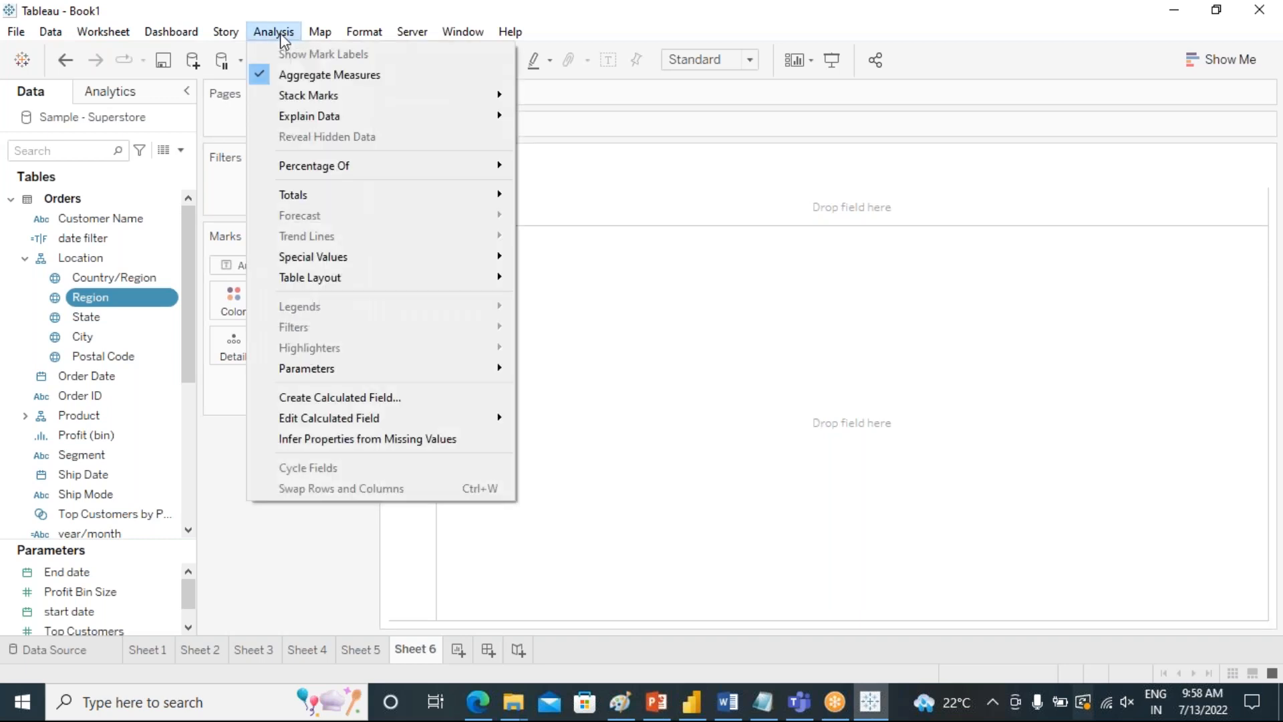
pyautogui.click(342, 397)
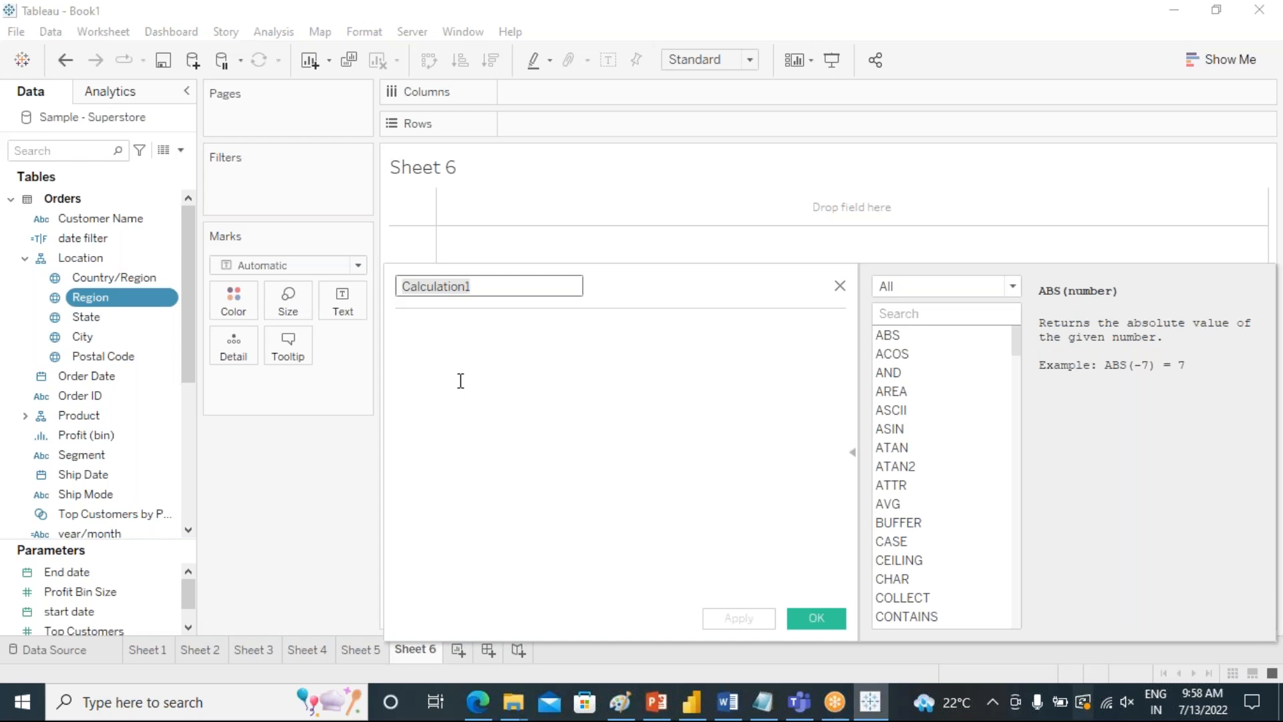
pyautogui.write('make')
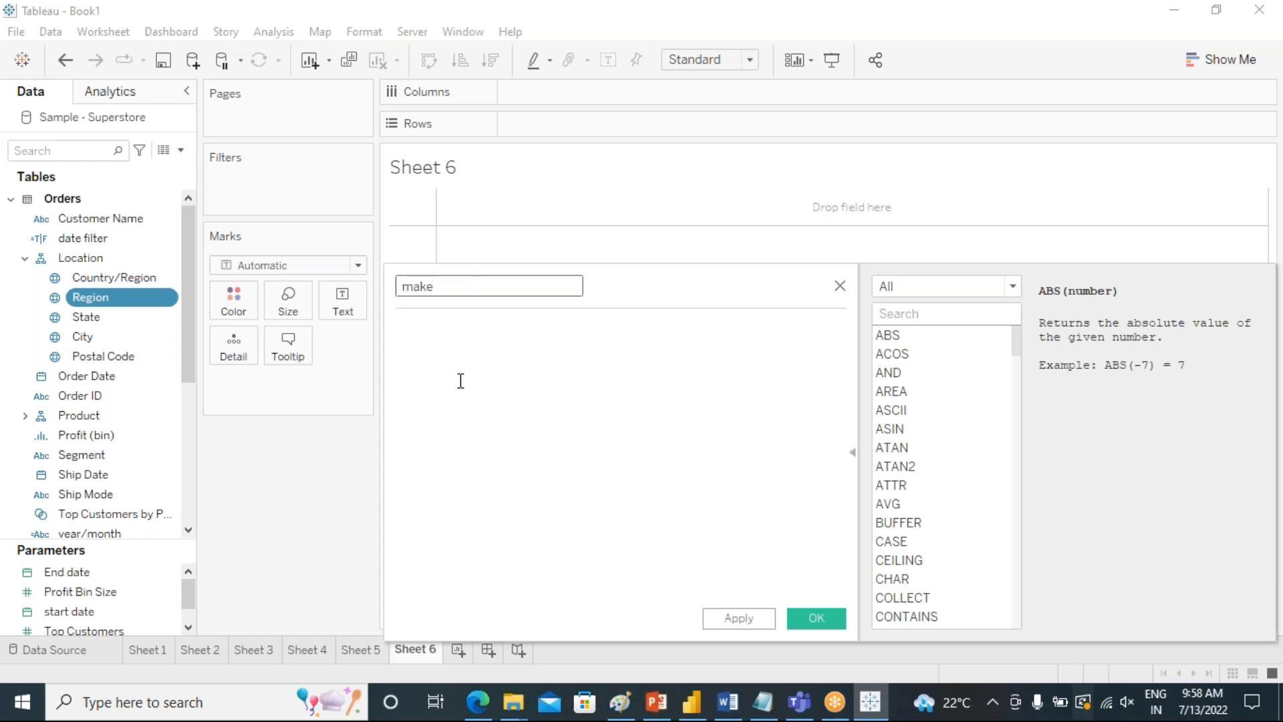
pyautogui.write('poinn')
pyautogui.press('BackSpace')
pyautogui.write('t')
pyautogui.click(461, 380)
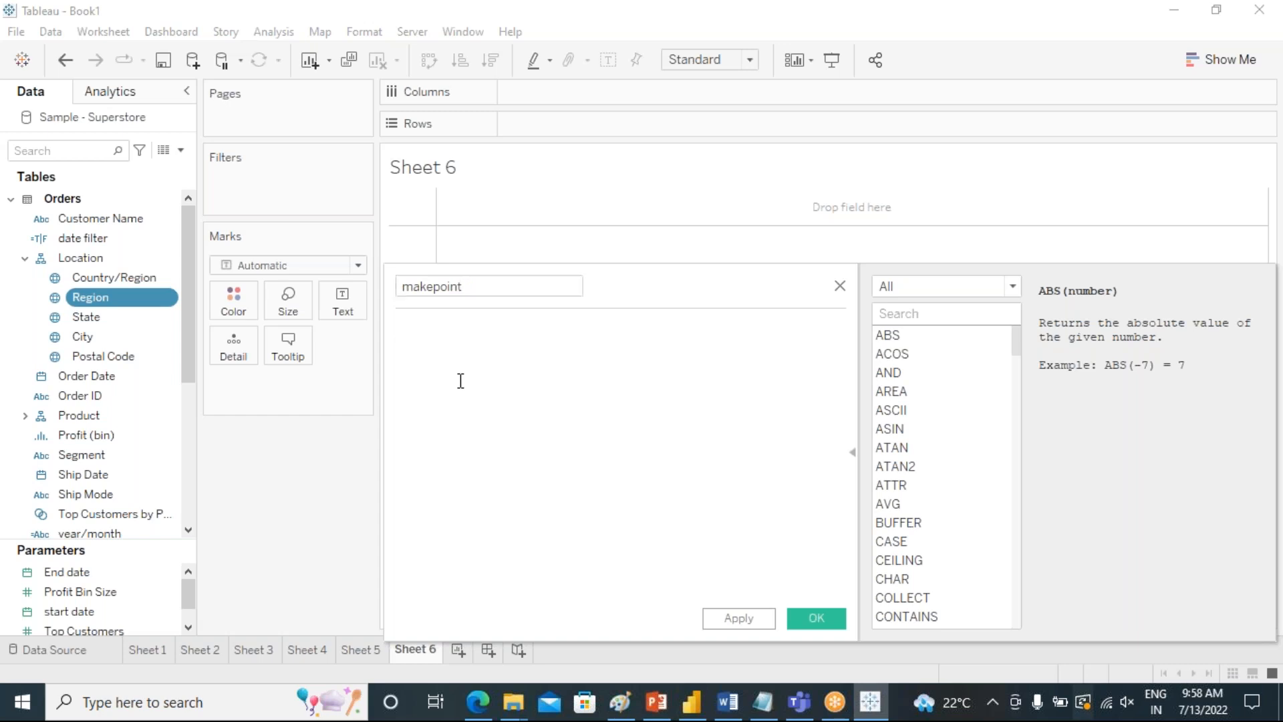
# Define the makepoint calculation as MAKEPOINT(0,0) and save the calculated field.
pyautogui.write('make')
pyautogui.press('Down')
pyautogui.press('Down')
pyautogui.press('Down')
pyautogui.press('Return')
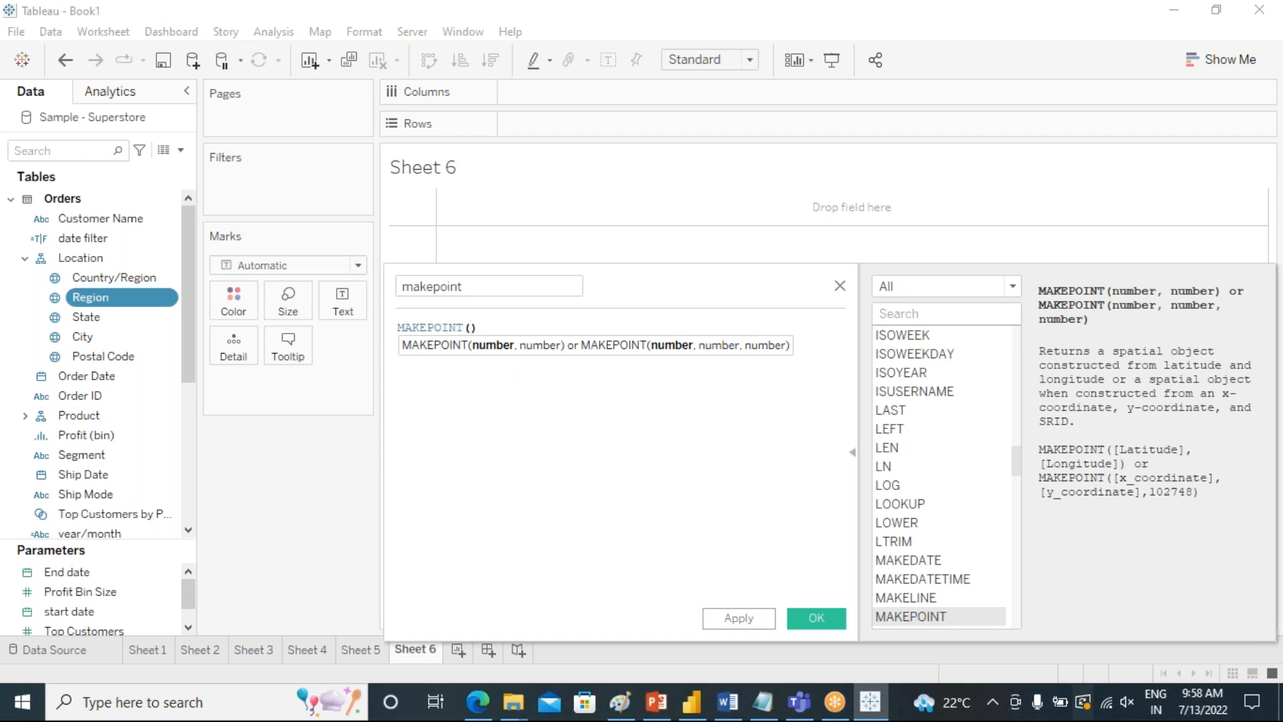
pyautogui.write('00')
pyautogui.press('Left')
pyautogui.write(',')
pyautogui.click(501, 446)
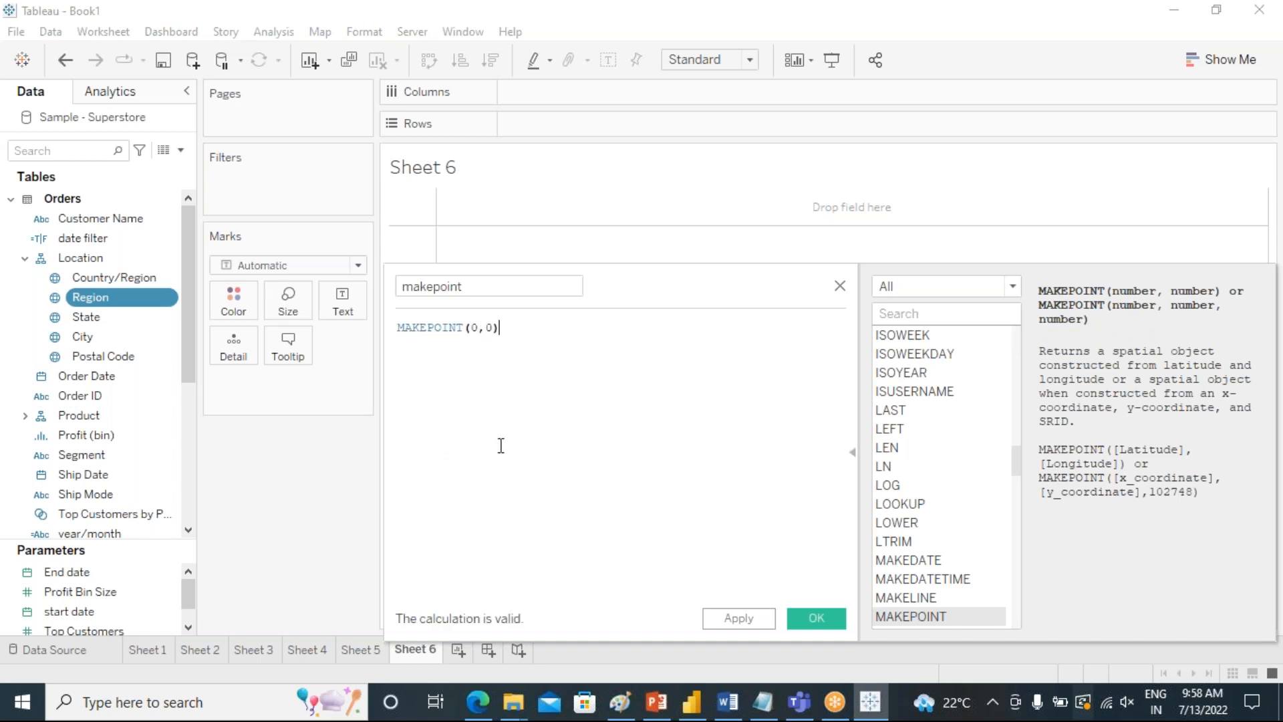
pyautogui.click(741, 620)
pyautogui.click(807, 621)
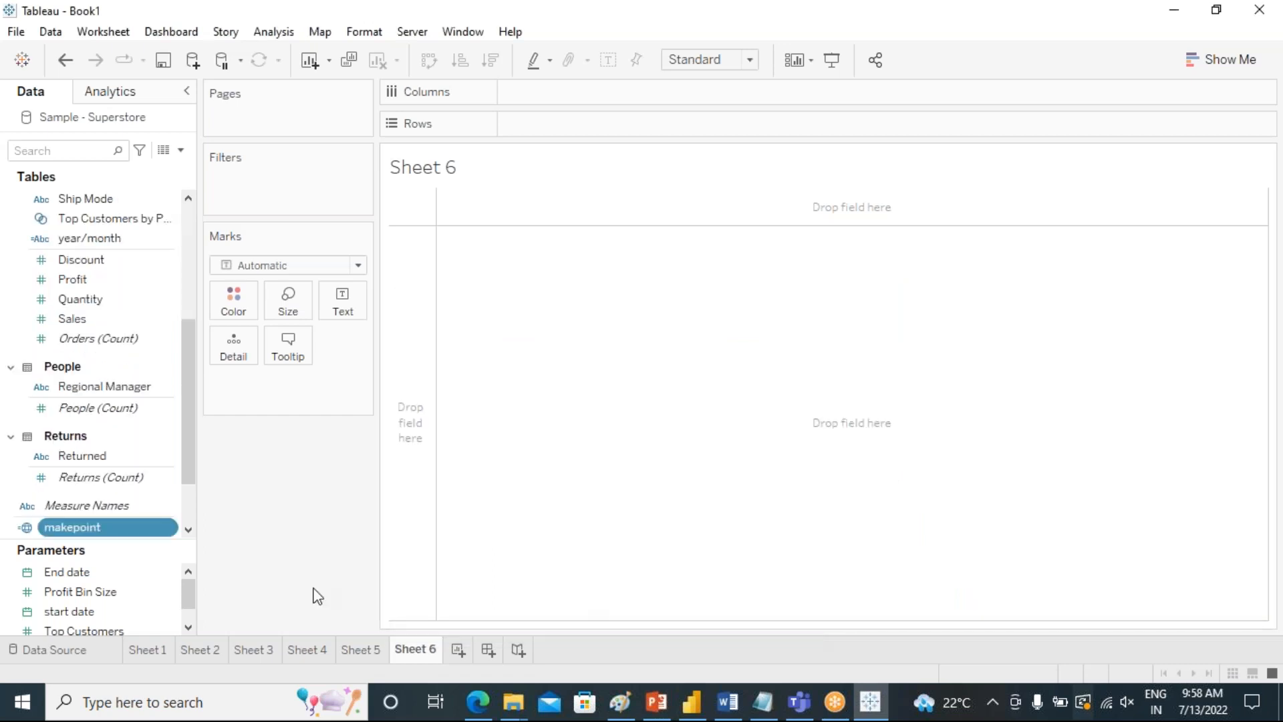
# Plot the makepoint field as a point on the map and raise its mark size to the middle of the range.
pyautogui.doubleClick(95, 533)
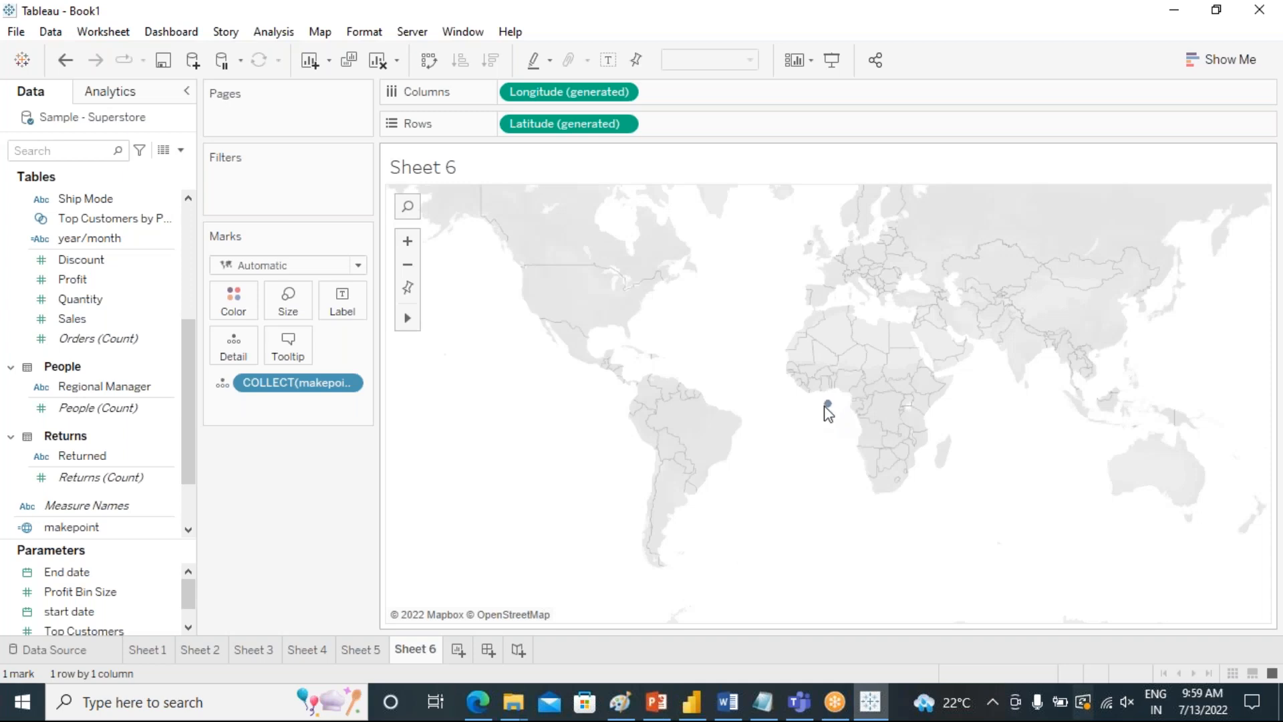
pyautogui.click(288, 301)
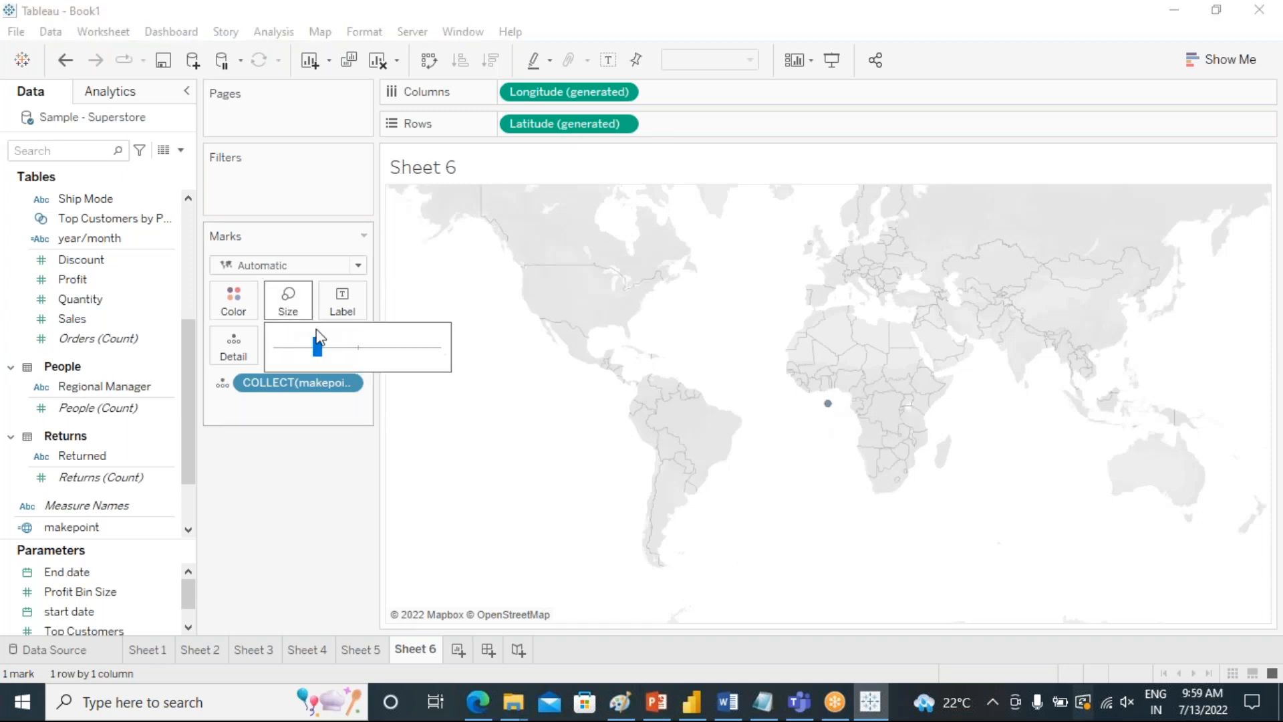
pyautogui.moveTo(339, 343); pyautogui.dragTo(351, 348)
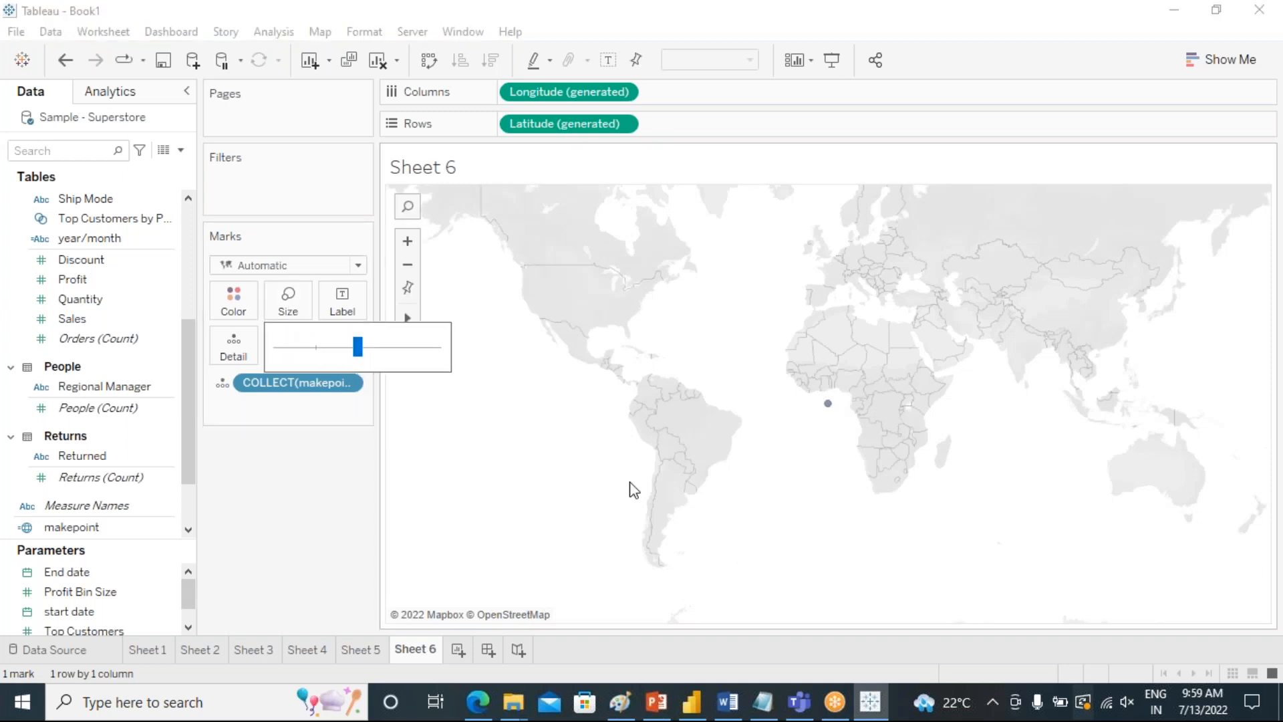
pyautogui.click(335, 510)
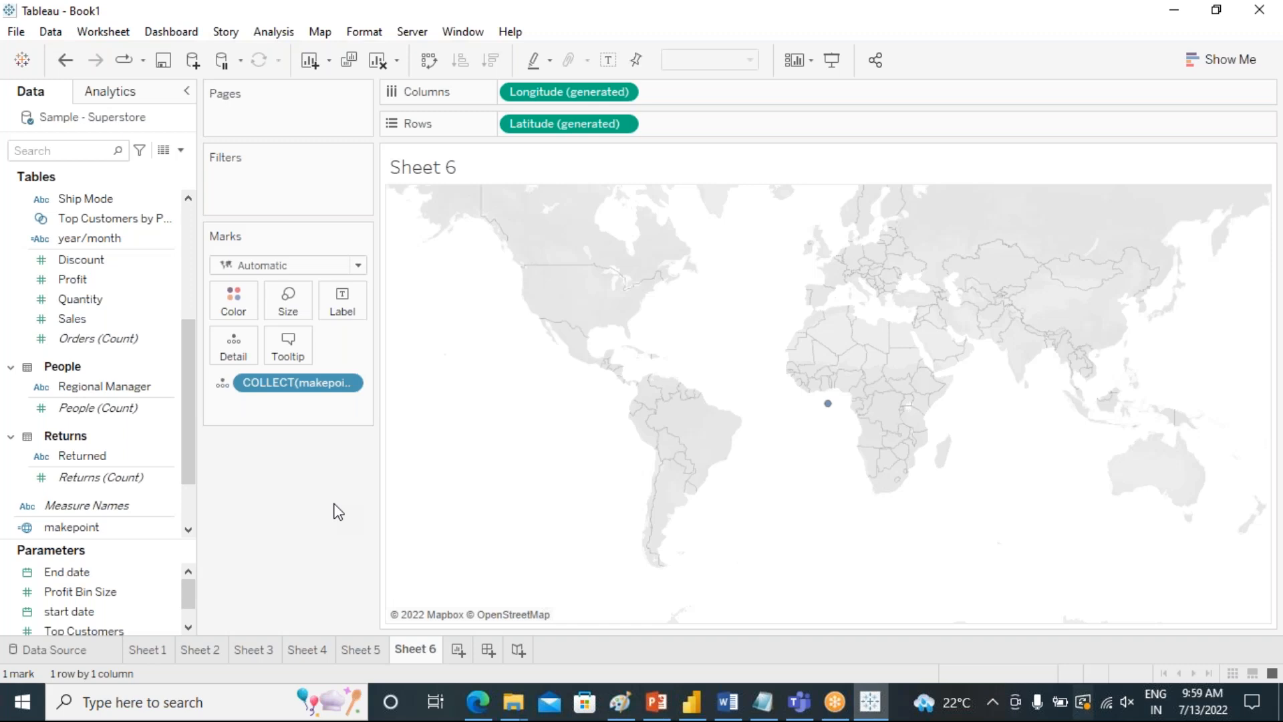
# Color the map mark by Segment and change its mark type to Pie.
pyautogui.scroll(2, 128, 528)
pyautogui.scroll(-4, 128, 524)
pyautogui.scroll(5, 128, 524)
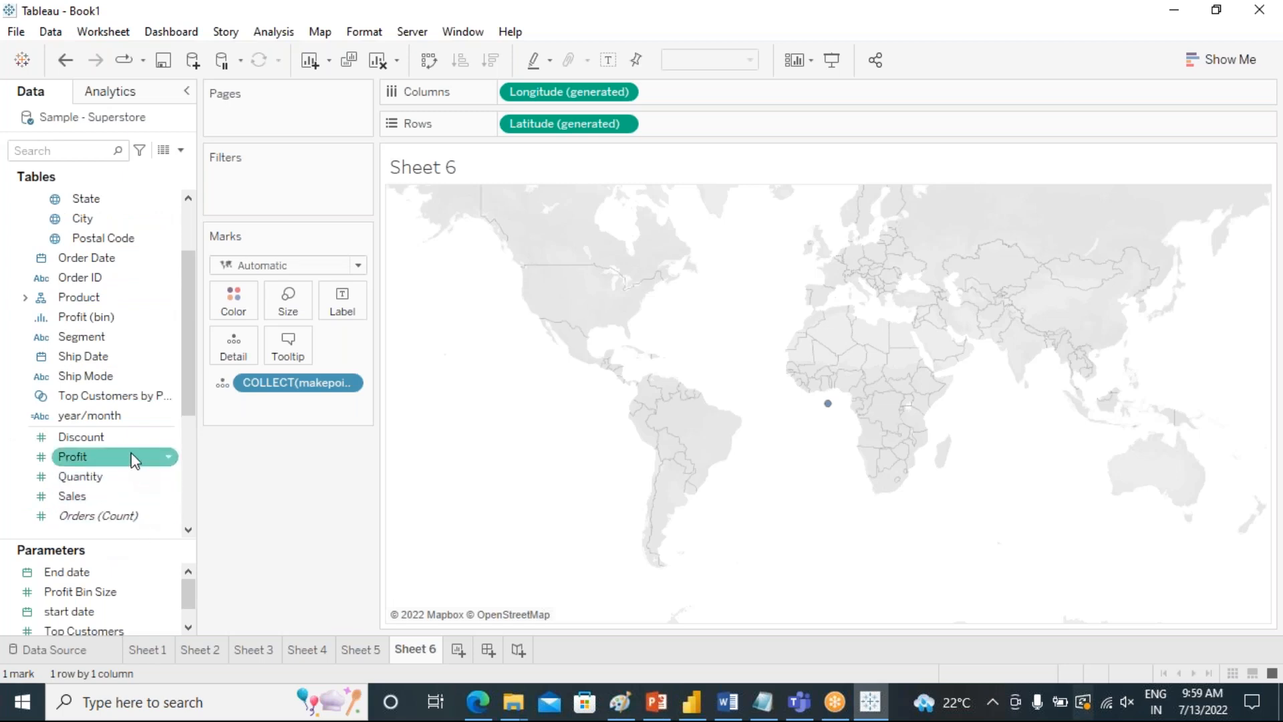
pyautogui.scroll(2, 100, 391)
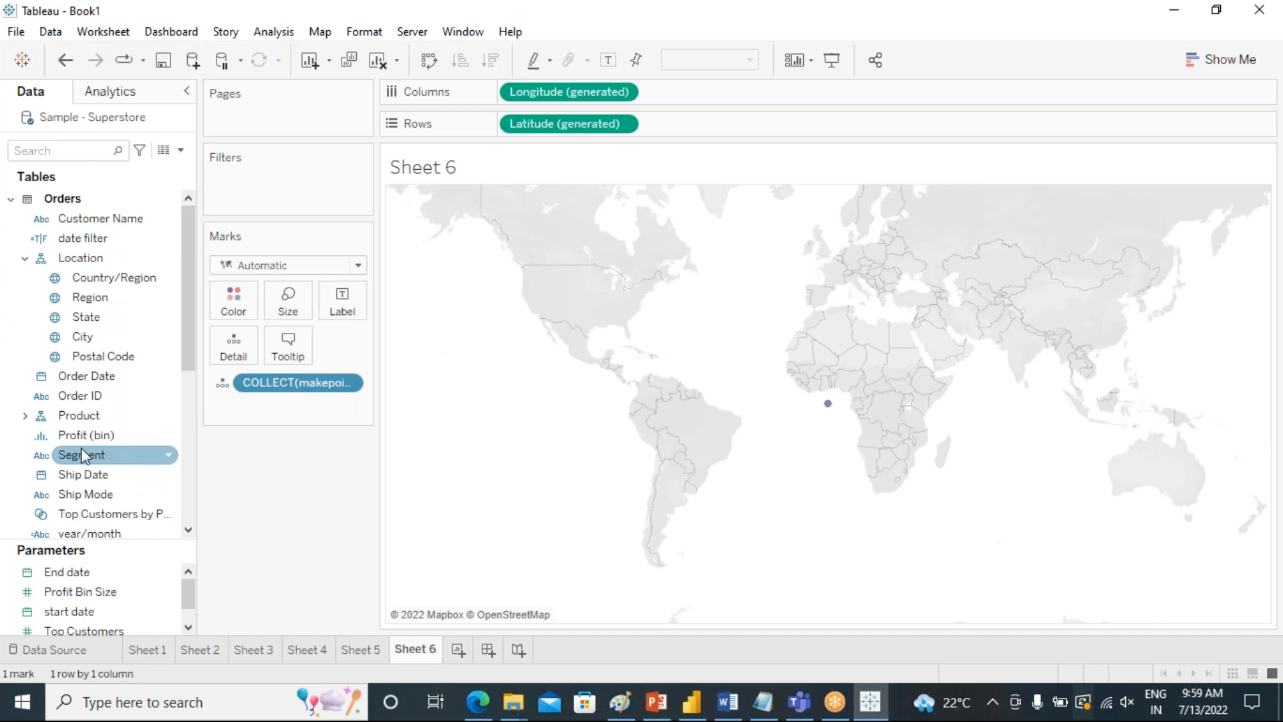
pyautogui.moveTo(77, 458); pyautogui.dragTo(234, 301)
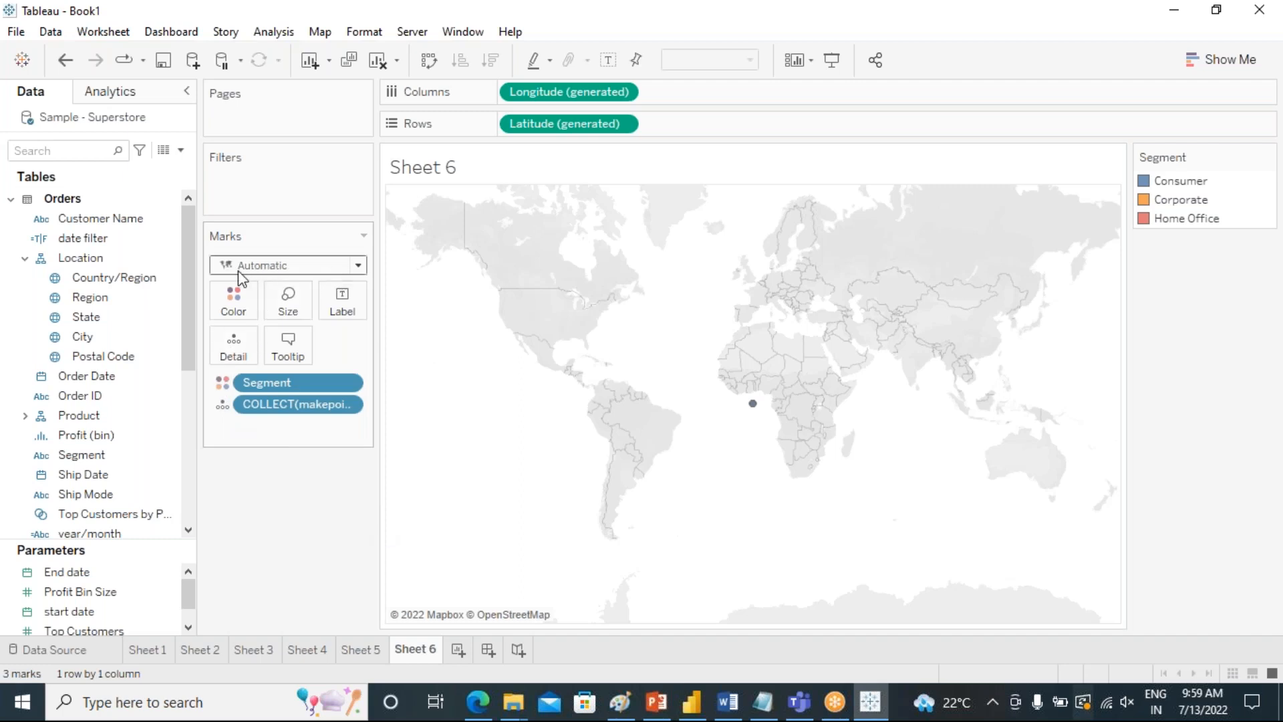
pyautogui.click(359, 266)
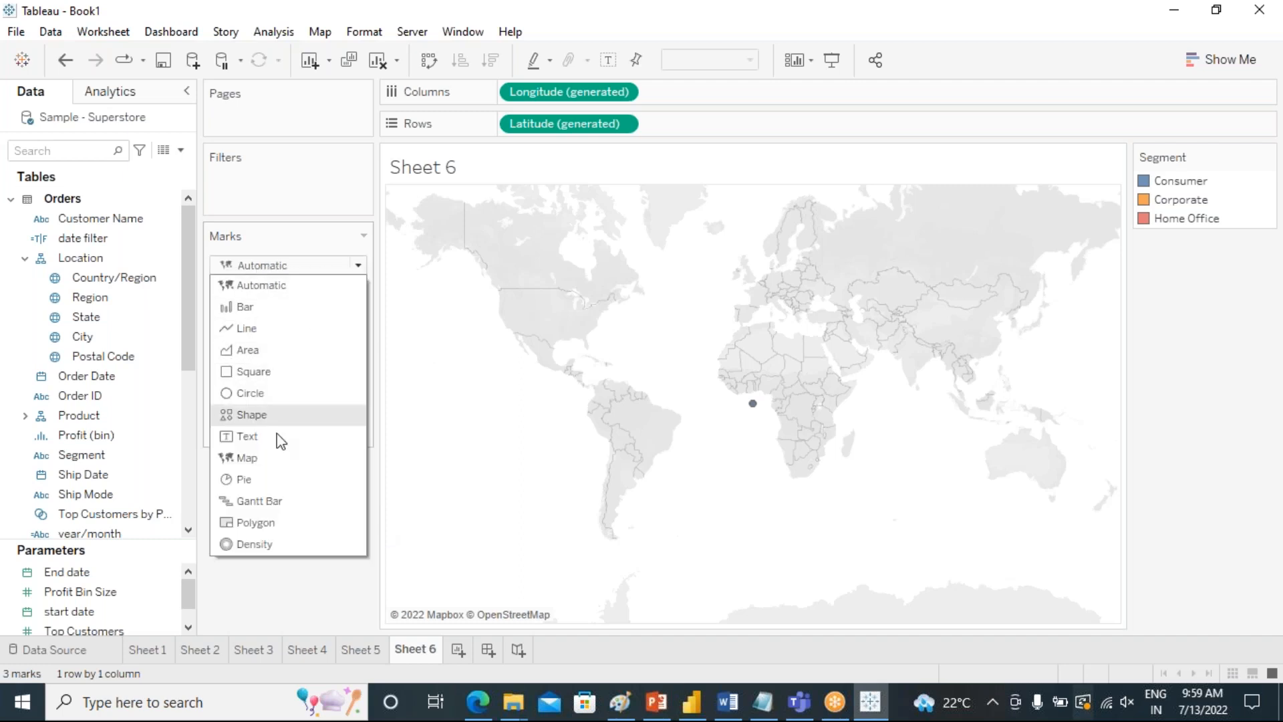
pyautogui.click(274, 481)
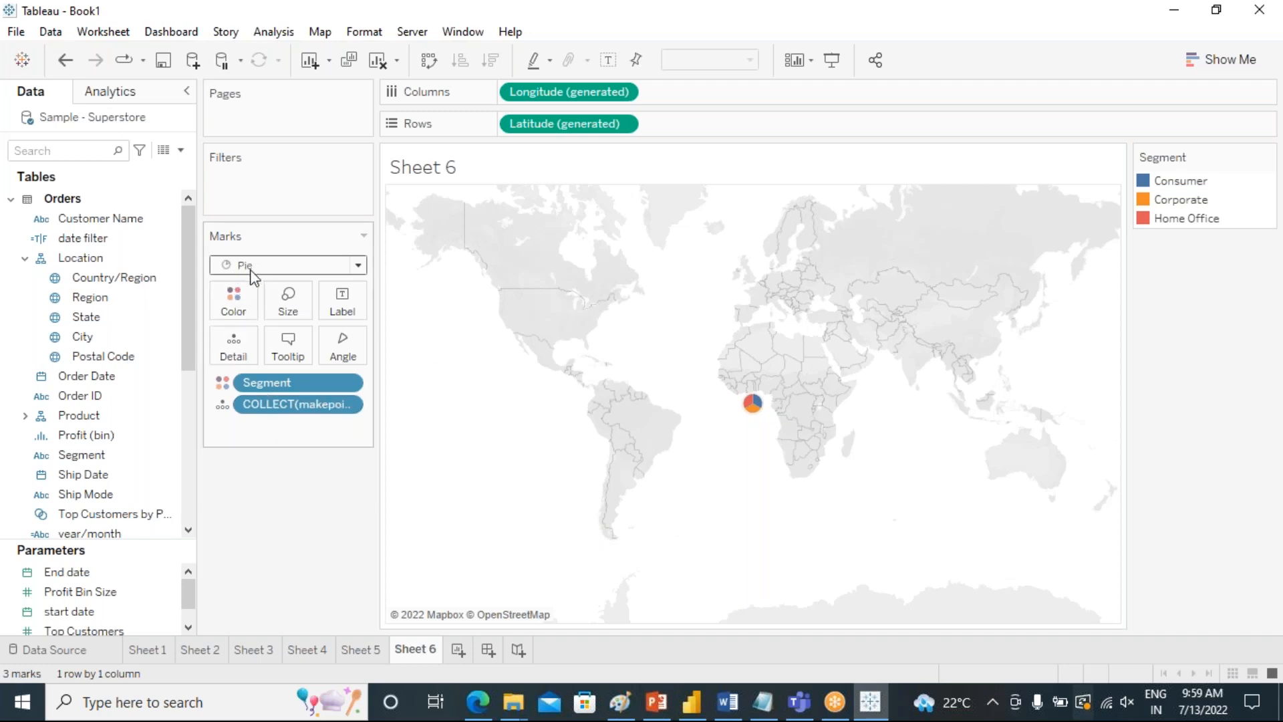
# Enlarge the segment pie on the map a little beyond the middle of the size range.
pyautogui.moveTo(753, 403)
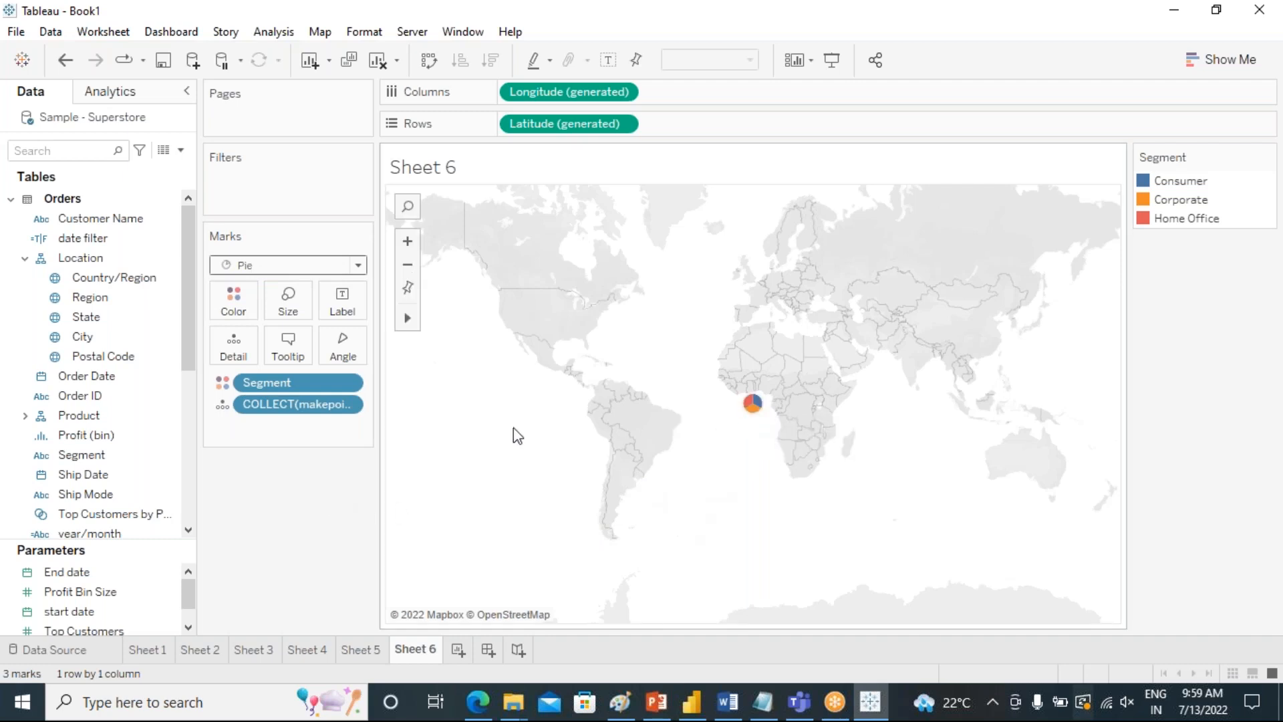
pyautogui.click(288, 301)
pyautogui.moveTo(355, 347); pyautogui.dragTo(379, 353)
pyautogui.click(328, 499)
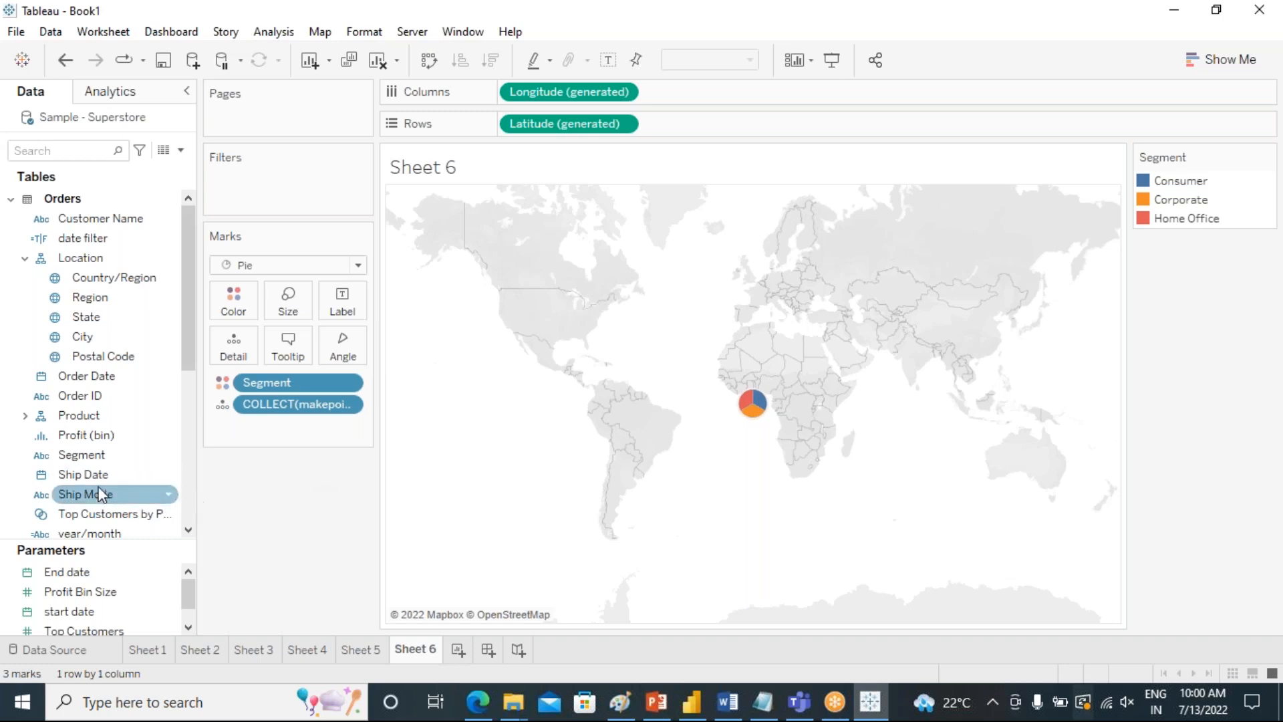
# Add the makepoint field to the map again as a second marks layer.
pyautogui.moveTo(189, 352); pyautogui.dragTo(175, 455)
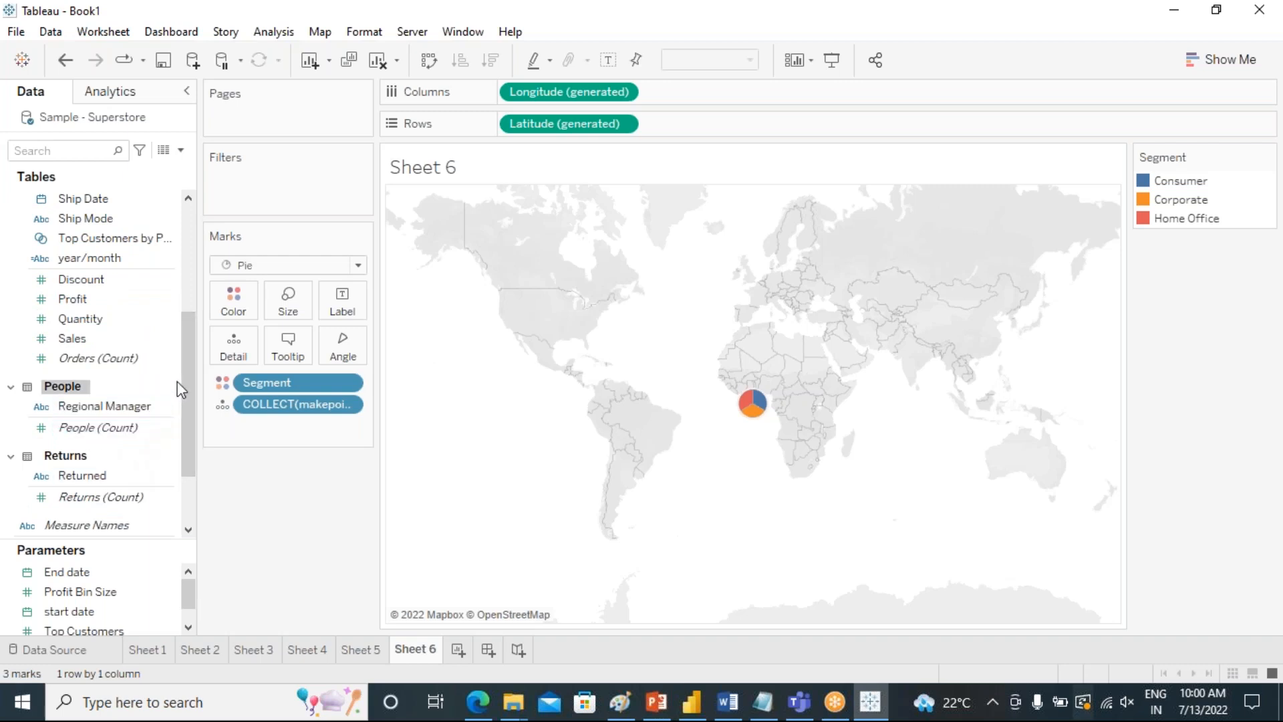
pyautogui.scroll(1, 188, 399)
pyautogui.moveTo(189, 399); pyautogui.dragTo(190, 472)
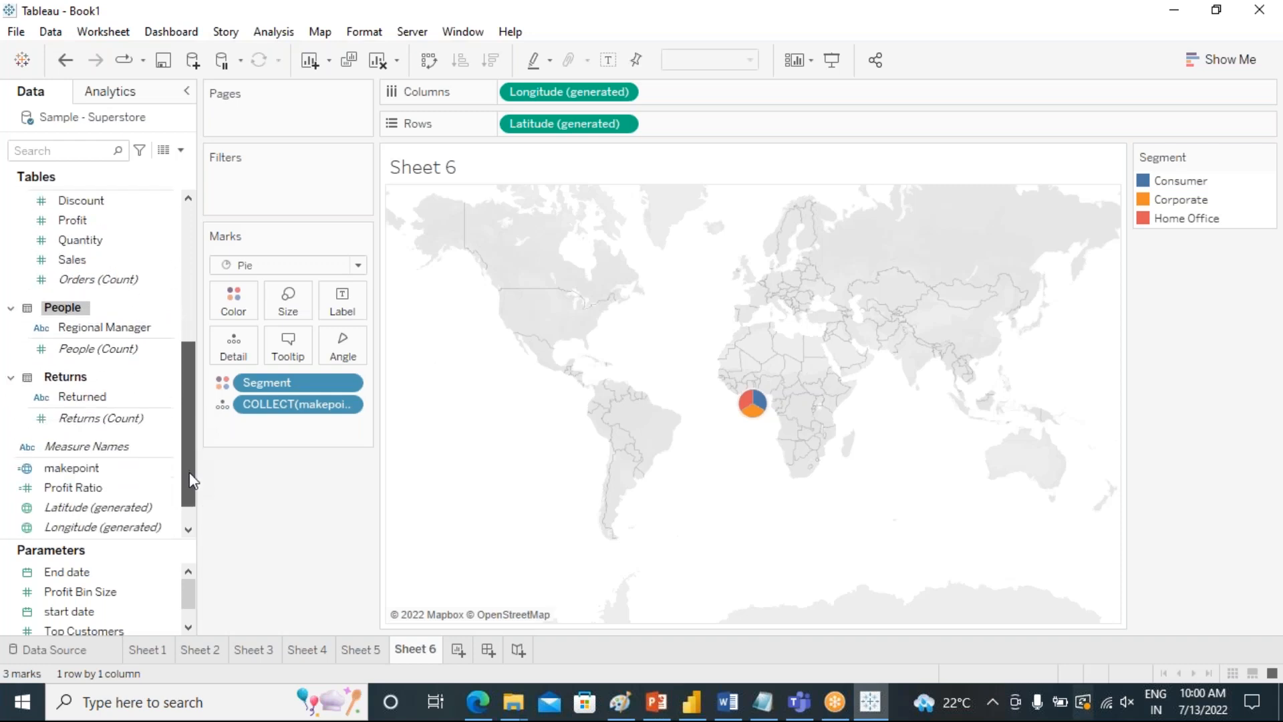
pyautogui.click(158, 468)
pyautogui.moveTo(77, 473); pyautogui.dragTo(555, 231)
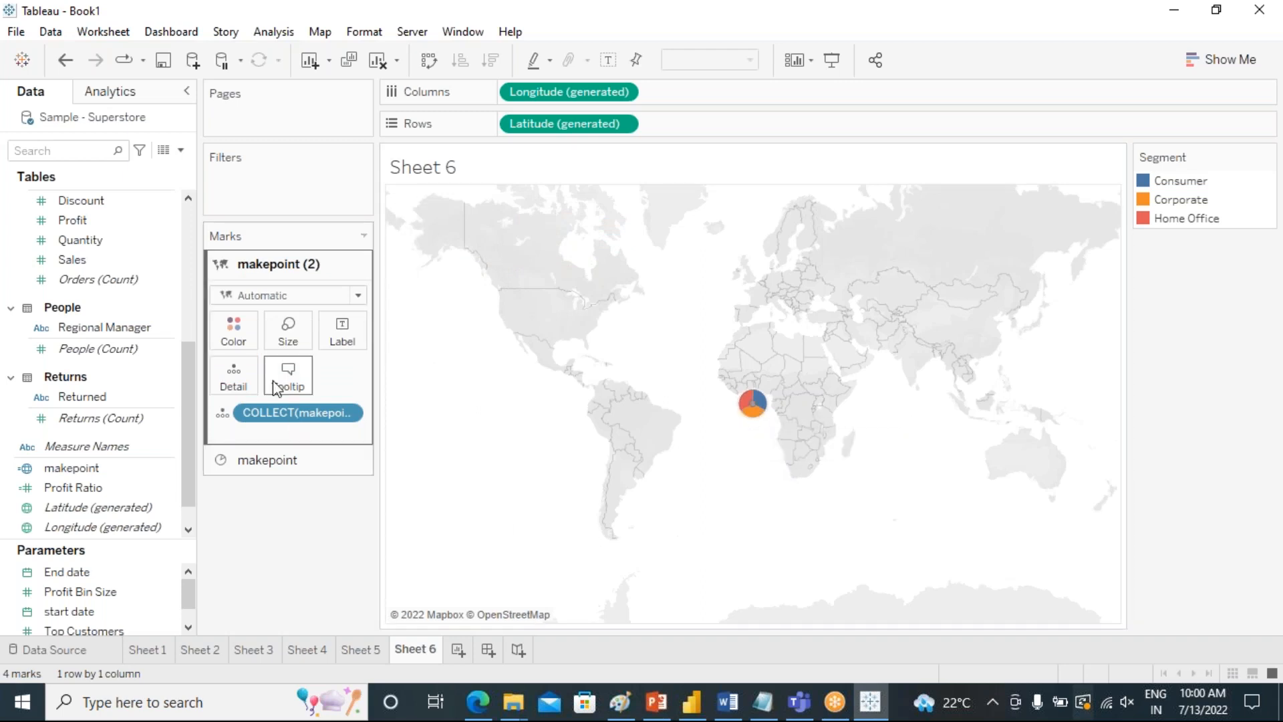
# Change the second makepoint layer to a Pie mark and size it slightly smaller than the segment pie.
pyautogui.click(294, 337)
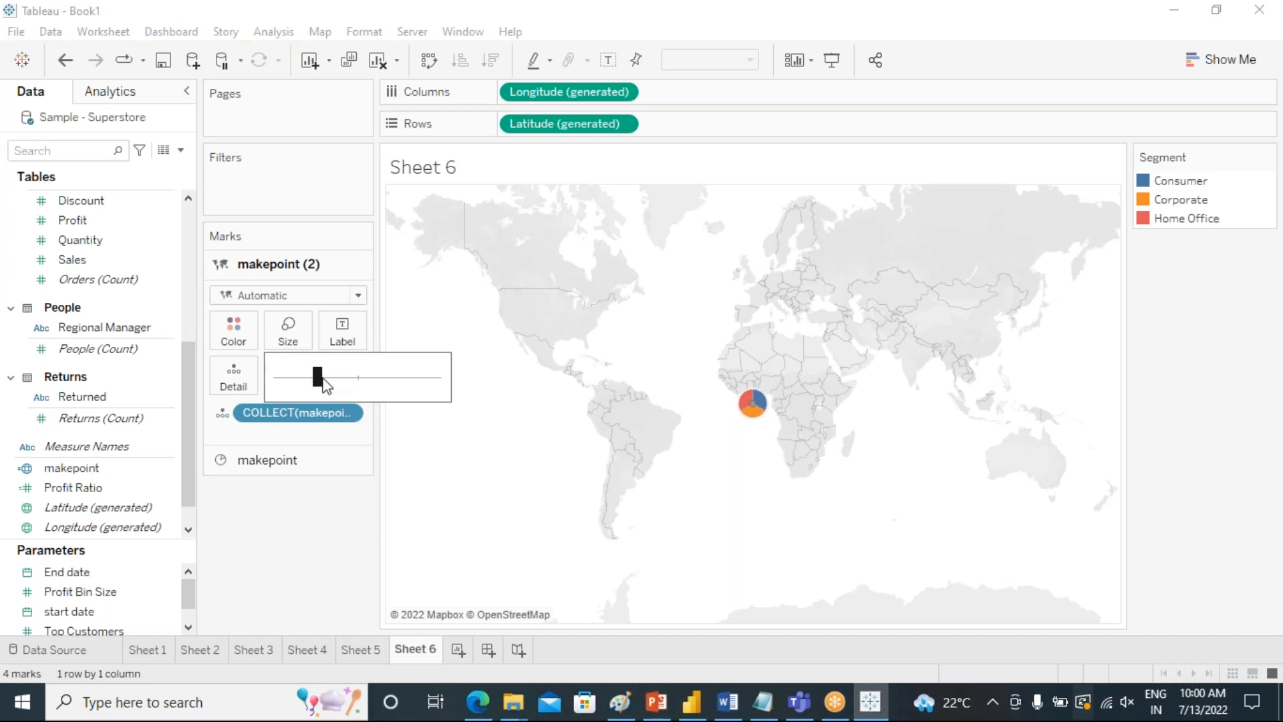
pyautogui.moveTo(322, 381); pyautogui.dragTo(344, 378)
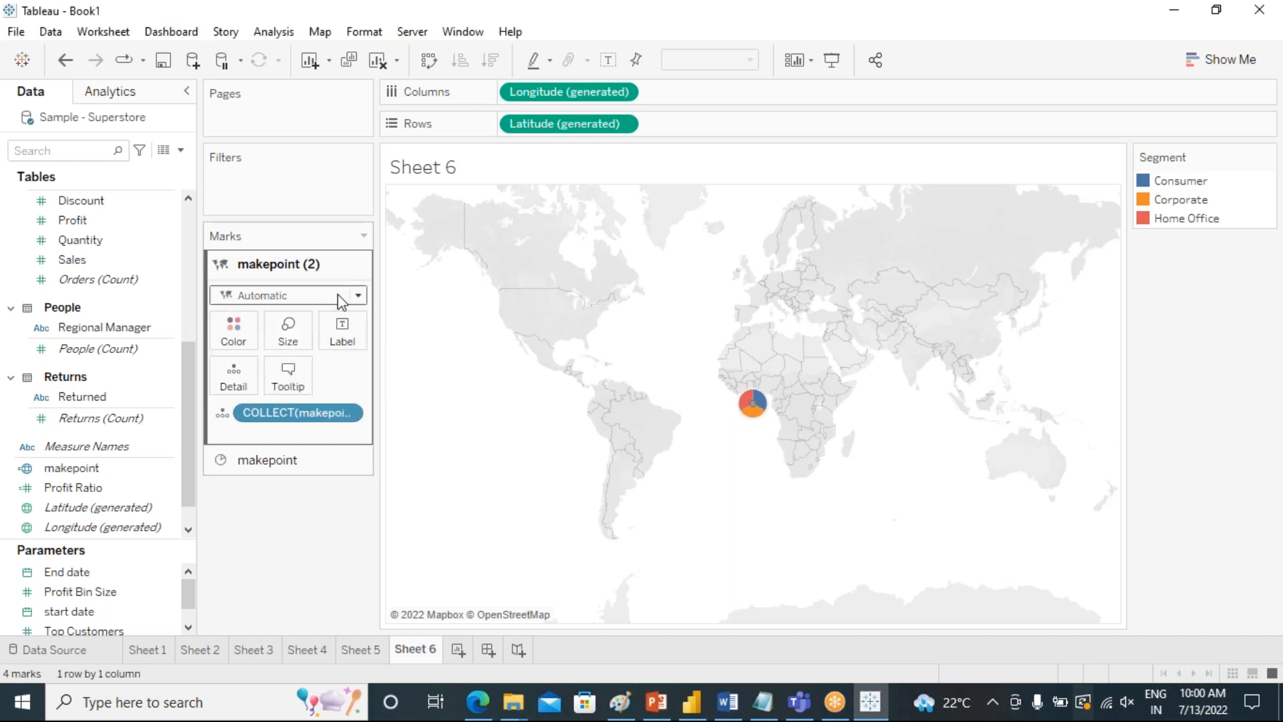
pyautogui.click(361, 296)
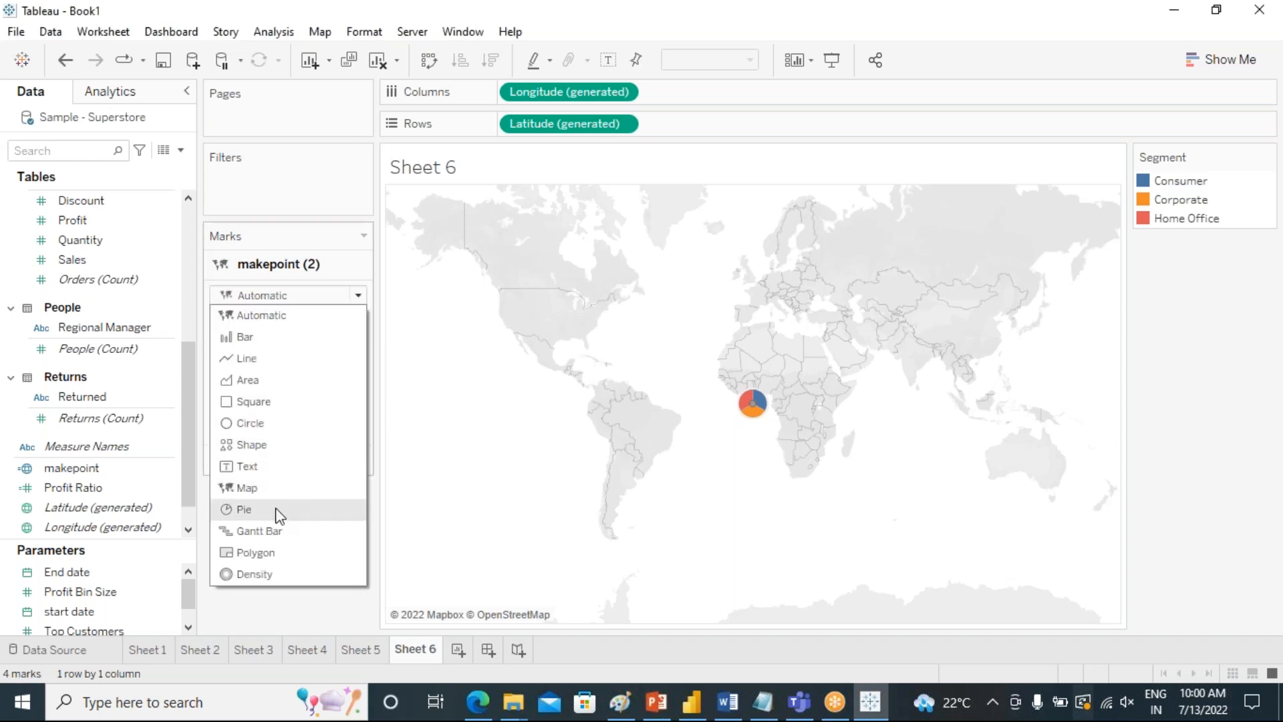
pyautogui.press('Escape')
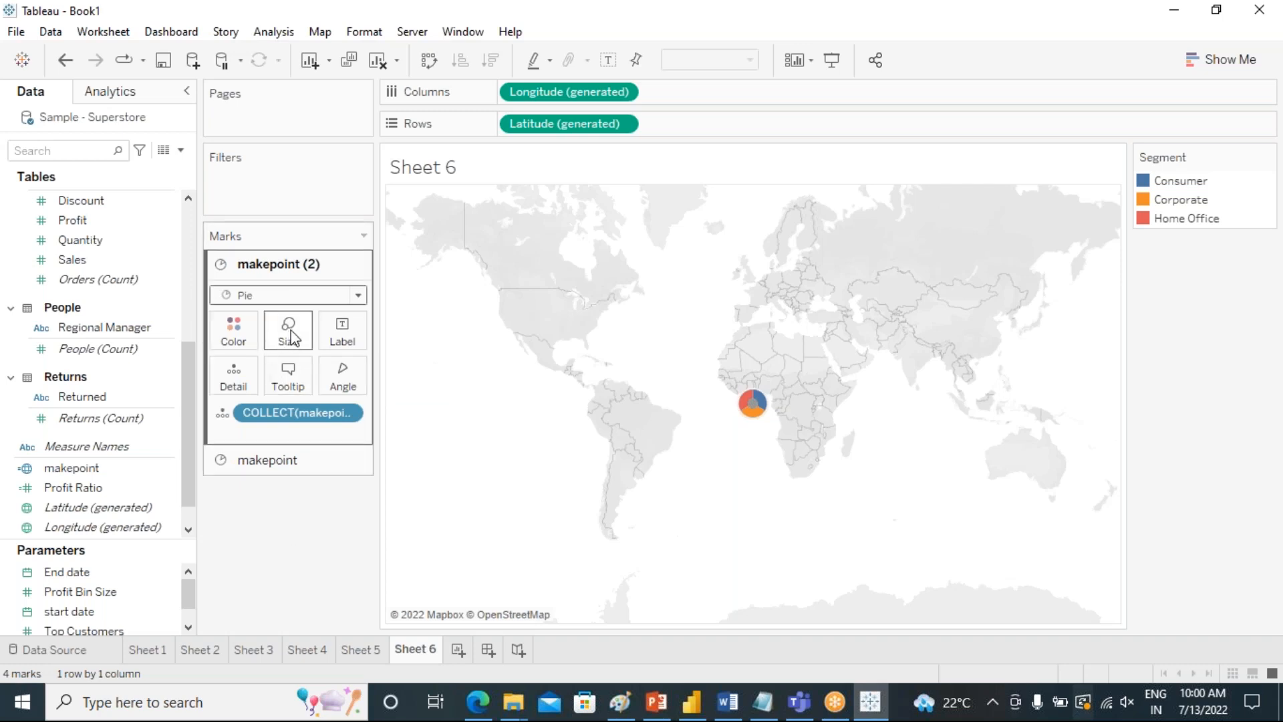
pyautogui.click(291, 338)
pyautogui.click(343, 377)
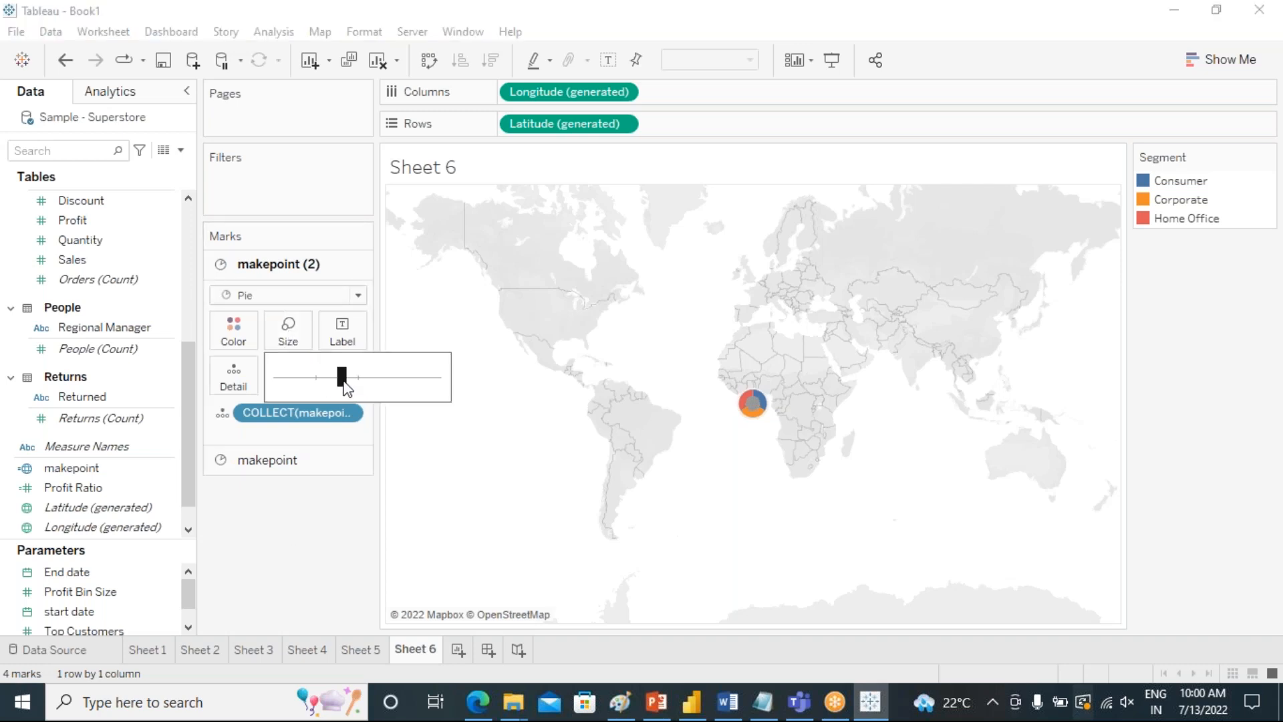
pyautogui.click(324, 500)
# Color the inner pie of the second makepoint layer white to form the donut hole.
pyautogui.click(234, 331)
pyautogui.click(260, 399)
pyautogui.click(698, 497)
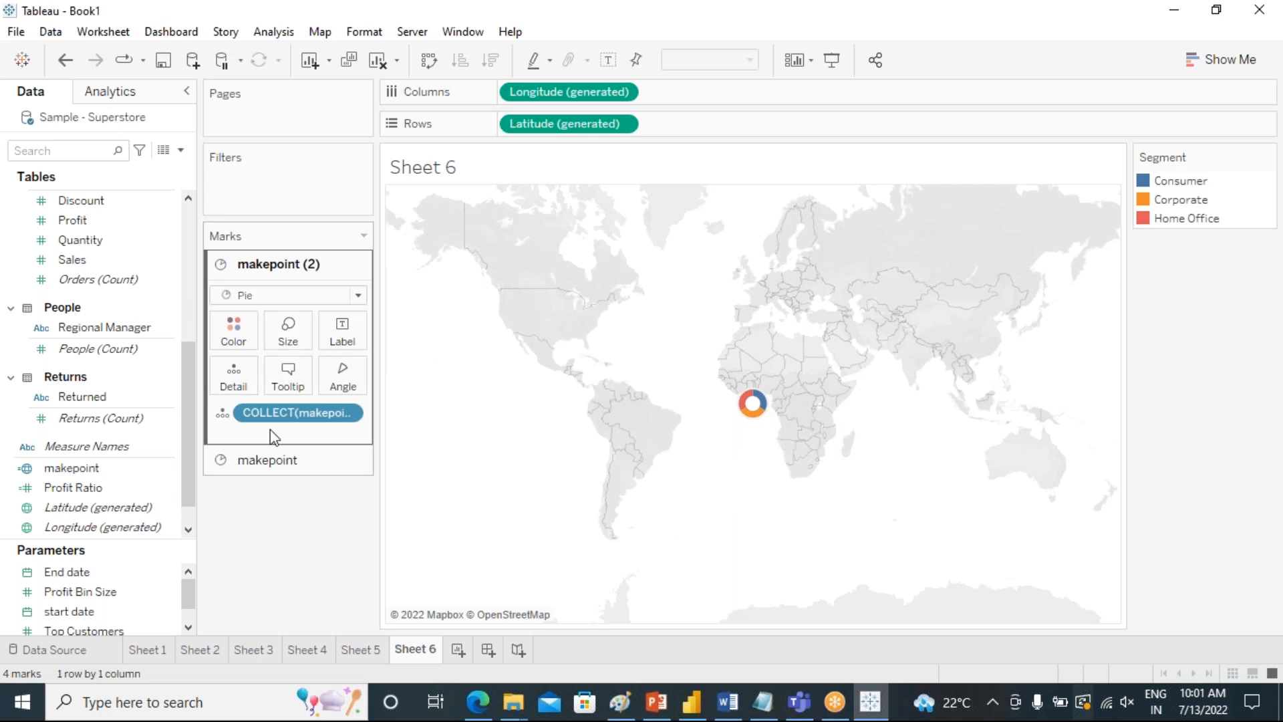
# Enlarge the segment pie of the first makepoint layer well beyond its current size on the map.
pyautogui.click(273, 468)
pyautogui.click(287, 364)
pyautogui.moveTo(375, 407); pyautogui.dragTo(430, 409)
pyautogui.click(271, 524)
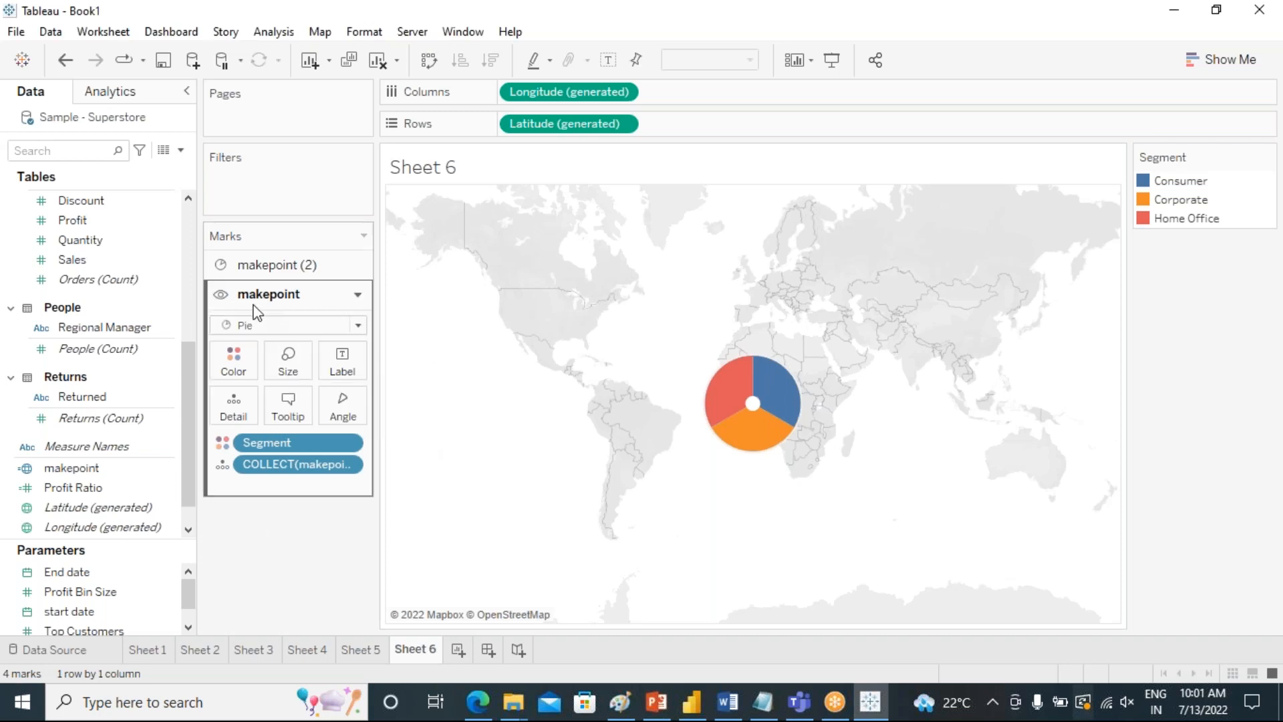
# Enlarge the white inner pie of the second makepoint layer until only a thin segment ring remains around it.
pyautogui.moveTo(256, 304); pyautogui.dragTo(252, 278)
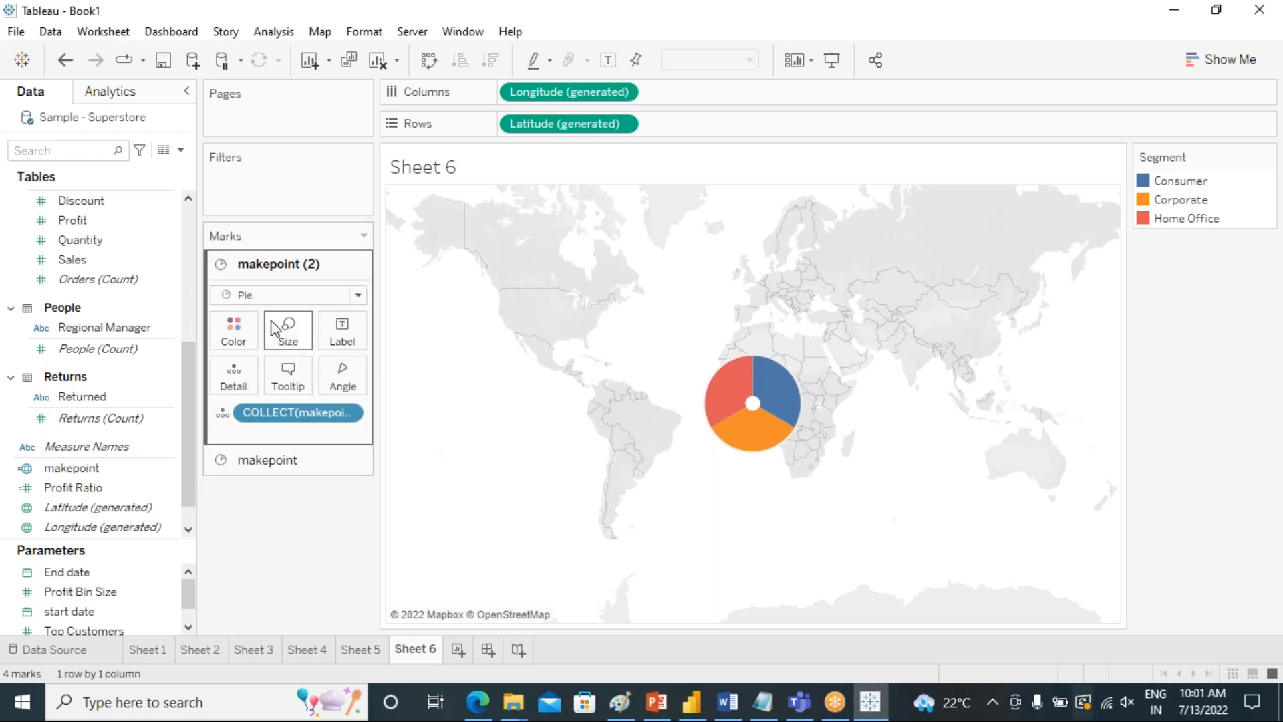
pyautogui.click(297, 342)
pyautogui.moveTo(366, 388); pyautogui.dragTo(418, 378)
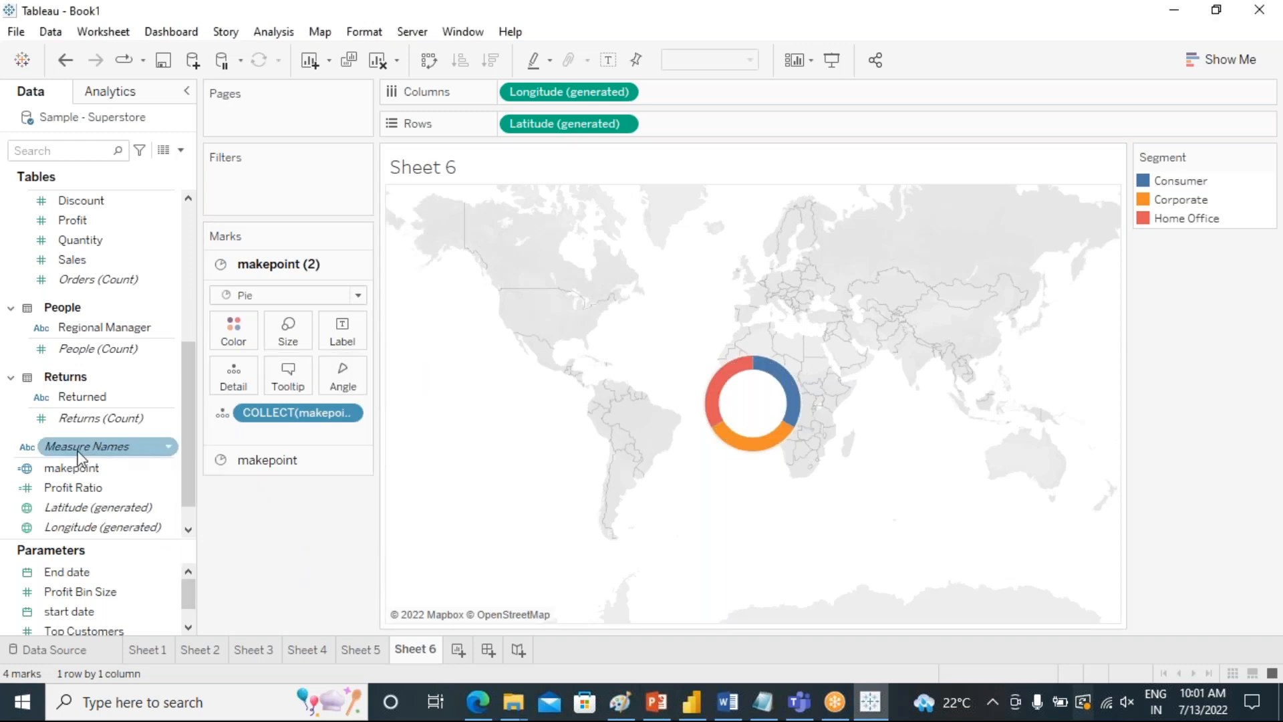
pyautogui.scroll(-1, 106, 468)
pyautogui.scroll(5, 101, 465)
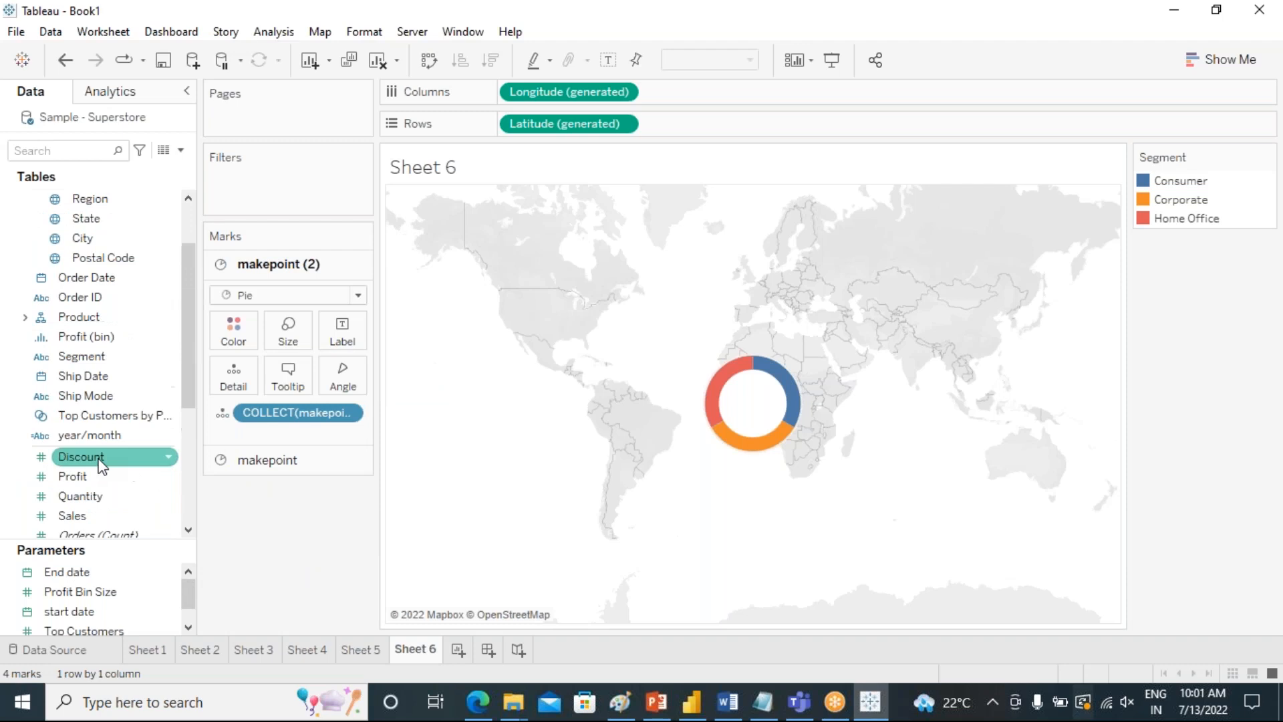
pyautogui.scroll(-1, 103, 488)
pyautogui.moveTo(83, 460); pyautogui.dragTo(341, 374)
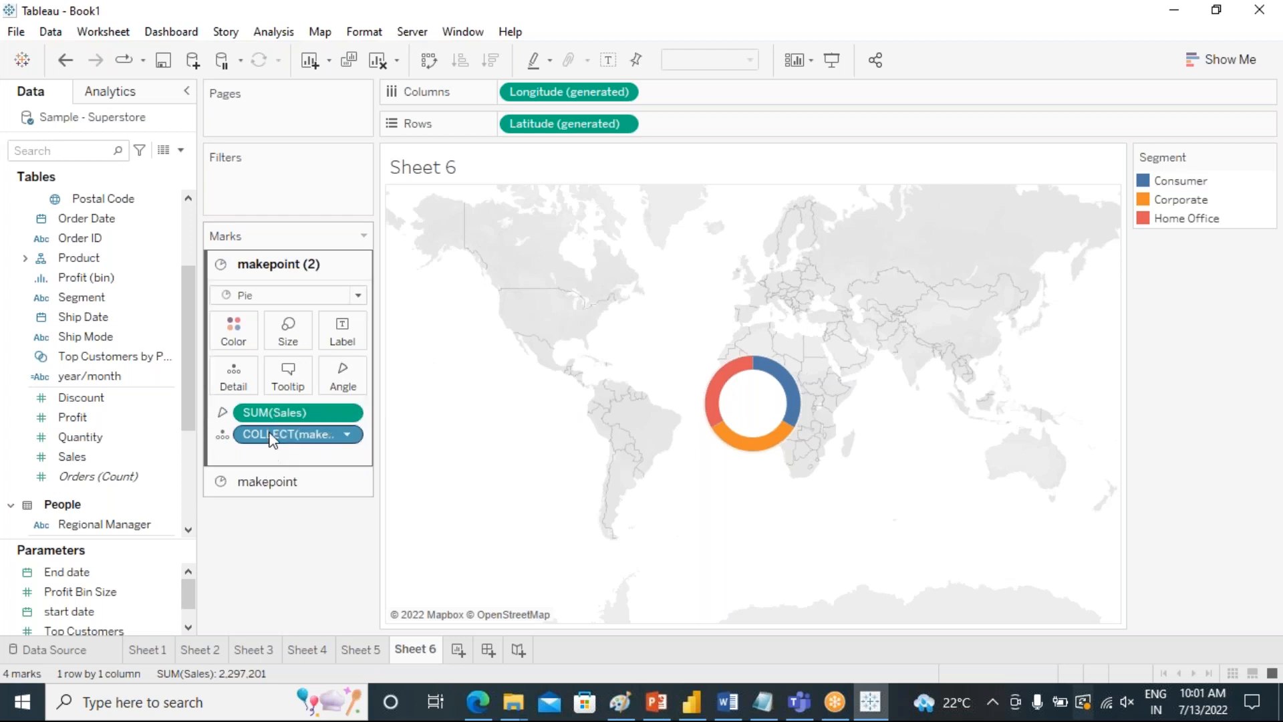
pyautogui.moveTo(268, 413); pyautogui.dragTo(320, 564)
# Set the slice angle of the first makepoint layer's pie to Sales and remove the background map.
pyautogui.click(268, 469)
pyautogui.moveTo(70, 457); pyautogui.dragTo(343, 408)
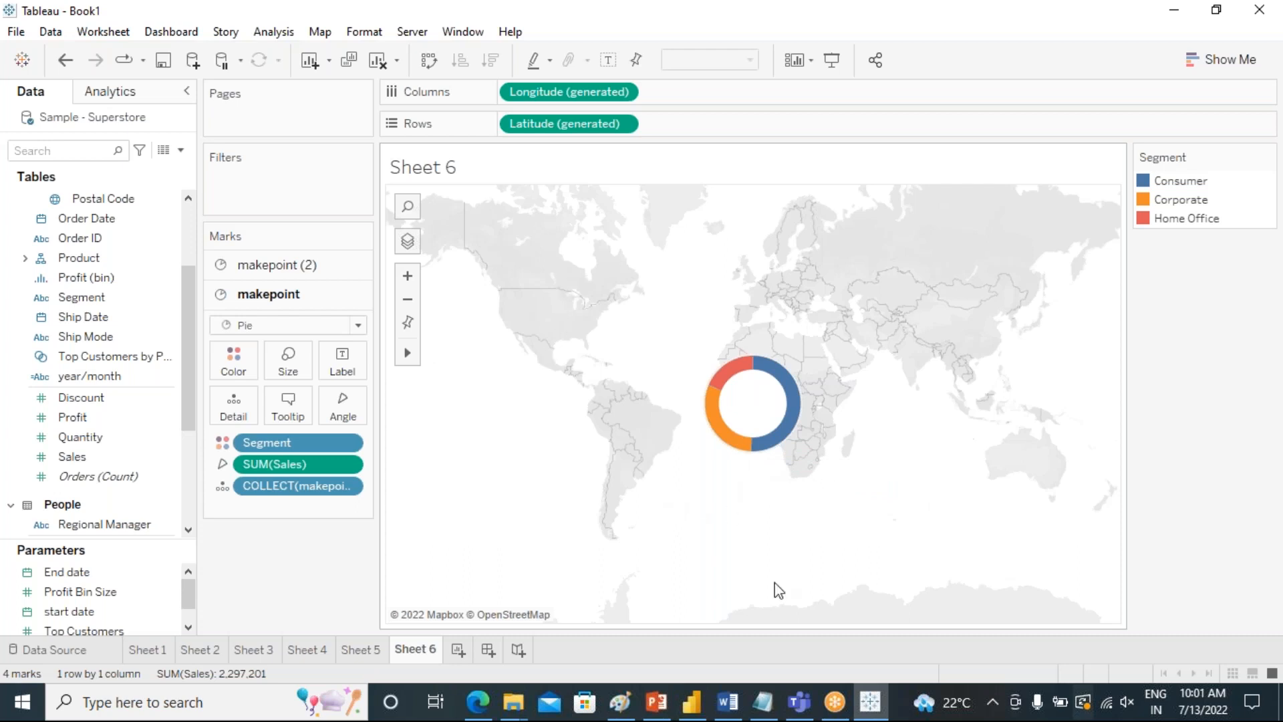
pyautogui.click(336, 35)
pyautogui.moveTo(459, 60)
pyautogui.click(542, 202)
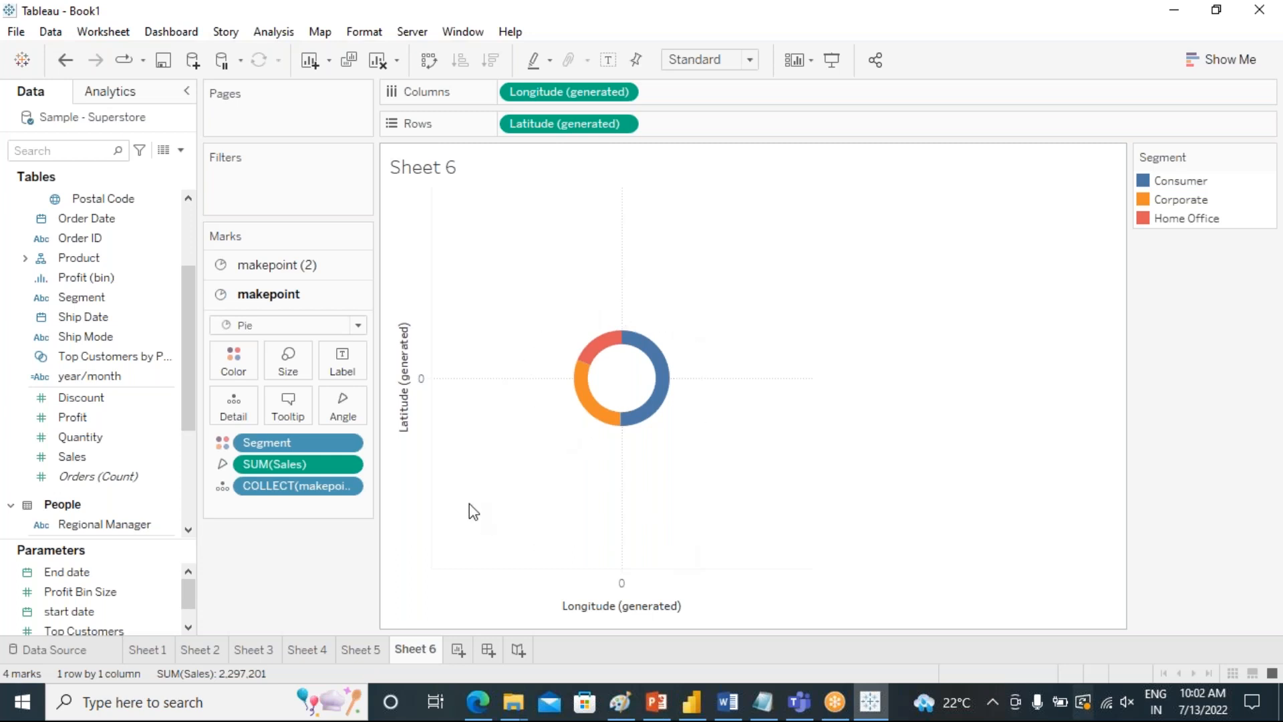
# Create a new worksheet with a bar chart of Sales by Sub-Category.
pyautogui.click(457, 650)
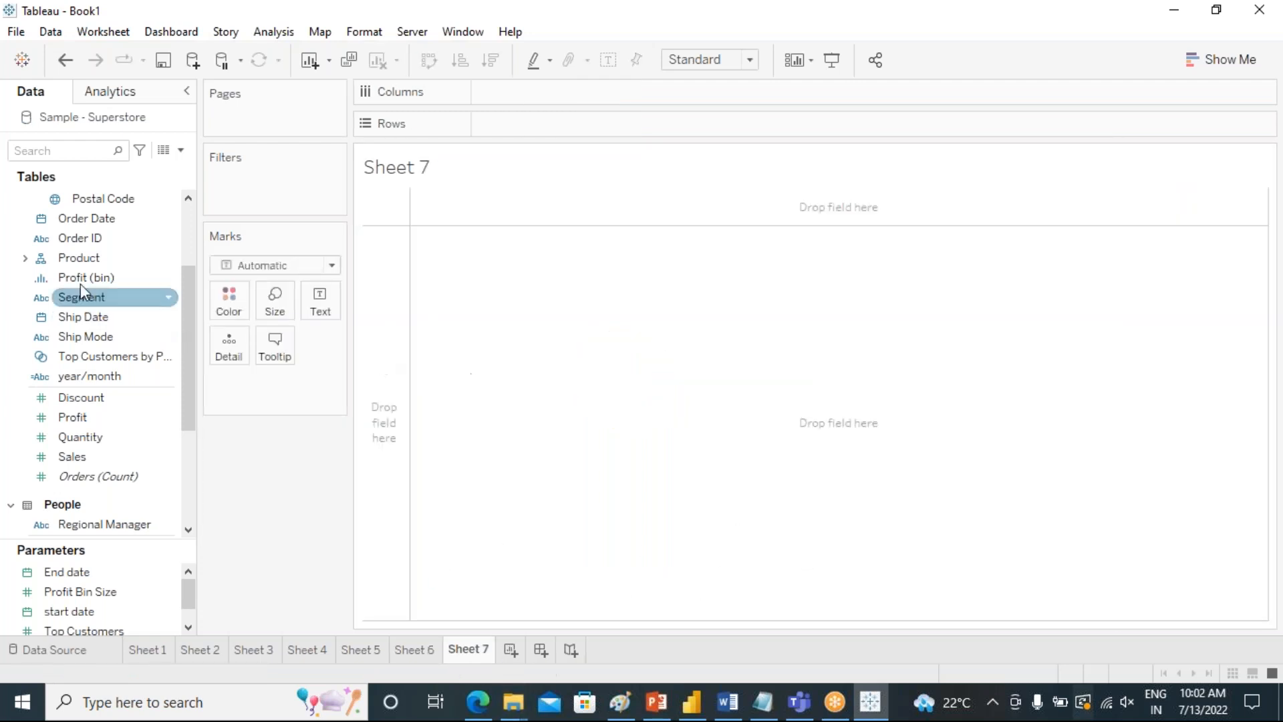
pyautogui.scroll(-4, 113, 334)
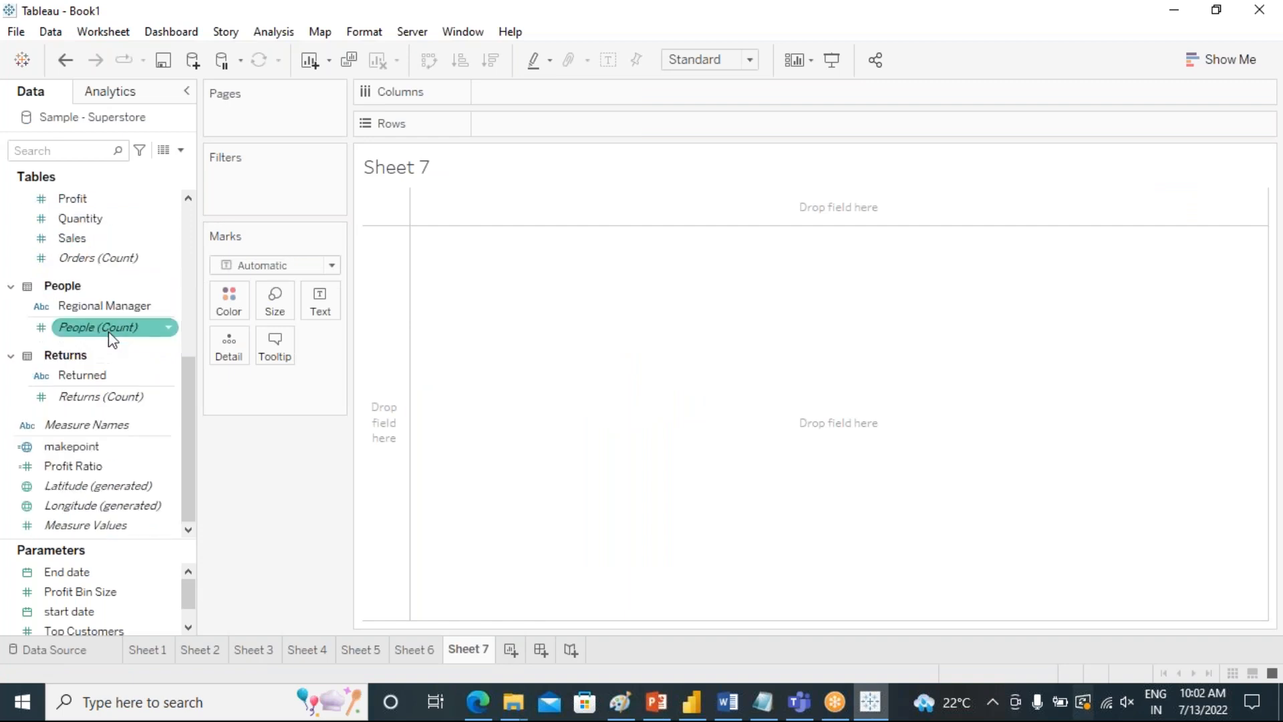
pyautogui.scroll(2, 111, 333)
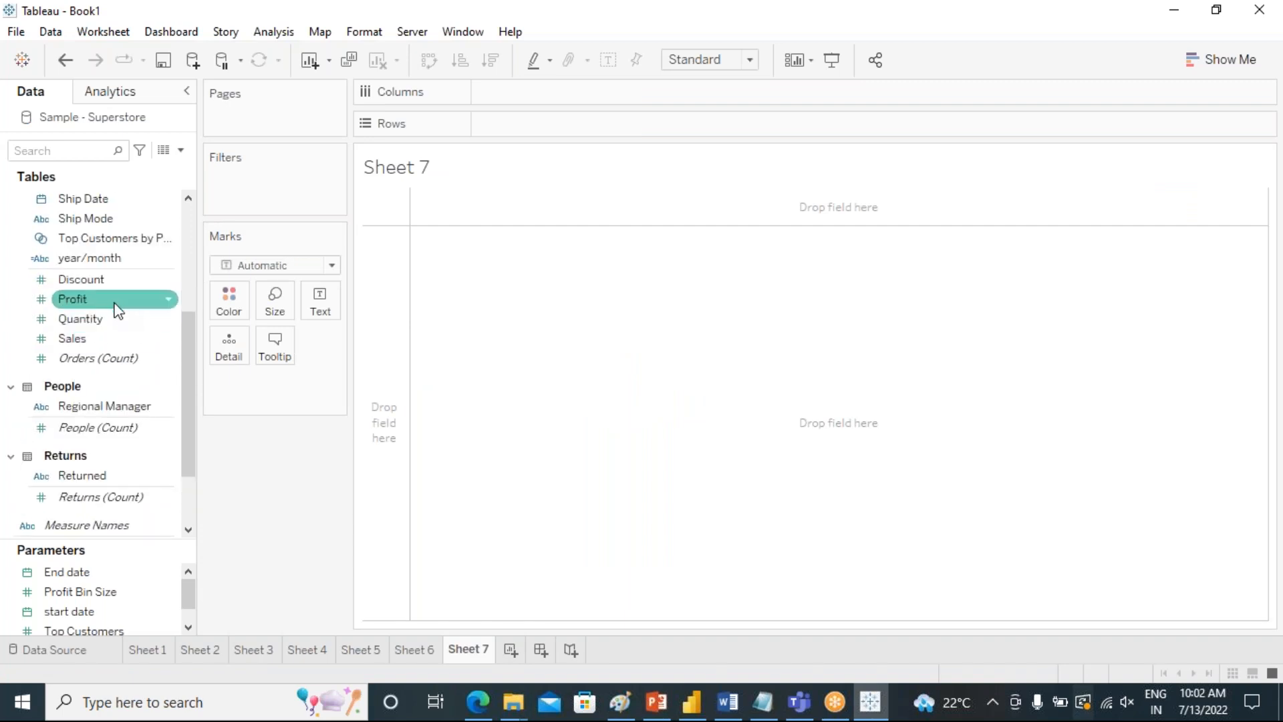
pyautogui.doubleClick(121, 338)
pyautogui.scroll(5, 143, 339)
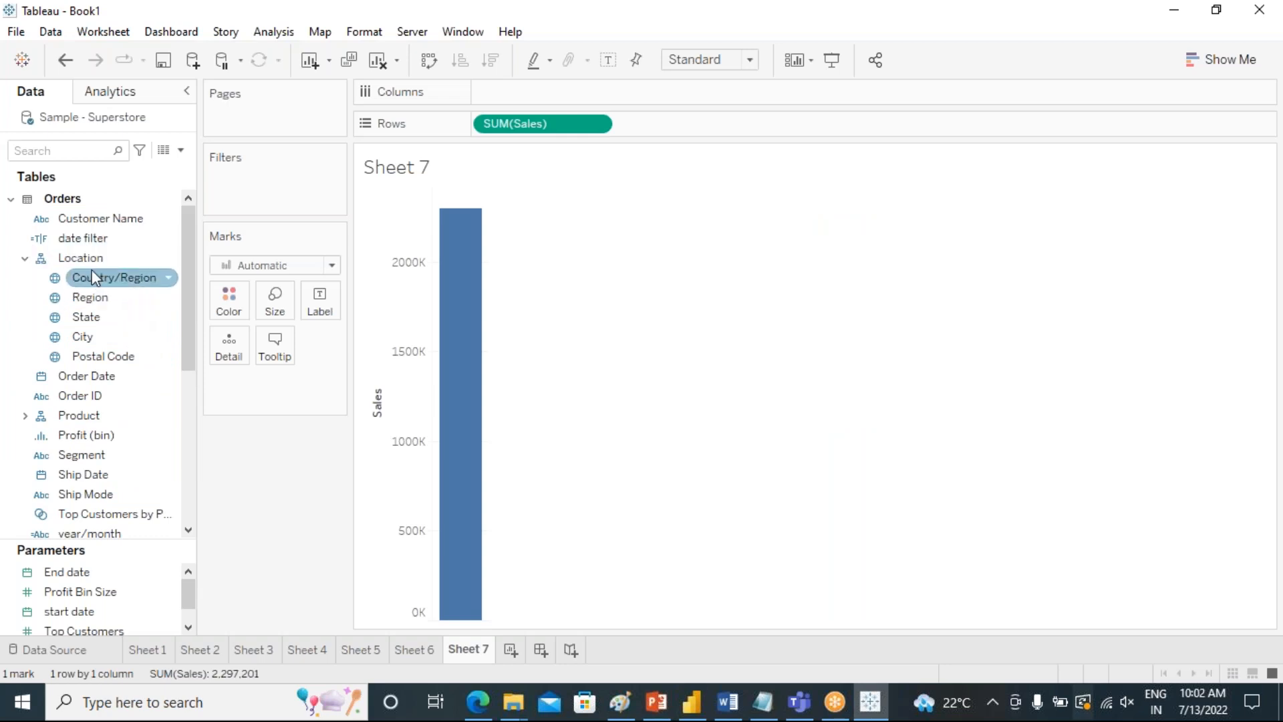
pyautogui.click(26, 416)
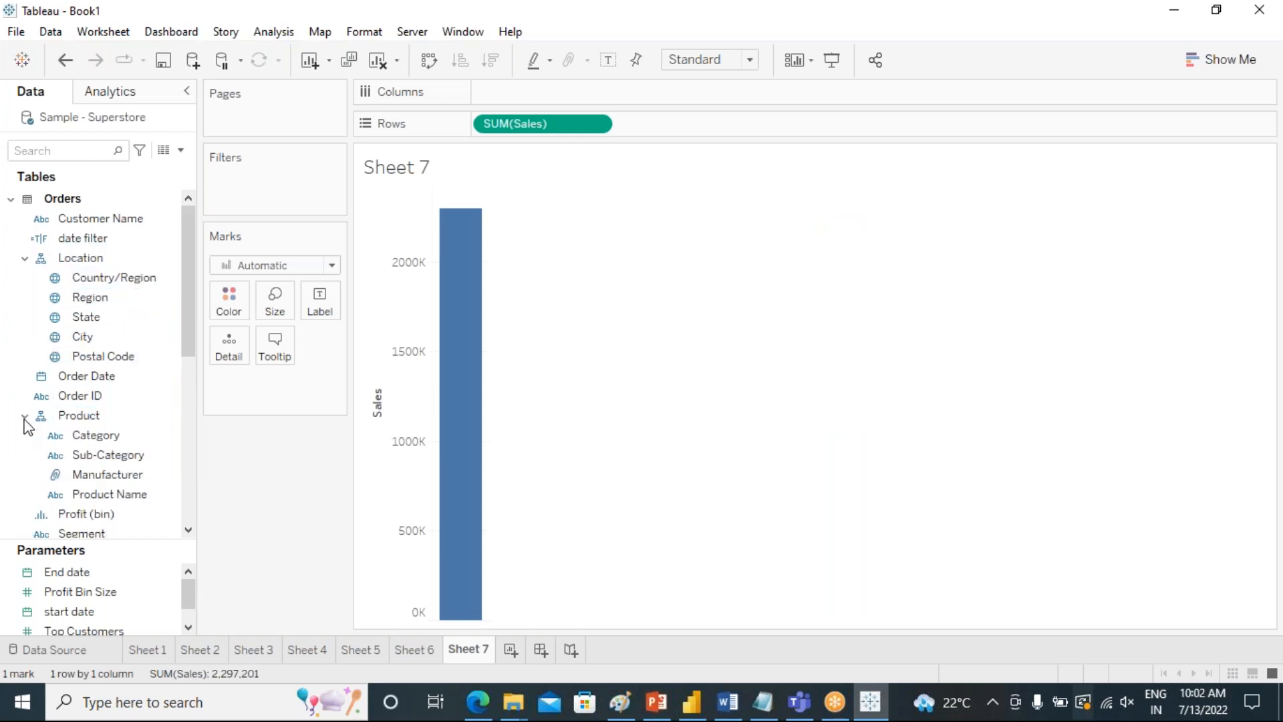
pyautogui.click(102, 457)
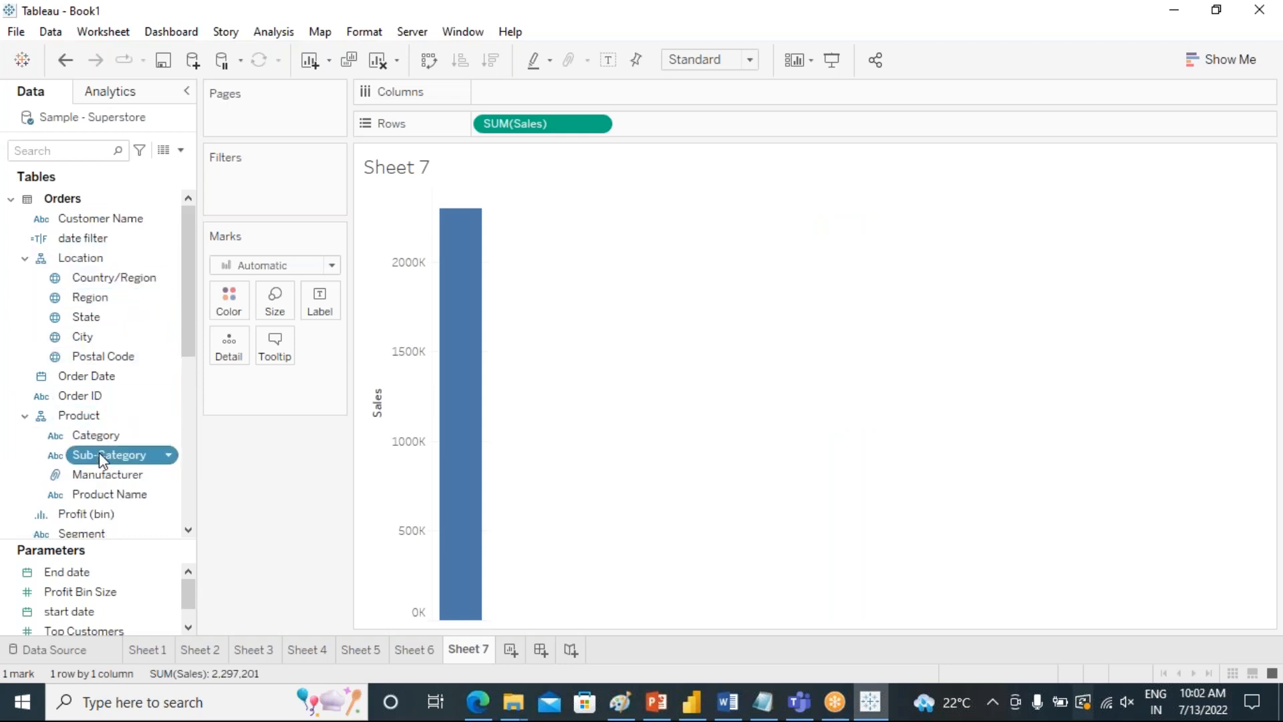
pyautogui.doubleClick(102, 456)
# Convert the Sub-Category sales bar chart into a heat map sized by Sales.
pyautogui.click(1221, 59)
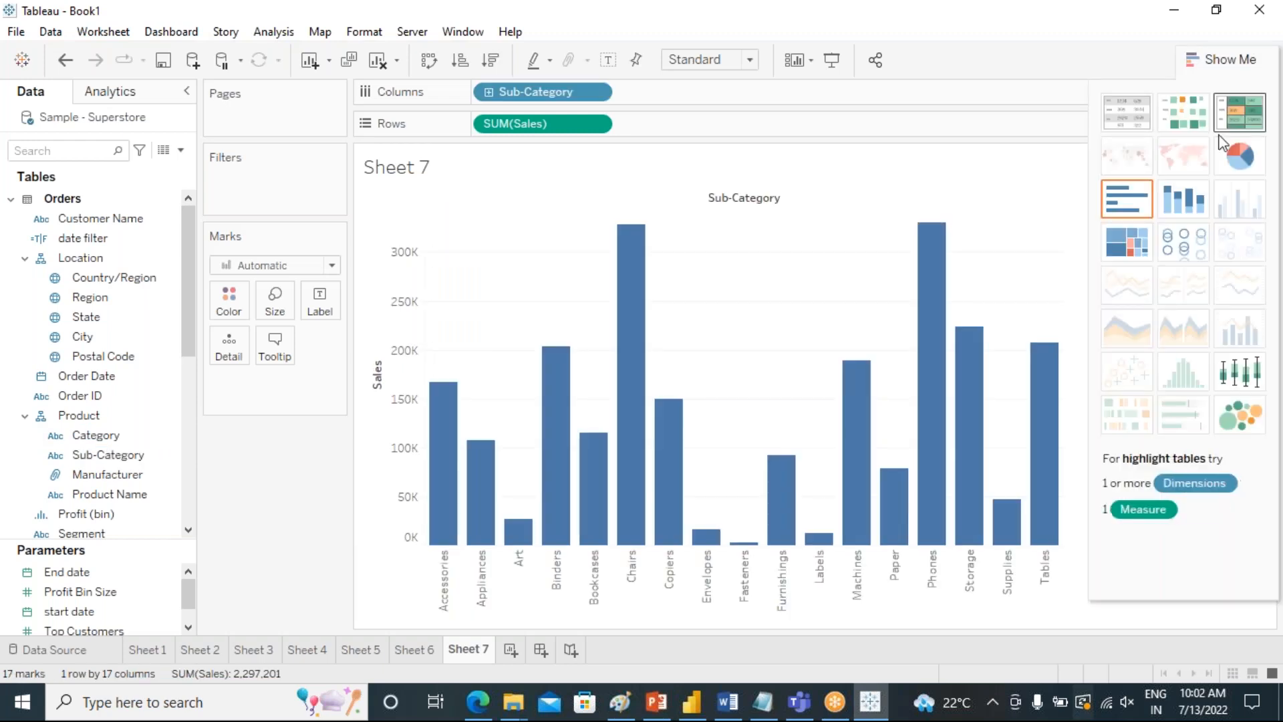
pyautogui.click(1180, 119)
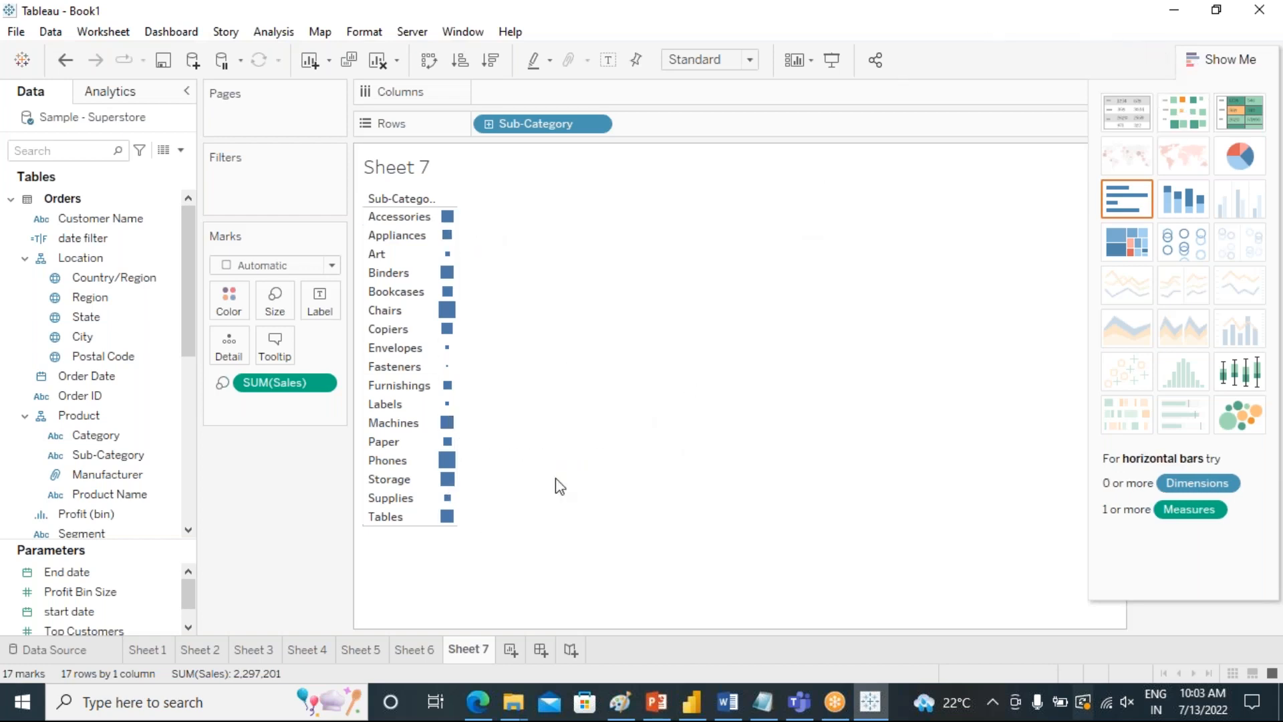
pyautogui.click(1229, 59)
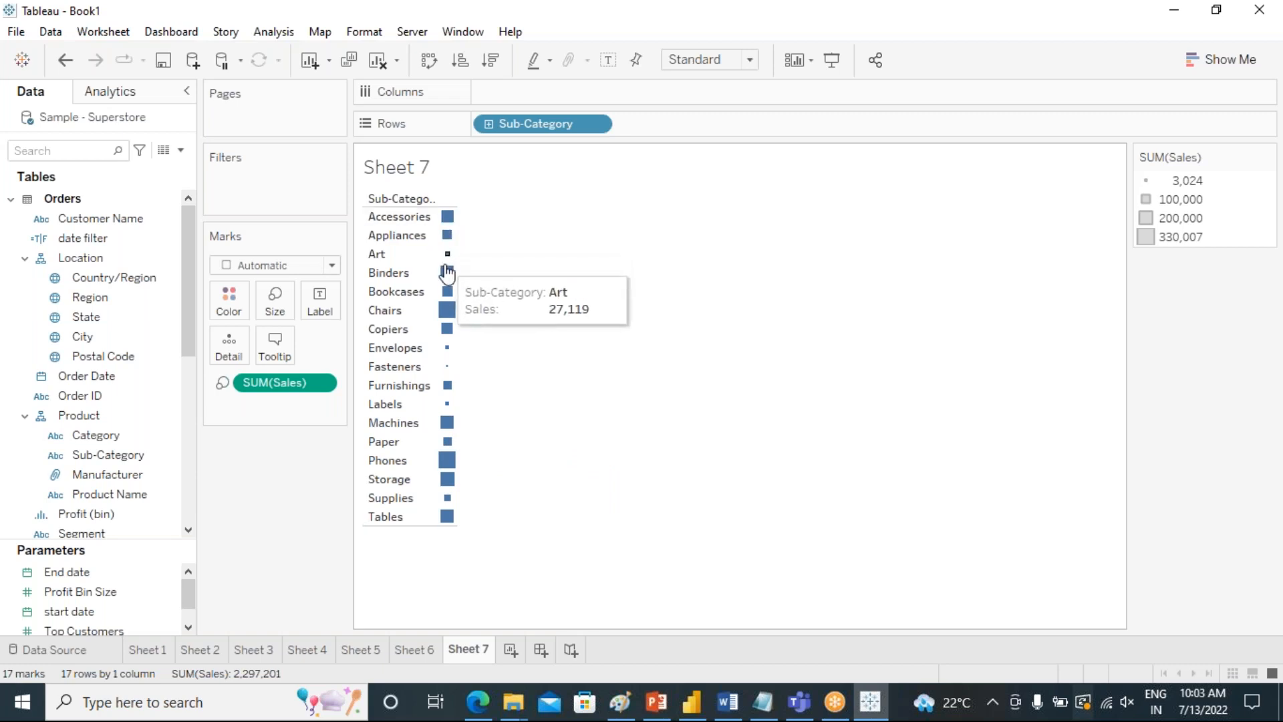
# Change the heat map's marks to Circle and enlarge them slightly.
pyautogui.click(331, 266)
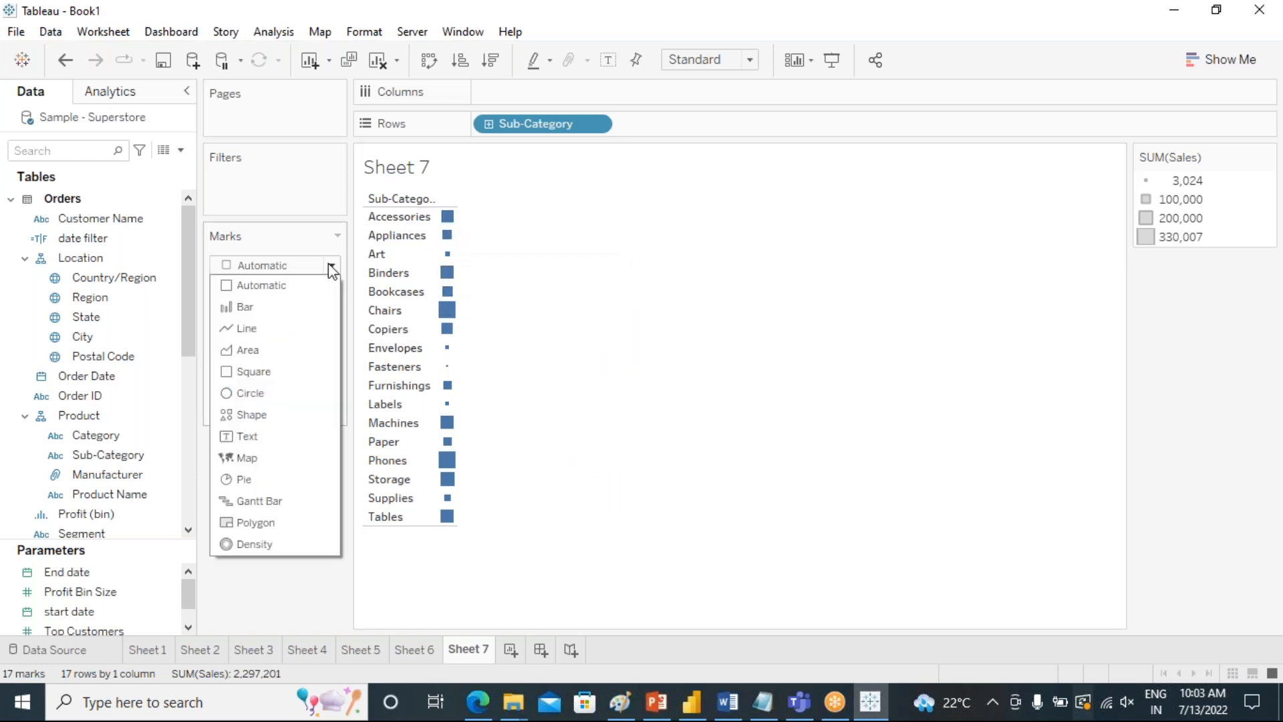
pyautogui.click(277, 394)
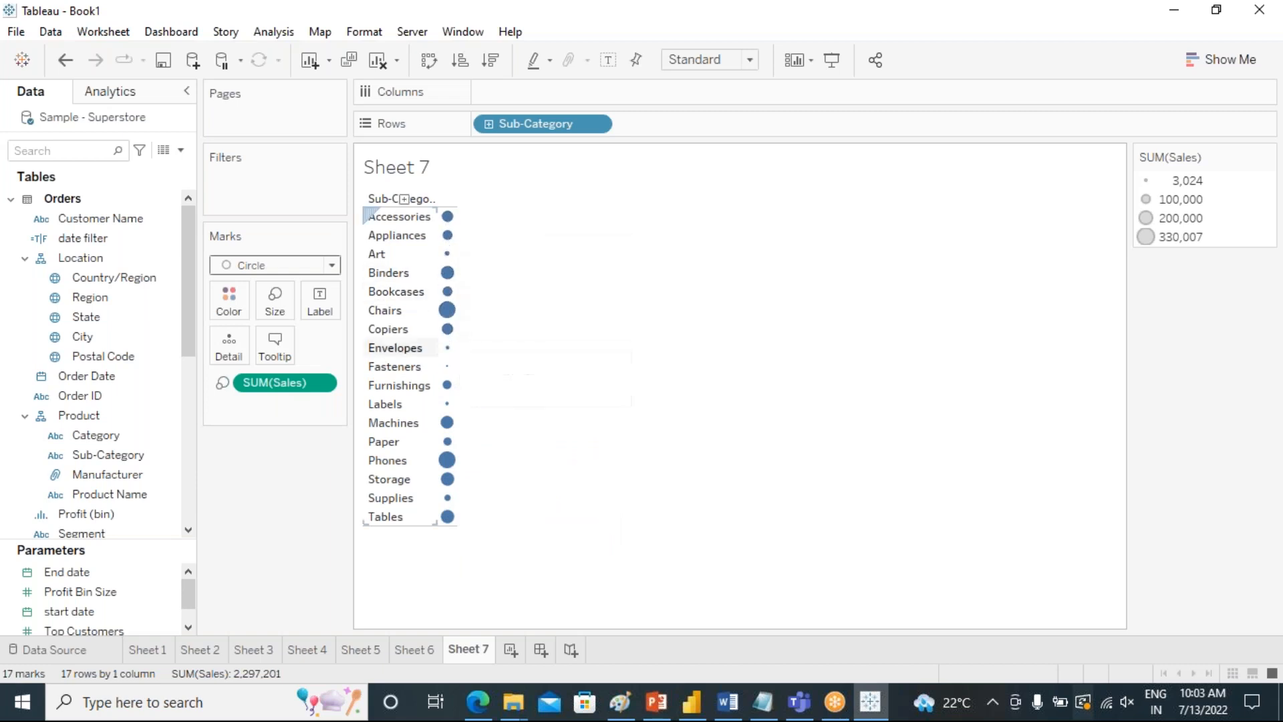
pyautogui.click(289, 300)
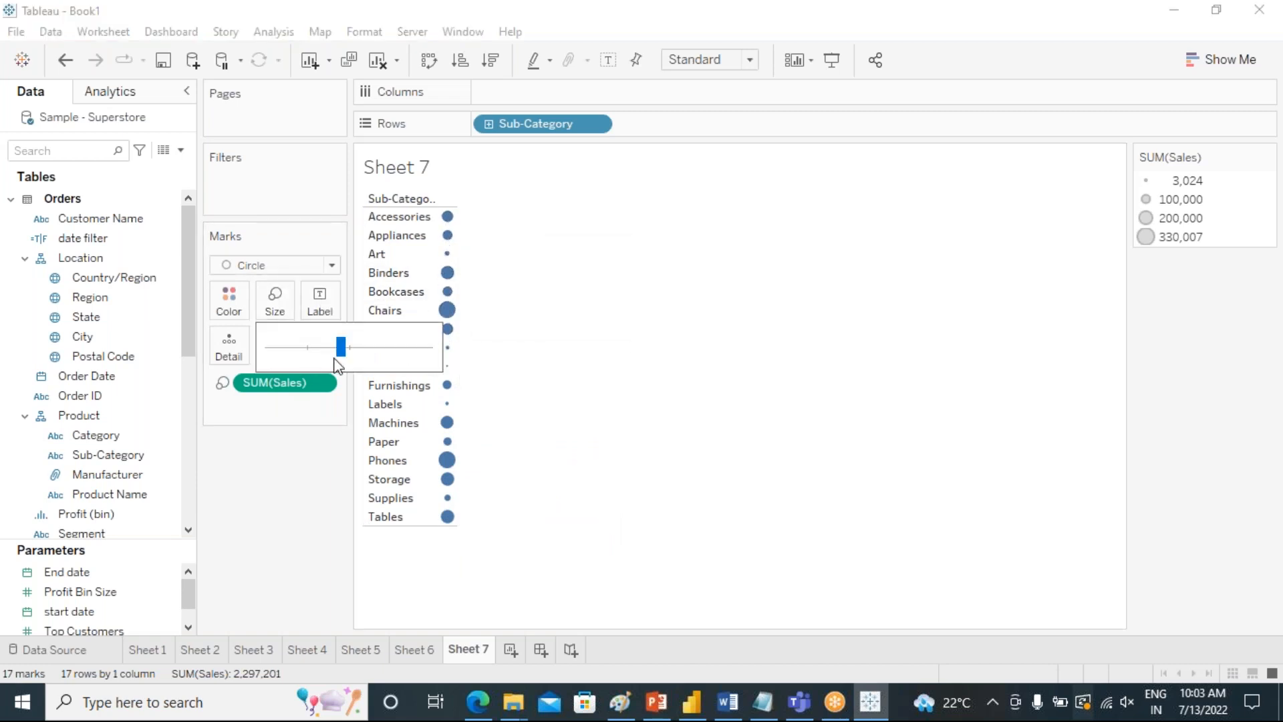
pyautogui.moveTo(355, 350); pyautogui.dragTo(353, 348)
pyautogui.click(728, 324)
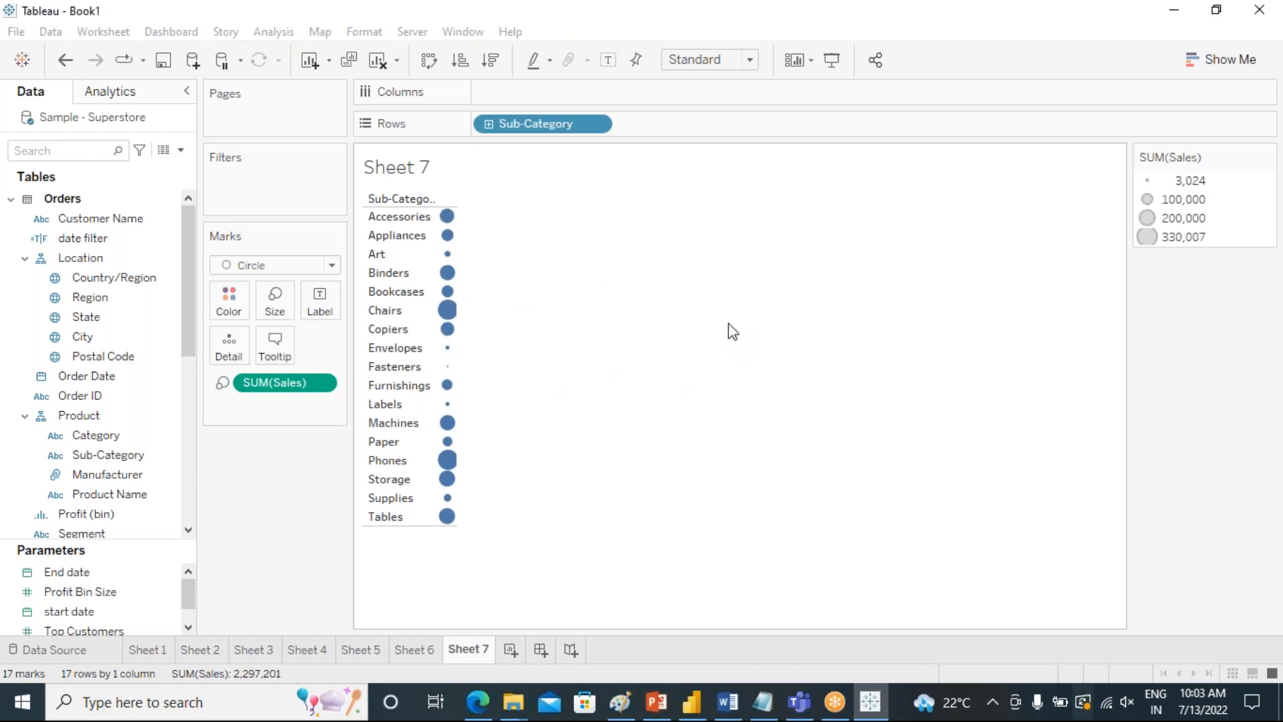
# Fit the chart to Entire View and sort the sub-categories in descending order of Sales.
pyautogui.click(742, 61)
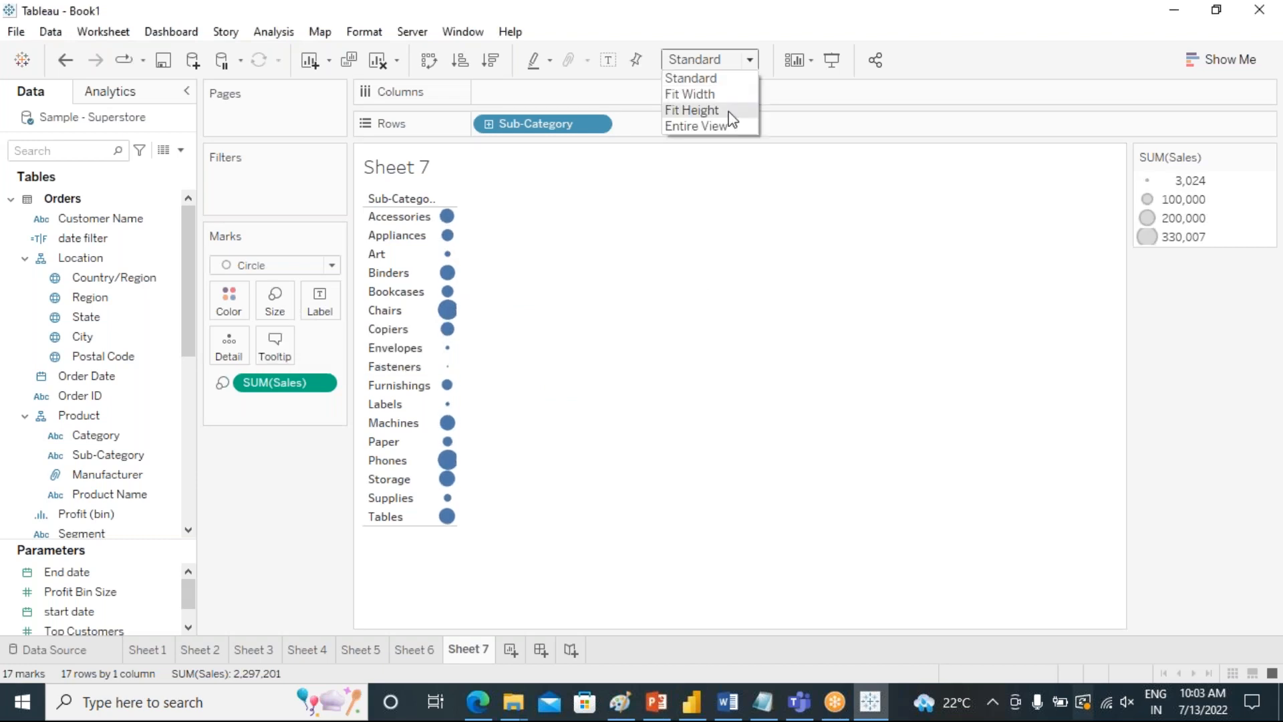
pyautogui.click(728, 164)
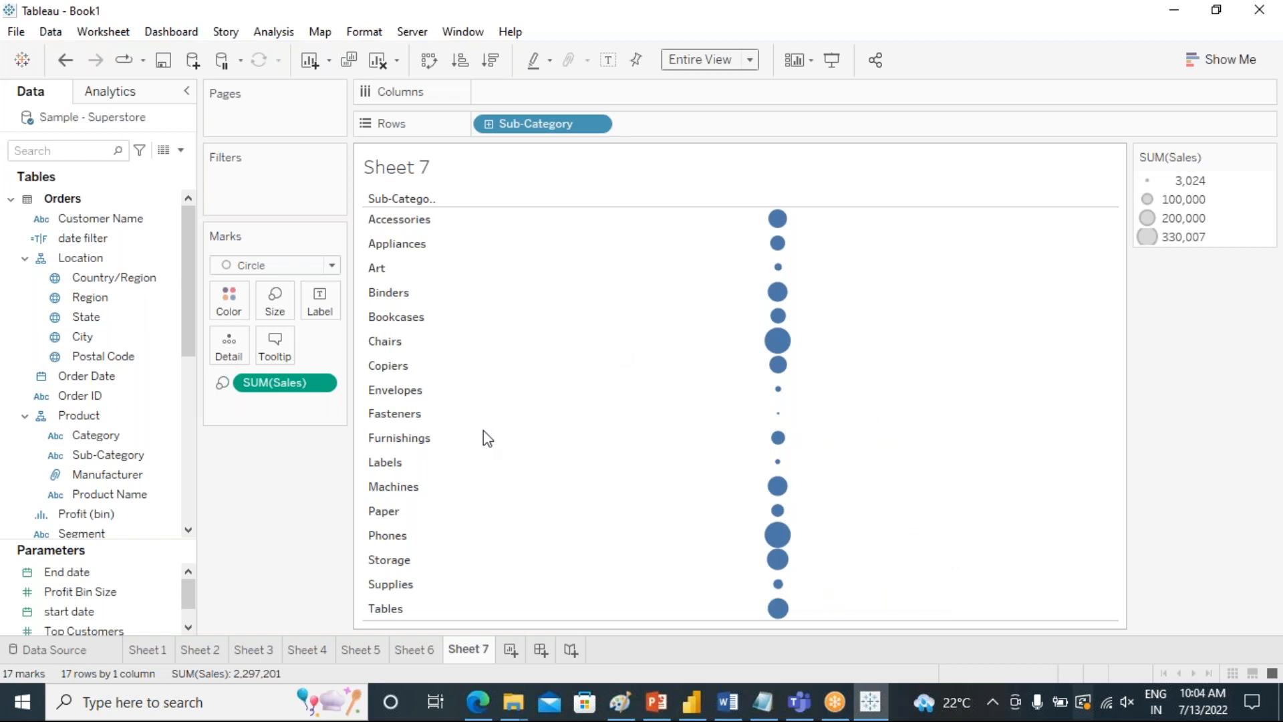
pyautogui.click(490, 60)
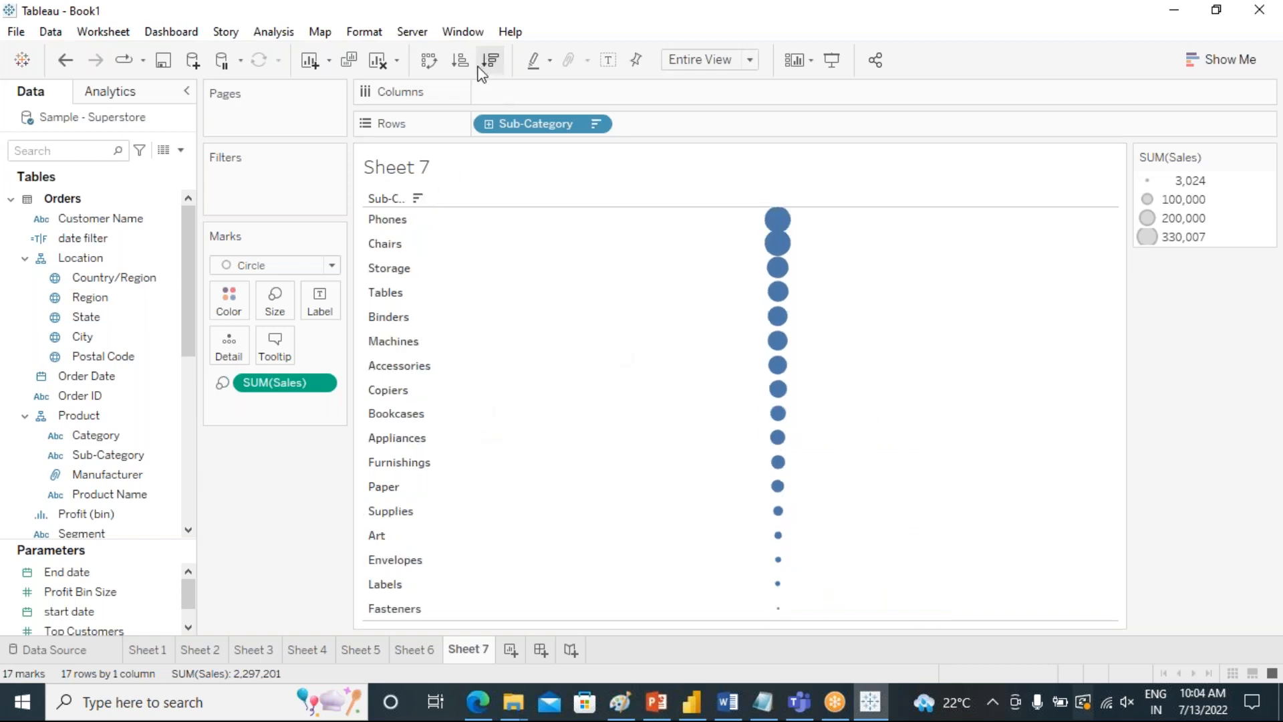
pyautogui.moveTo(784, 221)
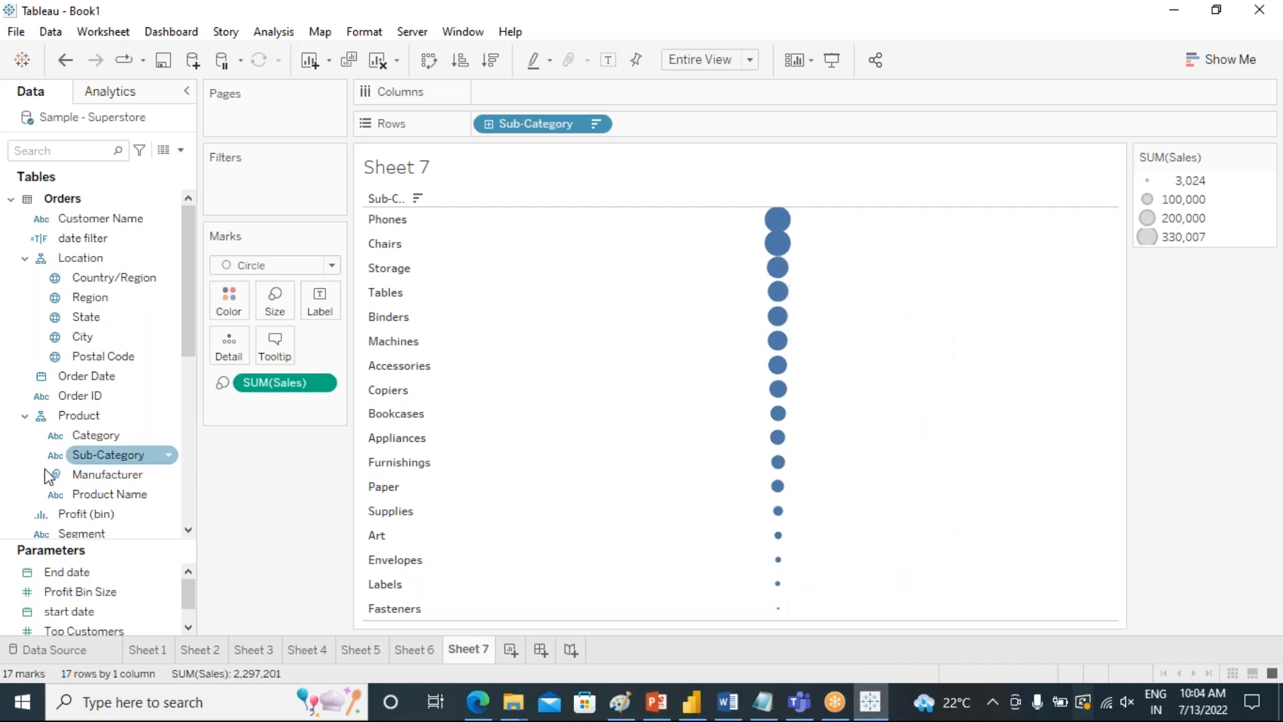
# Color the sub-category circles by Sales.
pyautogui.scroll(-3, 75, 466)
pyautogui.scroll(-2, 90, 506)
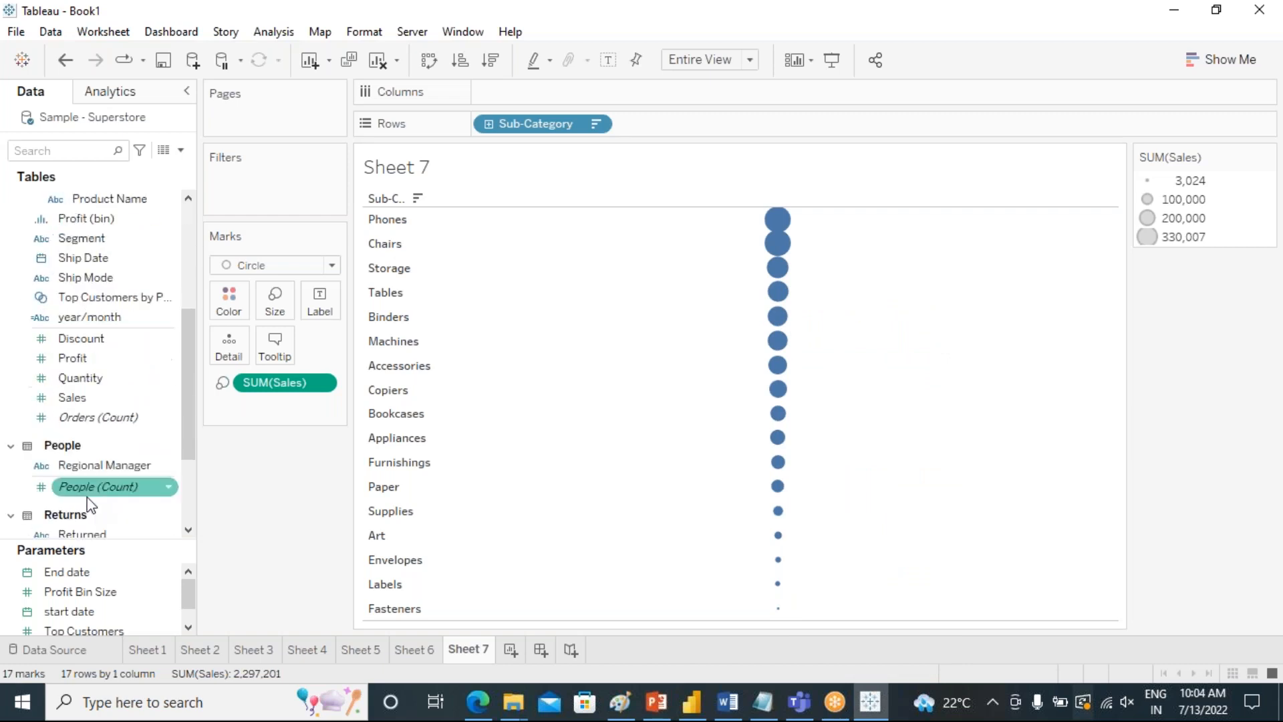
pyautogui.moveTo(62, 396); pyautogui.dragTo(223, 297)
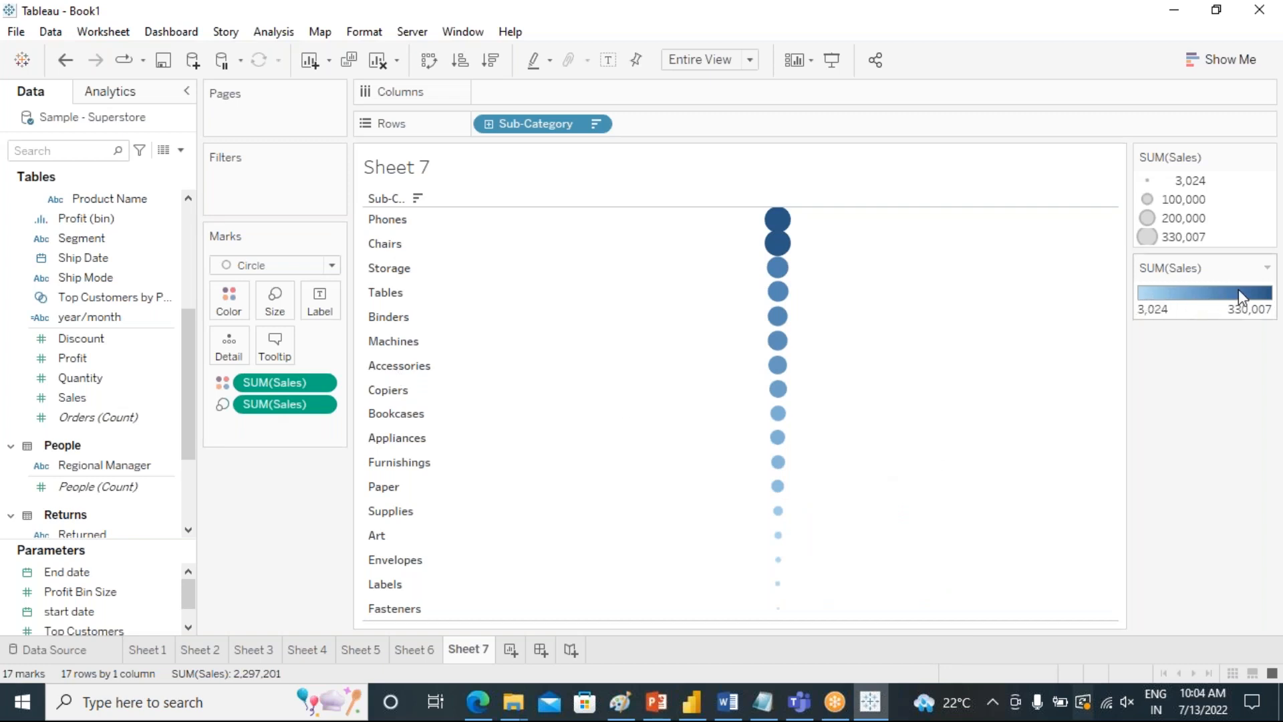
# Apply the Green-Gold palette to the Sales color scale.
pyautogui.doubleClick(1222, 299)
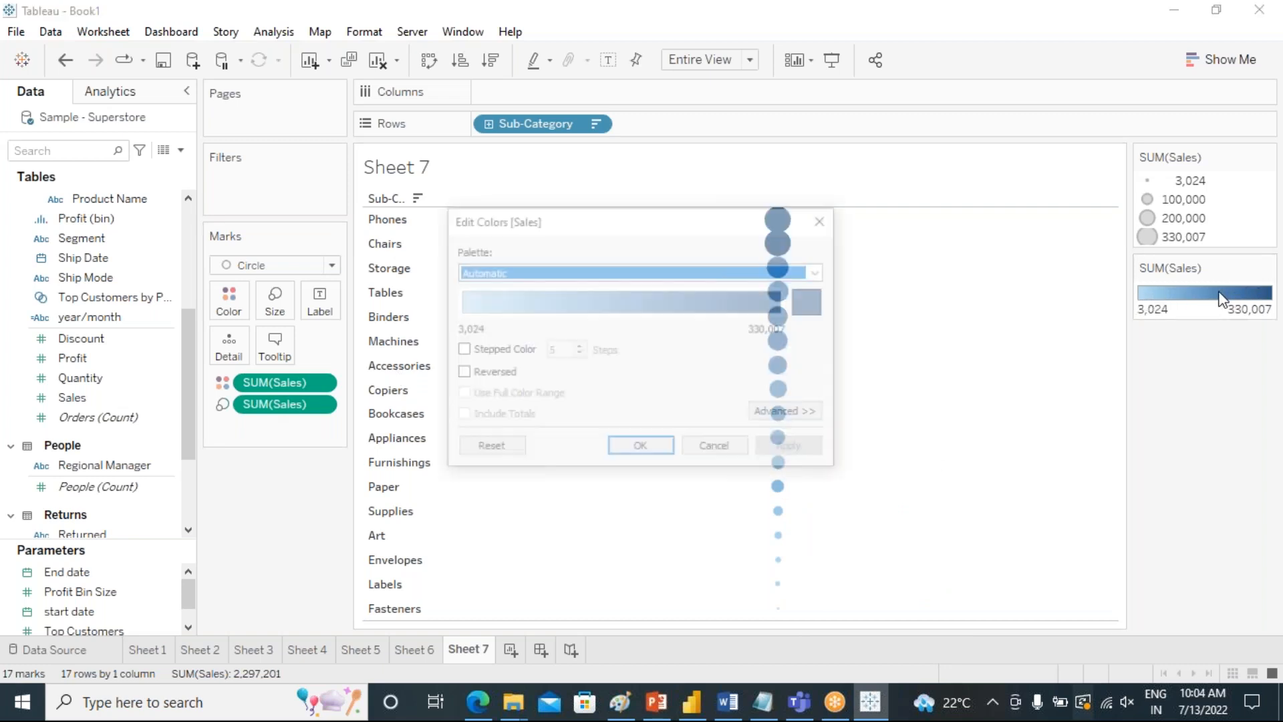
pyautogui.click(818, 271)
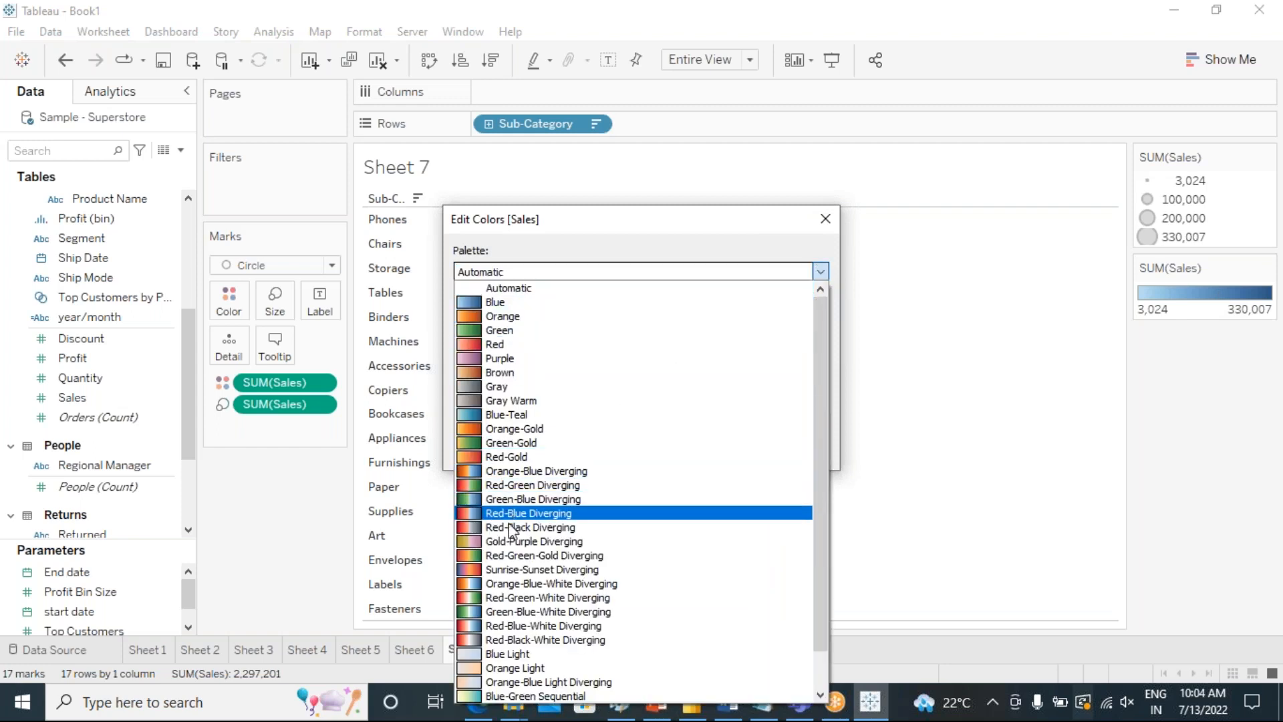
pyautogui.click(510, 444)
pyautogui.click(792, 449)
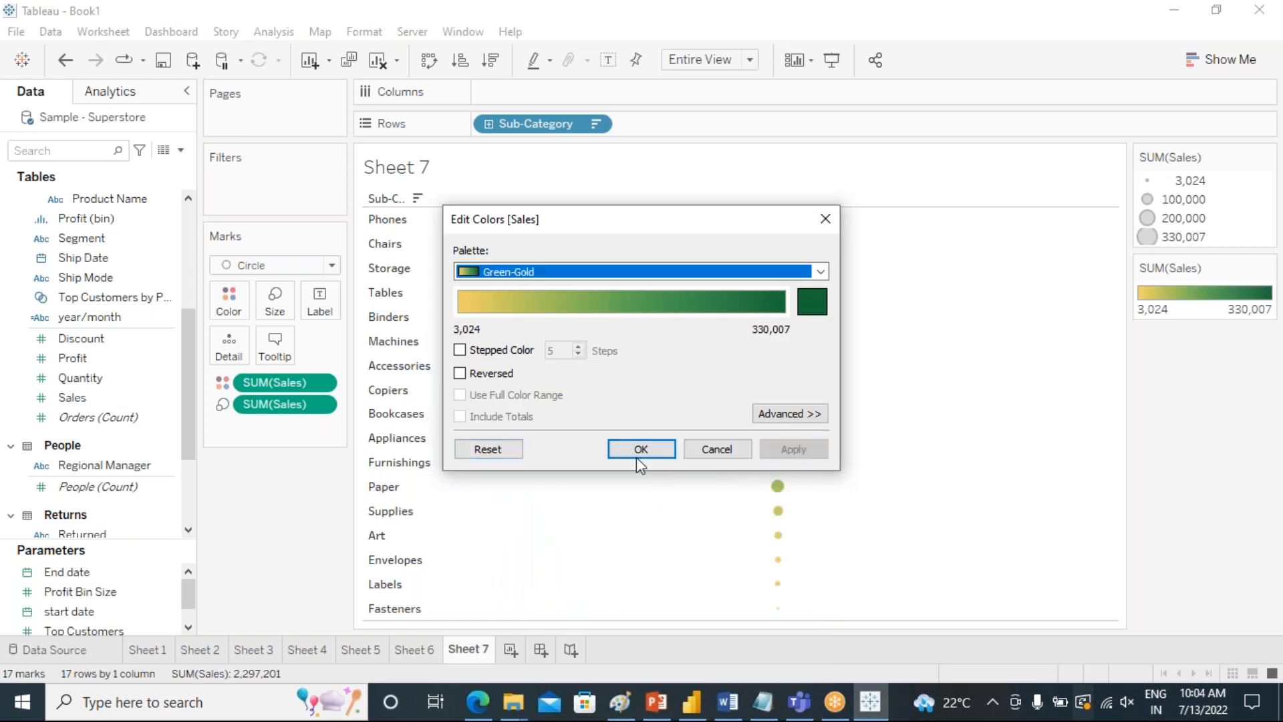
pyautogui.click(638, 450)
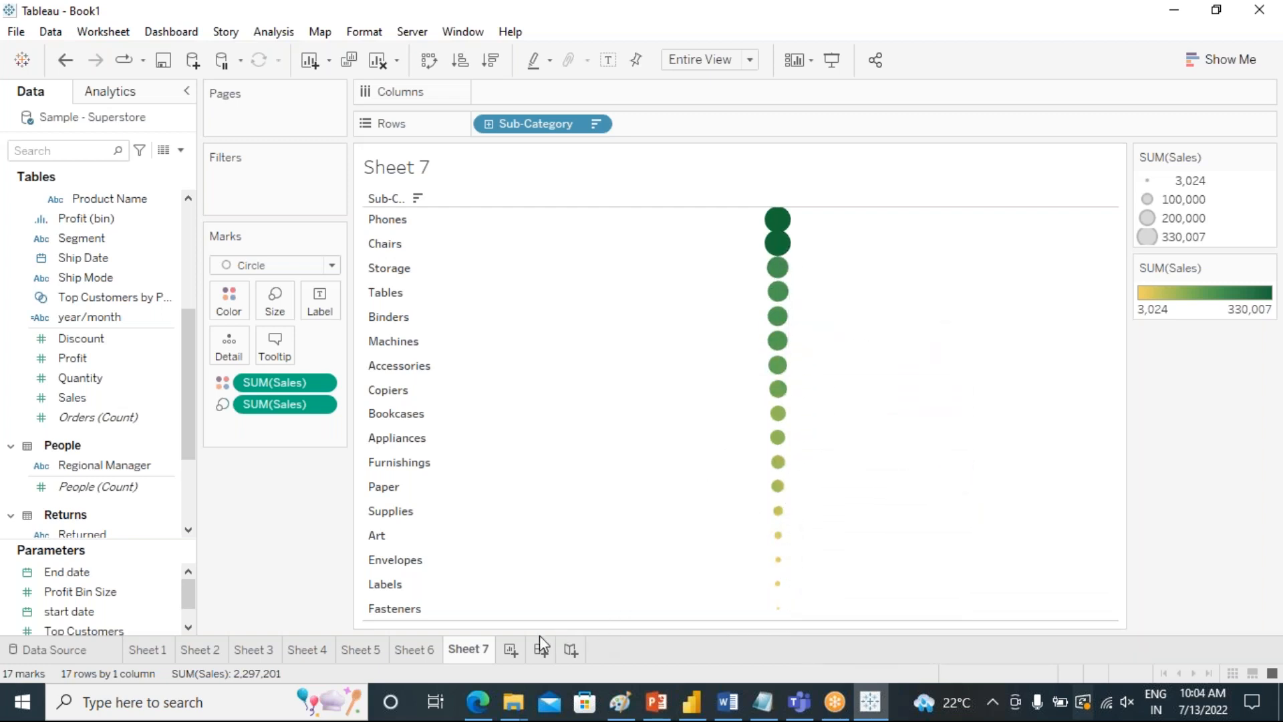
# Duplicate Sheet 7 as a new worksheet.
pyautogui.rightClick(470, 652)
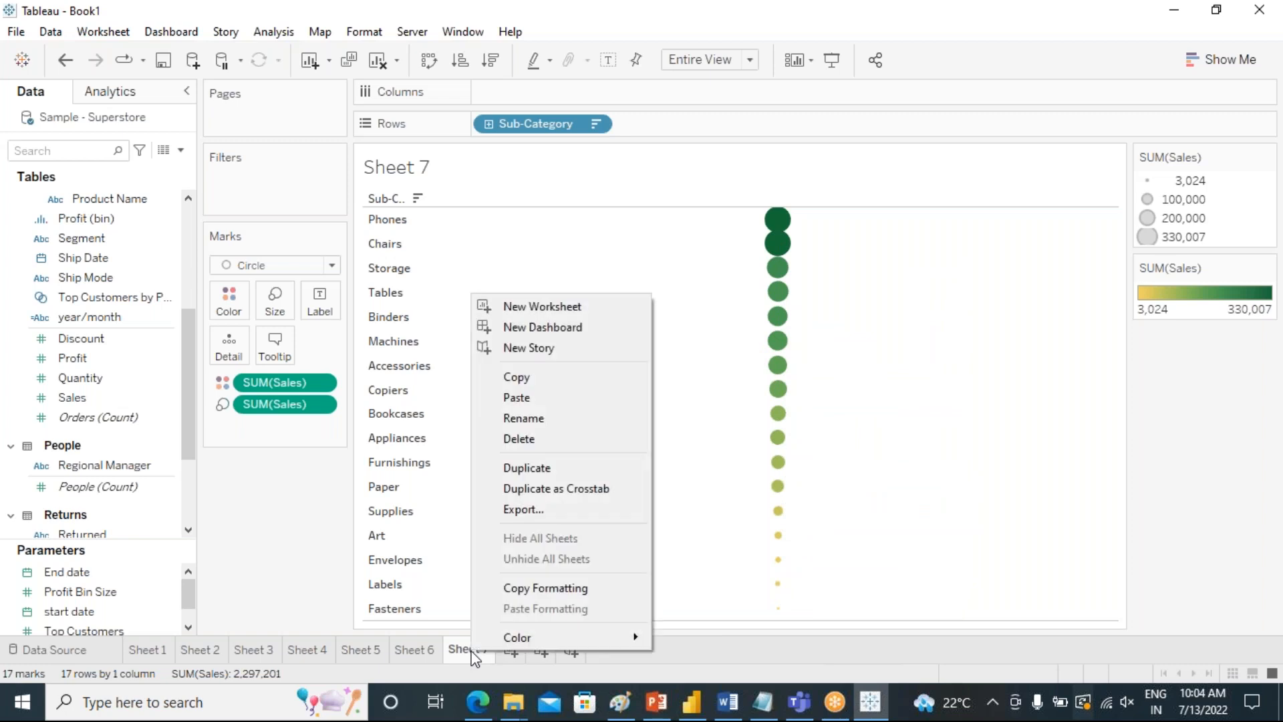
pyautogui.click(521, 467)
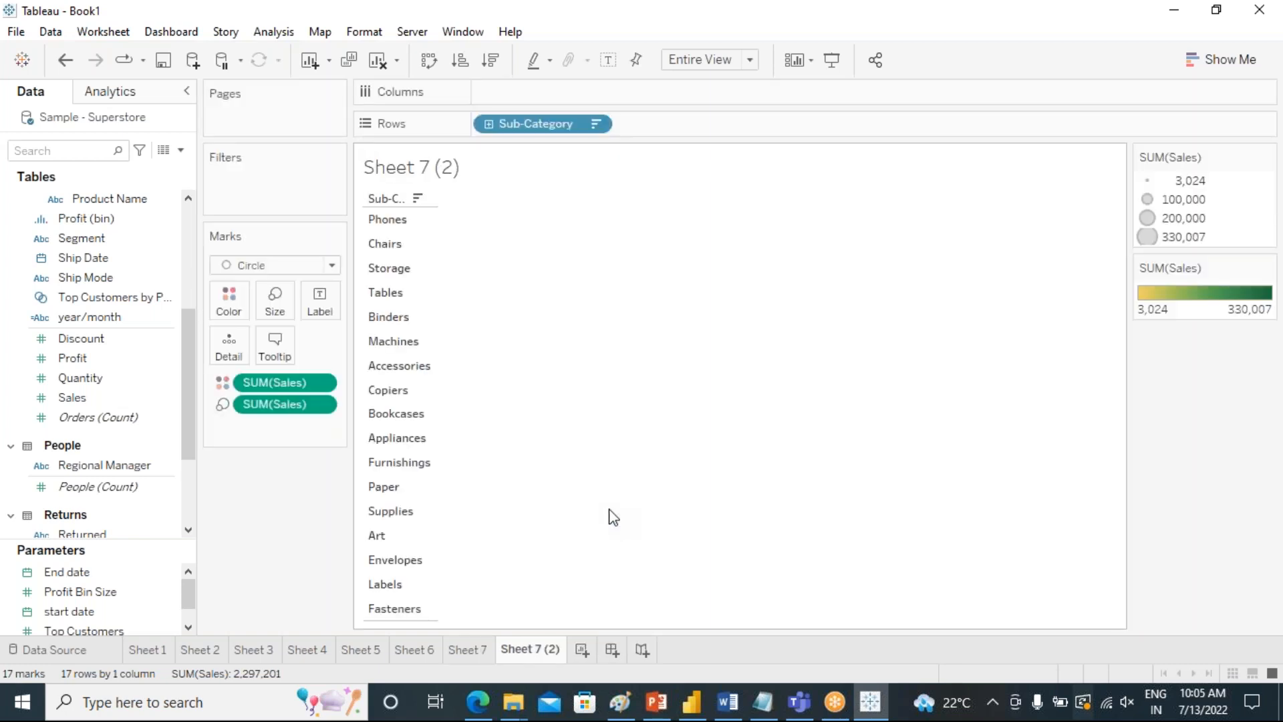
# Add Order Date by year to the columns so the sub-category circles are split by year.
pyautogui.scroll(4, 109, 388)
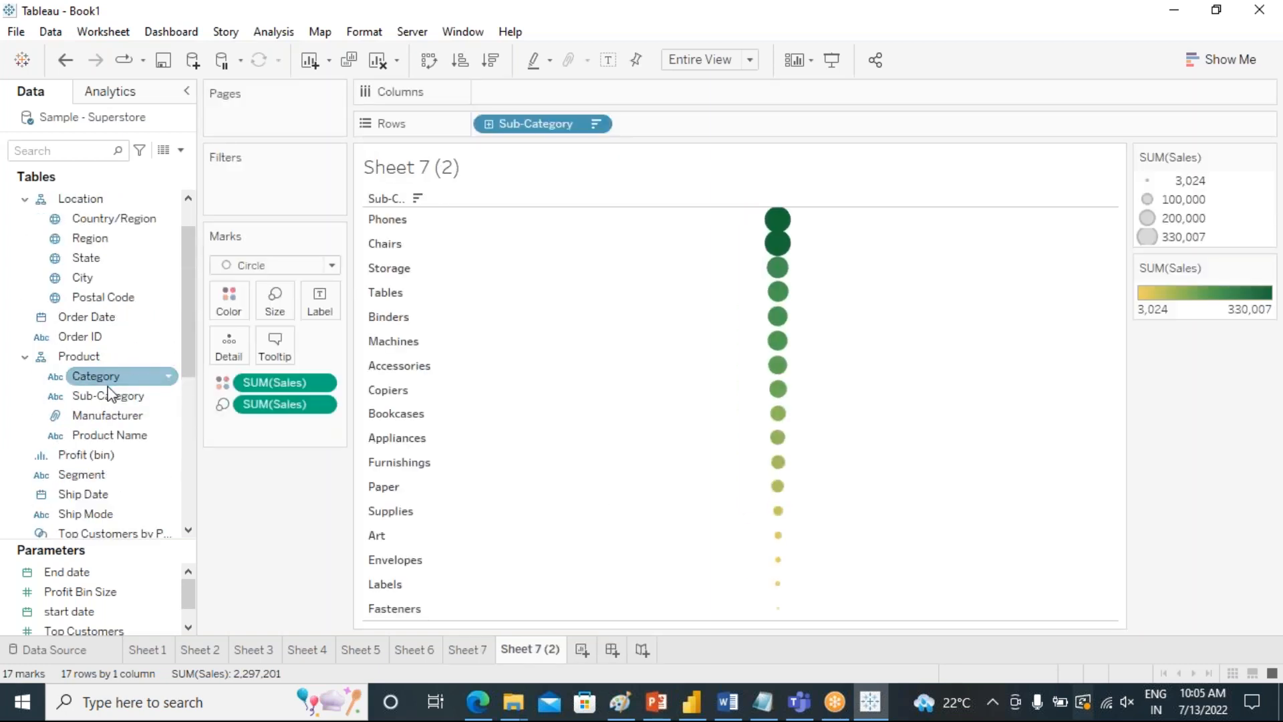
pyautogui.scroll(1, 110, 381)
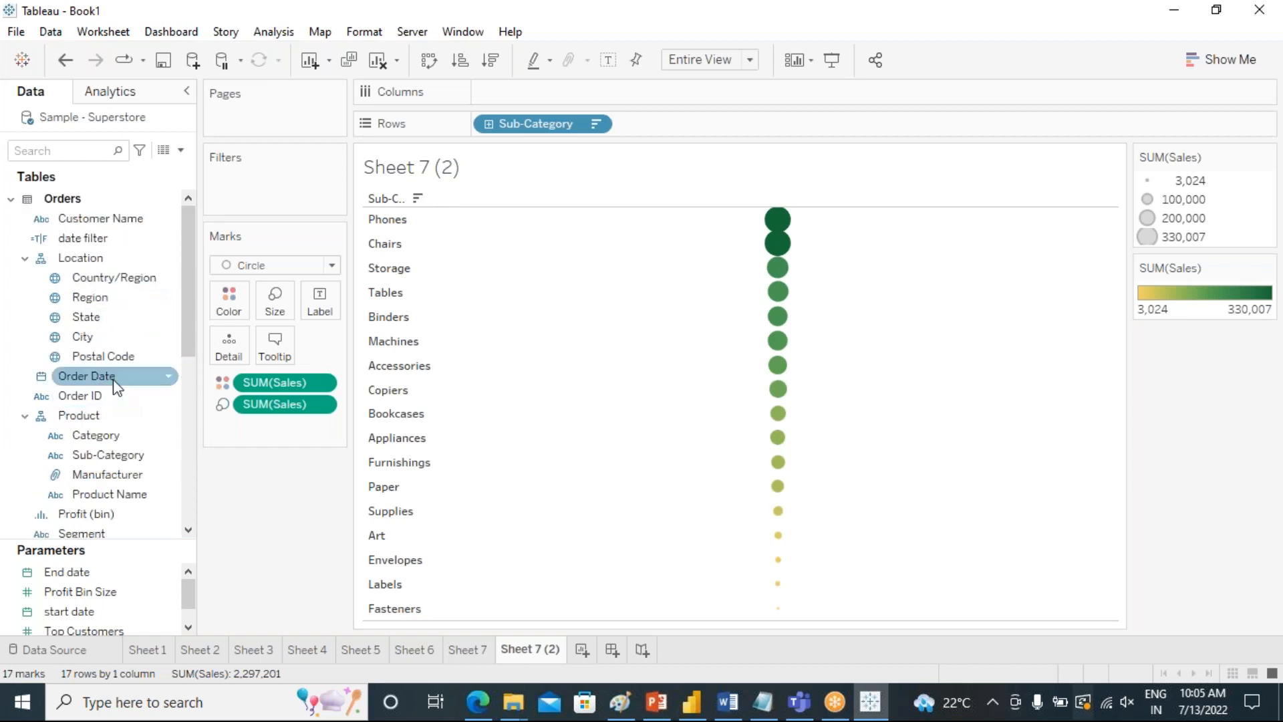
pyautogui.click(104, 358)
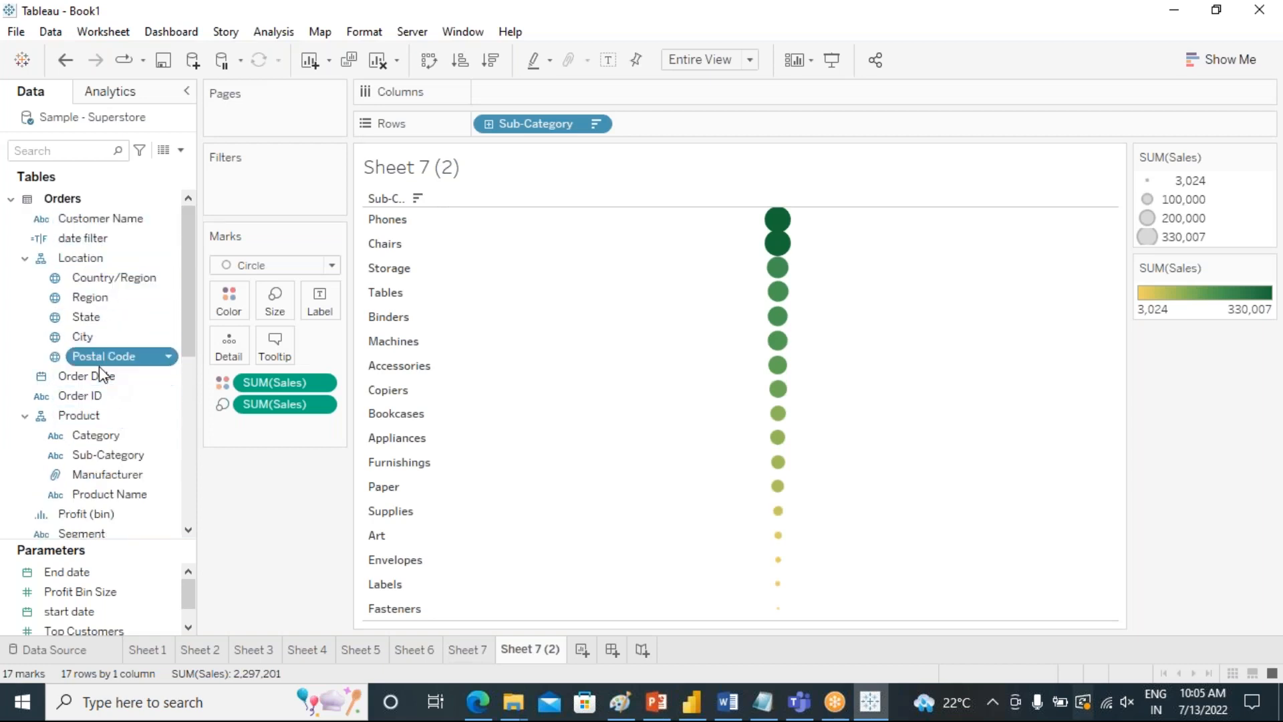
pyautogui.click(102, 377)
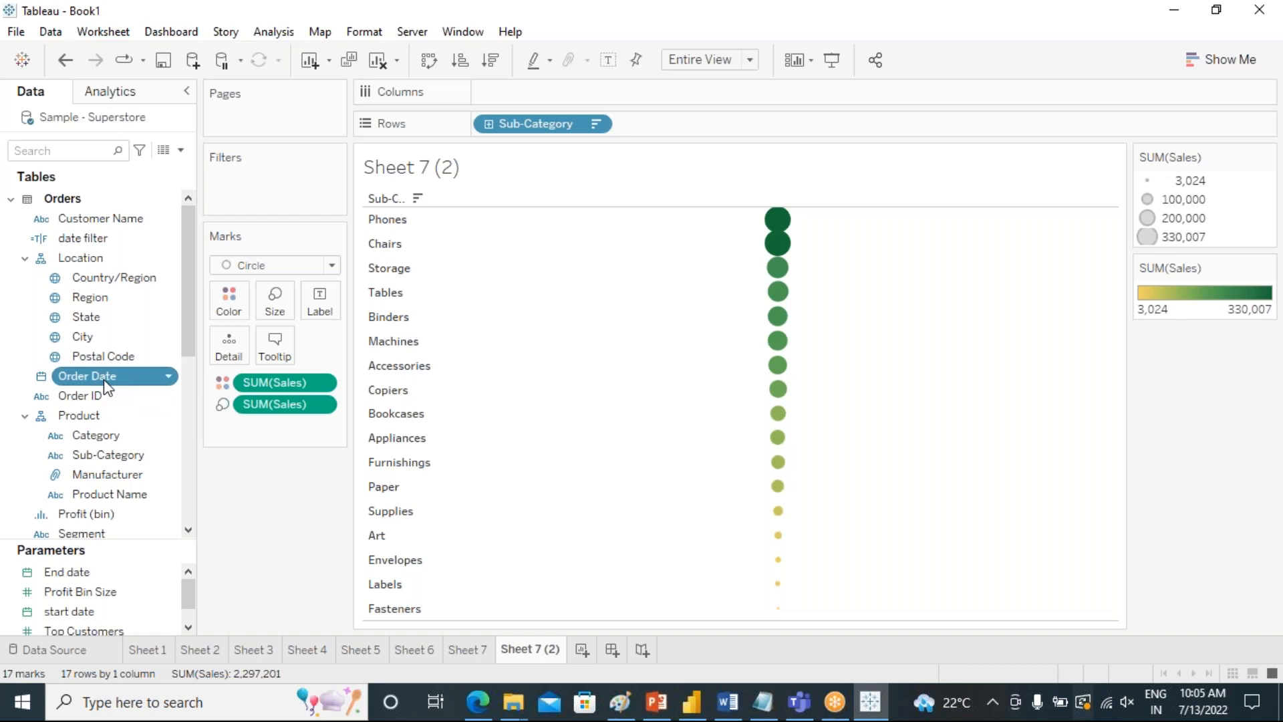
pyautogui.doubleClick(105, 378)
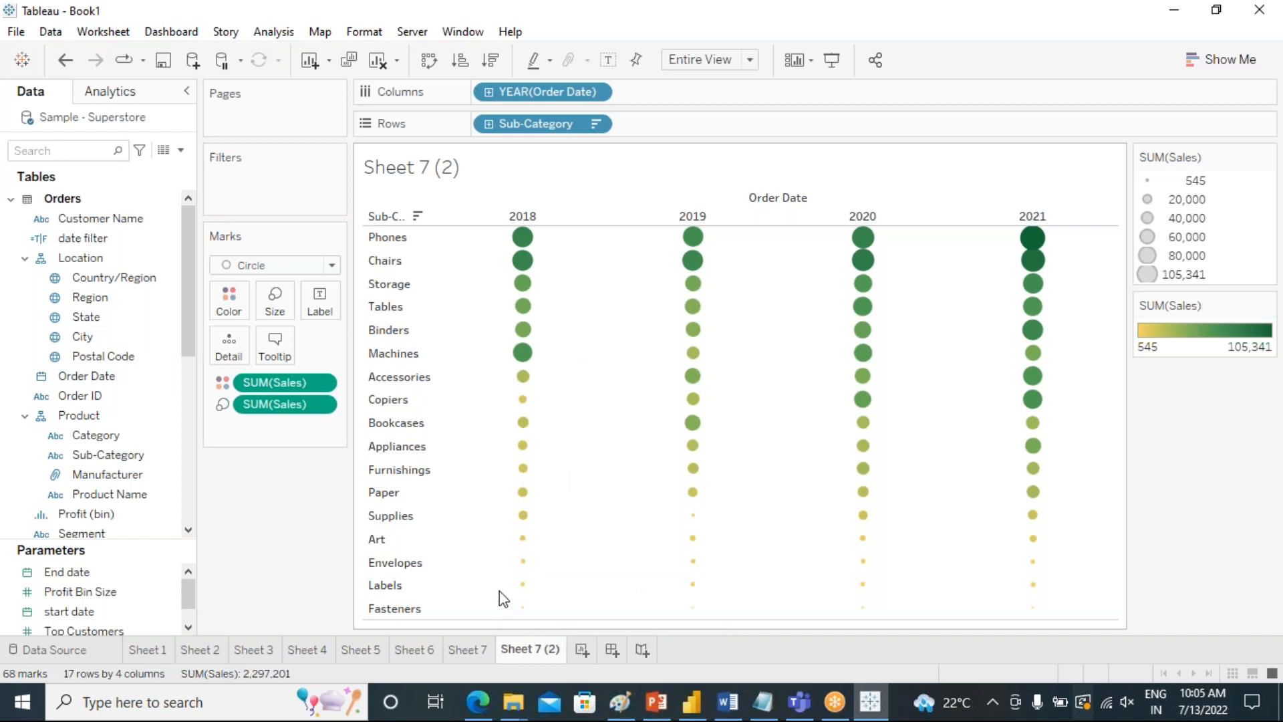
# Try ascending and descending Sales sorts on the sub-category rows.
pyautogui.moveTo(532, 245)
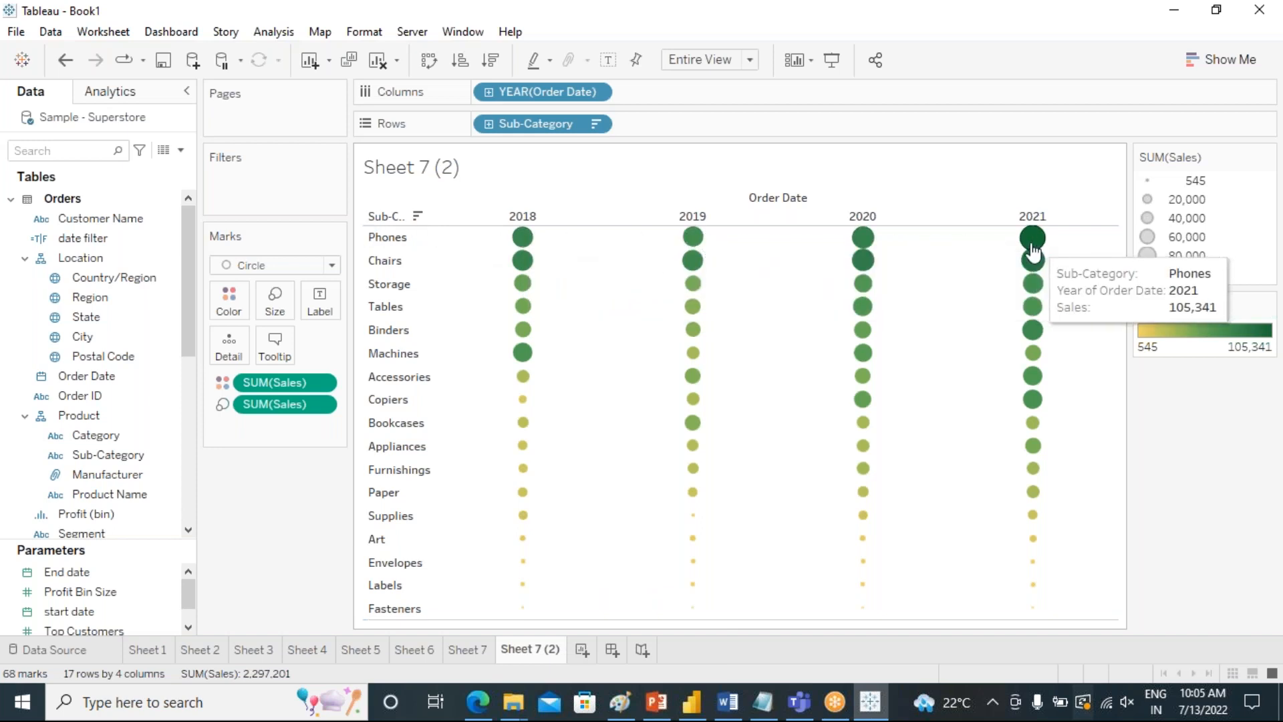
pyautogui.click(460, 66)
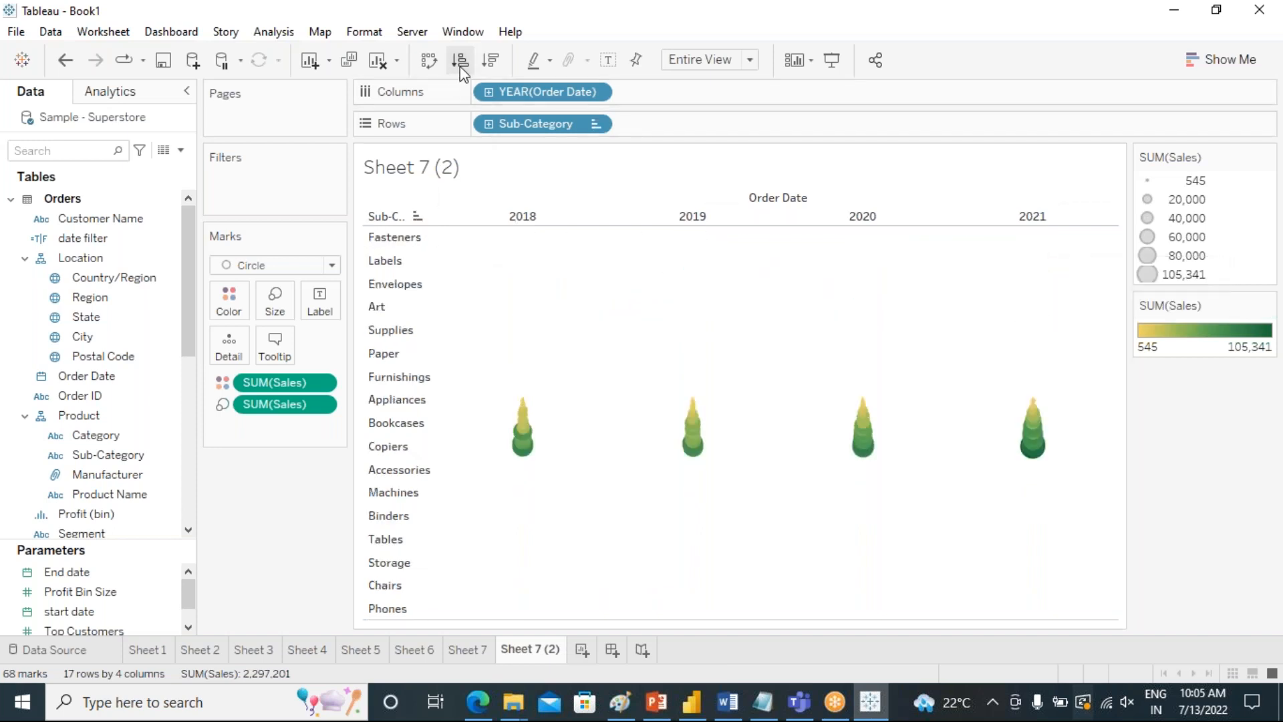
pyautogui.click(492, 64)
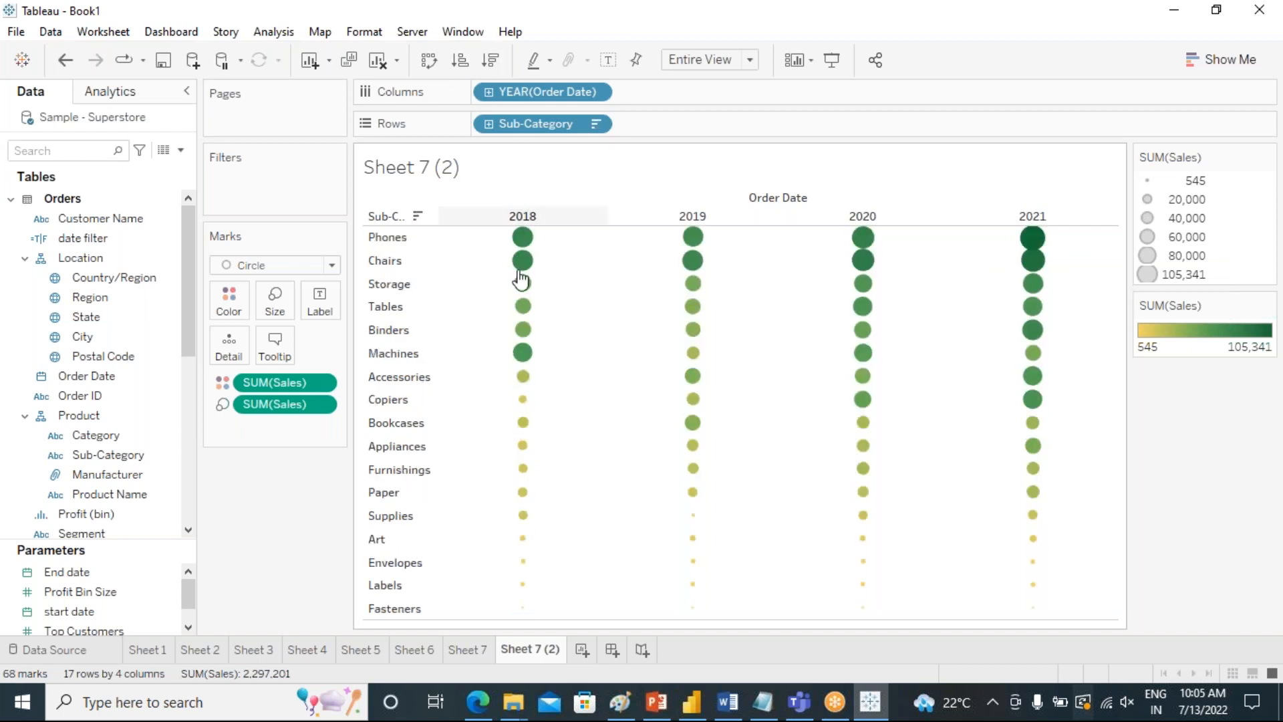
pyautogui.click(419, 216)
pyautogui.click(416, 217)
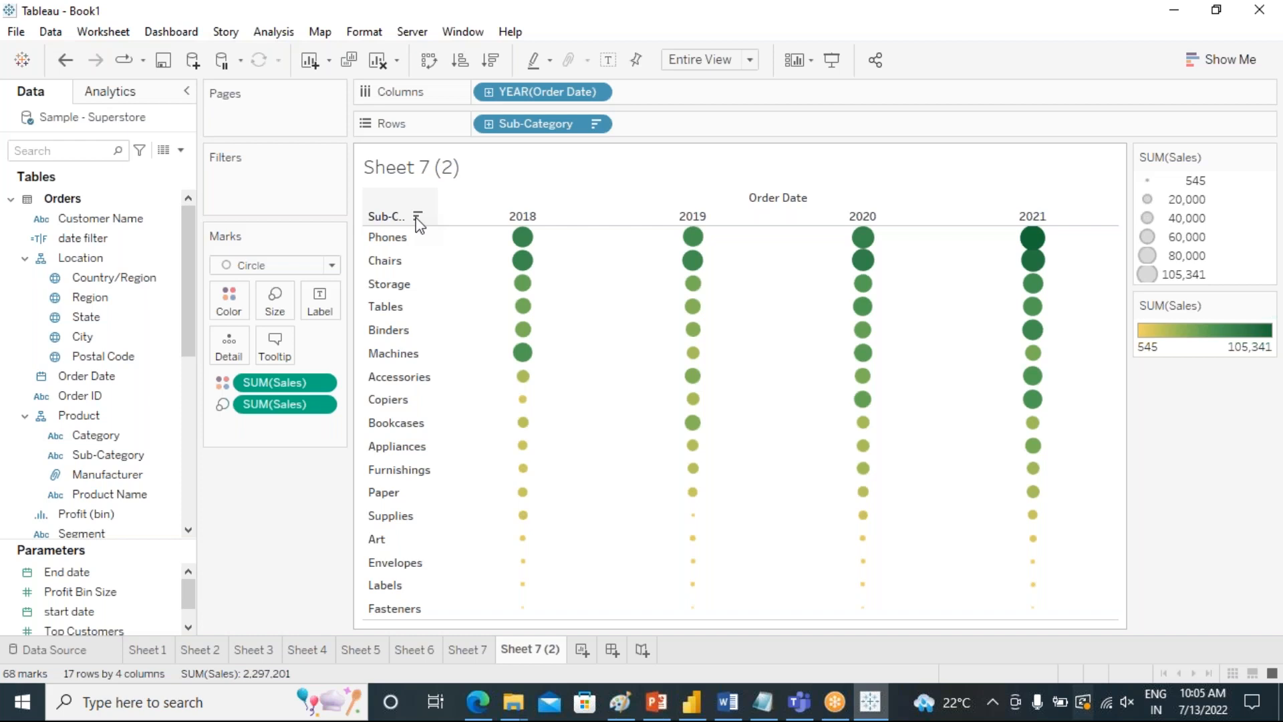
pyautogui.click(417, 216)
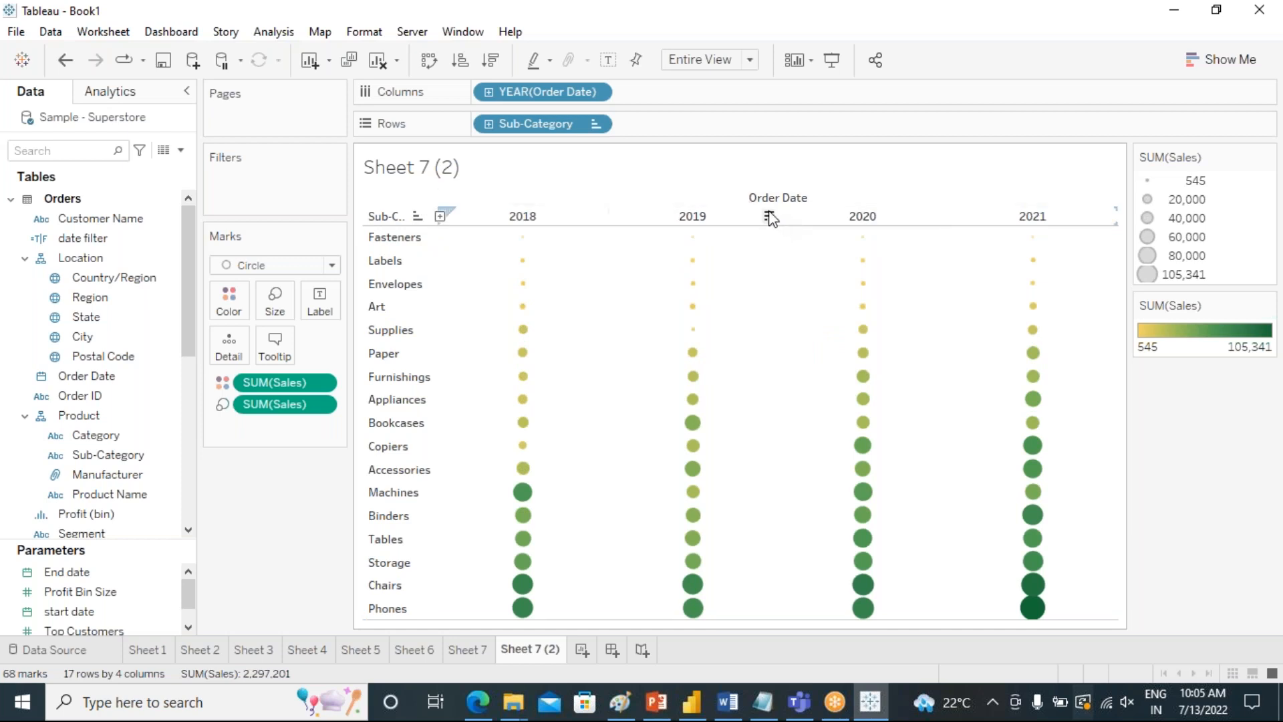
# Cycle the sub-category sort on the 2019 column through descending and ascending, and clear the sorting.
pyautogui.click(769, 219)
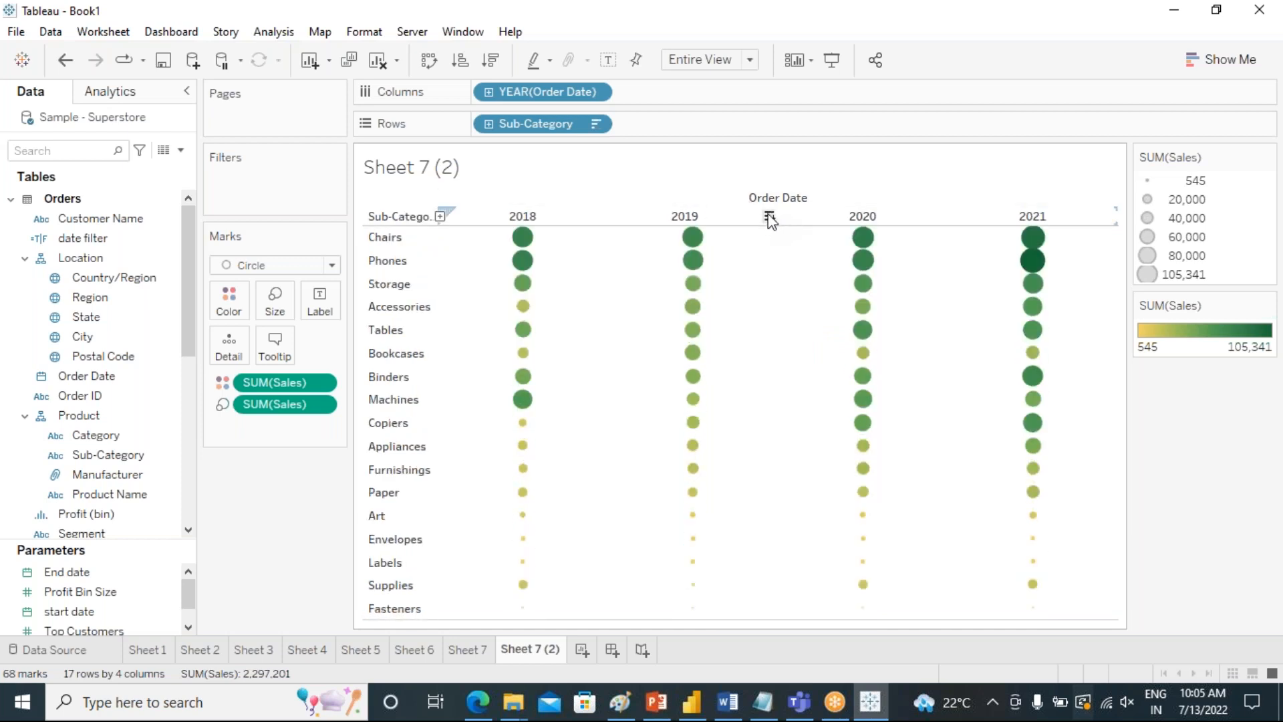
pyautogui.click(769, 219)
pyautogui.click(769, 219)
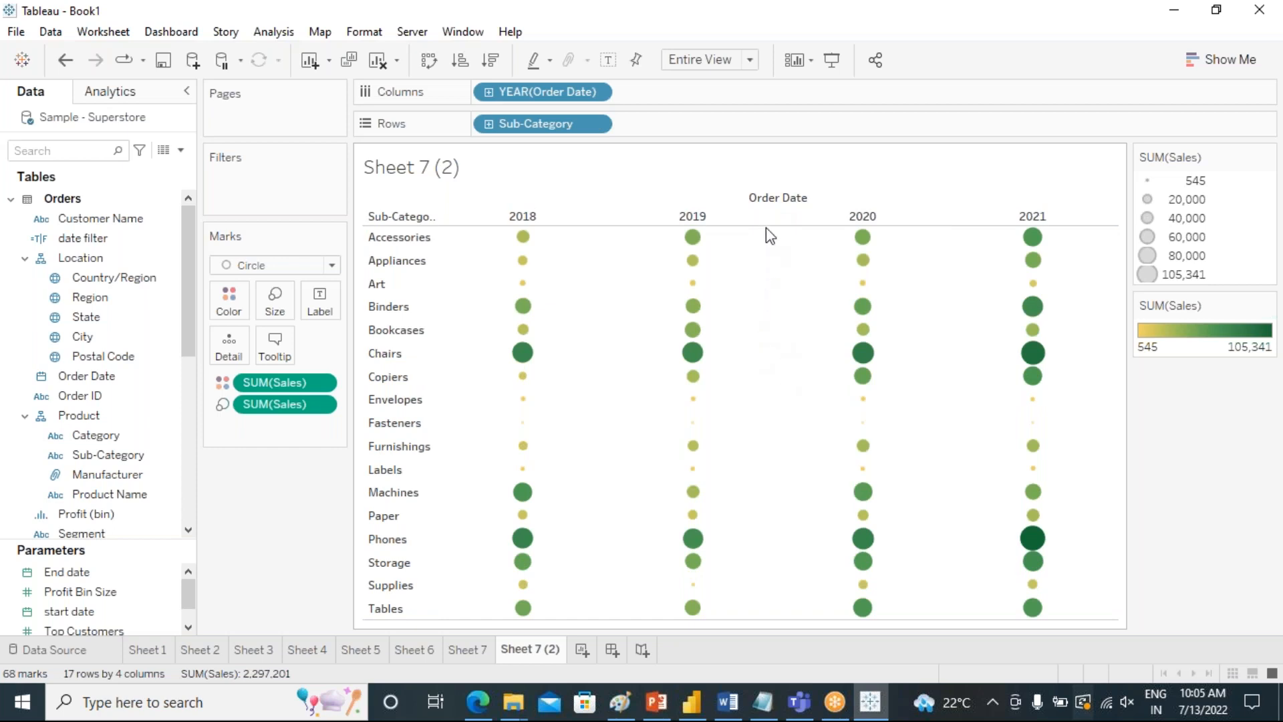
# Change the mark type of the sub-category by year chart to Shape.
pyautogui.moveTo(769, 221)
pyautogui.moveTo(516, 258)
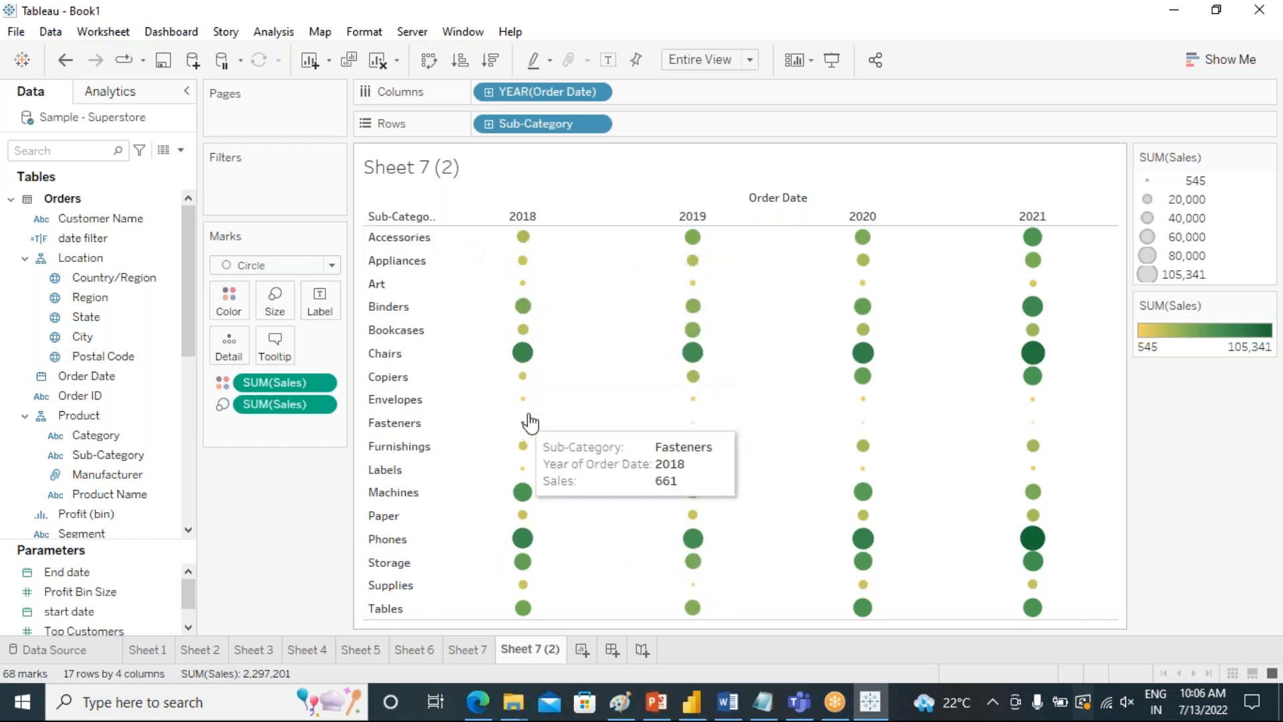
pyautogui.moveTo(522, 358)
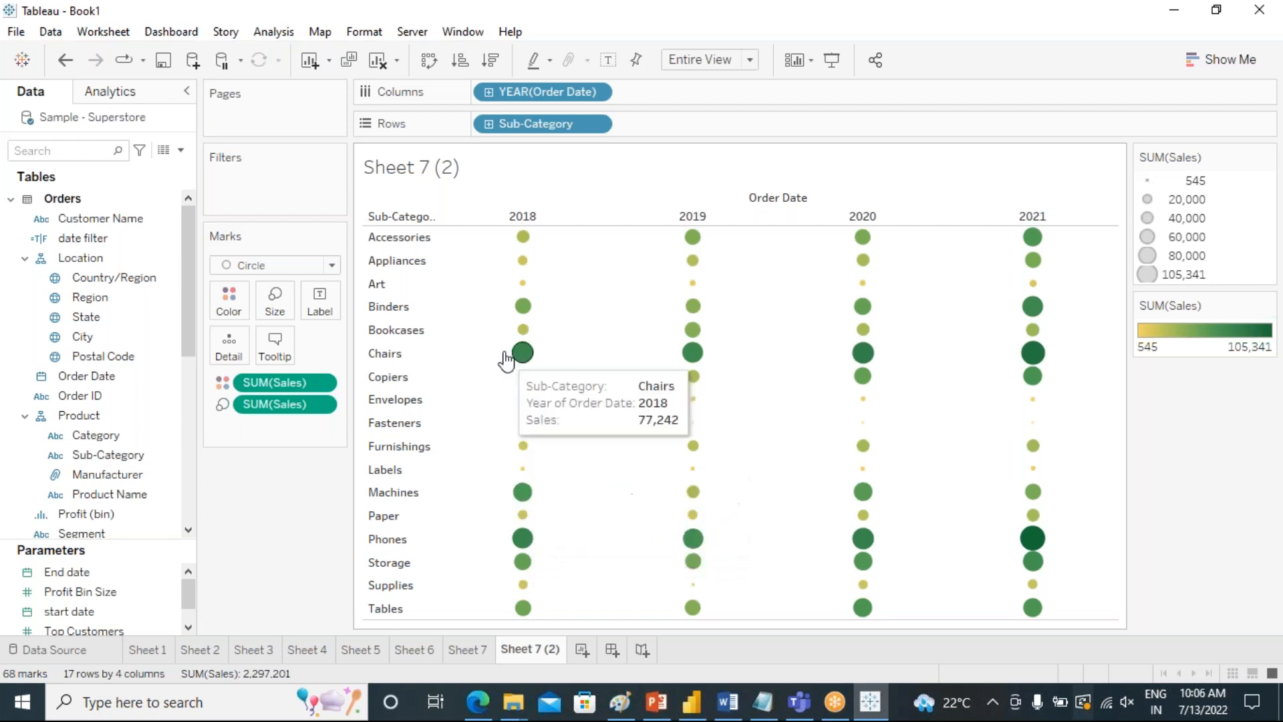
pyautogui.moveTo(524, 308)
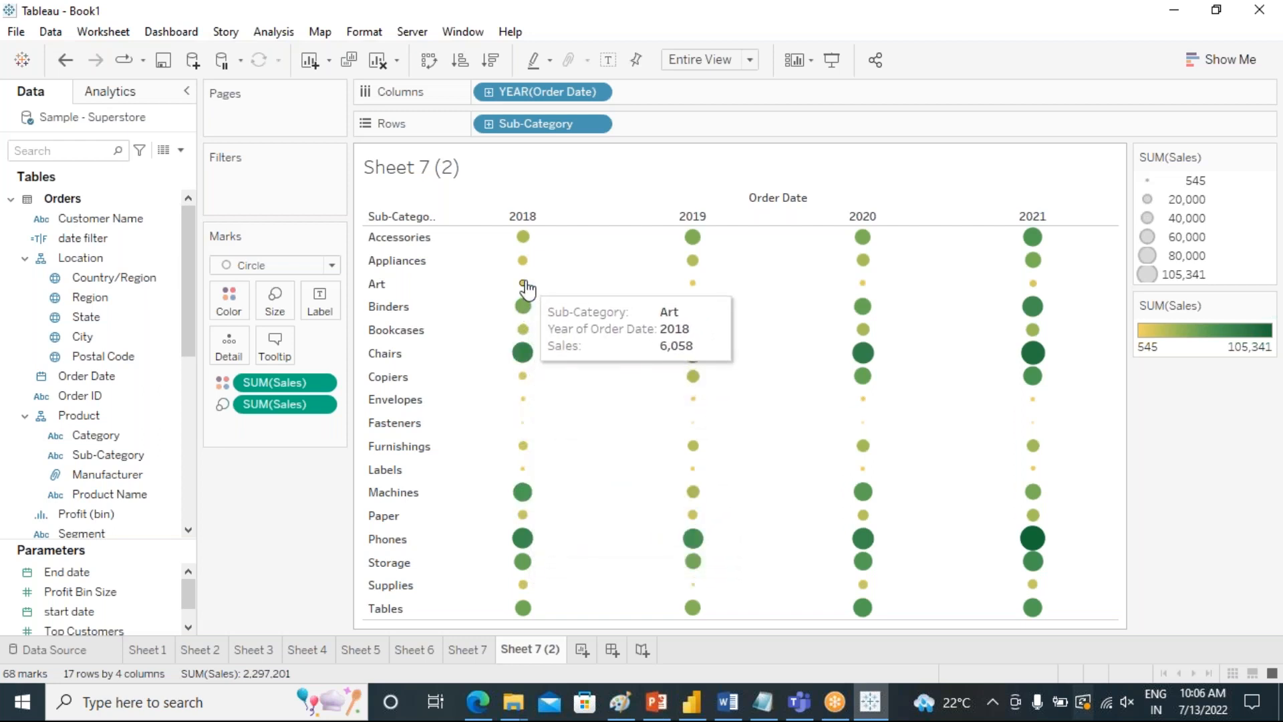
pyautogui.moveTo(523, 430)
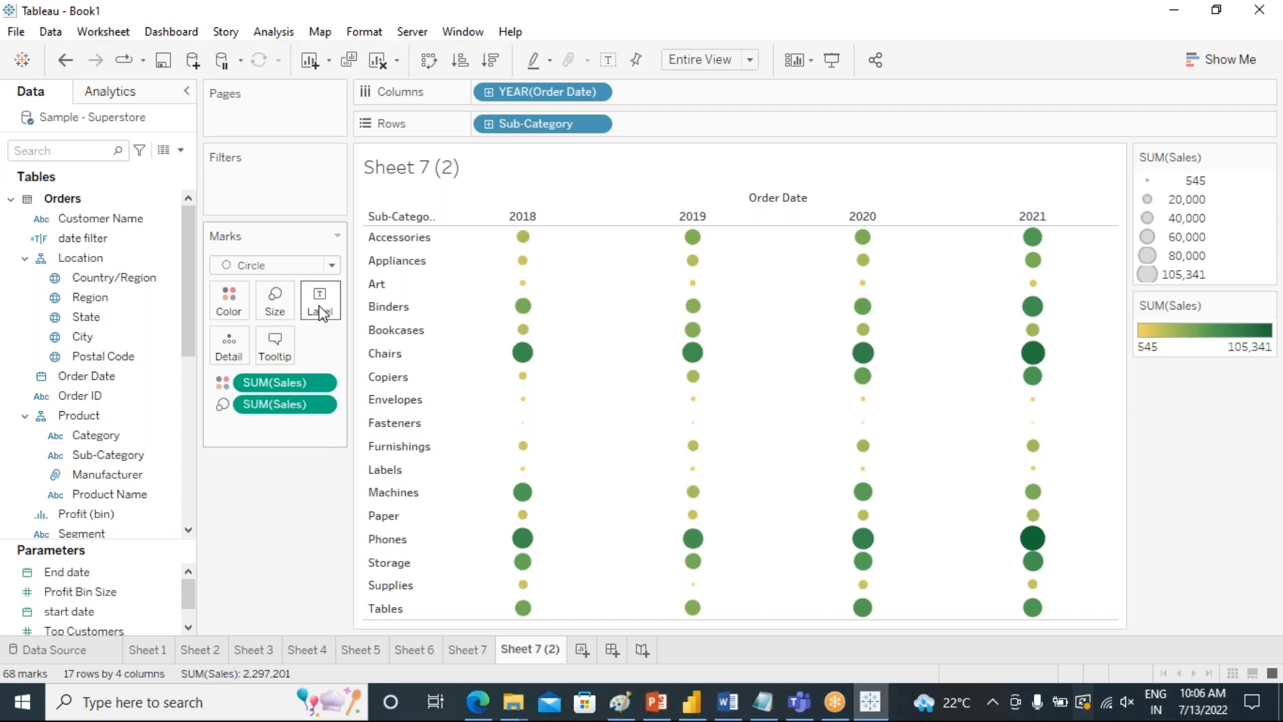
pyautogui.click(314, 266)
pyautogui.click(284, 414)
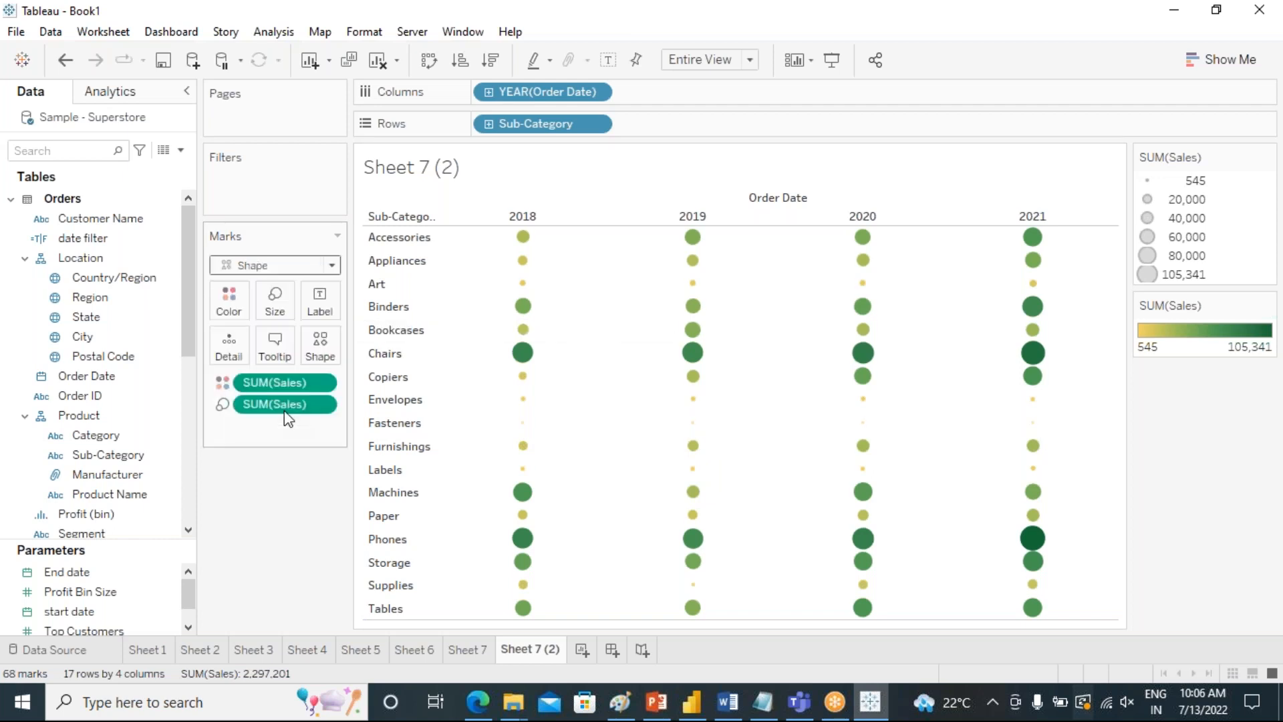
# Try the asterisk, triangle and filled circle shapes for the marks and return to the open circle.
pyautogui.click(323, 341)
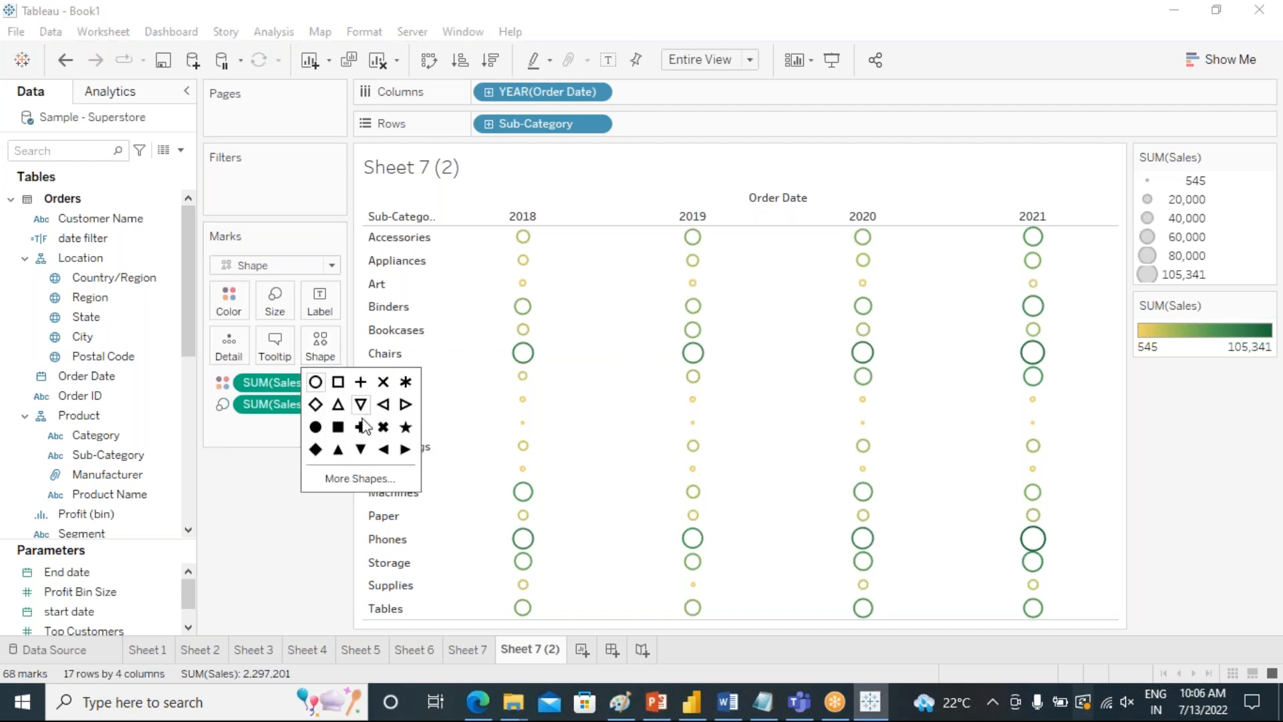
pyautogui.click(405, 382)
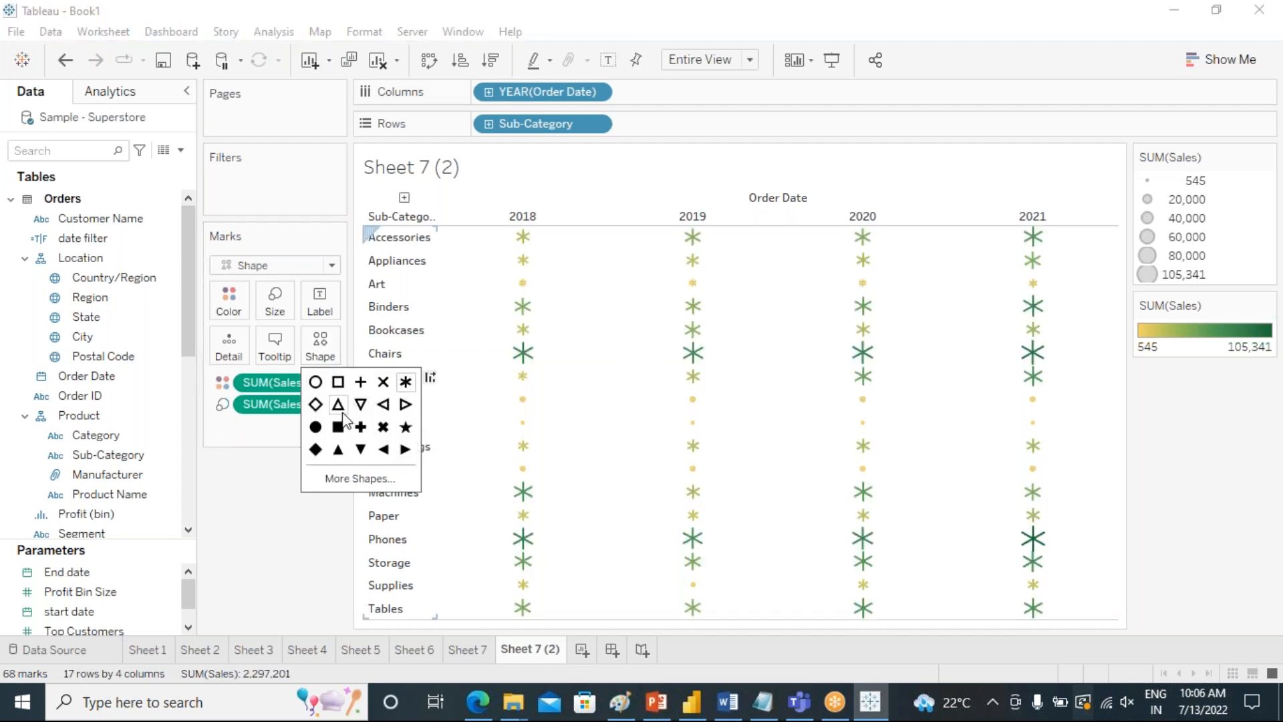
pyautogui.click(338, 412)
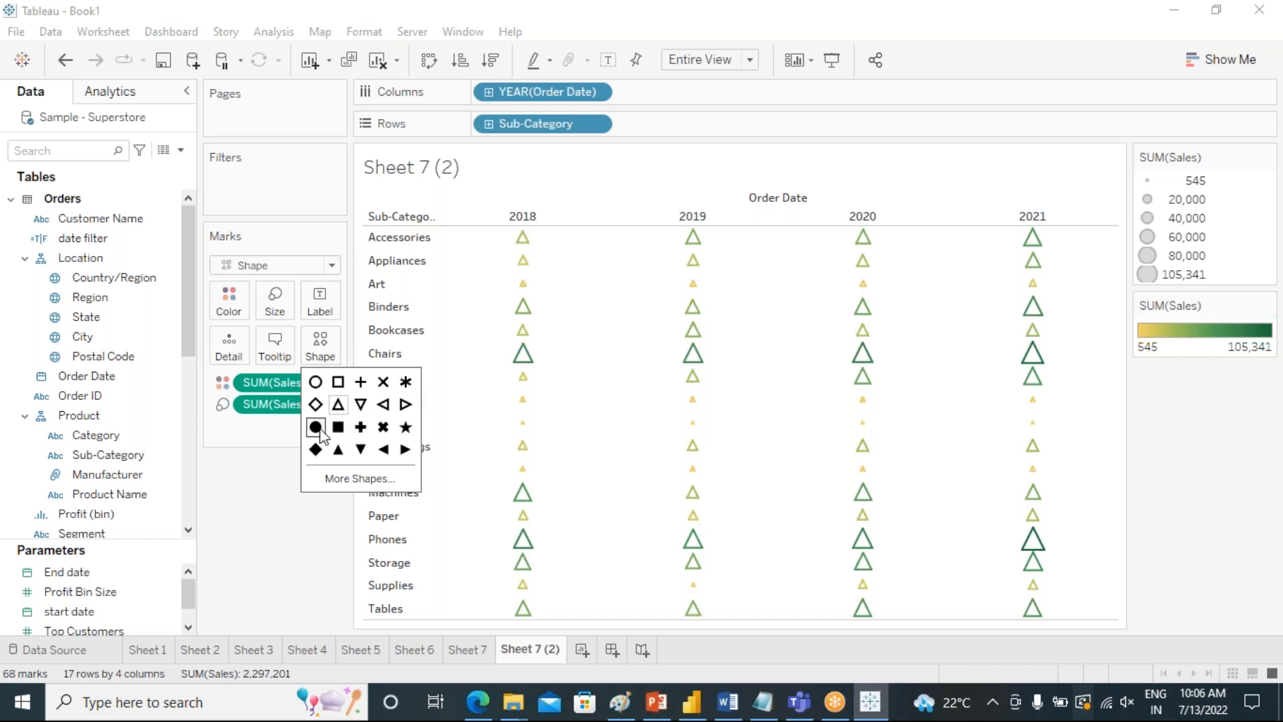
pyautogui.click(317, 428)
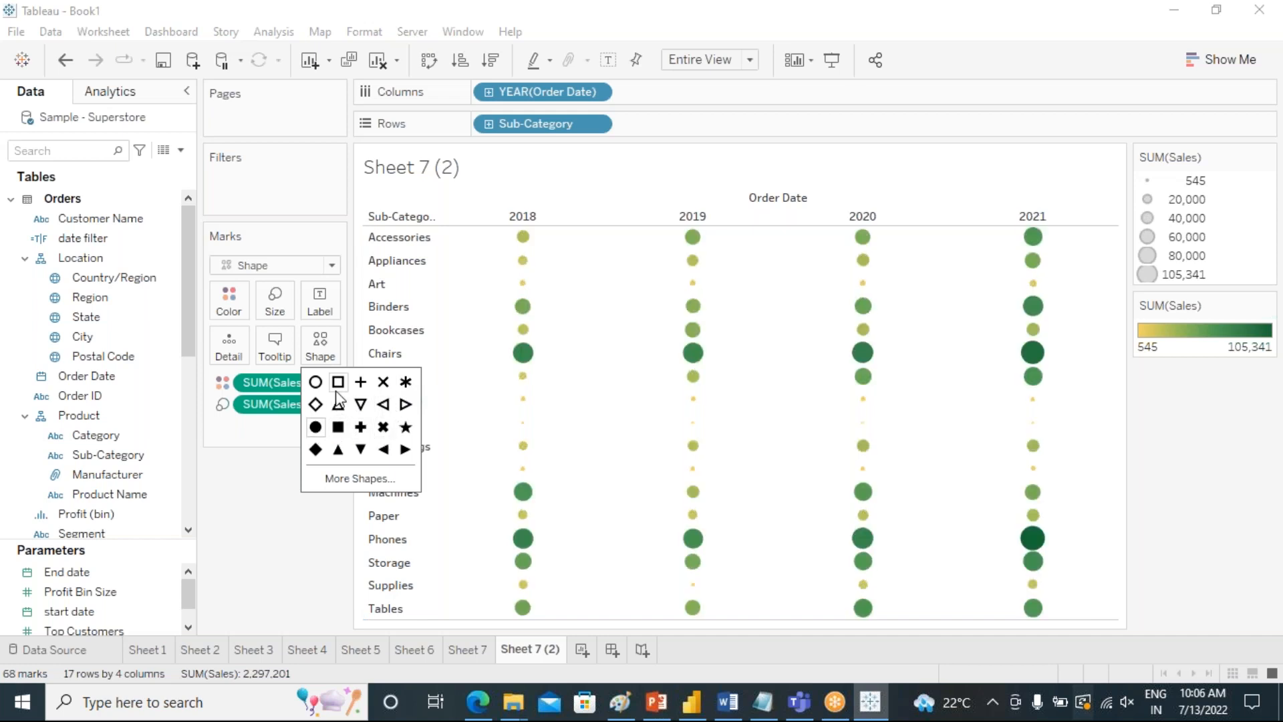
pyautogui.click(316, 382)
pyautogui.click(318, 554)
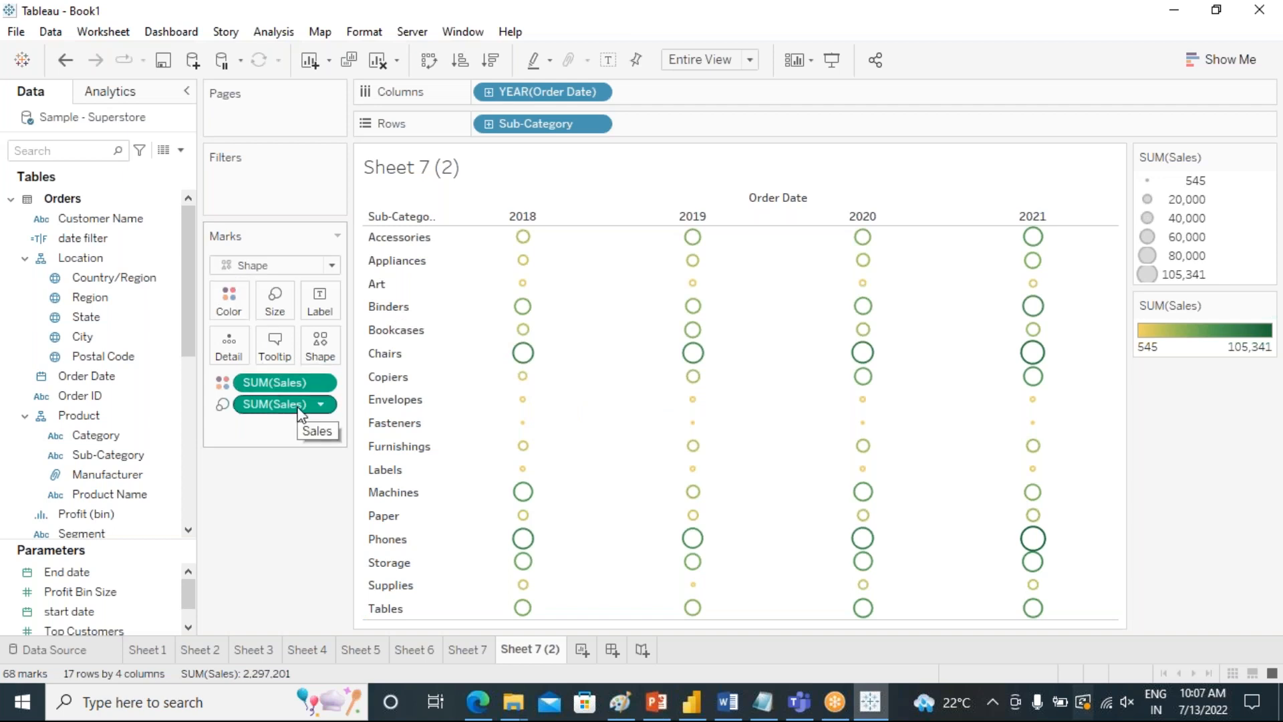
# Create a new worksheet and add Order Date by year to its columns.
pyautogui.click(585, 651)
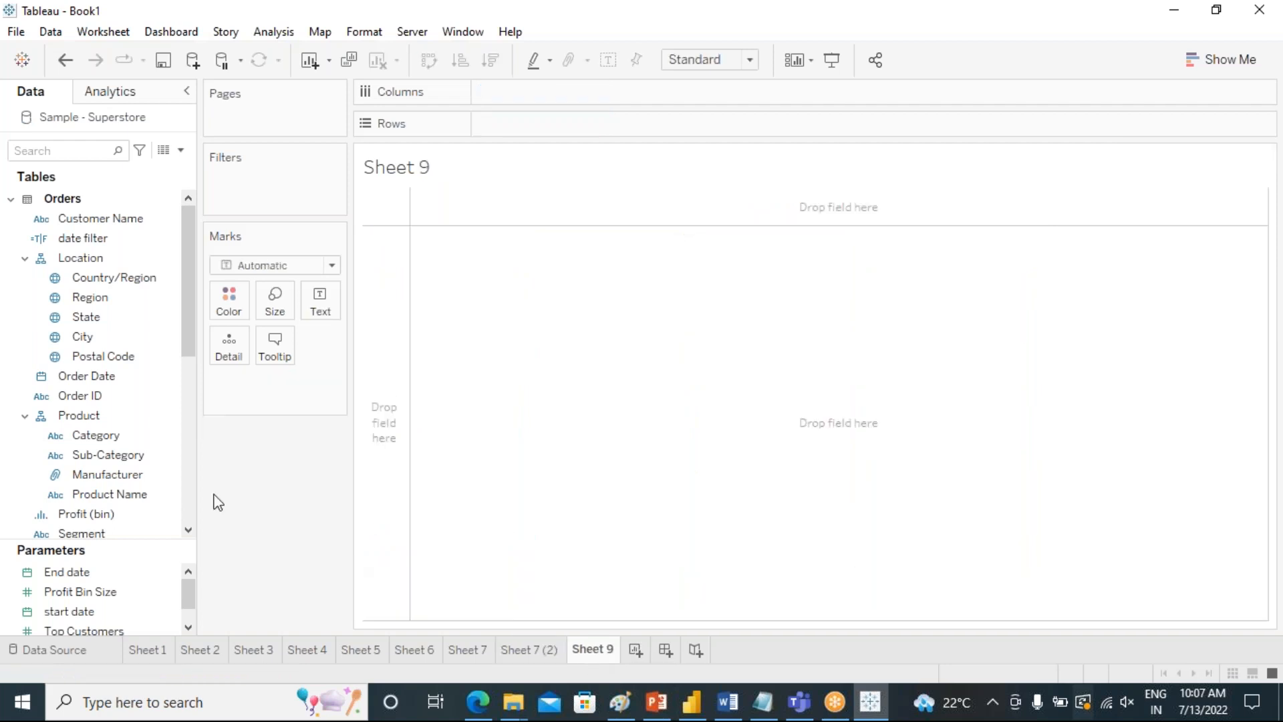
pyautogui.click(92, 257)
pyautogui.click(148, 378)
pyautogui.click(114, 334)
pyautogui.click(132, 295)
pyautogui.scroll(-1, 132, 298)
pyautogui.click(114, 339)
pyautogui.click(93, 320)
pyautogui.doubleClick(91, 320)
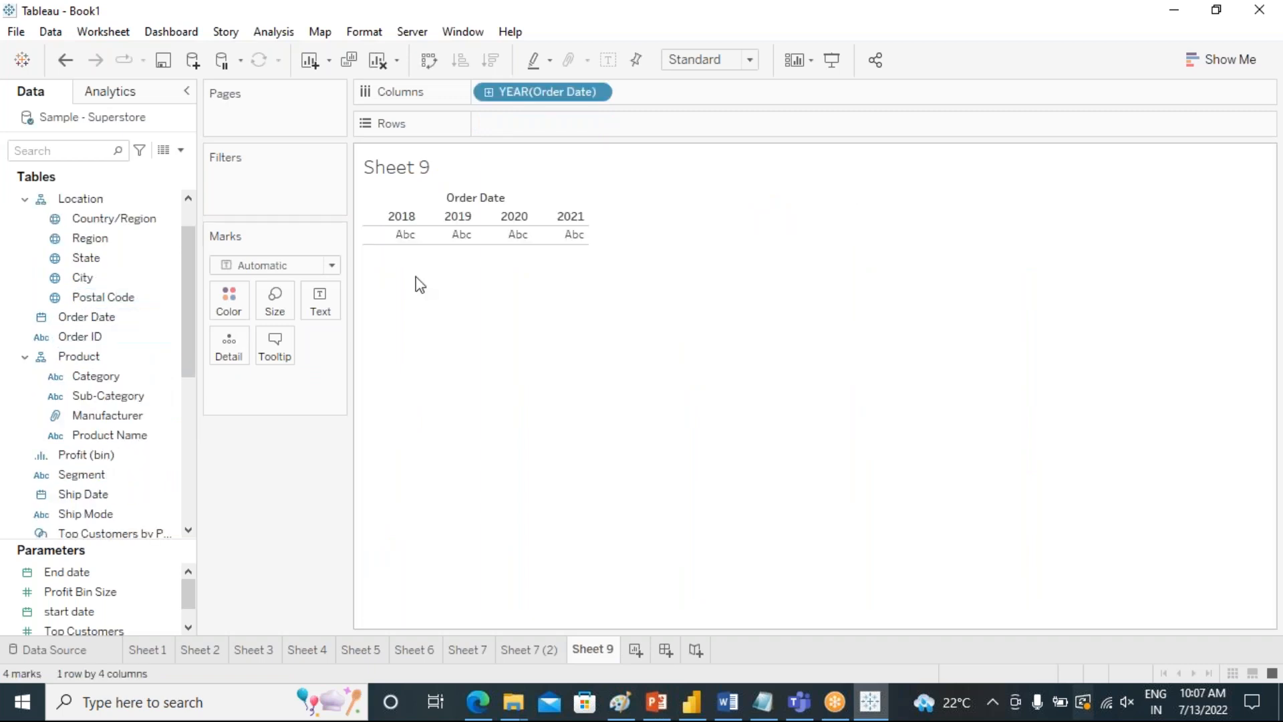
# Drill the Order Date columns down to month and remove the quarter level, keeping year and month.
pyautogui.click(491, 95)
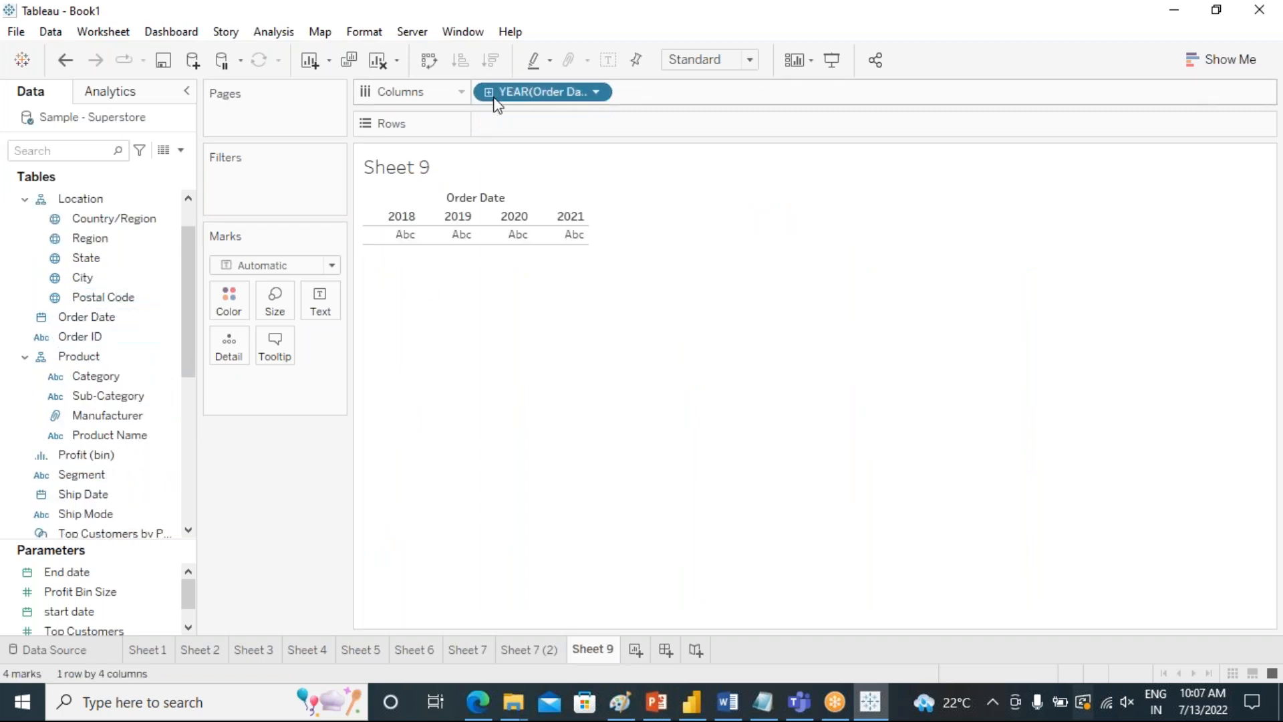
pyautogui.click(630, 93)
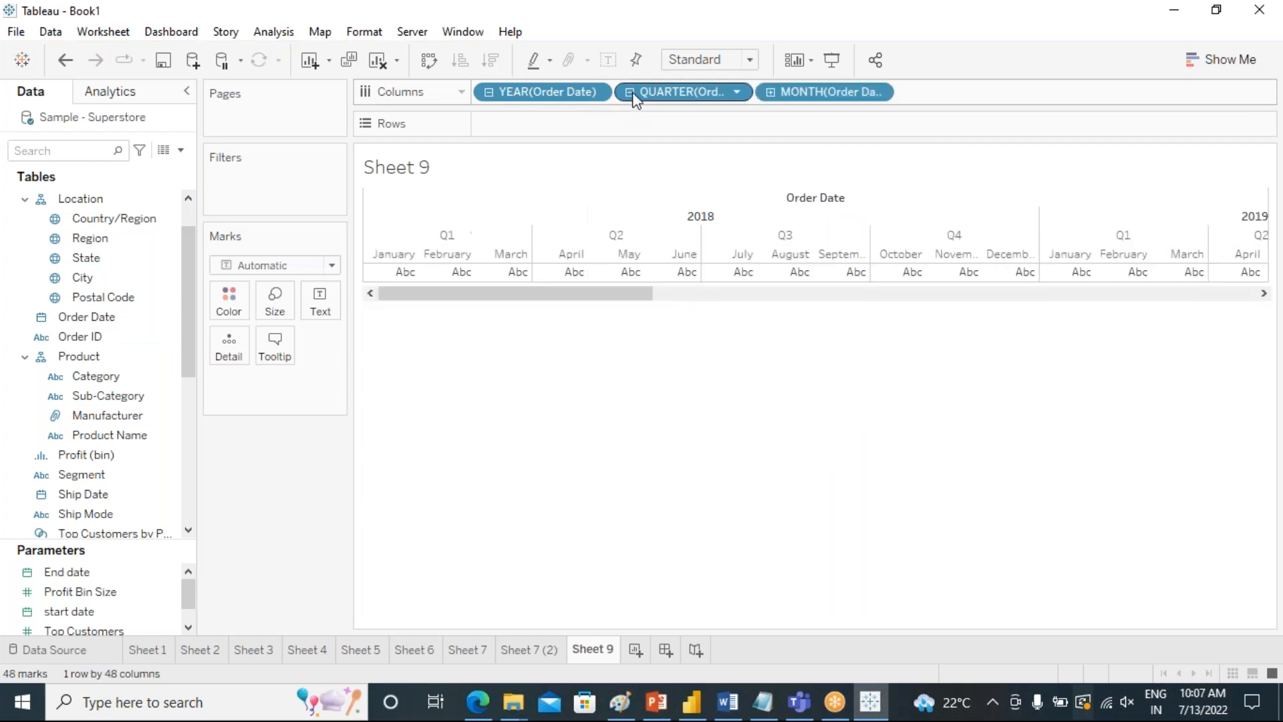
pyautogui.moveTo(704, 84); pyautogui.dragTo(679, 480)
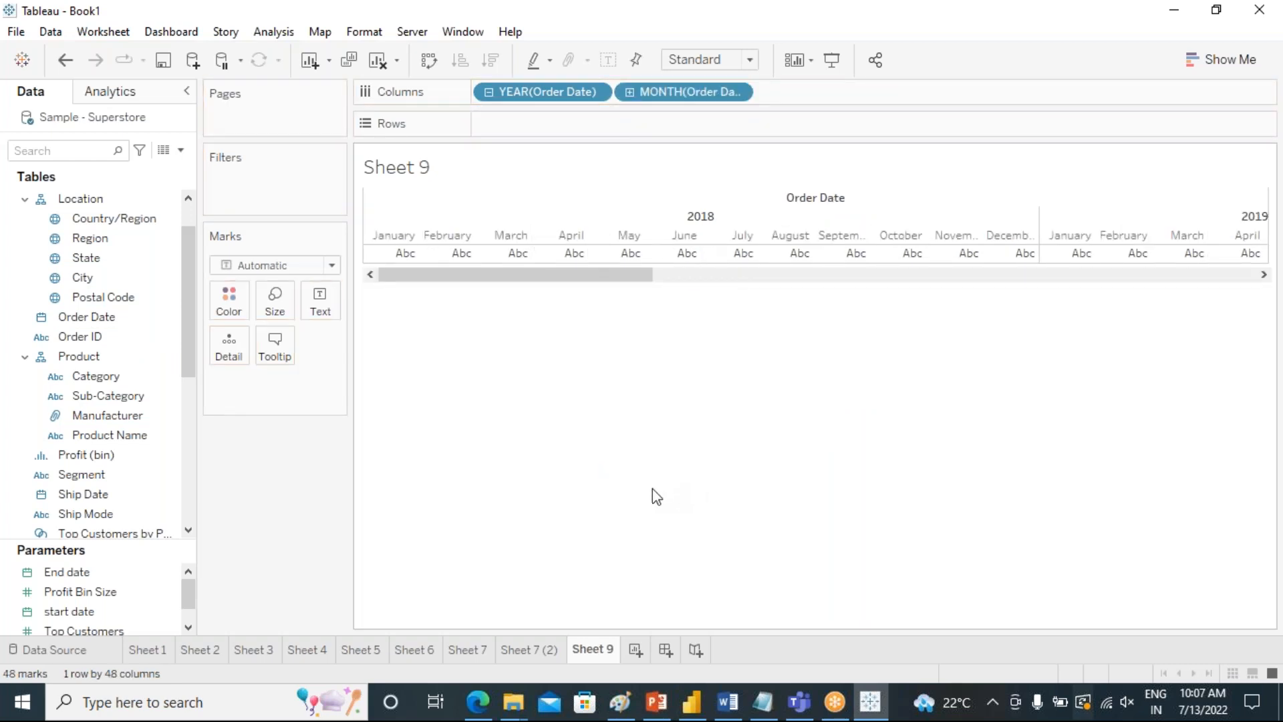
# Add Sub-Category to the rows and fill the year/month table with Sales values.
pyautogui.click(102, 396)
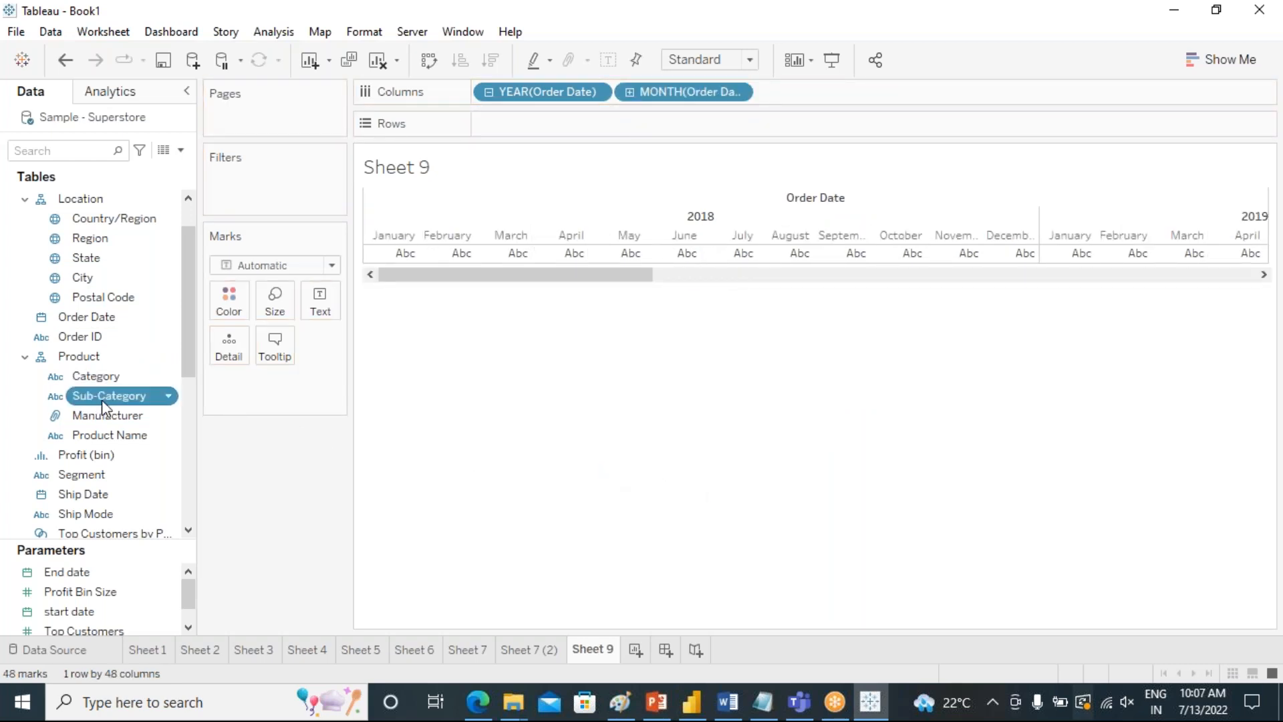
pyautogui.doubleClick(102, 400)
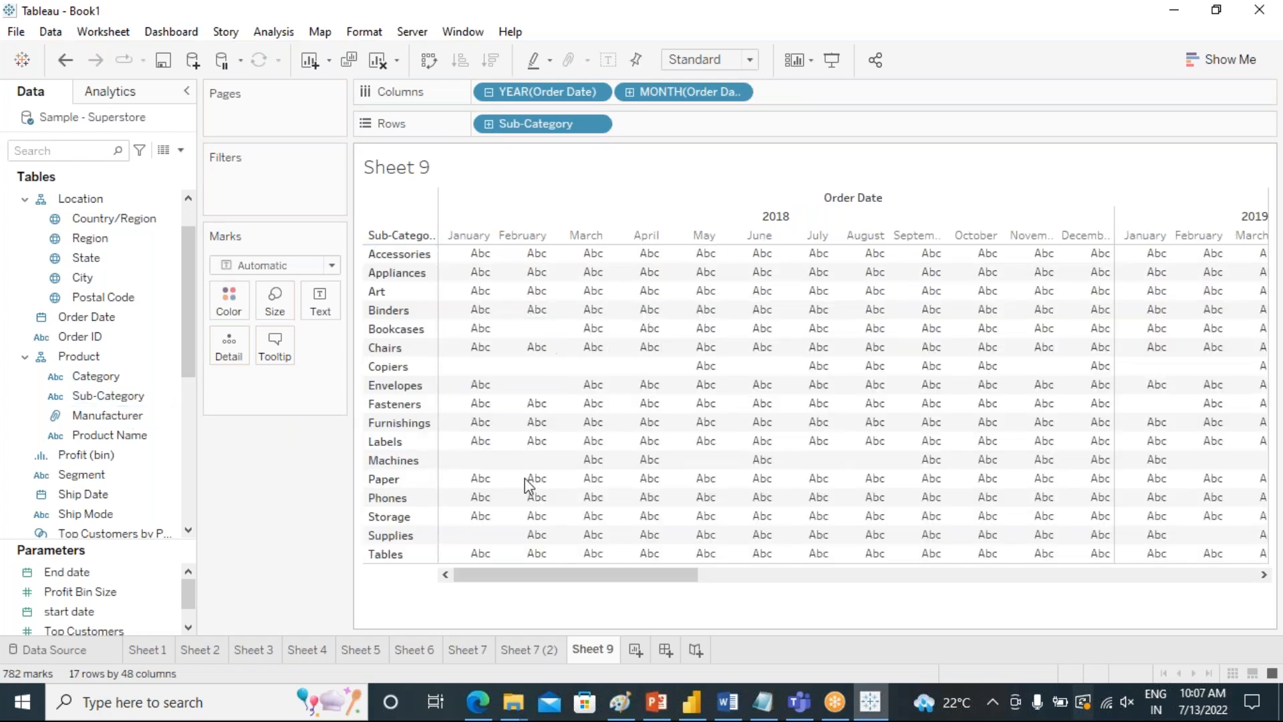
pyautogui.scroll(-4, 127, 481)
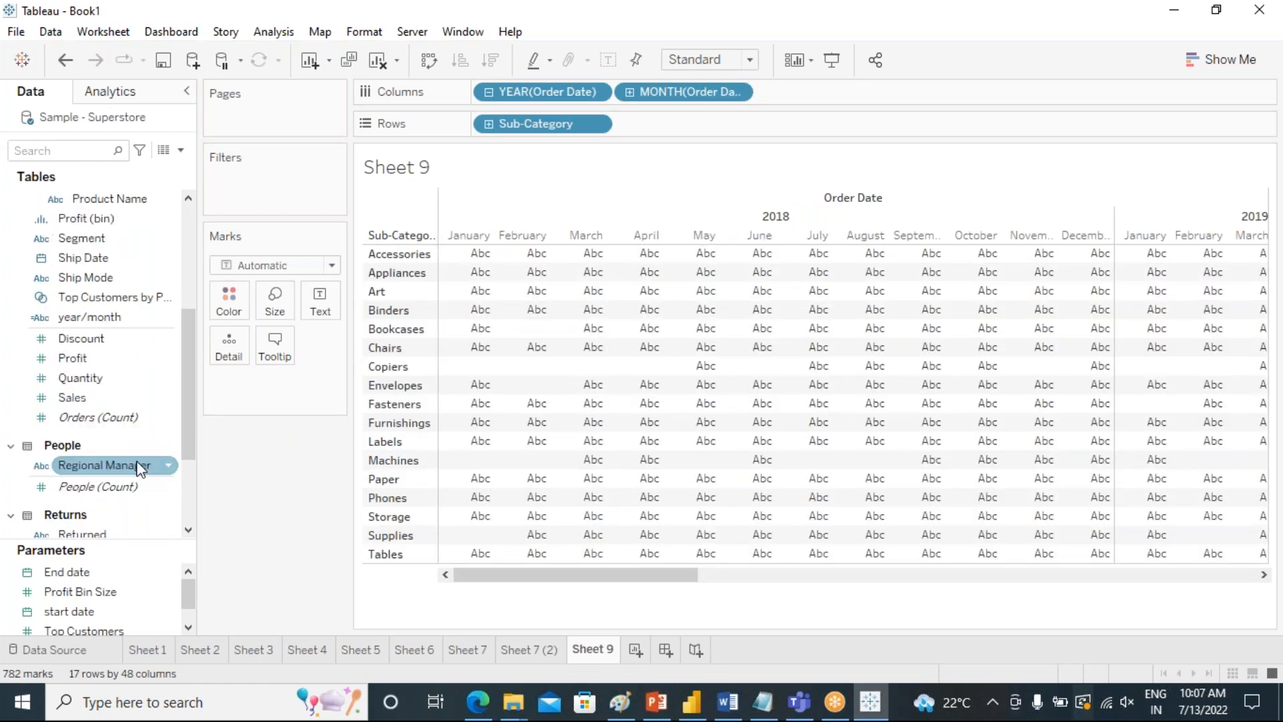
pyautogui.click(106, 400)
pyautogui.doubleClick(105, 401)
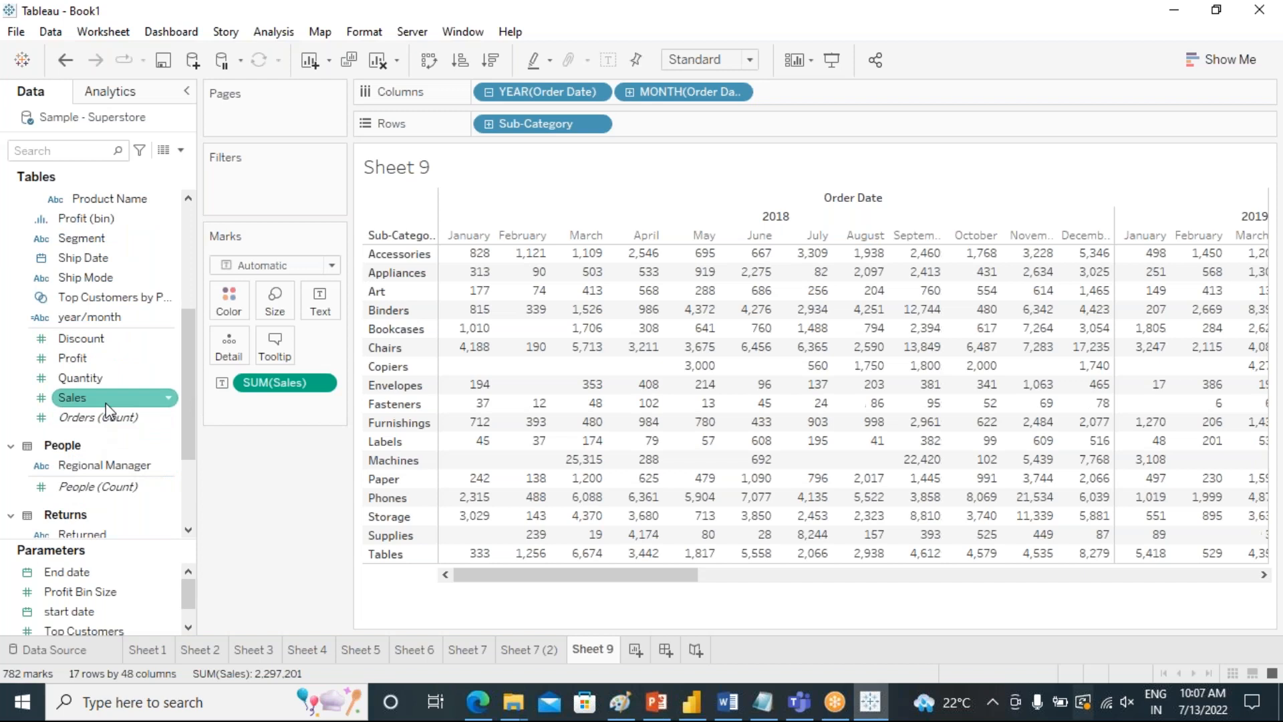
# Change the mark type to Shape and use the filled square for the Sales marks.
pyautogui.click(332, 267)
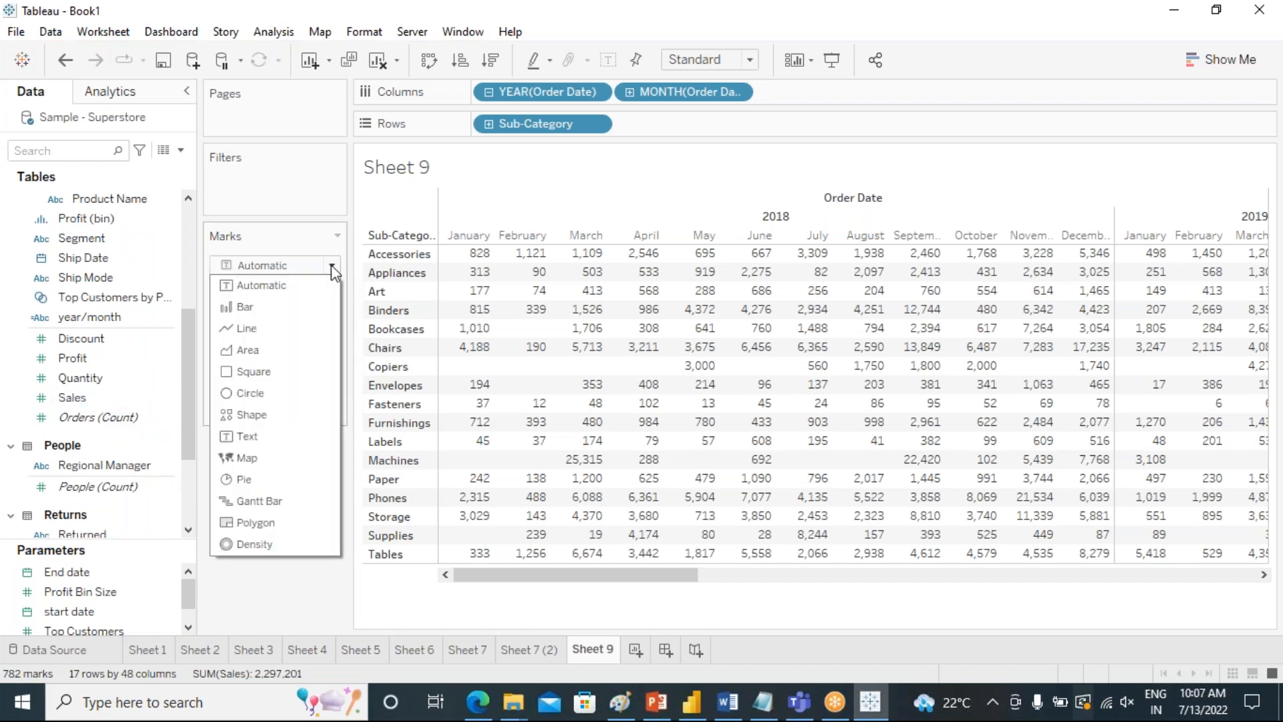
pyautogui.click(294, 420)
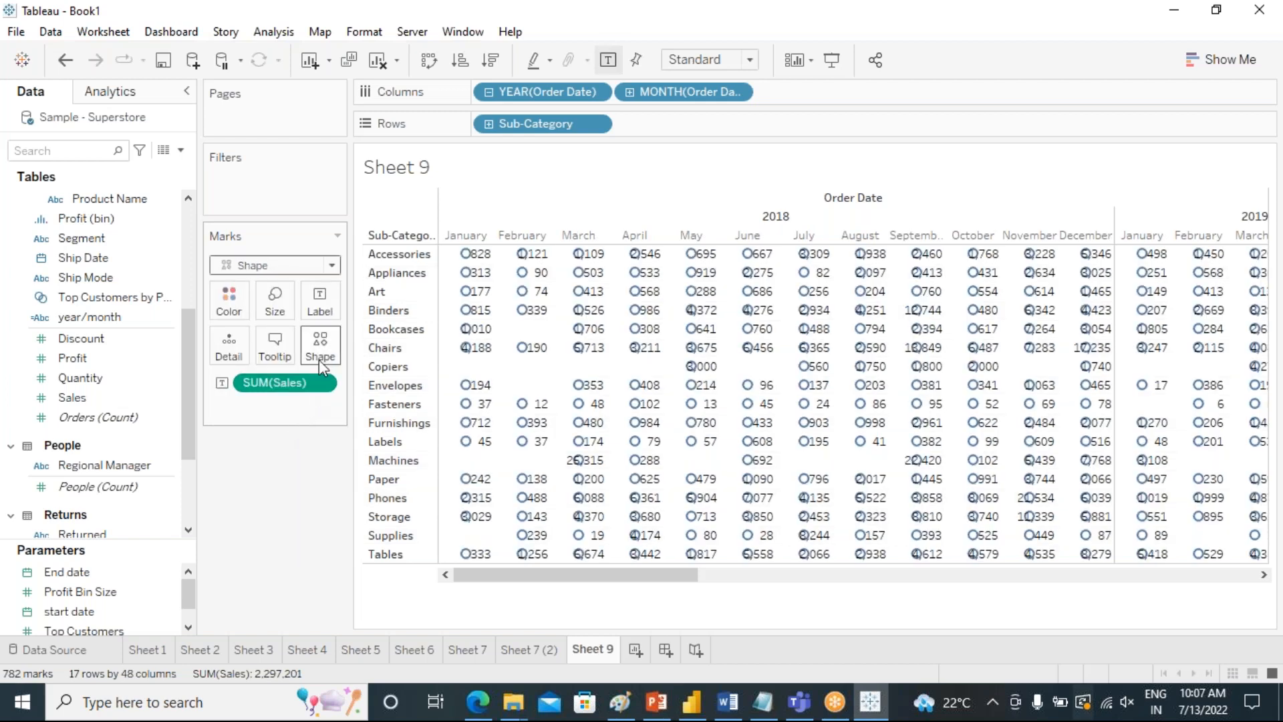
pyautogui.click(321, 346)
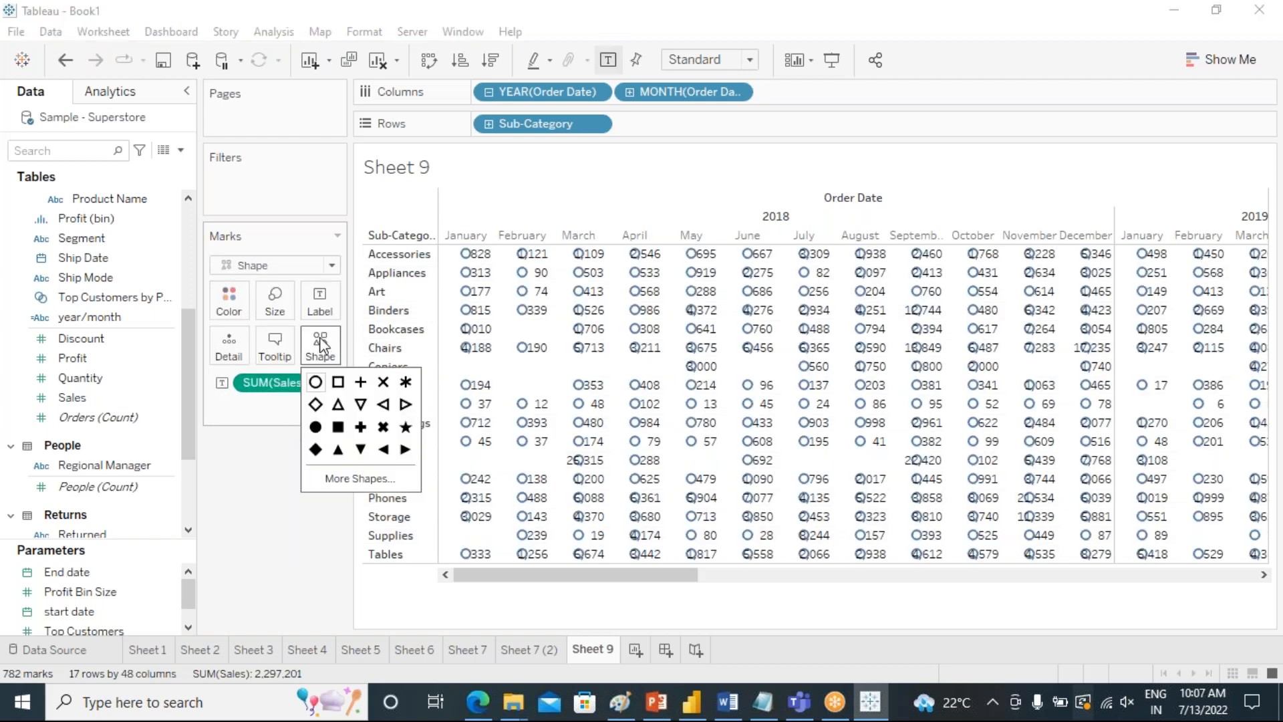
pyautogui.click(339, 428)
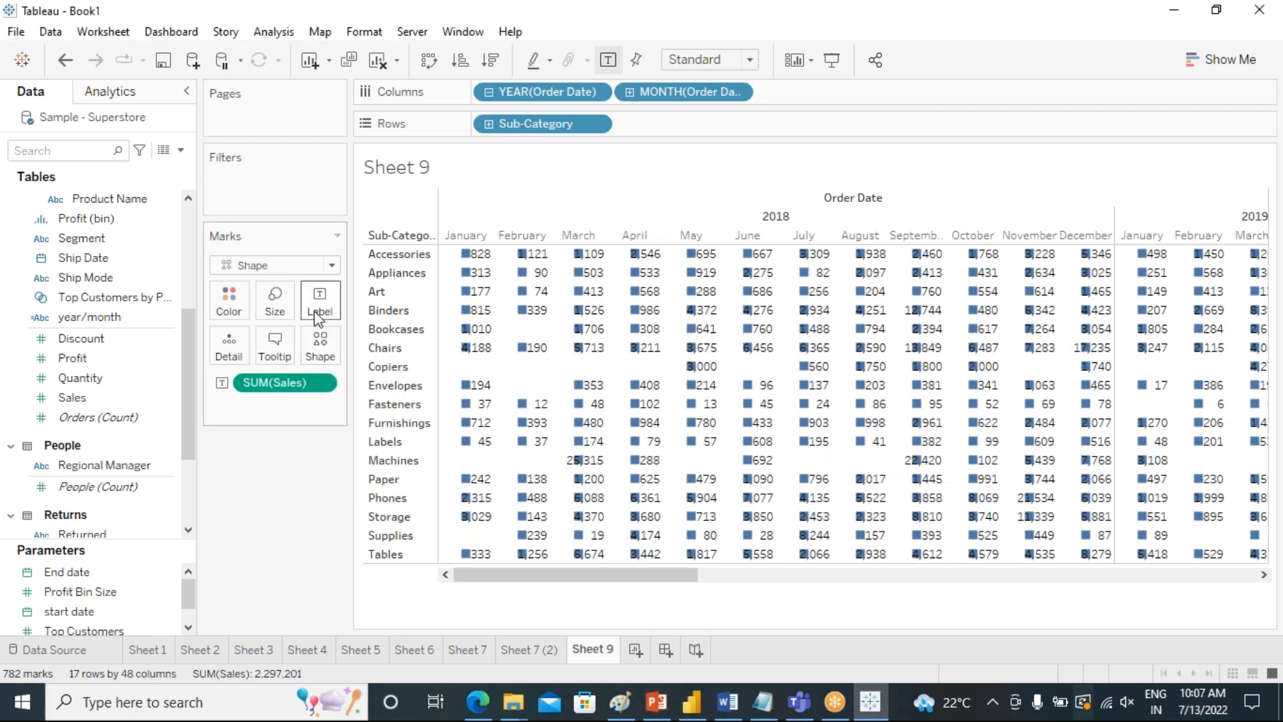
# Enlarge the square Sales marks to the maximum size so they fill the cells of the table.
pyautogui.click(275, 302)
pyautogui.moveTo(344, 356); pyautogui.dragTo(415, 351)
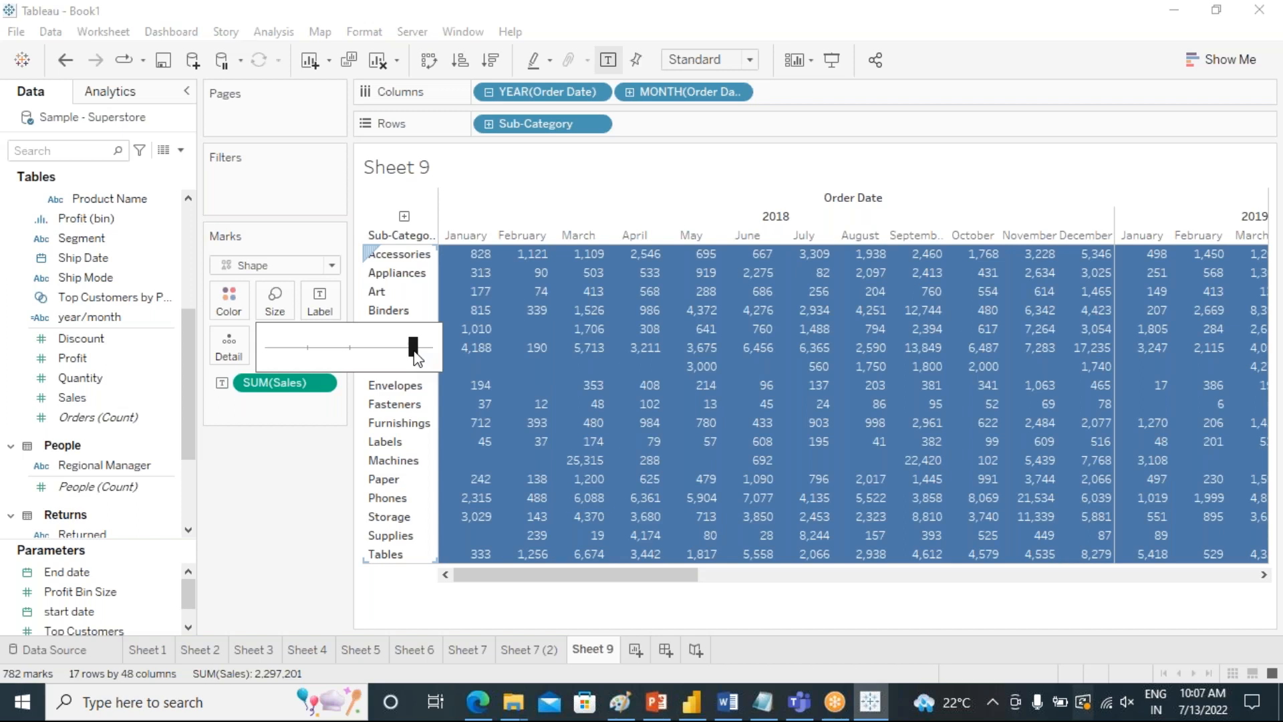
pyautogui.moveTo(428, 353); pyautogui.dragTo(428, 353)
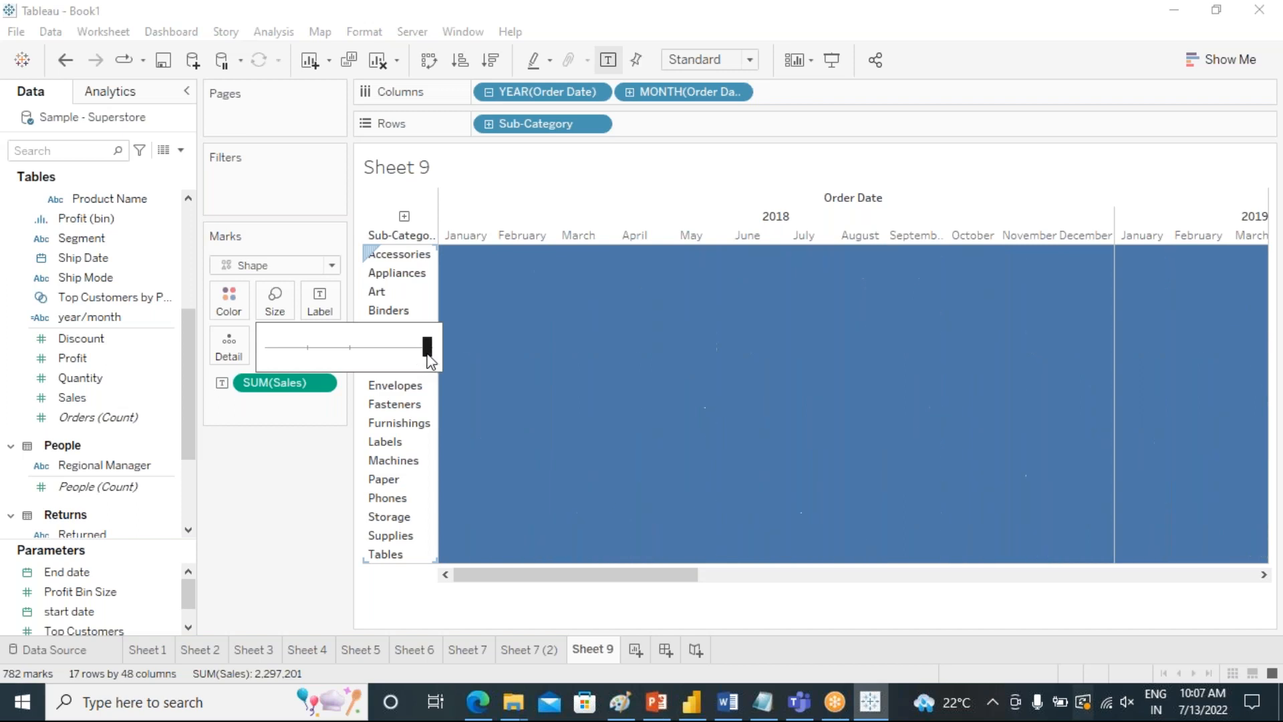
pyautogui.click(283, 492)
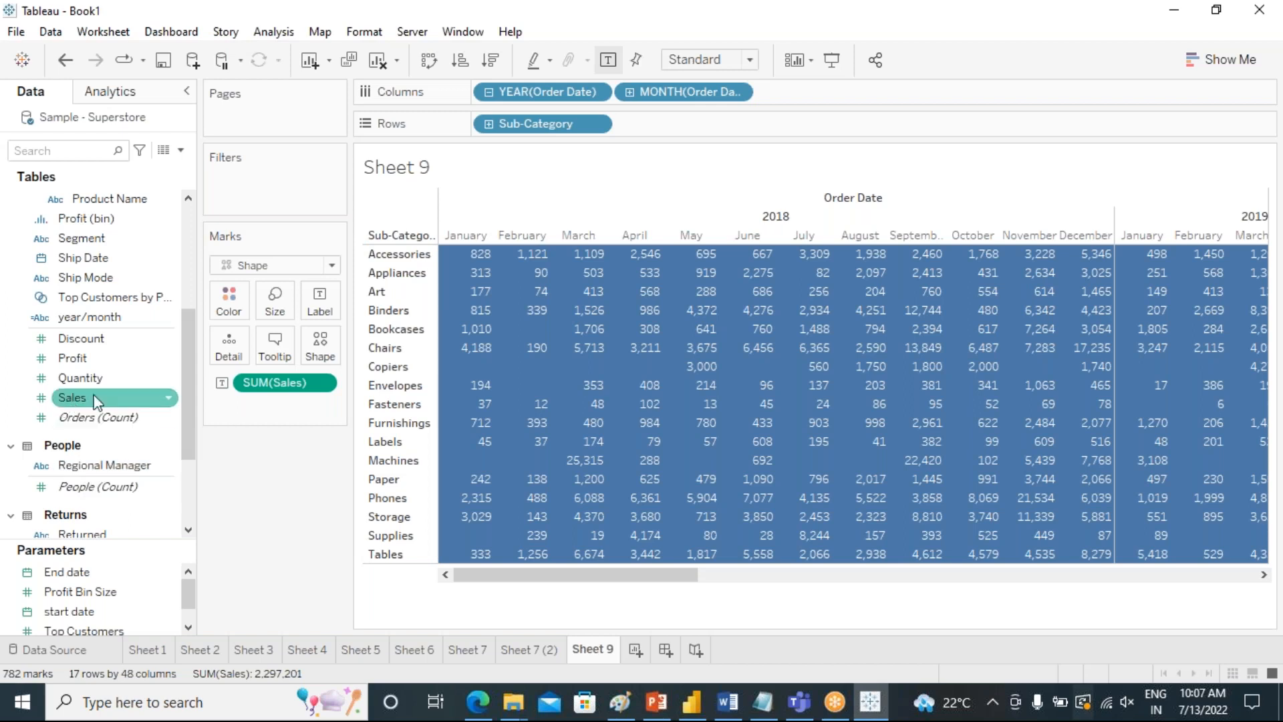
# Color the marks by Sales, widen the view area, and apply the Green-Gold palette.
pyautogui.moveTo(84, 399)
pyautogui.mouseDown()
pyautogui.moveTo(150, 402)
pyautogui.moveTo(227, 300)
pyautogui.mouseUp()
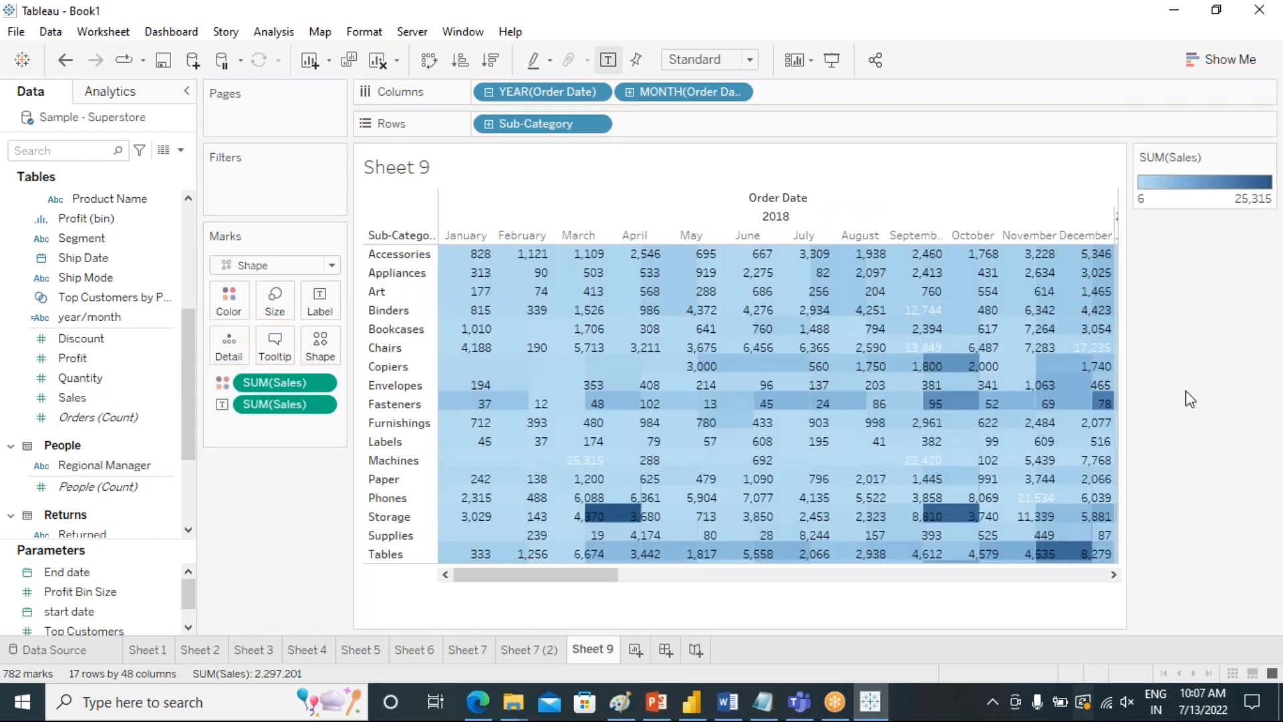
pyautogui.moveTo(1129, 363); pyautogui.dragTo(1224, 366)
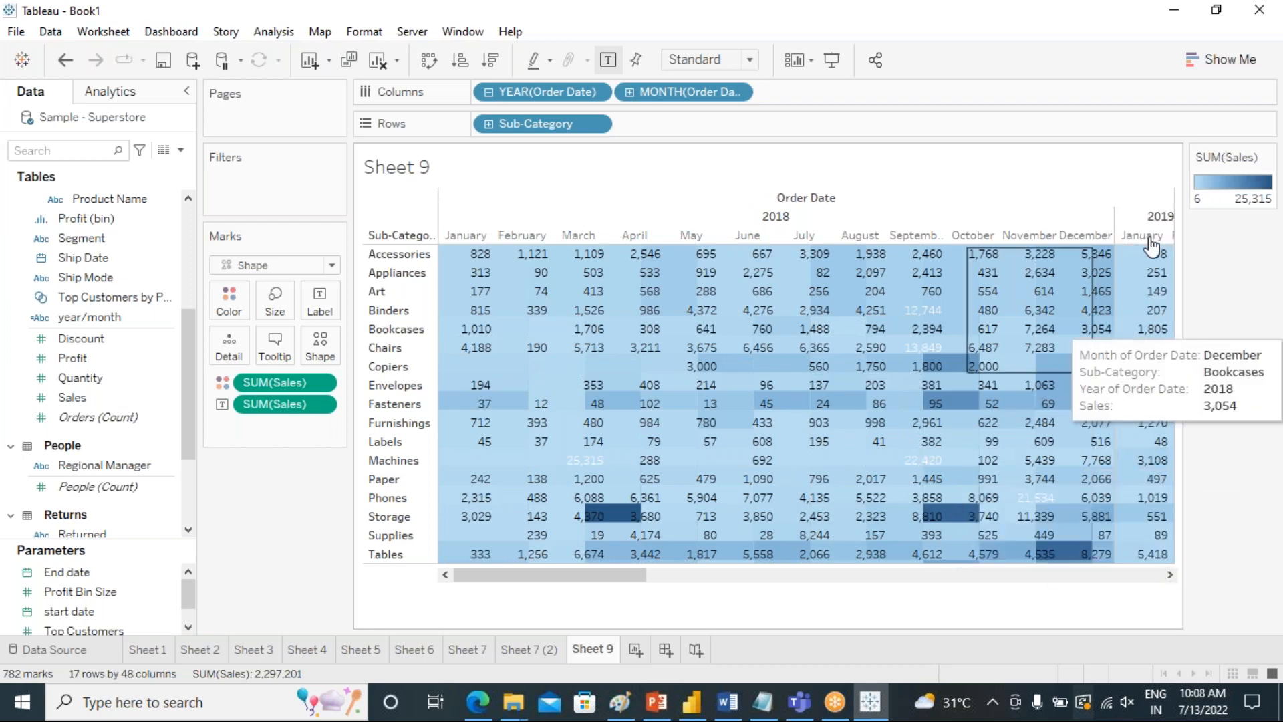
pyautogui.doubleClick(1221, 194)
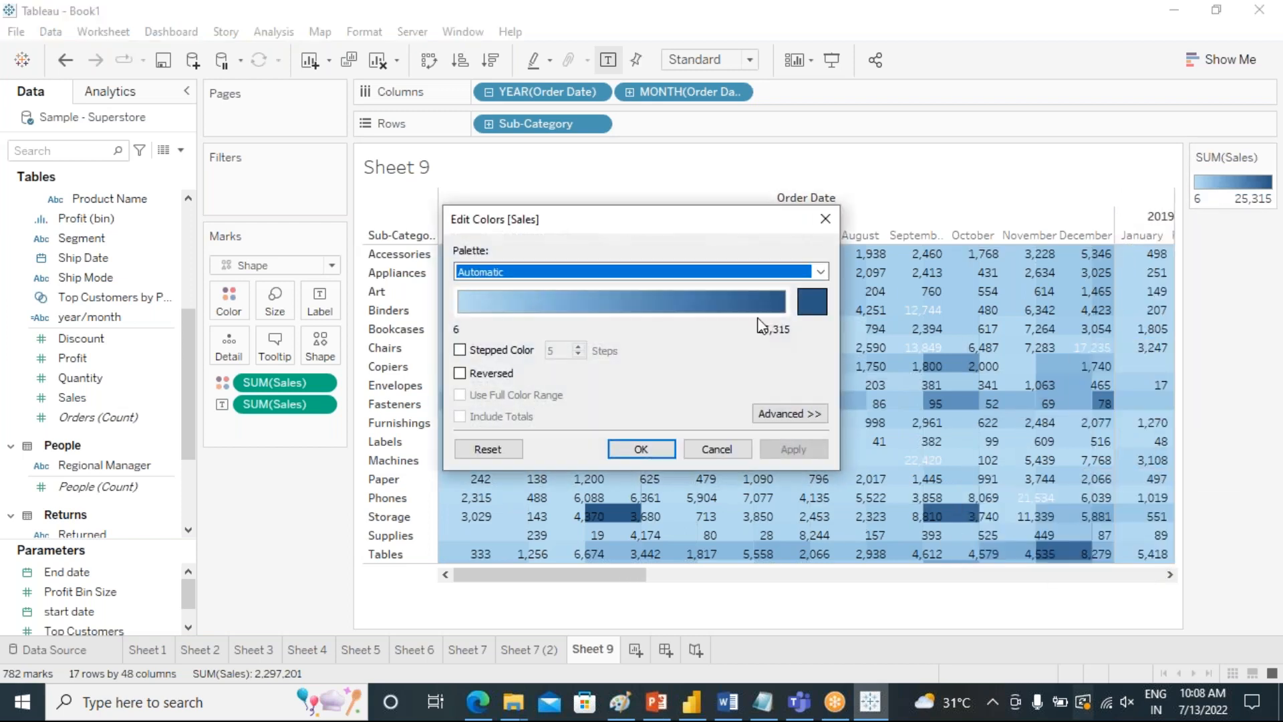
pyautogui.click(735, 271)
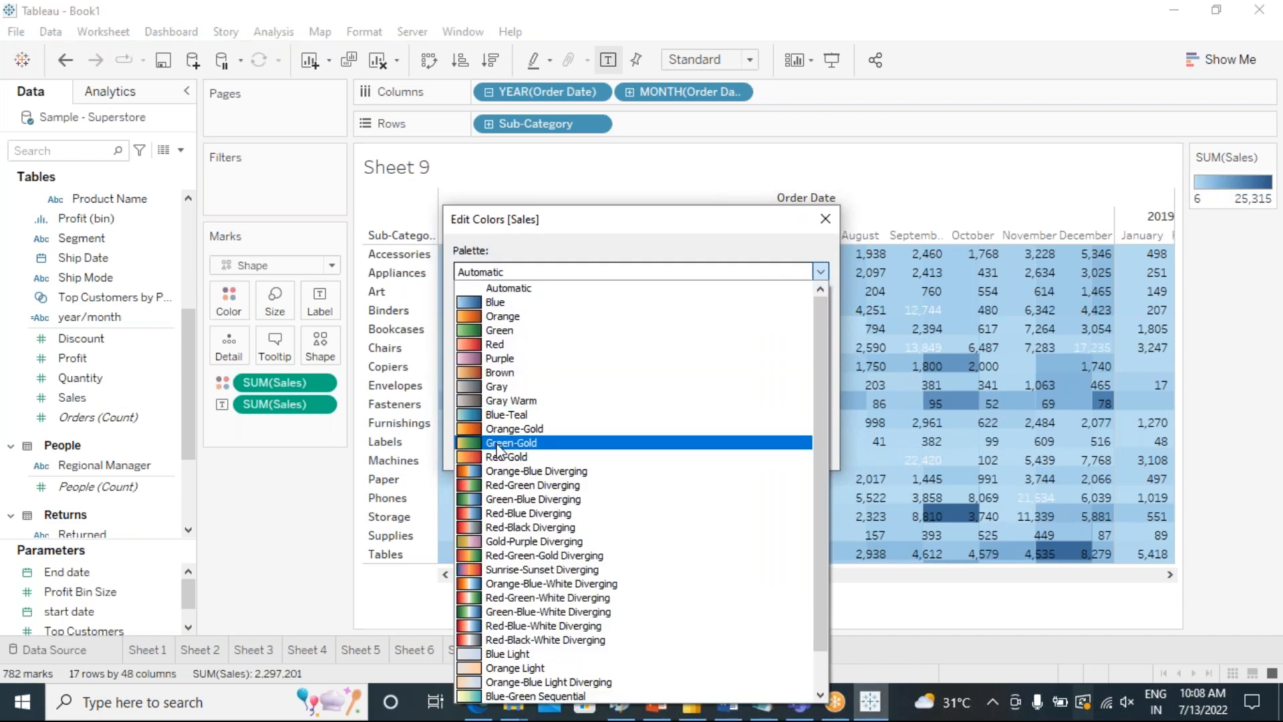
pyautogui.click(677, 442)
pyautogui.click(793, 450)
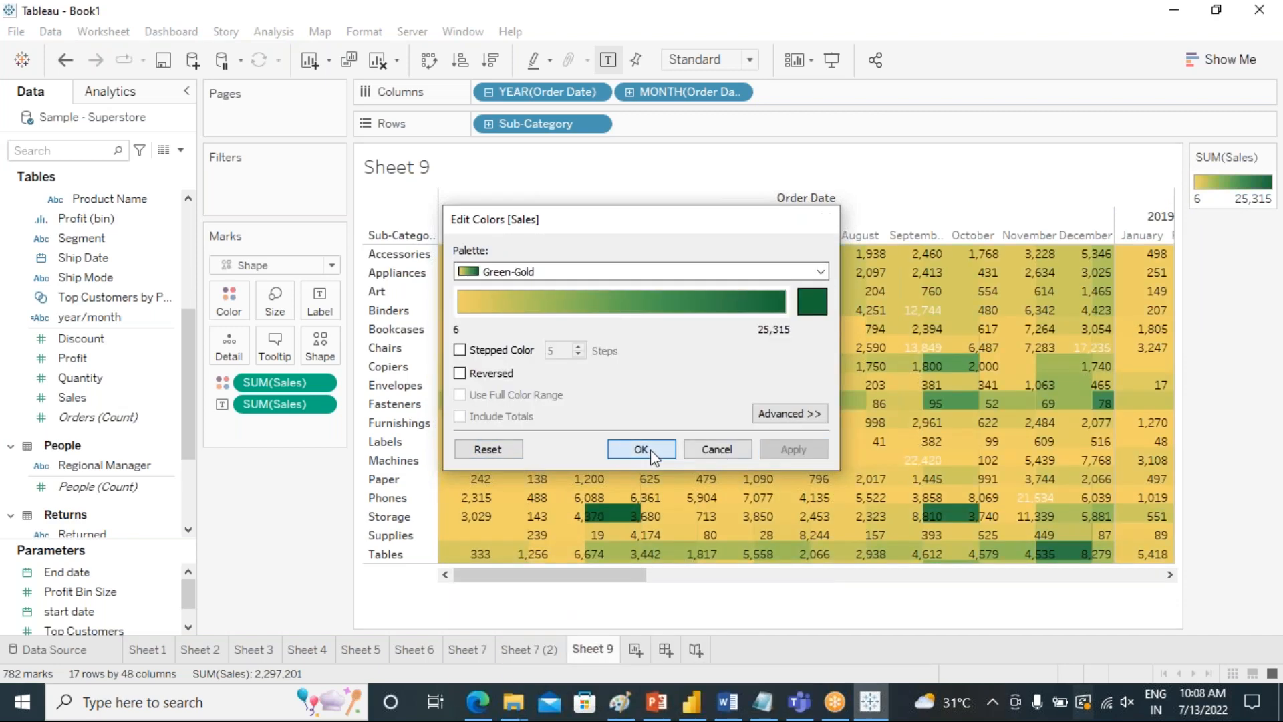
pyautogui.click(652, 449)
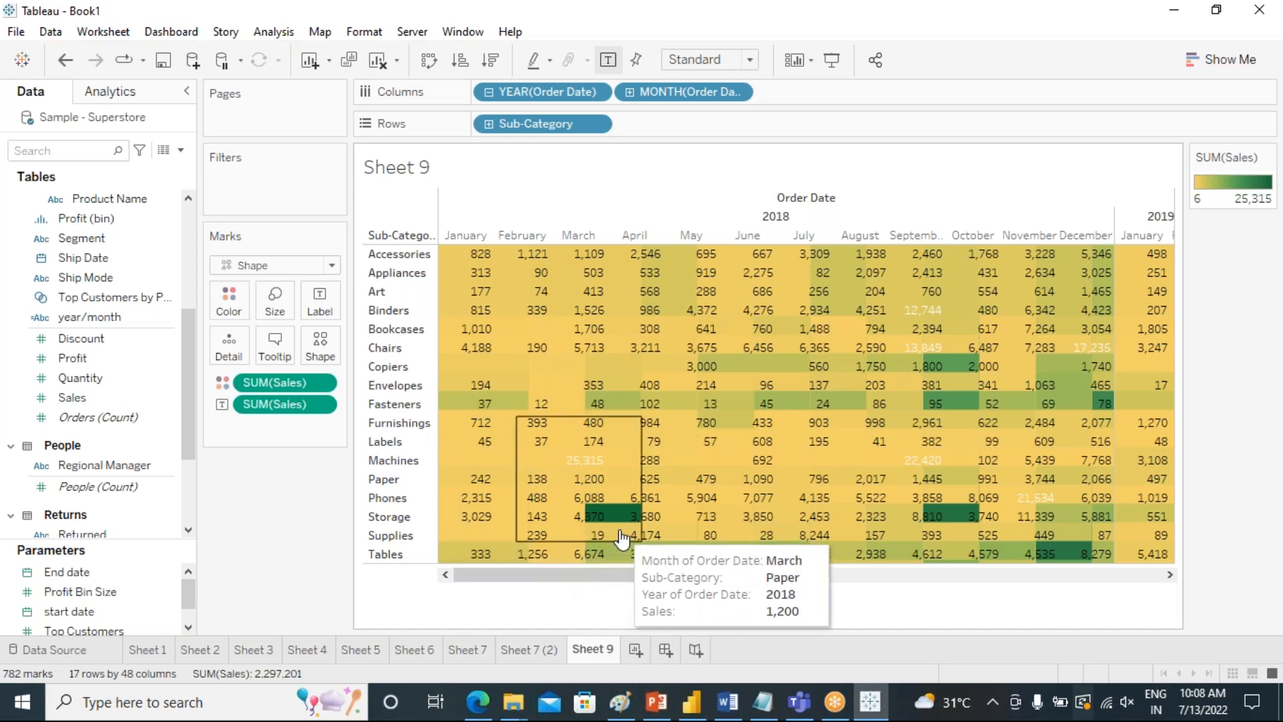
# Align the Sales labels to the center horizontally and the middle vertically, and check them across the years.
pyautogui.click(320, 302)
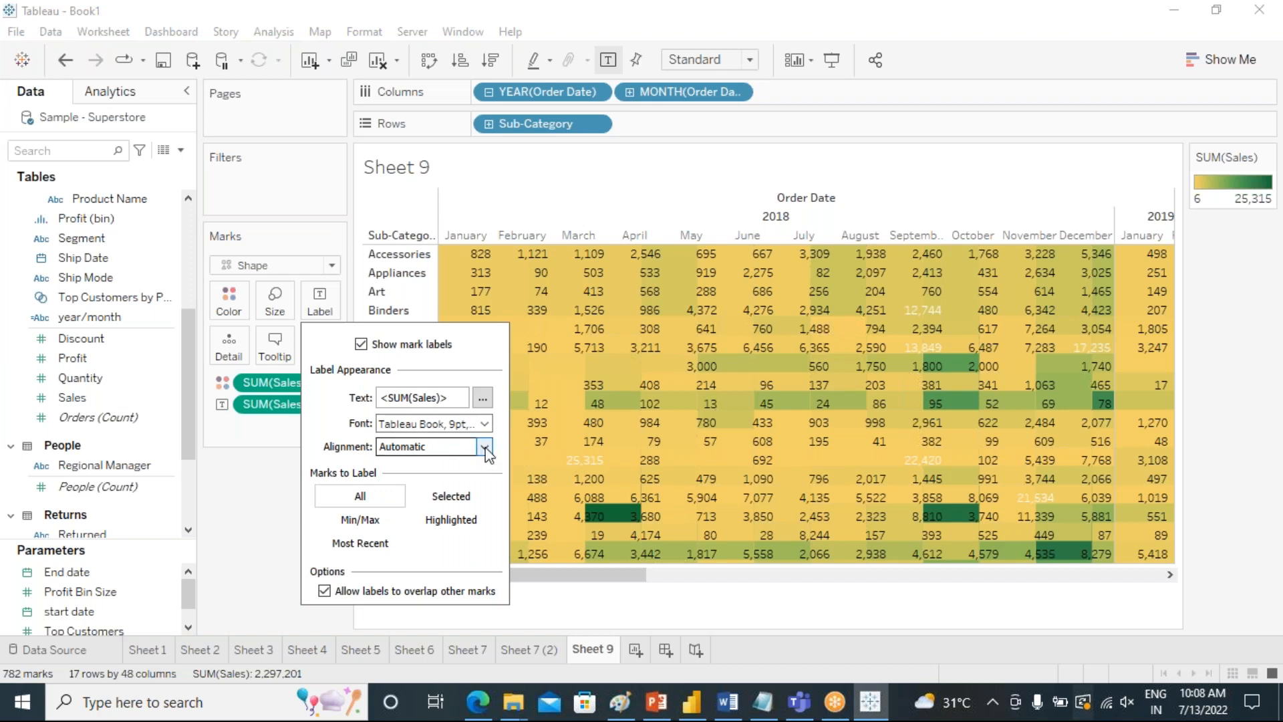
pyautogui.click(484, 447)
pyautogui.click(426, 521)
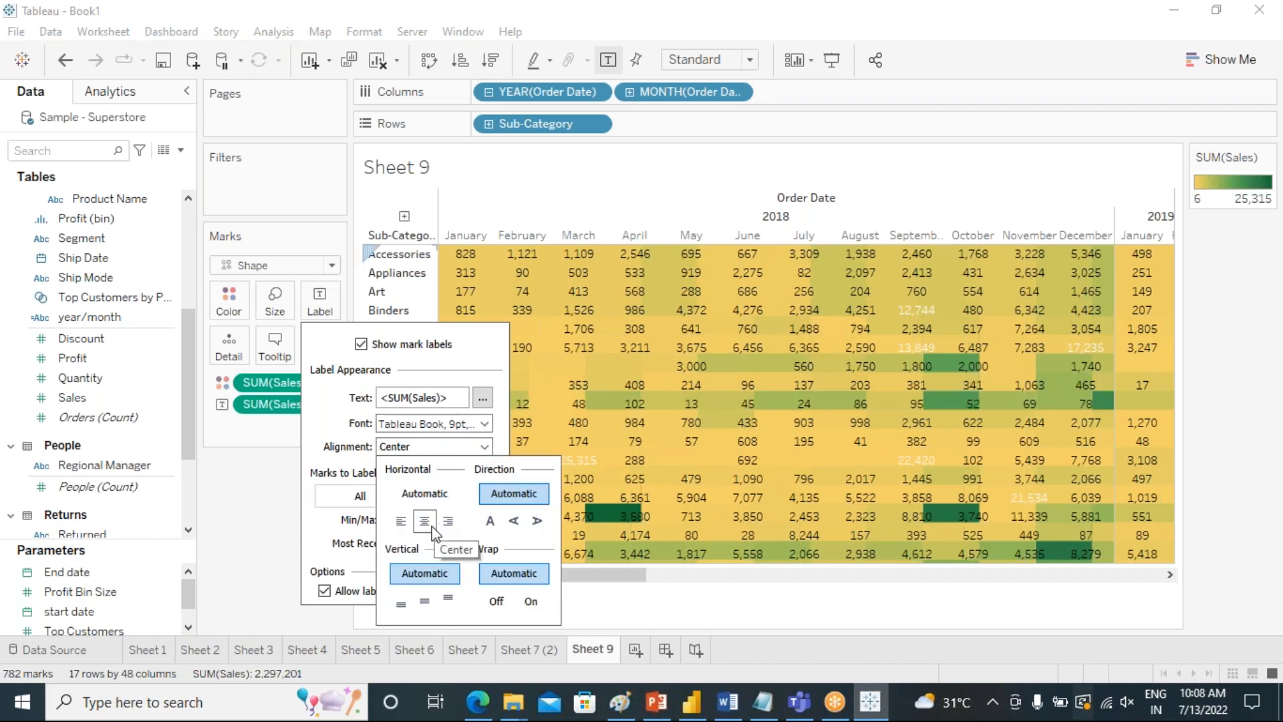
pyautogui.click(418, 604)
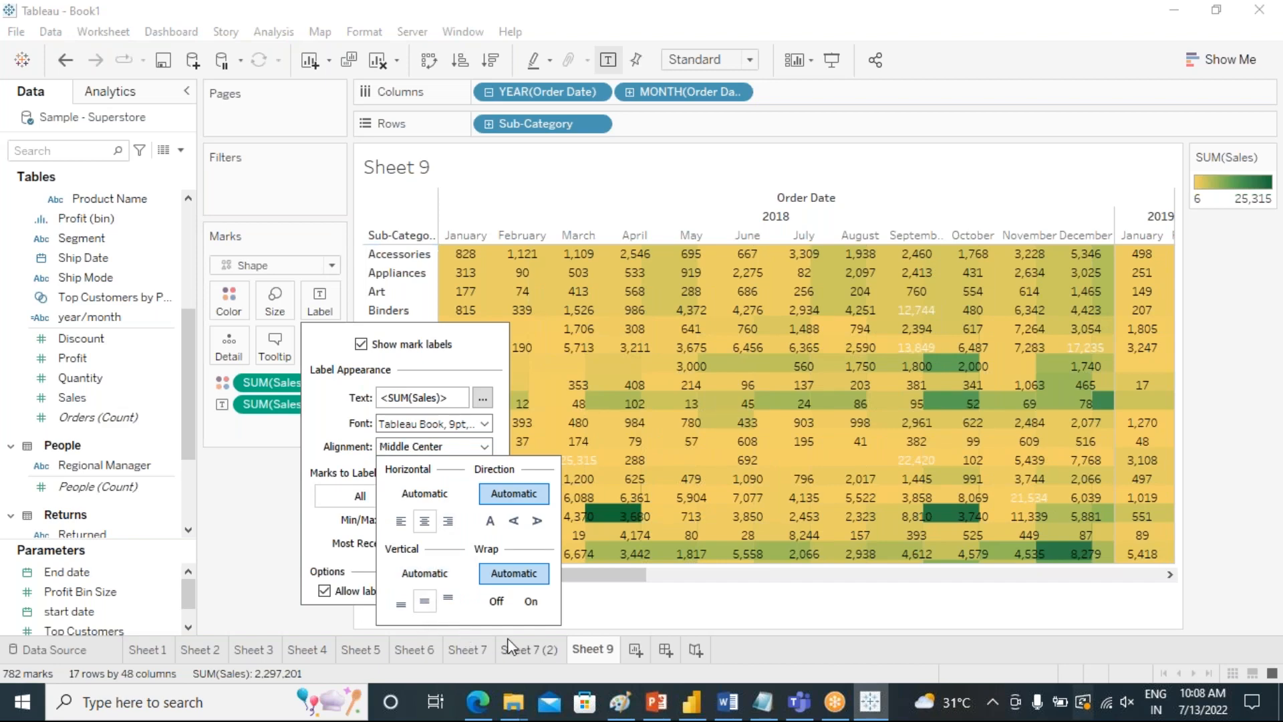
pyautogui.click(267, 607)
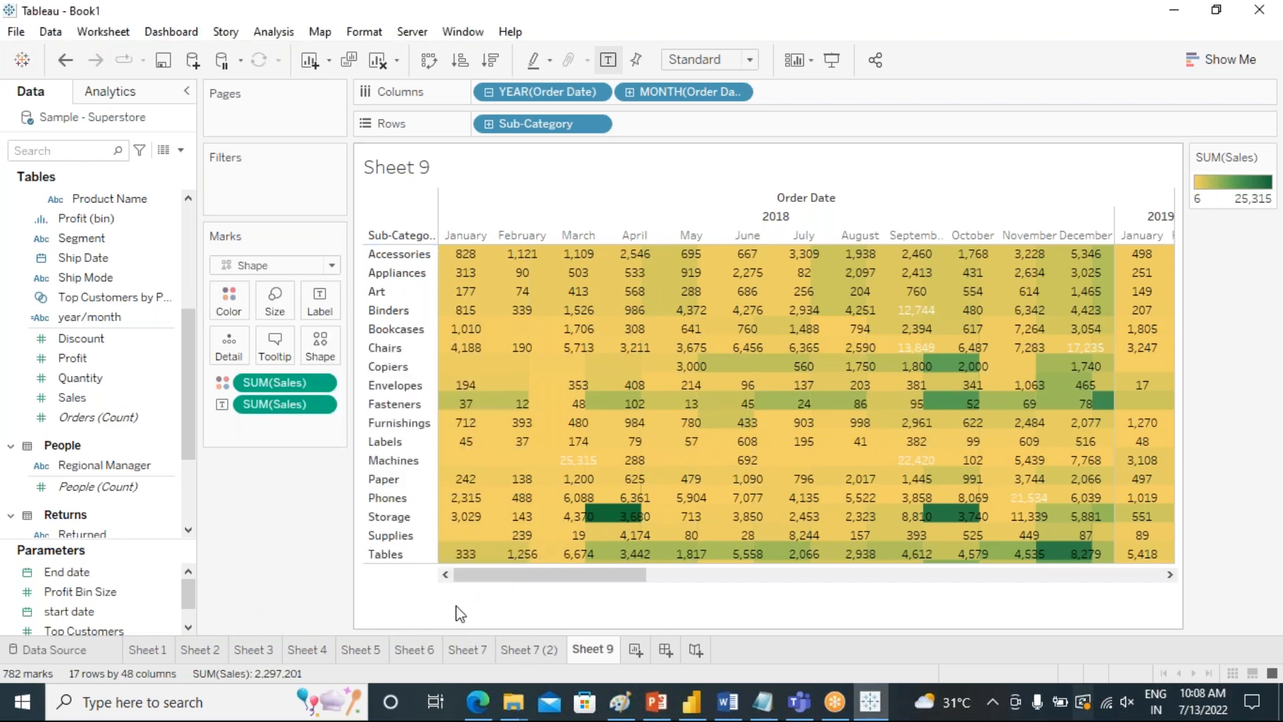
pyautogui.moveTo(607, 589); pyautogui.dragTo(719, 602)
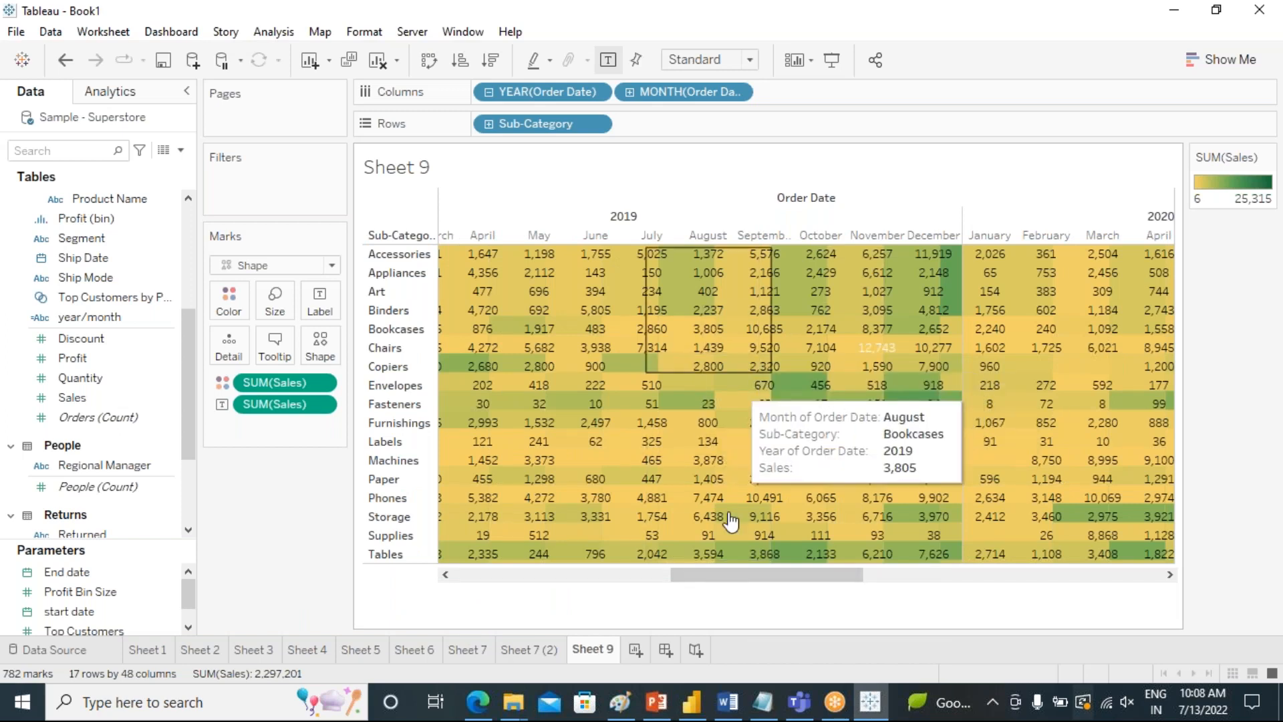
pyautogui.moveTo(751, 564); pyautogui.dragTo(496, 560)
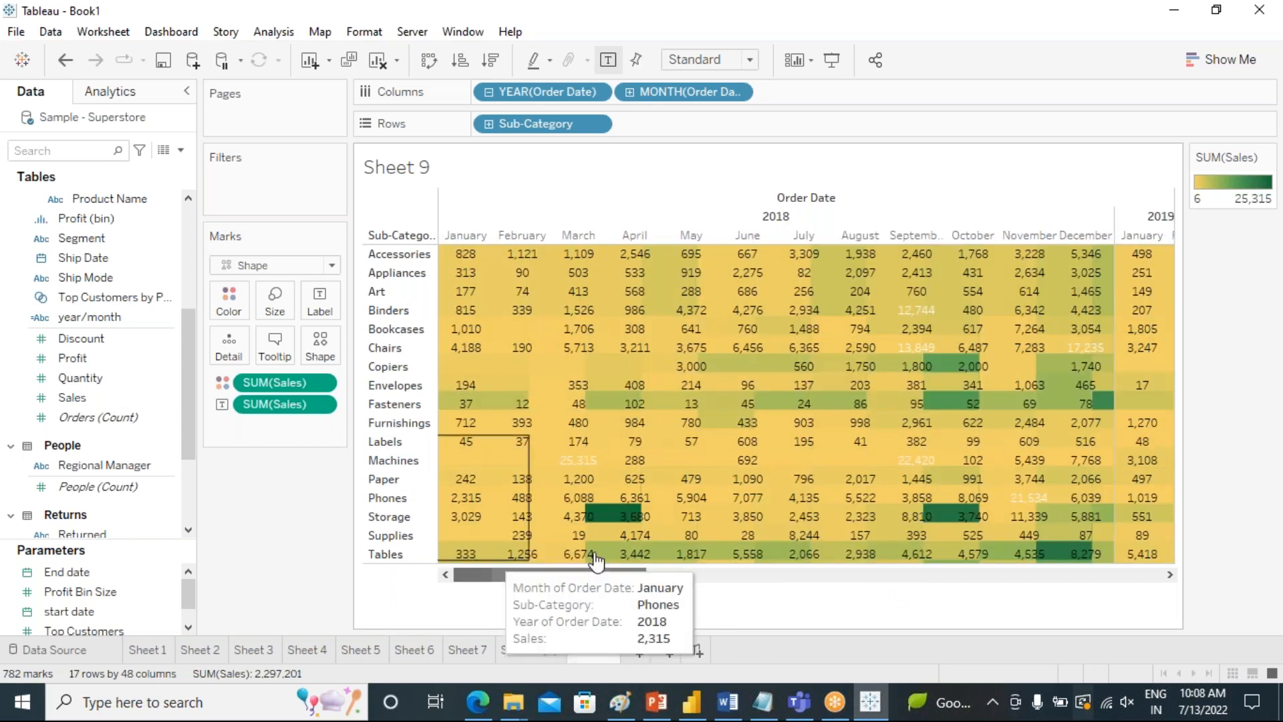
# Convert the sheet to a highlight table and review the sub-category sales from 2018 through 2021.
pyautogui.click(1228, 59)
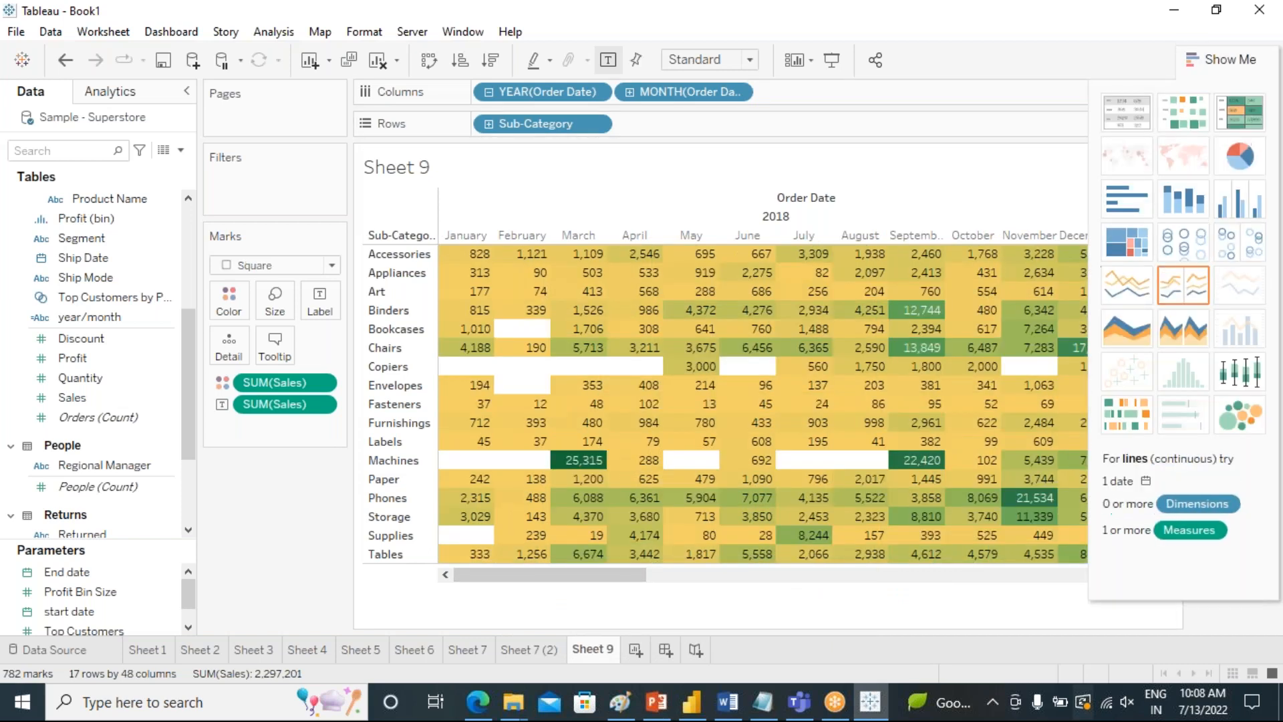
pyautogui.click(1235, 66)
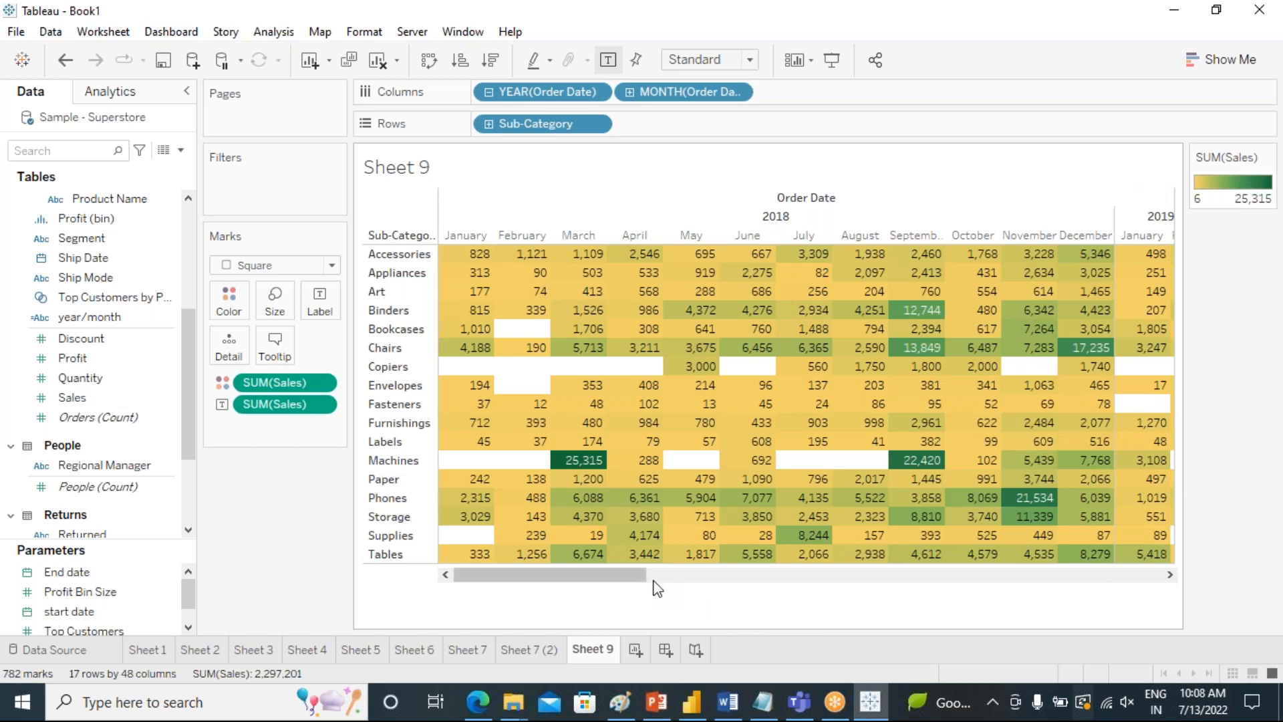
pyautogui.hscroll(5, 789, 595)
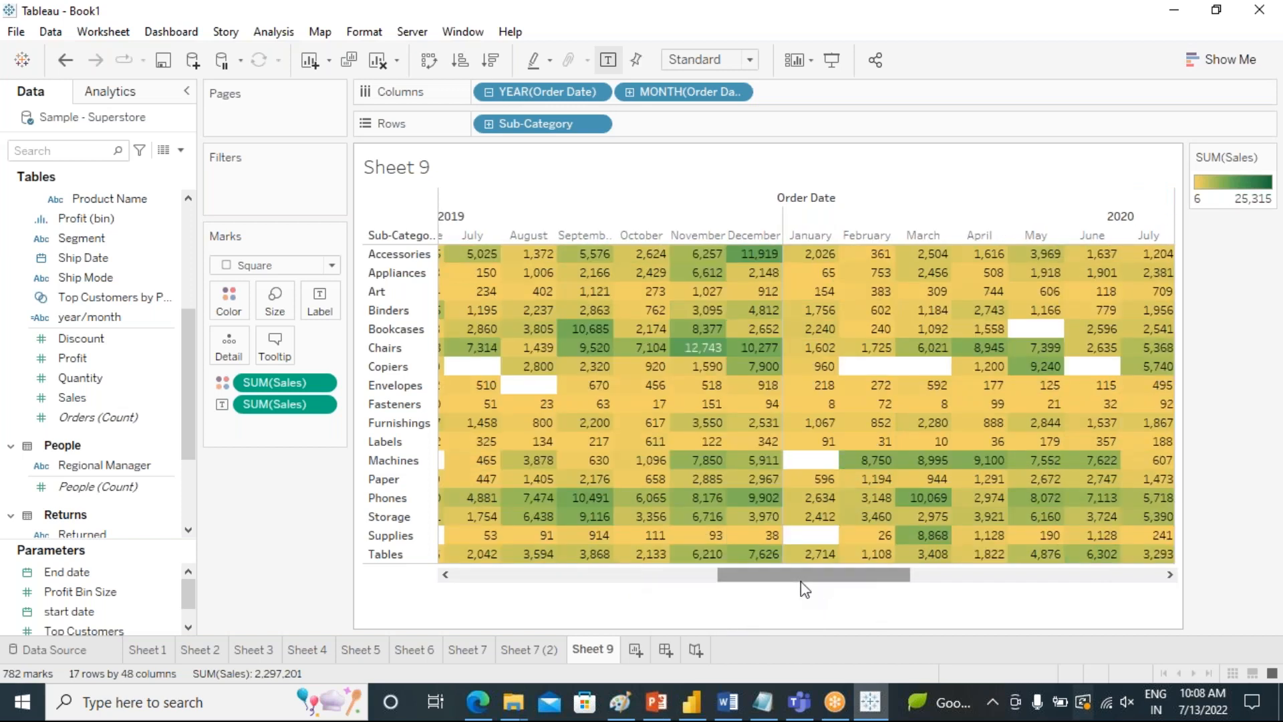
pyautogui.hscroll(3, 869, 591)
pyautogui.moveTo(908, 594); pyautogui.dragTo(1061, 585)
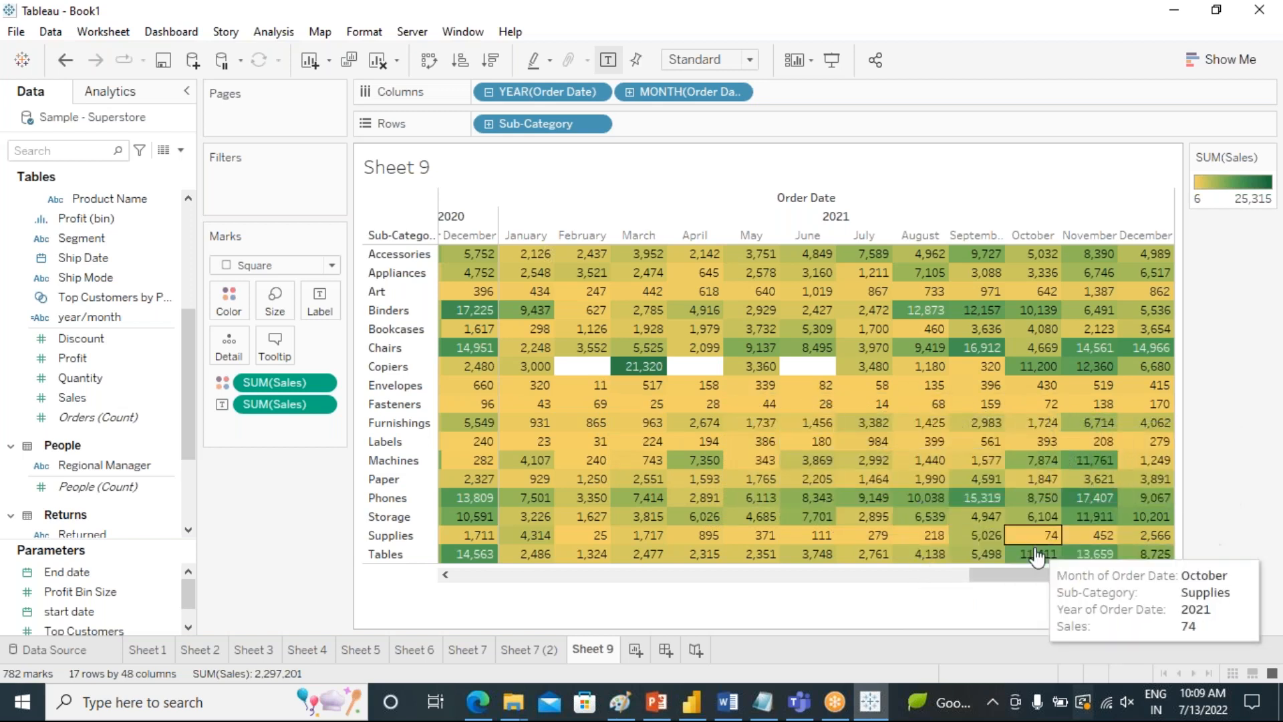
pyautogui.moveTo(1021, 583); pyautogui.dragTo(575, 575)
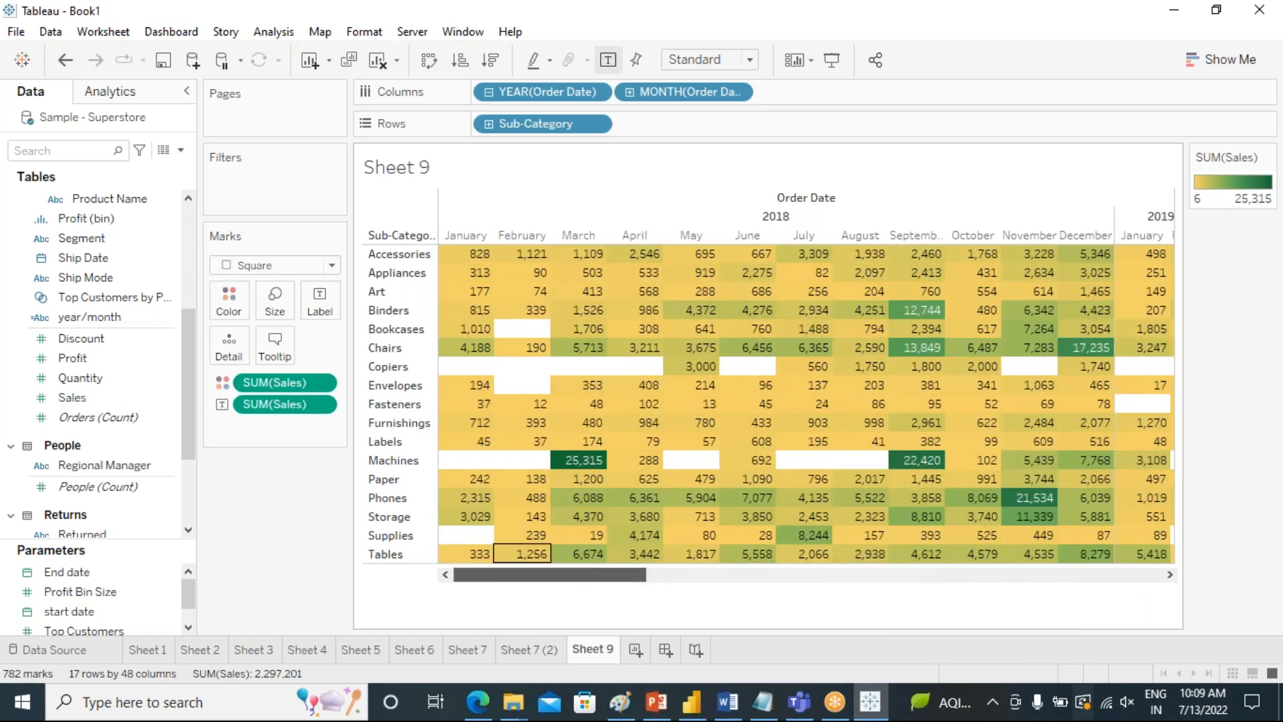
# Convert the highlight table to a heat map with mark size showing Sales by sub-category and month.
pyautogui.click(1223, 59)
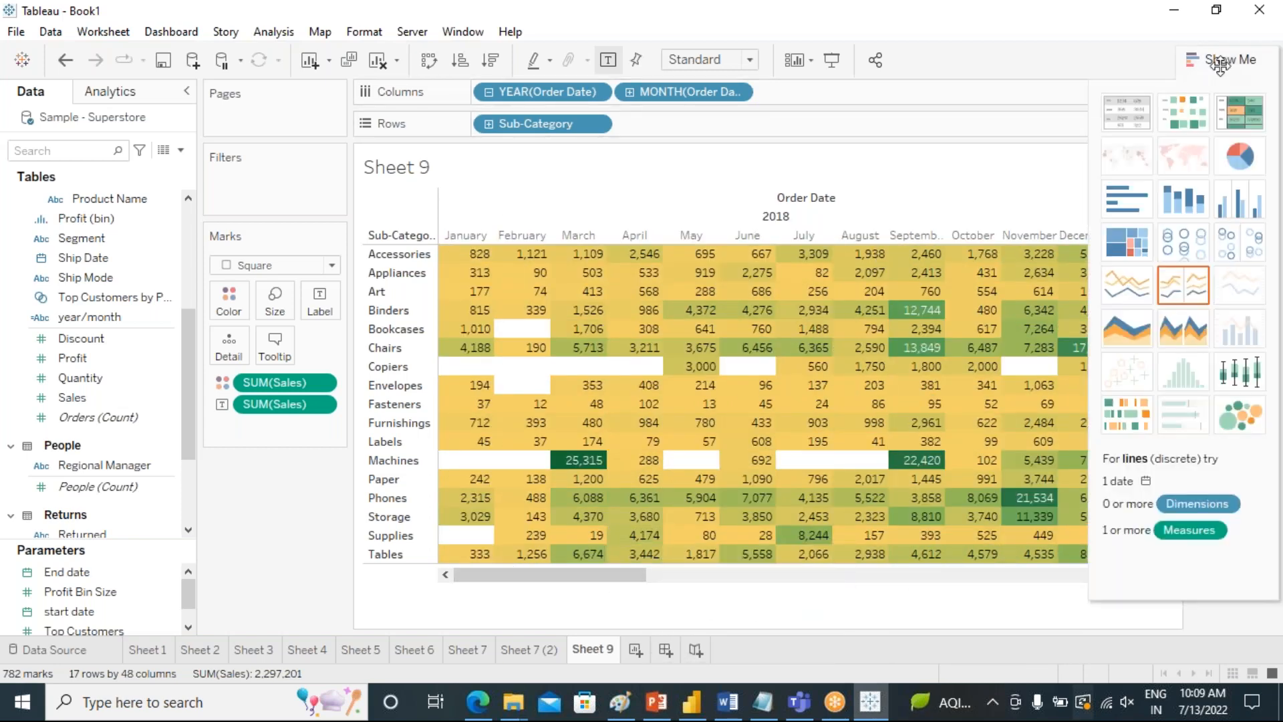
pyautogui.click(1178, 119)
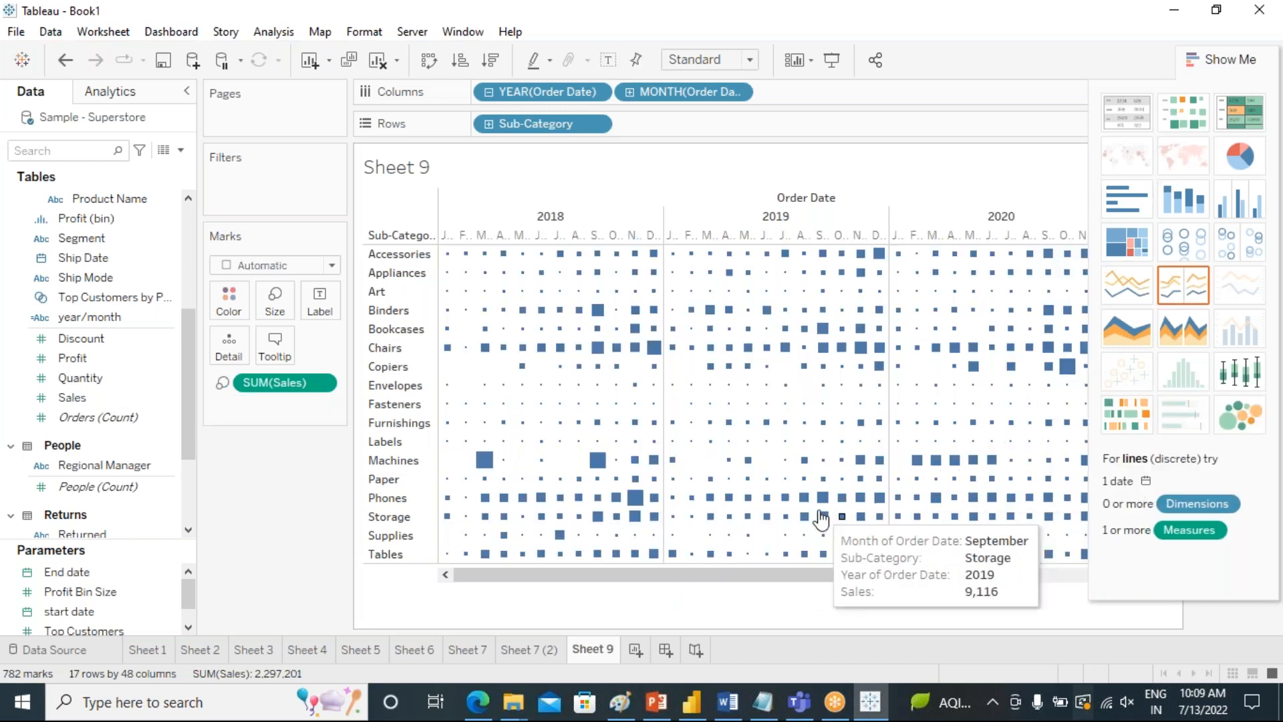
pyautogui.click(1210, 68)
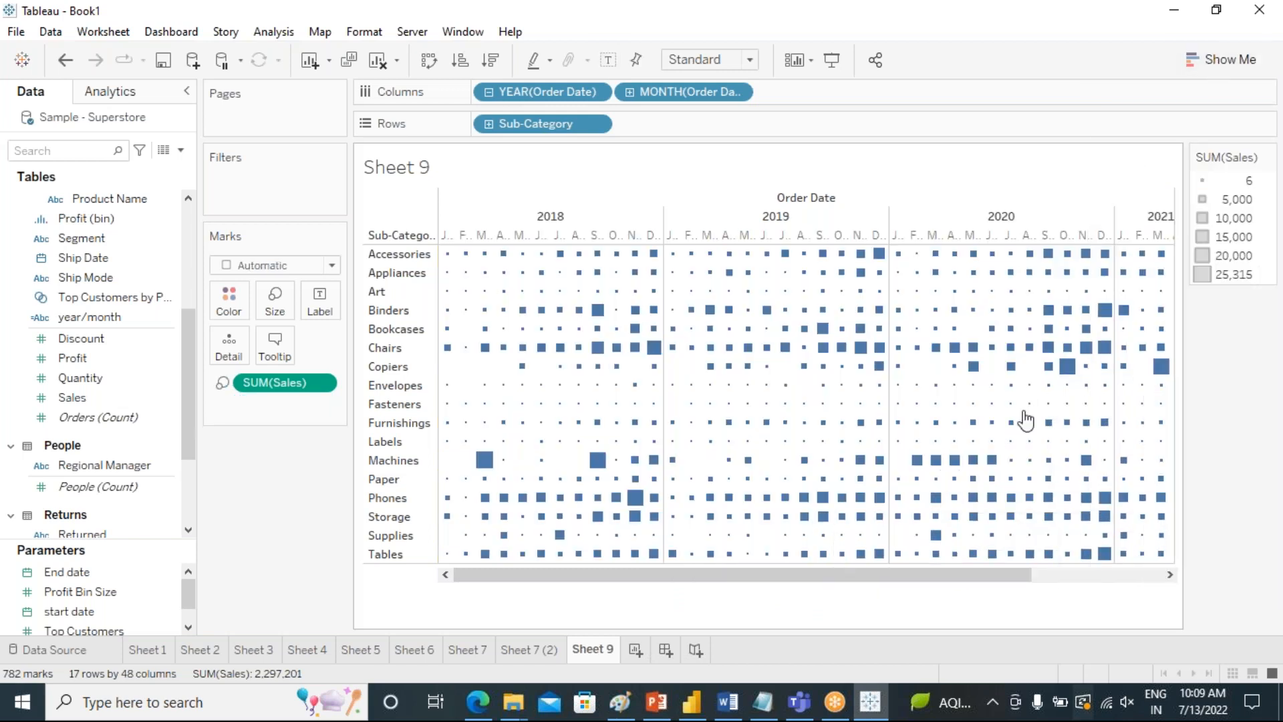
pyautogui.moveTo(799, 580); pyautogui.dragTo(613, 604)
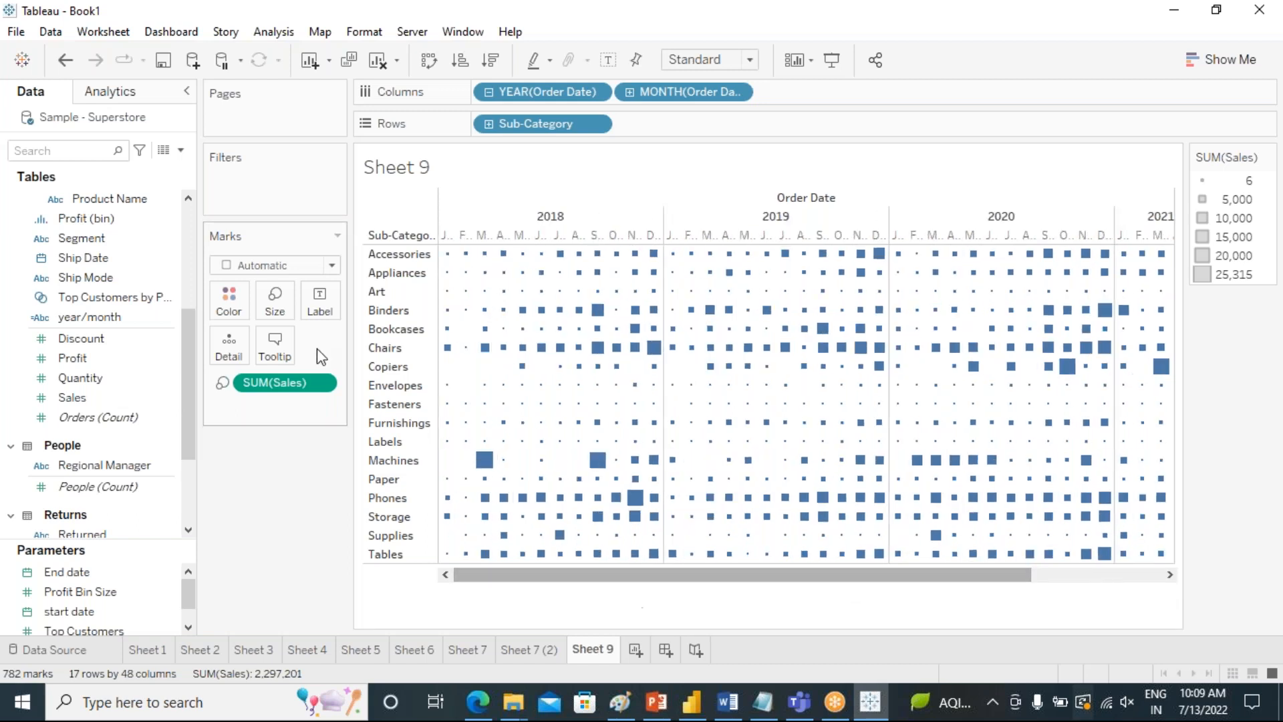
# Change the heat map's mark type to Circle and color the circles by Sales.
pyautogui.click(331, 265)
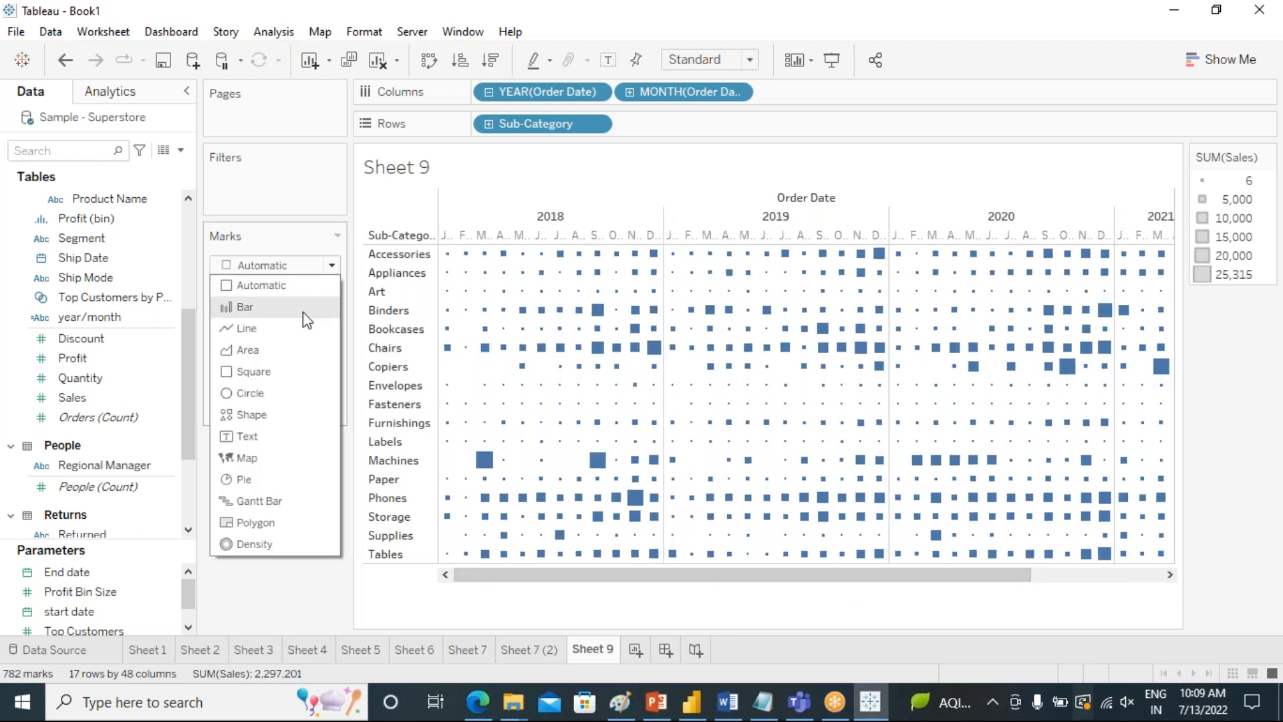
pyautogui.click(286, 394)
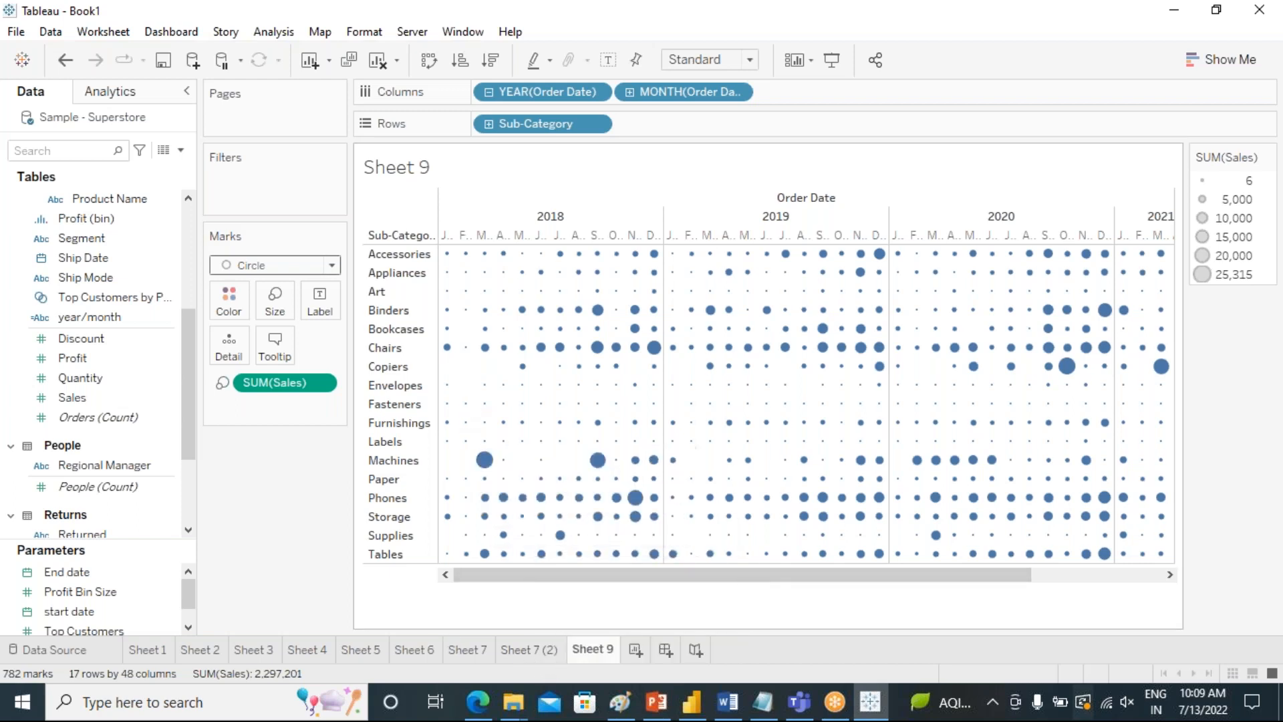
pyautogui.moveTo(486, 459)
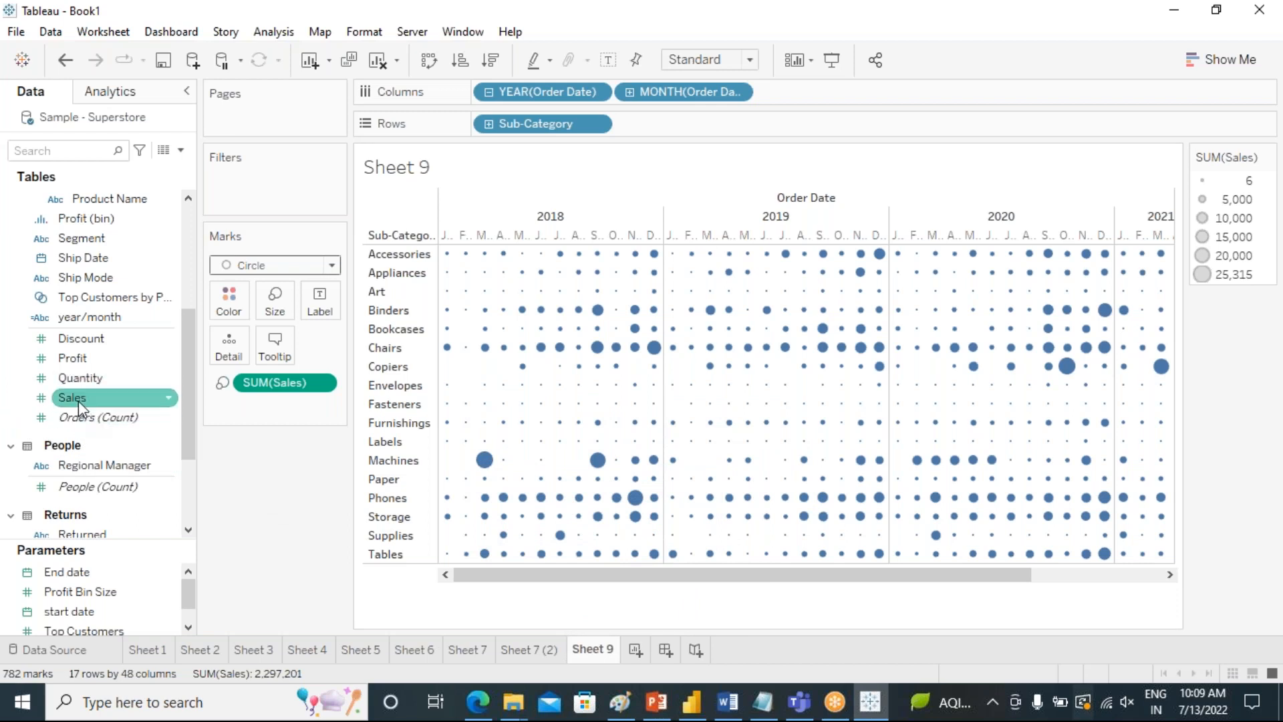
pyautogui.moveTo(78, 400); pyautogui.dragTo(229, 300)
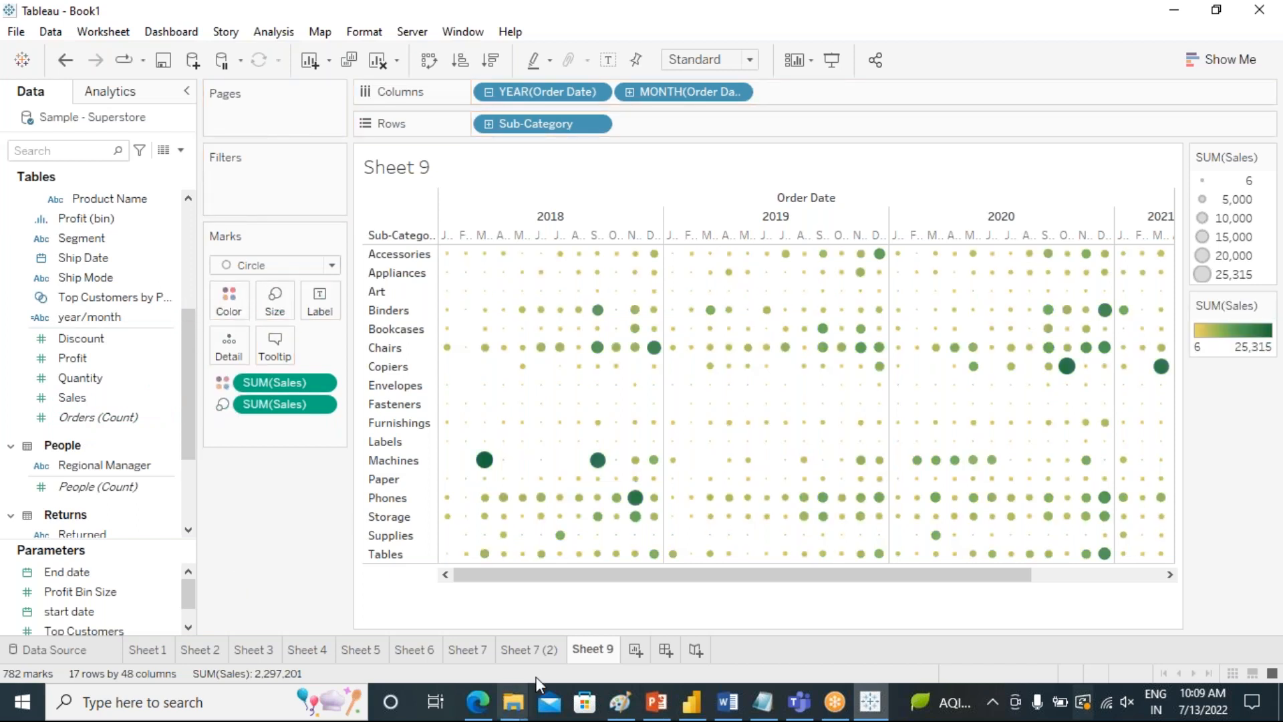
pyautogui.moveTo(518, 576); pyautogui.dragTo(546, 588)
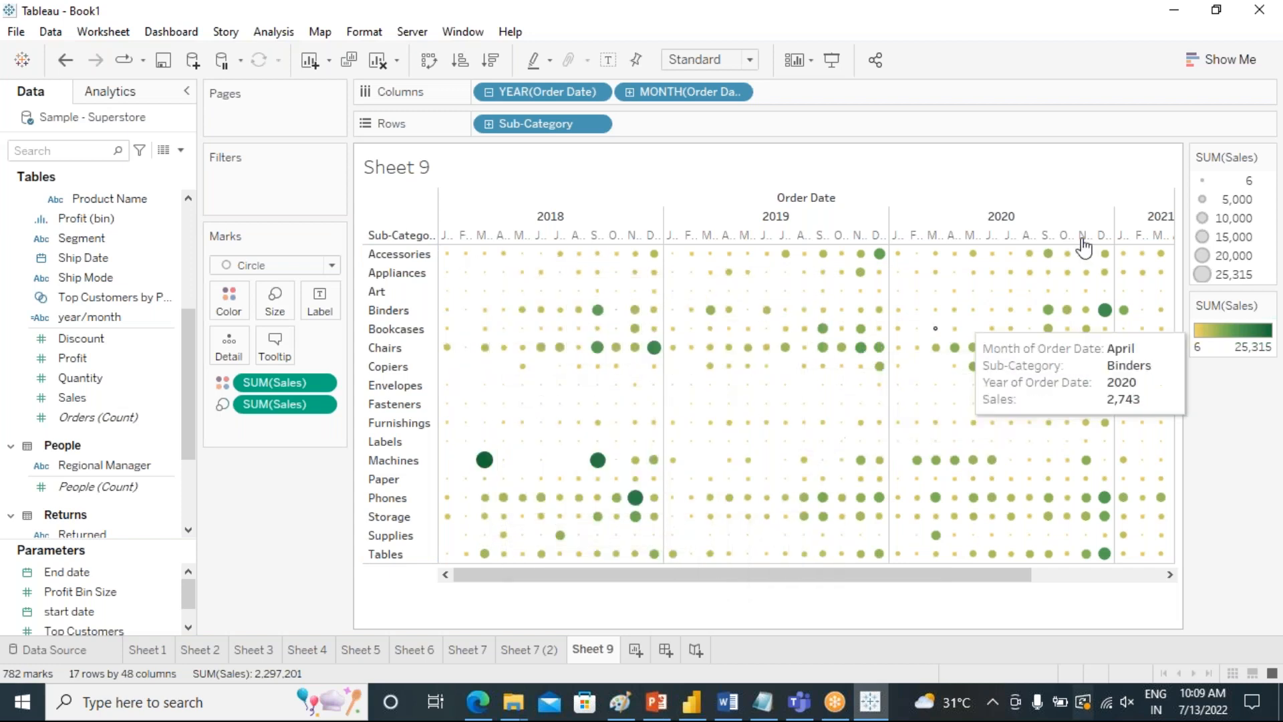
# Examine the Sales details of the largest 2018 circles: Chairs in December, Phones in November and Machines in September.
pyautogui.click(1221, 59)
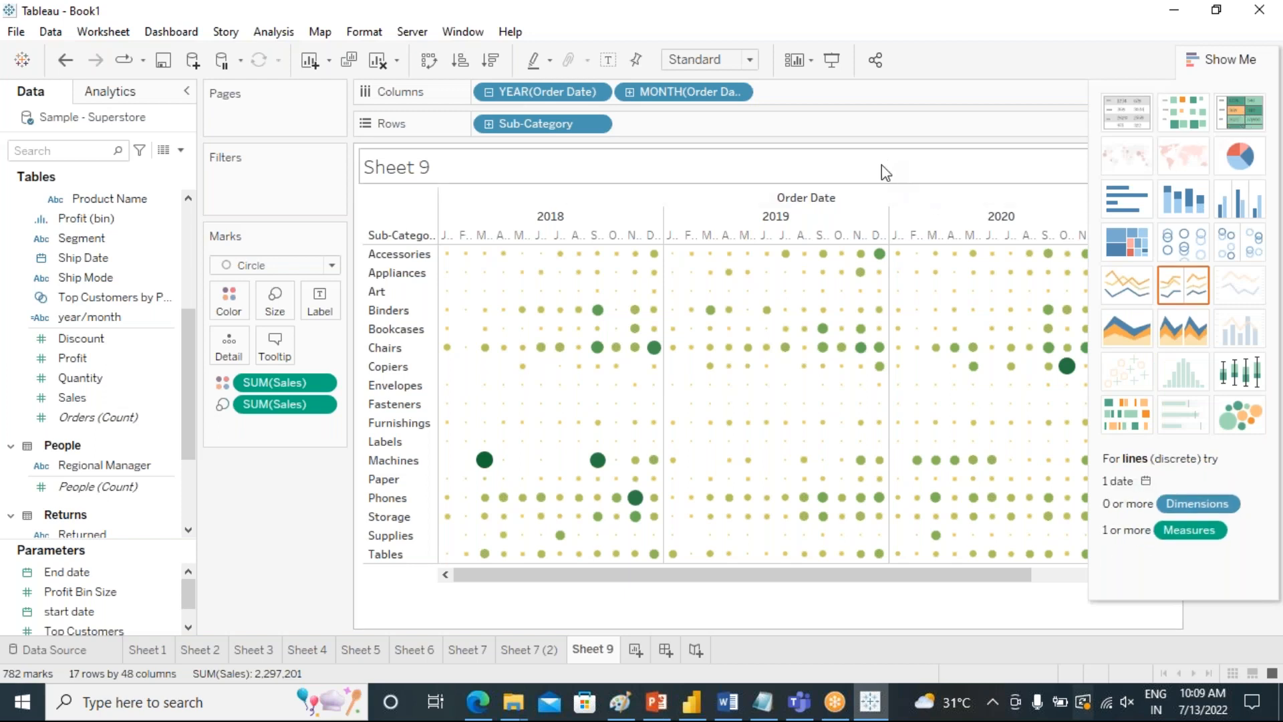
pyautogui.click(1220, 59)
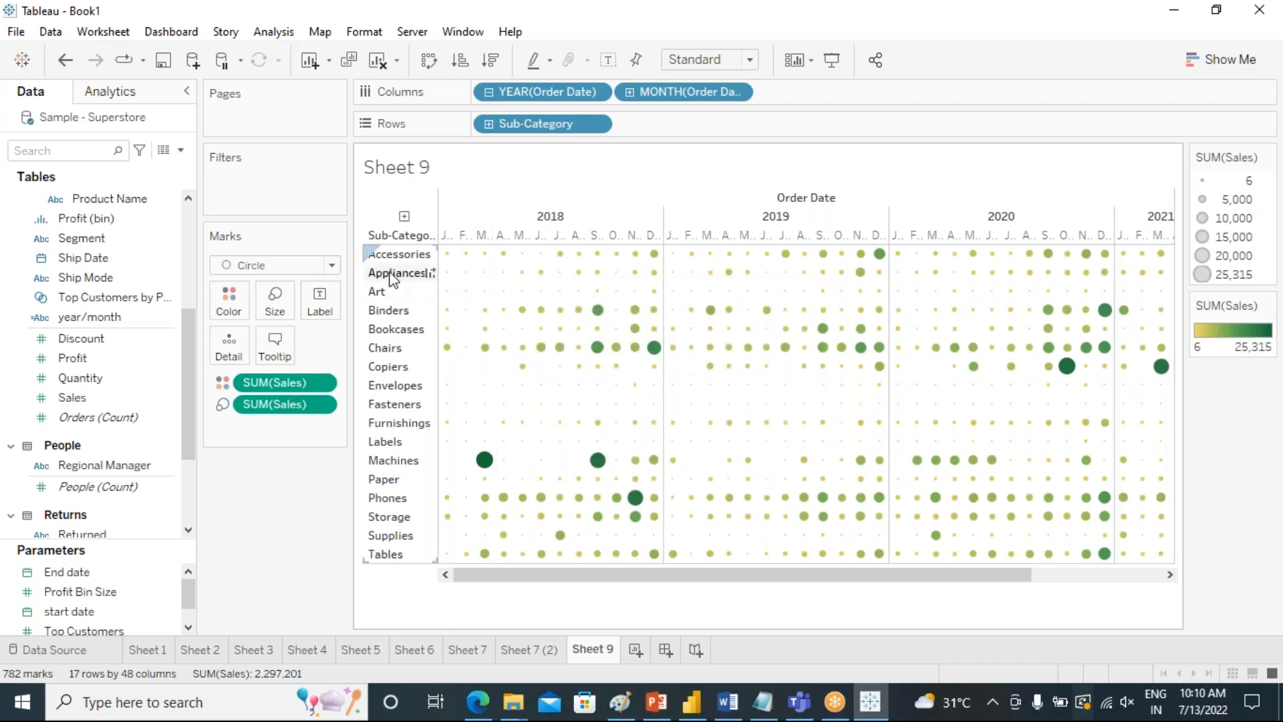
pyautogui.moveTo(729, 576); pyautogui.dragTo(927, 586)
pyautogui.moveTo(750, 579); pyautogui.dragTo(603, 592)
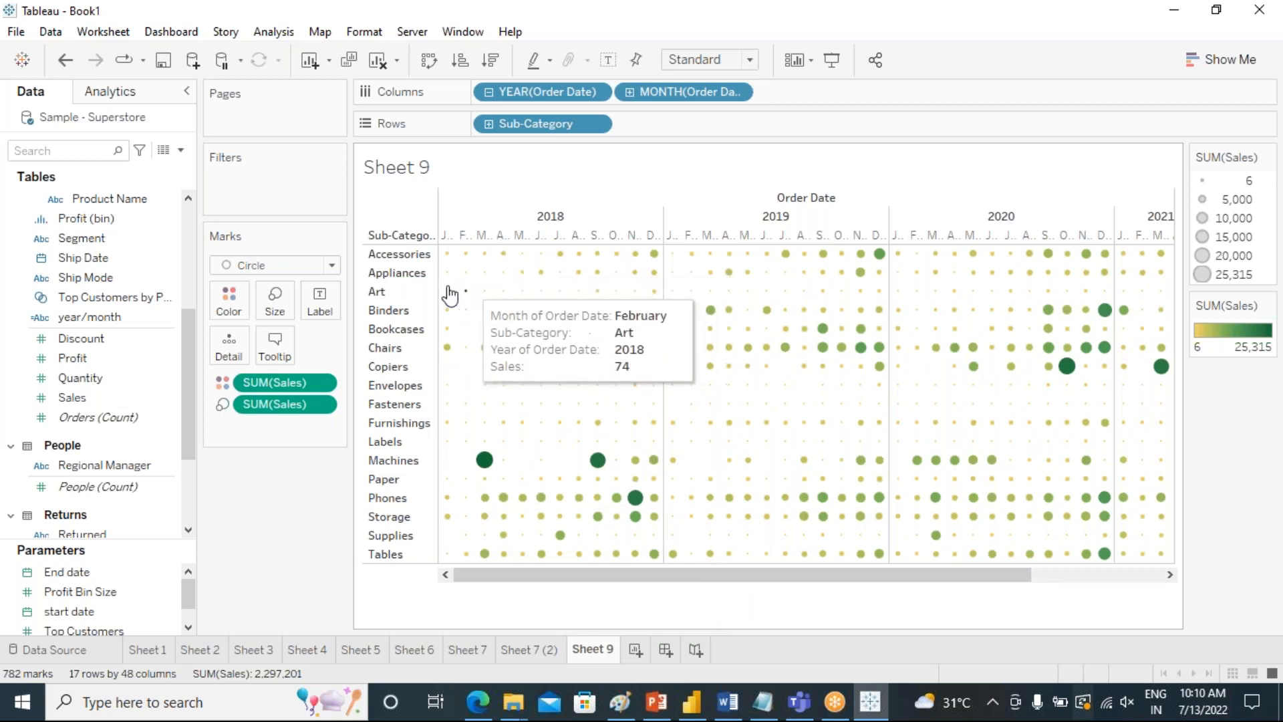
pyautogui.moveTo(653, 348)
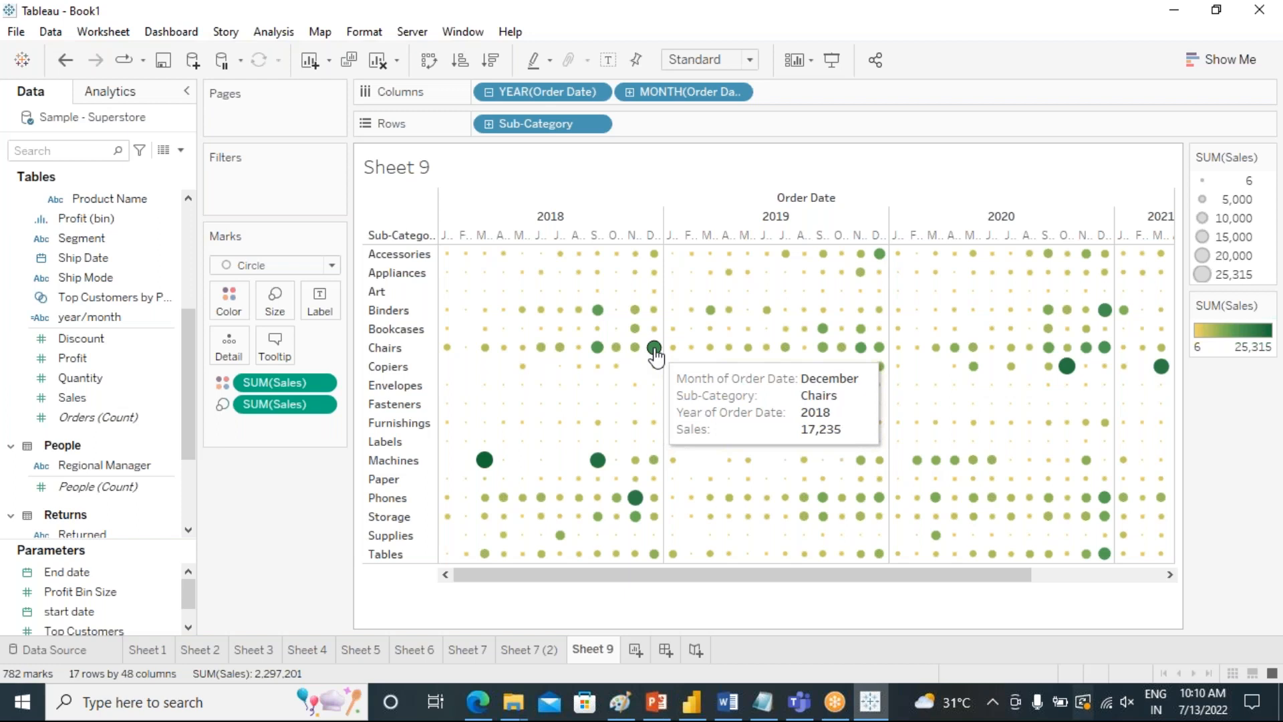
pyautogui.moveTo(636, 509)
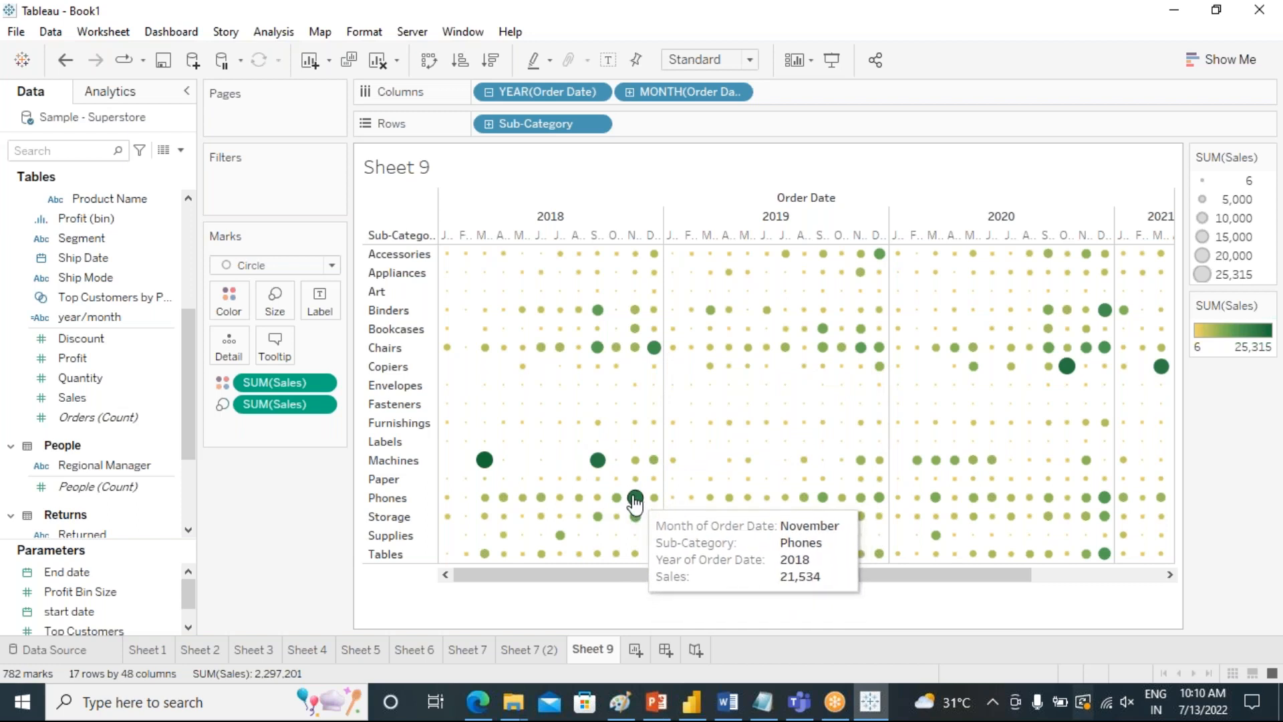
pyautogui.moveTo(596, 463)
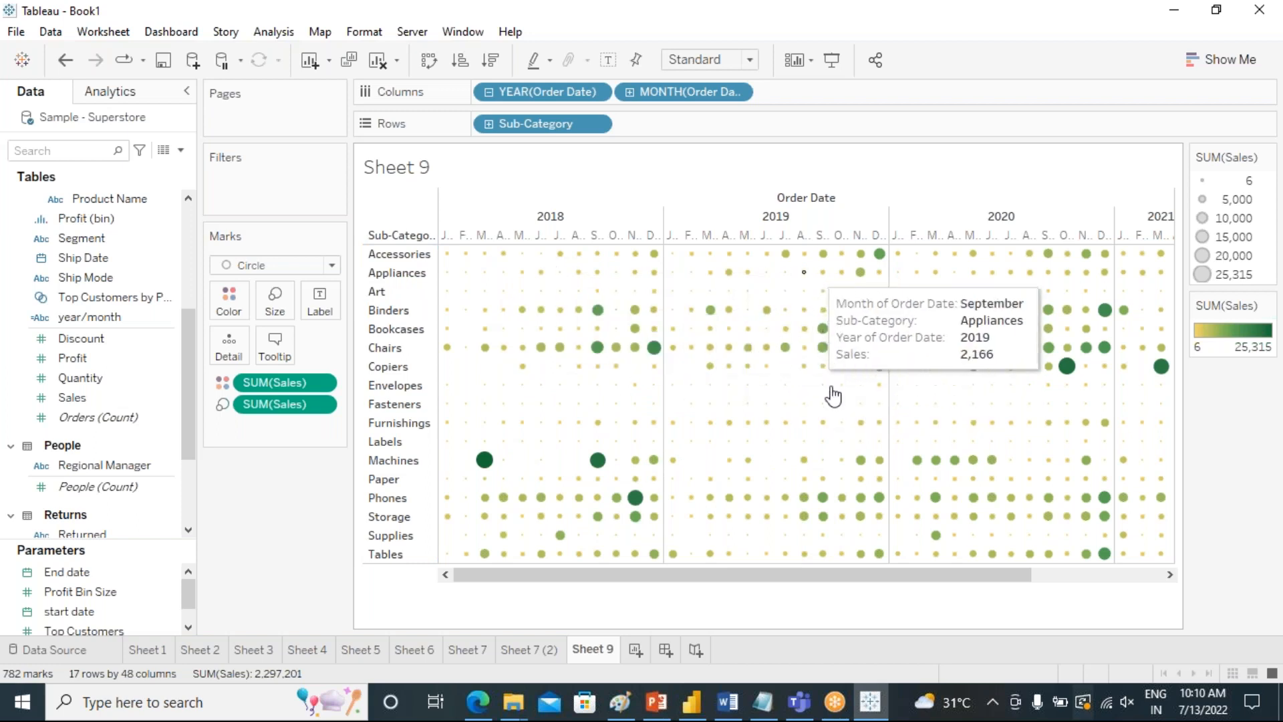
# Create a new worksheet with a text table of Sales by Sub-Category.
pyautogui.moveTo(768, 586); pyautogui.dragTo(974, 584)
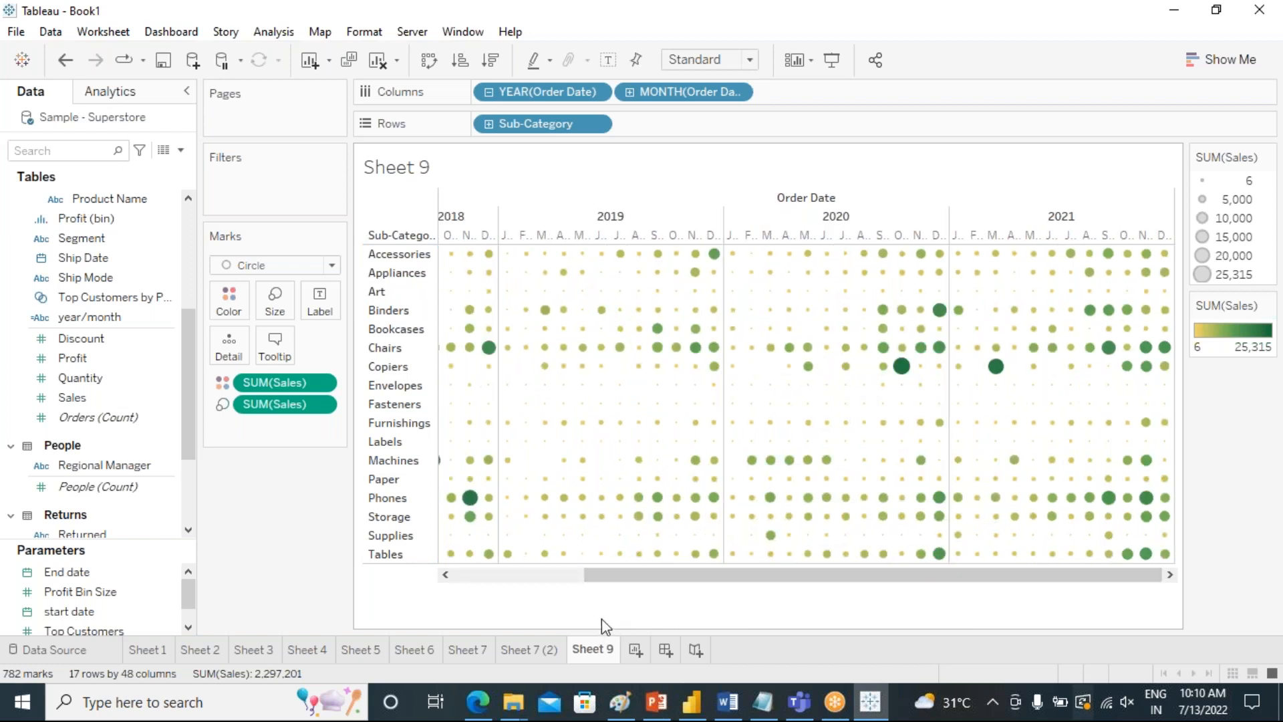
pyautogui.click(635, 649)
pyautogui.click(99, 290)
pyautogui.scroll(3, 117, 366)
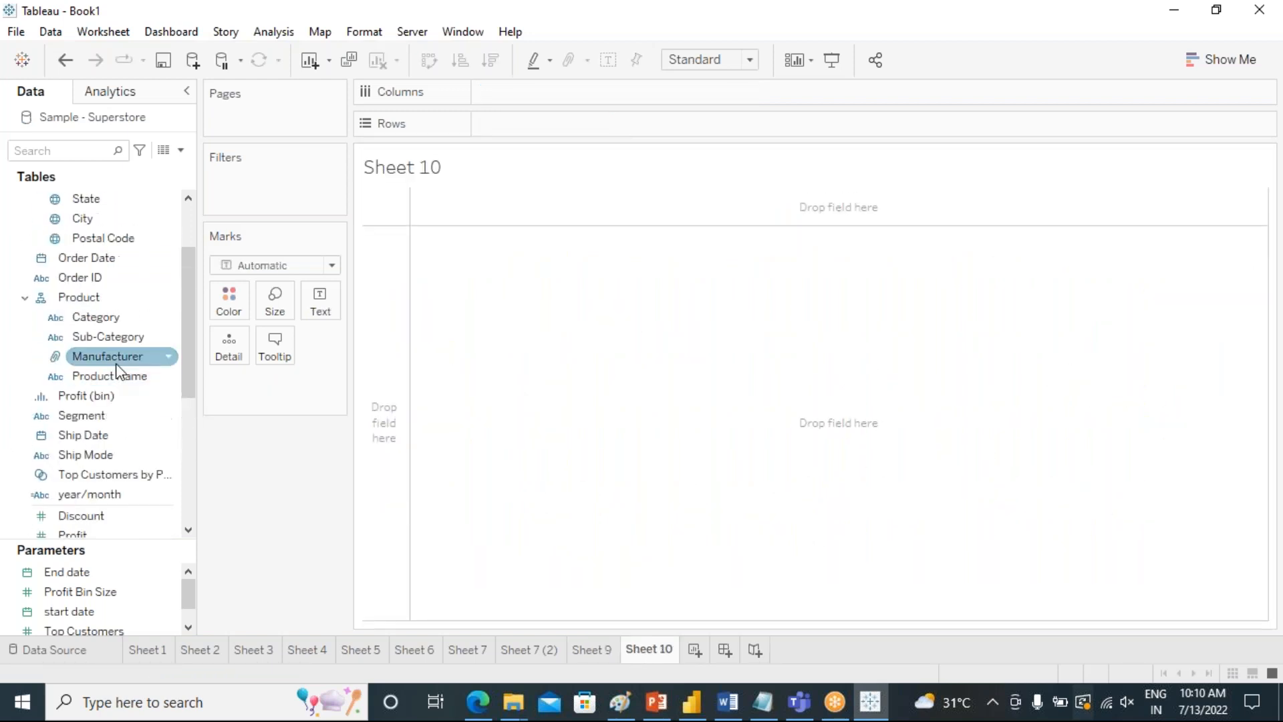
pyautogui.doubleClick(103, 339)
pyautogui.scroll(-2, 130, 518)
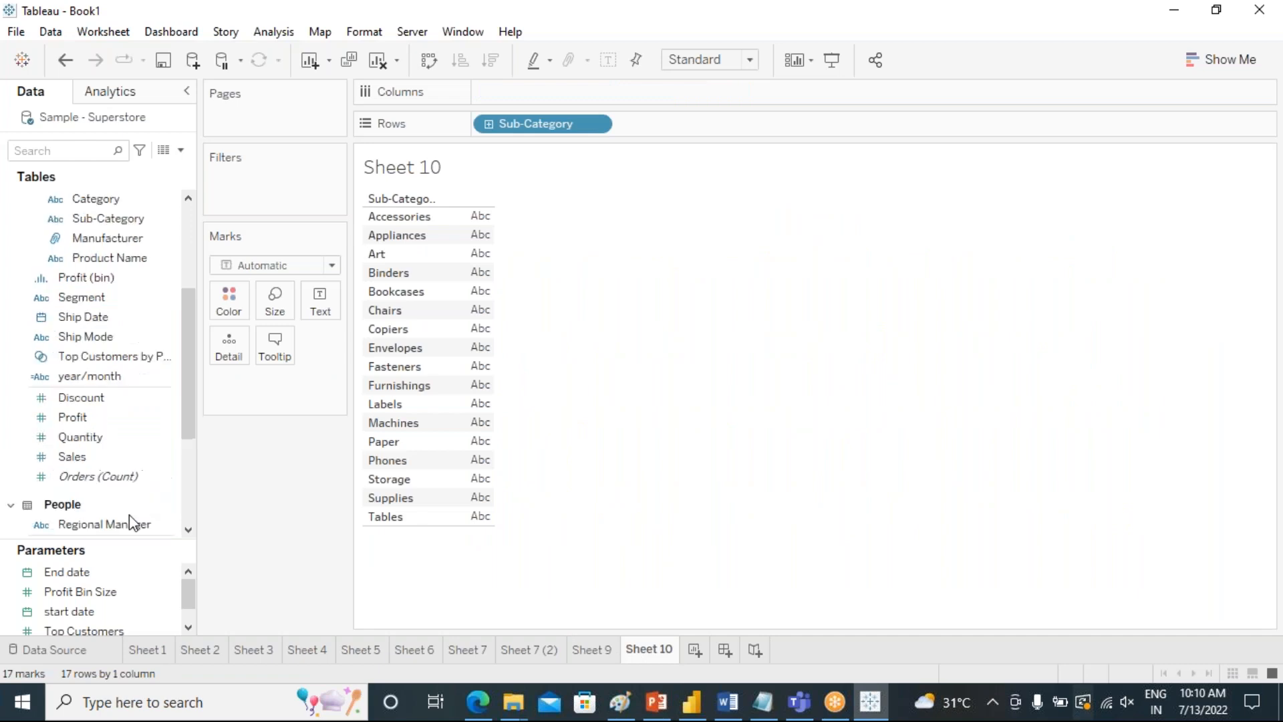
pyautogui.doubleClick(94, 457)
pyautogui.moveTo(478, 220)
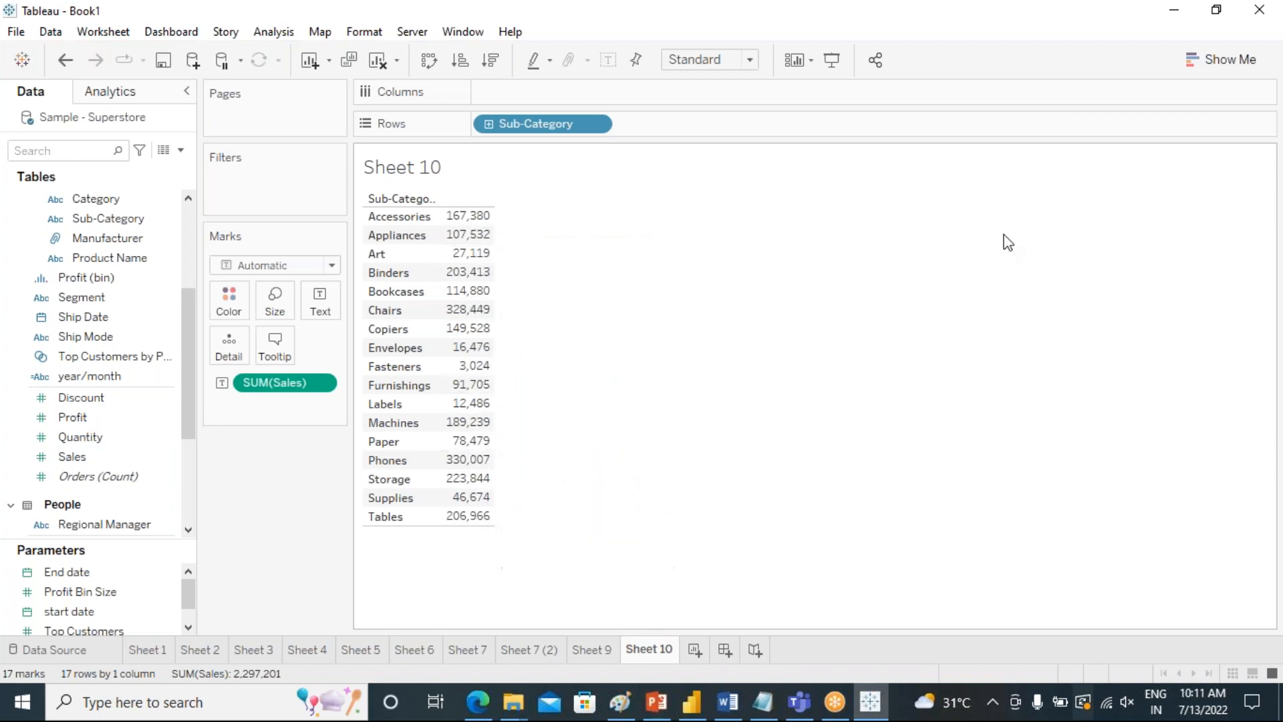
# Convert the Sub-Category sales table to a highlight table.
pyautogui.click(1220, 75)
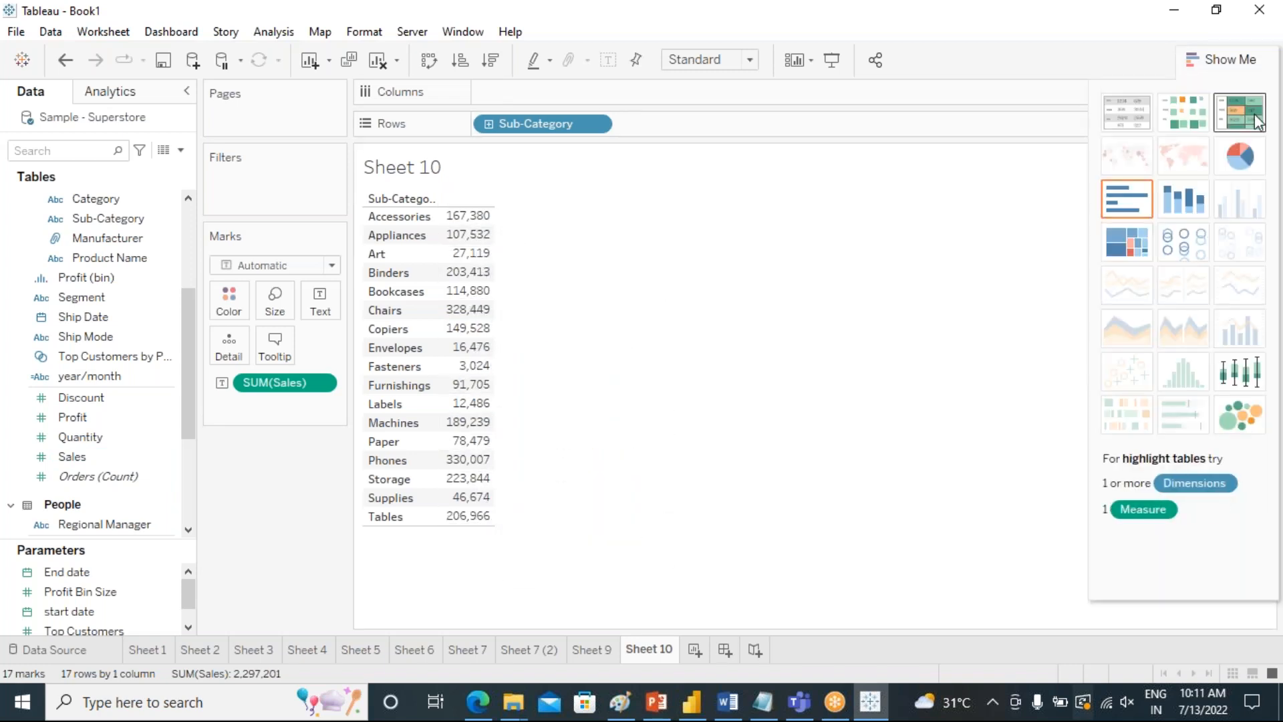
pyautogui.click(1256, 121)
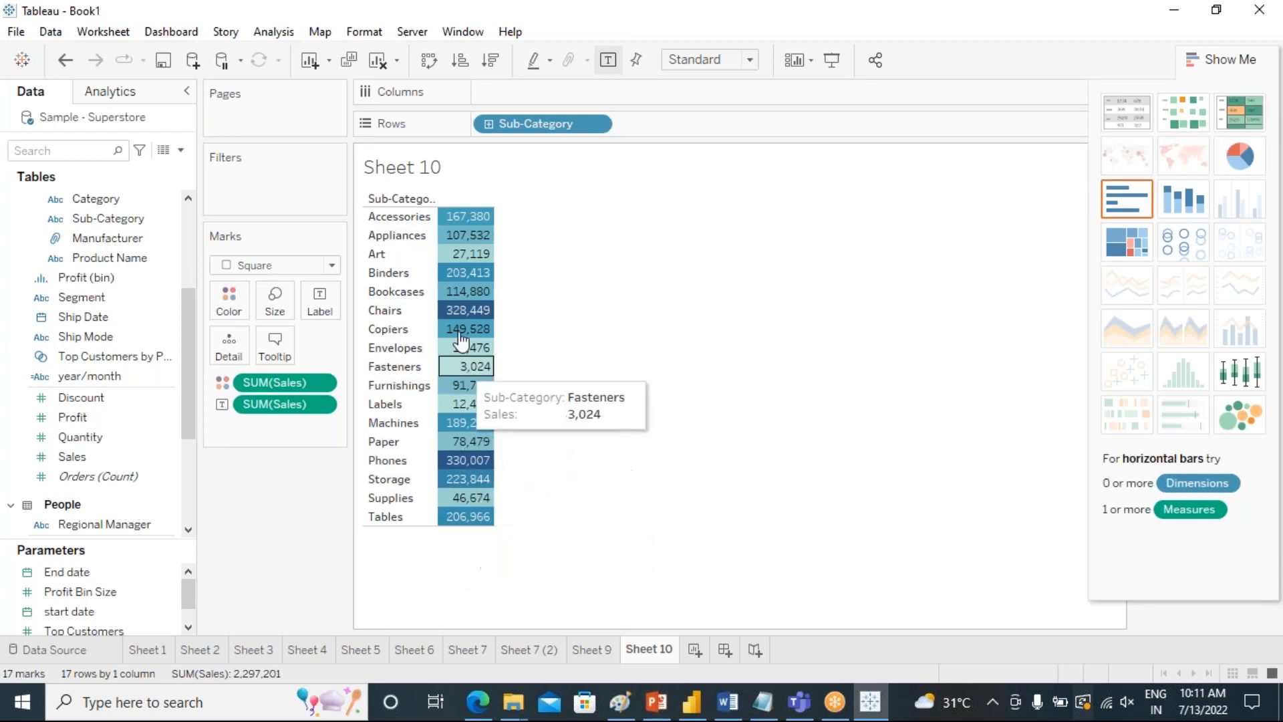
pyautogui.click(1231, 67)
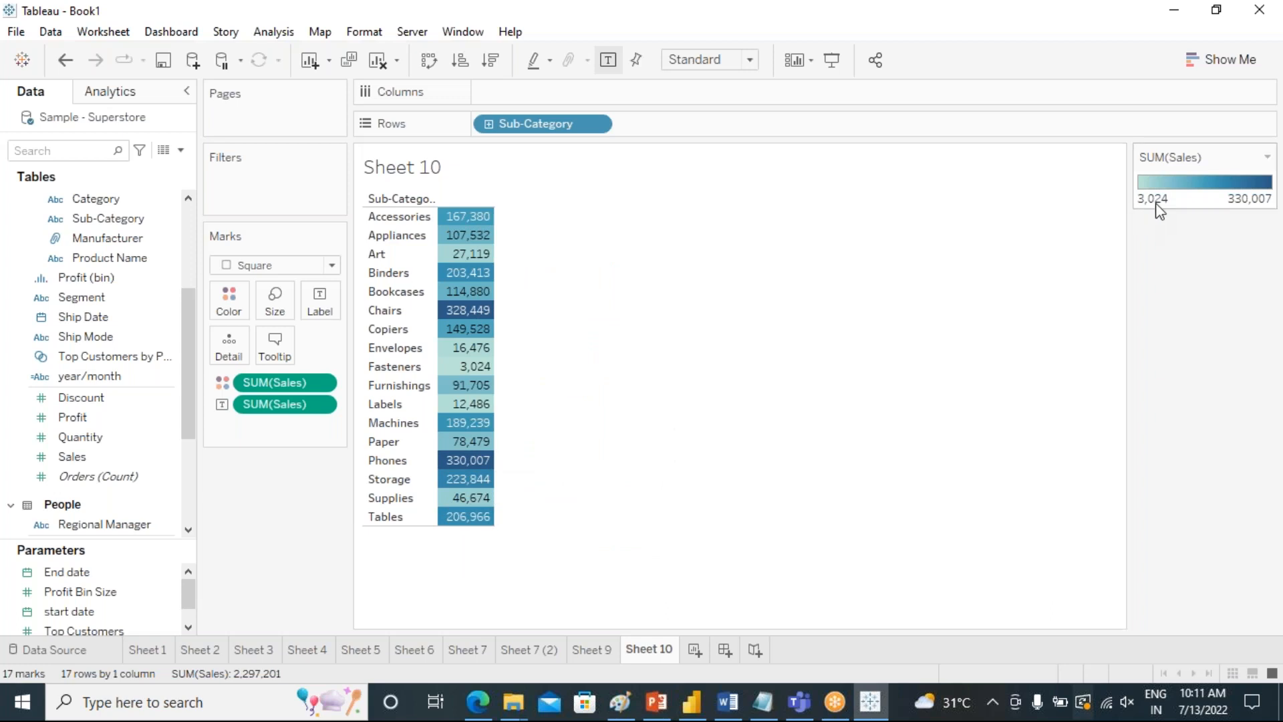
# Apply the Green-Gold palette to the Sales colors and sort the sub-categories by Sales in ascending order.
pyautogui.doubleClick(1189, 189)
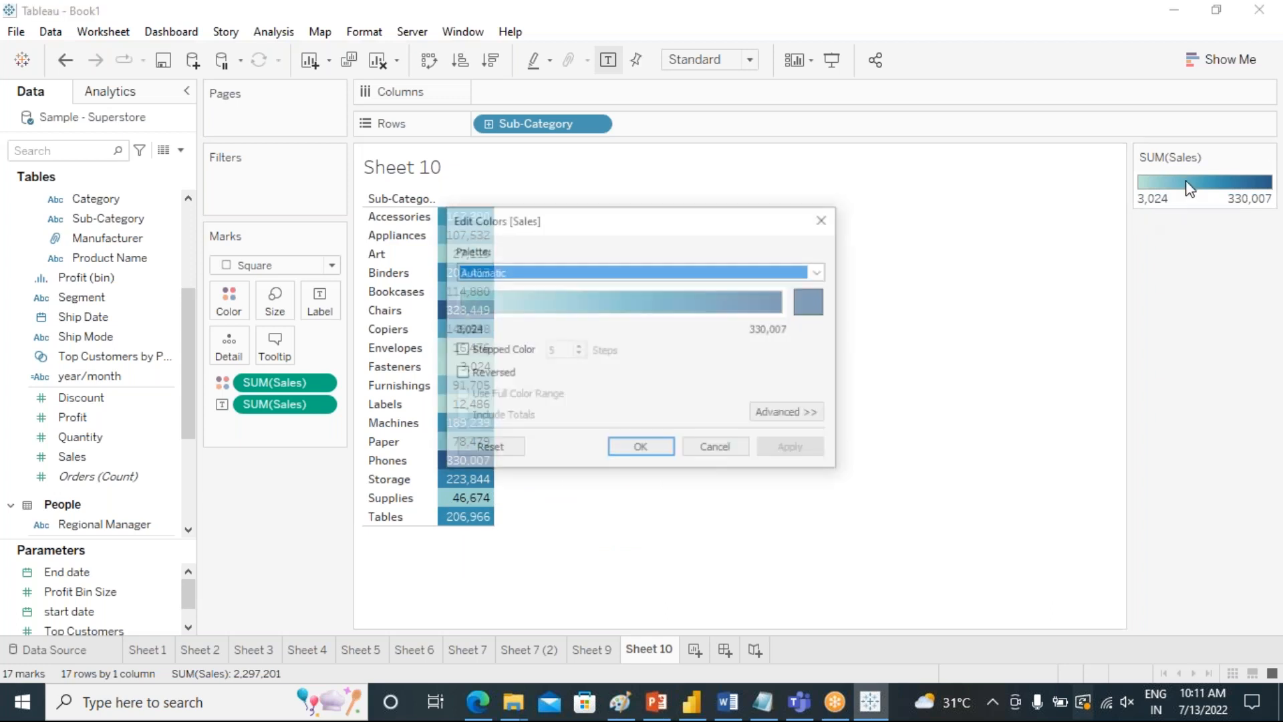
pyautogui.click(768, 272)
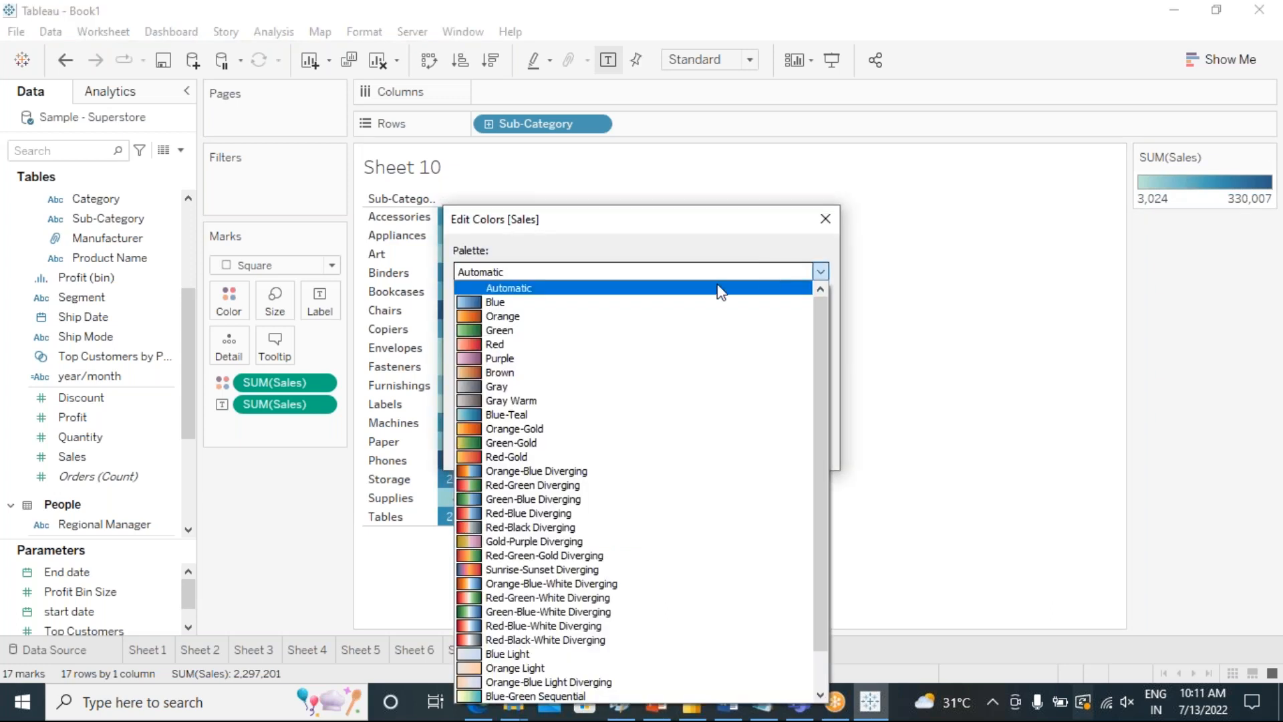
pyautogui.click(506, 444)
pyautogui.click(654, 448)
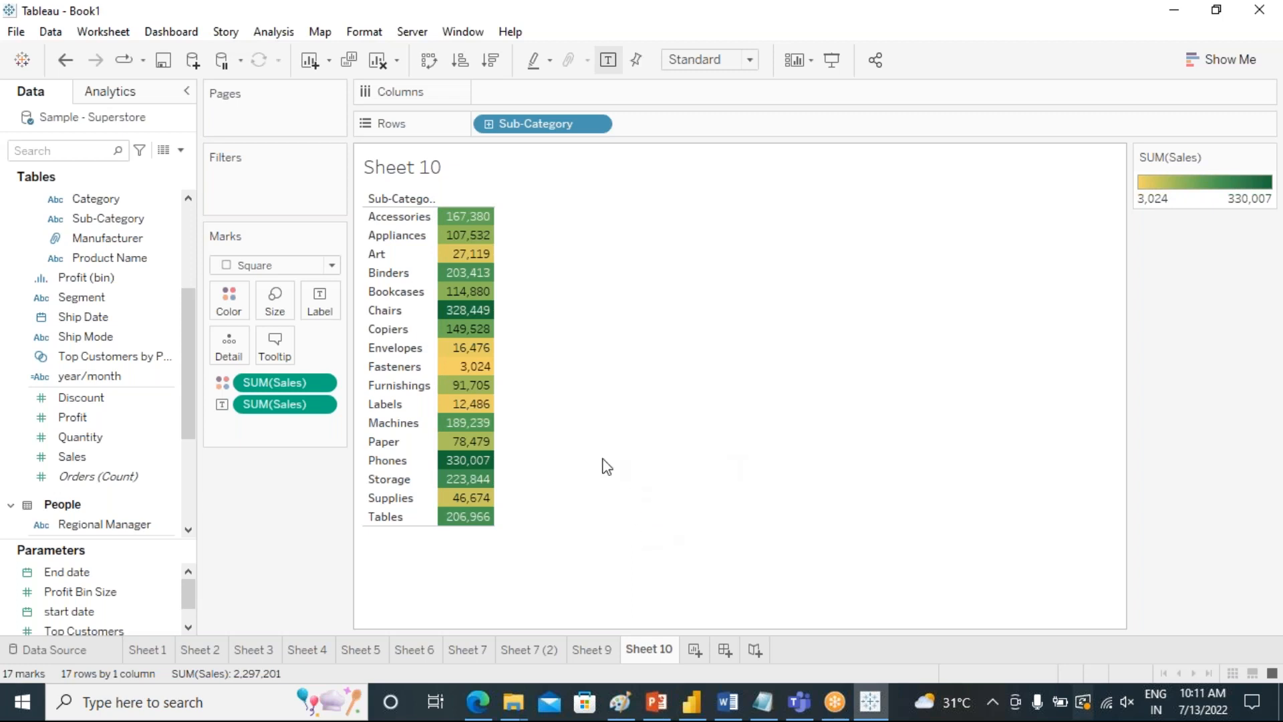
pyautogui.click(460, 60)
pyautogui.moveTo(475, 283)
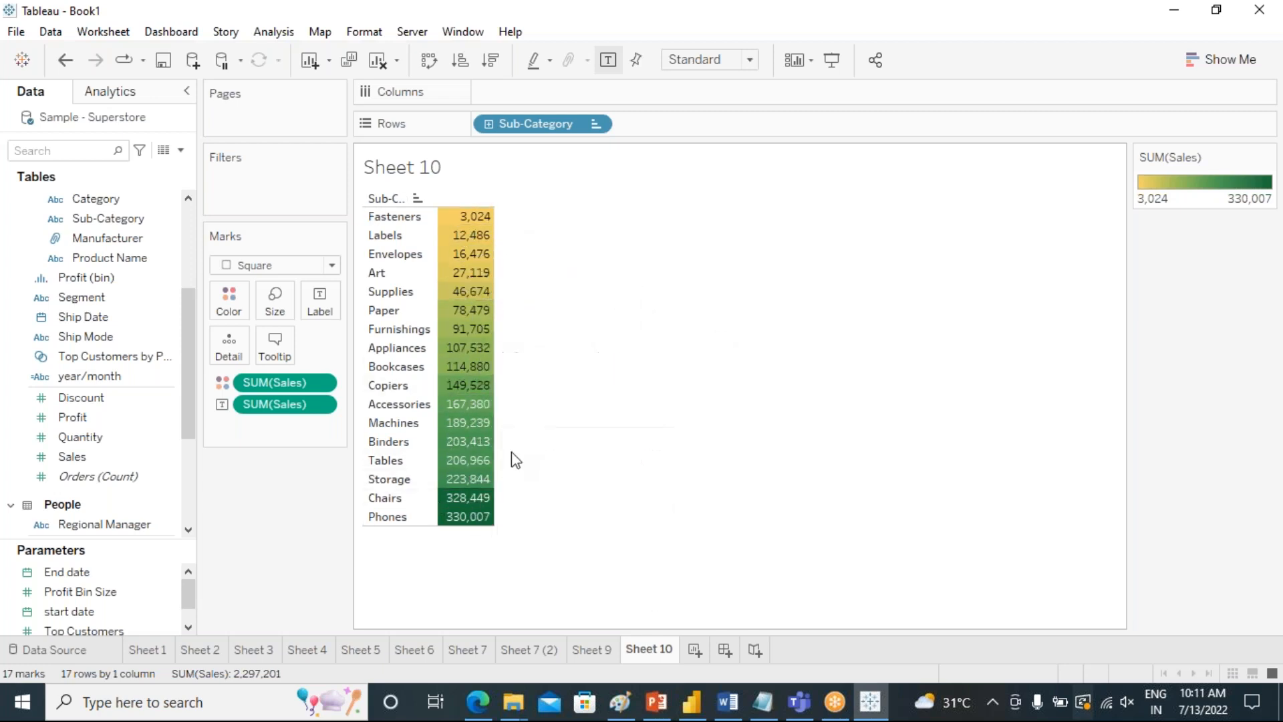
# Add Measure Values to the labels of the highlight table.
pyautogui.click(1226, 59)
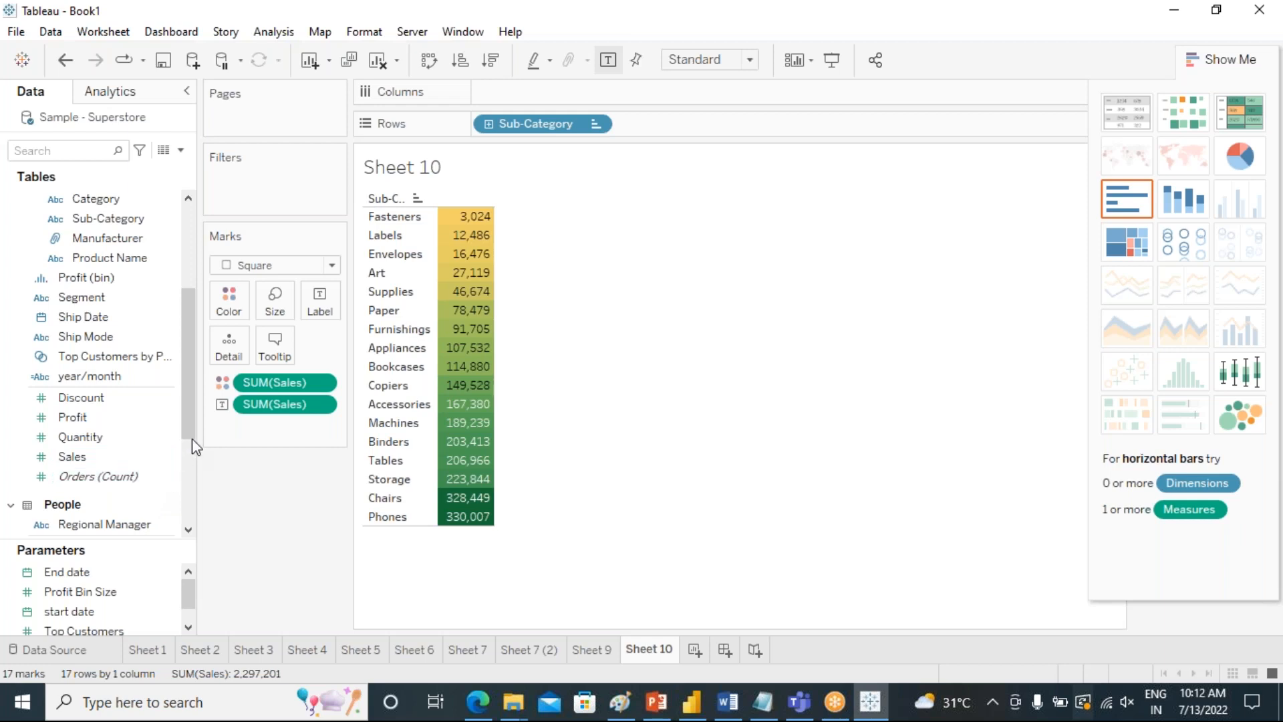
pyautogui.moveTo(186, 415); pyautogui.dragTo(190, 511)
pyautogui.moveTo(94, 526); pyautogui.dragTo(320, 324)
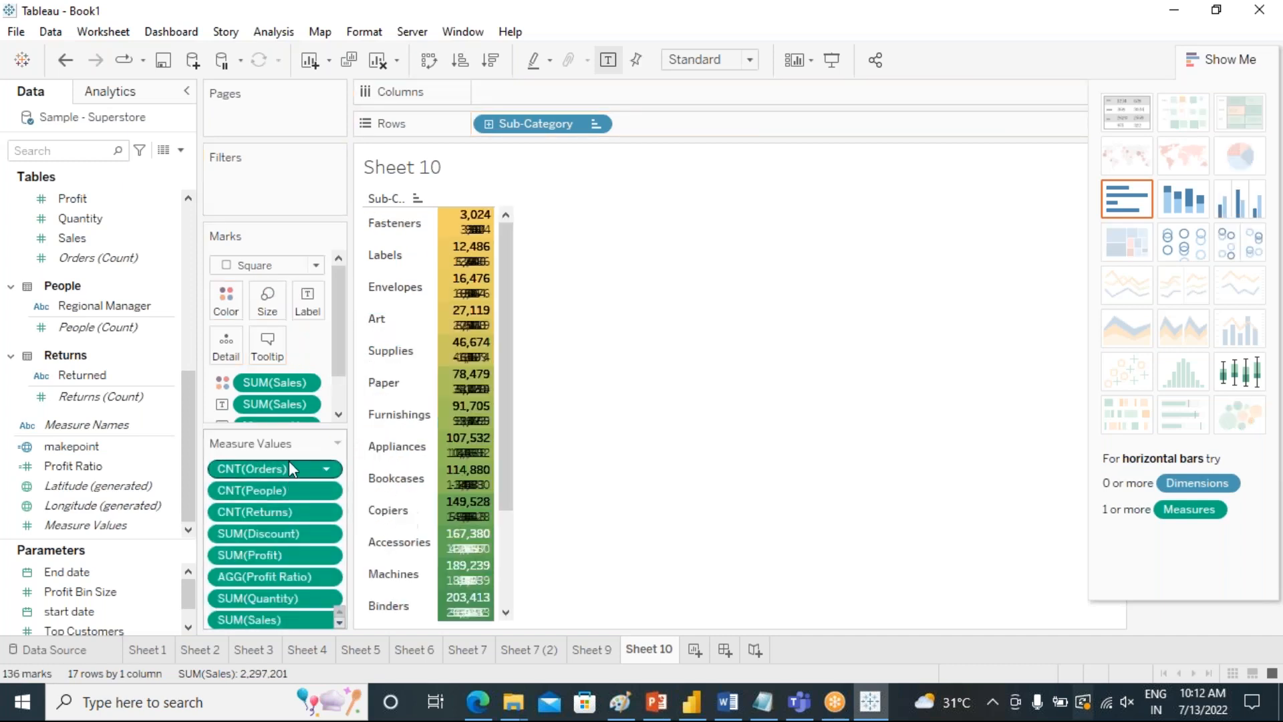
# Remove the Orders, People and Returns counts, Discount and Profit Ratio from Measure Values, keeping Profit, Quantity and Sales.
pyautogui.moveTo(271, 472); pyautogui.dragTo(725, 476)
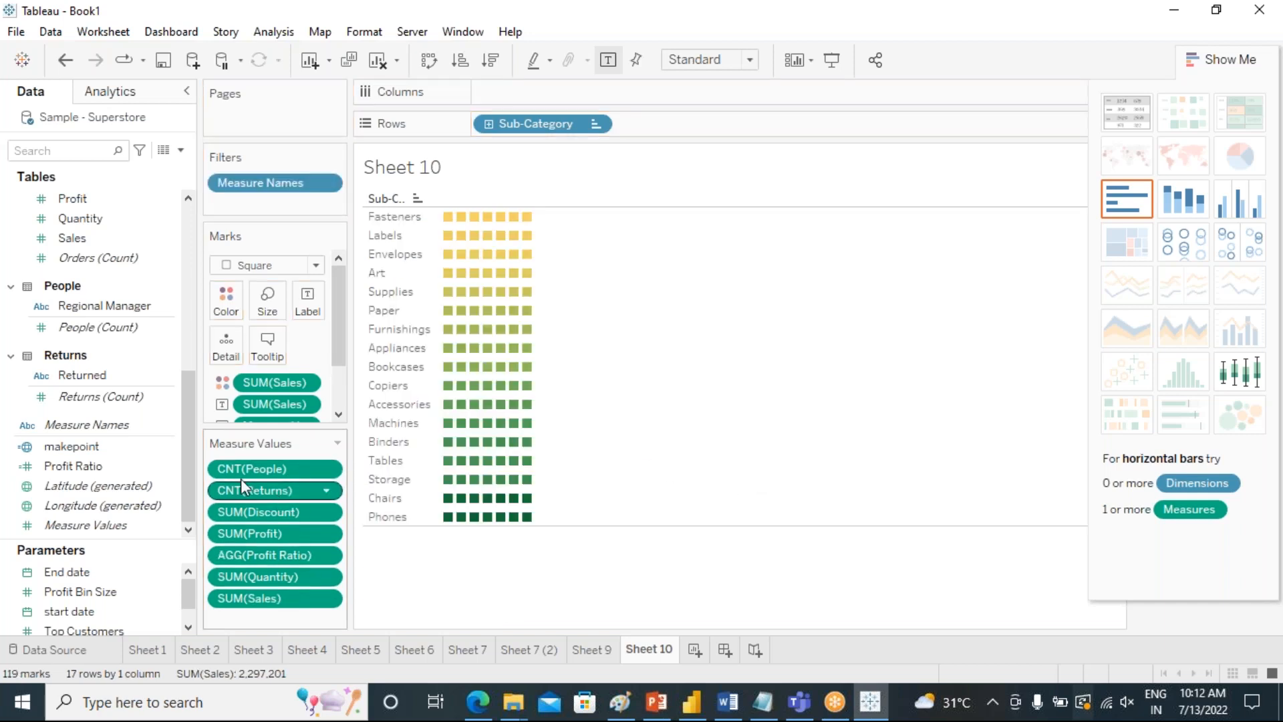
pyautogui.moveTo(242, 470); pyautogui.dragTo(379, 557)
pyautogui.moveTo(227, 486); pyautogui.dragTo(448, 572)
pyautogui.moveTo(245, 510); pyautogui.dragTo(322, 563)
pyautogui.moveTo(238, 549); pyautogui.dragTo(428, 593)
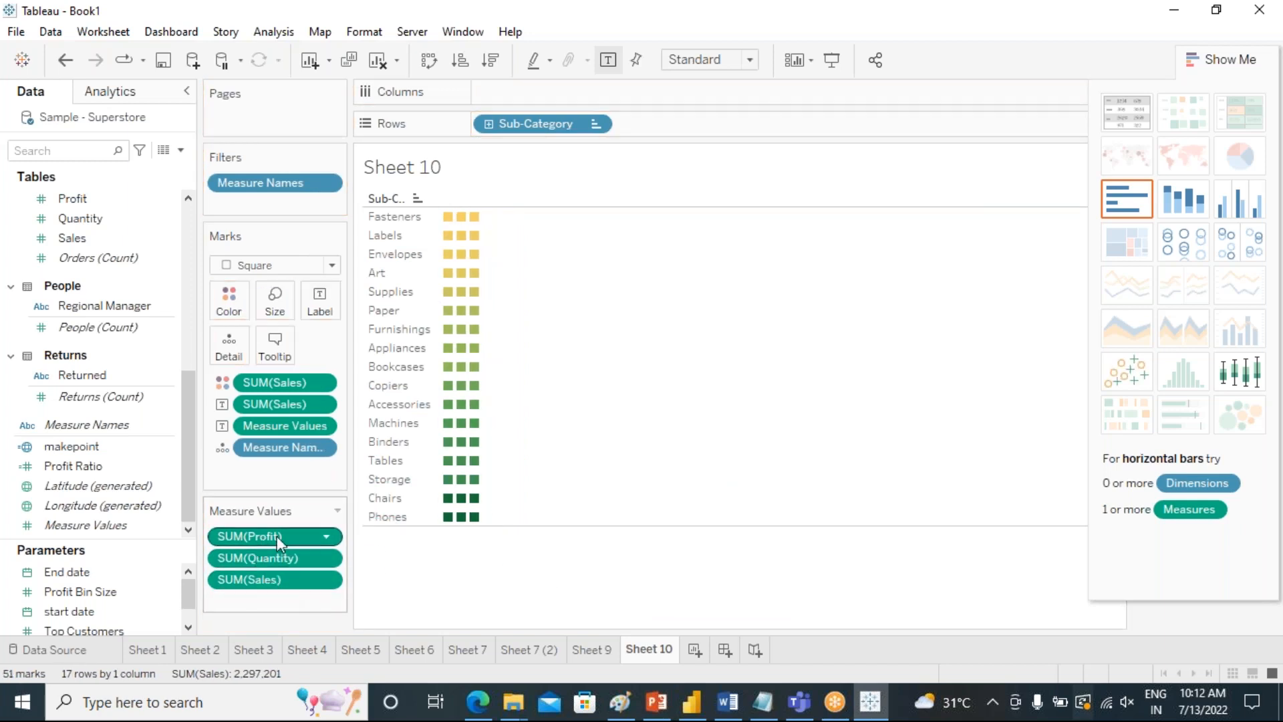
pyautogui.click(1230, 60)
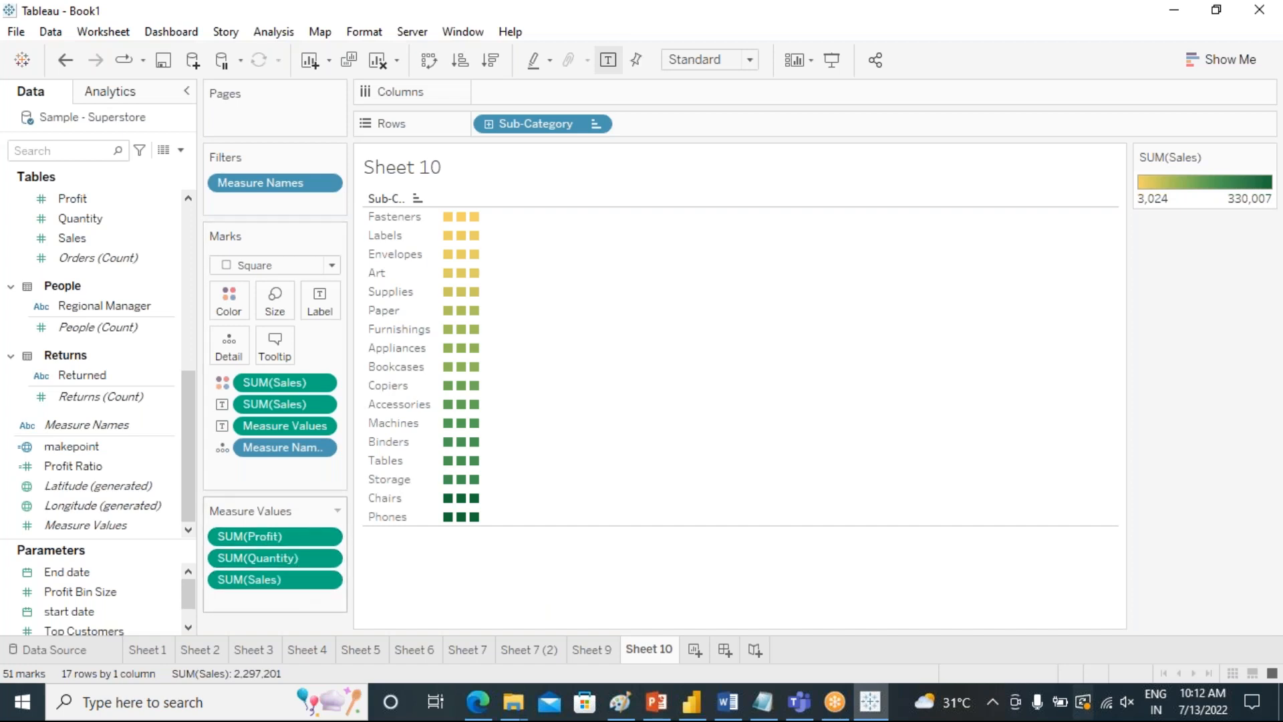
# Remove the separate SUM(Sales) fields from the color and label of the marks, and widen the Marks card.
pyautogui.moveTo(284, 383); pyautogui.dragTo(380, 505)
pyautogui.moveTo(270, 383); pyautogui.dragTo(507, 588)
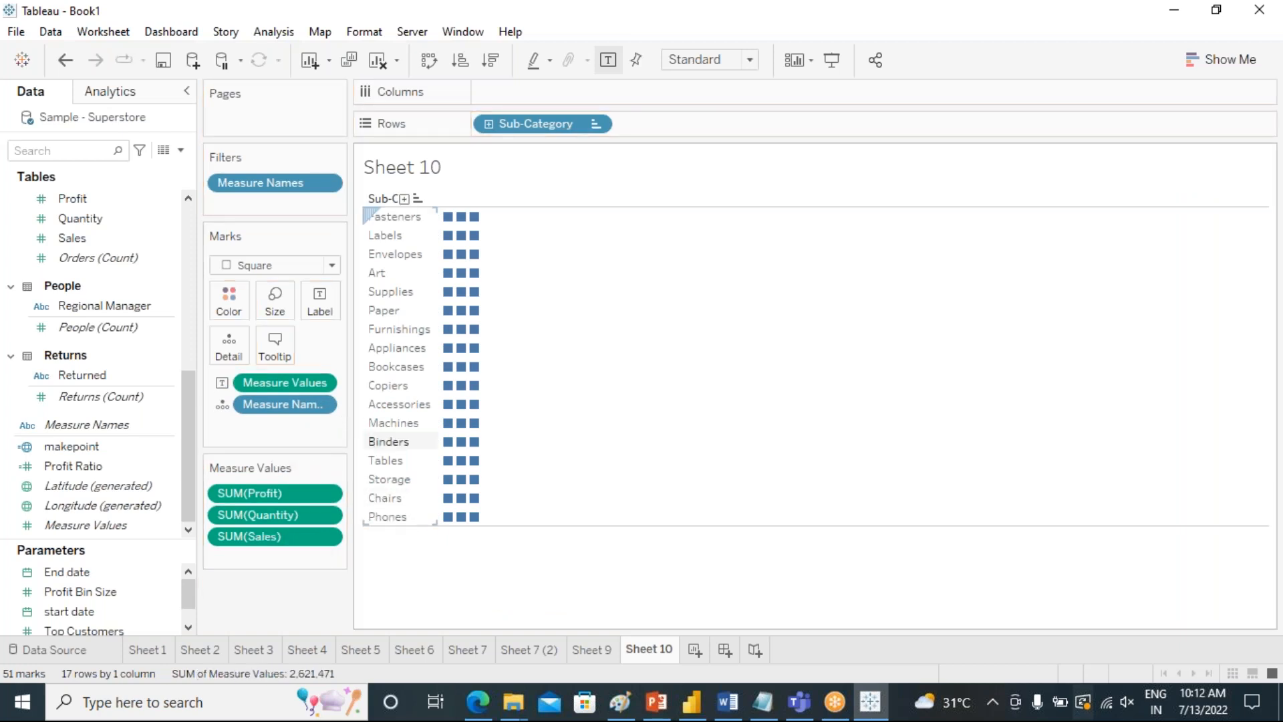
pyautogui.moveTo(351, 433); pyautogui.dragTo(450, 450)
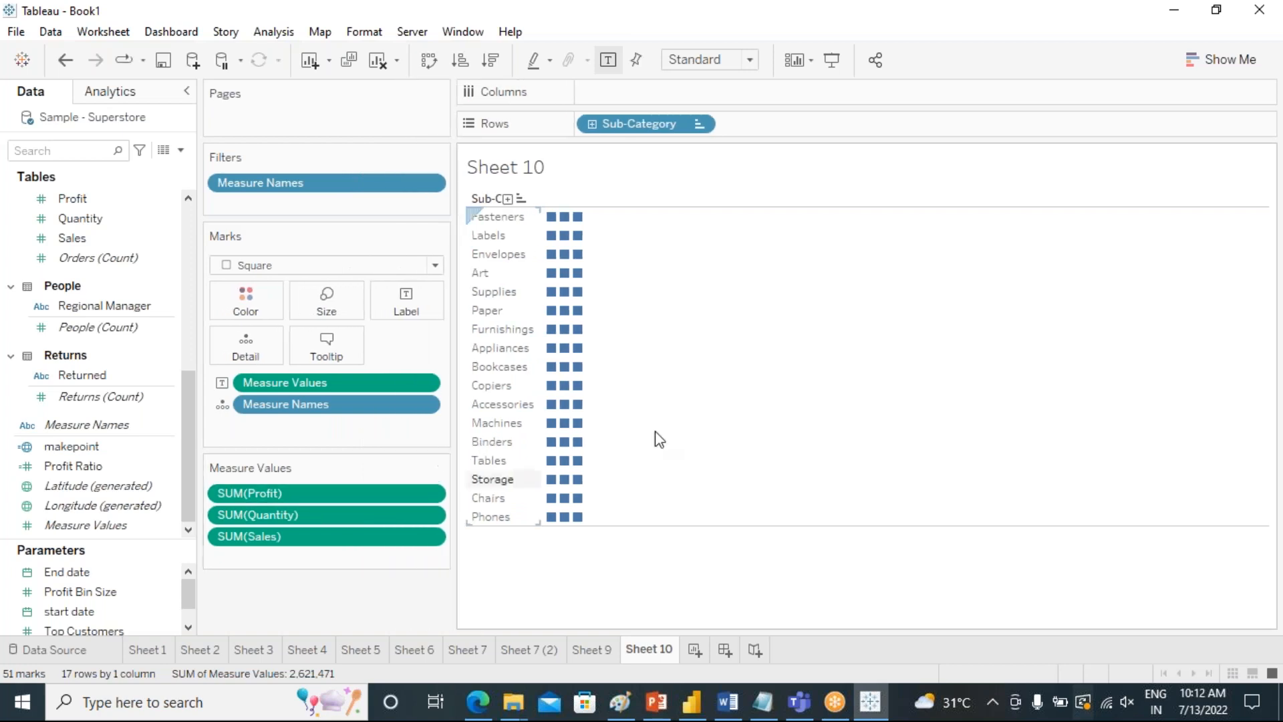
# Change the mark type from Square to Text so the measures show as numbers.
pyautogui.click(1229, 66)
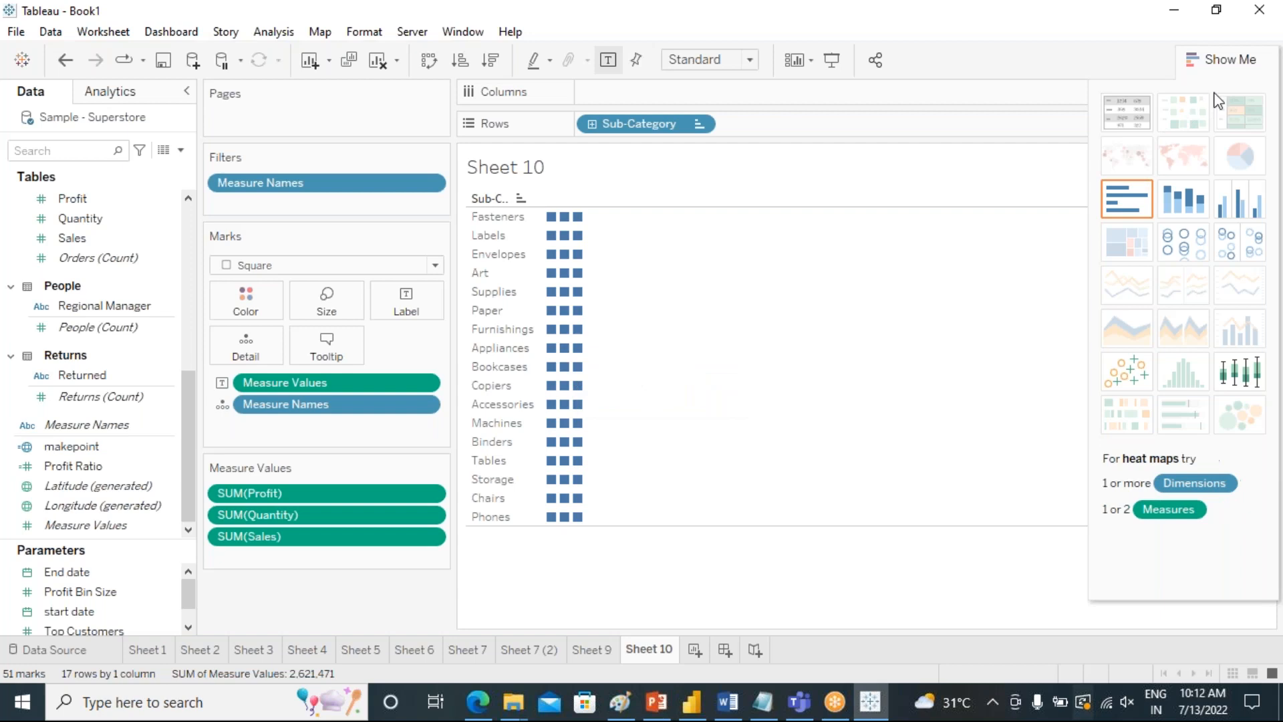
pyautogui.click(1228, 61)
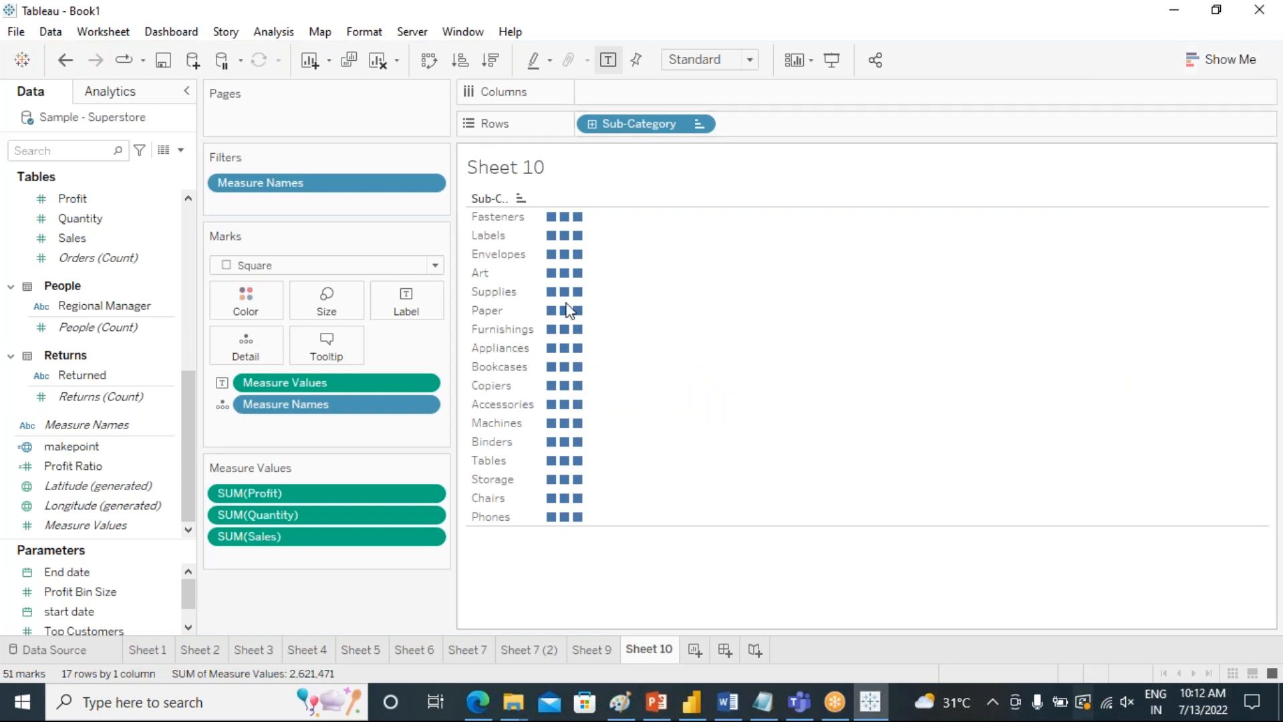
pyautogui.click(437, 266)
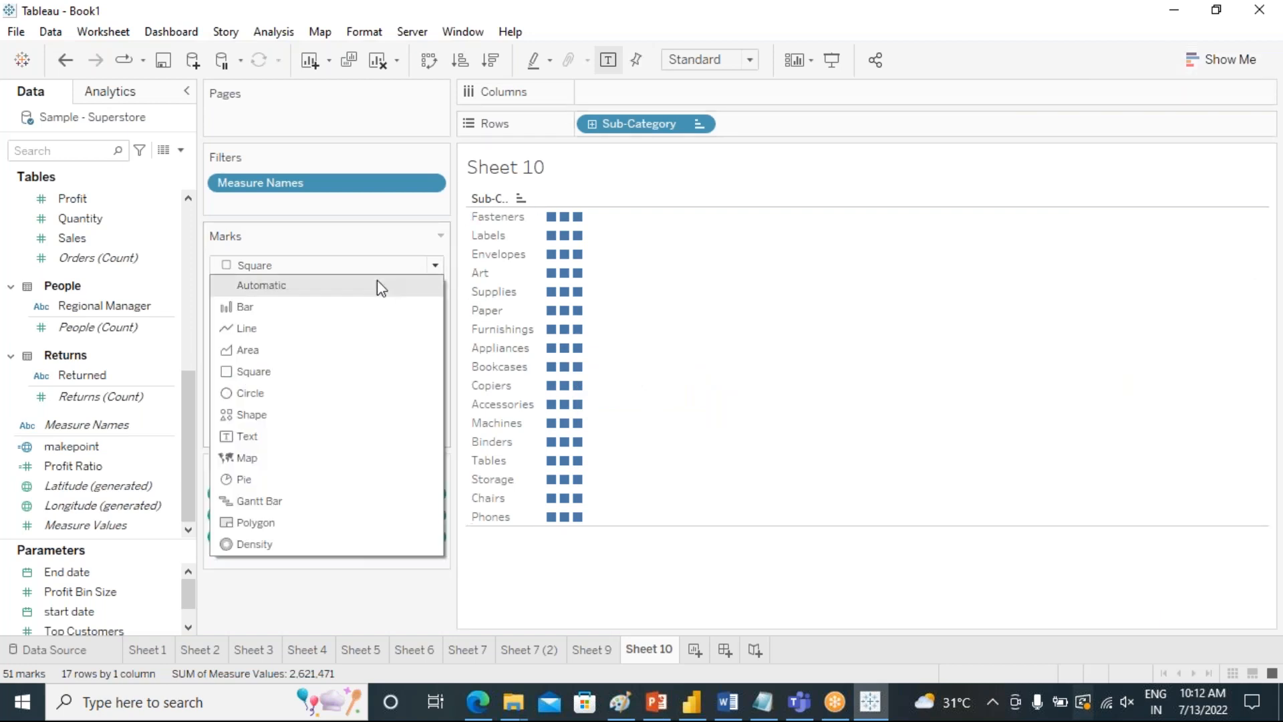
pyautogui.click(305, 439)
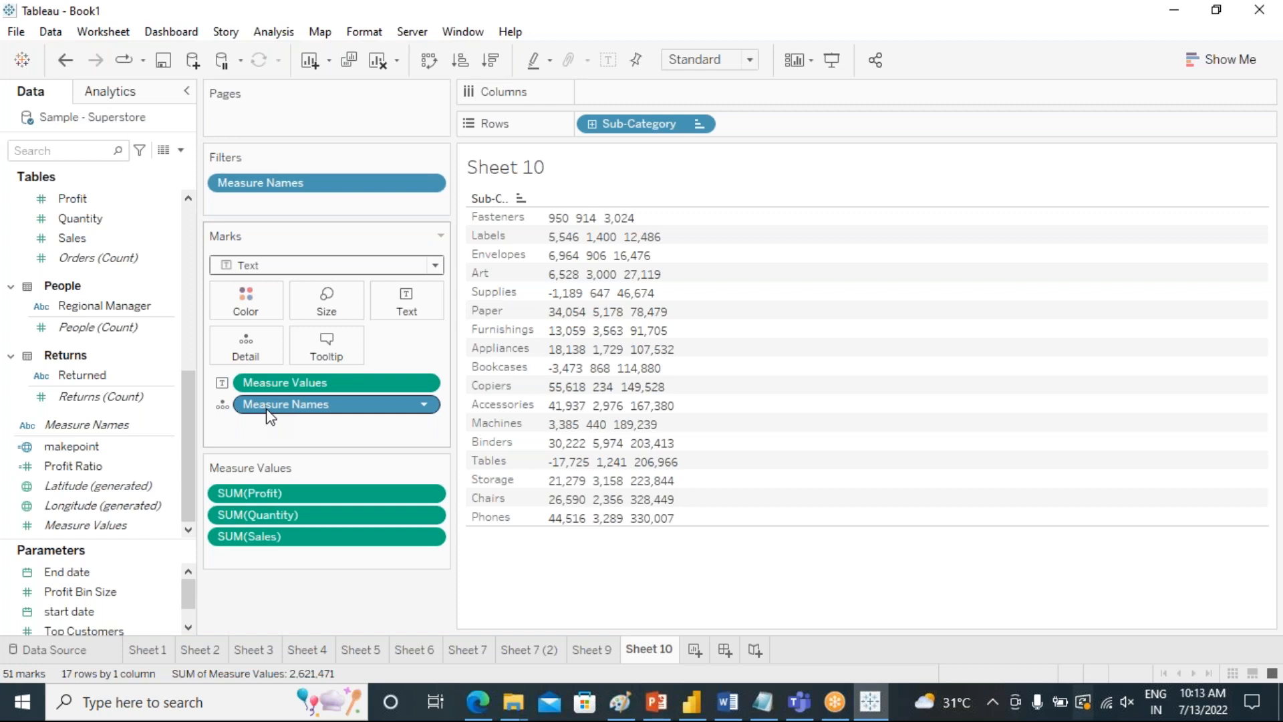
# Try coloring the numbers by Measure Names, and replace it with a copy of Measure Values as the color field.
pyautogui.moveTo(270, 411); pyautogui.dragTo(246, 302)
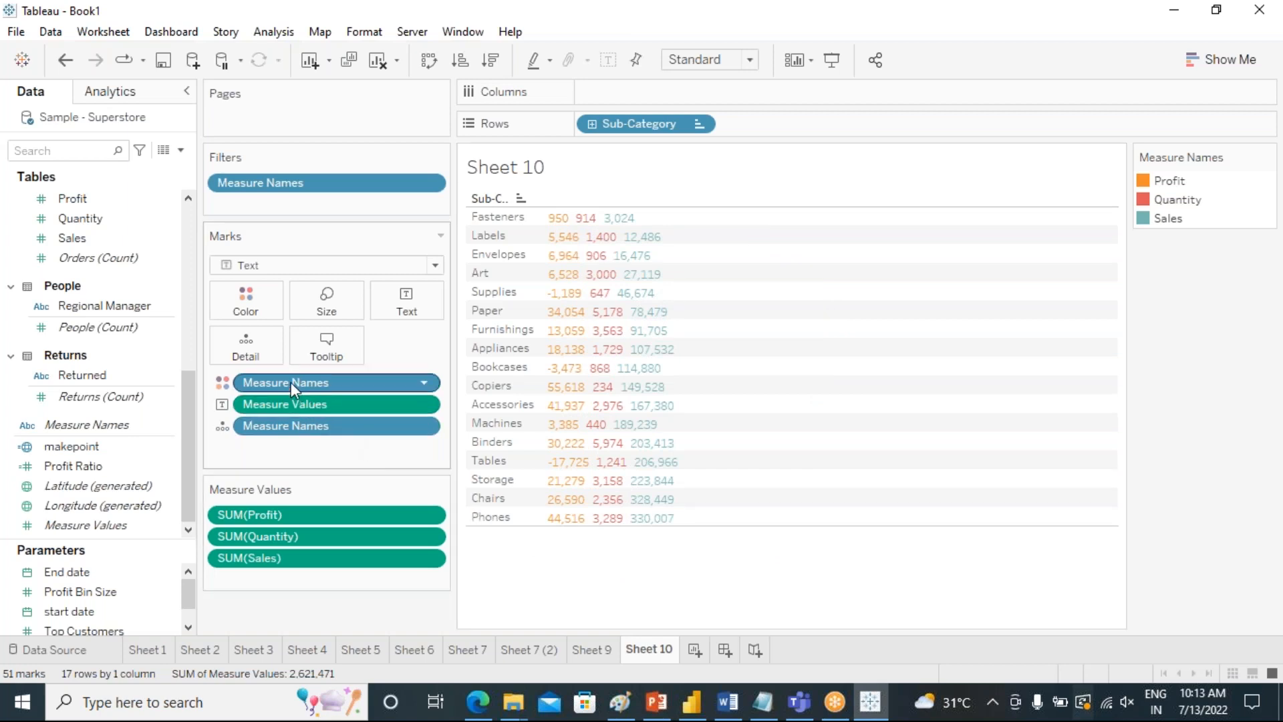
pyautogui.moveTo(291, 380); pyautogui.dragTo(552, 564)
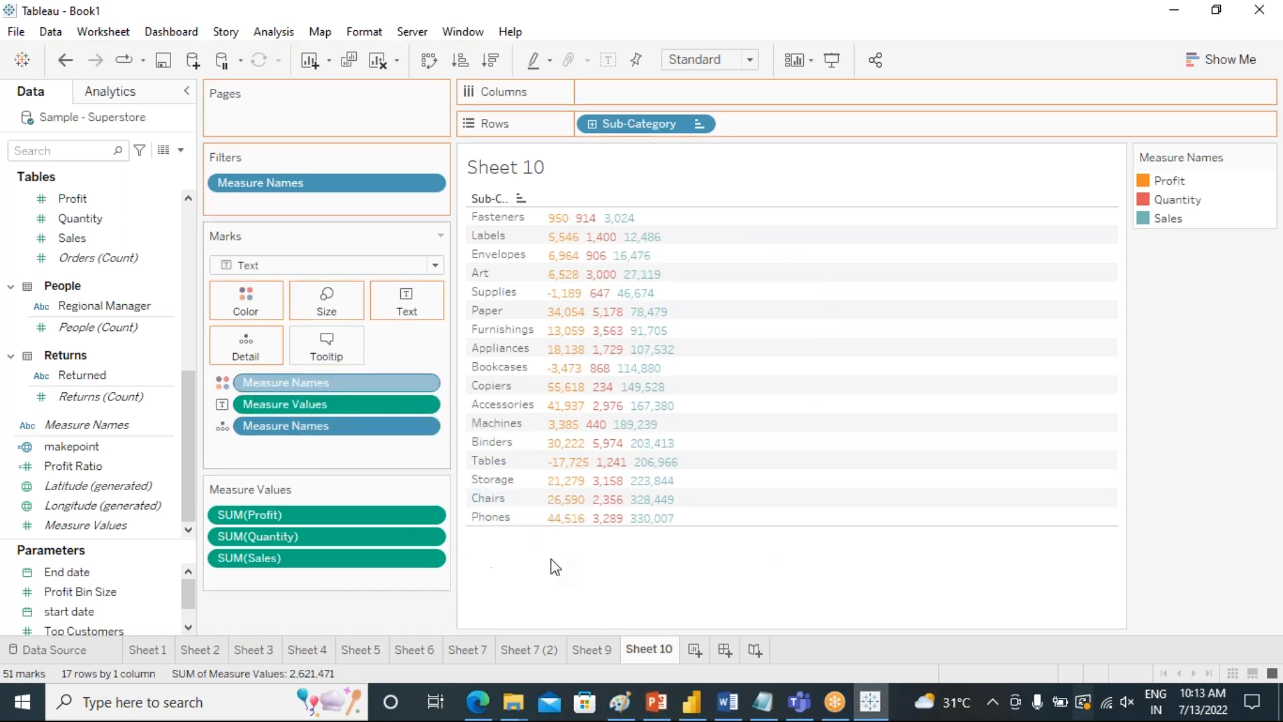
pyautogui.moveTo(277, 387); pyautogui.dragTo(247, 302)
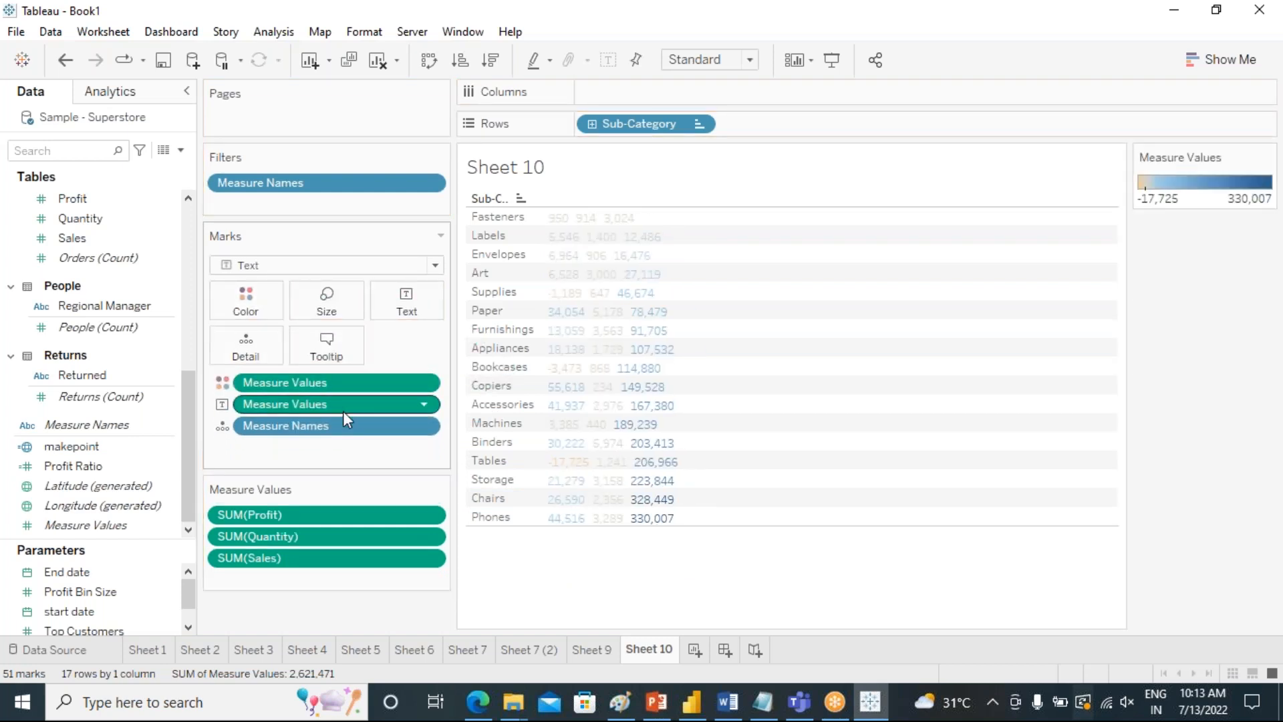
# Set the Measure Values color to use separate legends for Profit, Quantity and Sales.
pyautogui.click(425, 404)
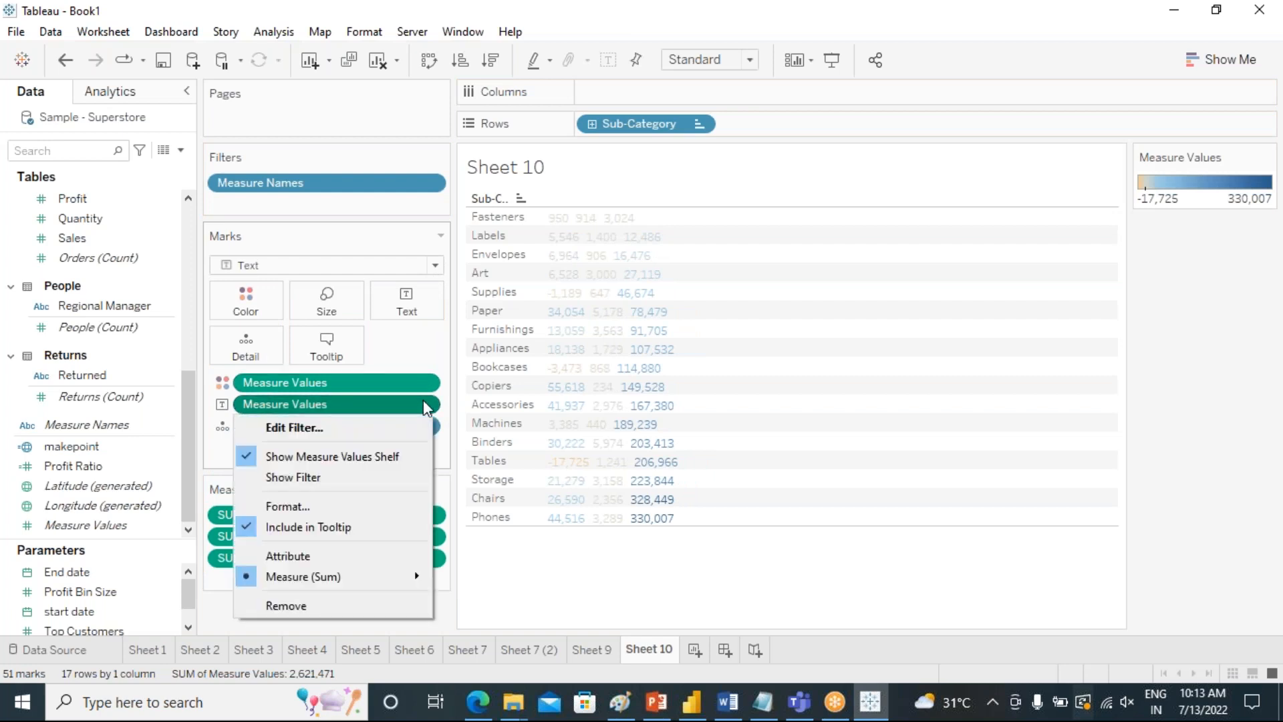
pyautogui.click(511, 599)
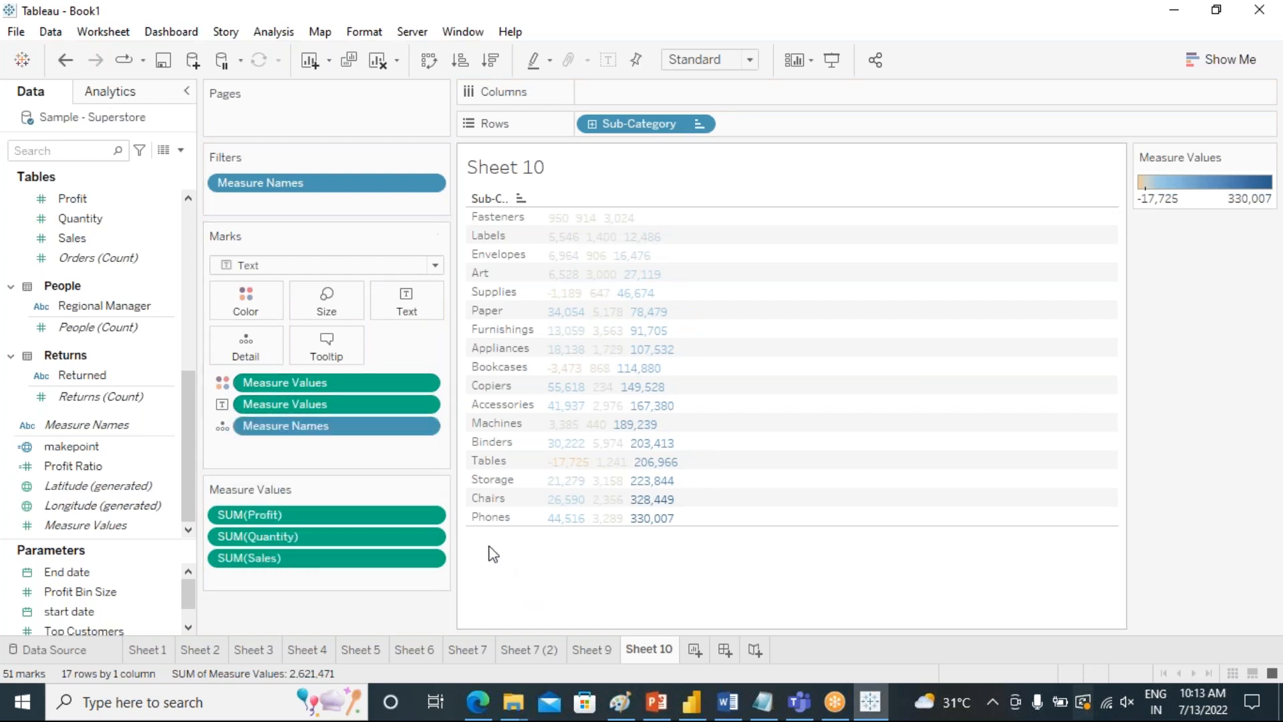
pyautogui.click(423, 383)
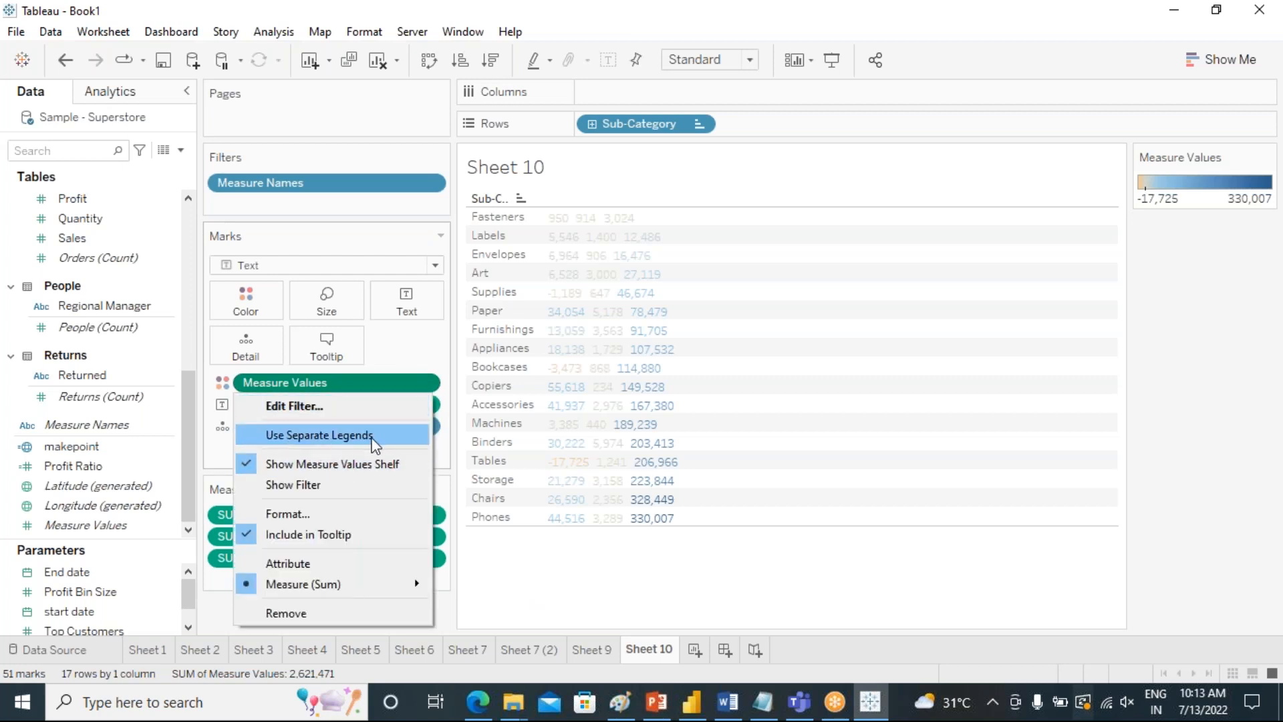
pyautogui.click(320, 435)
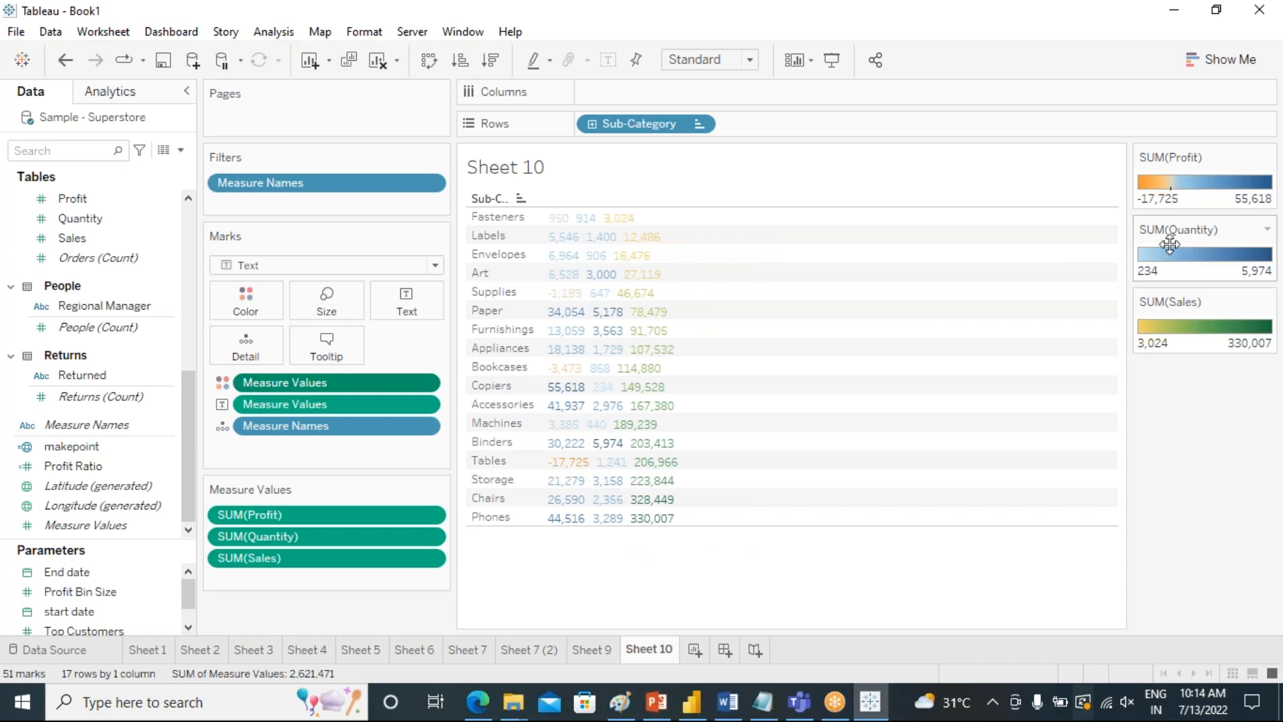
pyautogui.click(1221, 61)
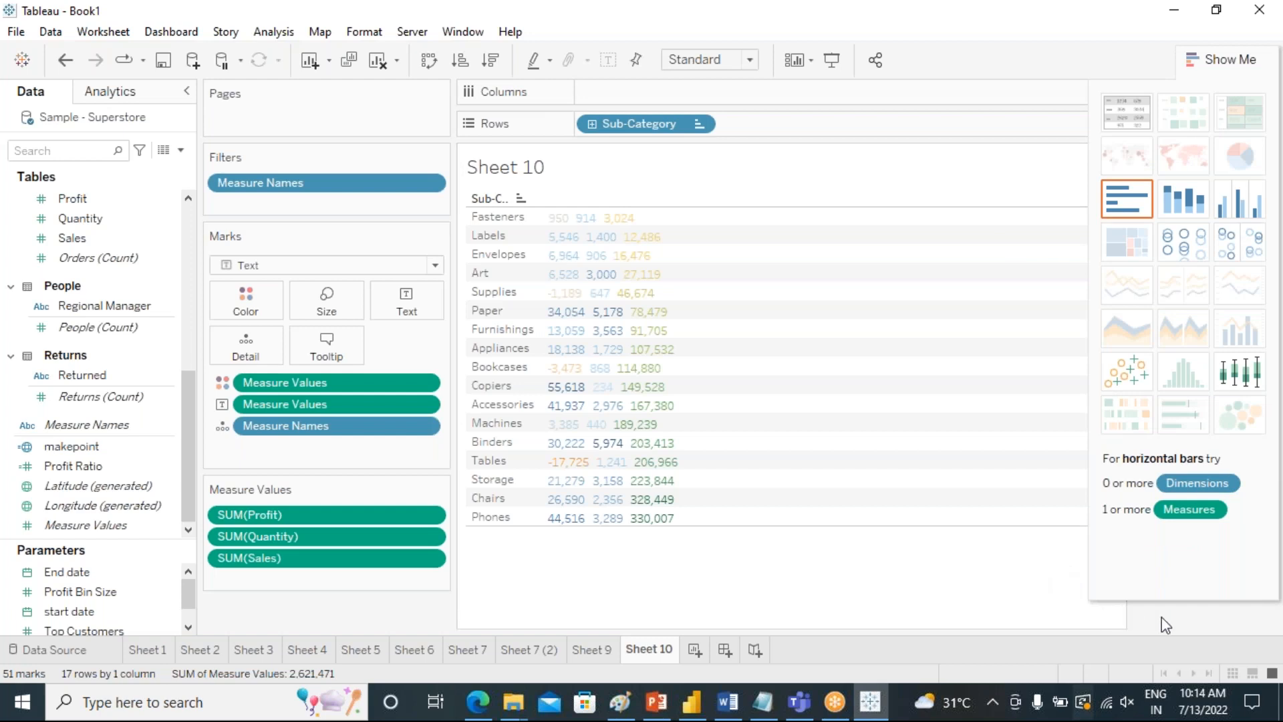
pyautogui.click(1218, 63)
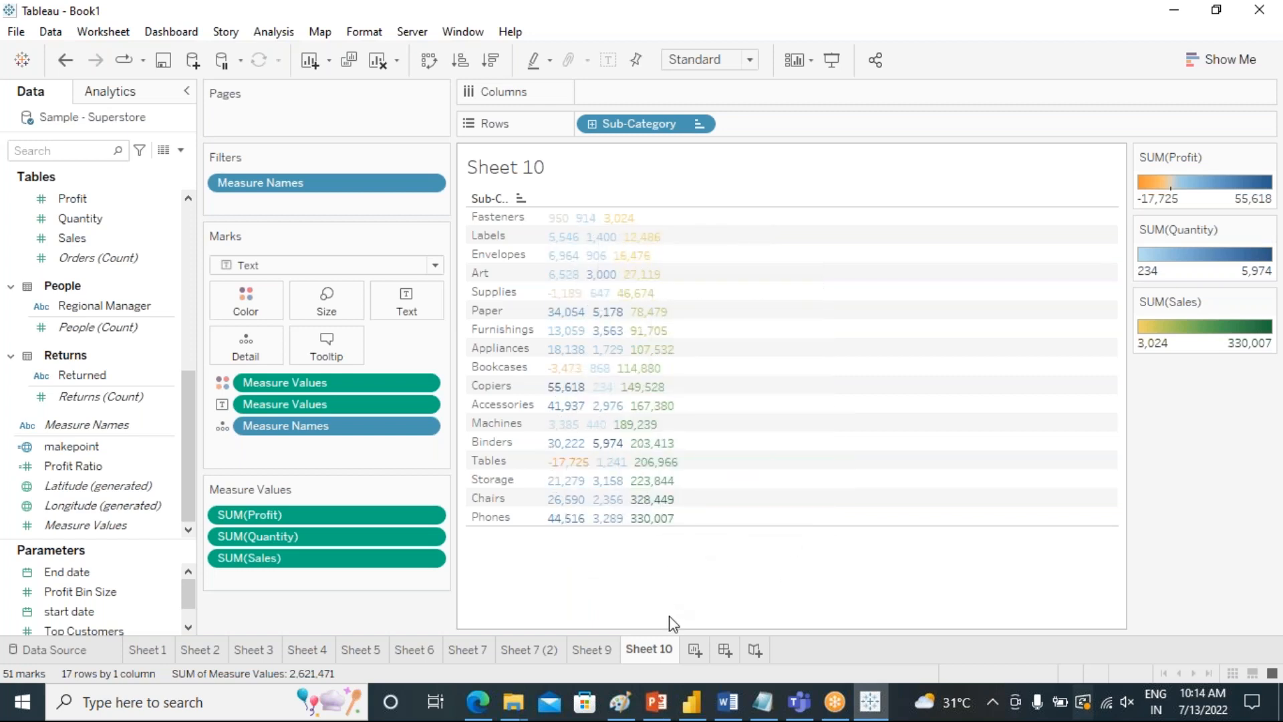
# Add another worksheet and list the Sales of each Sub-Category in a text table.
pyautogui.click(694, 650)
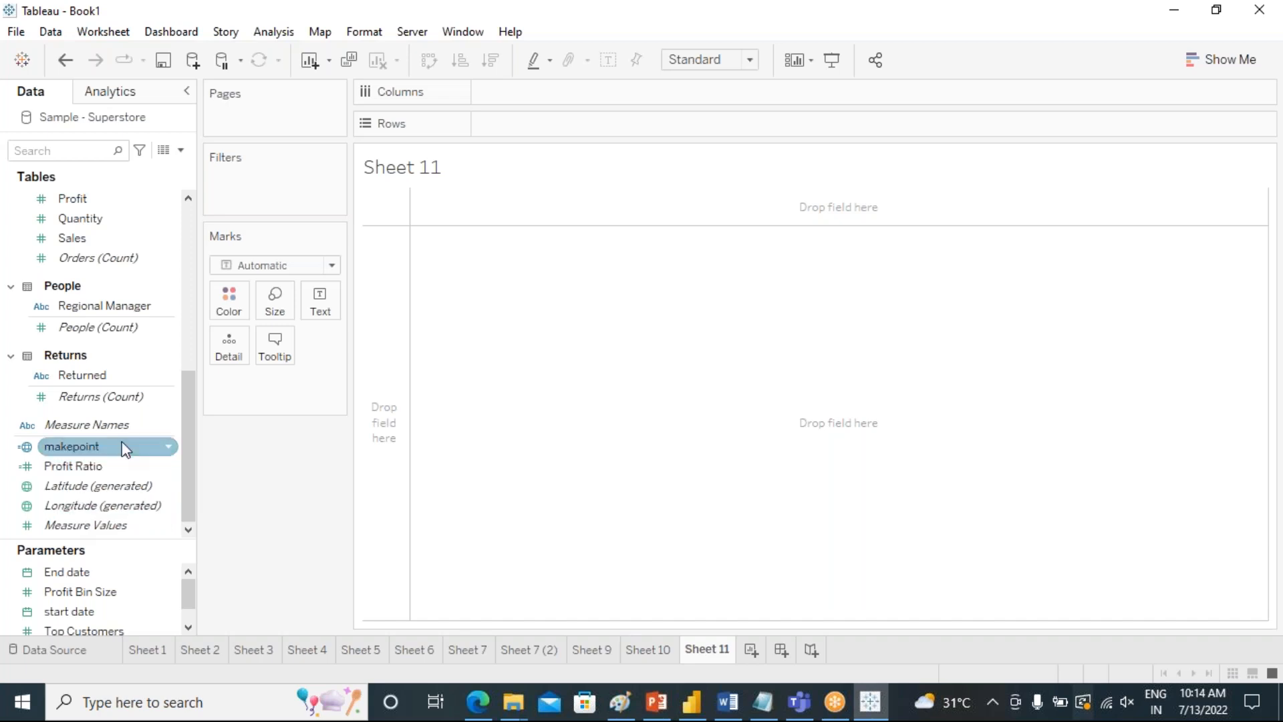
pyautogui.moveTo(189, 500); pyautogui.dragTo(187, 441)
pyautogui.scroll(4, 187, 436)
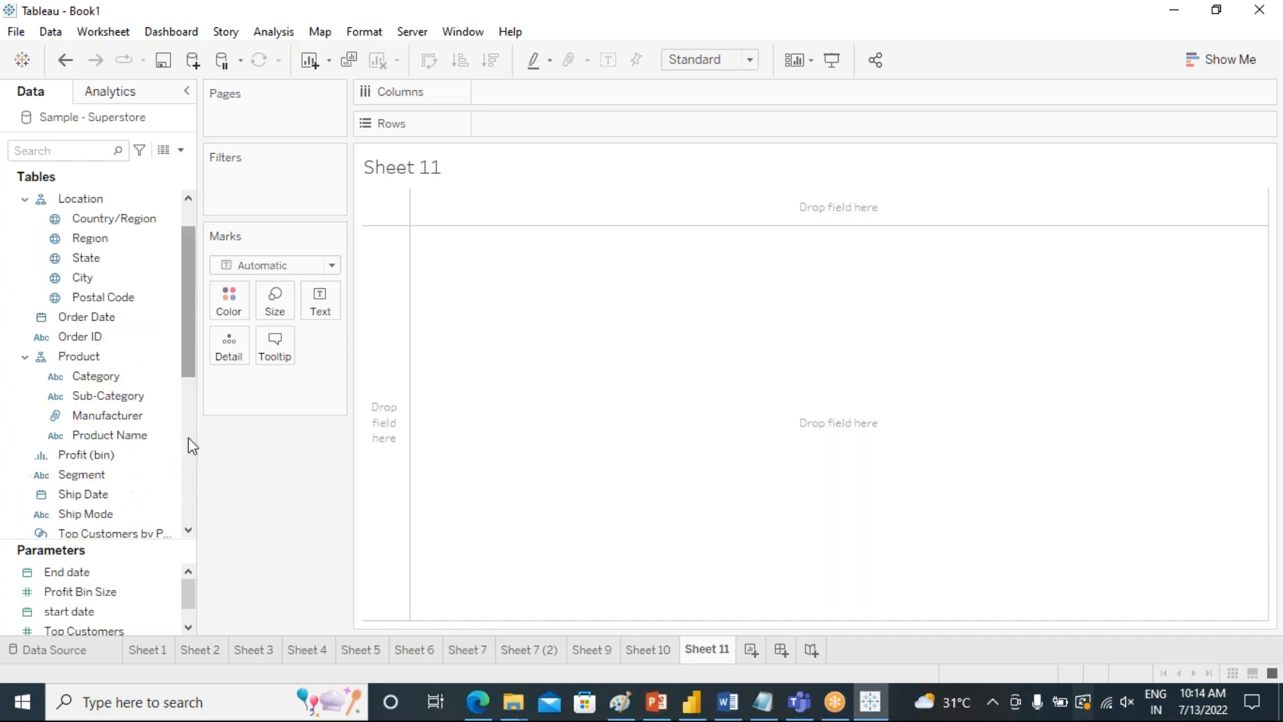
pyautogui.doubleClick(110, 396)
pyautogui.scroll(-5, 167, 492)
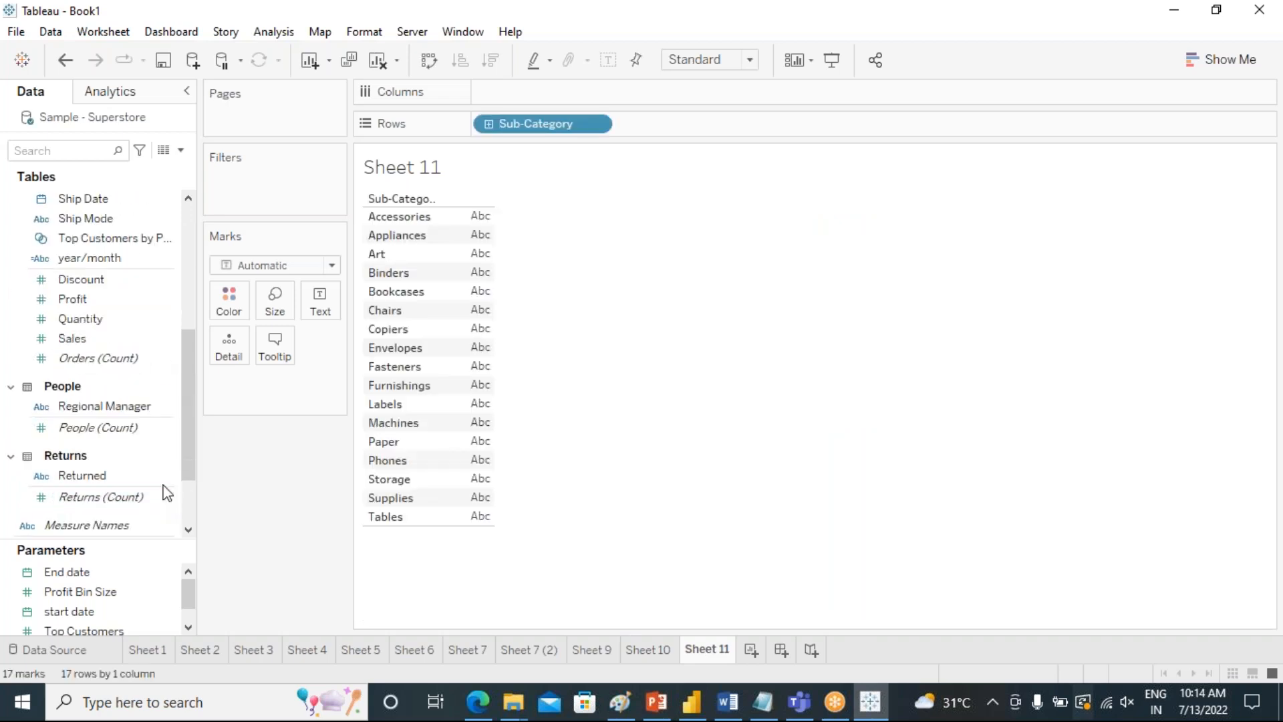
pyautogui.doubleClick(87, 338)
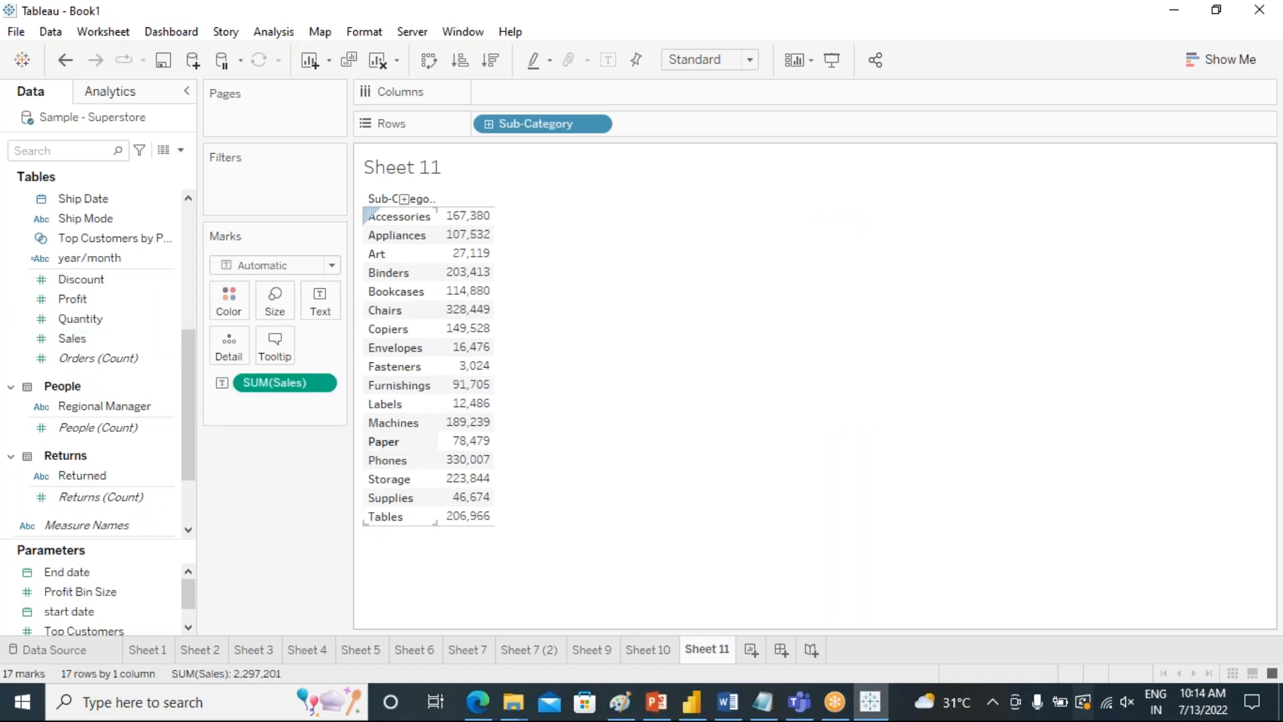
# Convert the Sub-Category Sales text table into a highlight table and add the Quantity and Profit measures to it.
pyautogui.click(1235, 73)
pyautogui.click(1240, 111)
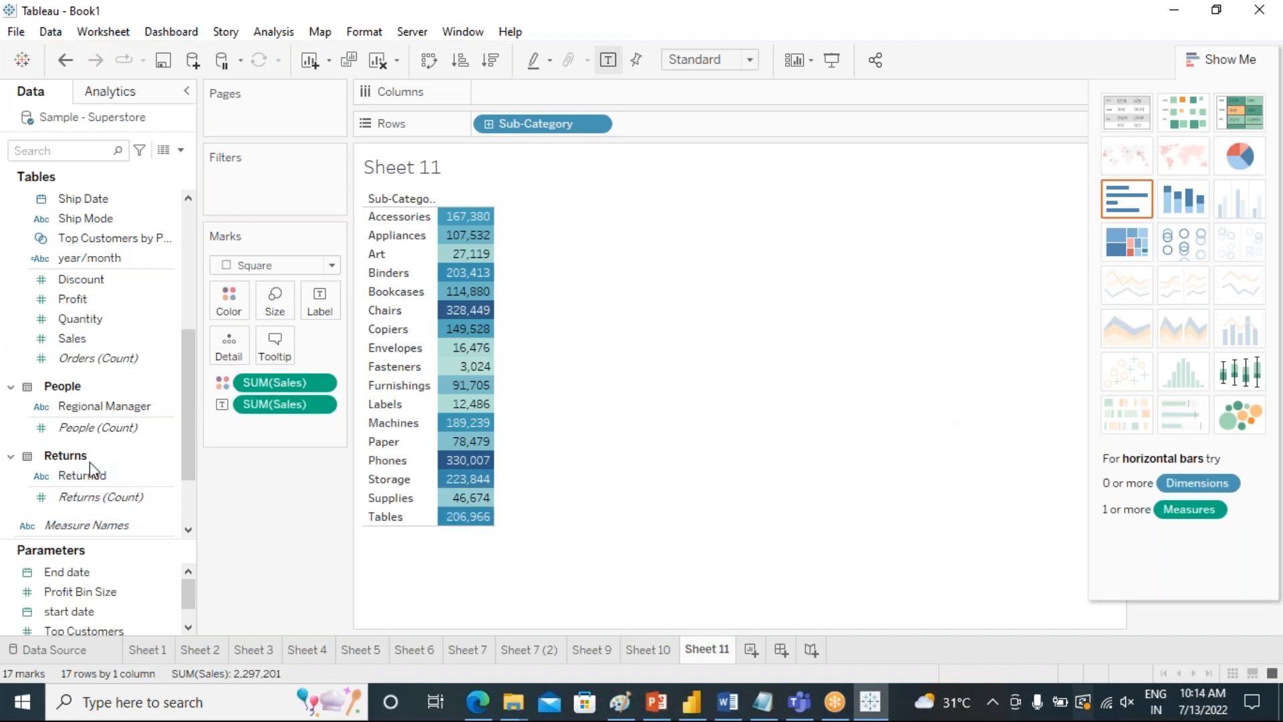
pyautogui.scroll(-3, 96, 464)
pyautogui.scroll(5, 115, 466)
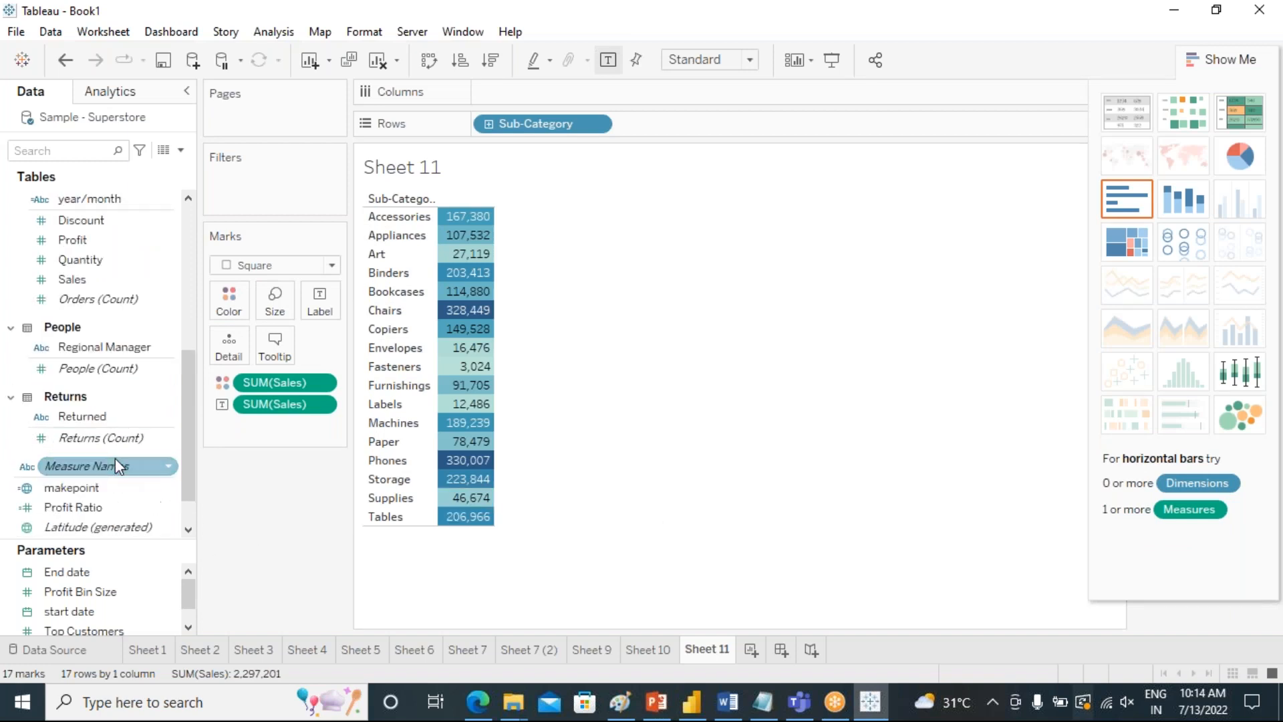
pyautogui.click(72, 378)
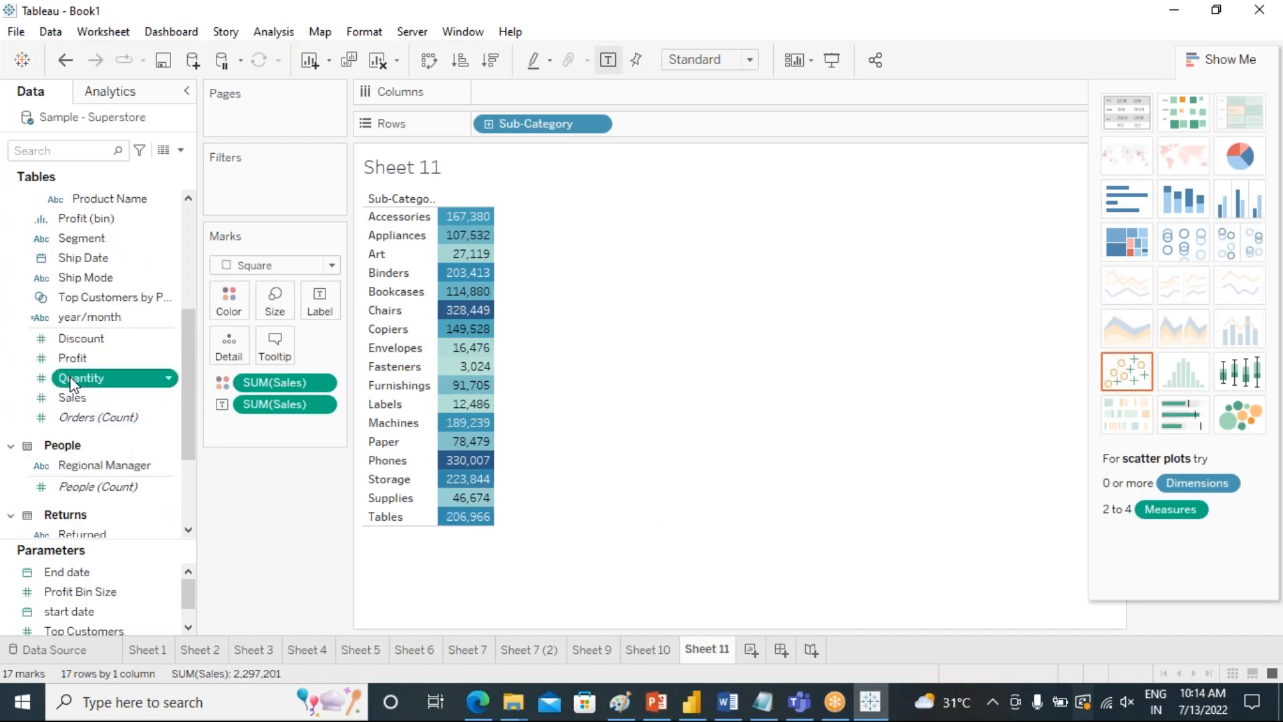
pyautogui.doubleClick(72, 379)
pyautogui.click(84, 399)
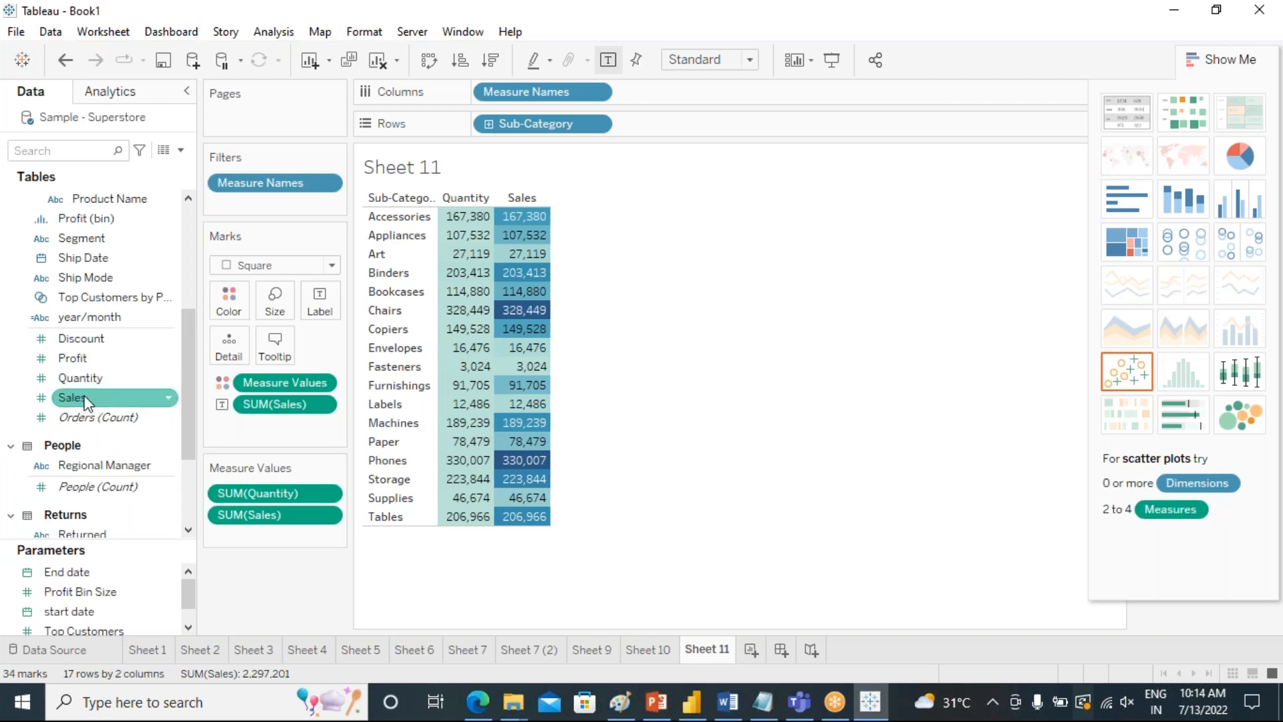
pyautogui.click(75, 379)
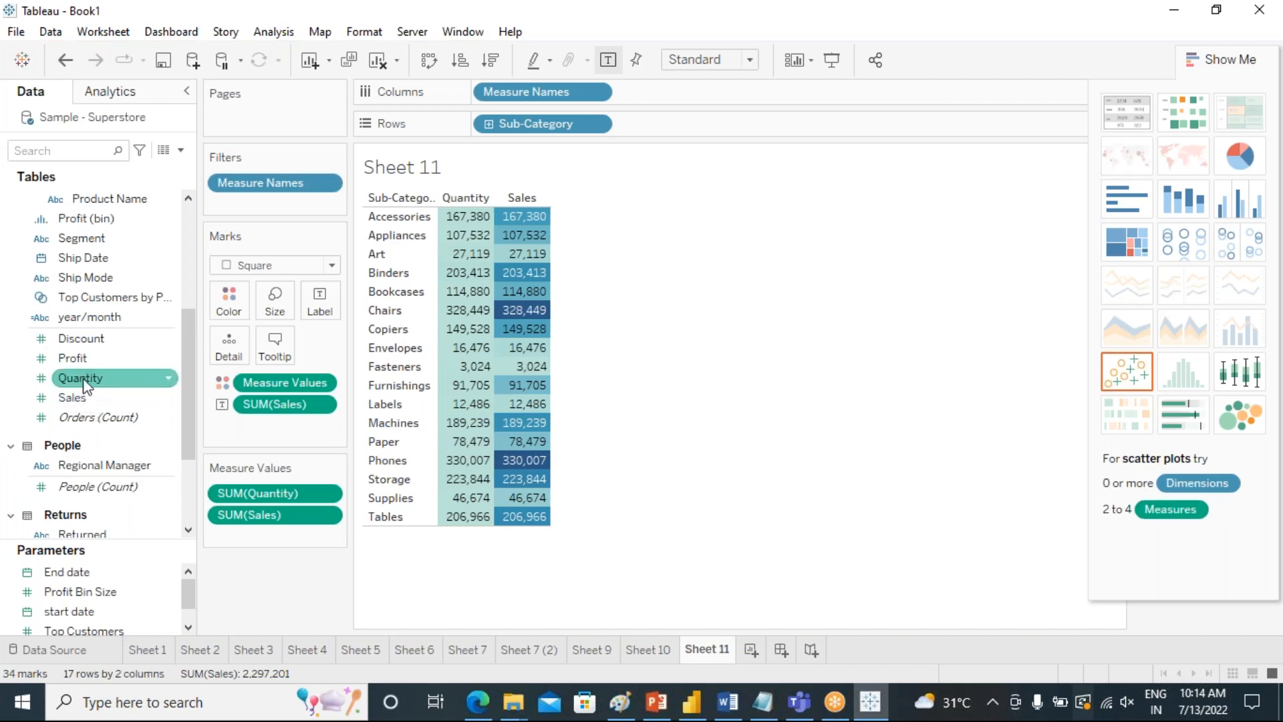
pyautogui.click(80, 358)
pyautogui.doubleClick(80, 358)
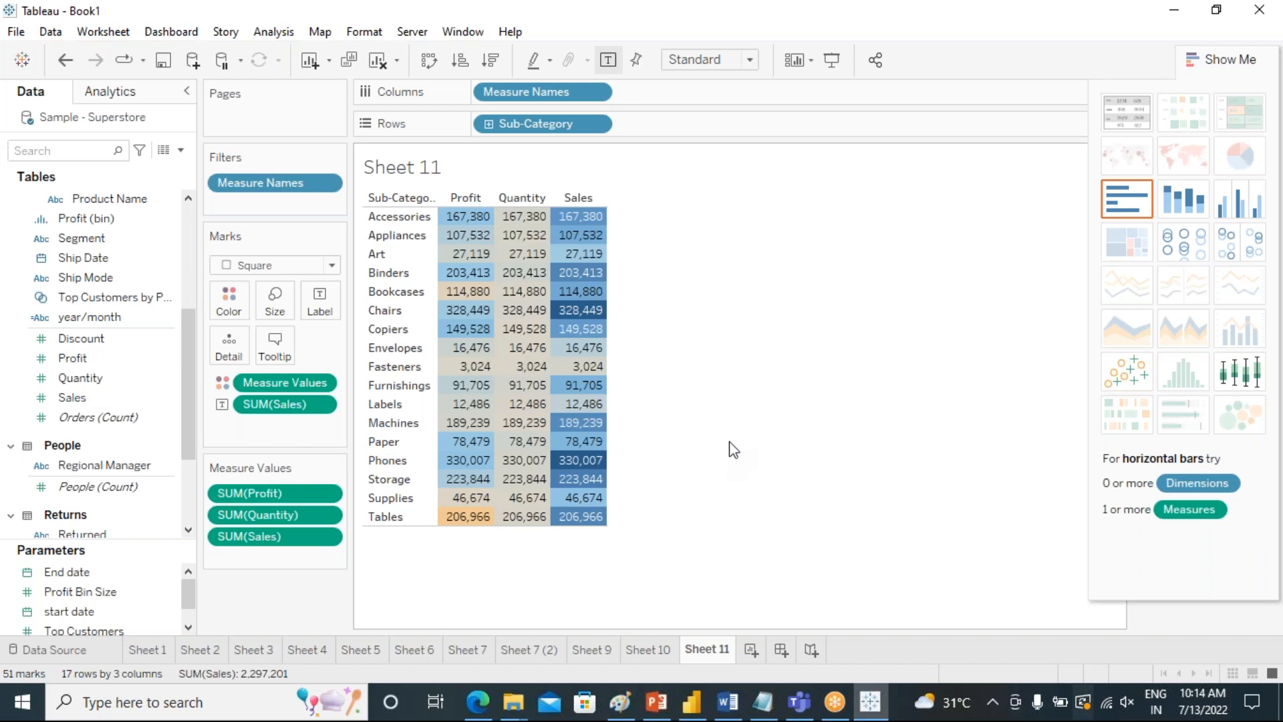
pyautogui.click(1233, 72)
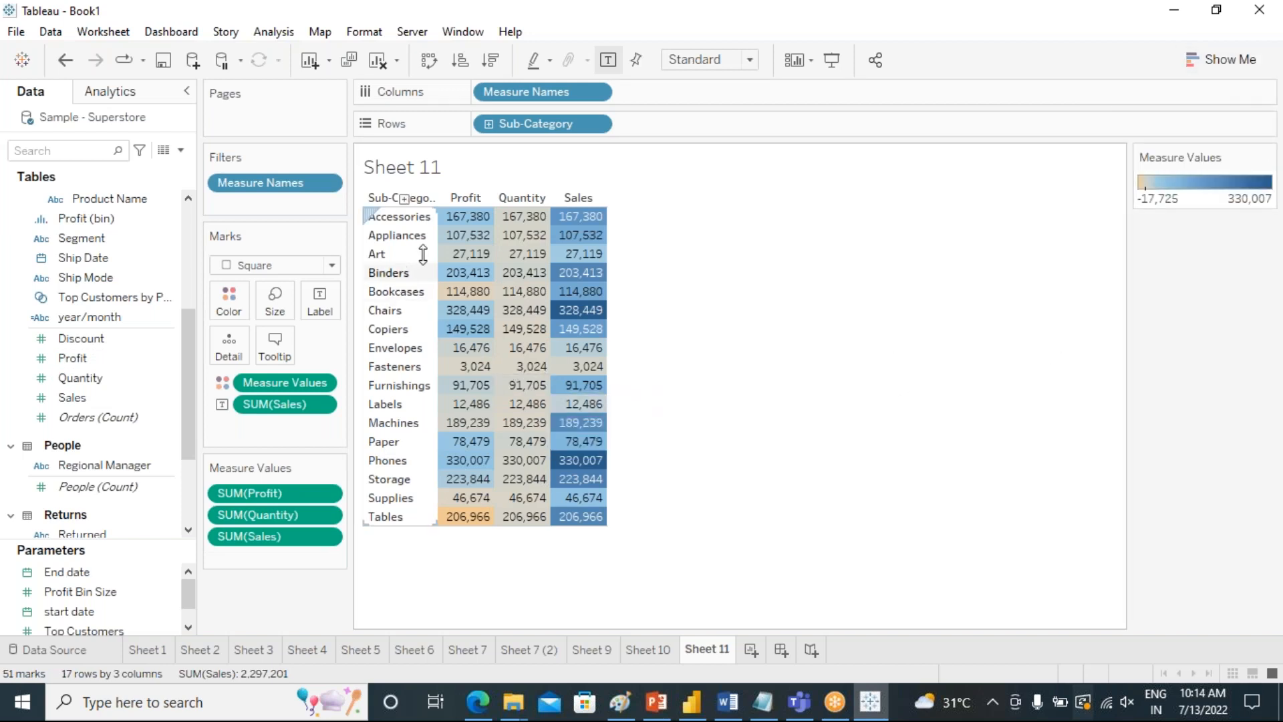
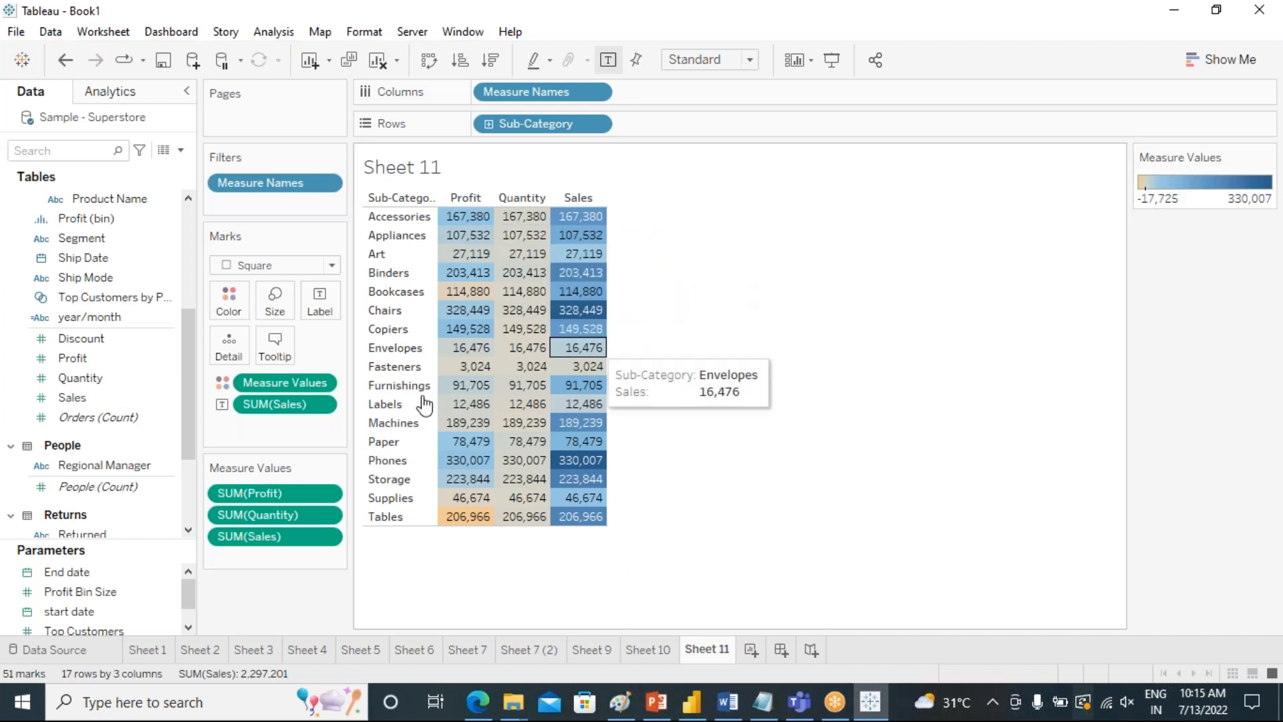
# Use separate legends for the Measure Values color and set the Profit legend's palette to Green-Gold.
pyautogui.click(320, 383)
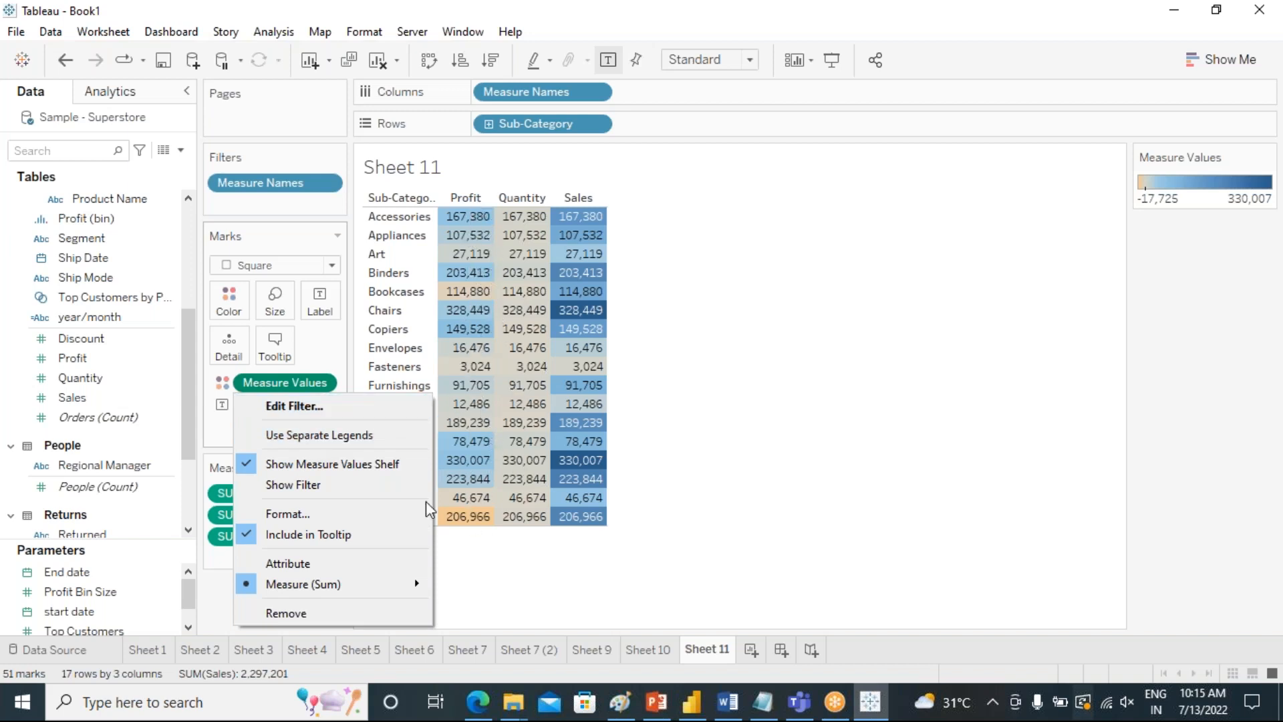
pyautogui.click(261, 438)
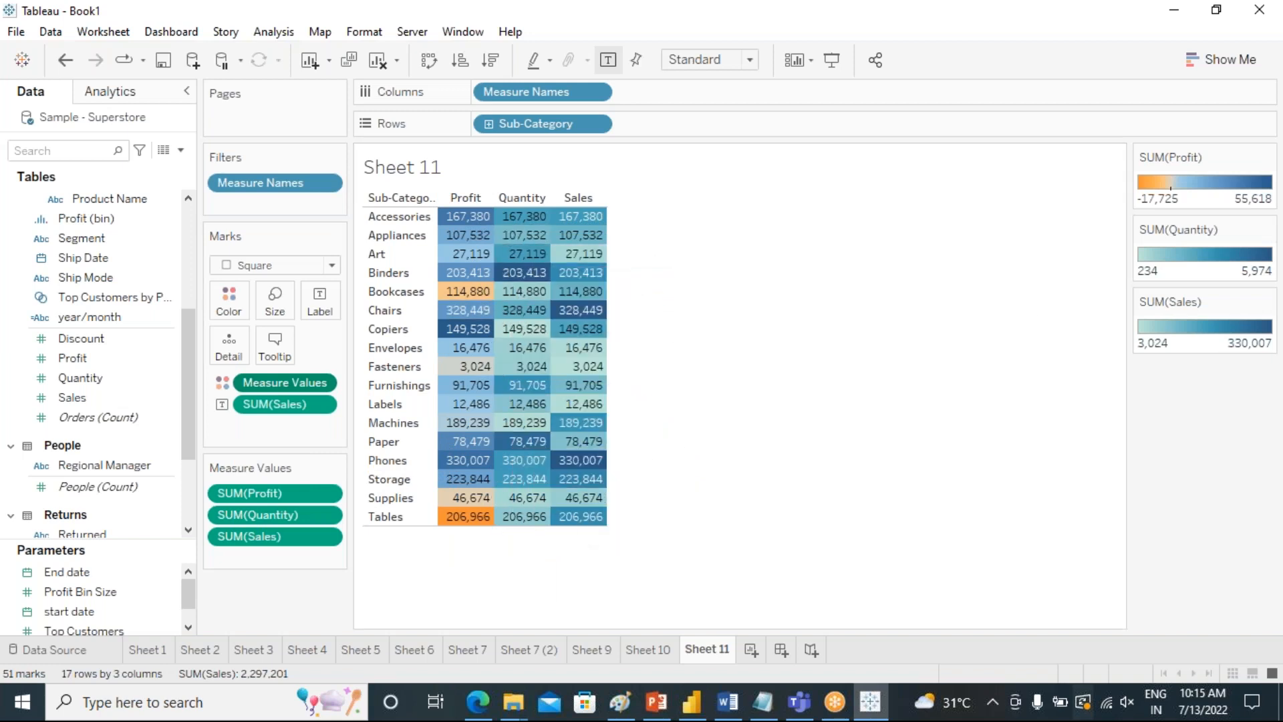
pyautogui.doubleClick(1193, 186)
pyautogui.click(821, 272)
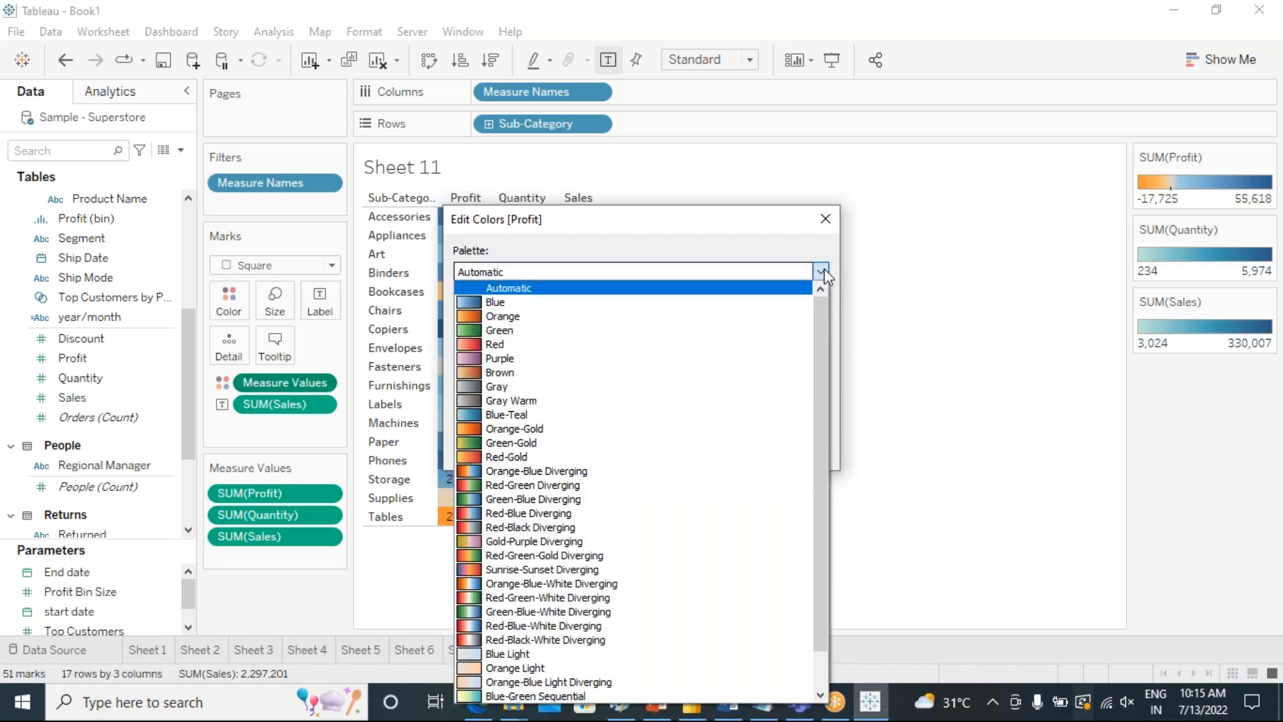
pyautogui.click(622, 443)
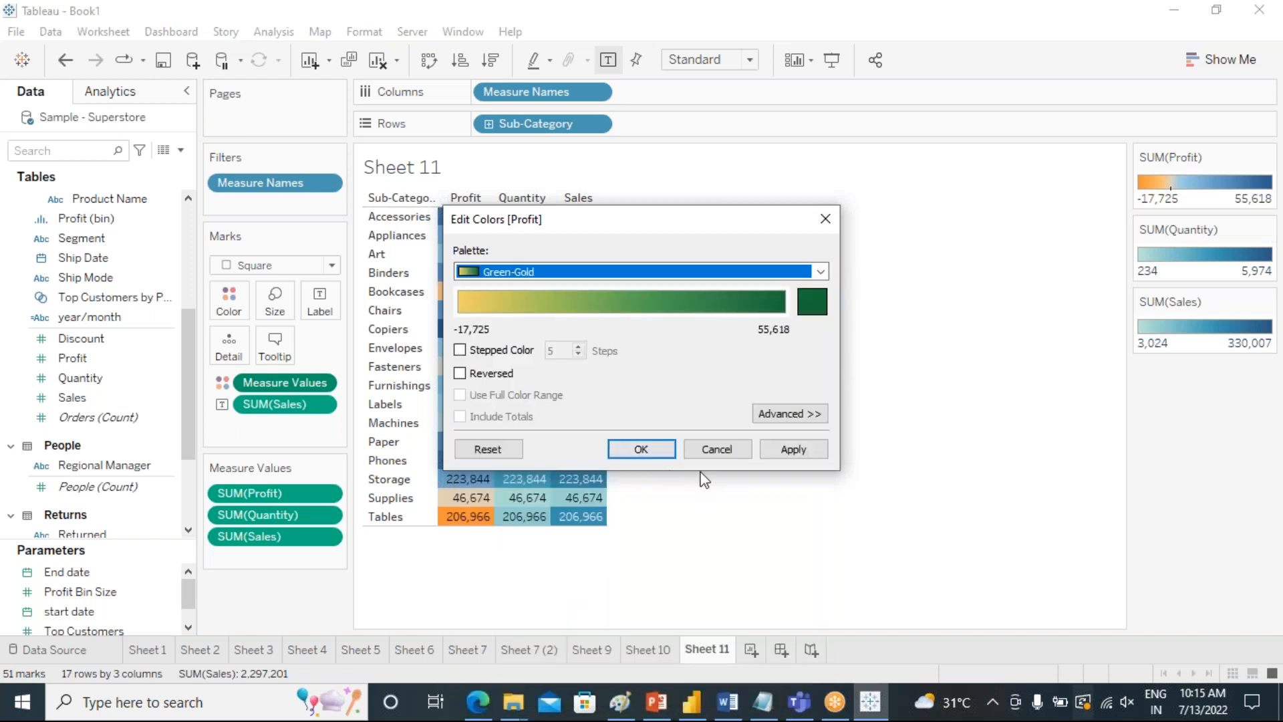
pyautogui.click(792, 449)
pyautogui.click(641, 449)
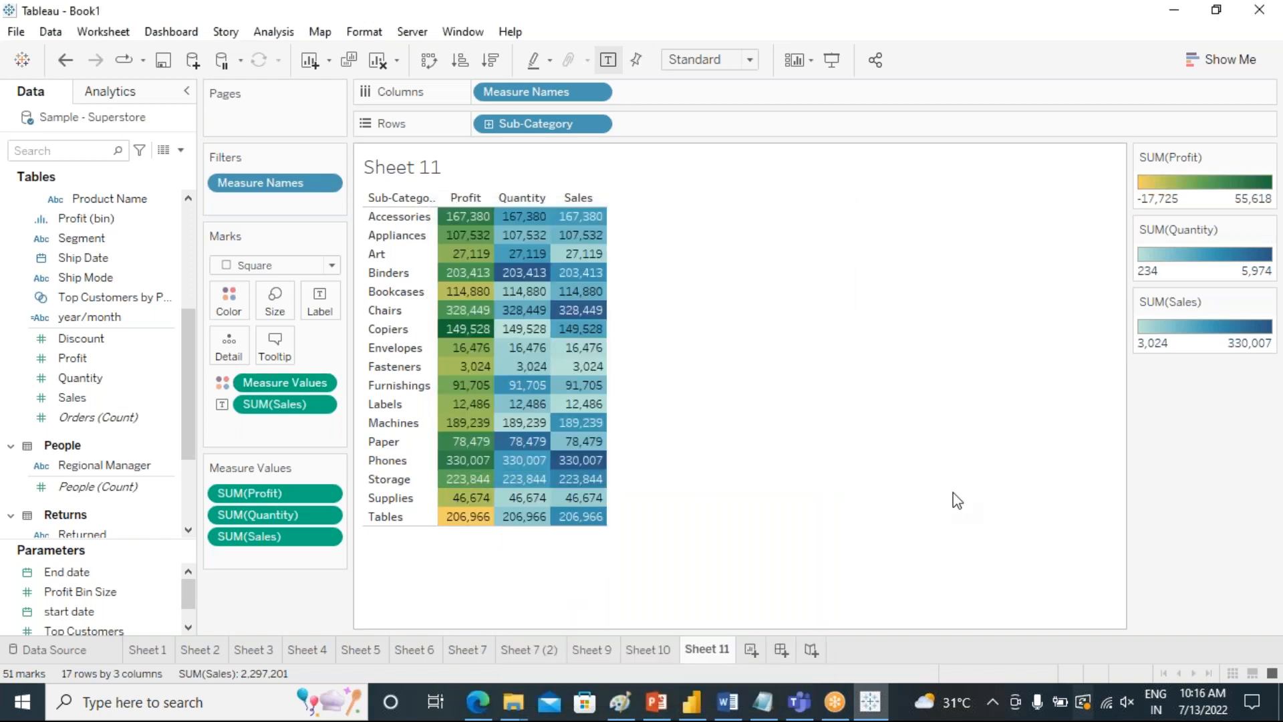
# Set the Quantity color legend's palette to Red-Green Diverging.
pyautogui.doubleClick(1203, 266)
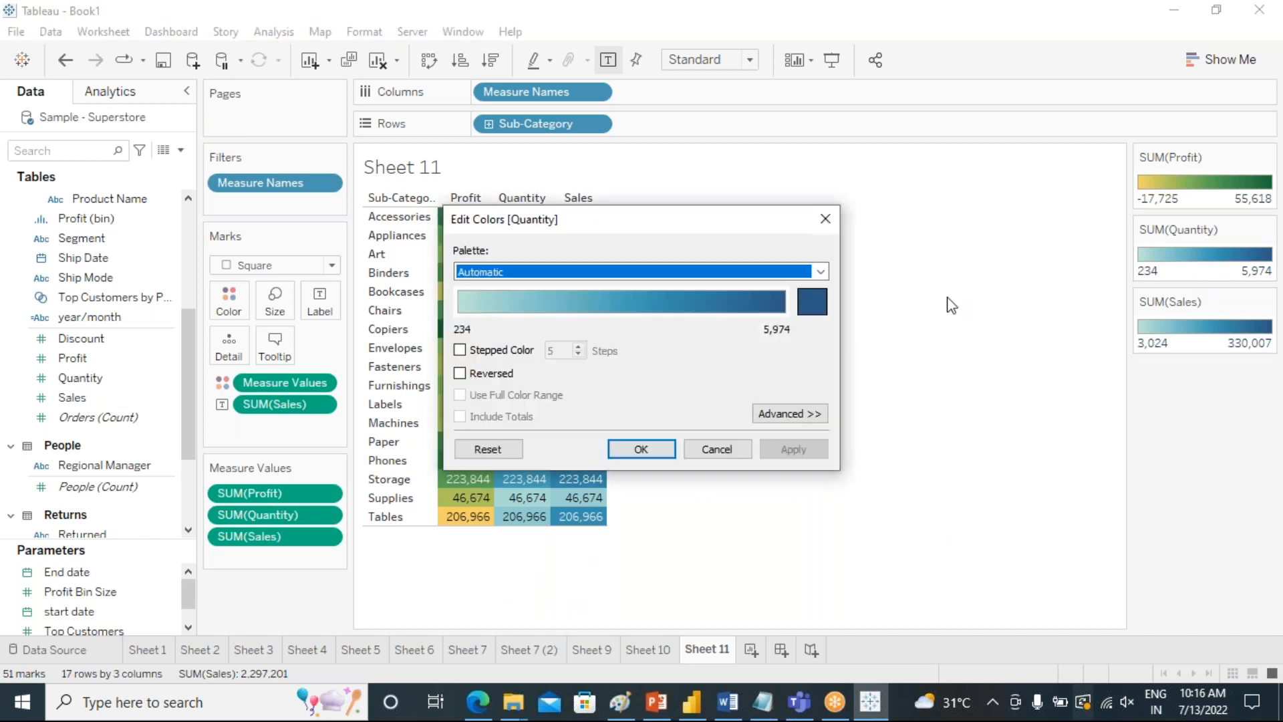
pyautogui.click(821, 271)
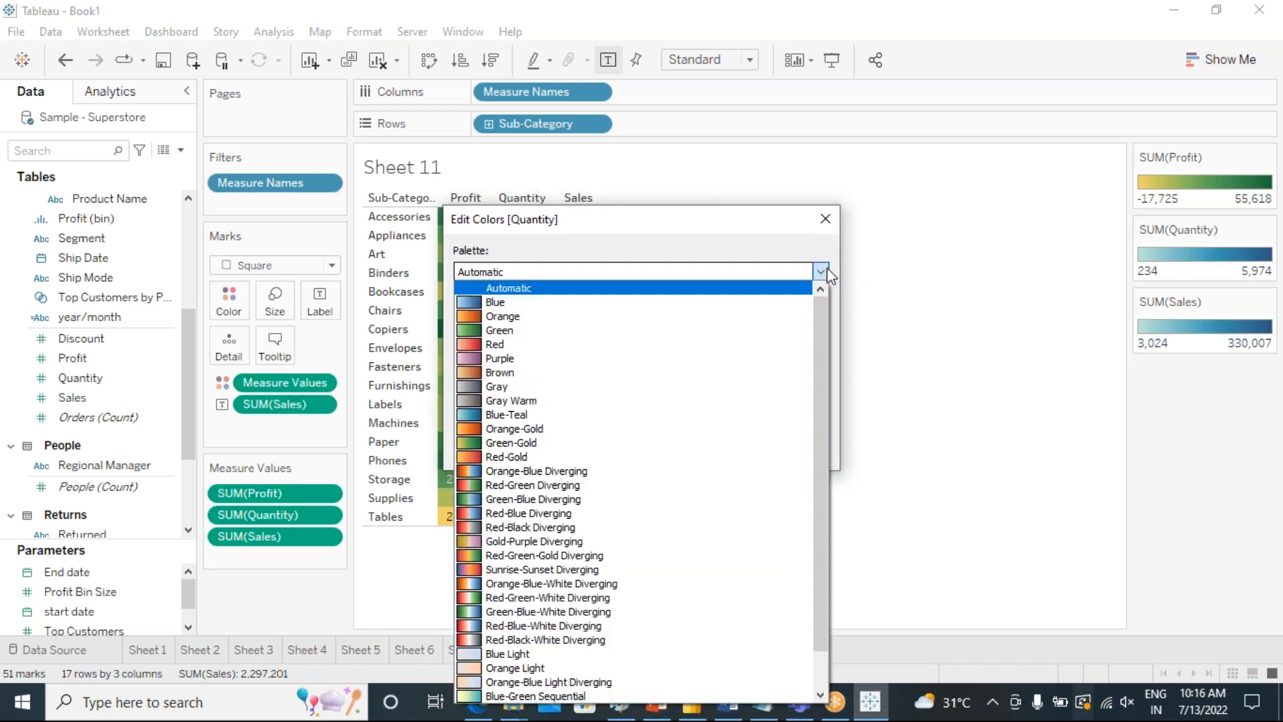
pyautogui.click(558, 485)
pyautogui.click(792, 449)
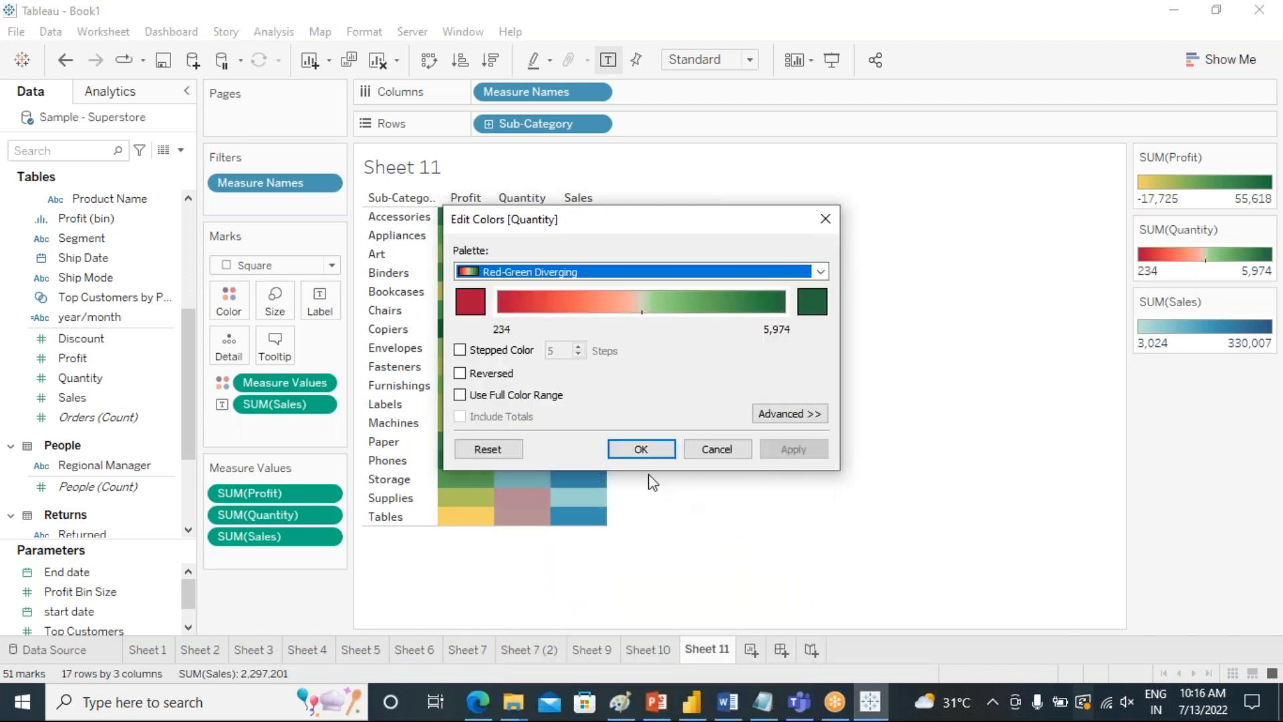
pyautogui.click(642, 449)
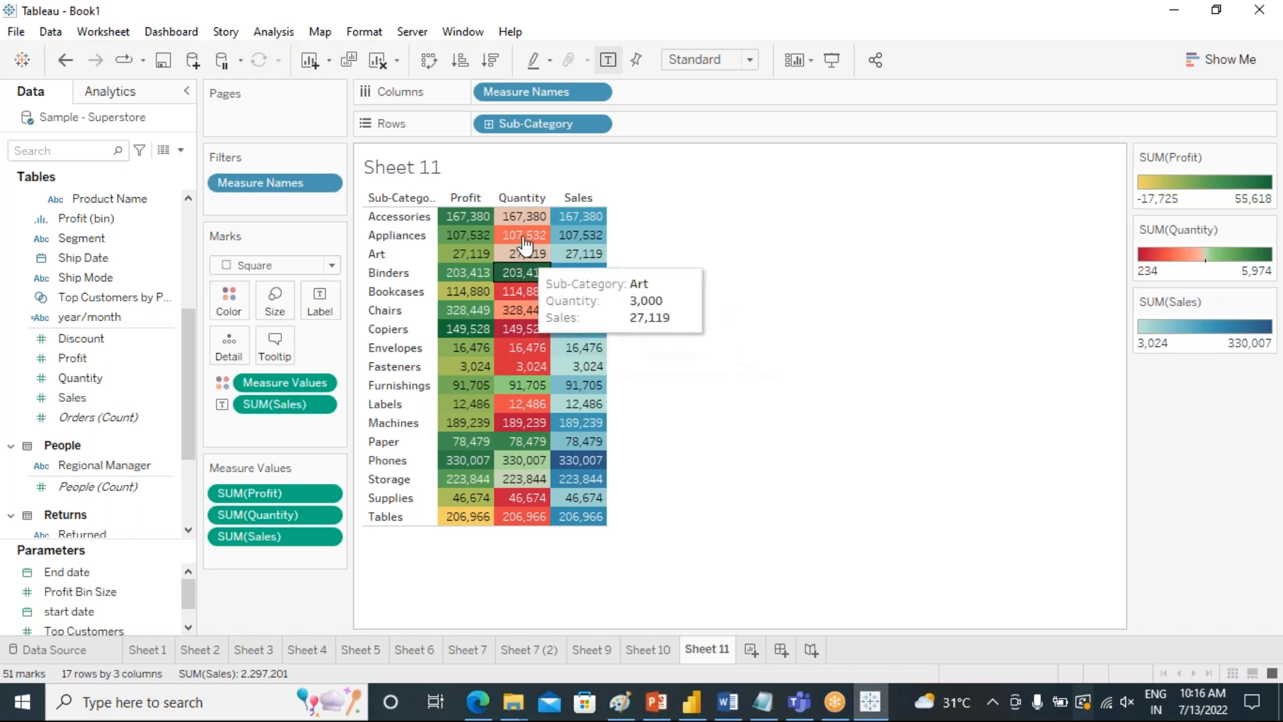
pyautogui.click(324, 380)
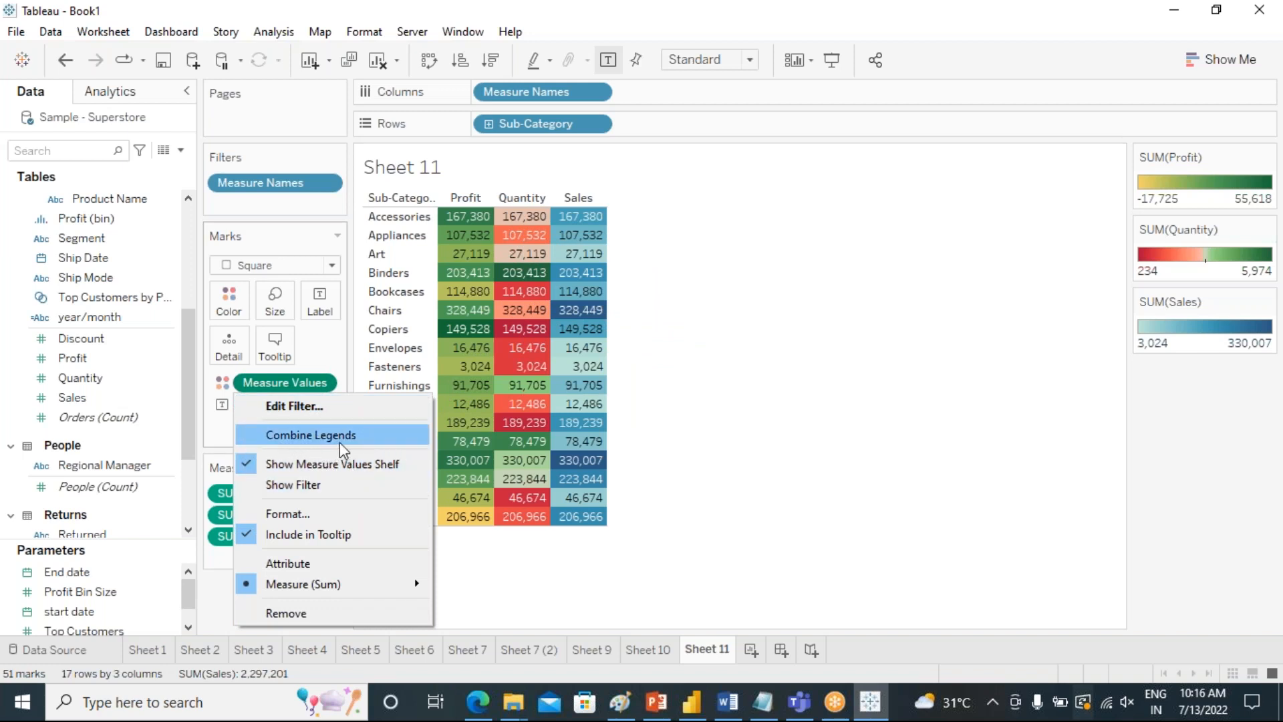
pyautogui.click(775, 467)
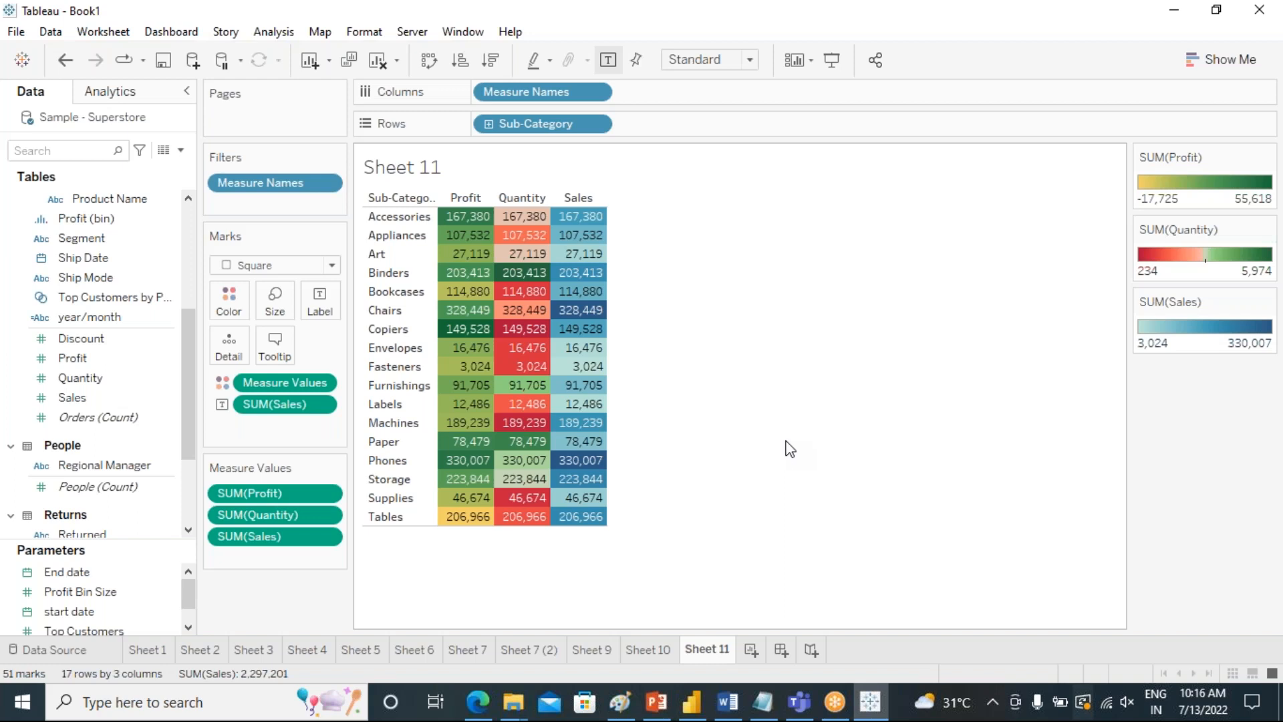
# Add another worksheet and plot Sales against Profit for each Sub-Category.
pyautogui.click(750, 650)
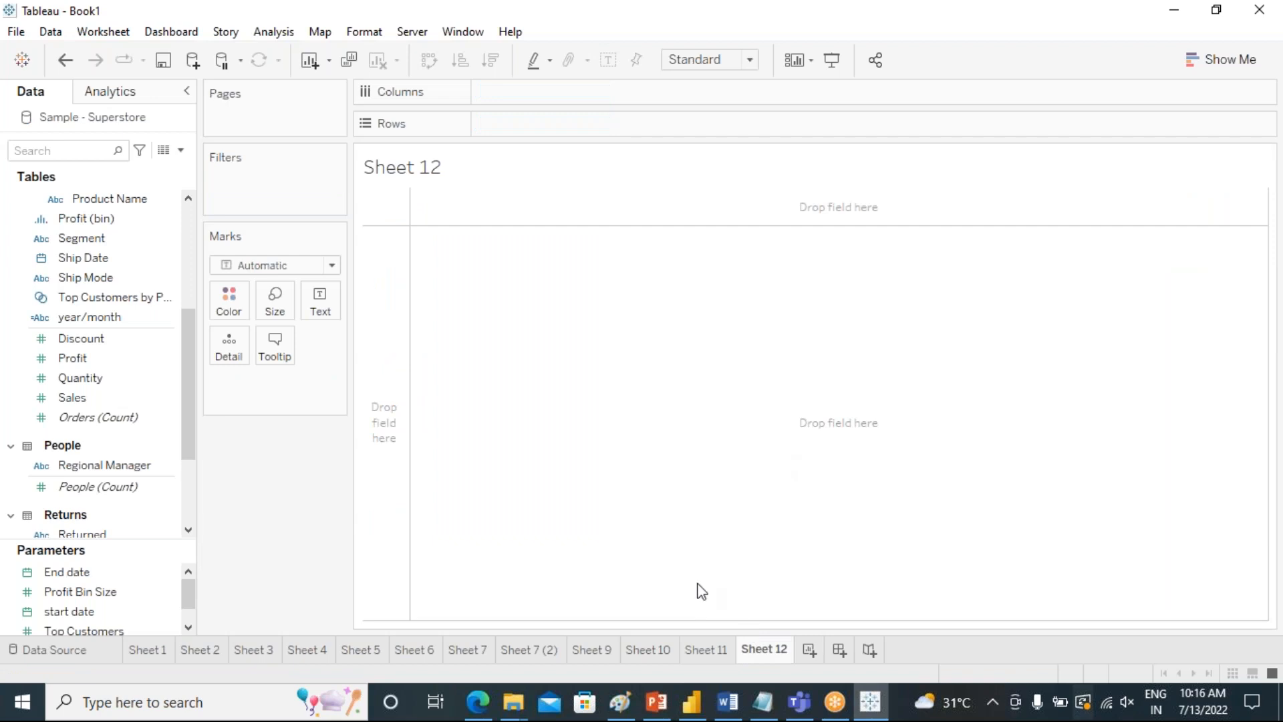
pyautogui.click(89, 397)
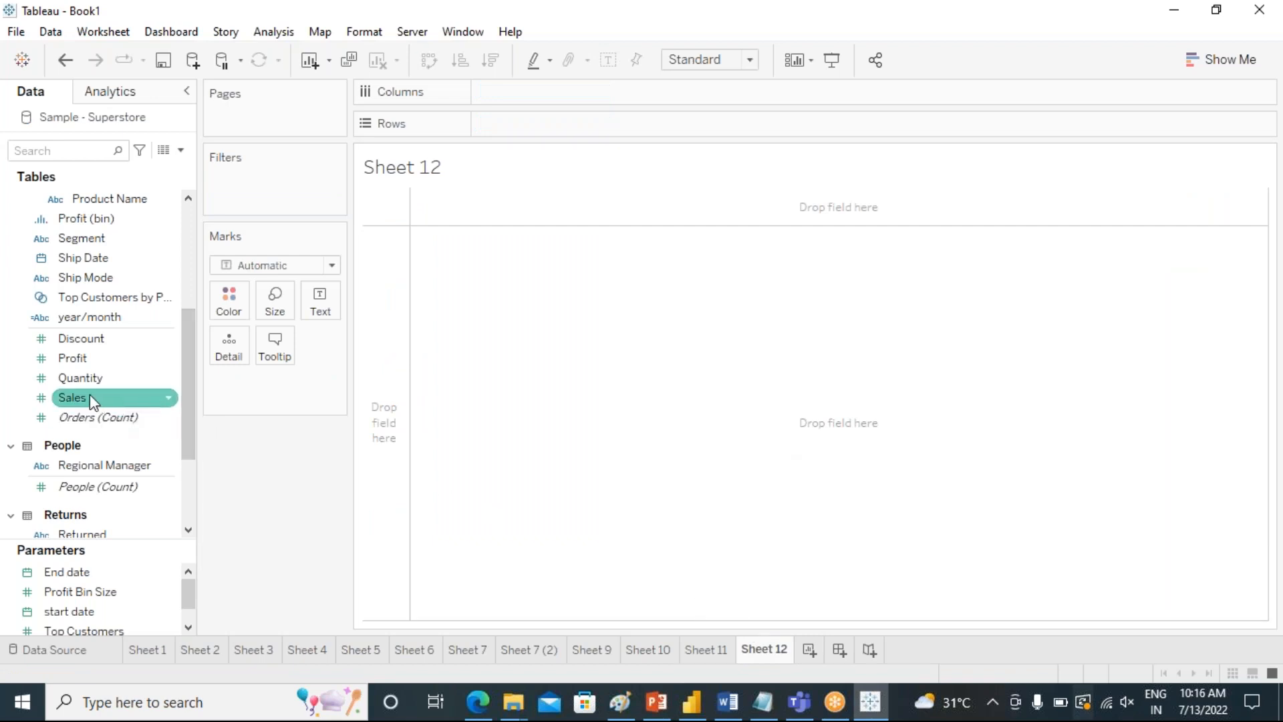
pyautogui.doubleClick(91, 397)
pyautogui.click(82, 359)
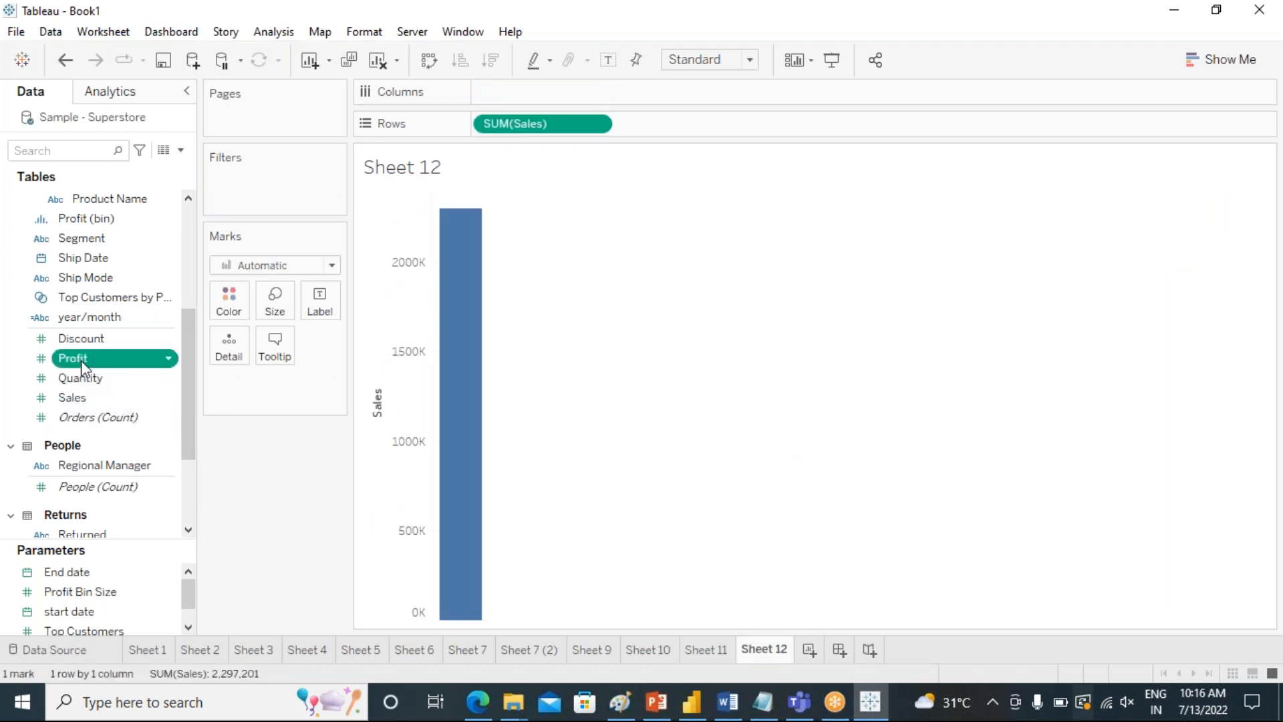
pyautogui.doubleClick(81, 360)
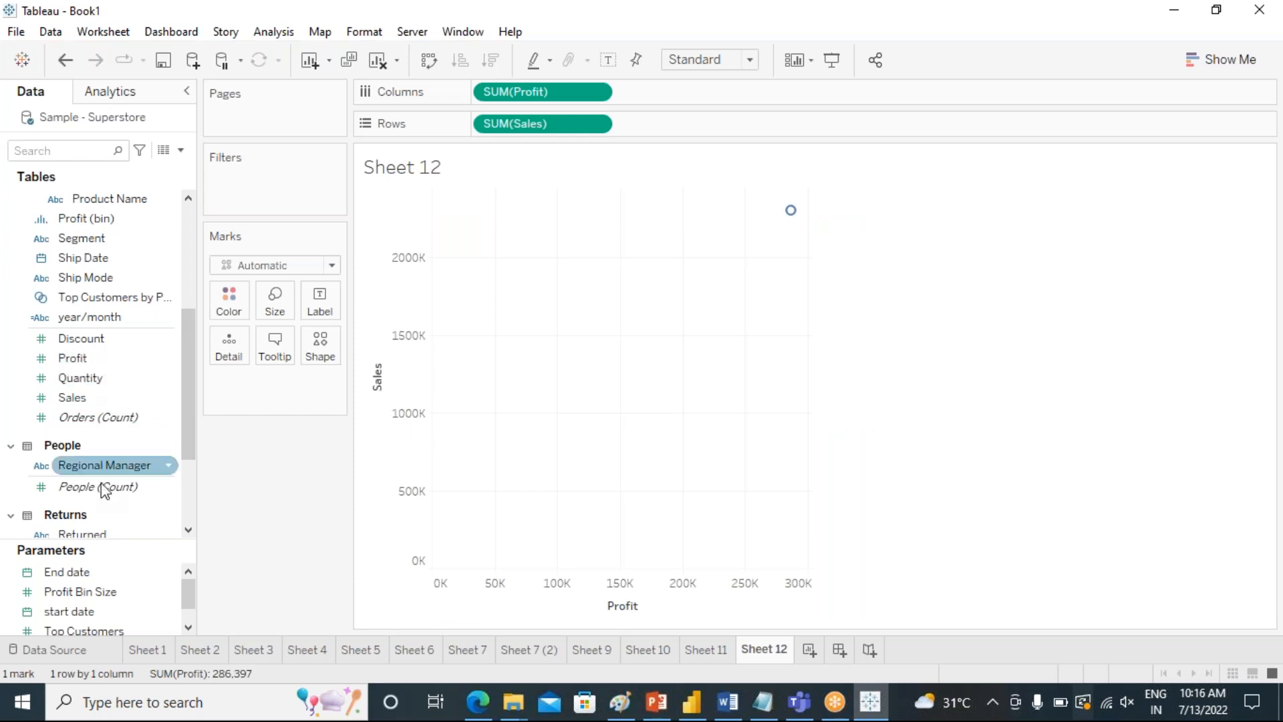
pyautogui.scroll(2, 169, 418)
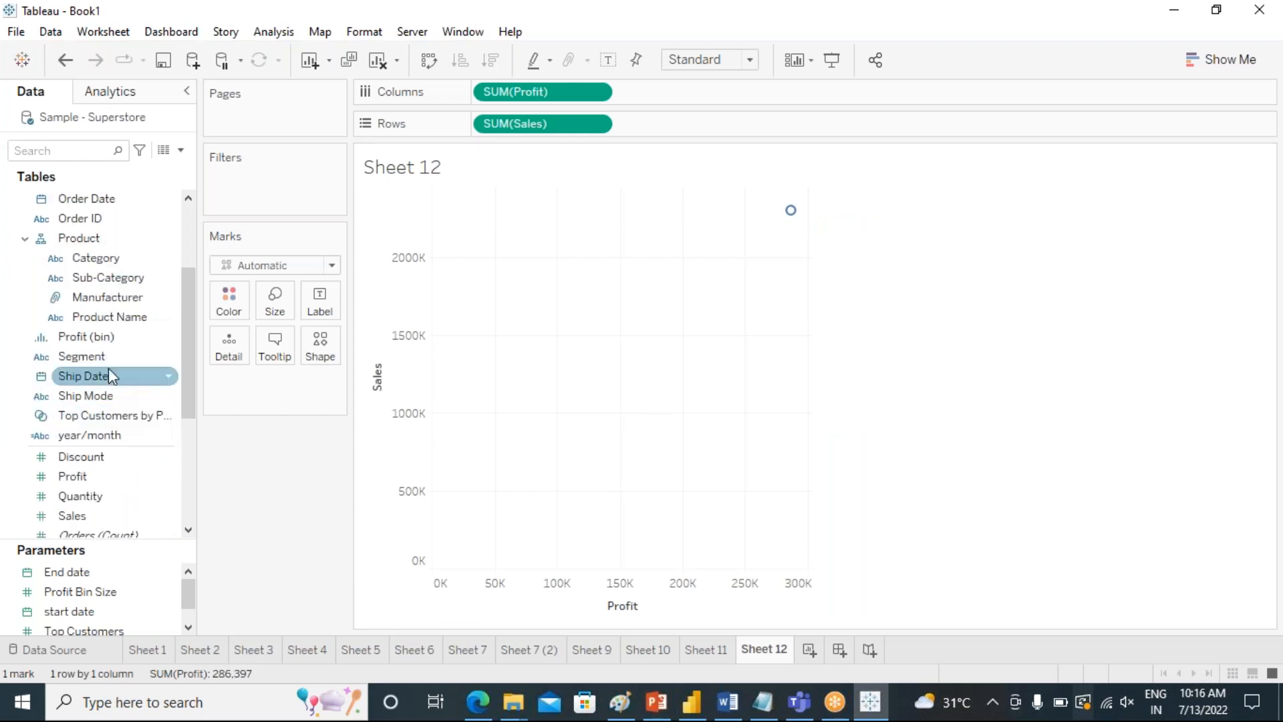
pyautogui.doubleClick(99, 279)
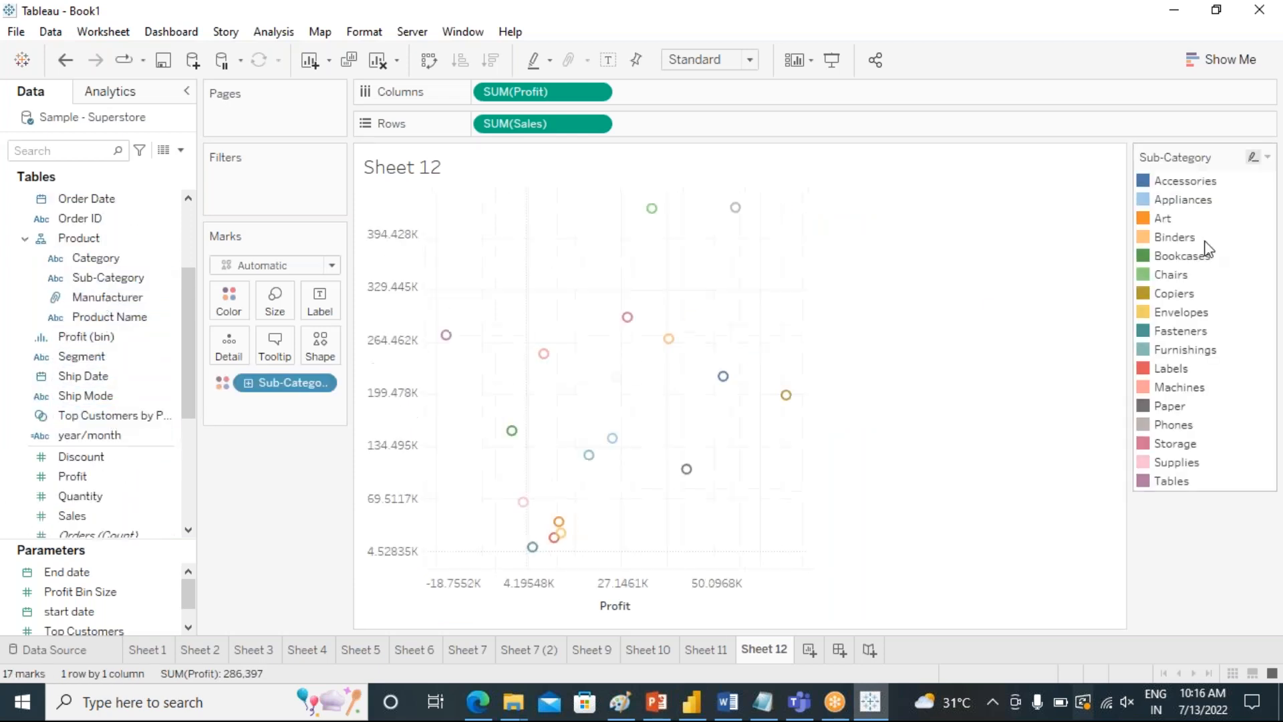
# Convert the Sales and Profit scatter plot into a text table by Sub-Category.
pyautogui.click(1226, 68)
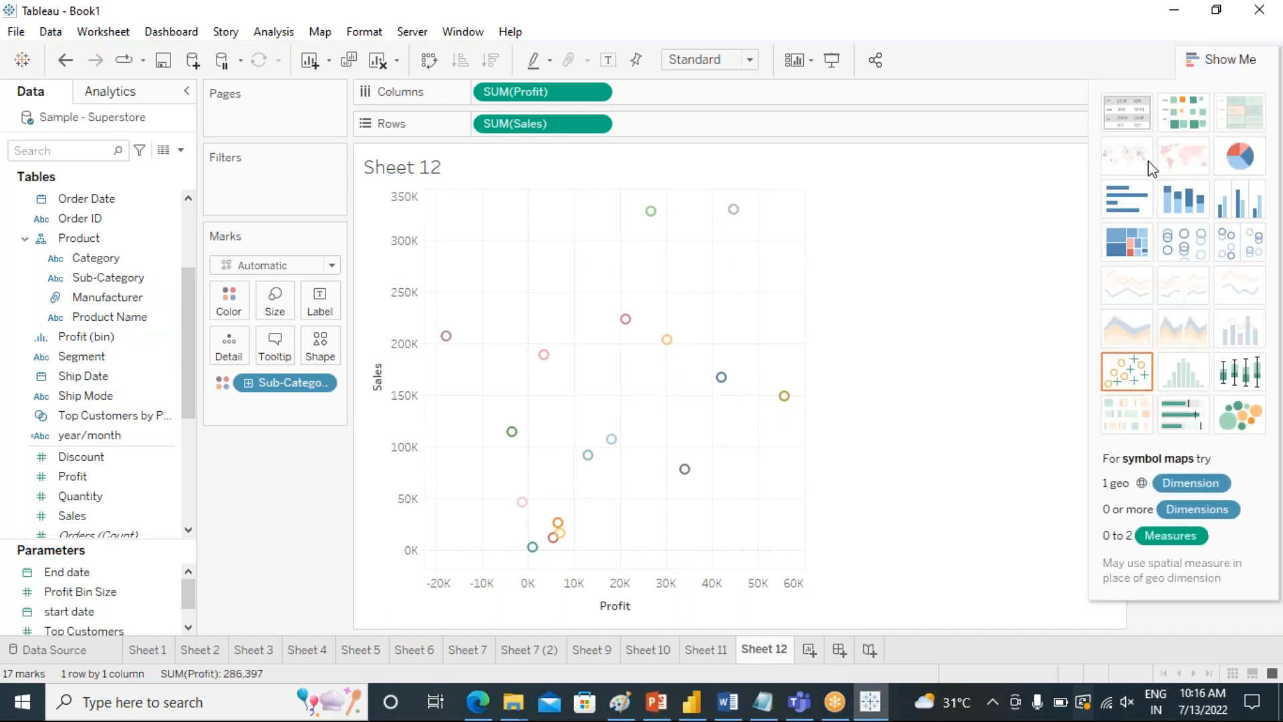
pyautogui.click(1128, 109)
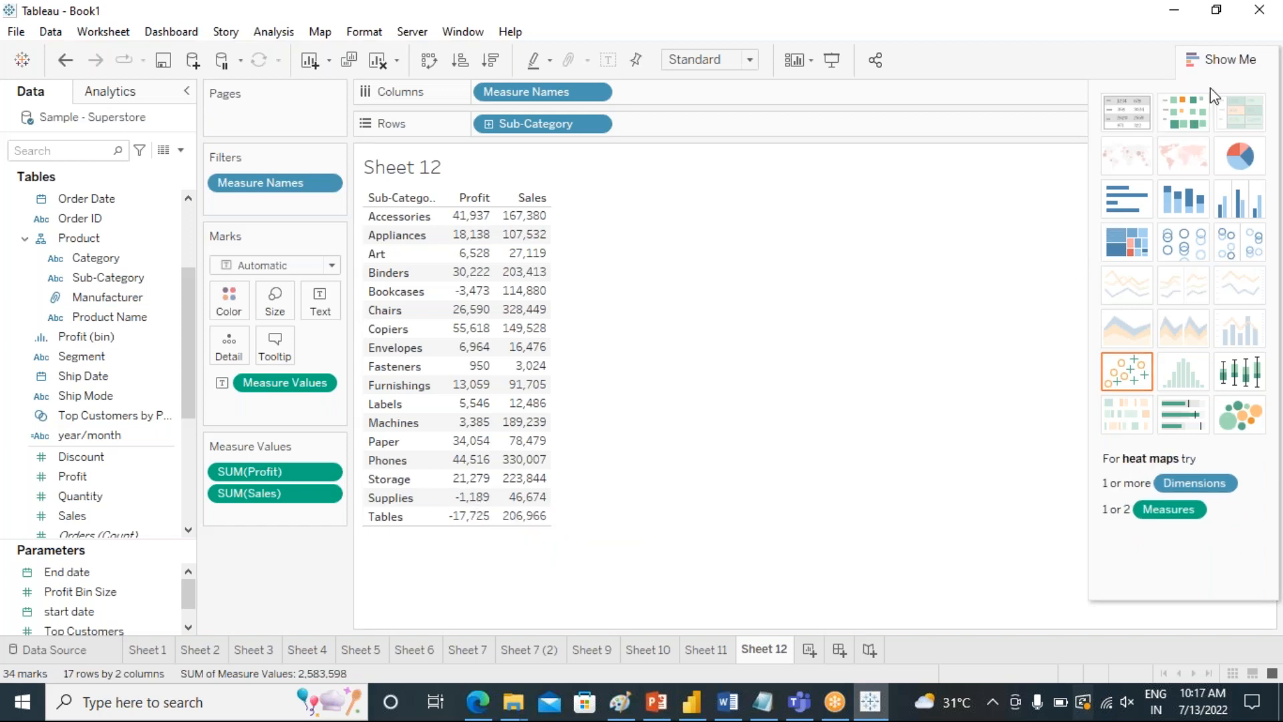
pyautogui.click(1225, 66)
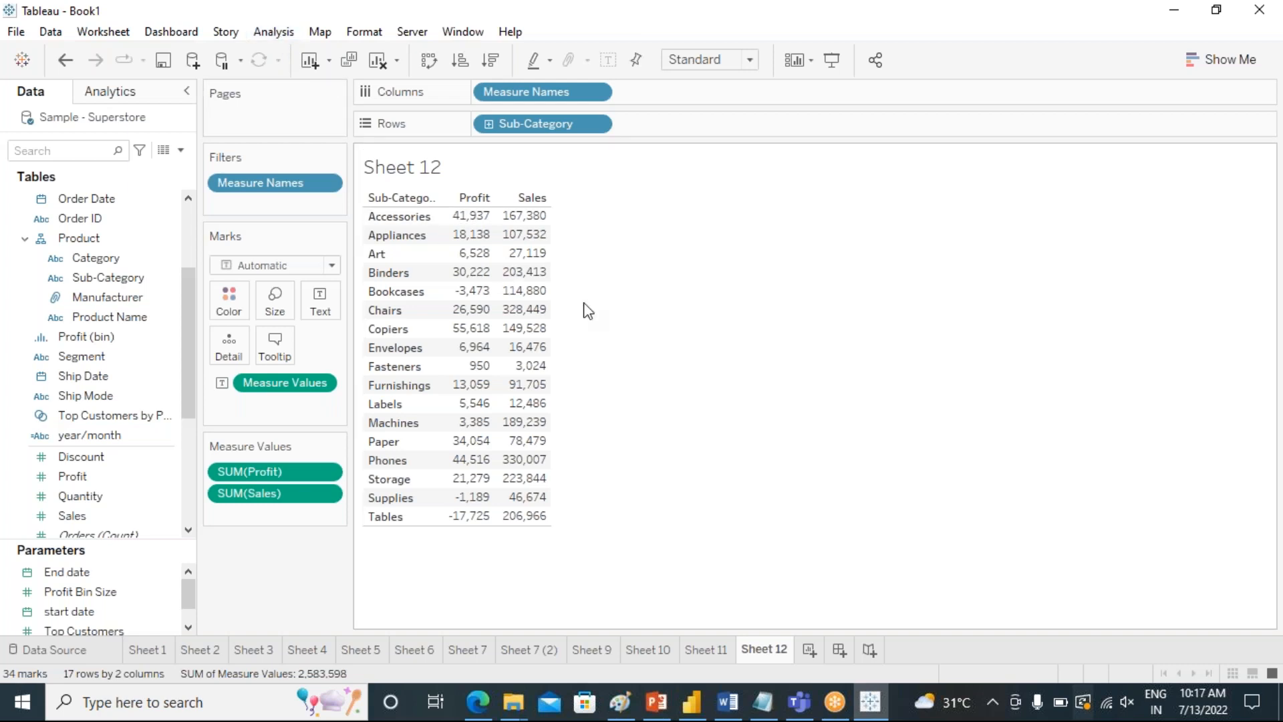
pyautogui.moveTo(485, 219)
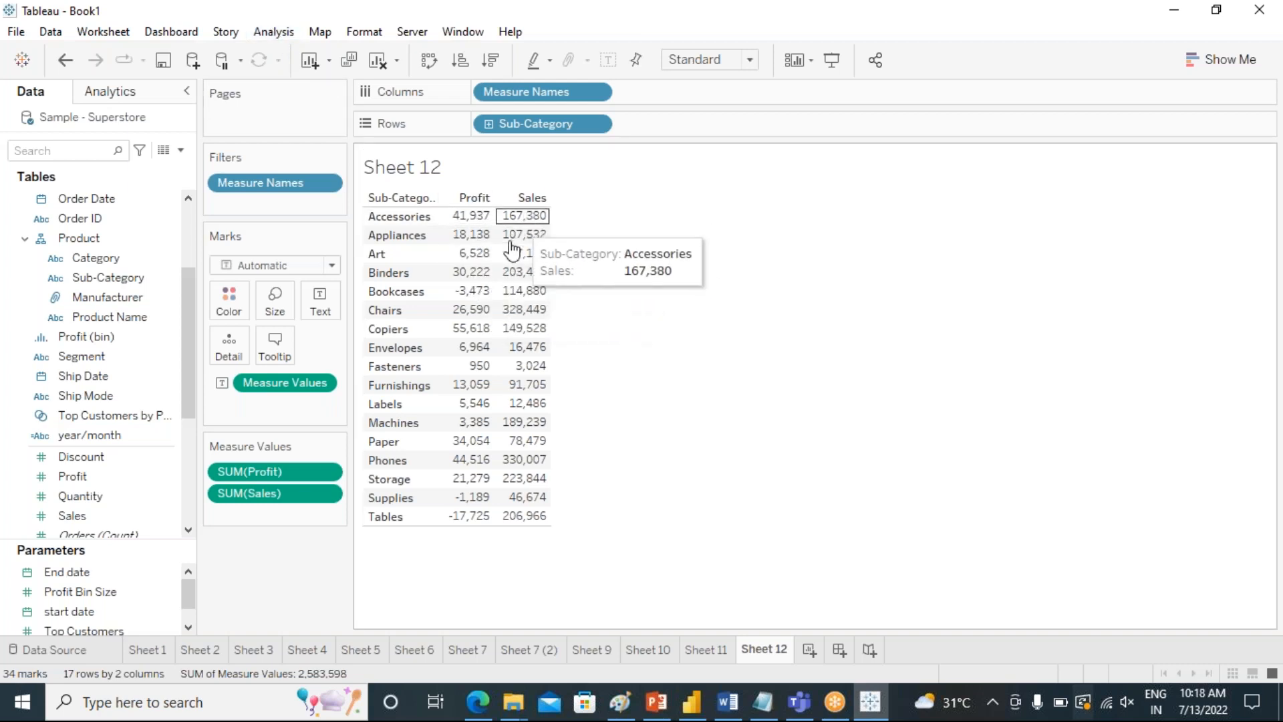
pyautogui.moveTo(482, 306)
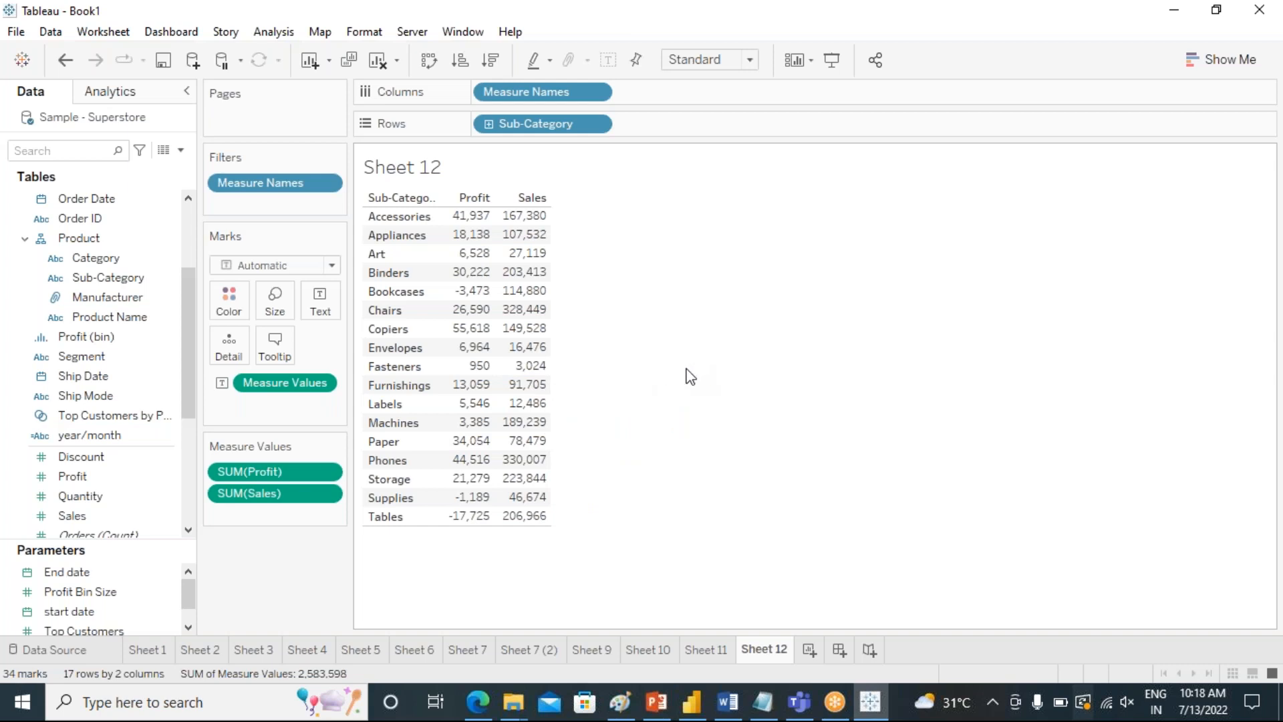
# Create a calculated field named sales>150000.
pyautogui.click(269, 31)
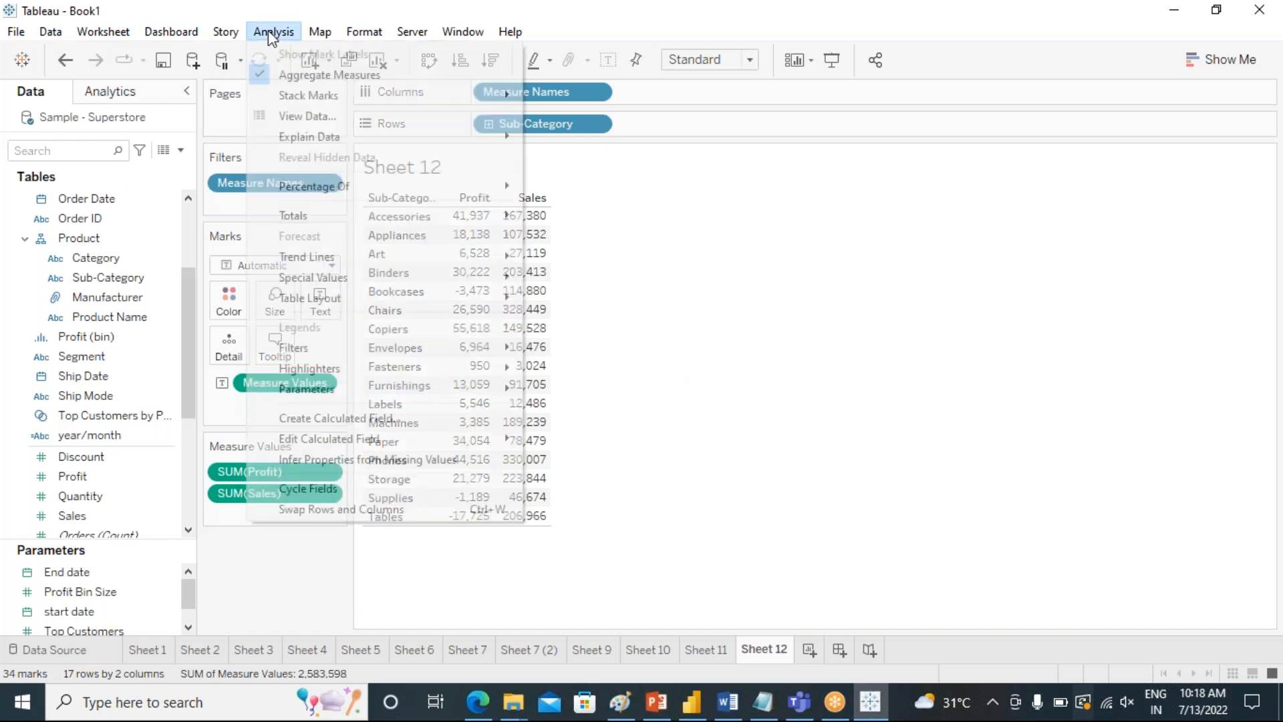
pyautogui.click(391, 415)
pyautogui.moveTo(630, 278); pyautogui.dragTo(875, 281)
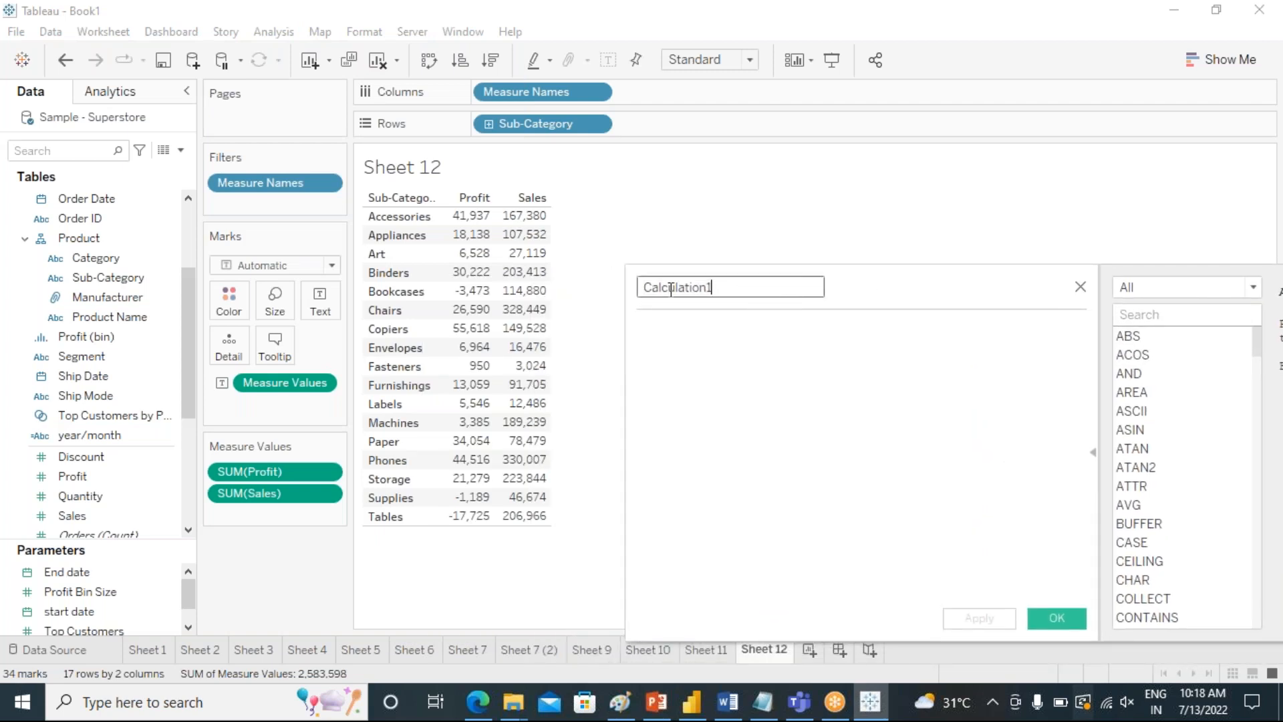
pyautogui.doubleClick(644, 287)
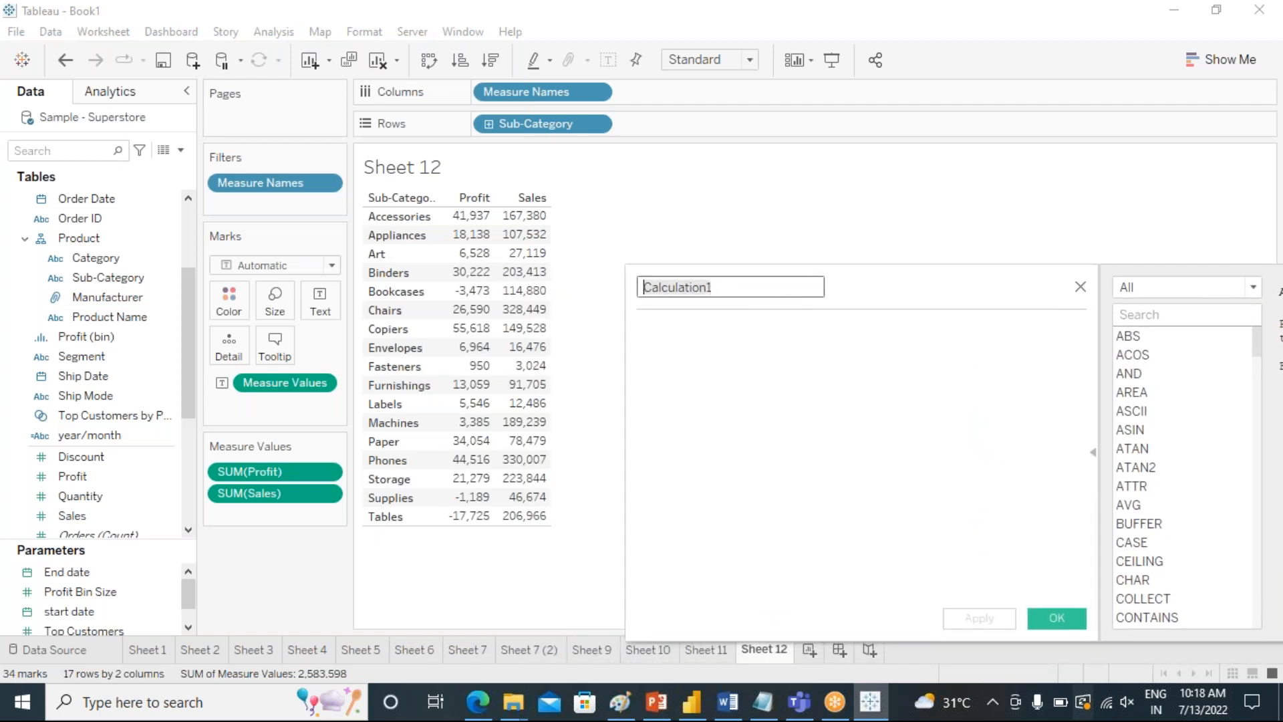
pyautogui.write('su')
pyautogui.press('BackSpace')
pyautogui.write('ales>15')
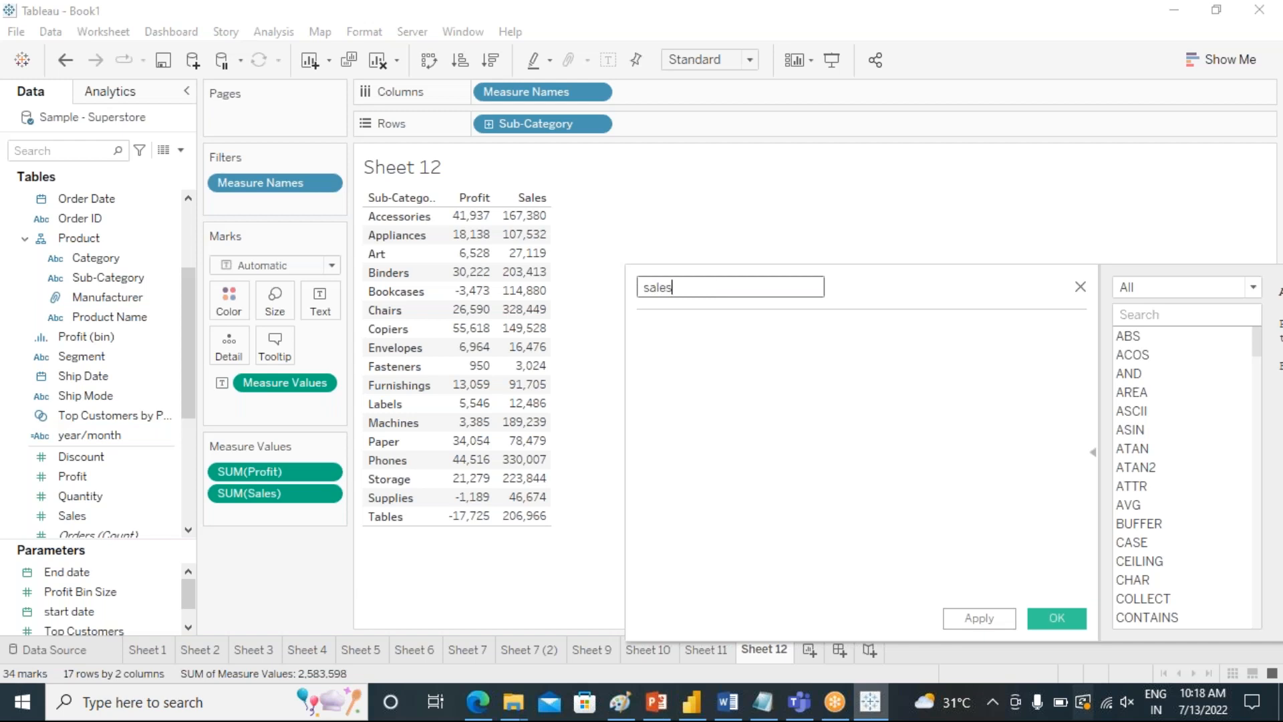
pyautogui.write('0000')
# Enter the formula sum([Sales])>150000 for the calculated field and save it.
pyautogui.click(691, 347)
pyautogui.write('s')
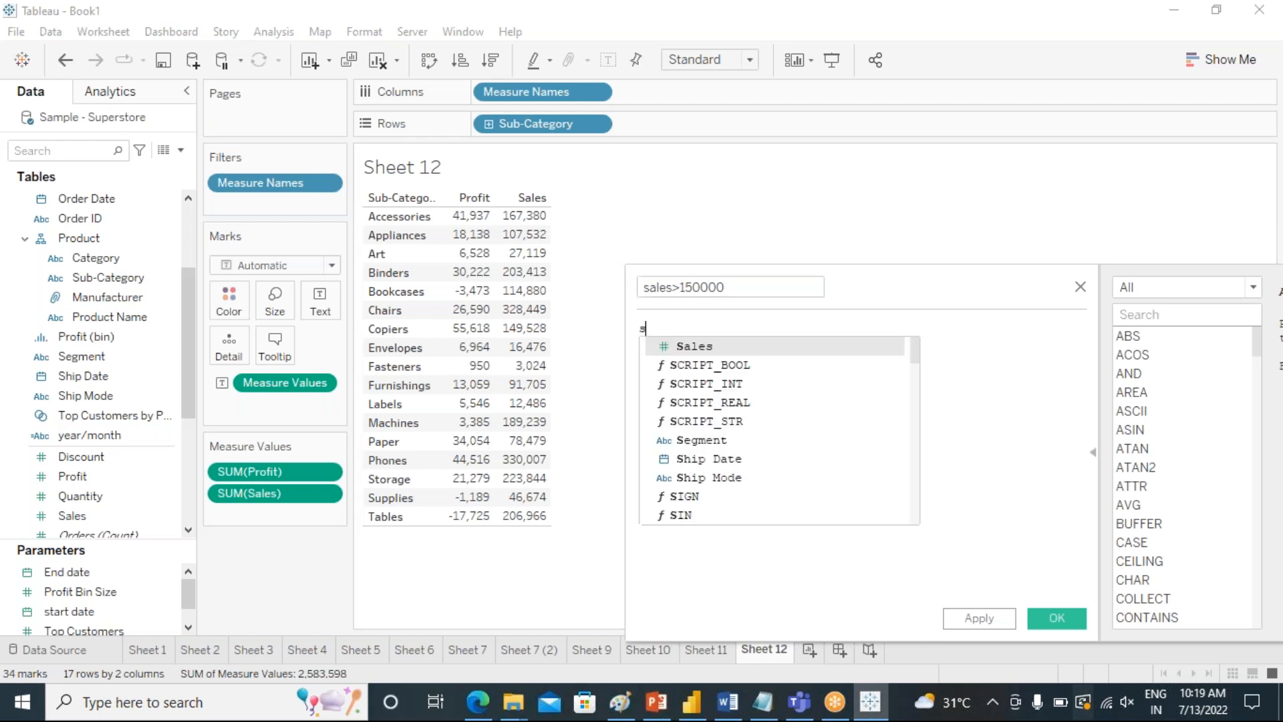
pyautogui.write('um9')
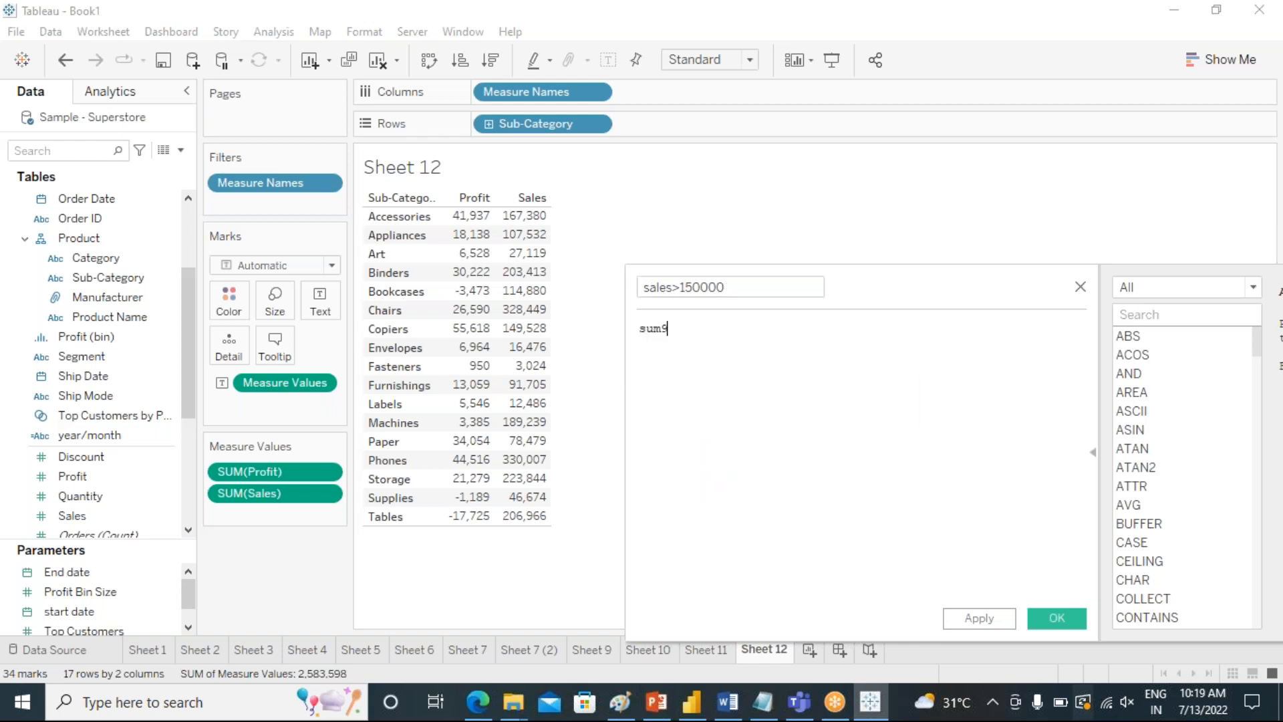
pyautogui.press('BackSpace')
pyautogui.write('(')
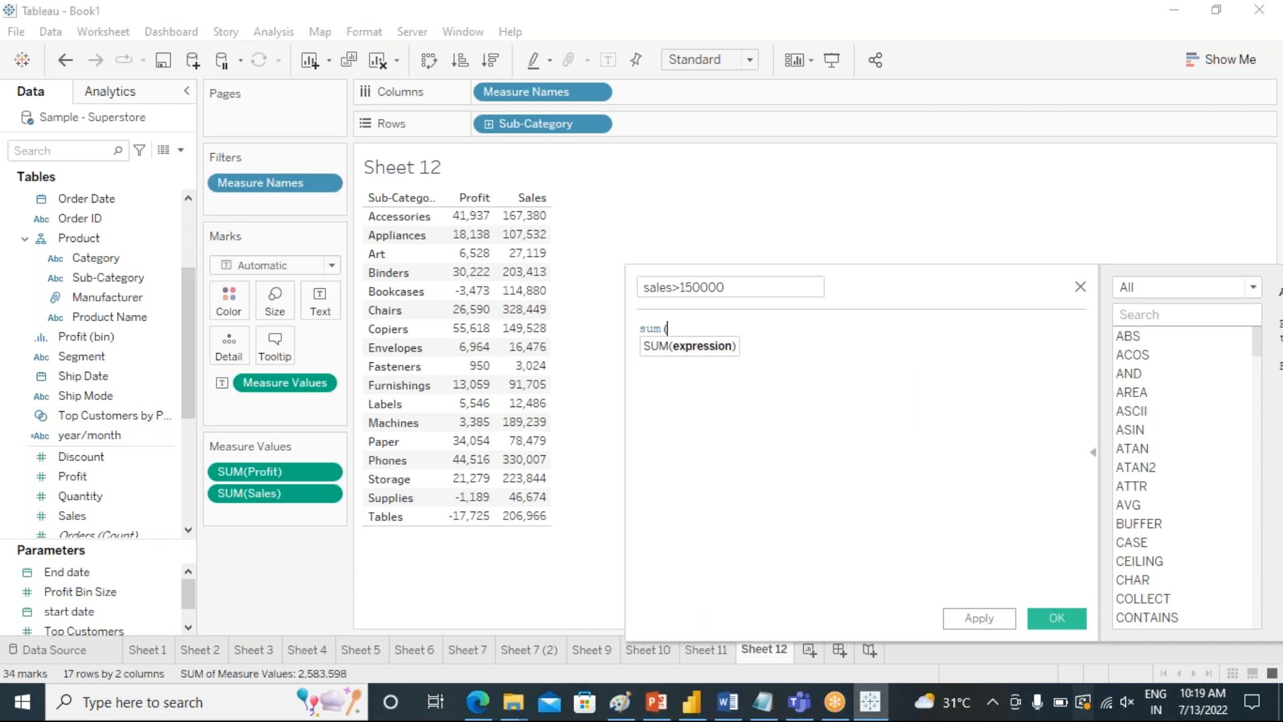
pyautogui.write('sale')
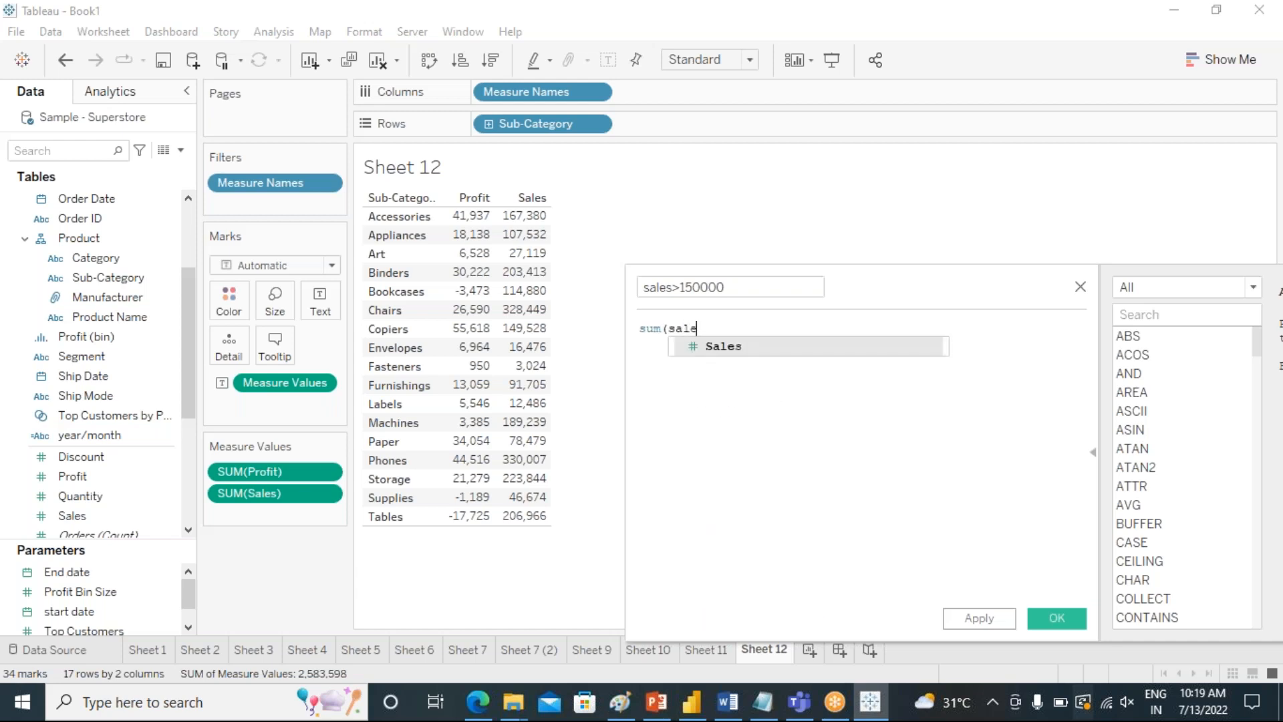
pyautogui.press('Return')
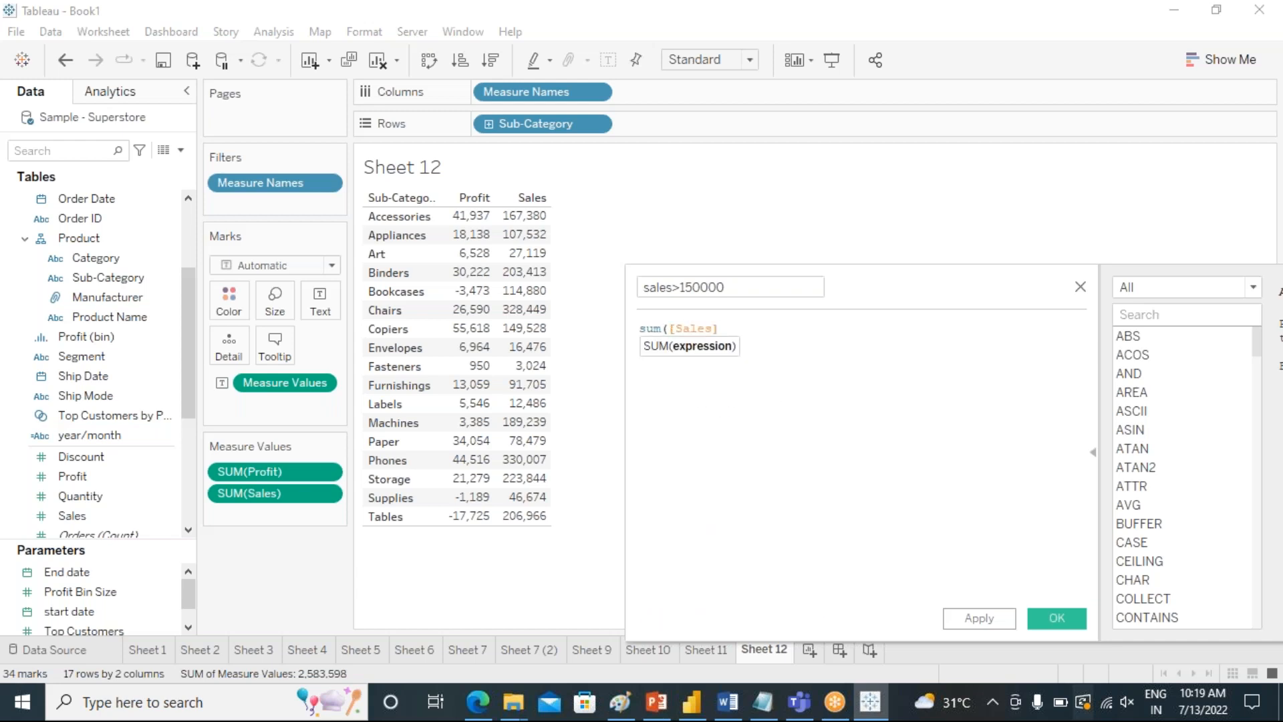
pyautogui.write(')>')
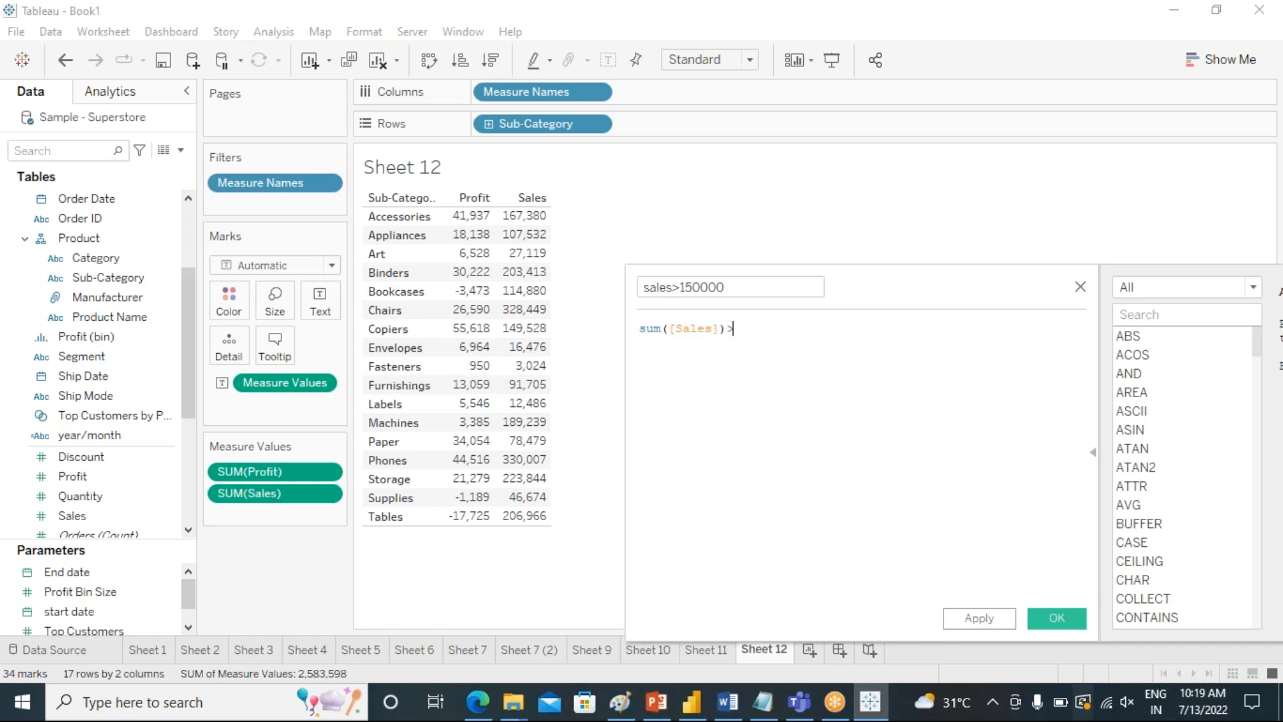
pyautogui.write('150000')
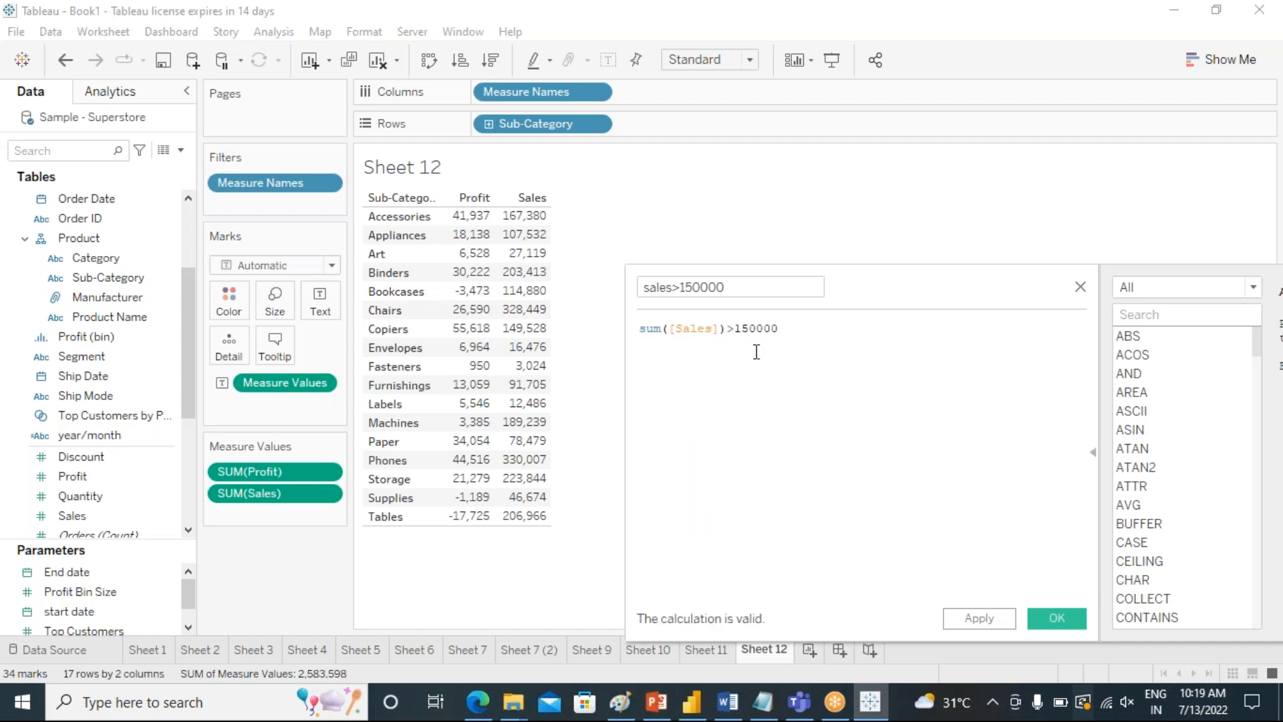
pyautogui.click(1060, 616)
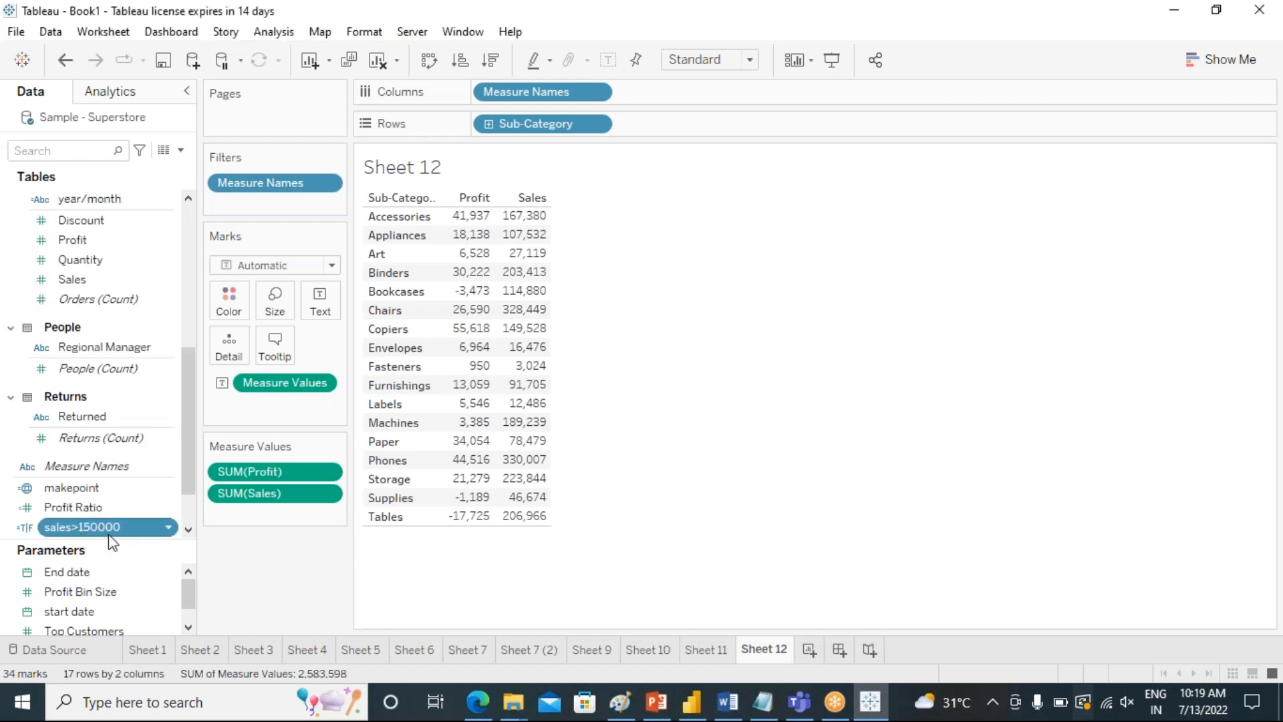
# Create another calculated field named profit>0.
pyautogui.click(268, 32)
pyautogui.click(349, 415)
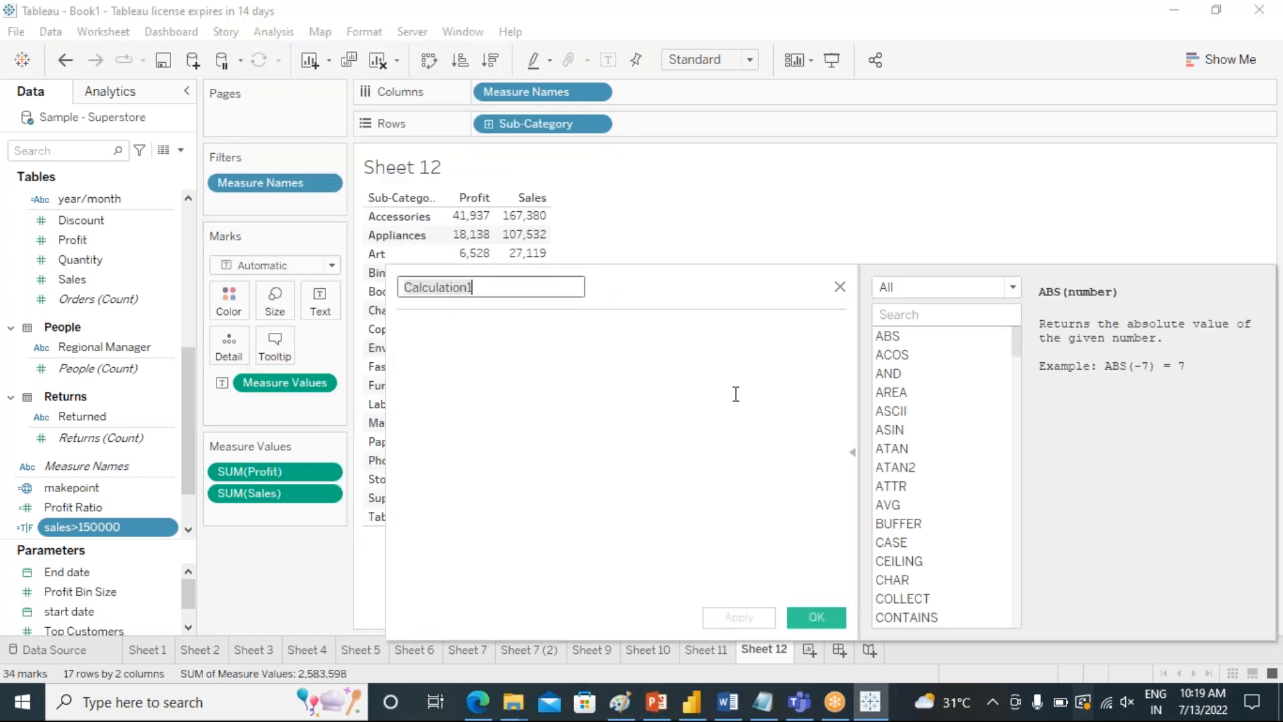
pyautogui.write('prif')
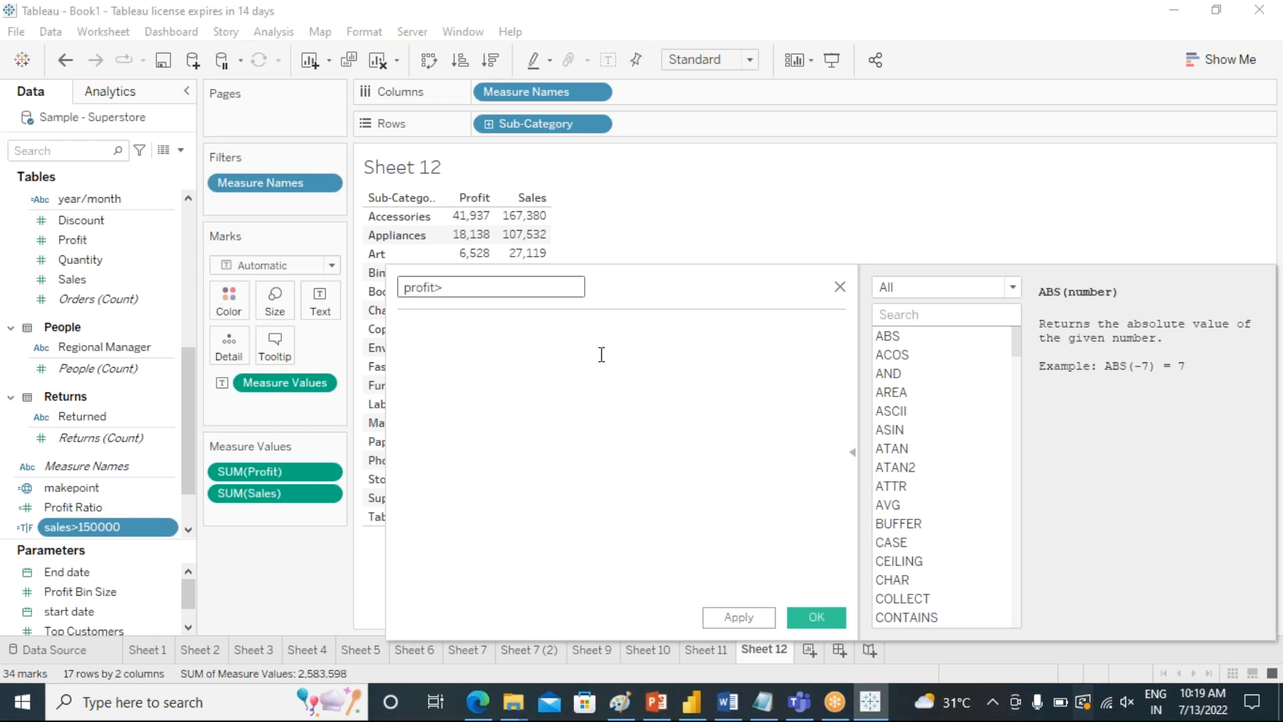
# Enter the formula SUM([Profit])>0 for the profit>0 calculated field and save it.
pyautogui.click(559, 354)
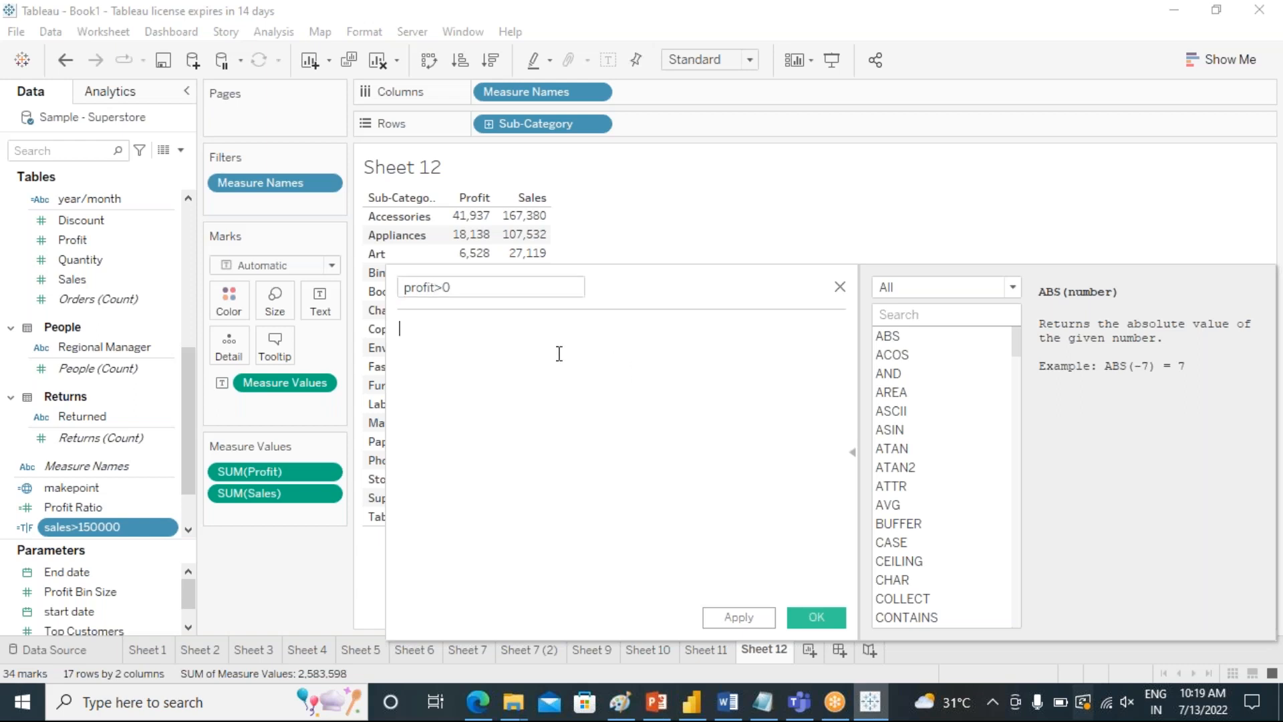
pyautogui.write('sum')
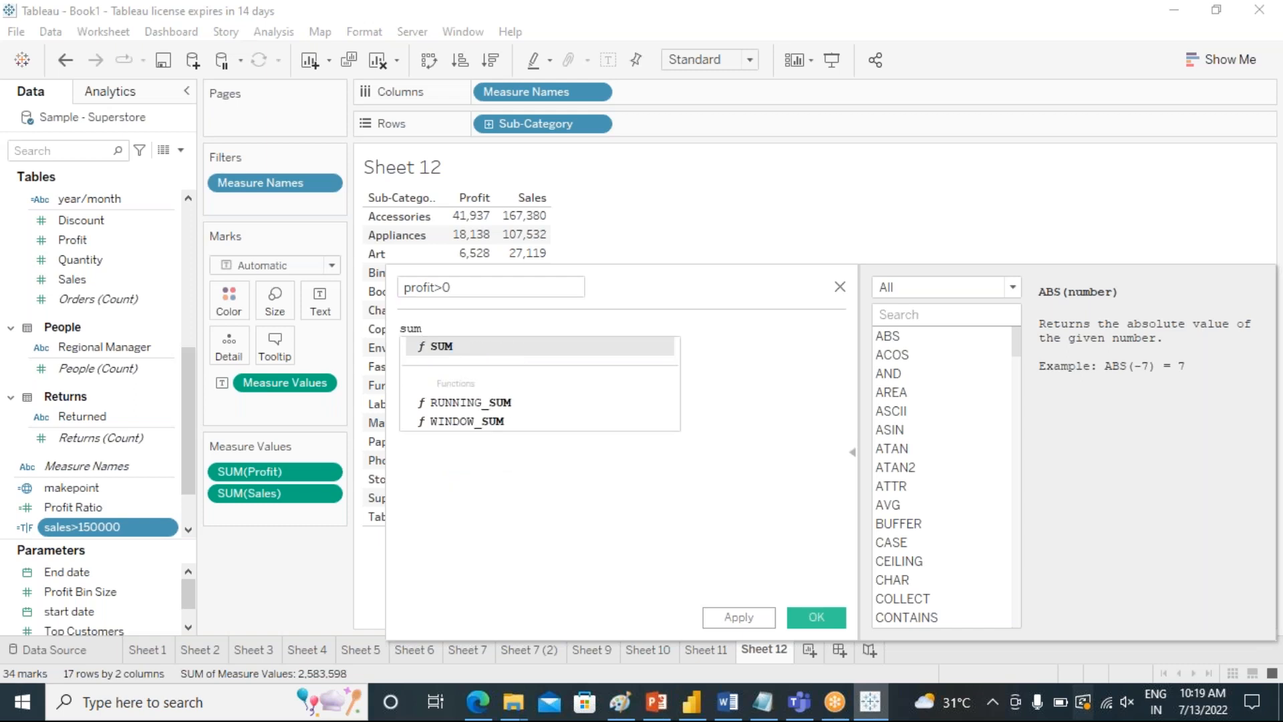
pyautogui.click(544, 347)
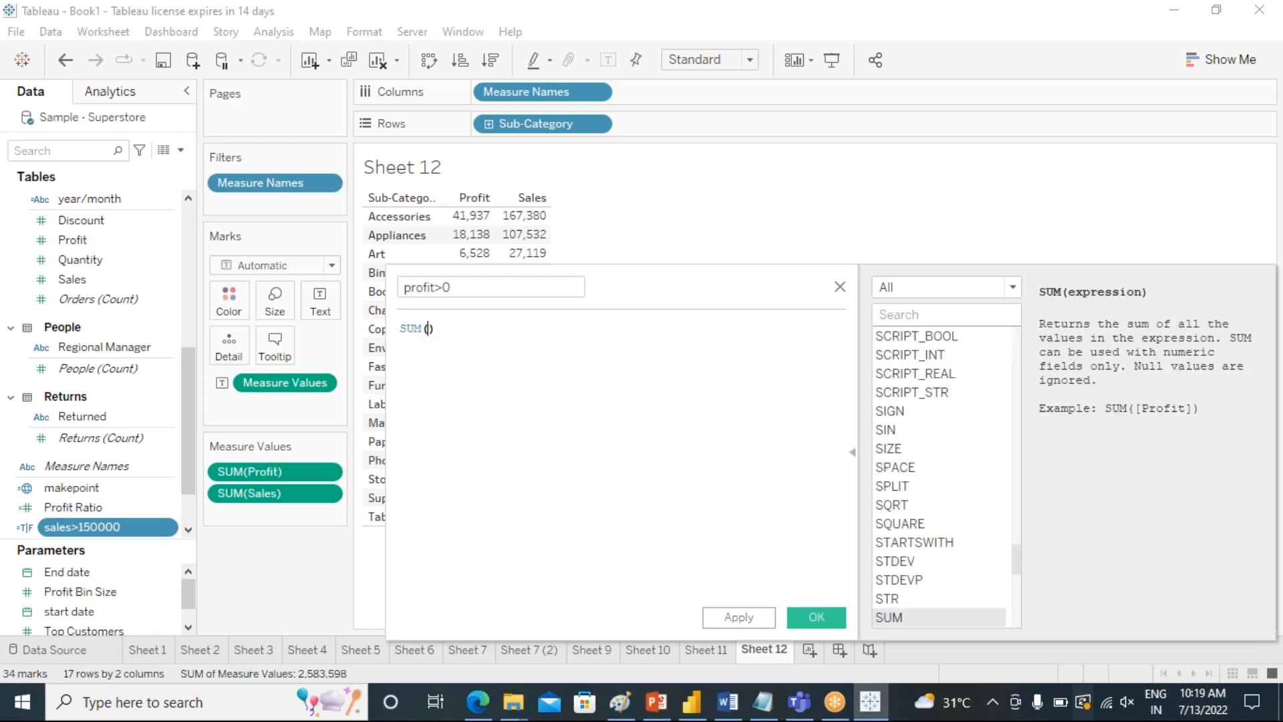
pyautogui.write('profit')
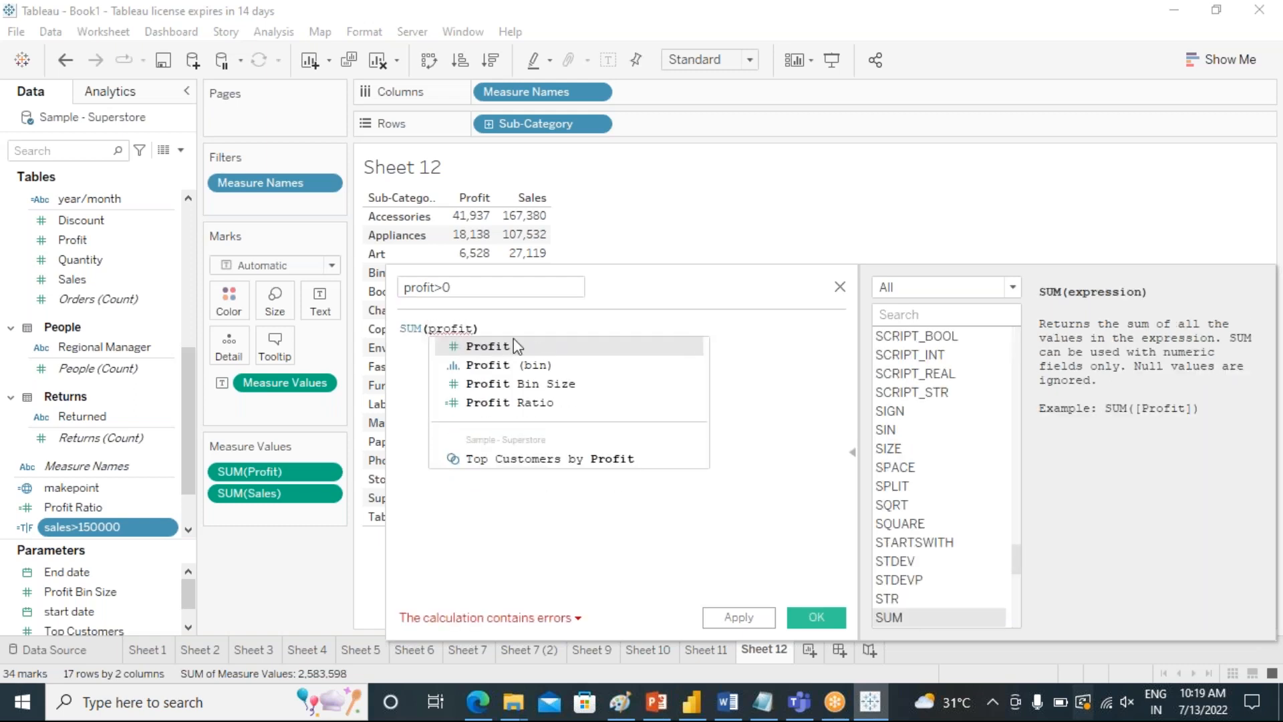
pyautogui.click(513, 340)
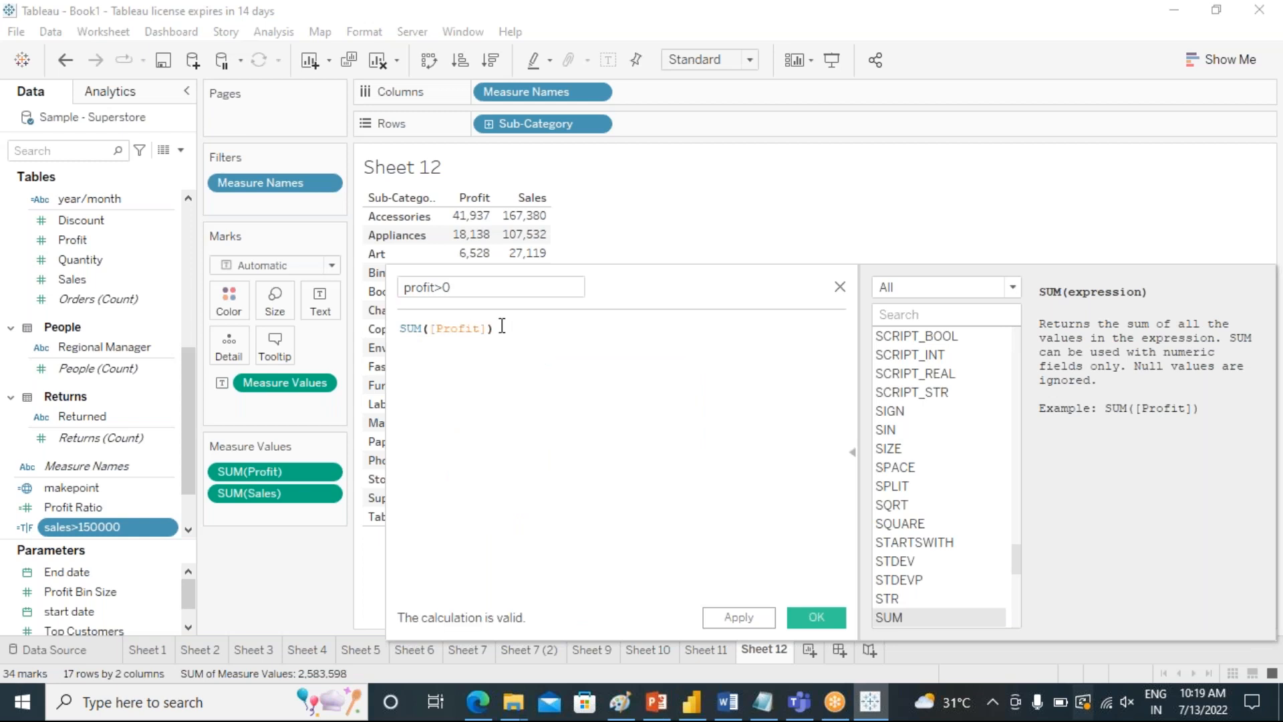
pyautogui.write('>0')
pyautogui.click(738, 612)
pyautogui.click(805, 616)
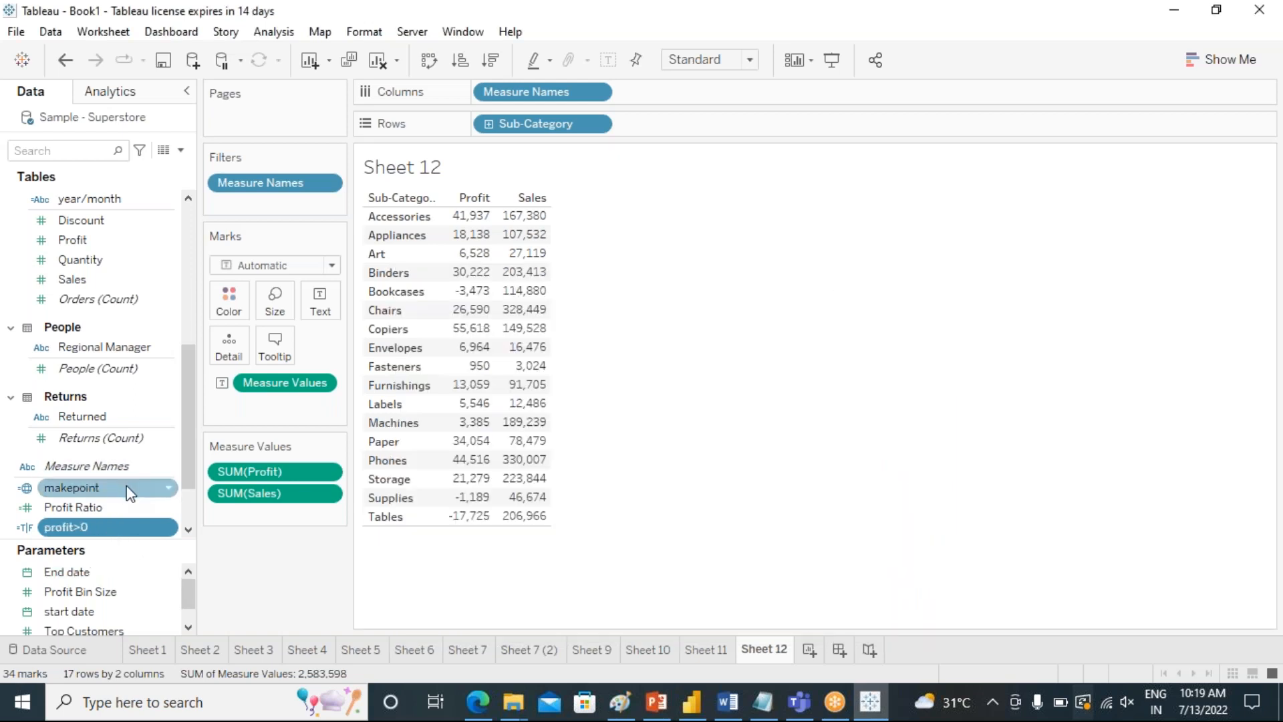
# Color the Sub-Category table's values by the sales>150000 calculated field.
pyautogui.moveTo(113, 546); pyautogui.dragTo(116, 599)
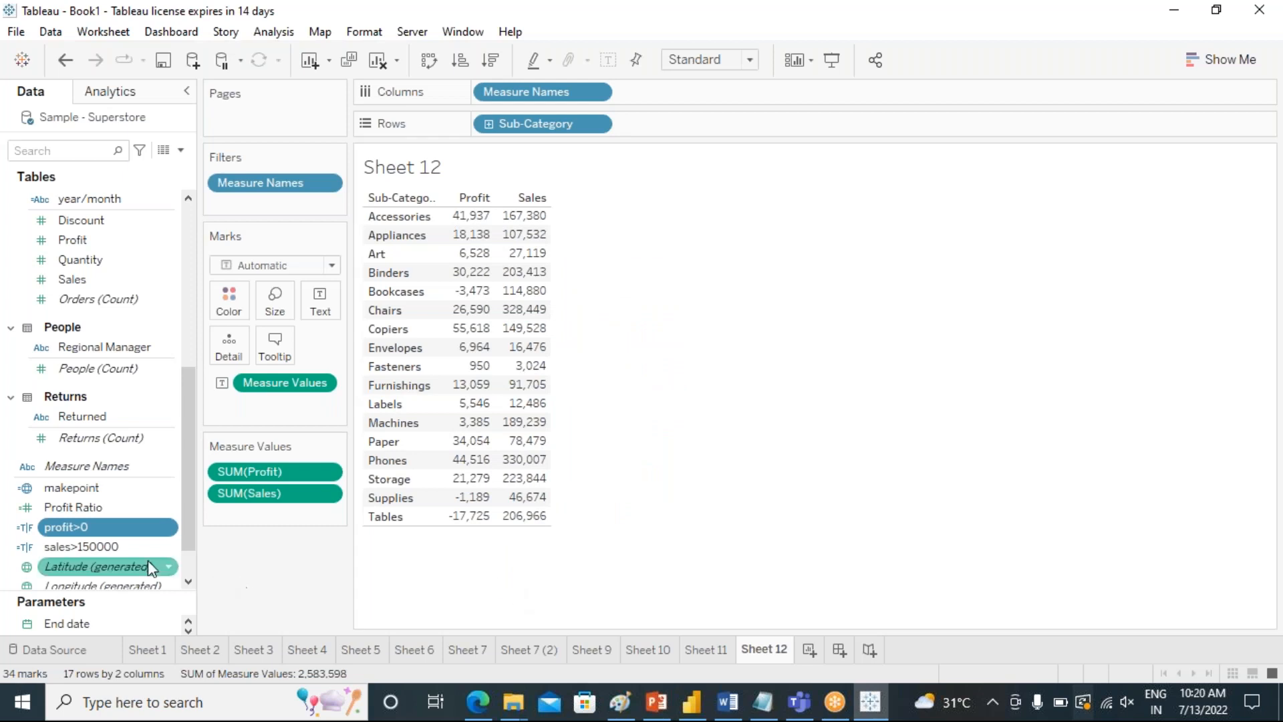
pyautogui.click(54, 548)
pyautogui.moveTo(55, 548); pyautogui.dragTo(226, 309)
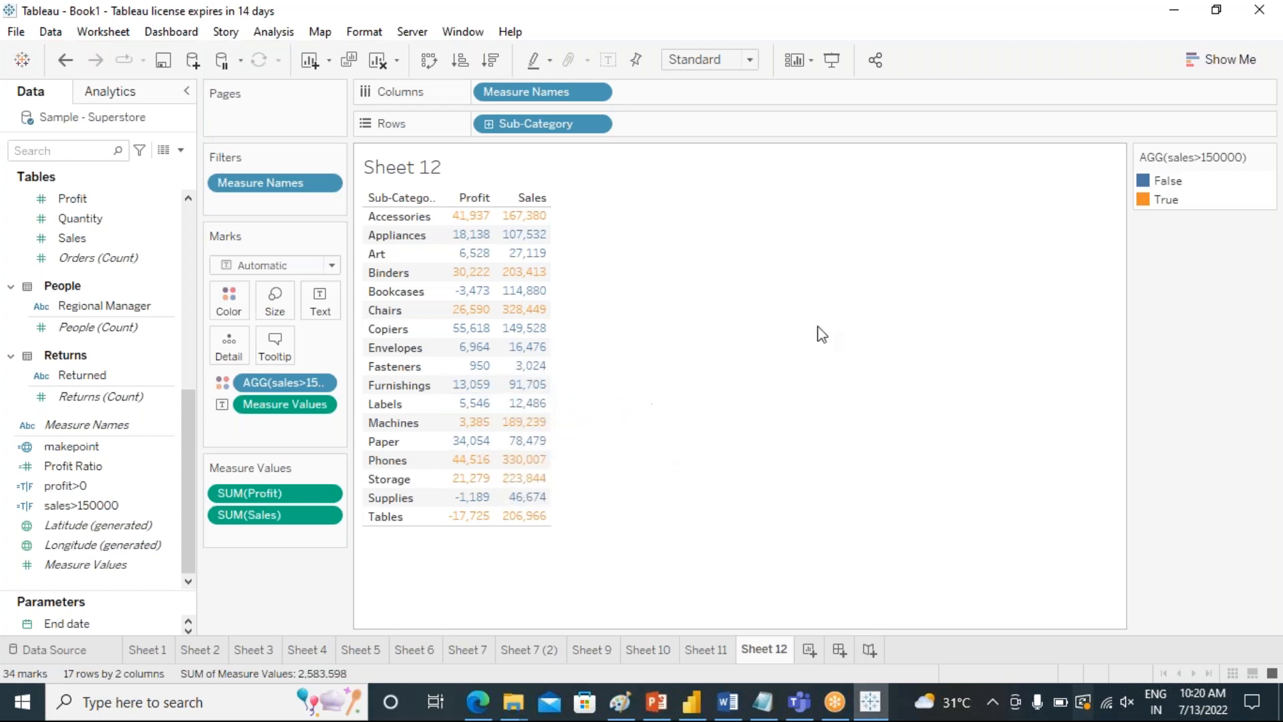
# Assign Traffic Light palette colors to sales>150000, dark green for True and red for False.
pyautogui.doubleClick(1147, 200)
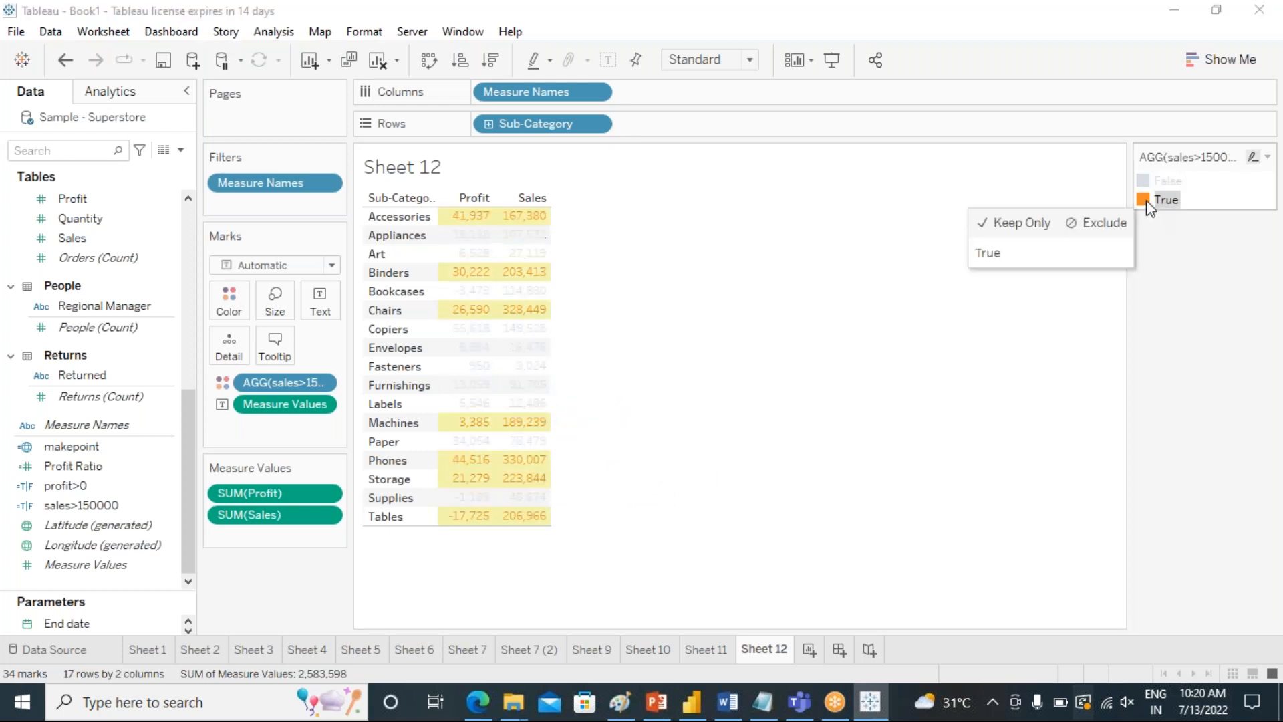
pyautogui.click(882, 189)
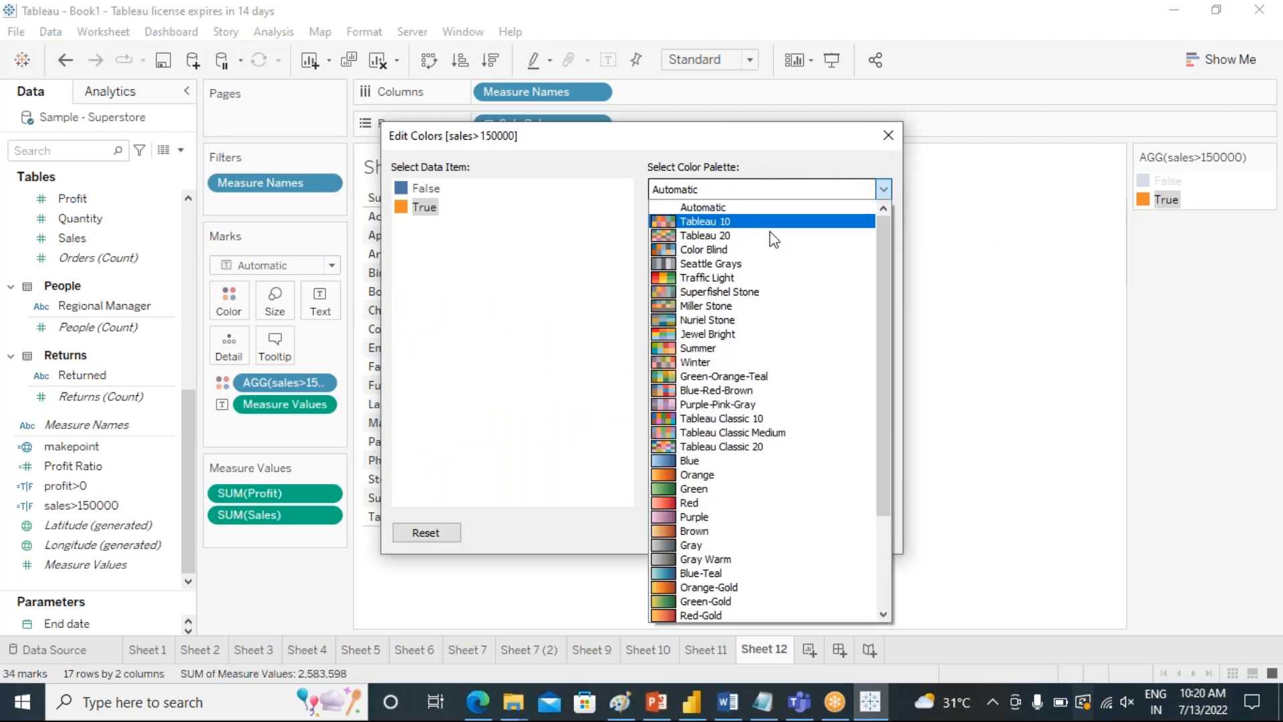
pyautogui.click(708, 279)
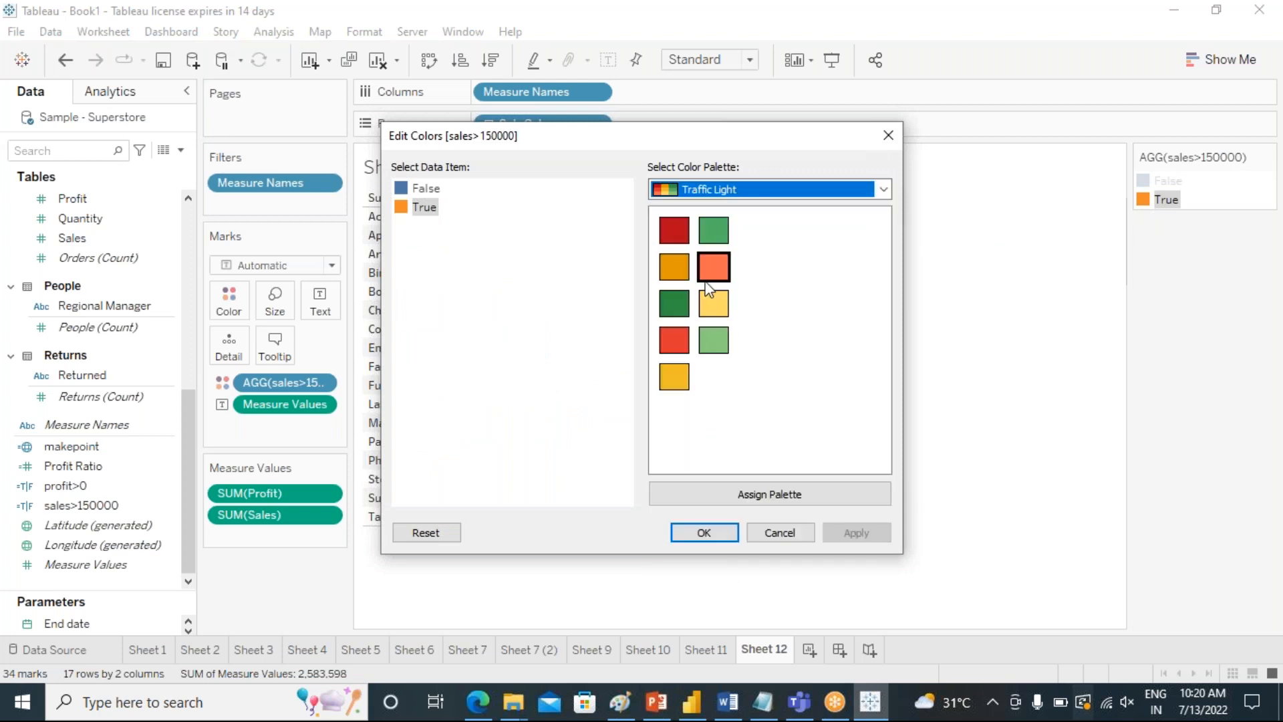
pyautogui.click(426, 213)
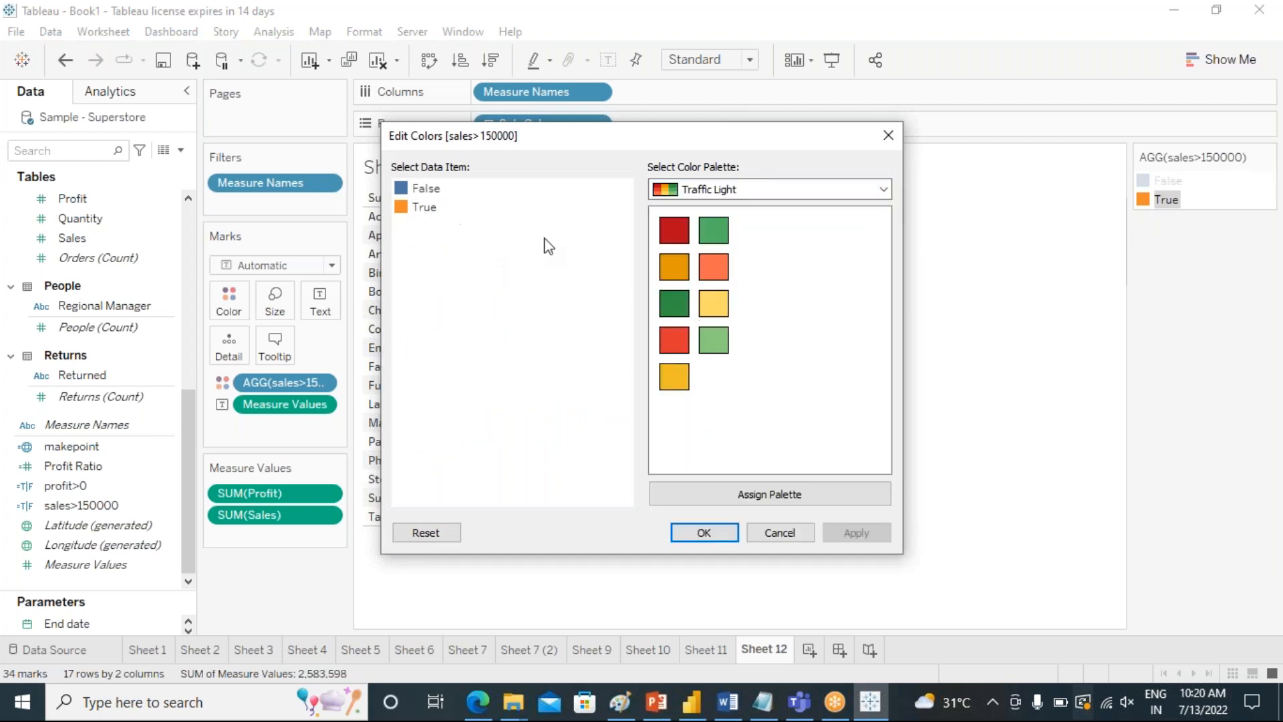
pyautogui.click(675, 304)
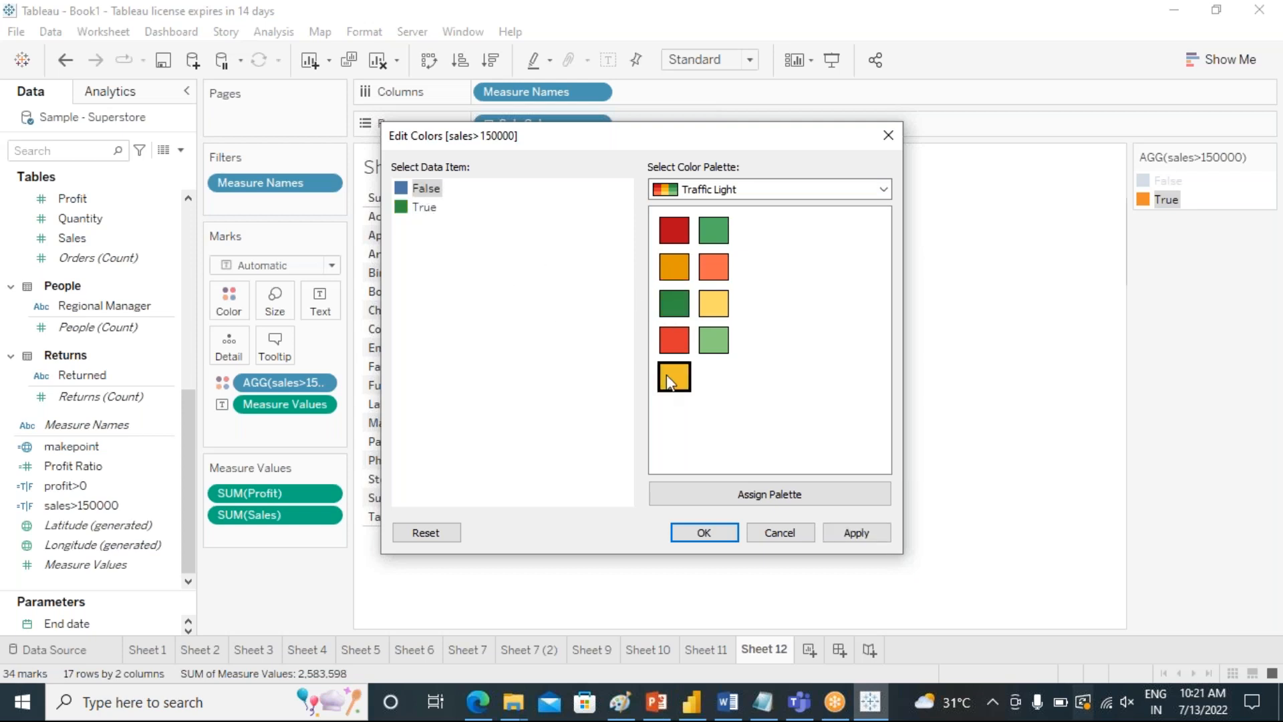
pyautogui.click(673, 338)
pyautogui.click(849, 535)
pyautogui.click(702, 532)
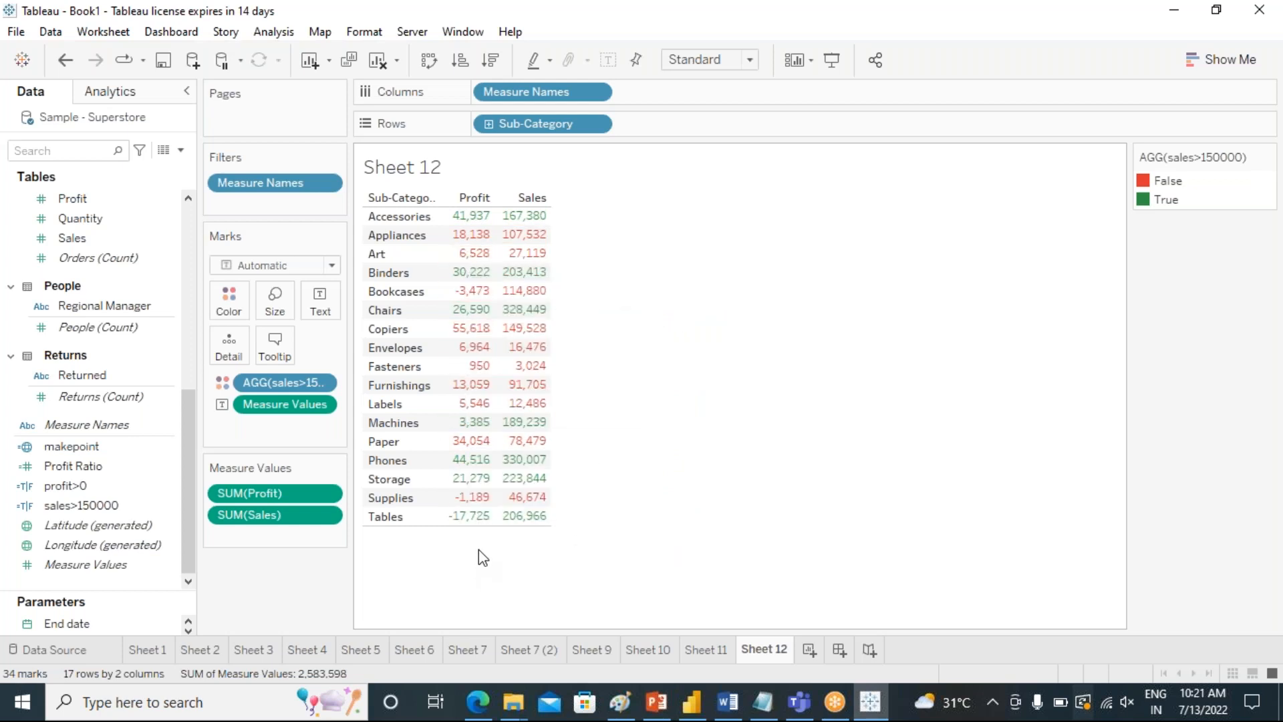
# Replace sales>150000 with profit>0 as the color field of the Sub-Category table.
pyautogui.moveTo(281, 391); pyautogui.dragTo(454, 582)
pyautogui.moveTo(55, 522); pyautogui.dragTo(229, 301)
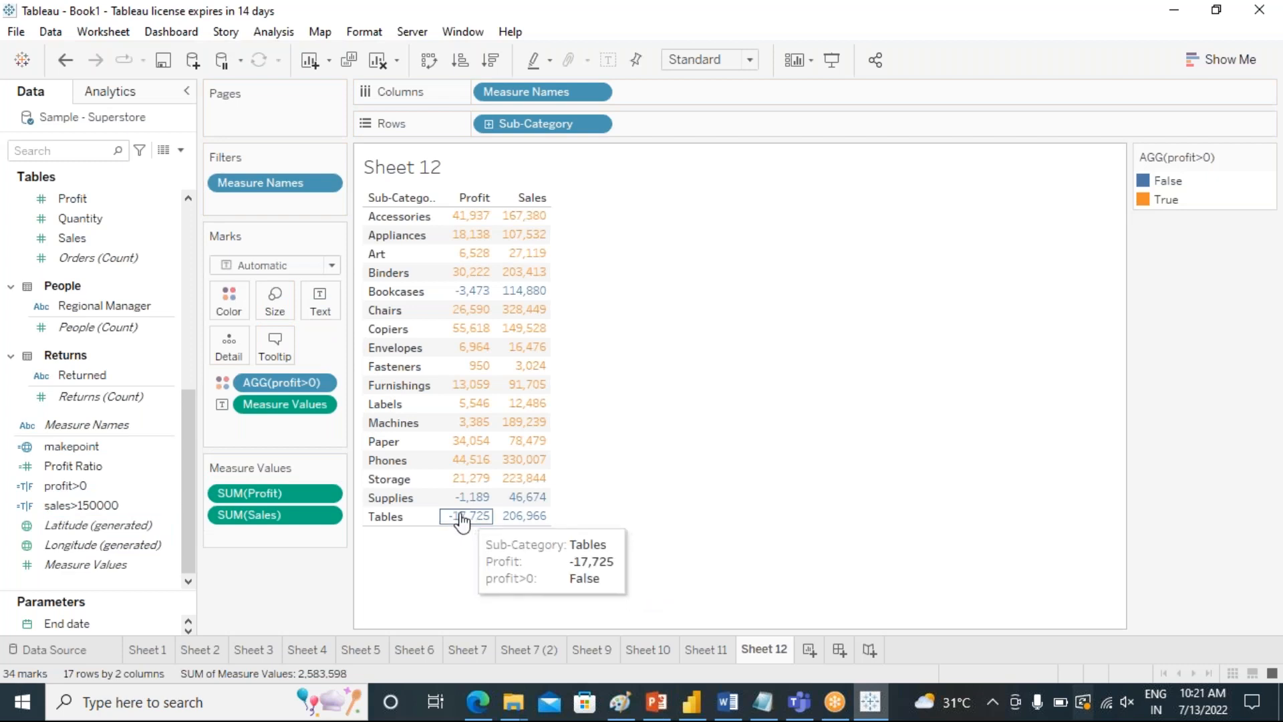
pyautogui.moveTo(450, 513)
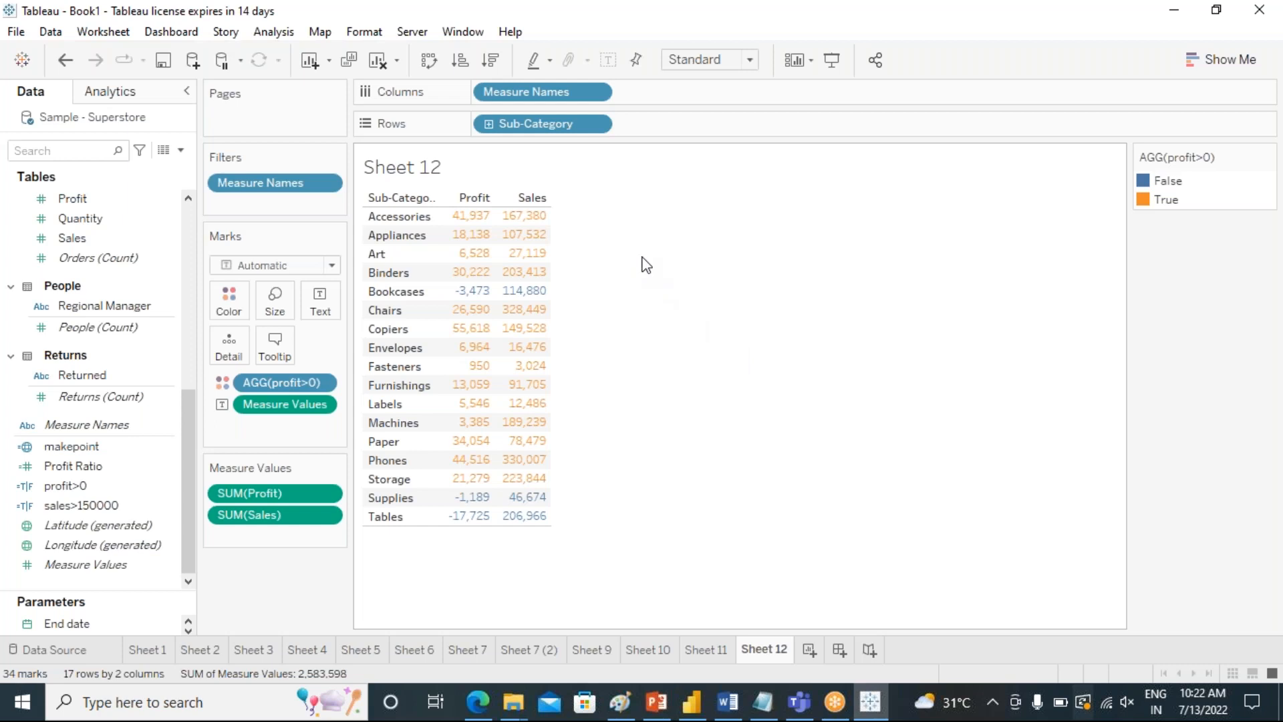
# Look through the earlier worksheets, examine how Sheet 5's donut layers two sum(0) marks, and return to Sheet 12.
pyautogui.doubleClick(657, 92)
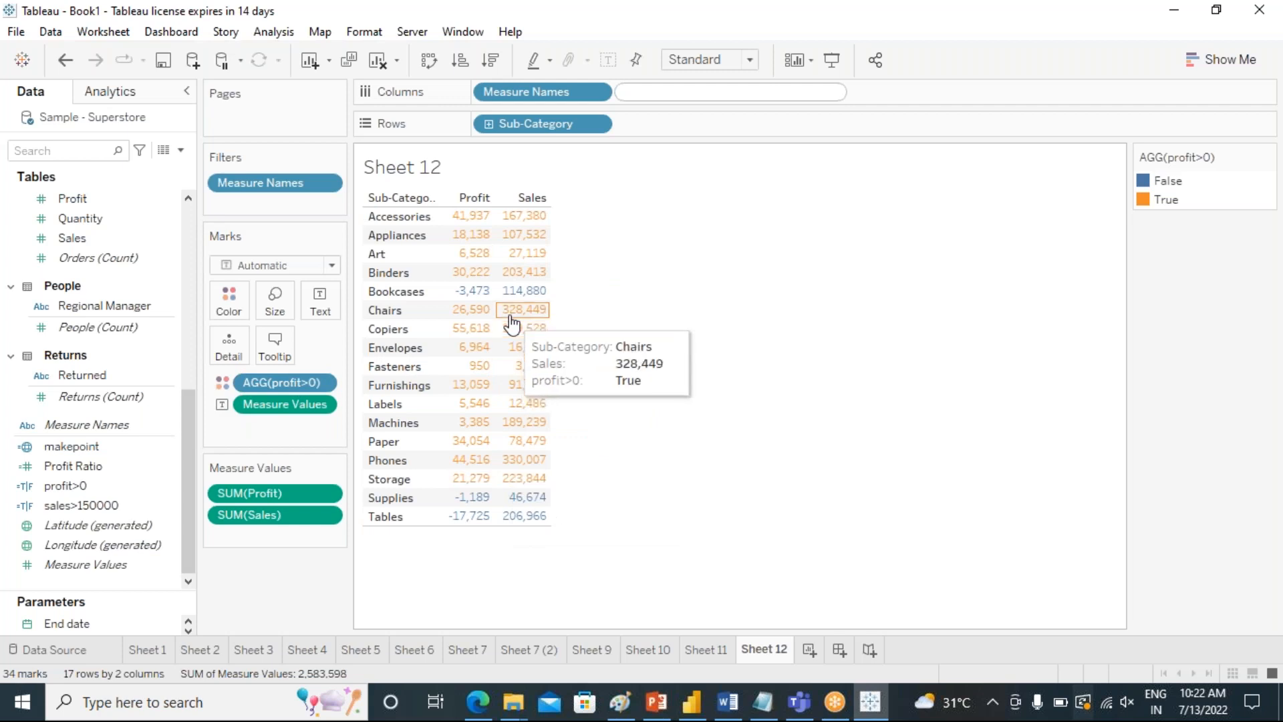
pyautogui.click(301, 570)
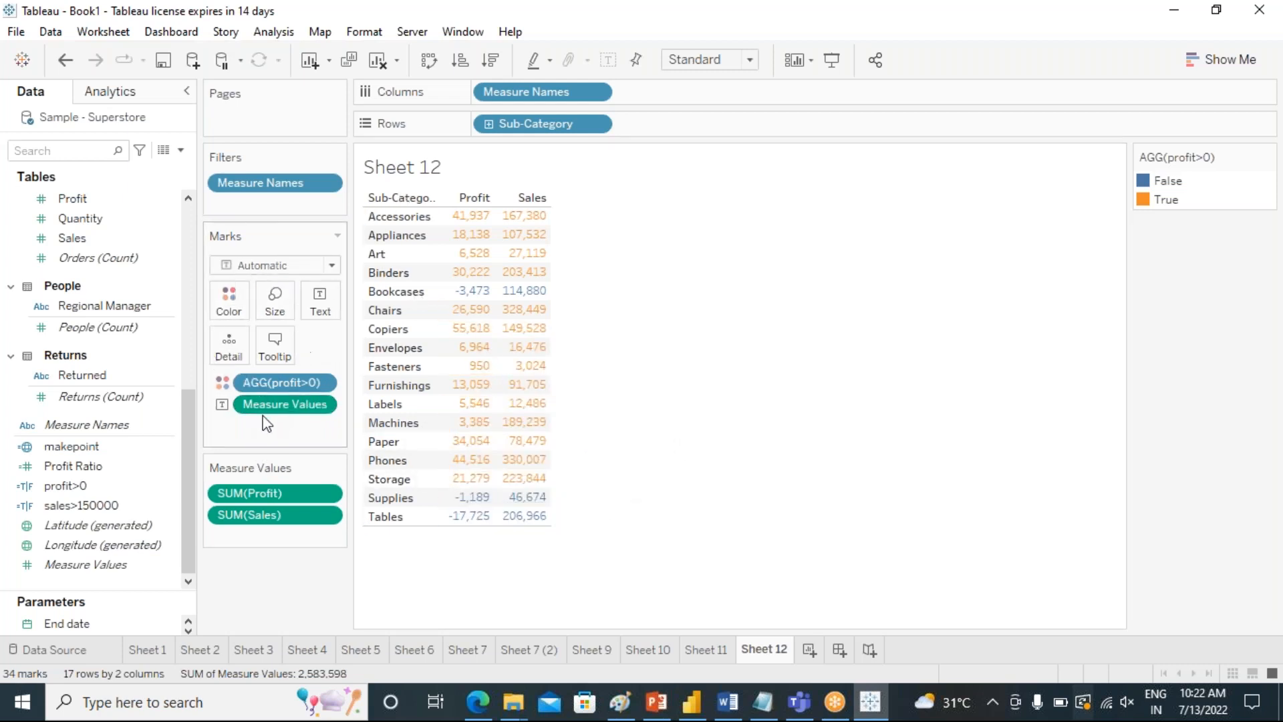
pyautogui.click(595, 648)
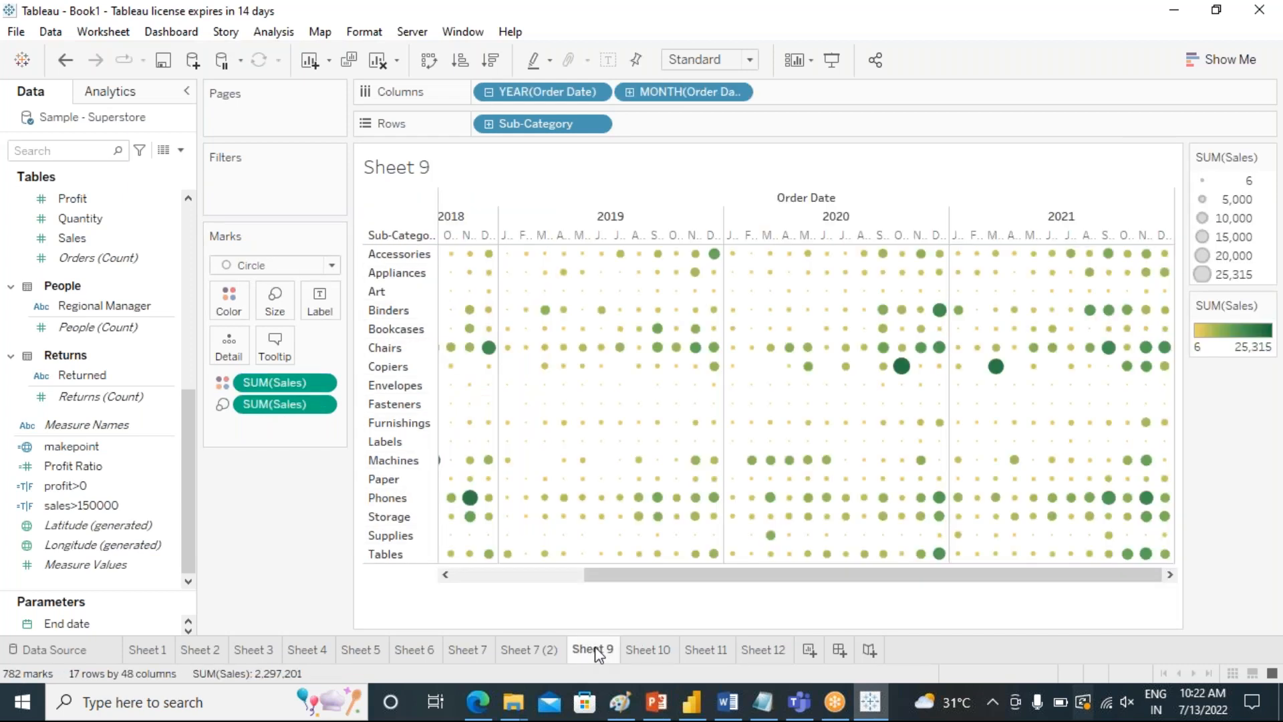
pyautogui.click(547, 649)
pyautogui.click(468, 651)
pyautogui.click(415, 652)
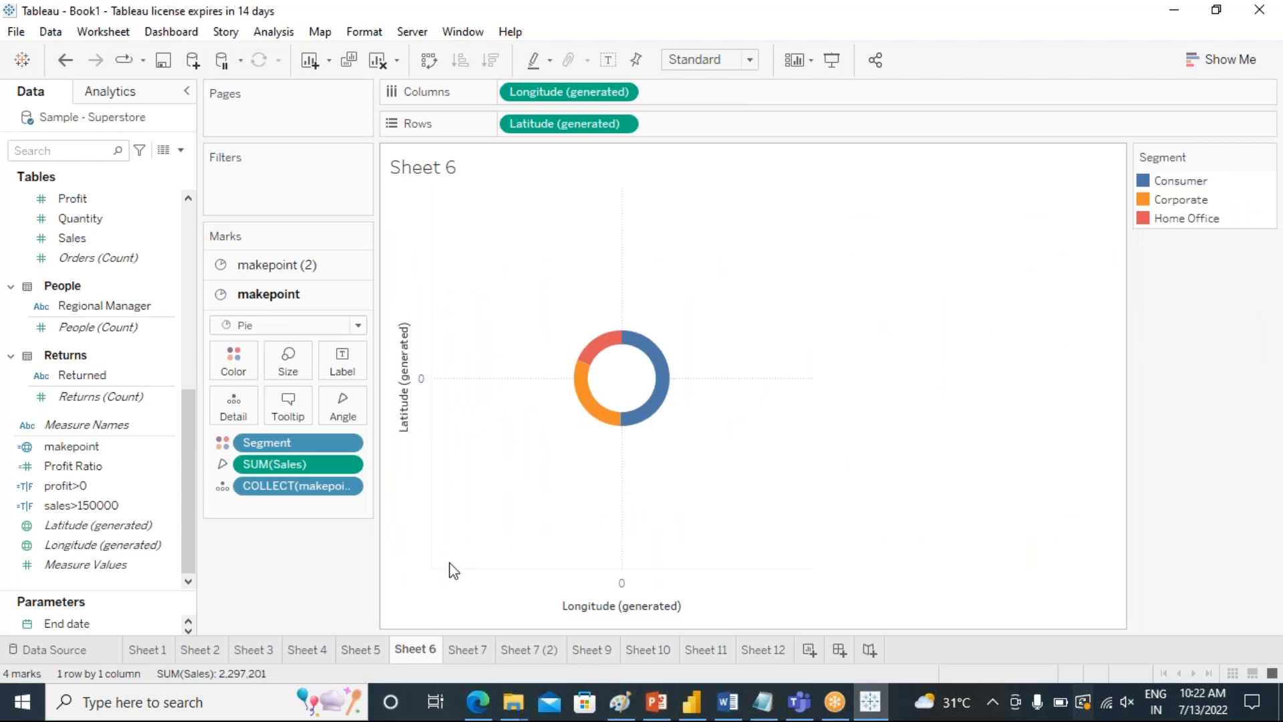
pyautogui.click(354, 647)
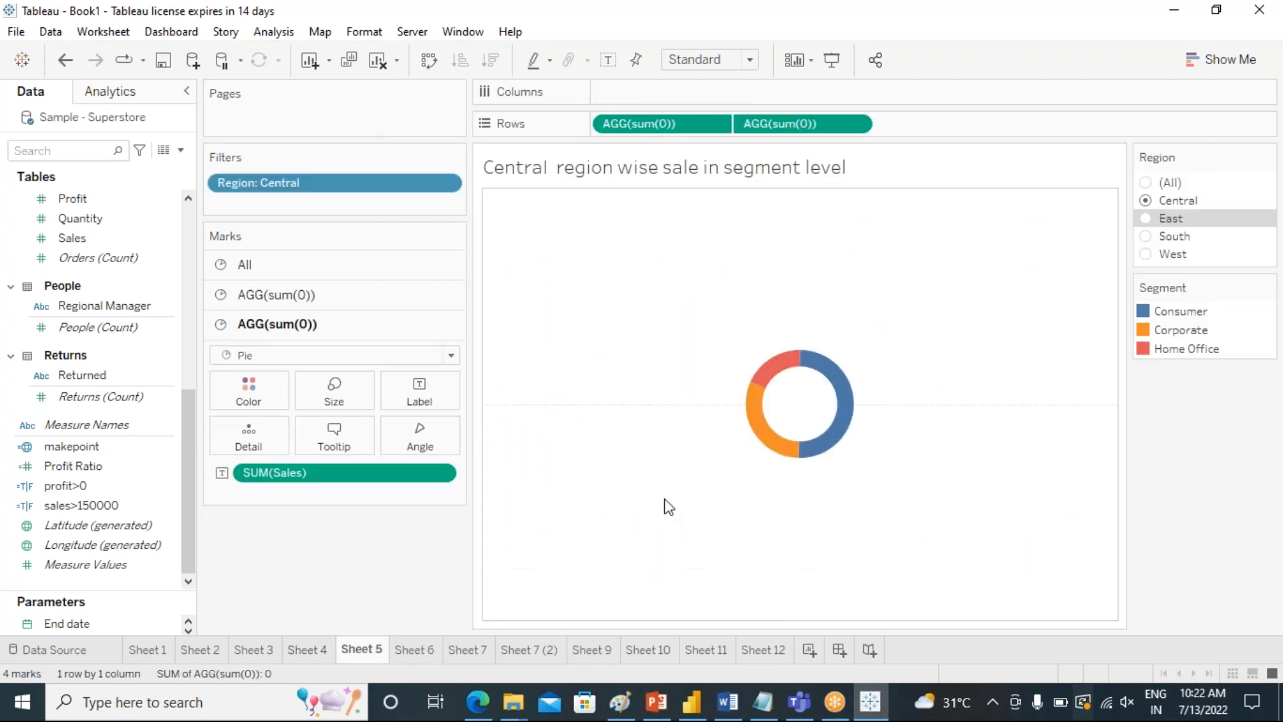
pyautogui.click(244, 297)
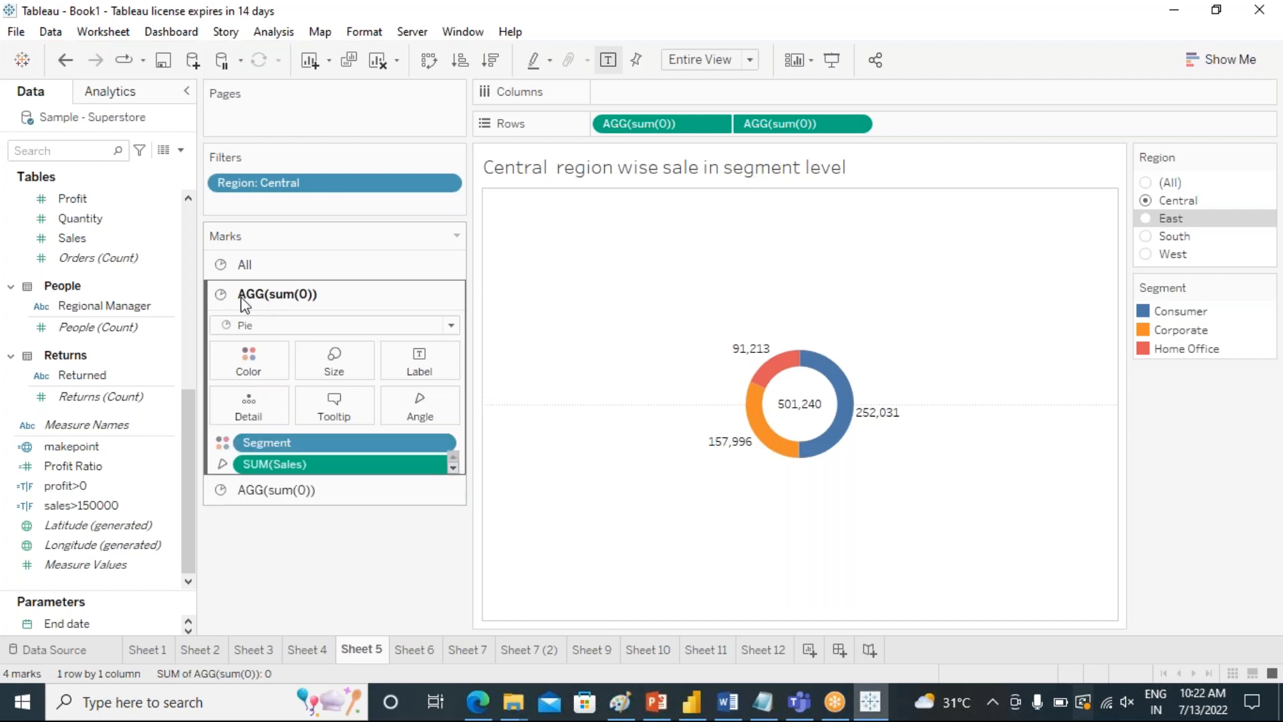
pyautogui.click(246, 532)
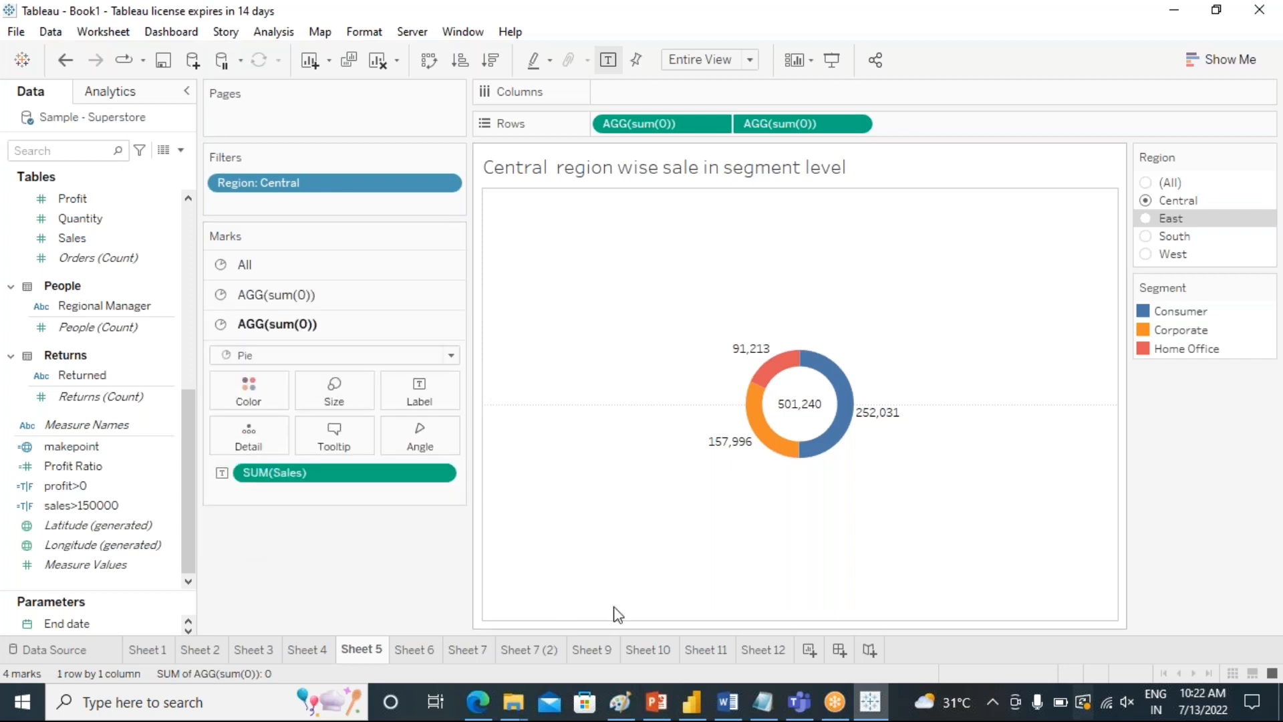
pyautogui.click(763, 649)
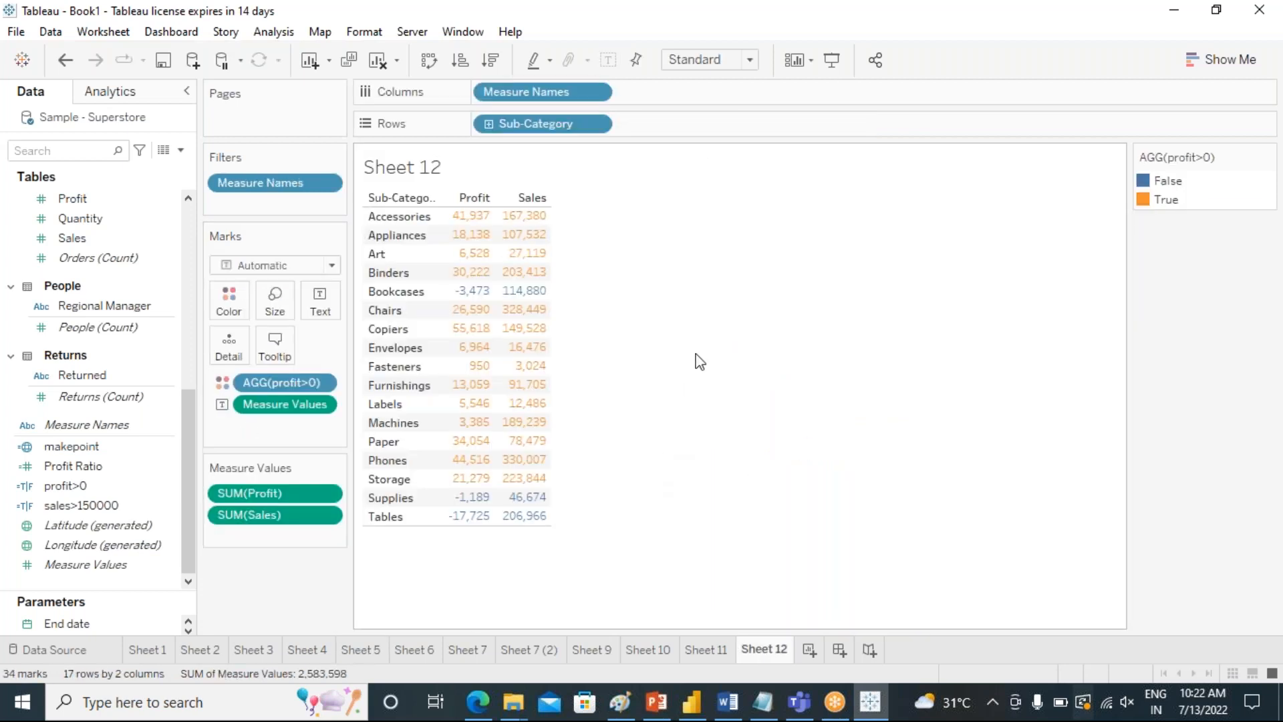
# Add a placeholder axis with the calculation sum(0) to Columns after Measure Names.
pyautogui.doubleClick(629, 94)
pyautogui.write('s')
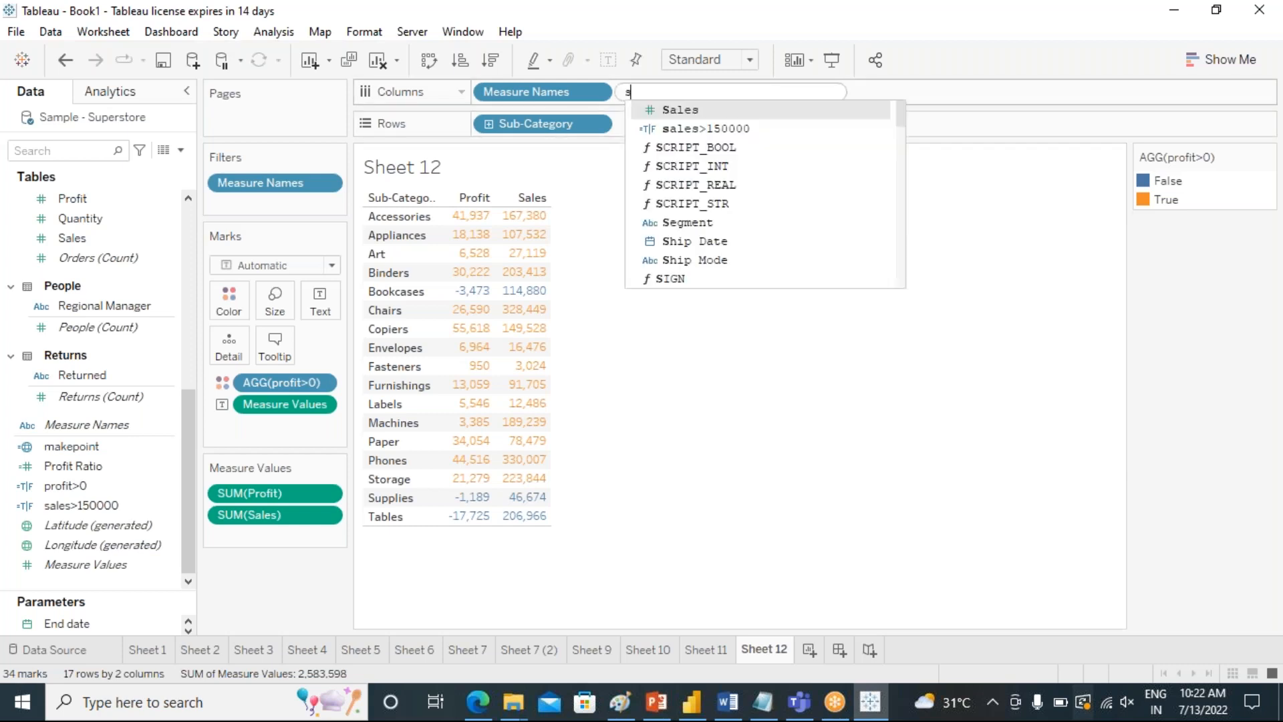
pyautogui.write('um(0)')
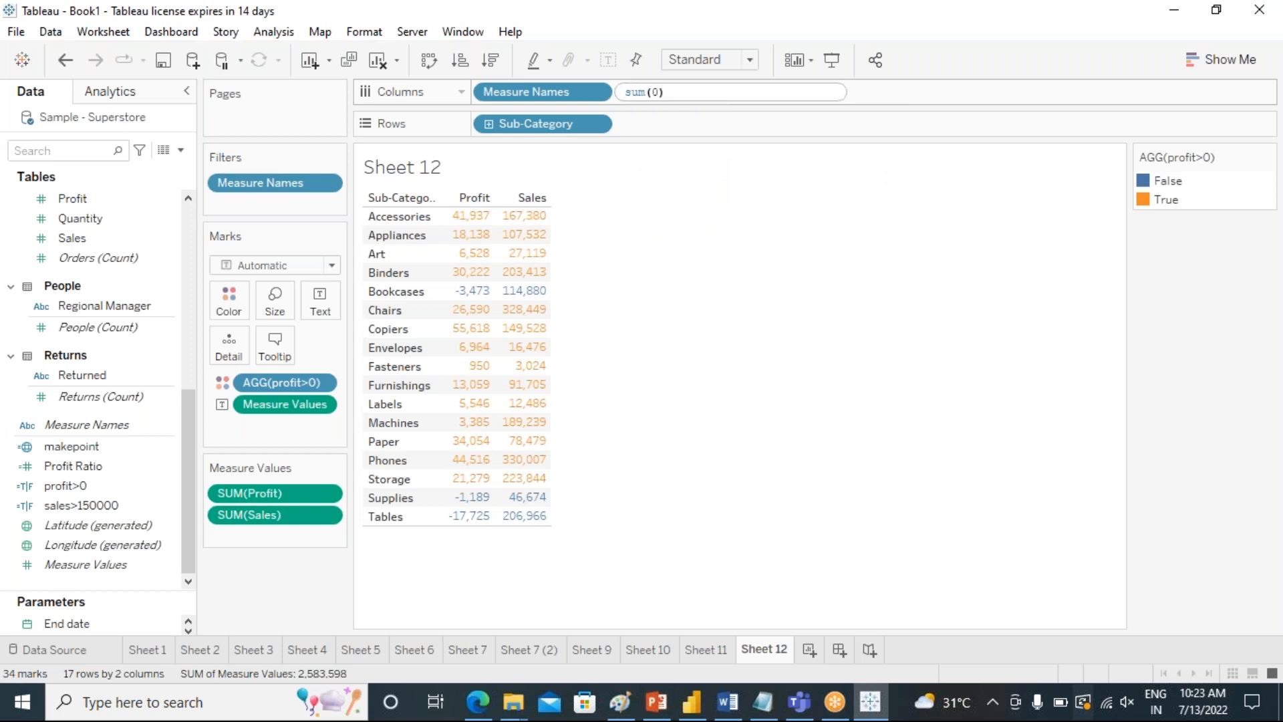
pyautogui.press('Return')
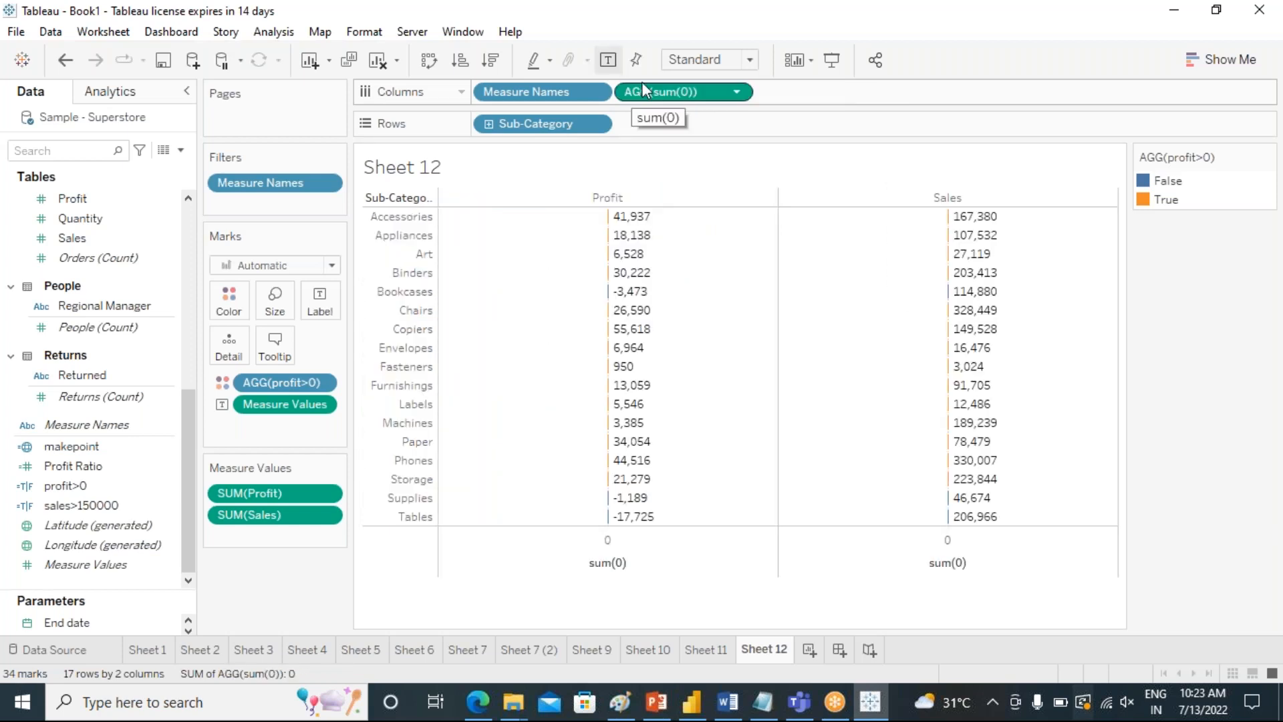
# Add a second placeholder axis SUM(0) to Columns and remove Measure Names from Columns.
pyautogui.doubleClick(784, 92)
pyautogui.write('s')
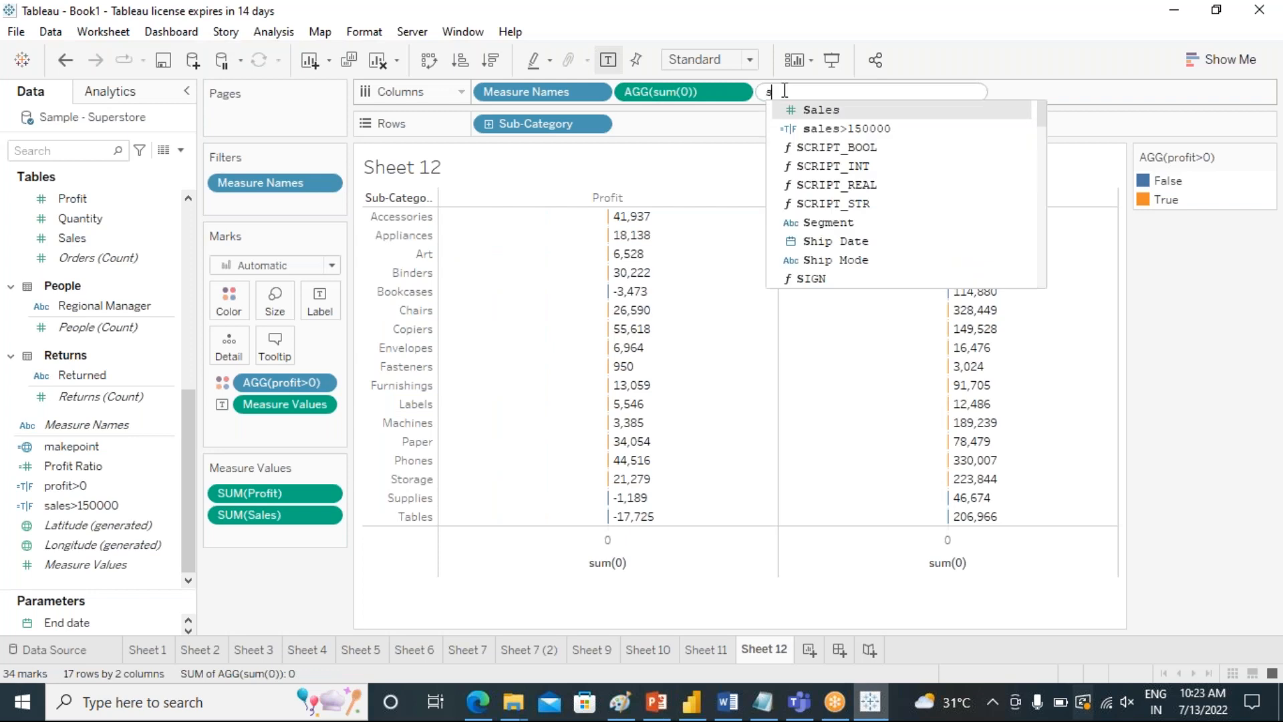
pyautogui.write('um')
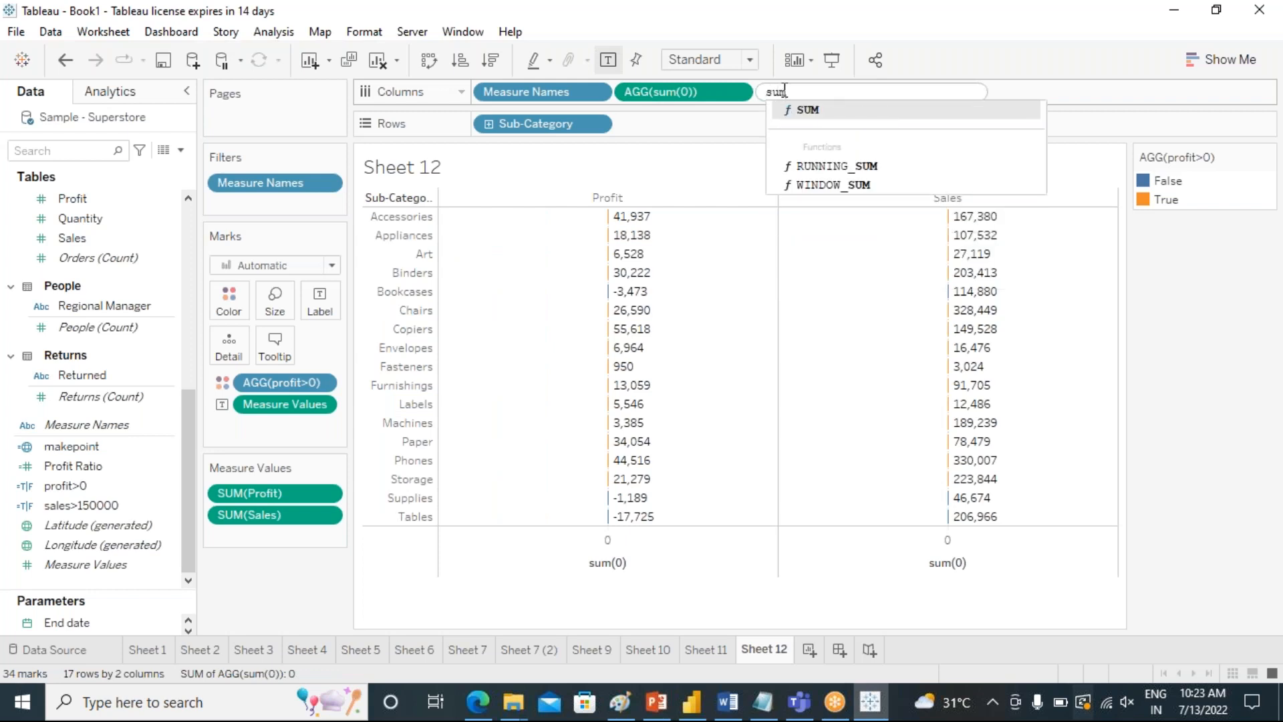
pyautogui.click(804, 110)
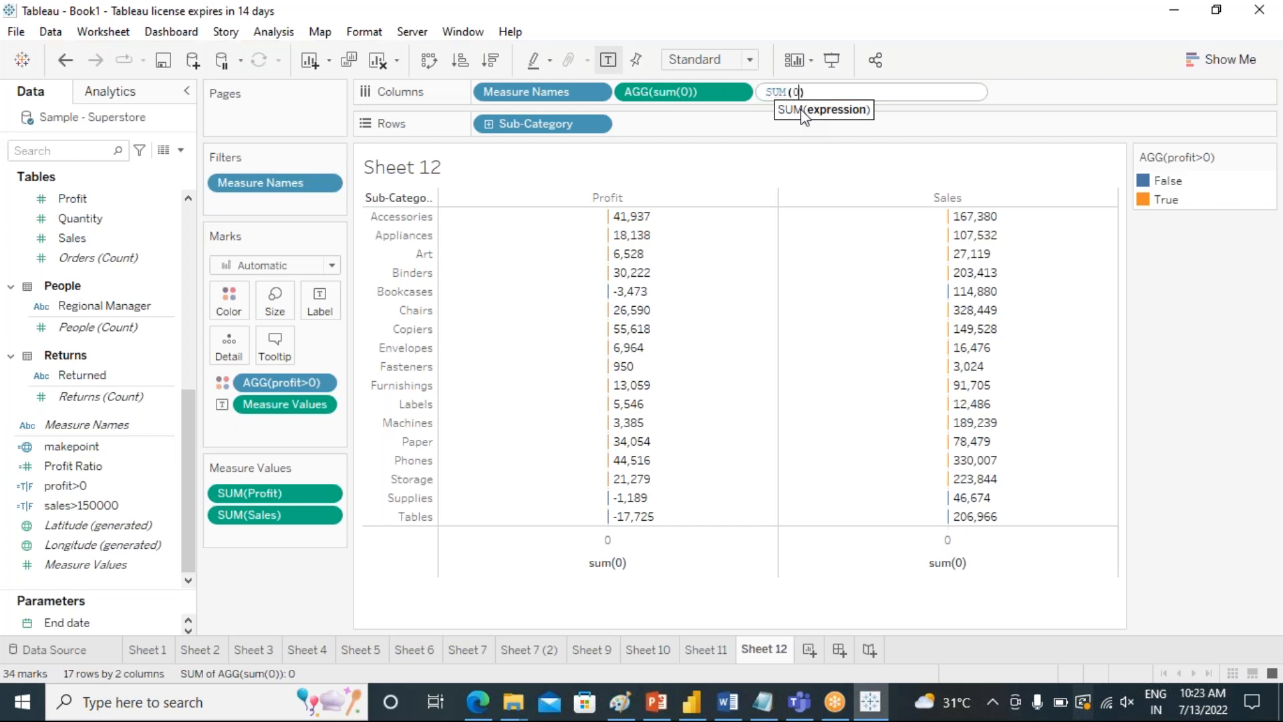
pyautogui.write('0)')
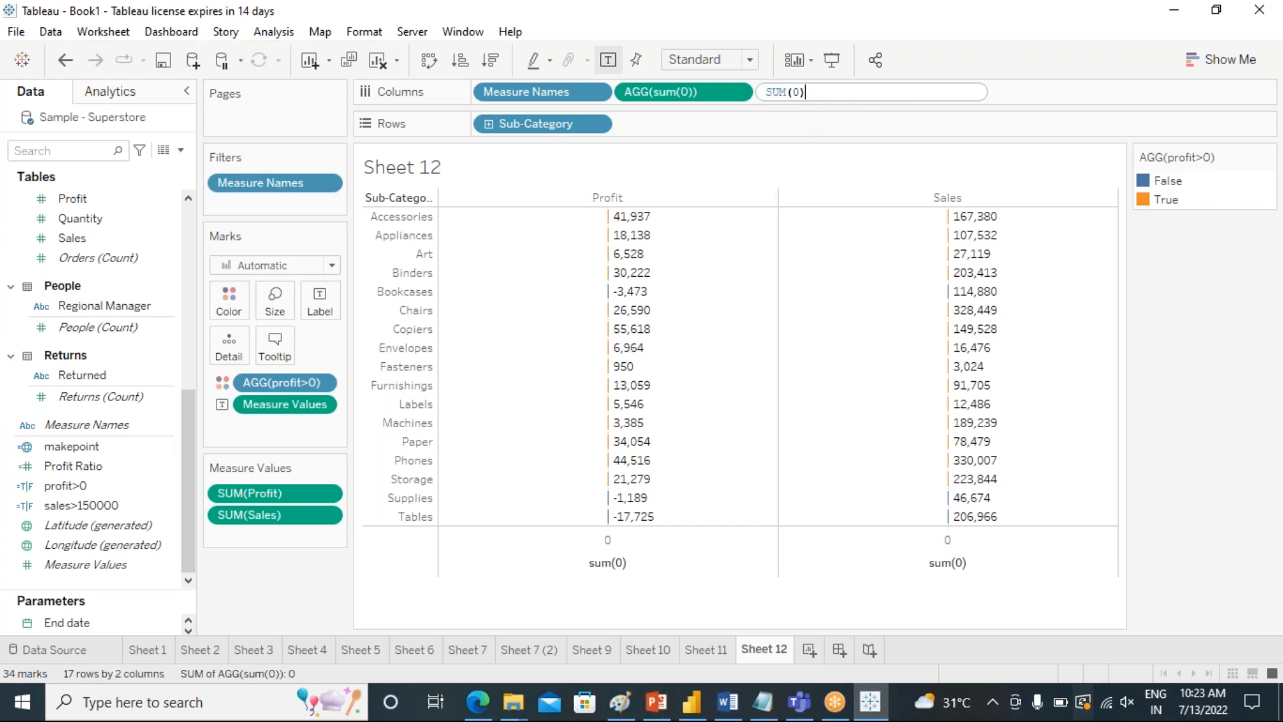
pyautogui.press('Return')
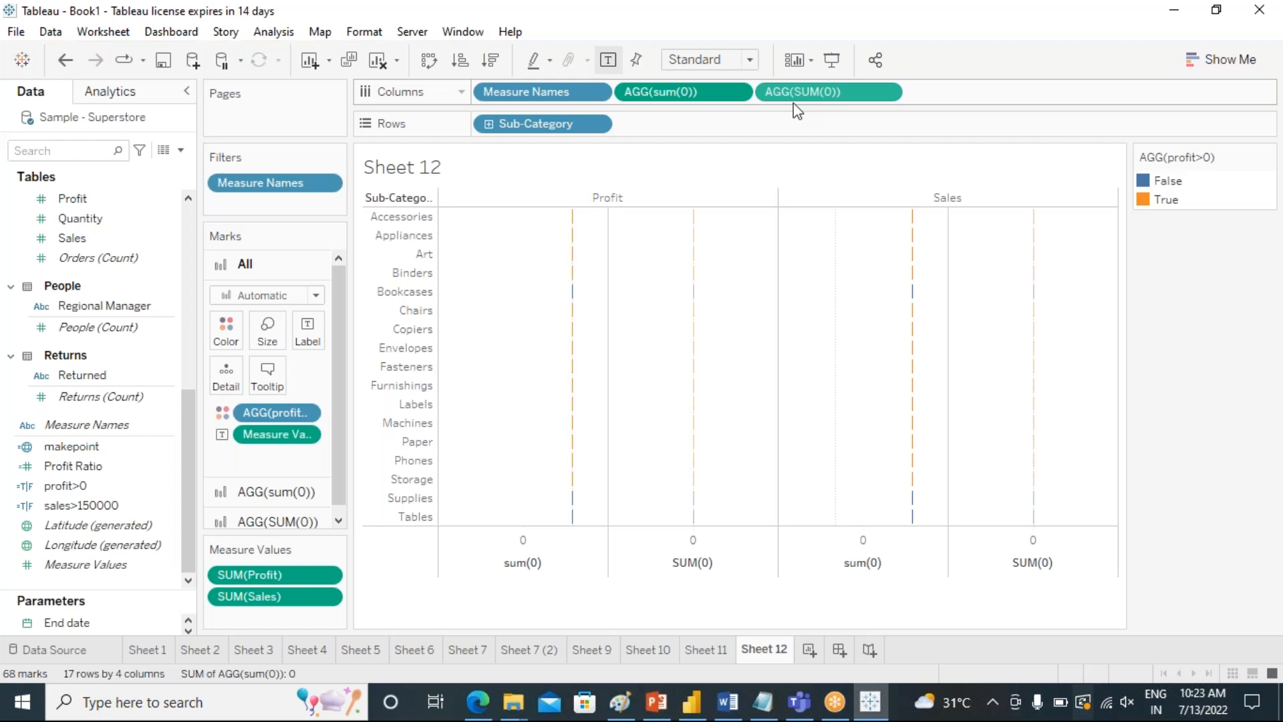
pyautogui.moveTo(526, 92); pyautogui.dragTo(1041, 255)
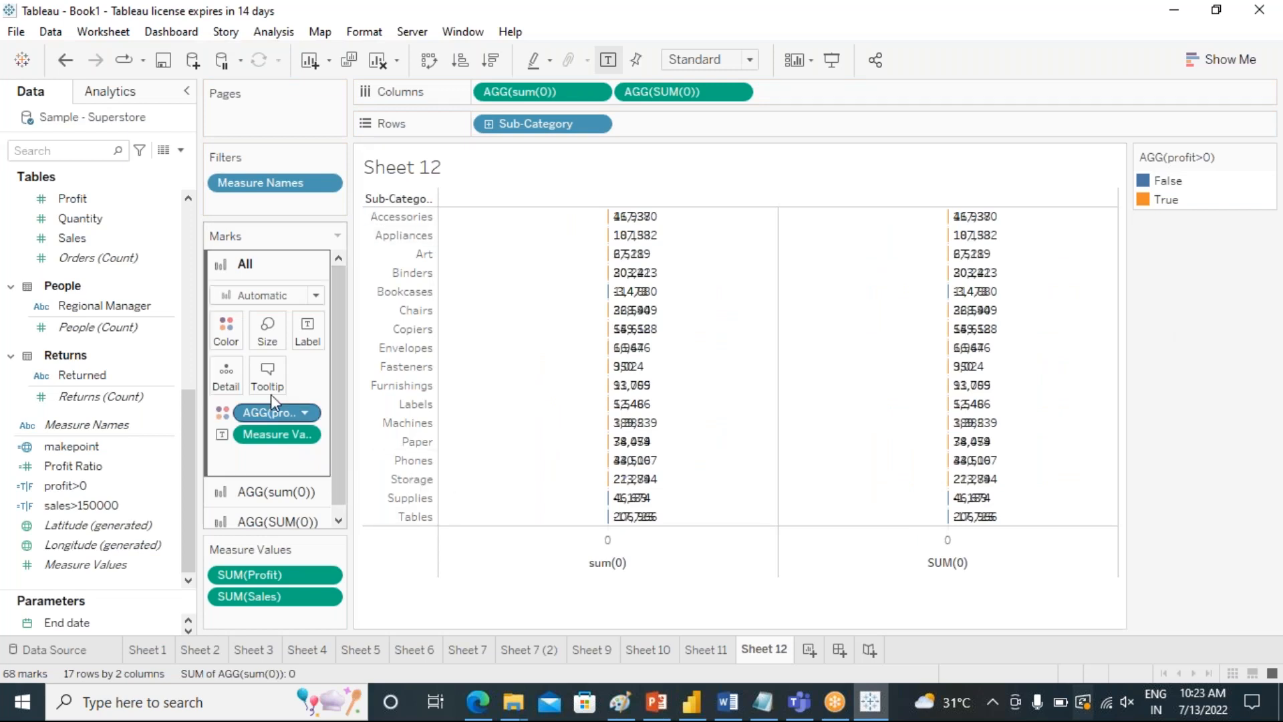
# Remove Measure Values from the marks of all axes and set both placeholder axes' mark type to Text.
pyautogui.moveTo(288, 434); pyautogui.dragTo(453, 599)
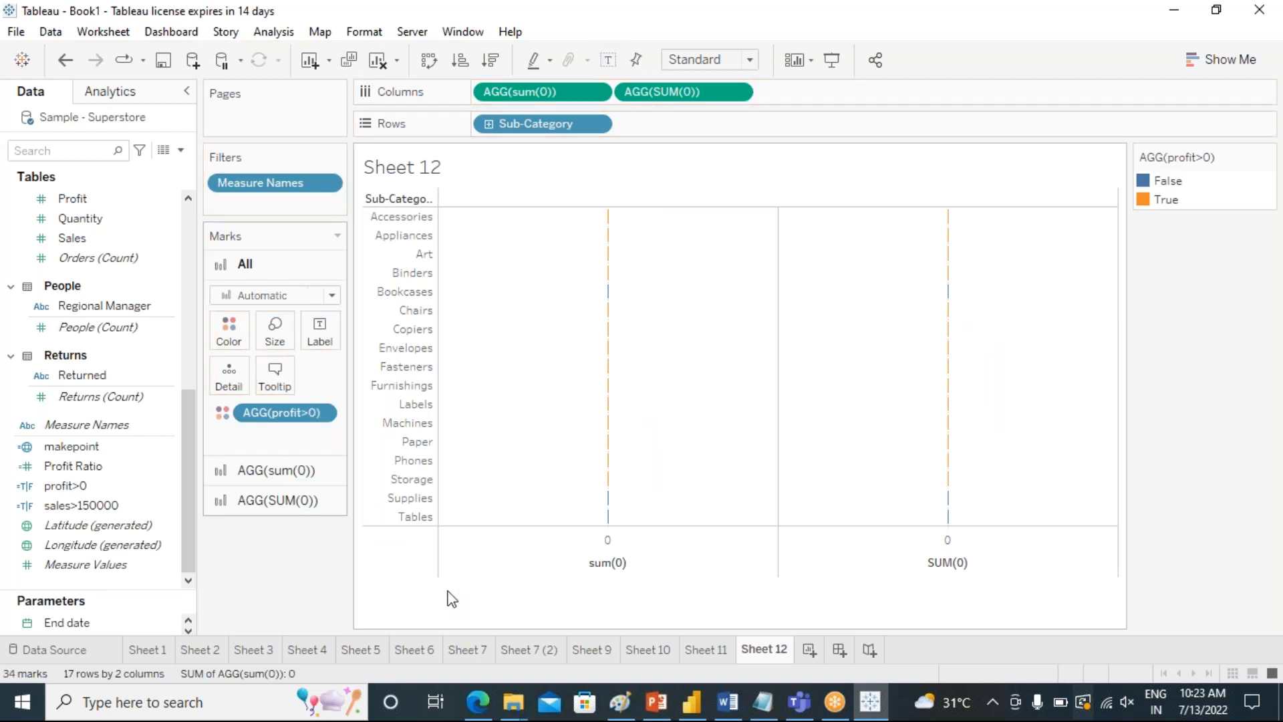
pyautogui.click(270, 470)
pyautogui.click(274, 492)
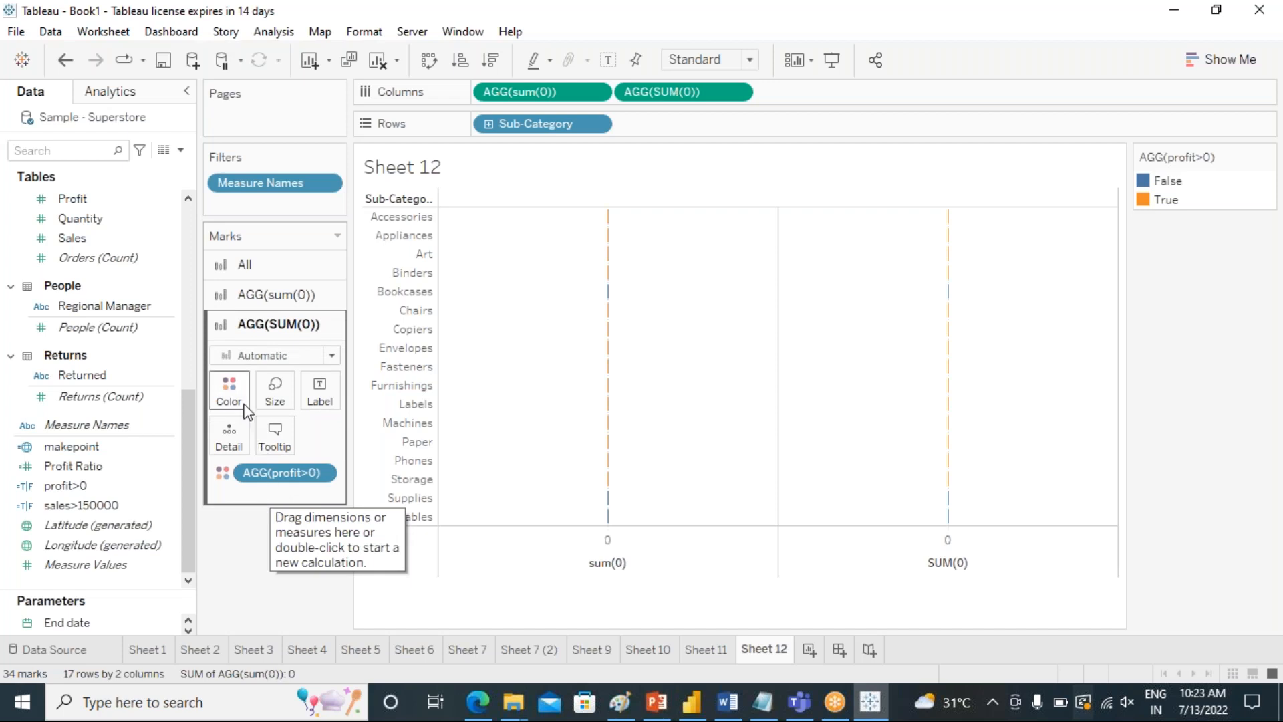
pyautogui.click(332, 356)
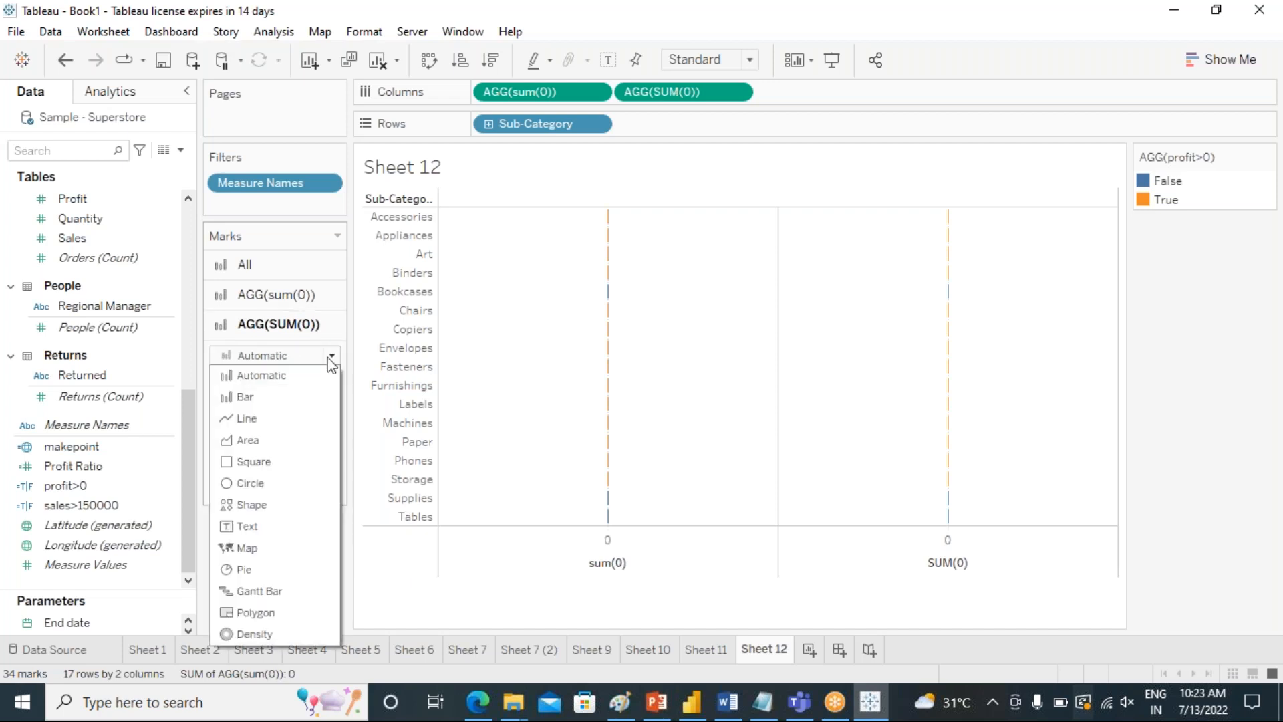
pyautogui.click(275, 531)
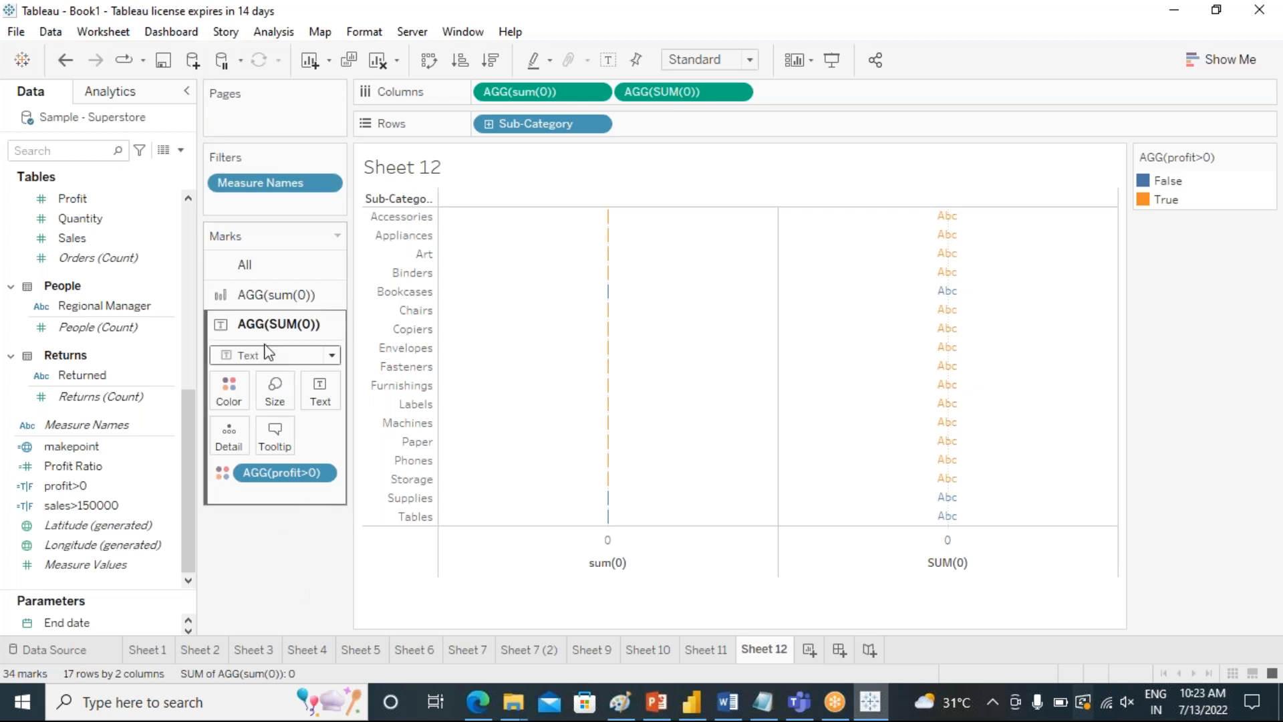
pyautogui.click(249, 294)
pyautogui.click(339, 326)
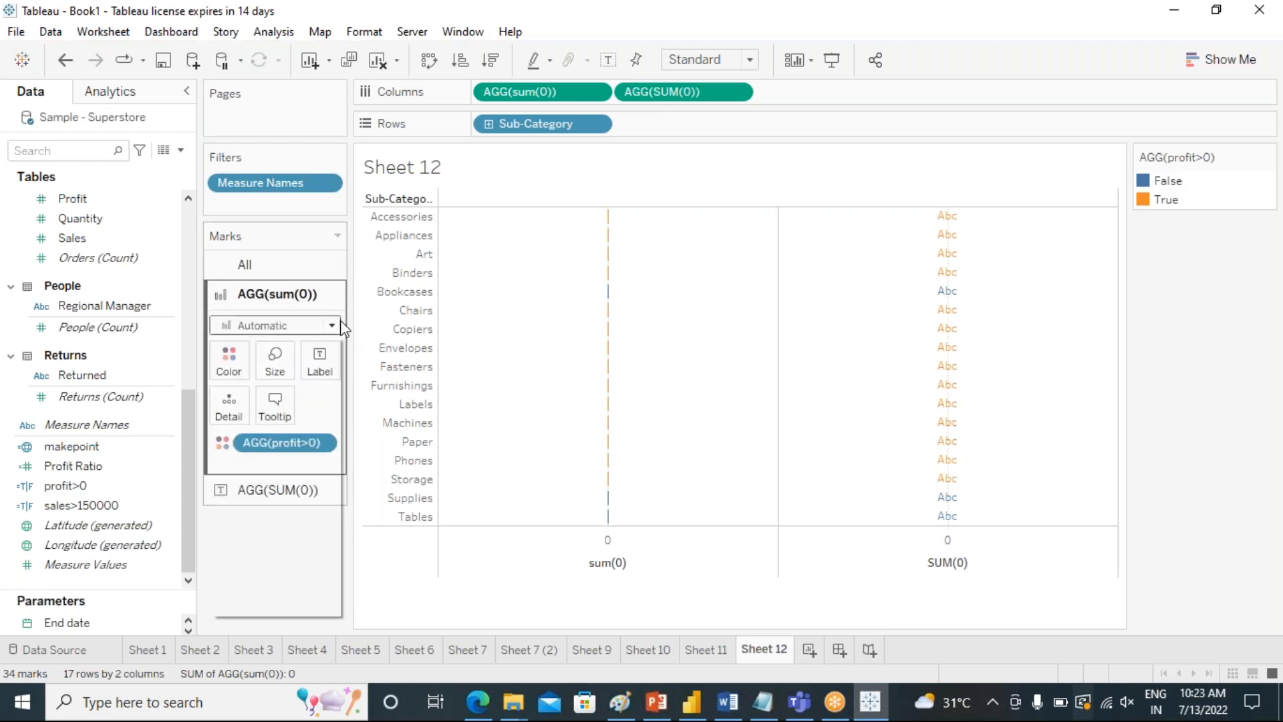
pyautogui.click(268, 505)
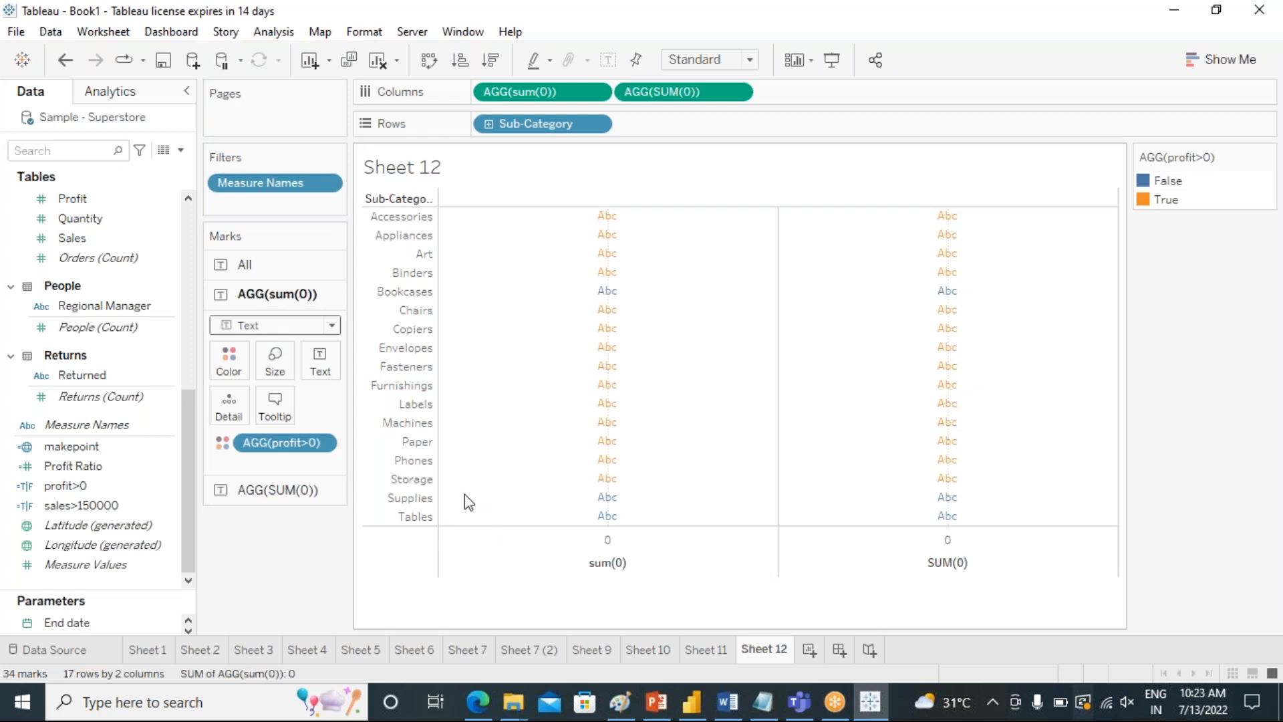
# Remove the profit>0 color field from the marks of both placeholder axes.
pyautogui.moveTo(276, 443); pyautogui.dragTo(262, 574)
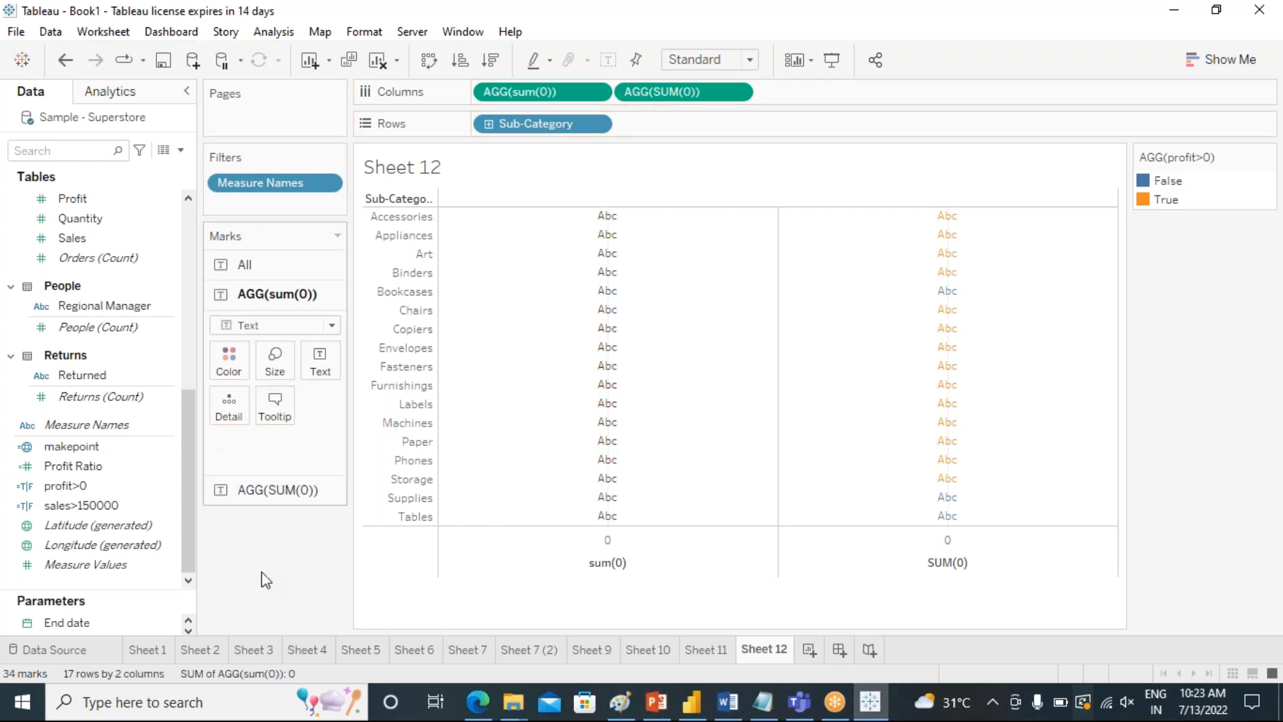
pyautogui.click(259, 491)
pyautogui.moveTo(264, 472); pyautogui.dragTo(277, 542)
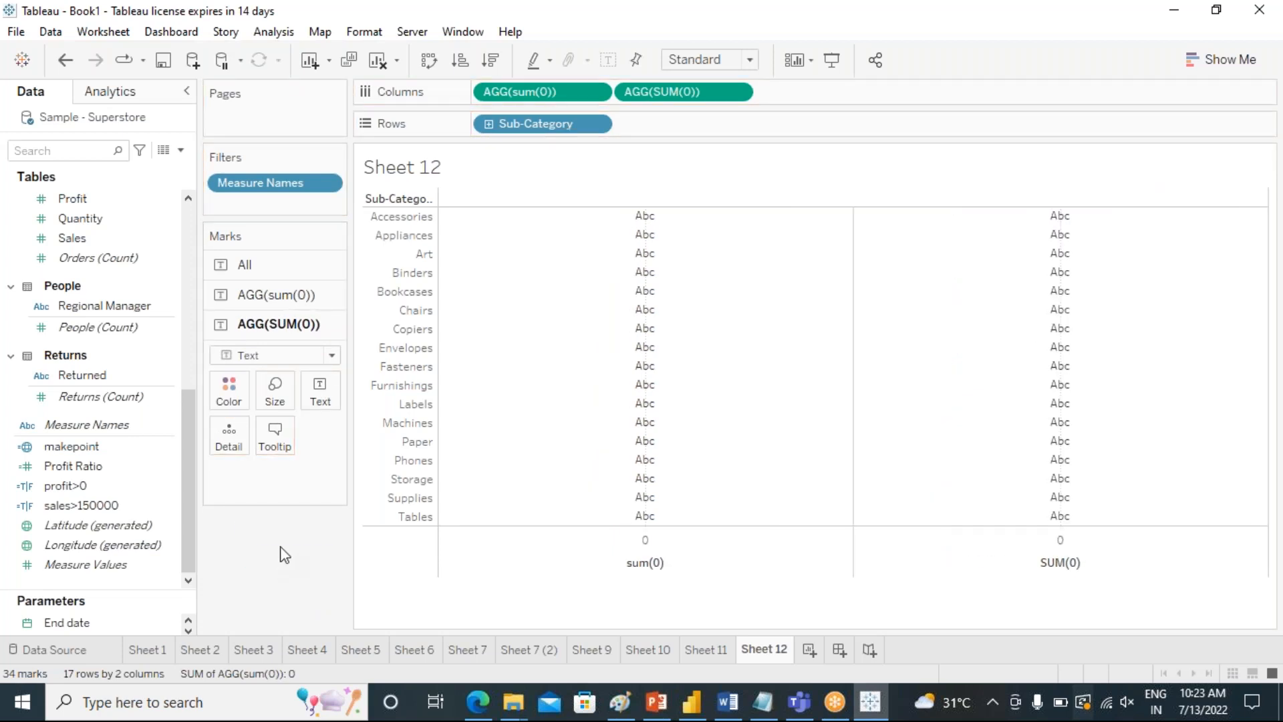
# Show Sales as text on the sum(0) axis and Profit as text on the SUM(0) axis.
pyautogui.click(235, 295)
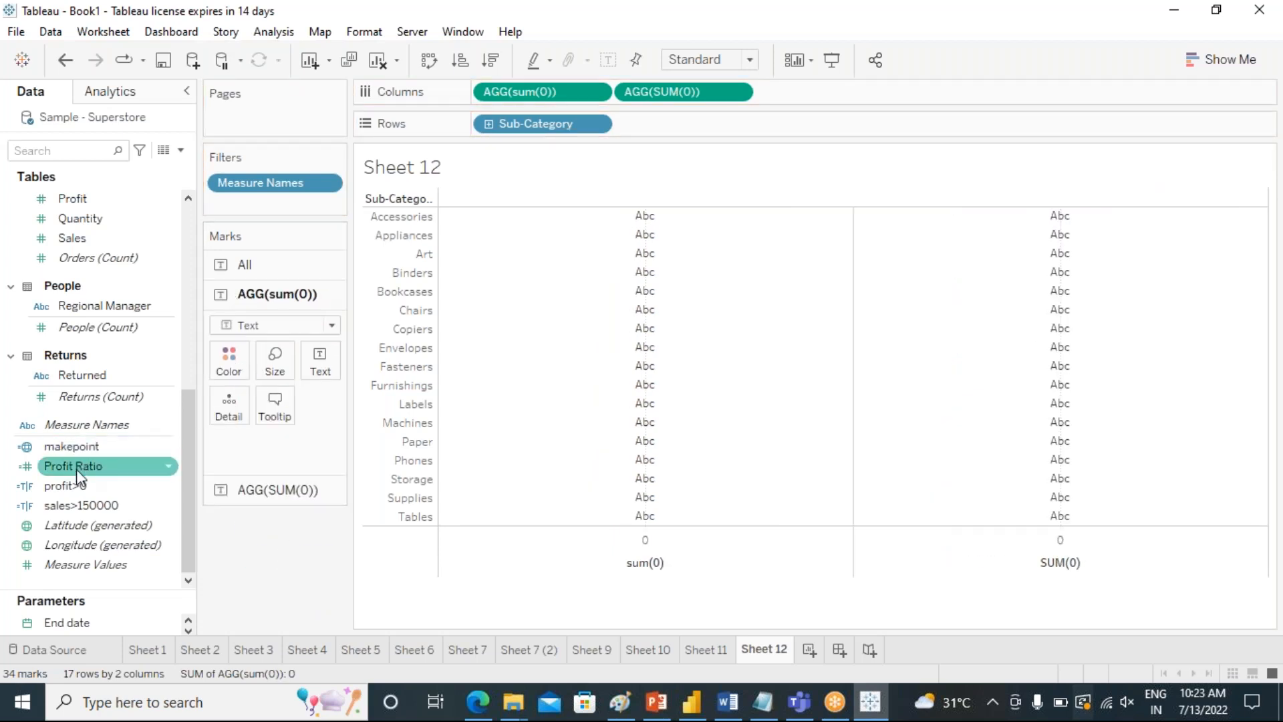
pyautogui.scroll(3, 80, 504)
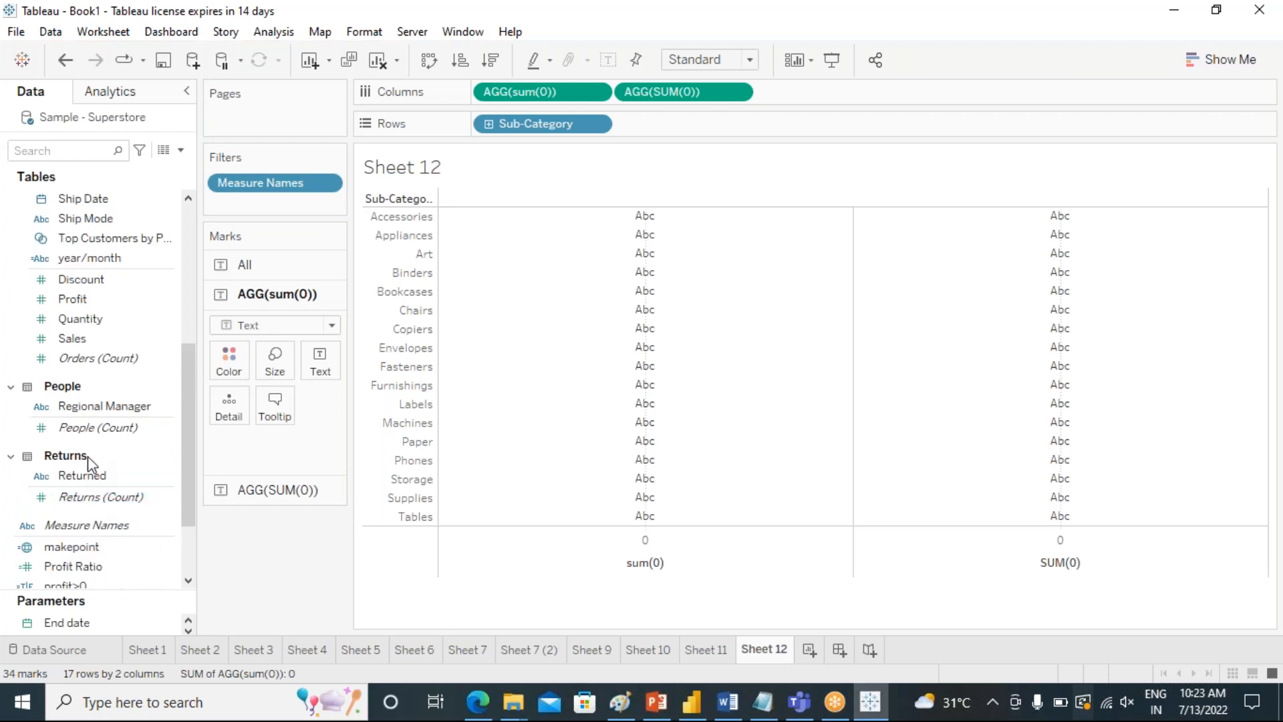
pyautogui.moveTo(91, 345); pyautogui.dragTo(319, 366)
pyautogui.click(259, 489)
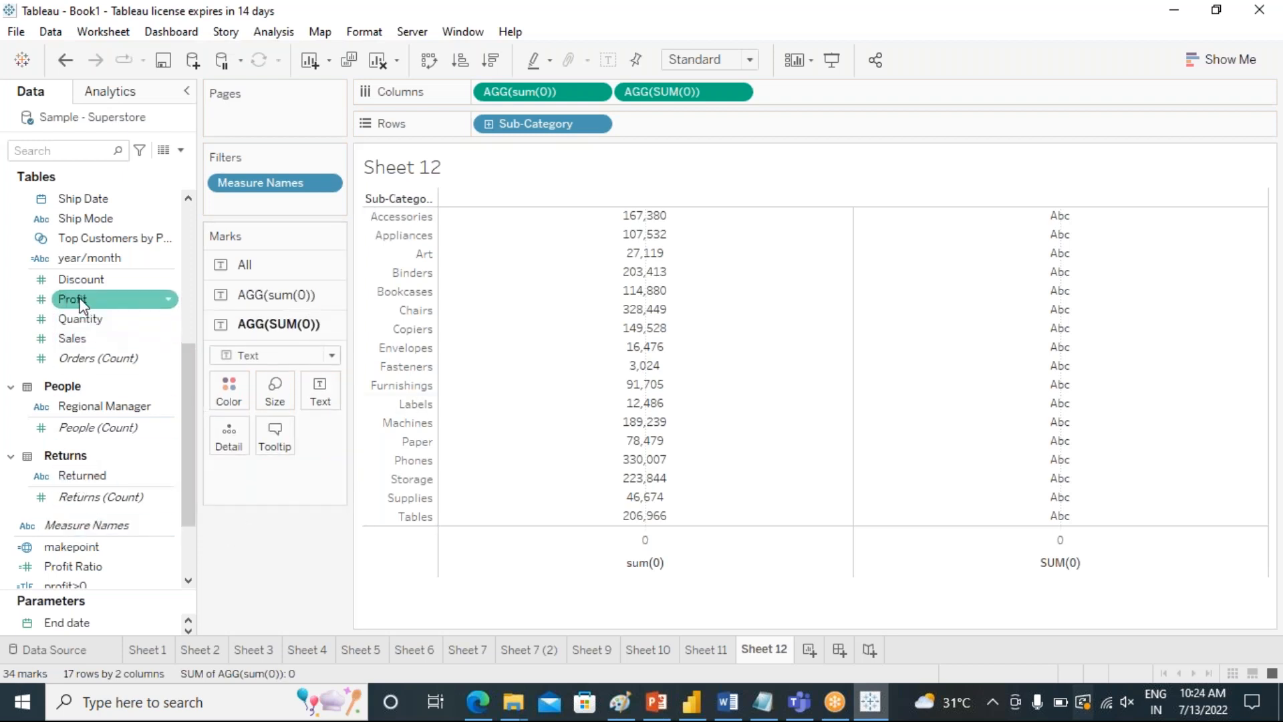
pyautogui.moveTo(80, 299); pyautogui.dragTo(334, 400)
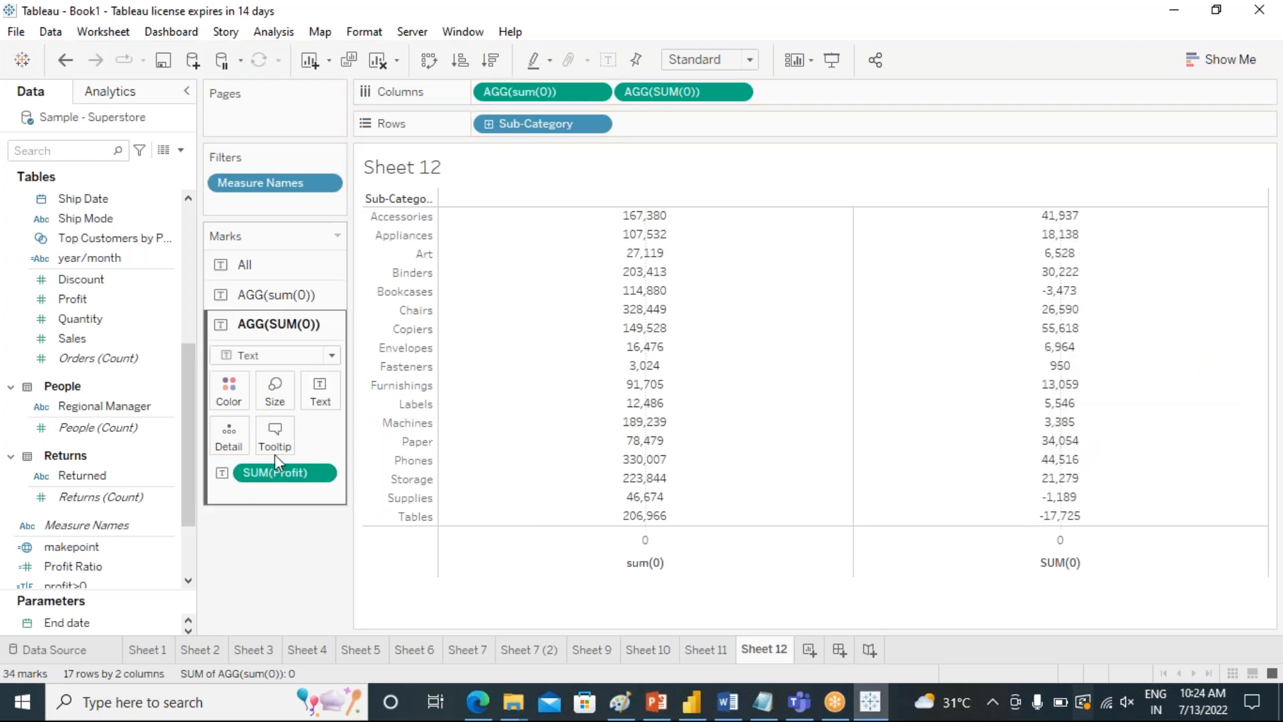
# Color the Sales values by sales>150000 and the Profit values by profit>0.
pyautogui.click(241, 295)
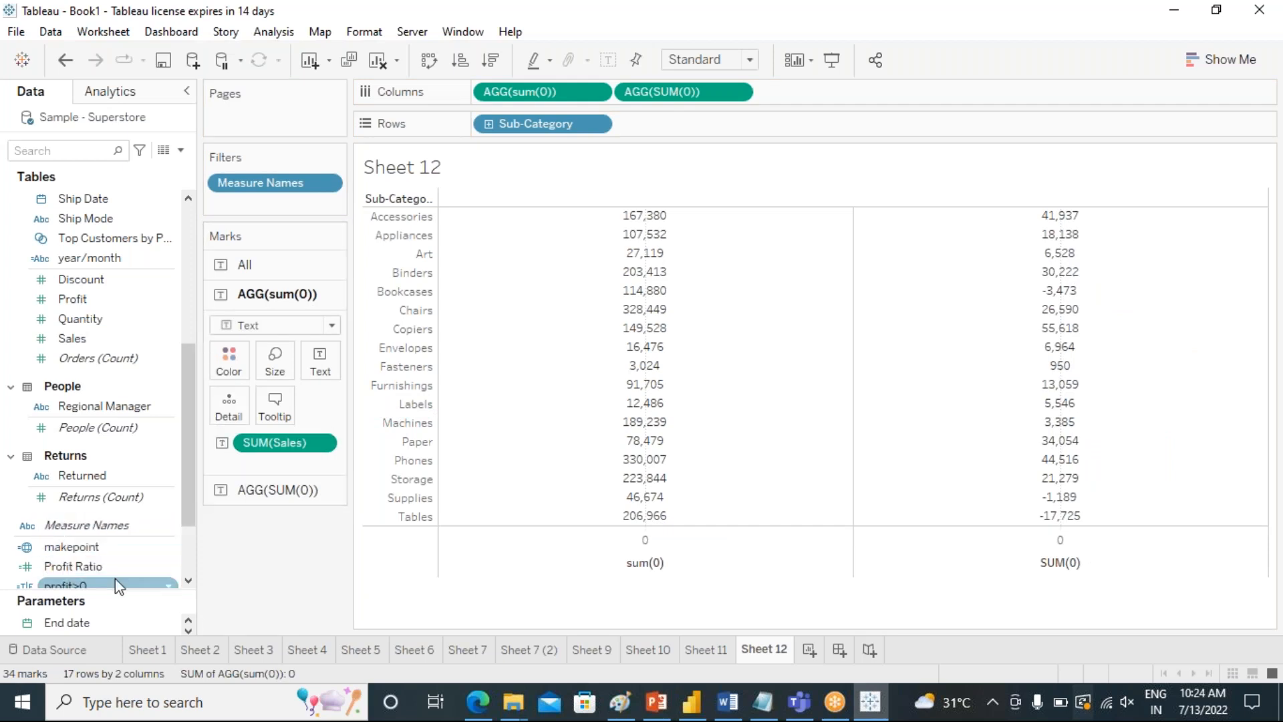
pyautogui.scroll(-3, 115, 579)
pyautogui.moveTo(74, 506); pyautogui.dragTo(233, 365)
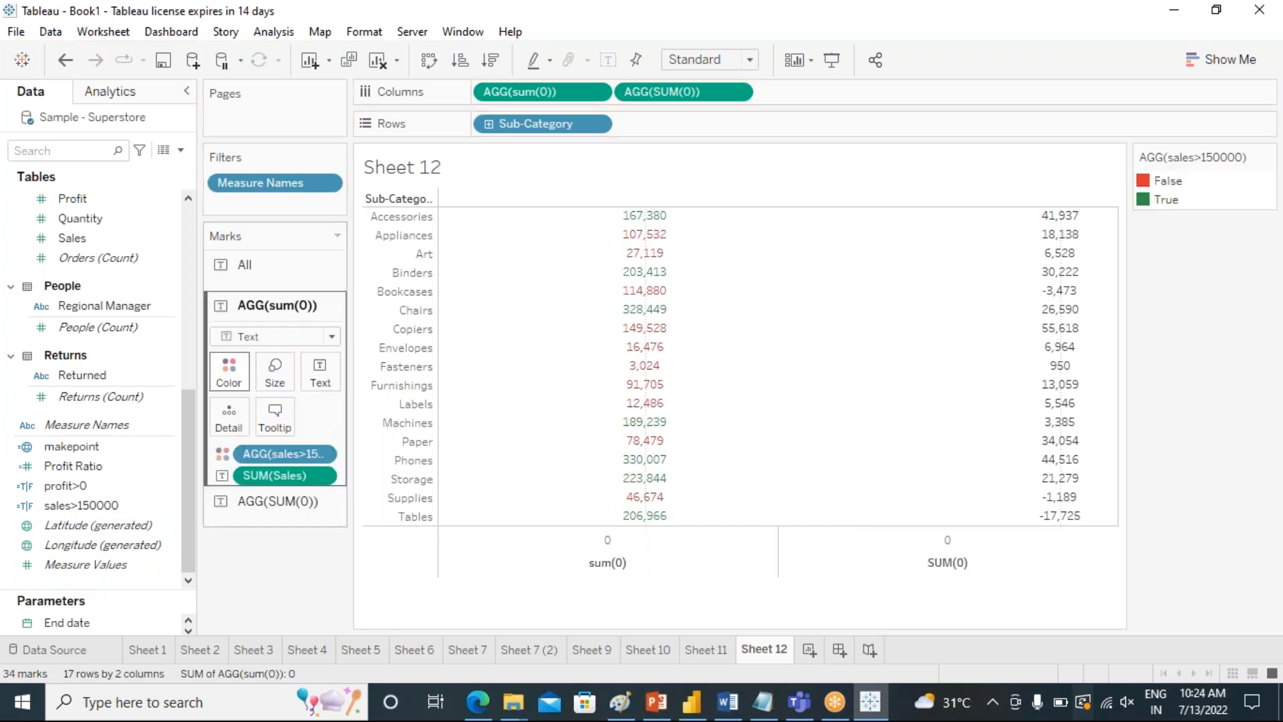
pyautogui.click(224, 514)
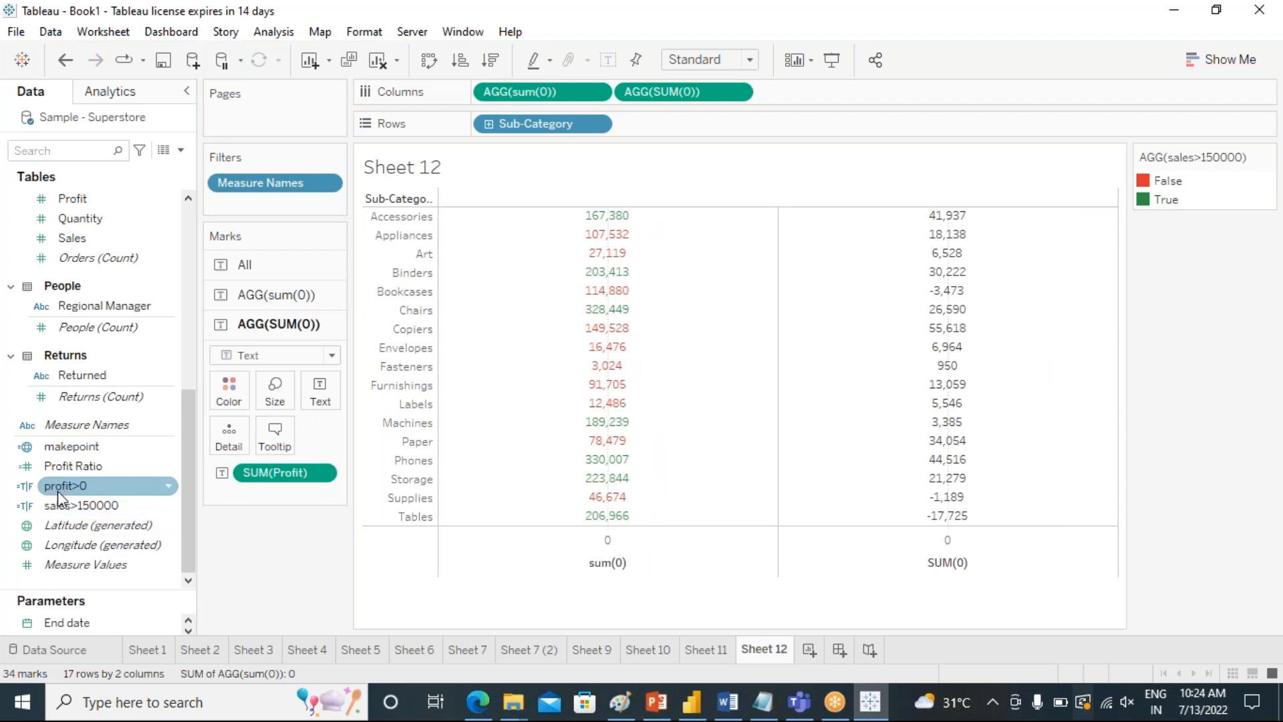
pyautogui.moveTo(57, 488); pyautogui.dragTo(229, 391)
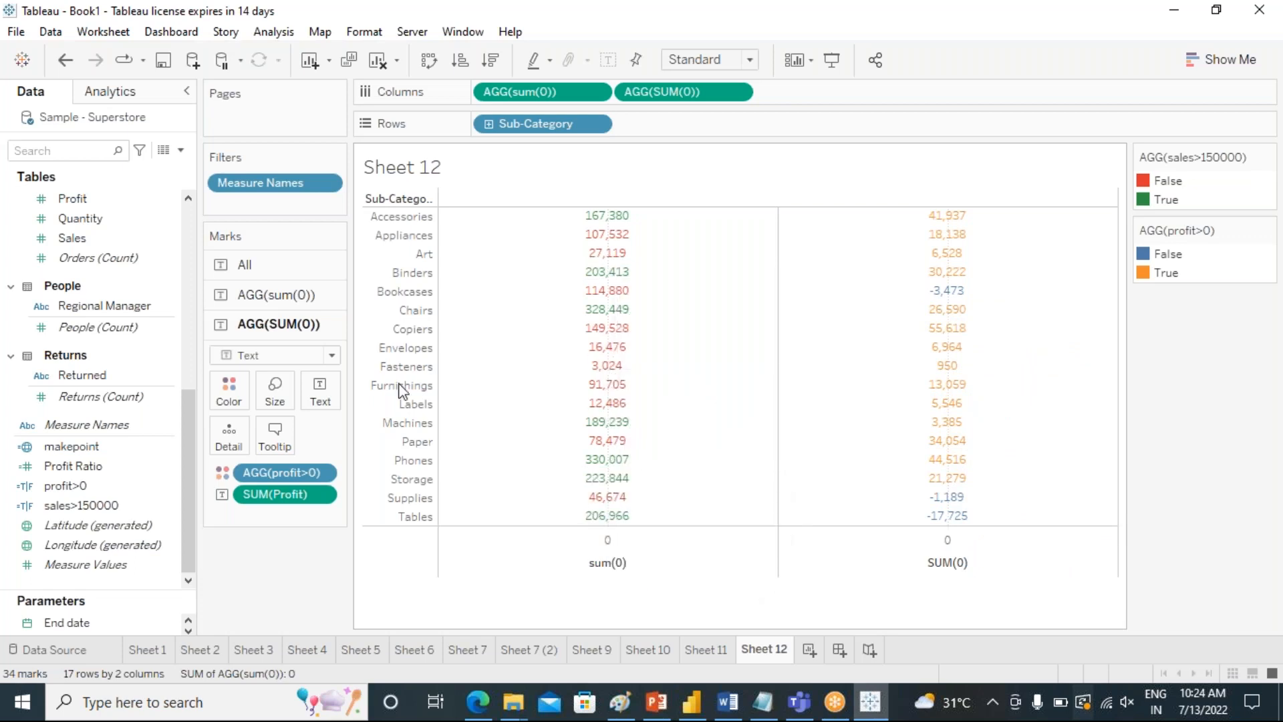
# Enlarge the text of the Sales values noticeably and the text of the Profit values slightly.
pyautogui.click(275, 302)
pyautogui.click(274, 361)
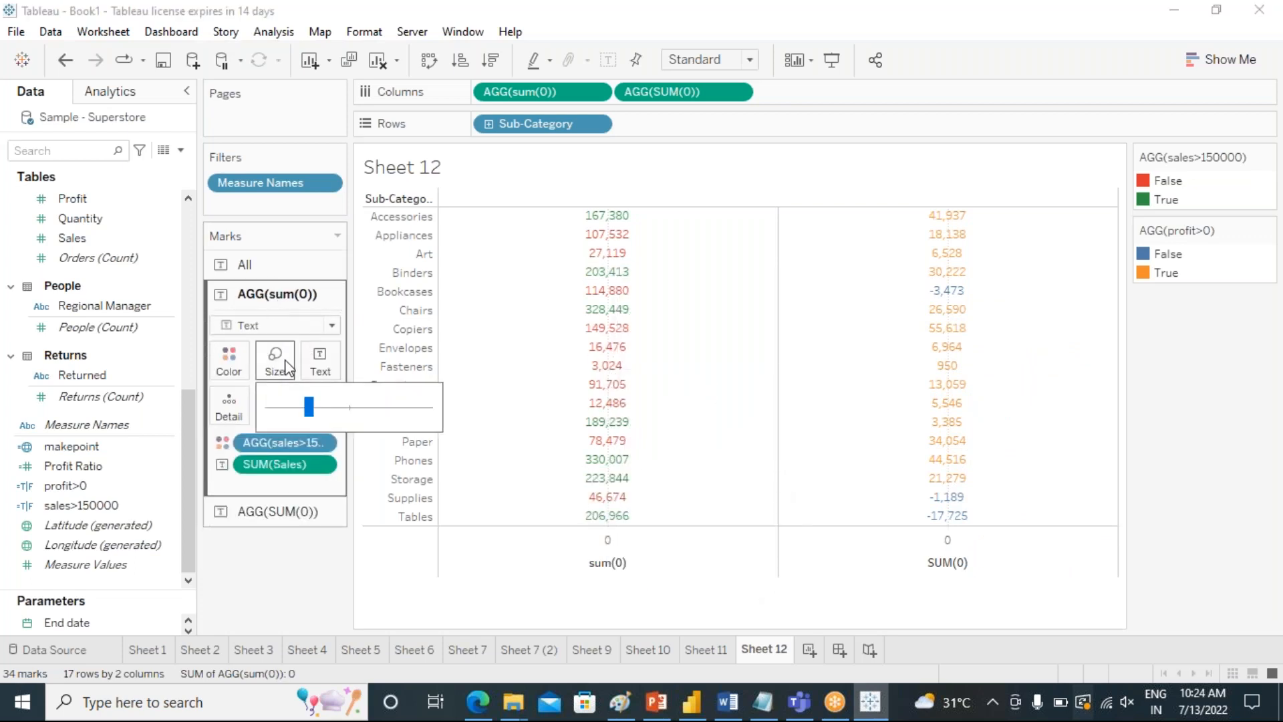
pyautogui.moveTo(349, 406); pyautogui.dragTo(364, 407)
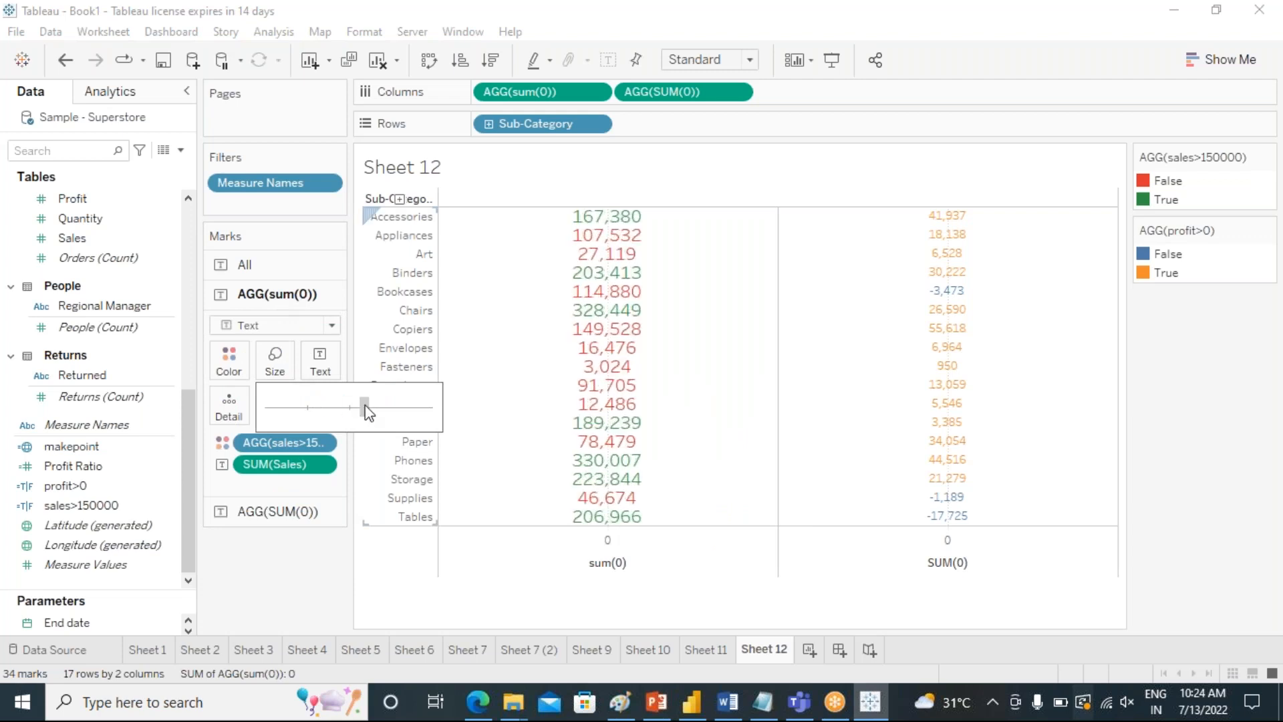
pyautogui.click(321, 593)
pyautogui.click(252, 512)
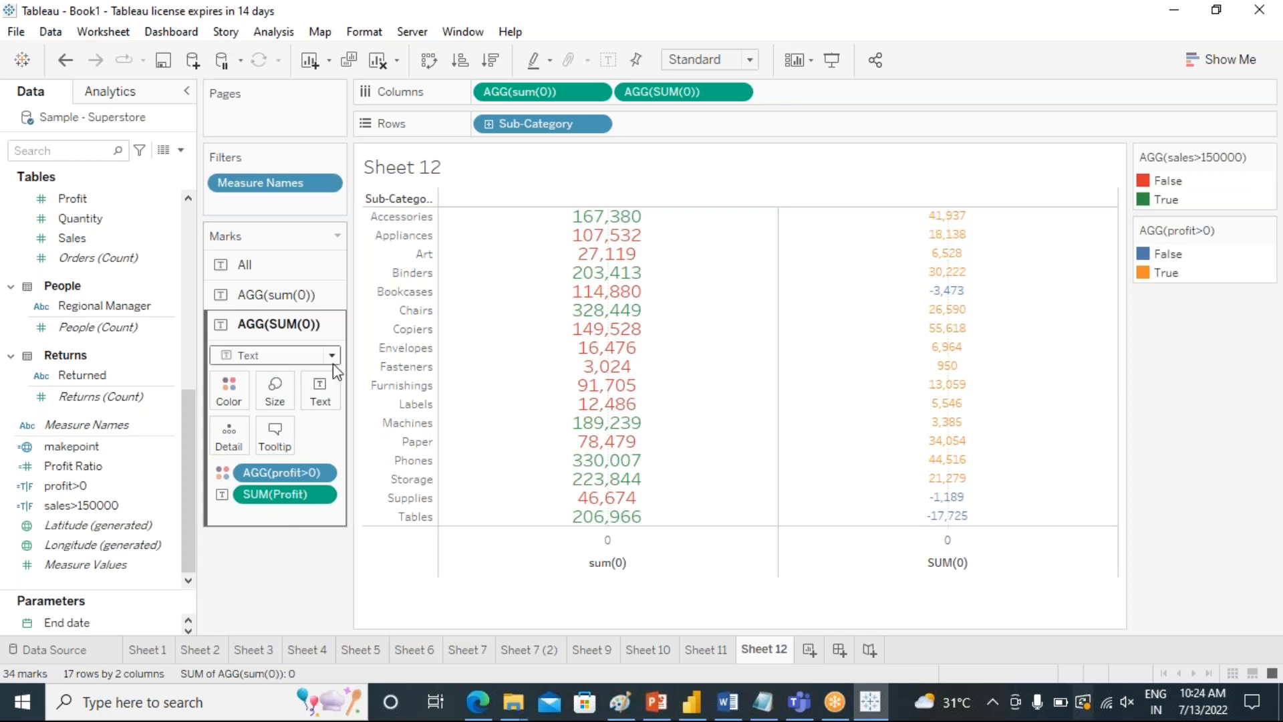
pyautogui.click(286, 402)
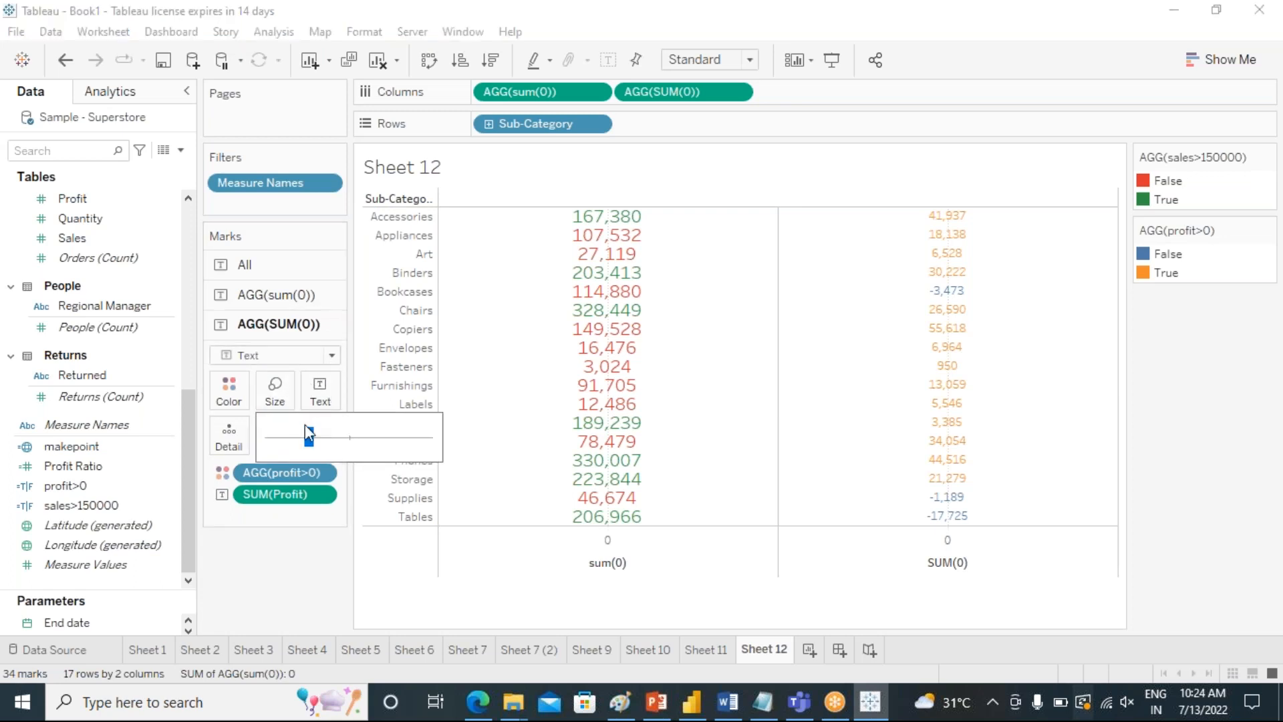
pyautogui.click(342, 436)
pyautogui.moveTo(347, 436); pyautogui.dragTo(348, 436)
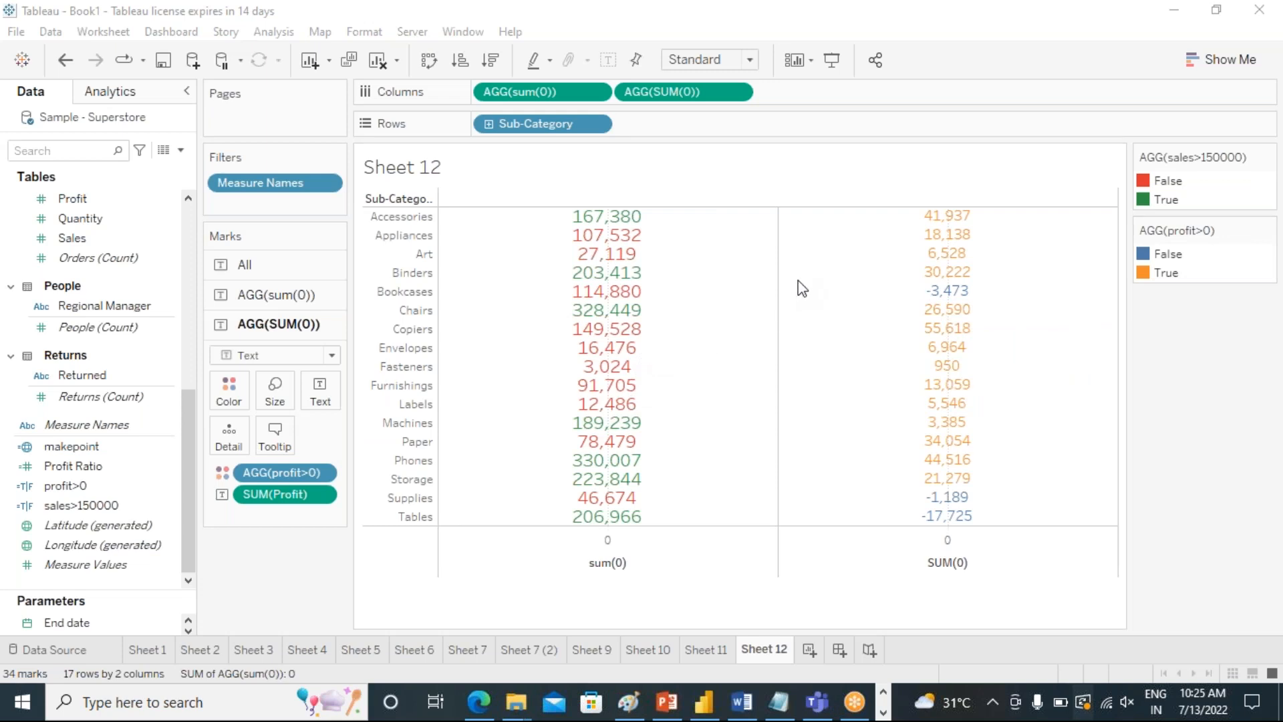
# Set the profit>0 colors to red for False and blue for True.
pyautogui.click(1154, 274)
pyautogui.doubleClick(1154, 274)
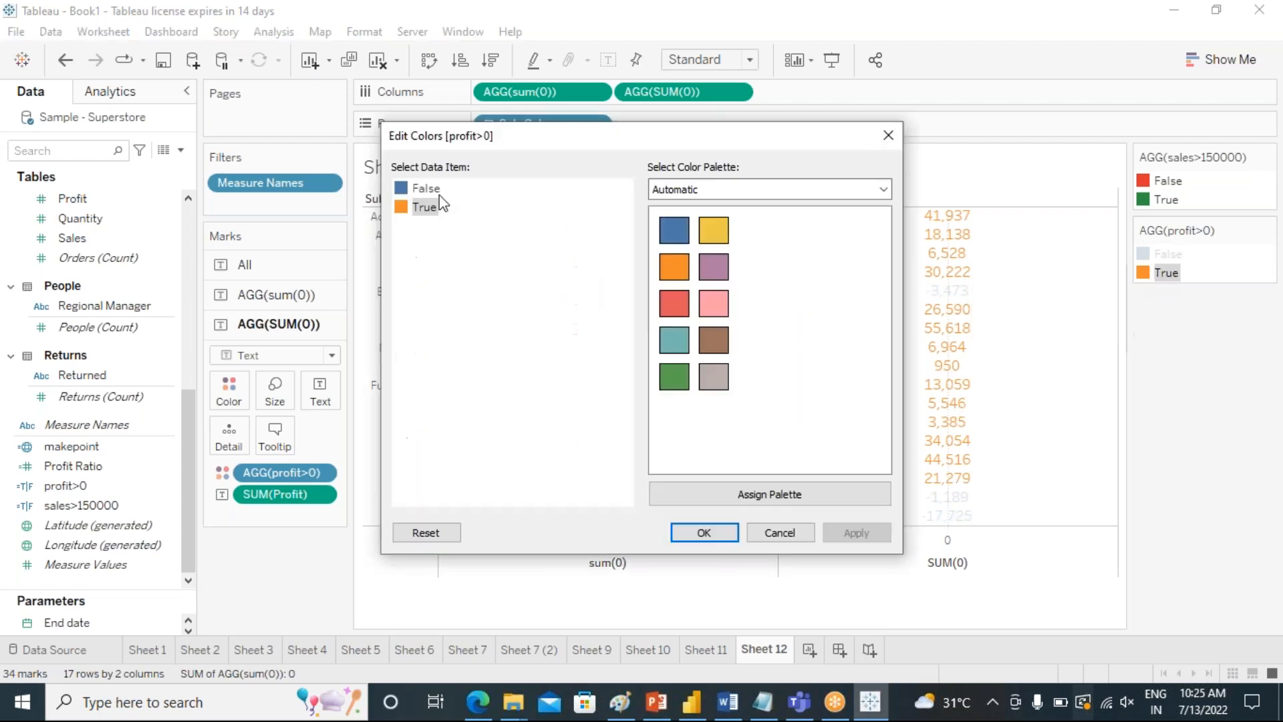
pyautogui.click(674, 302)
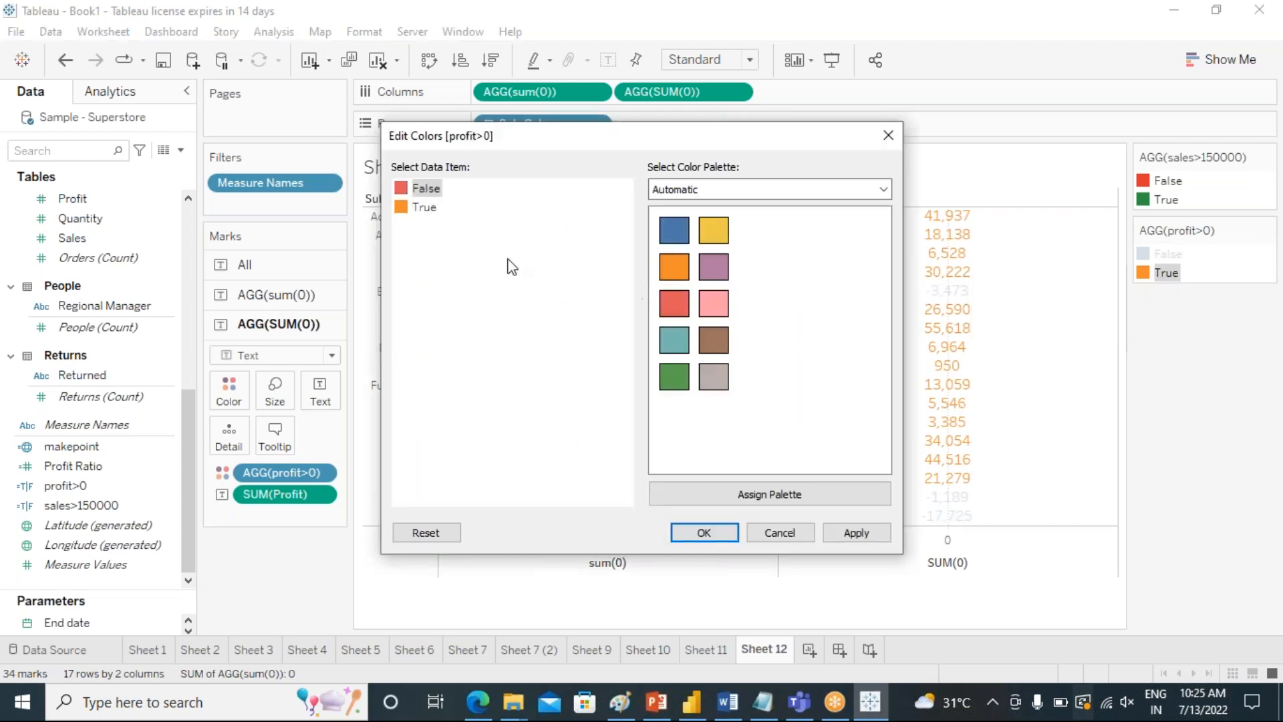
pyautogui.click(438, 211)
pyautogui.click(674, 230)
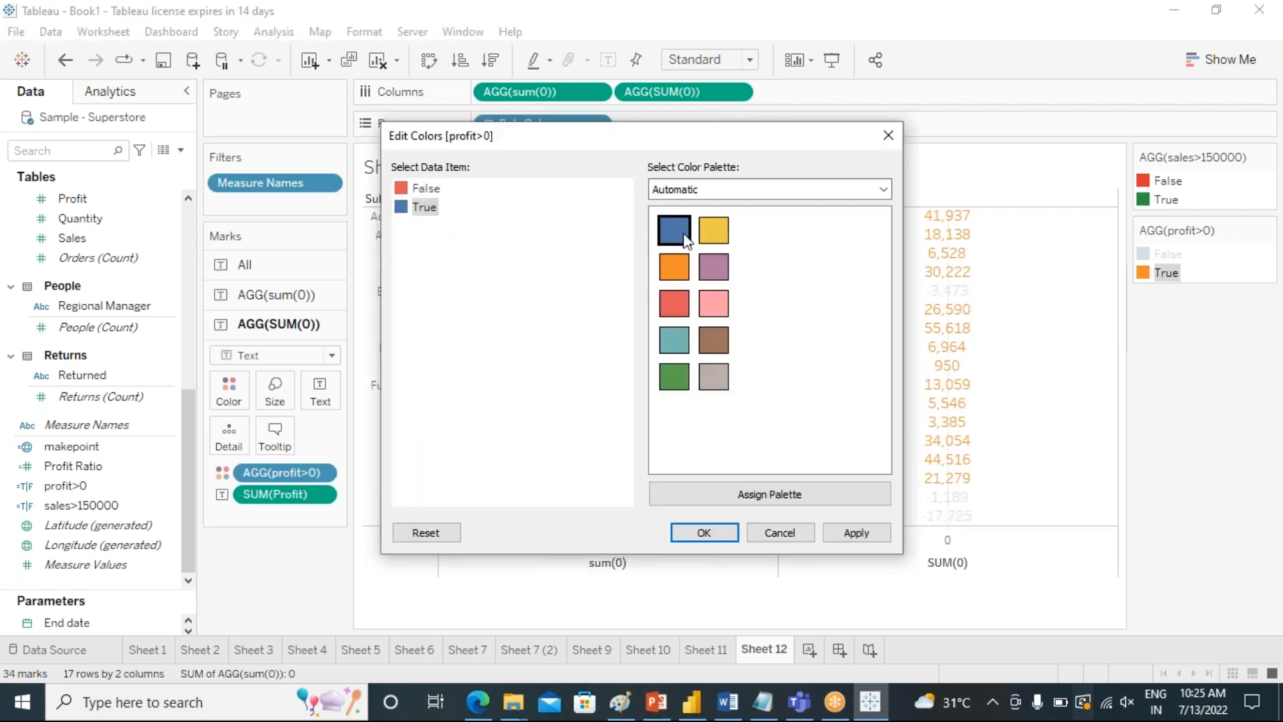
pyautogui.click(421, 190)
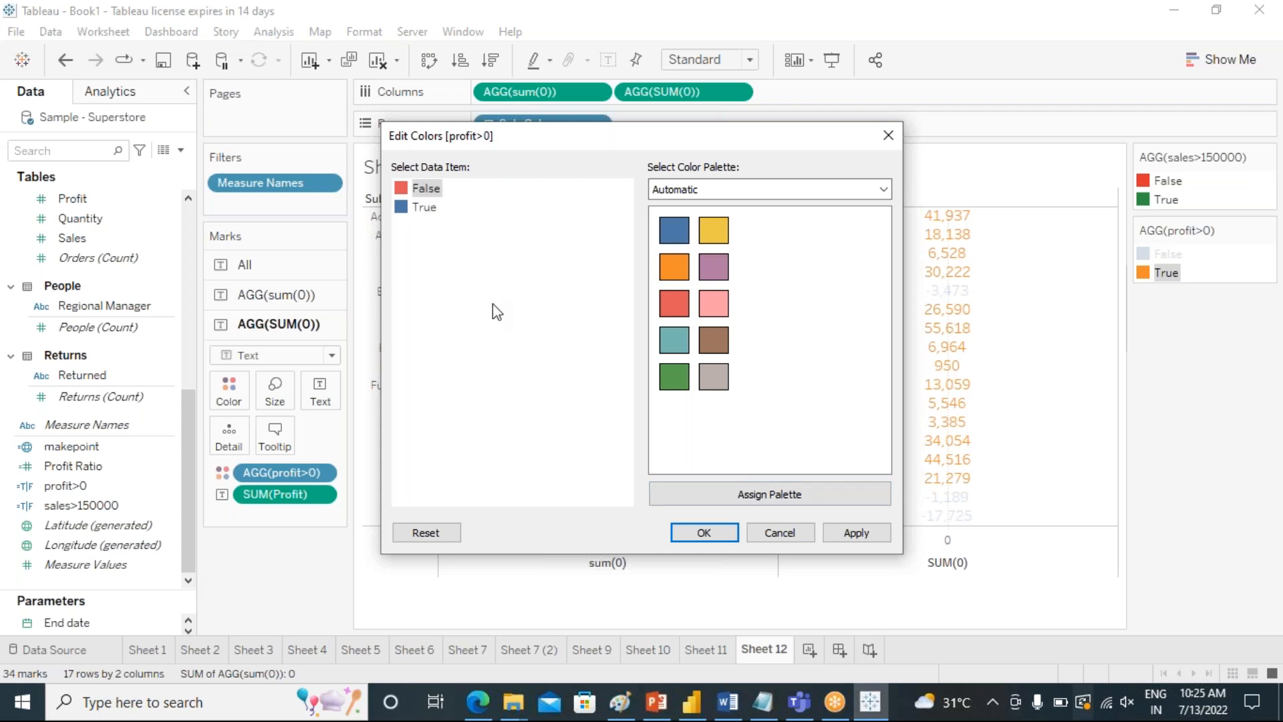
pyautogui.click(435, 209)
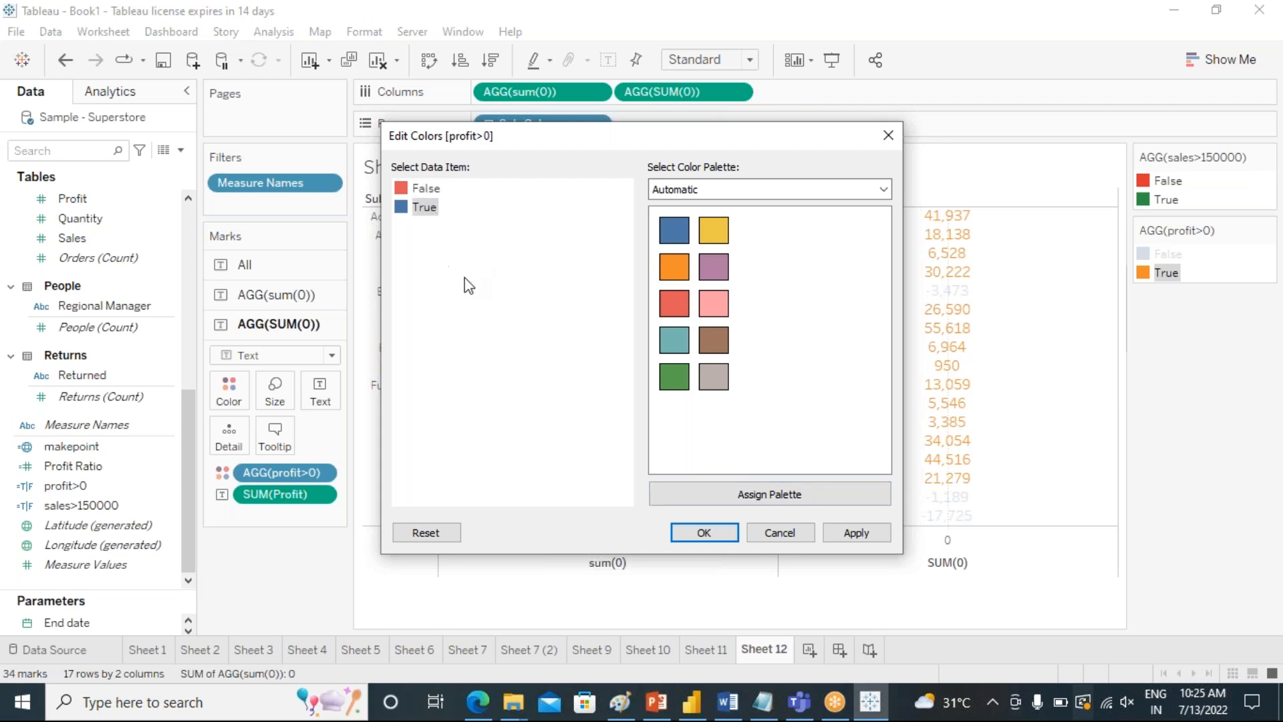
pyautogui.click(719, 540)
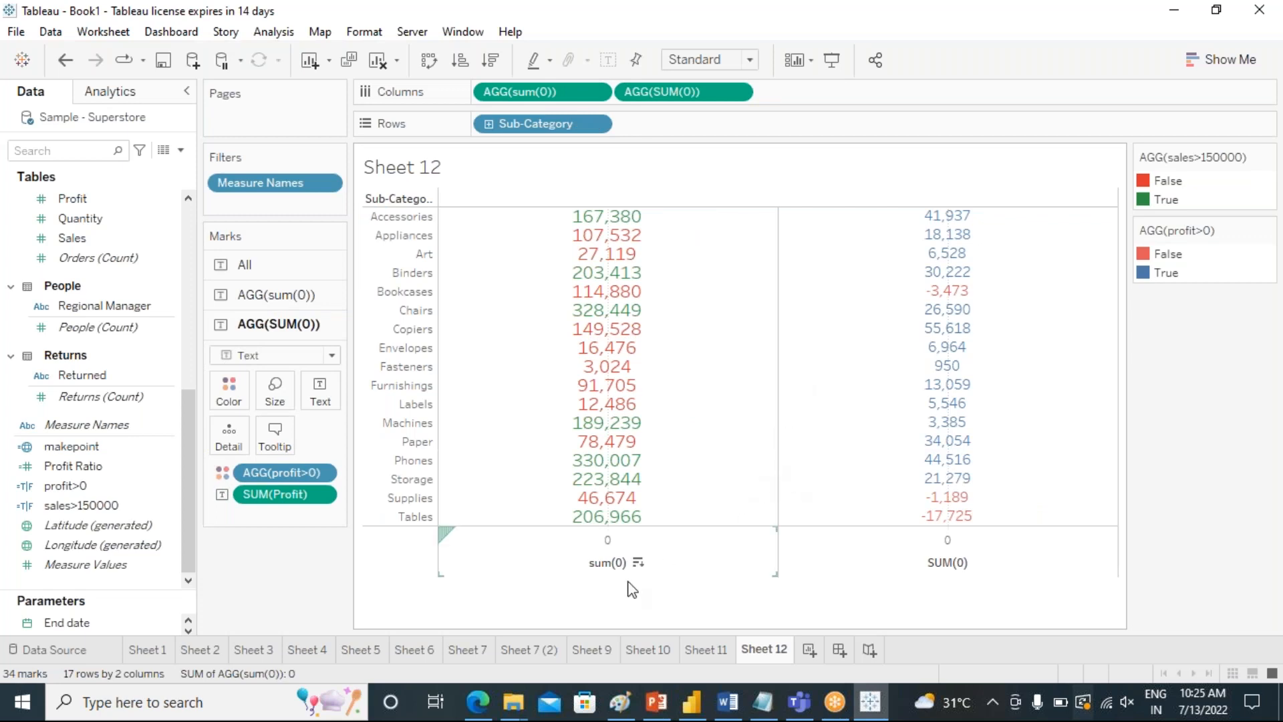
# Look through the earlier worksheets and examine the legend options of Measure Values on color in Sheet 11's highlight table.
pyautogui.click(476, 652)
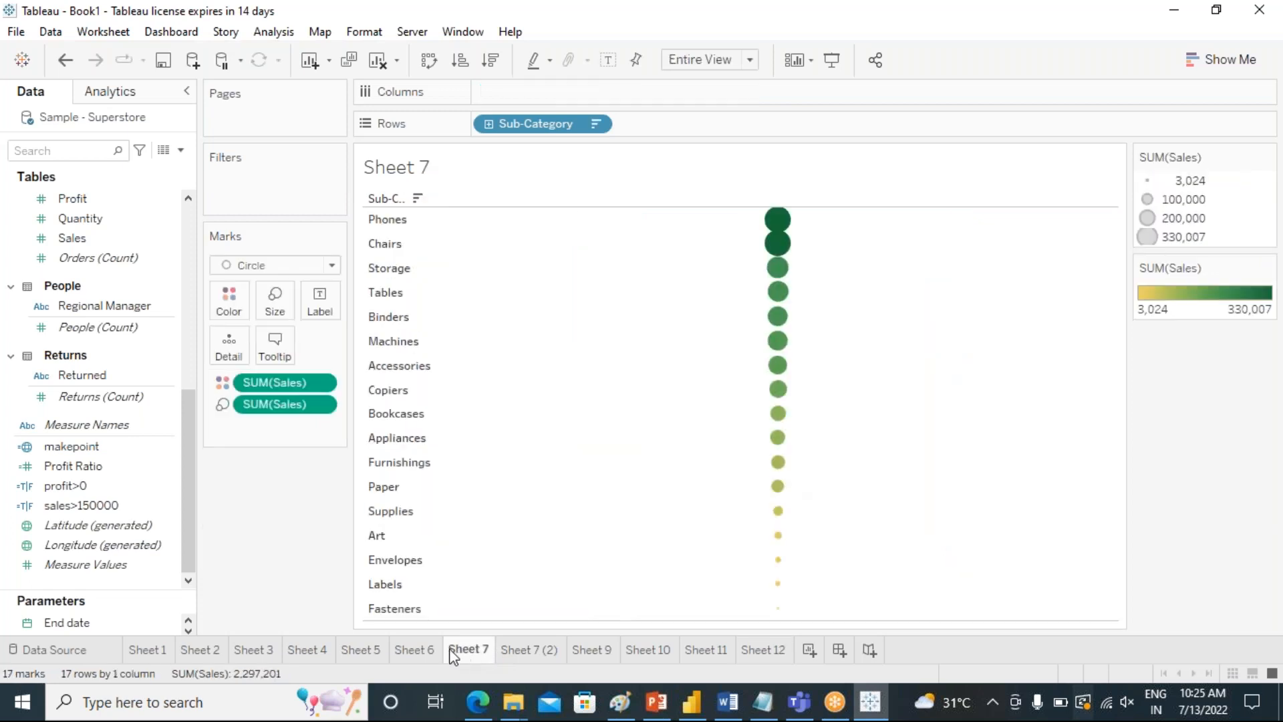
pyautogui.click(414, 651)
pyautogui.click(363, 653)
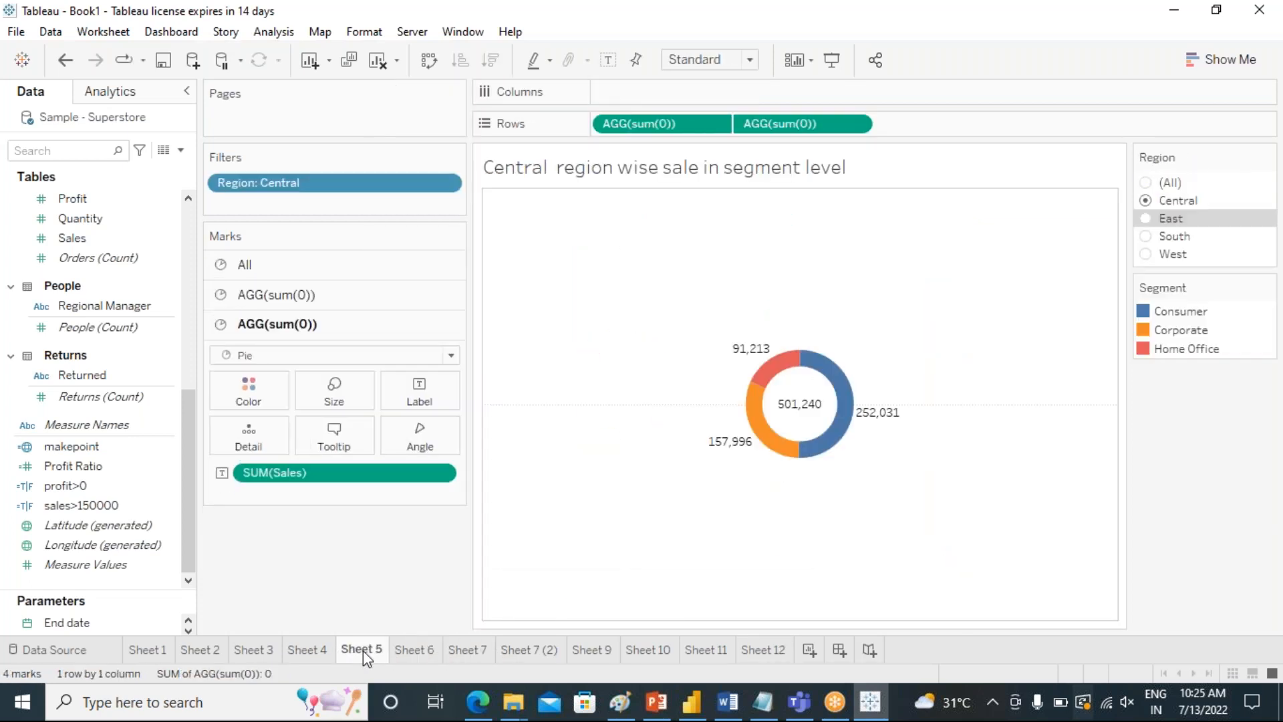
pyautogui.click(592, 651)
pyautogui.moveTo(507, 441)
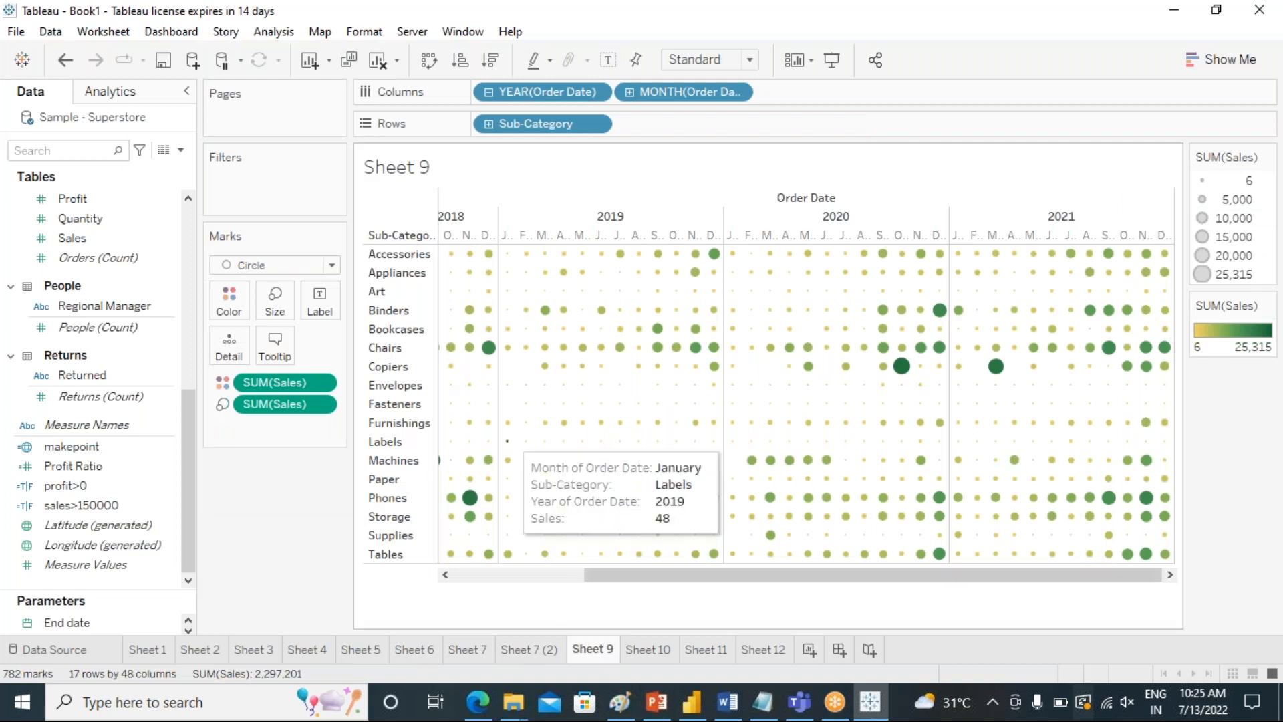
pyautogui.click(651, 652)
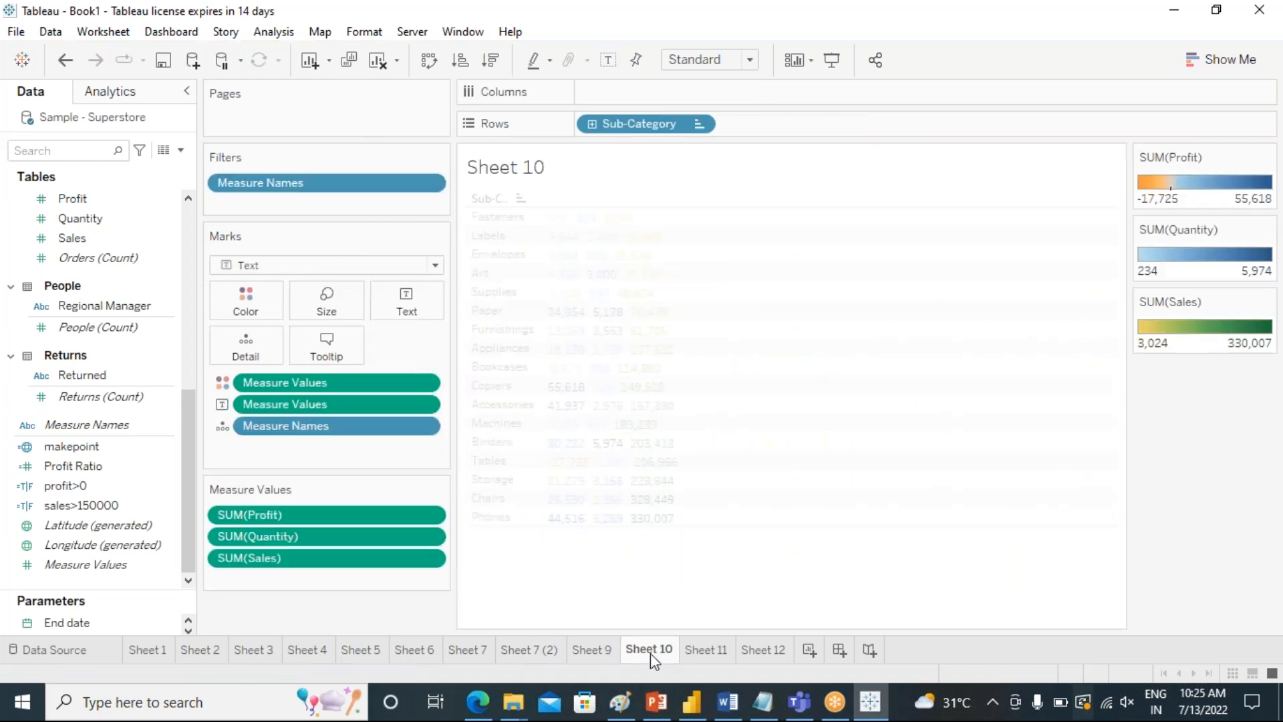
pyautogui.click(703, 652)
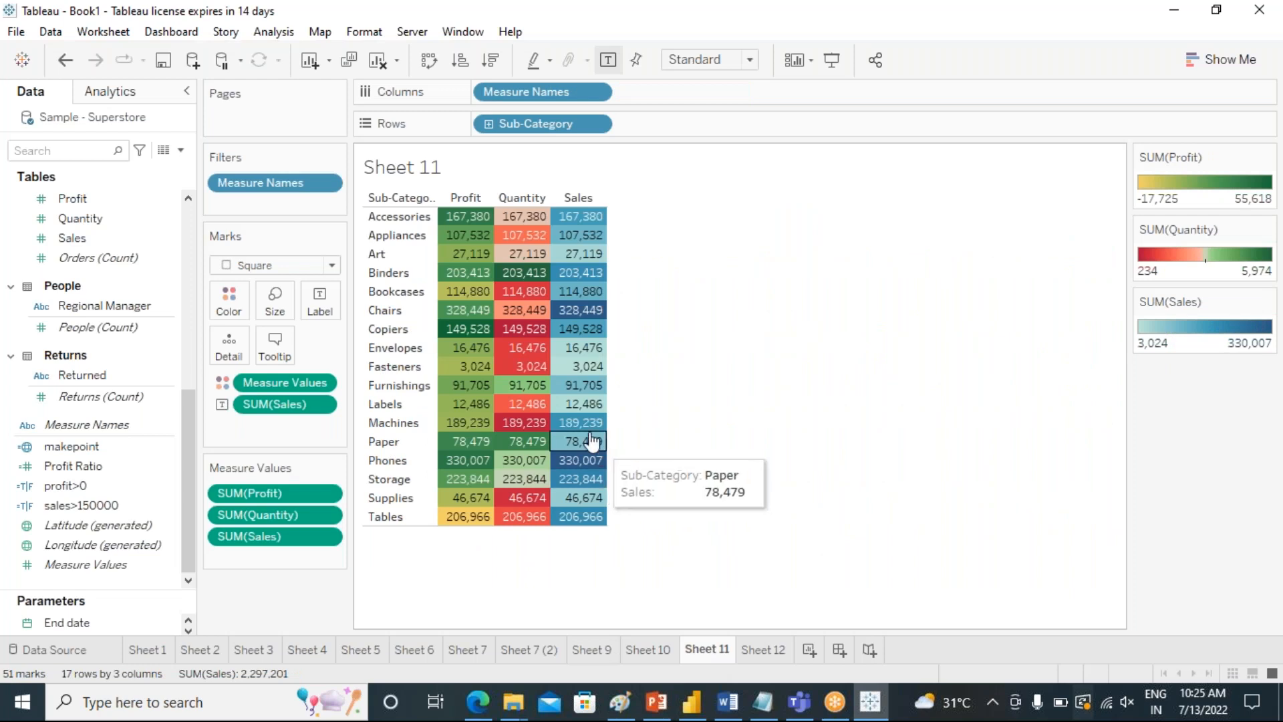
pyautogui.rightClick(324, 382)
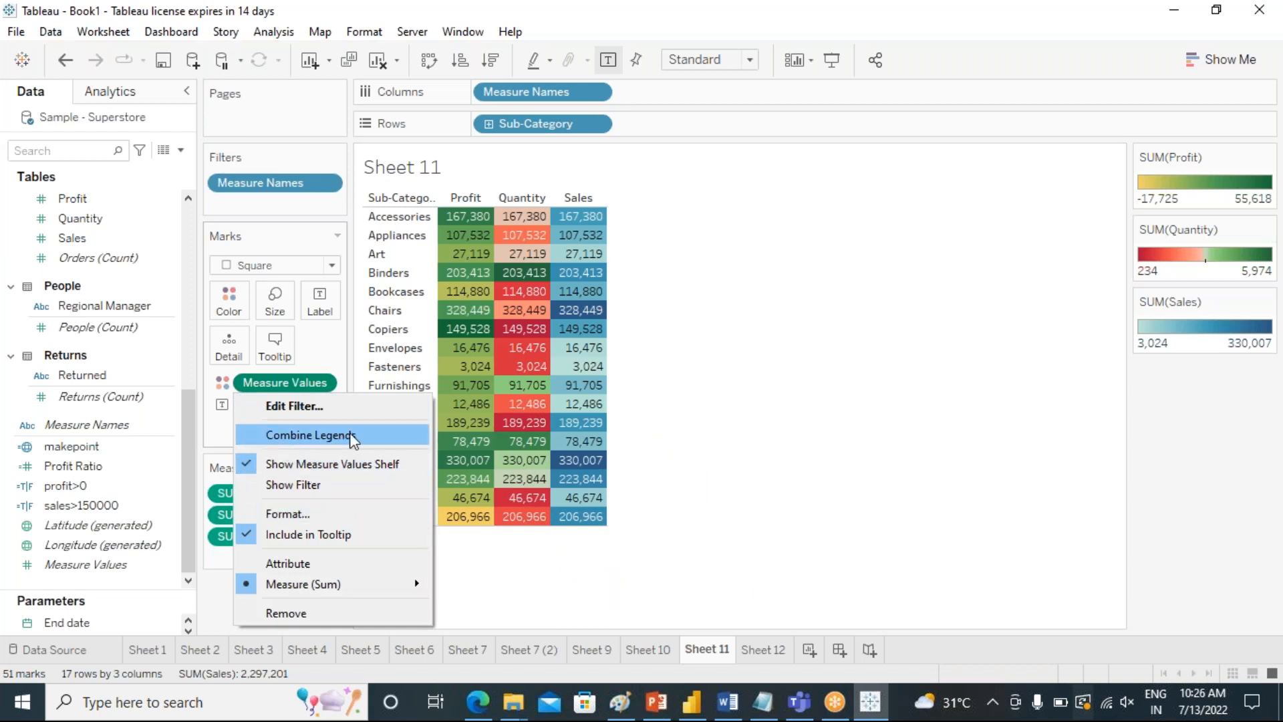
pyautogui.click(655, 582)
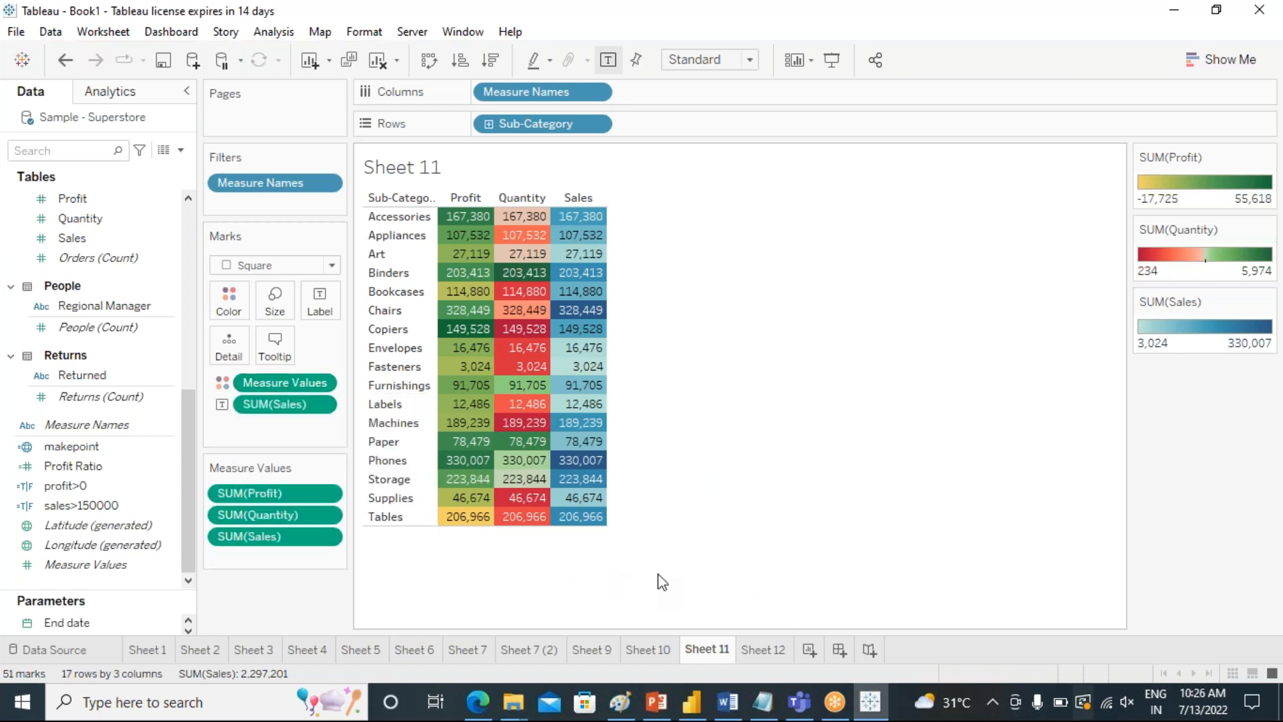
# Compare Sheet 12's colored table with Sheets 9 to 11, and review the Segment pie chart on Sheet 4.
pyautogui.click(768, 651)
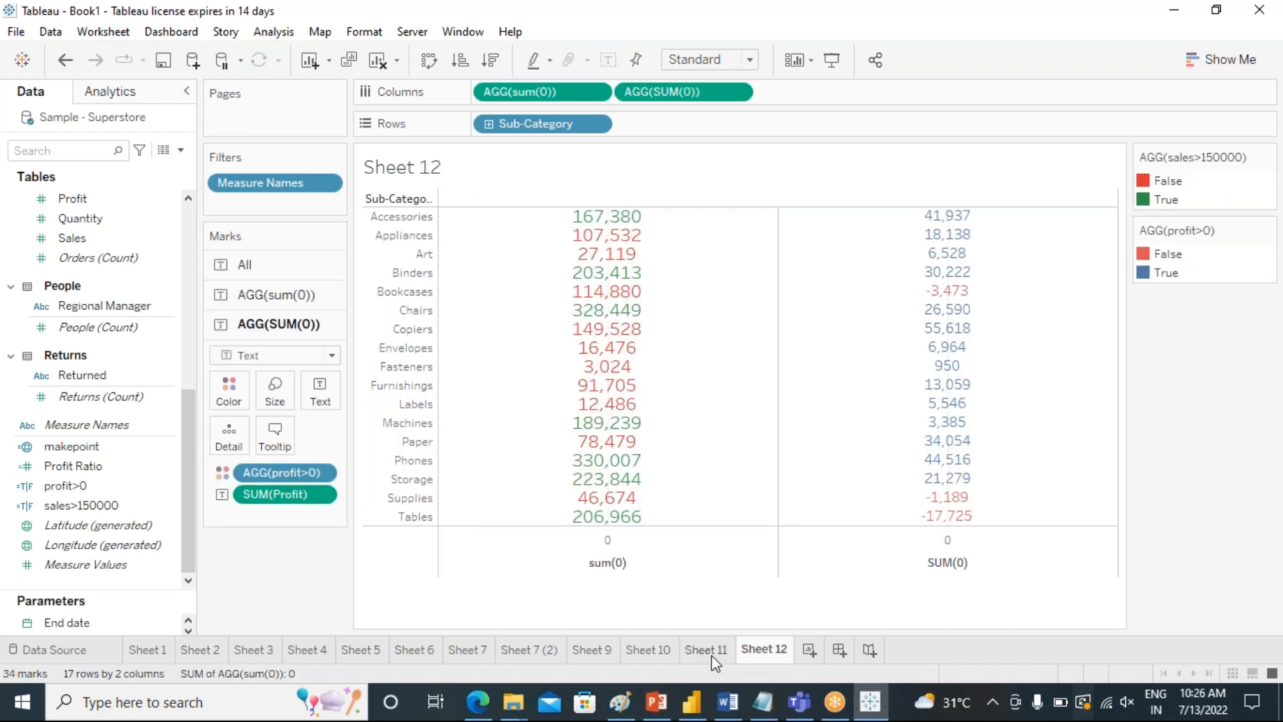
pyautogui.click(709, 651)
pyautogui.click(654, 655)
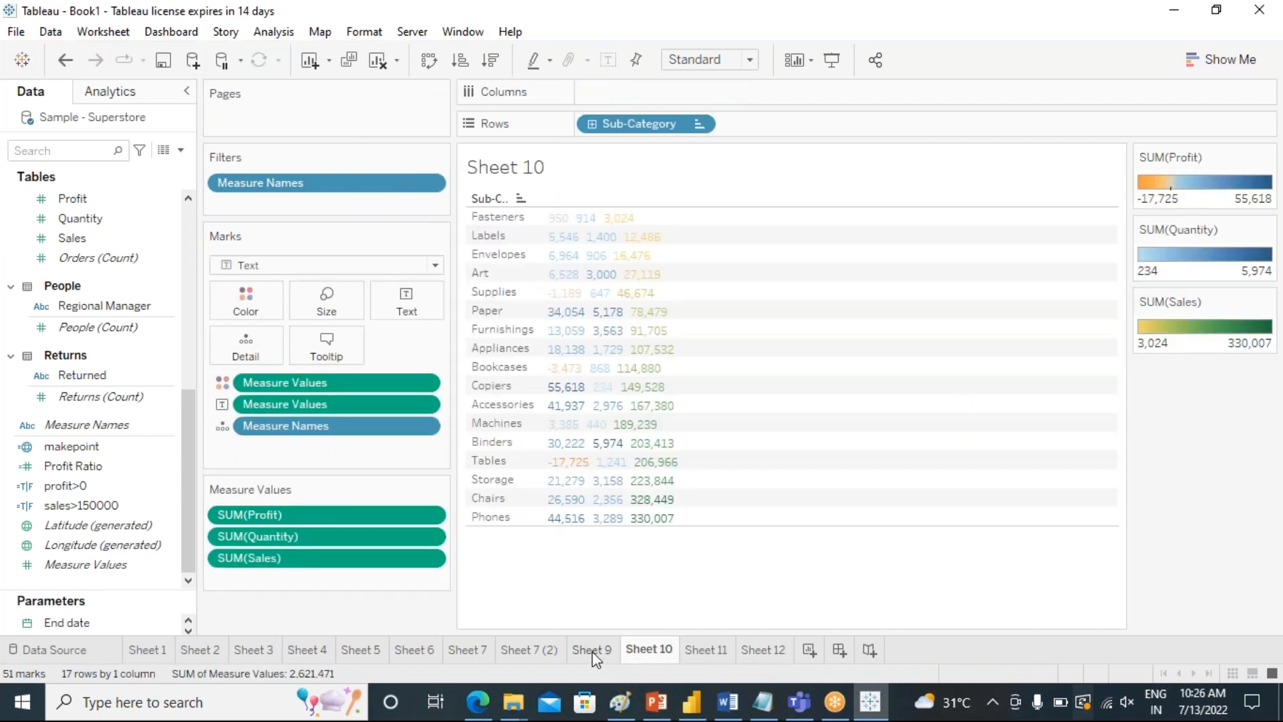
pyautogui.click(592, 651)
pyautogui.click(776, 649)
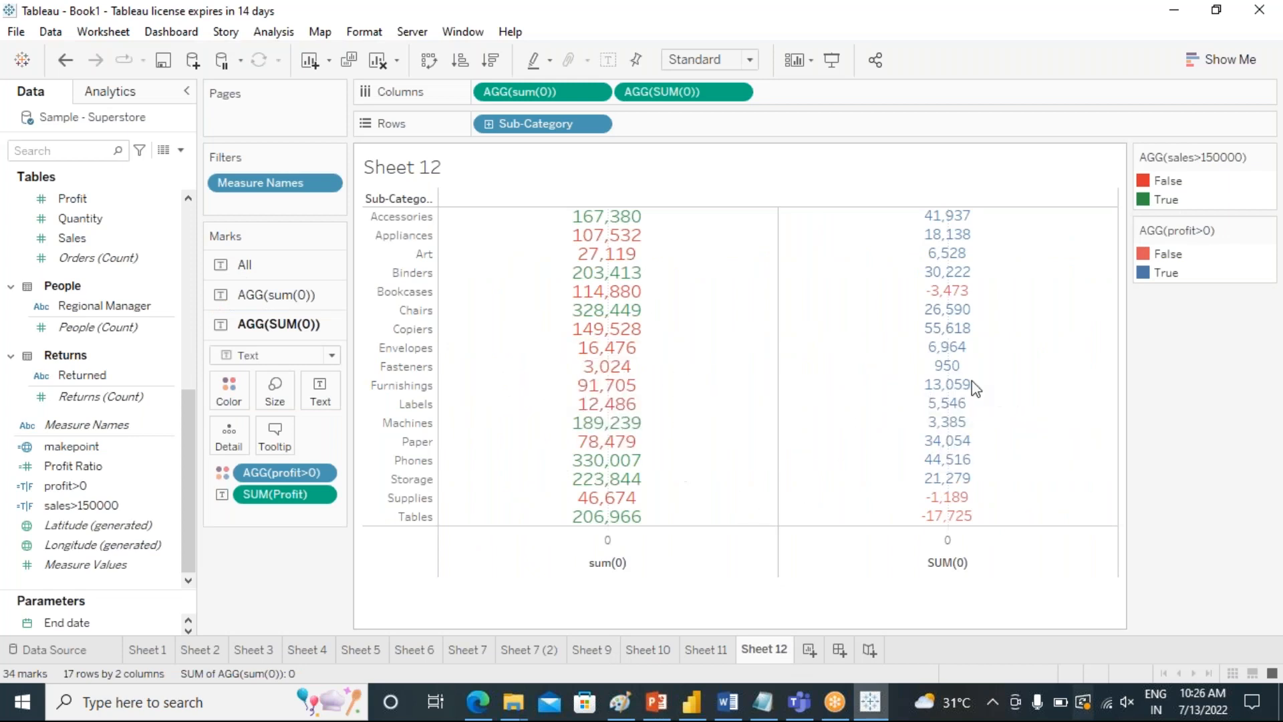
pyautogui.click(311, 650)
pyautogui.click(254, 649)
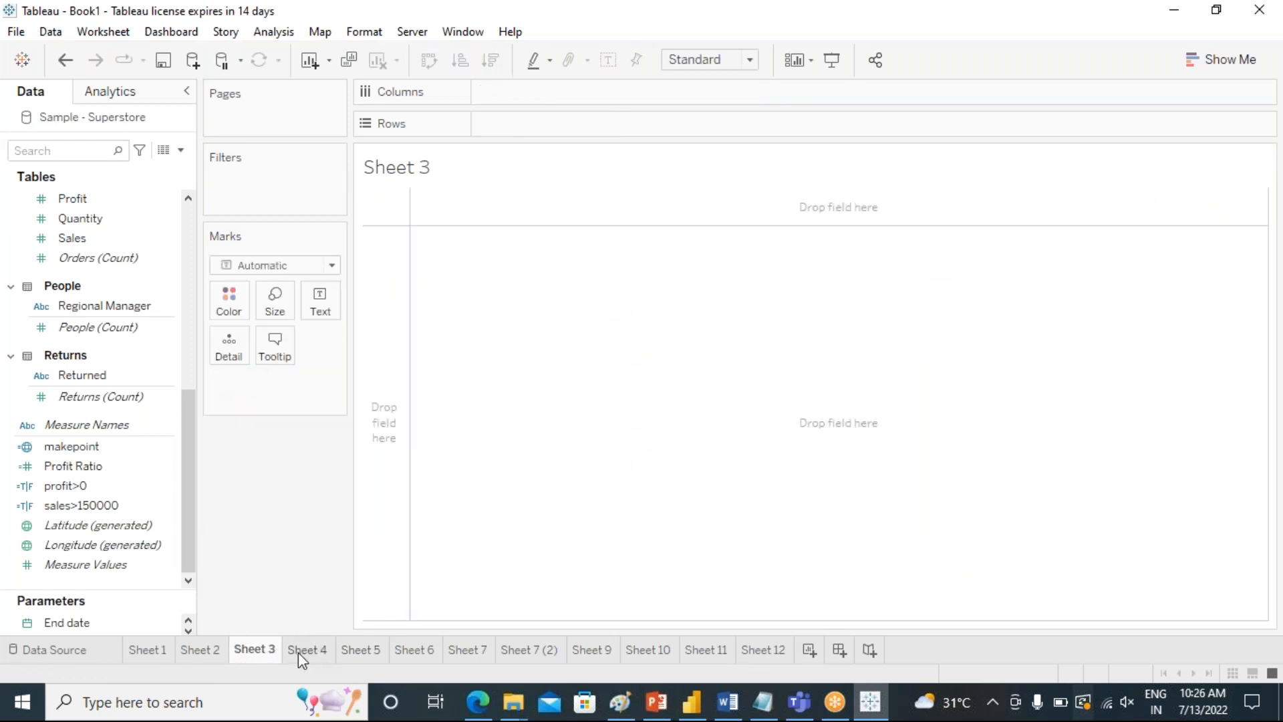
pyautogui.click(298, 651)
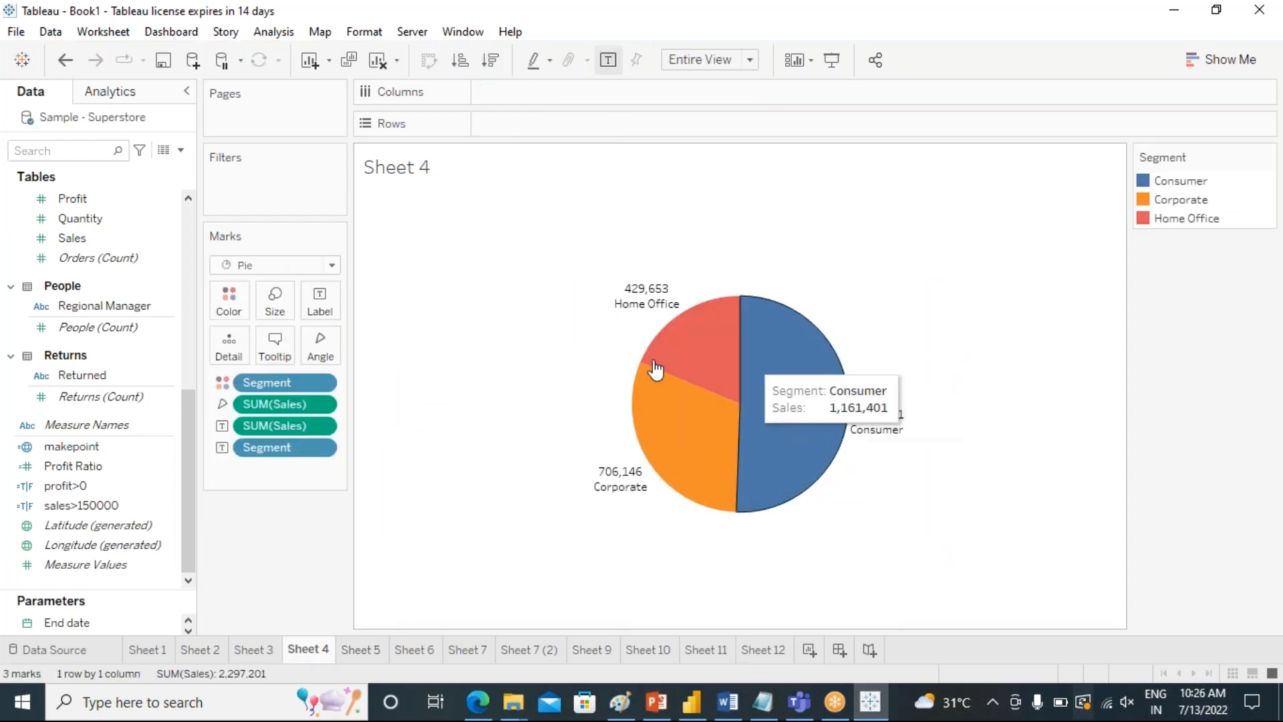